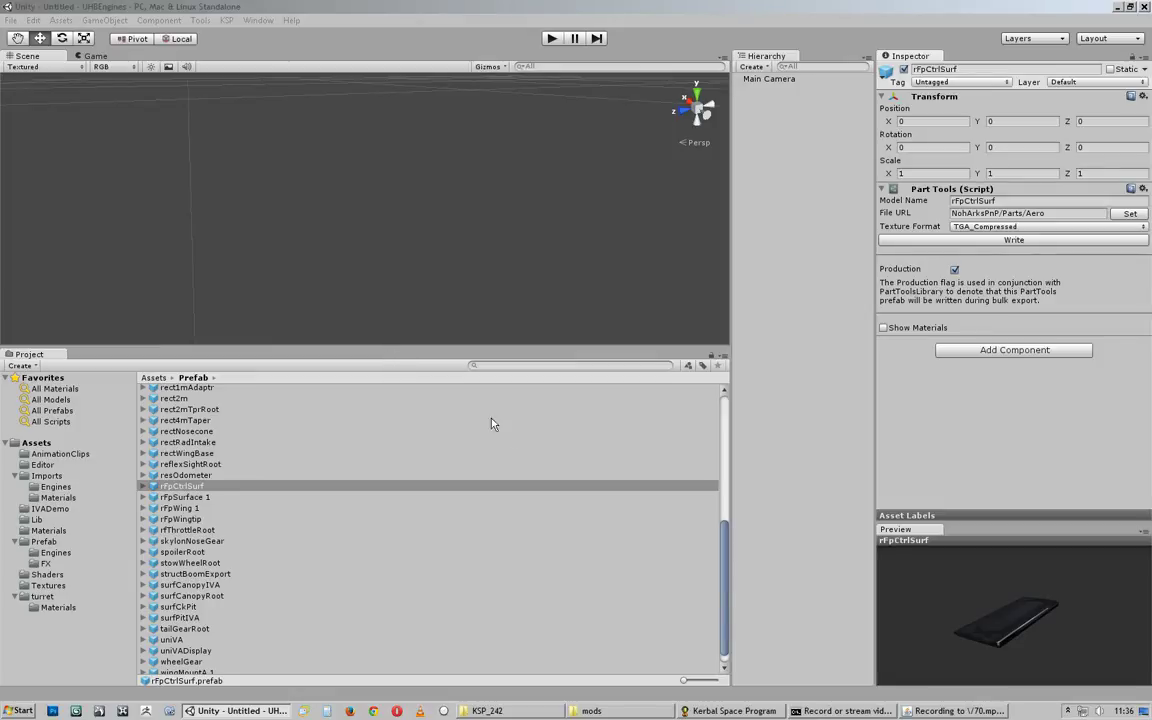
# Step: Switch to Kerbal Space Program and look around the canopy and dashboard from inside the cockpit
pyautogui.click(731, 711)
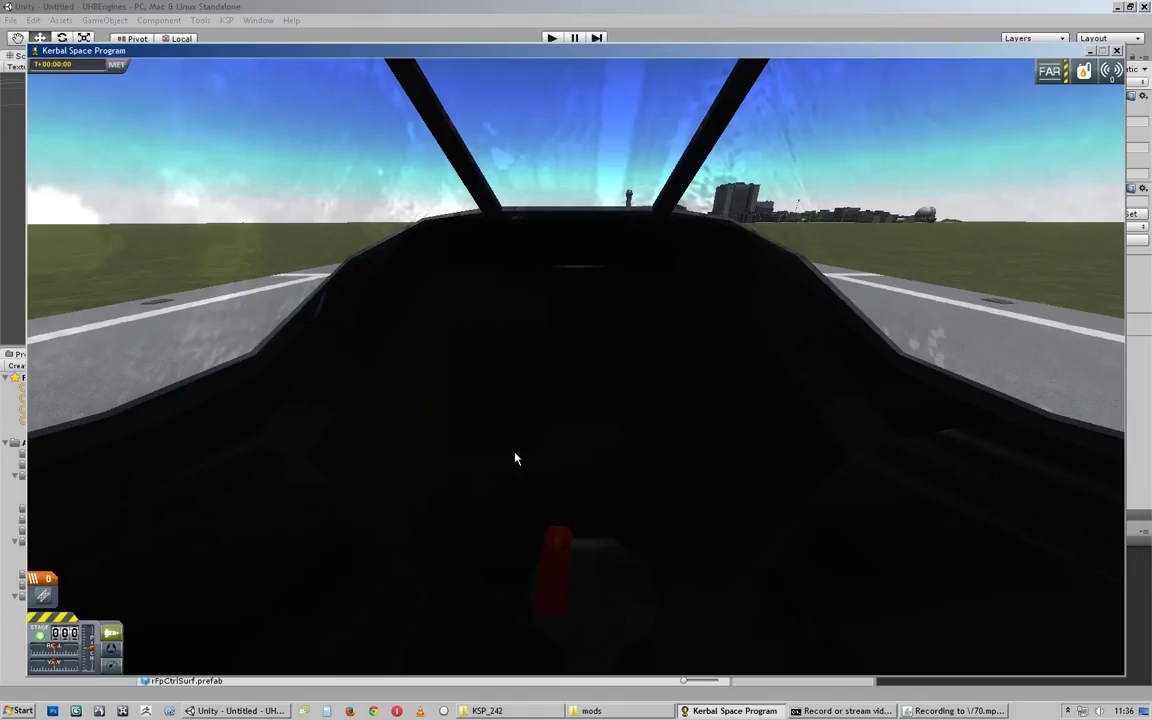
pyautogui.moveTo(515, 452); pyautogui.dragTo(545, 368, button='right')
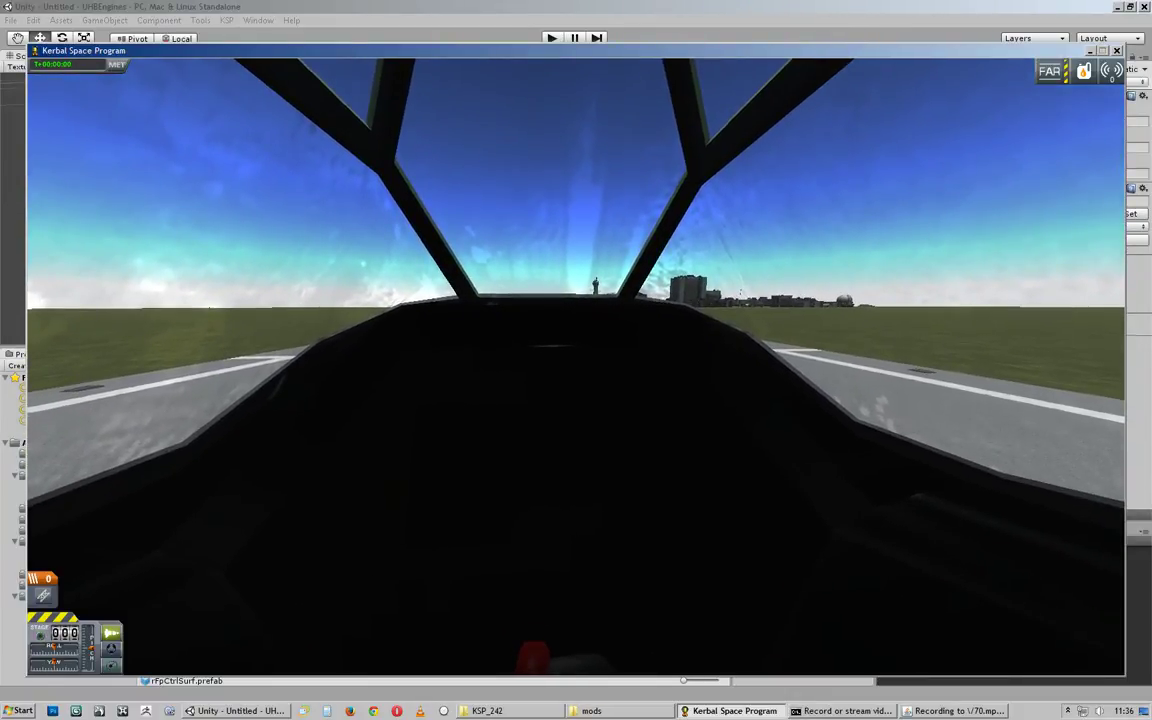
pyautogui.moveTo(500, 425); pyautogui.dragTo(476, 375, button='right')
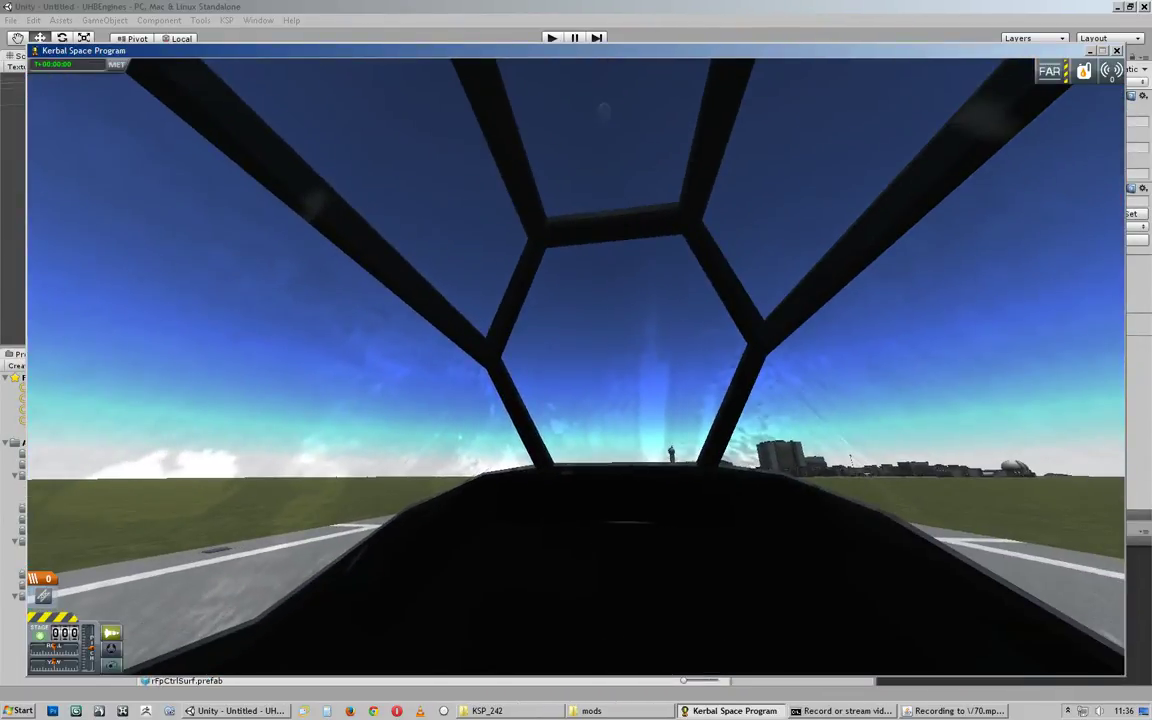
# Step: Change to the external camera and view the cockpit part on its launch tower up close from the side
pyautogui.press('c')
pyautogui.moveTo(576, 368); pyautogui.dragTo(237, 373, button='right')
pyautogui.scroll(3, 552, 377)
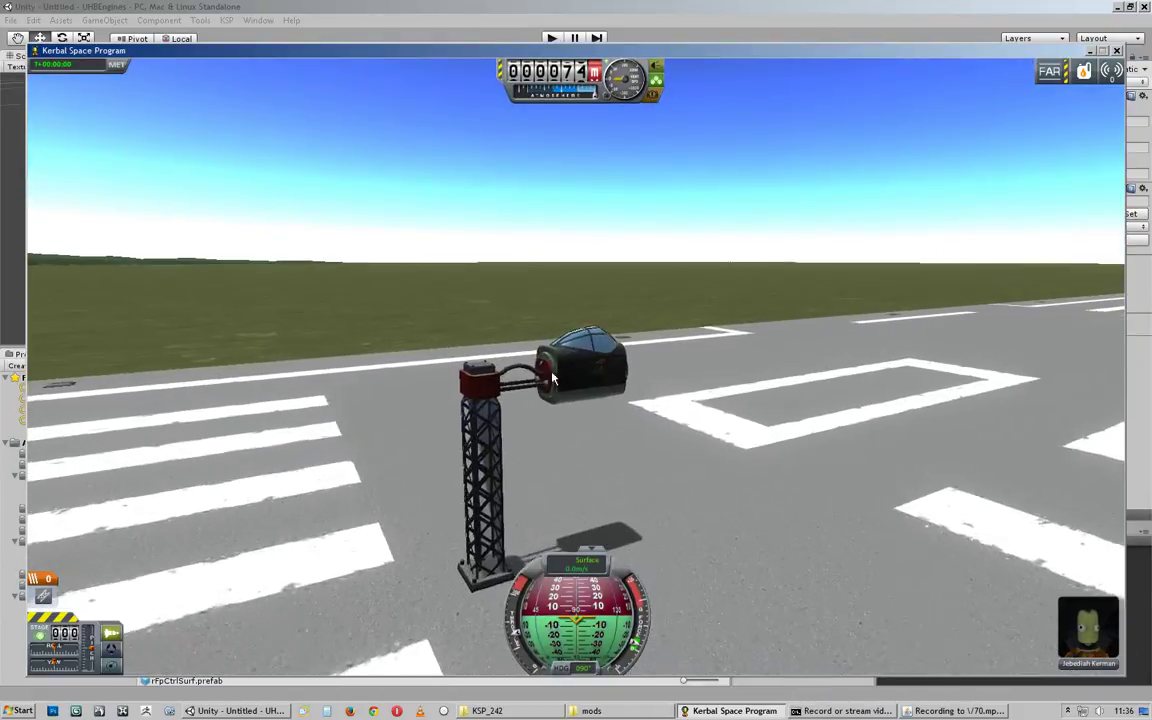
pyautogui.moveTo(552, 377); pyautogui.dragTo(655, 456, button='right')
pyautogui.scroll(3, 416, 366)
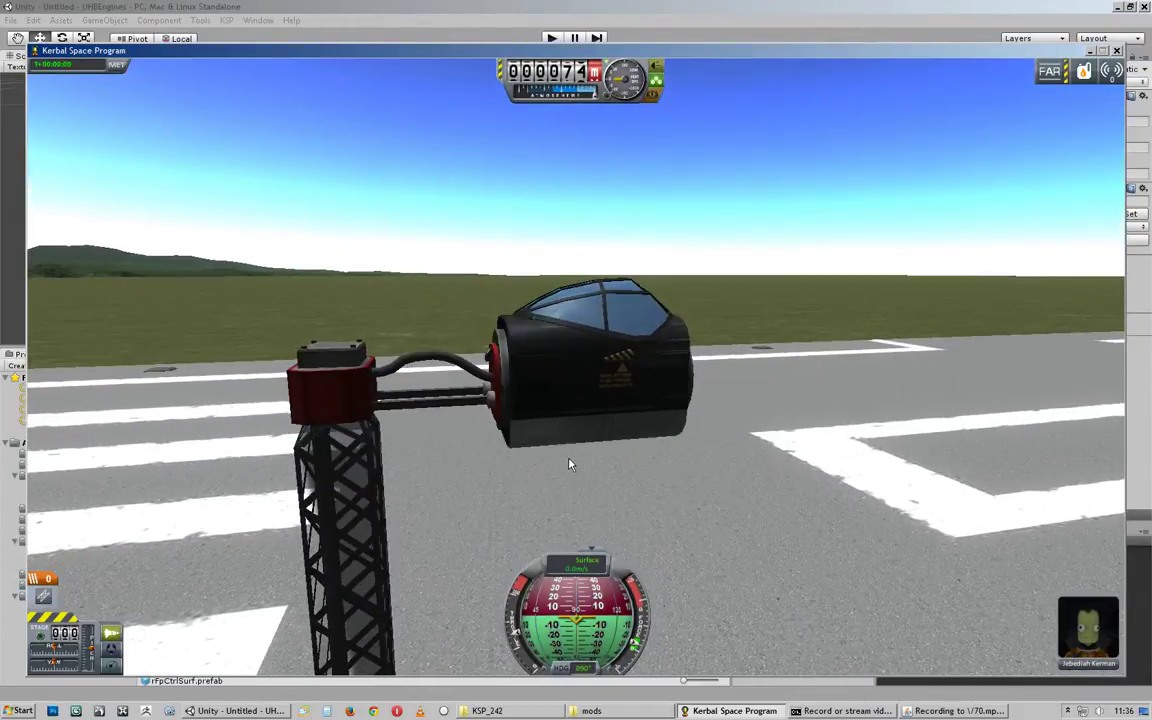
# Step: Return to the interior camera and look down and back up across the unlit cockpit interior
pyautogui.press('c')
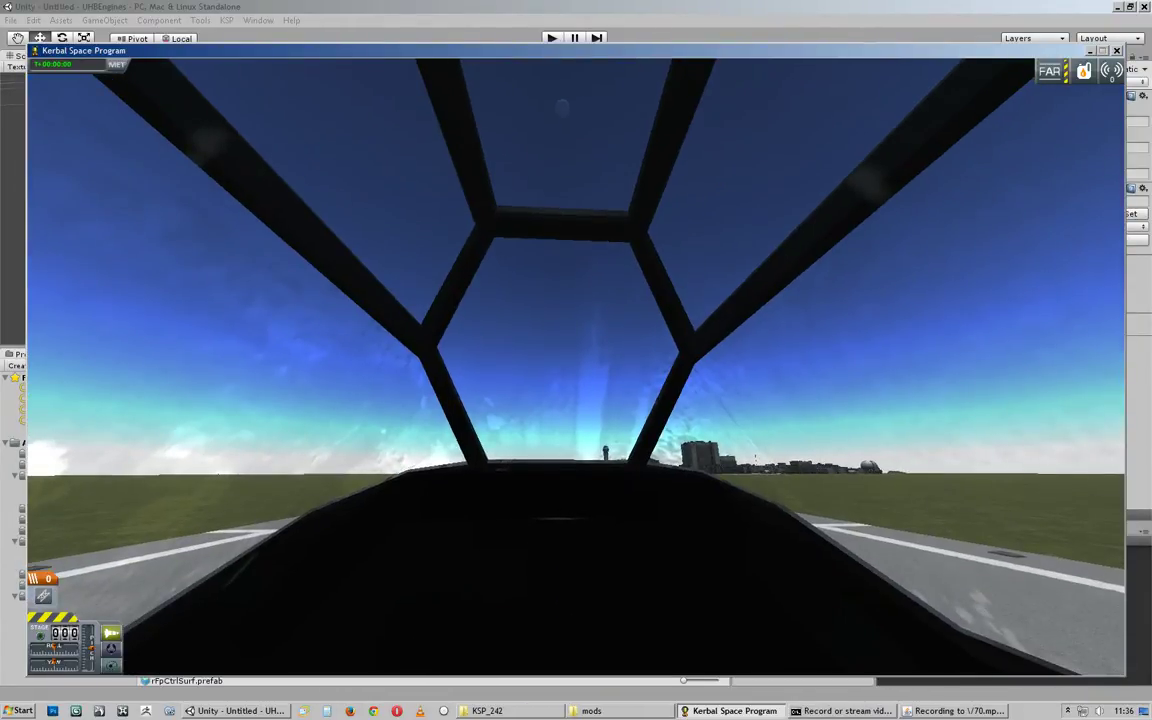
pyautogui.moveTo(576, 366); pyautogui.dragTo(602, 580, button='right')
pyautogui.moveTo(614, 485); pyautogui.dragTo(576, 366, button='right')
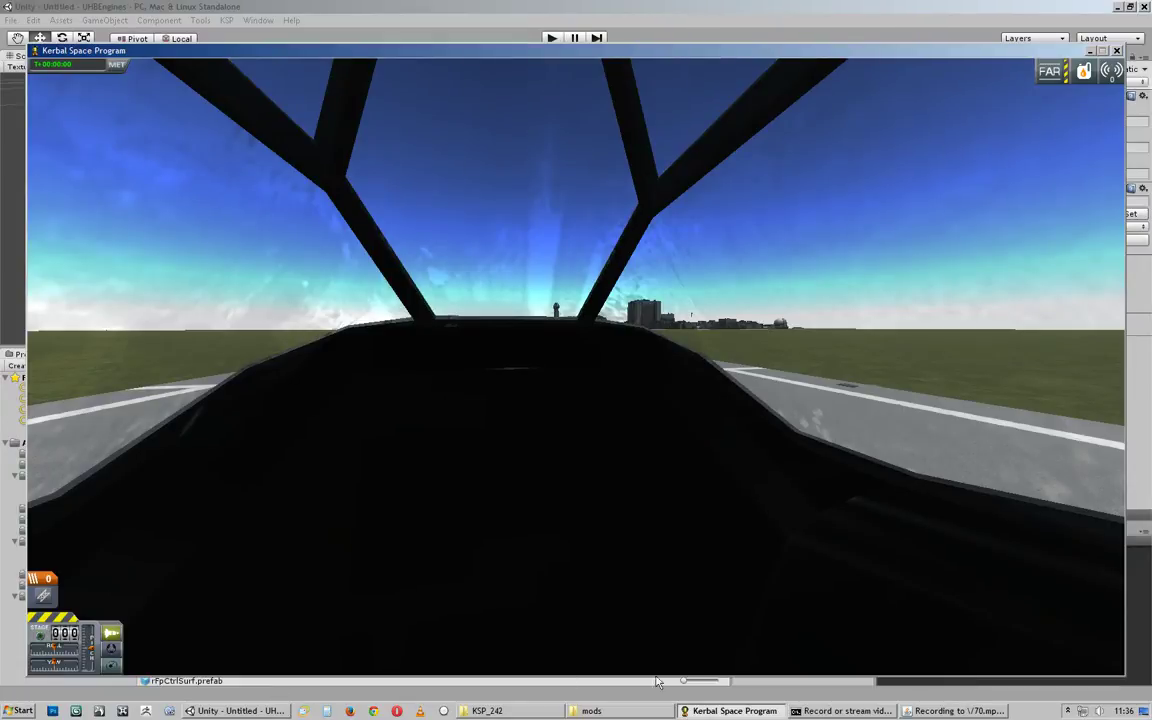
# Step: Switch to Unity, bring the Part Tools window into view and show its GameData directory setup
pyautogui.click(280, 711)
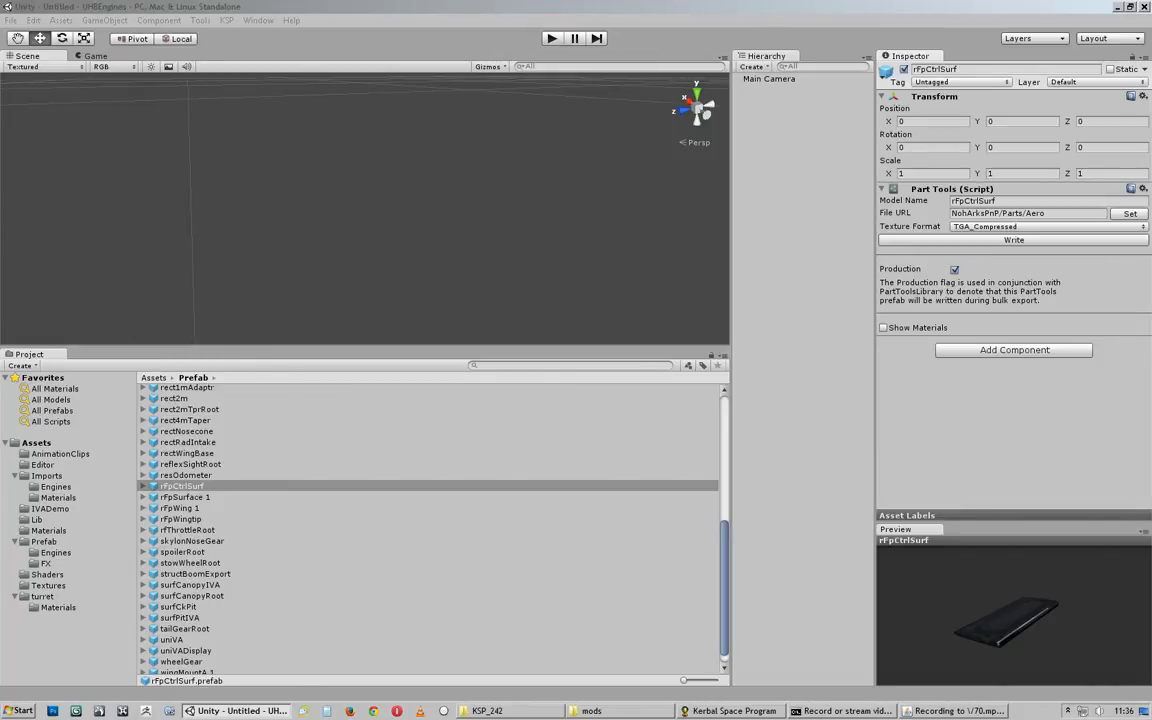
pyautogui.moveTo(0, 129); pyautogui.dragTo(454, 143)
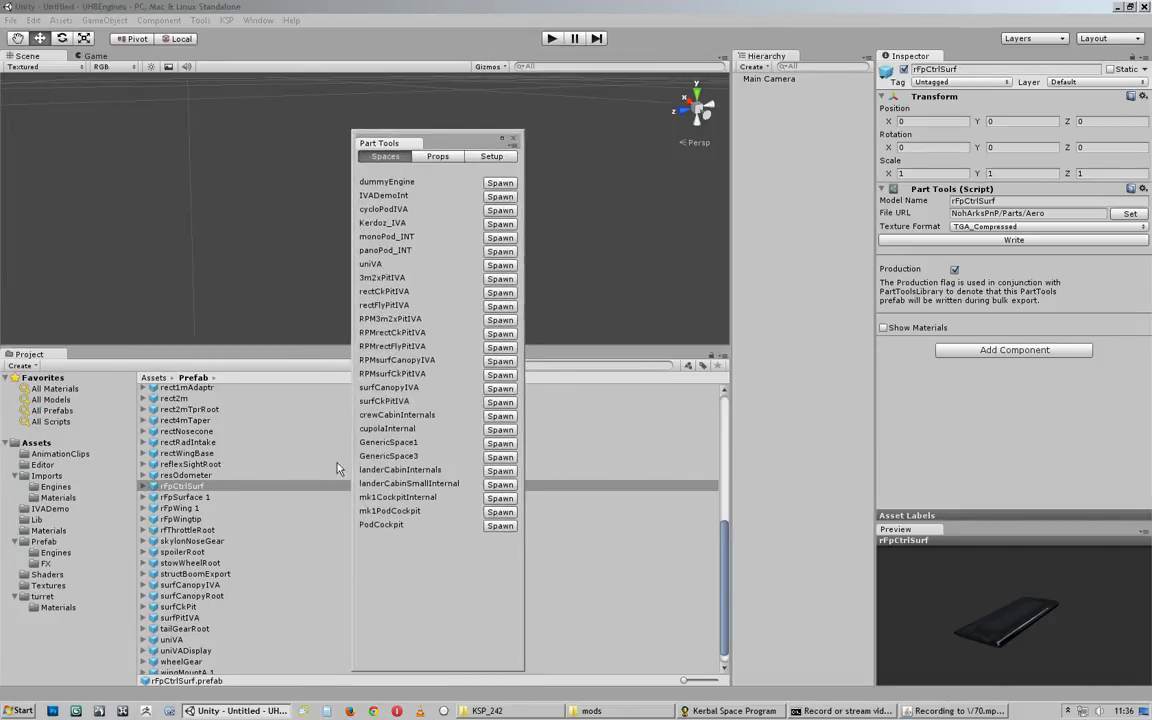
pyautogui.click(201, 20)
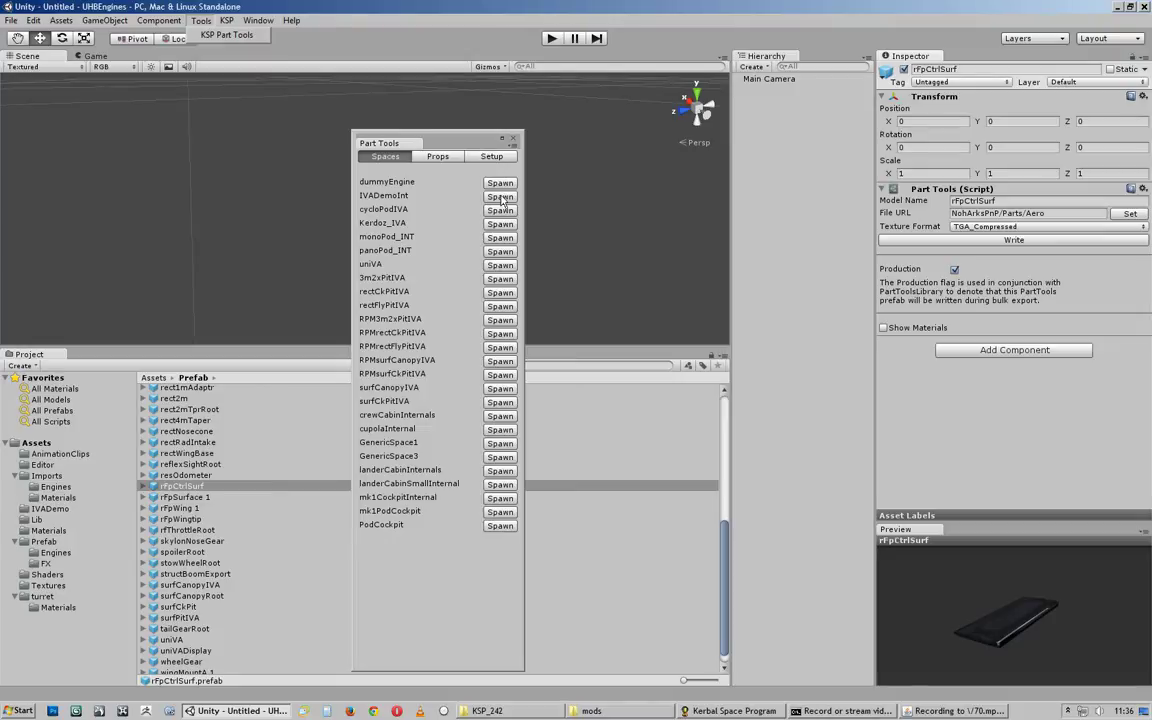
pyautogui.click(470, 157)
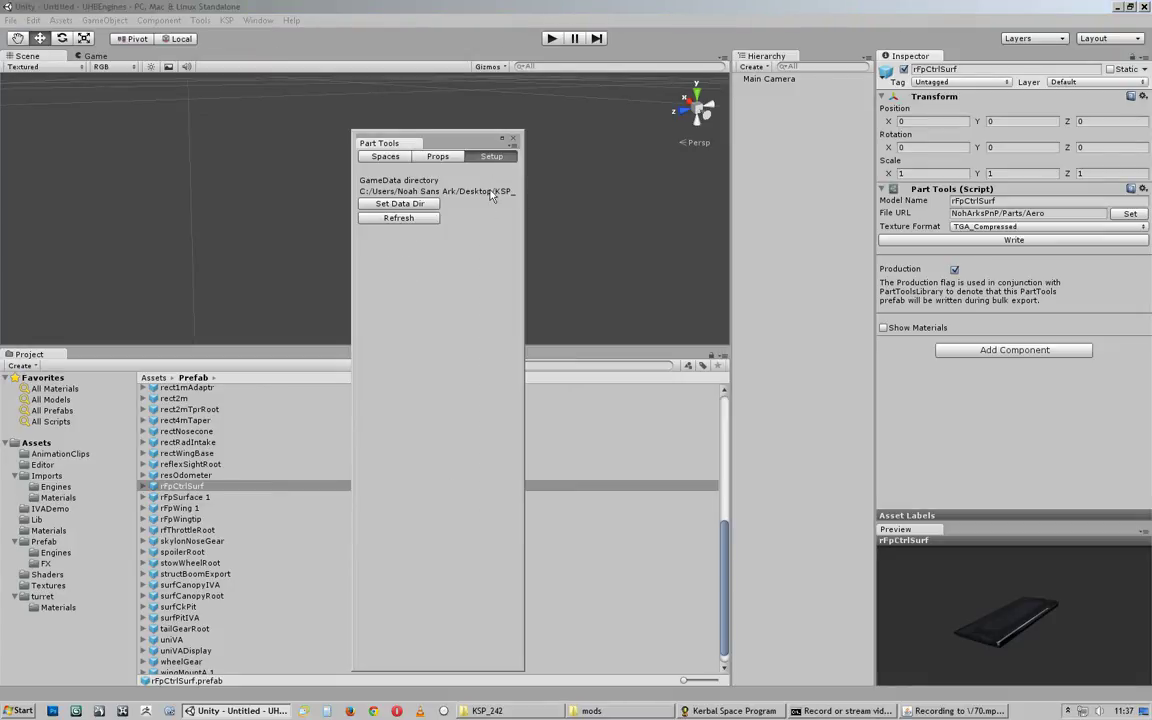
# Step: Open the GameData directory selection from Part Tools and position the dialog so the folder list is fully readable
pyautogui.click(399, 203)
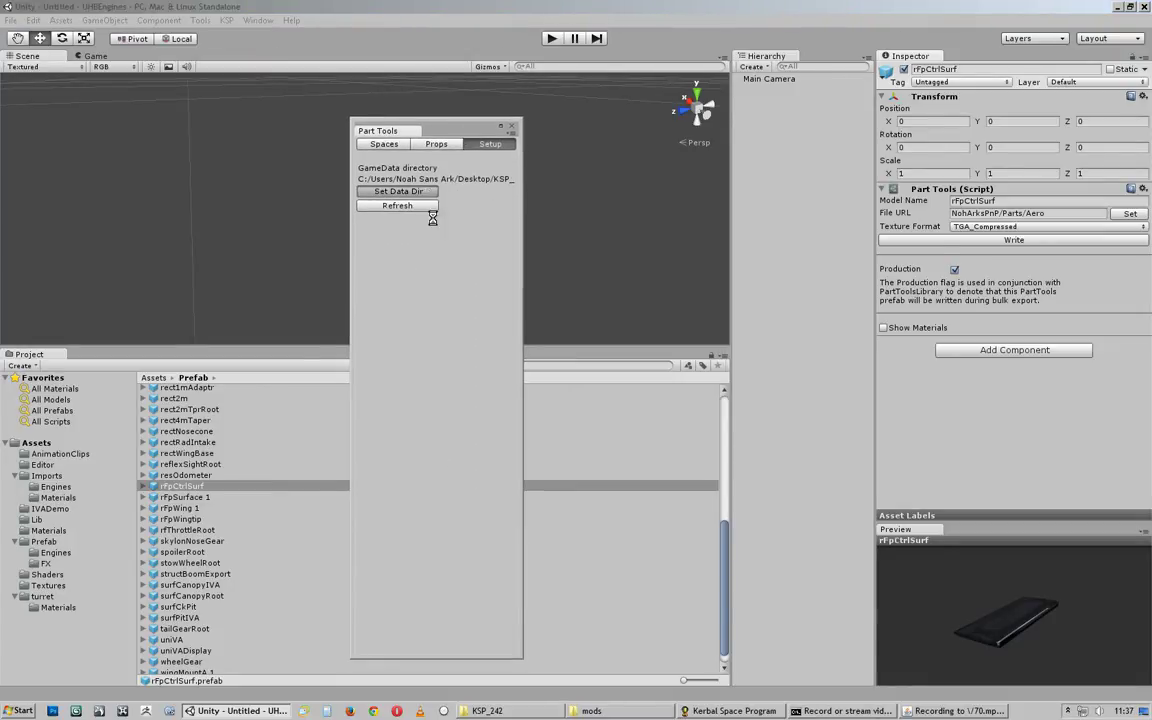
pyautogui.click(930, 83)
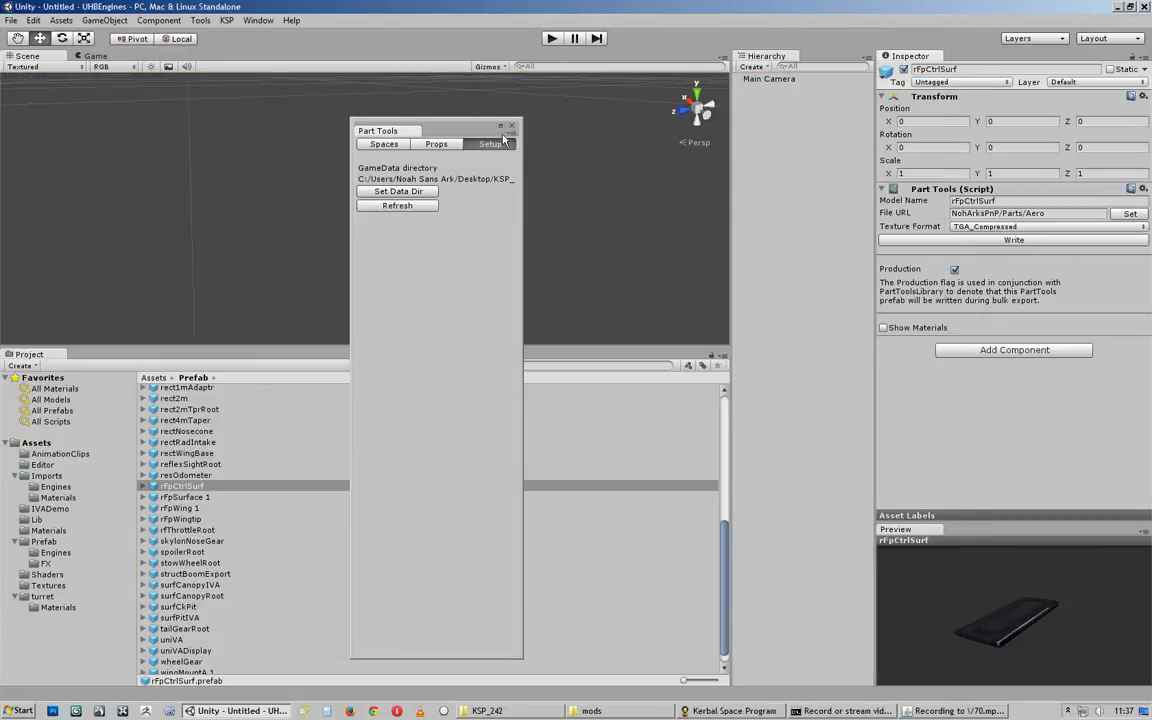
pyautogui.click(400, 192)
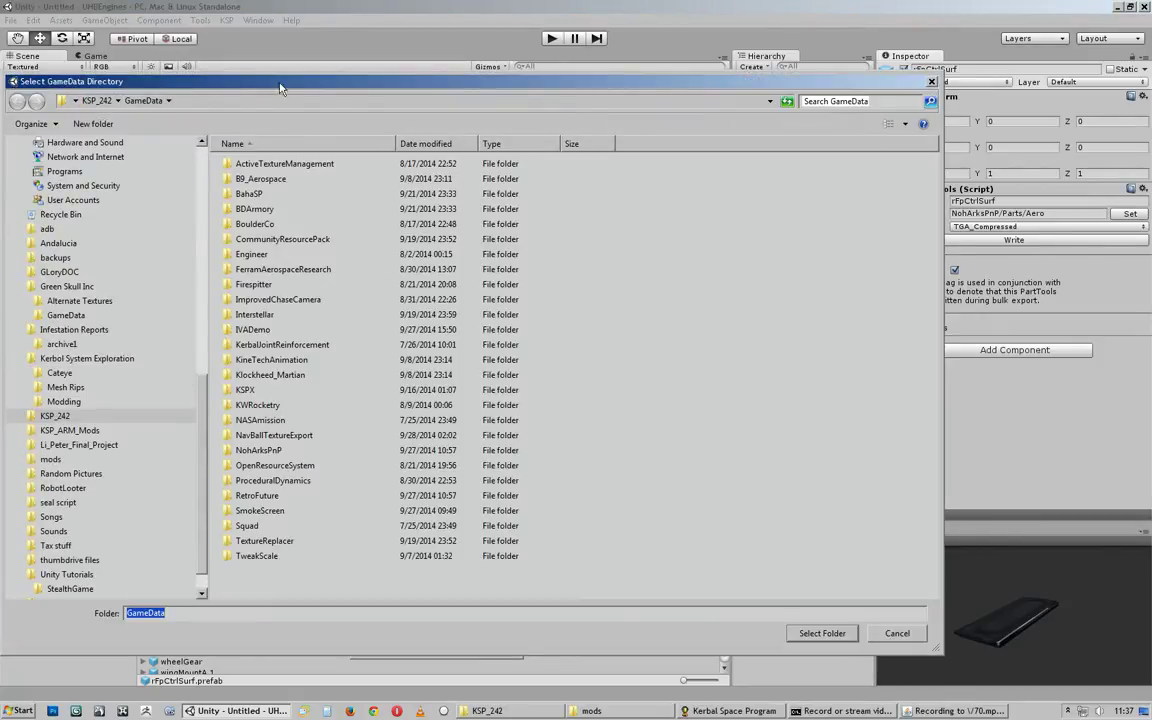
pyautogui.moveTo(280, 83); pyautogui.dragTo(389, 86)
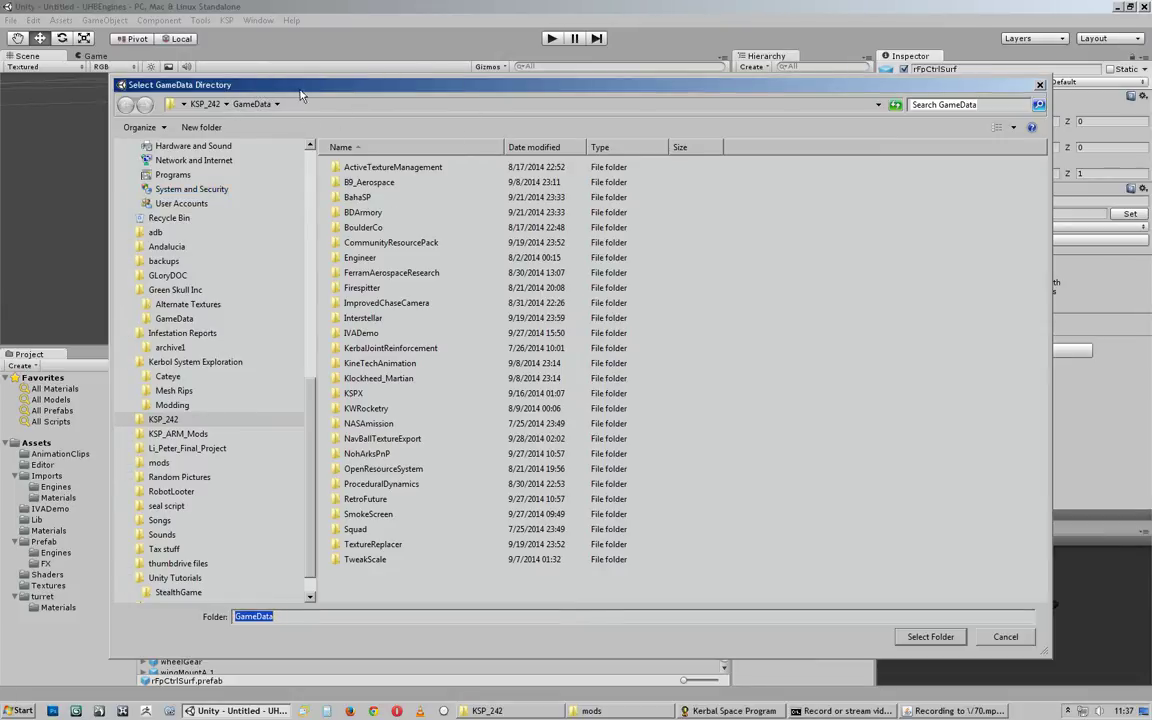
pyautogui.moveTo(306, 83); pyautogui.dragTo(306, 73)
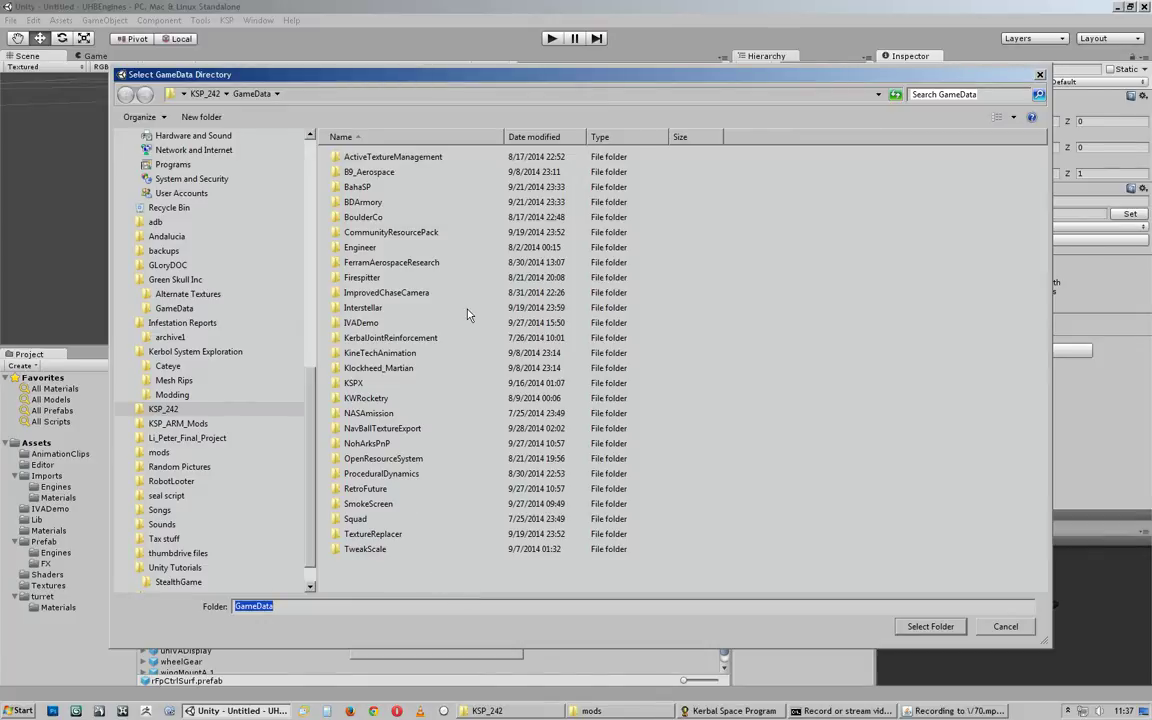
# Step: Examine the GameData folders, browsing NohArksPnP/Props/HoloMFDRPM, return to GameData and close the directory selection
pyautogui.click(389, 519)
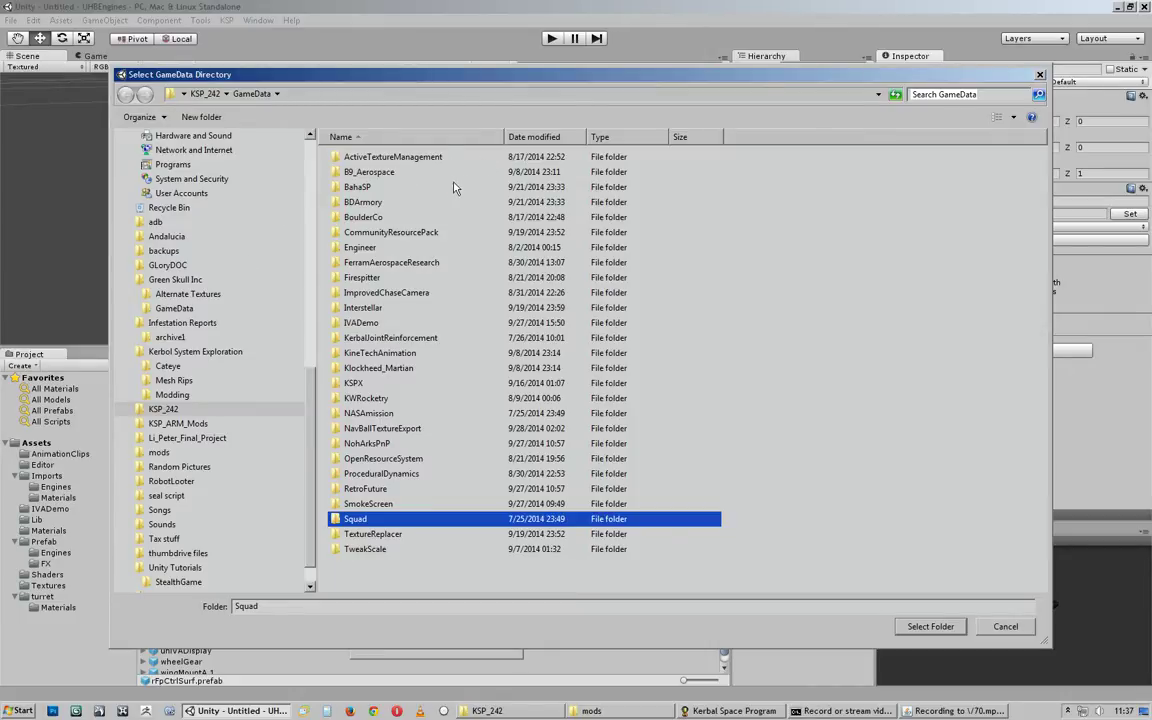
pyautogui.click(372, 326)
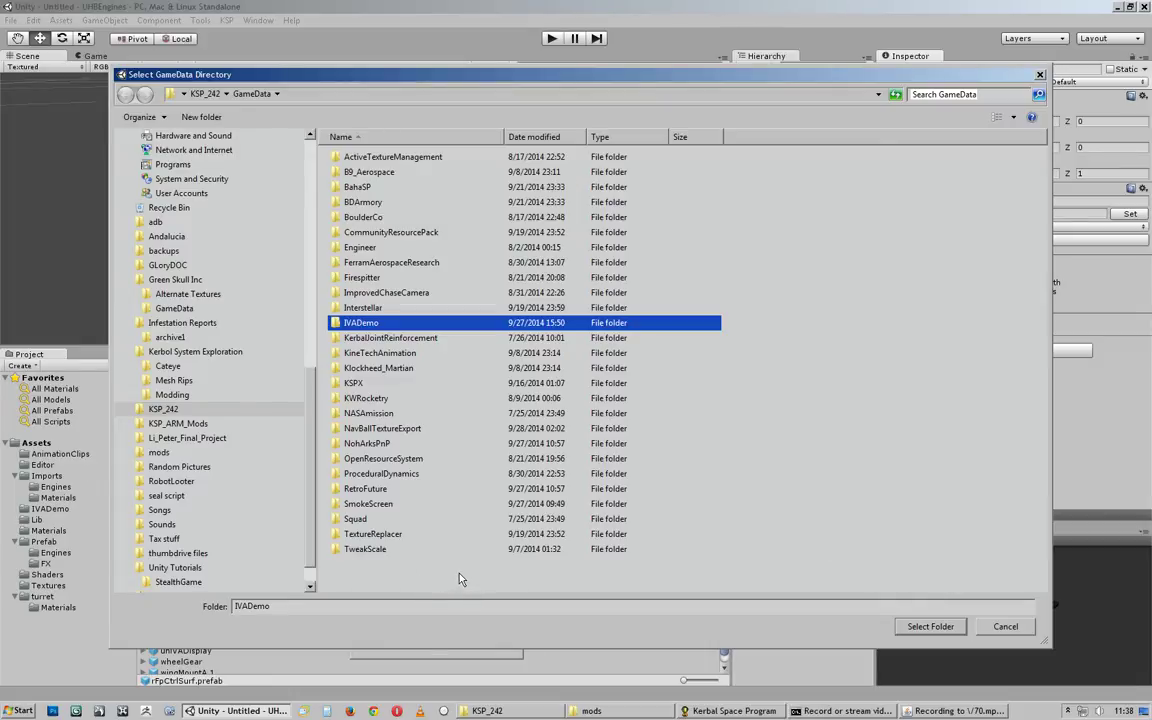
pyautogui.doubleClick(385, 443)
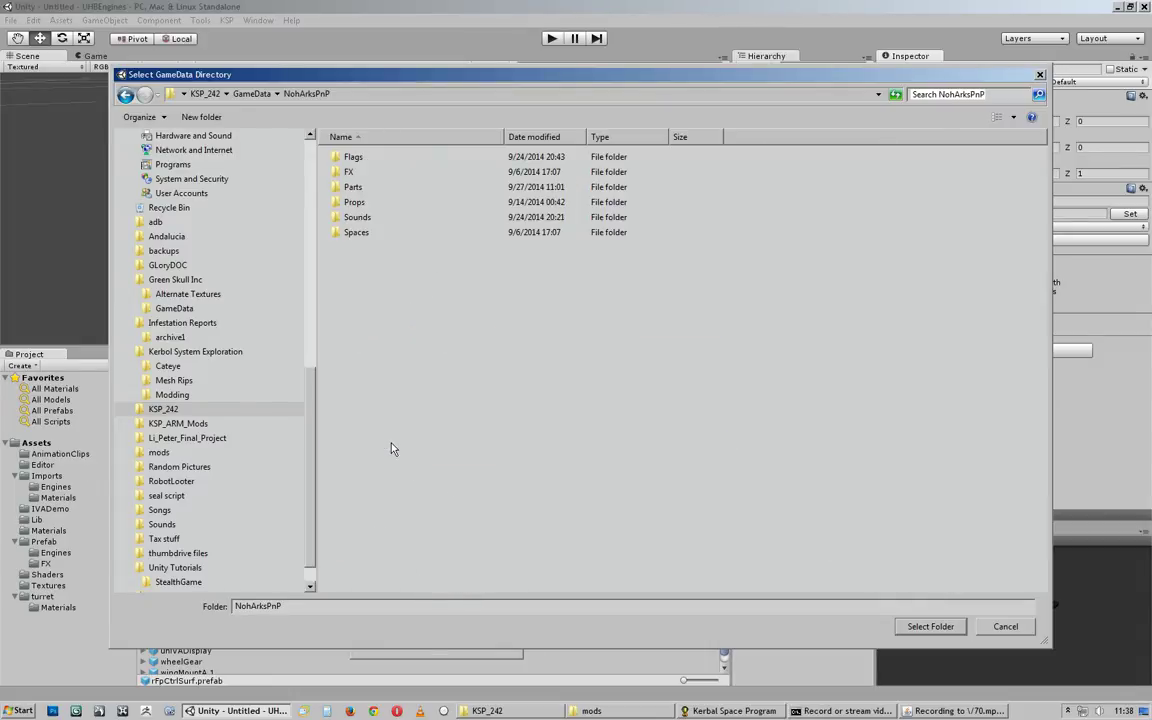
pyautogui.doubleClick(385, 201)
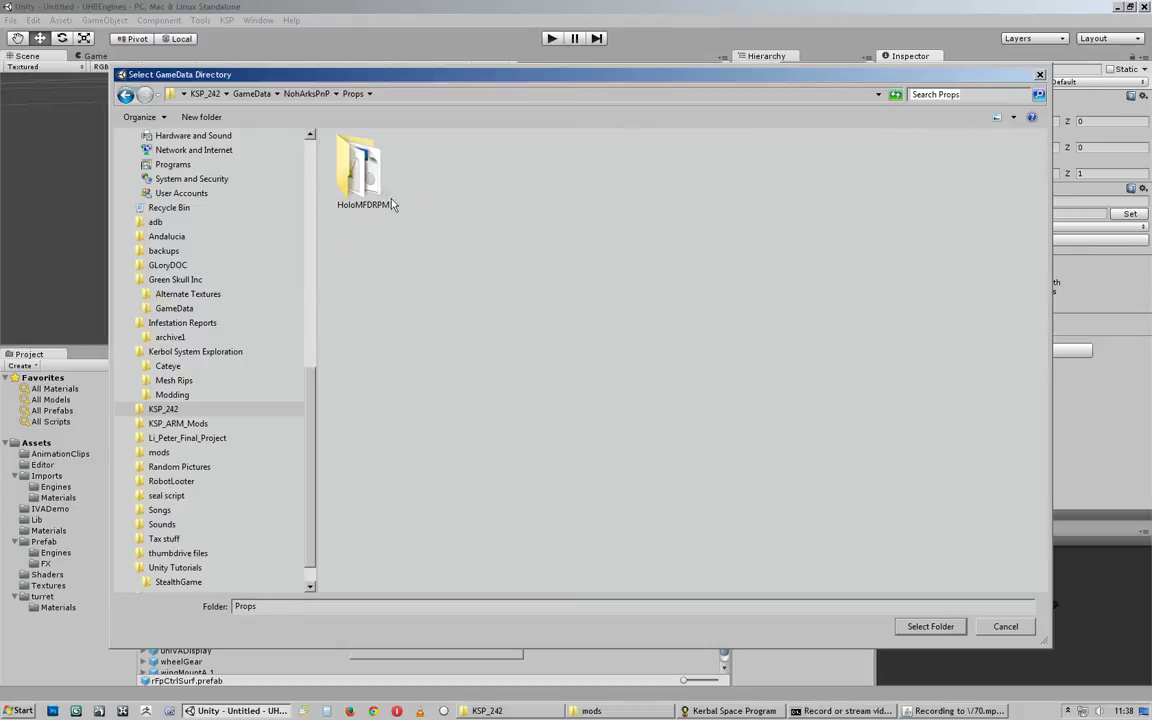
pyautogui.doubleClick(360, 180)
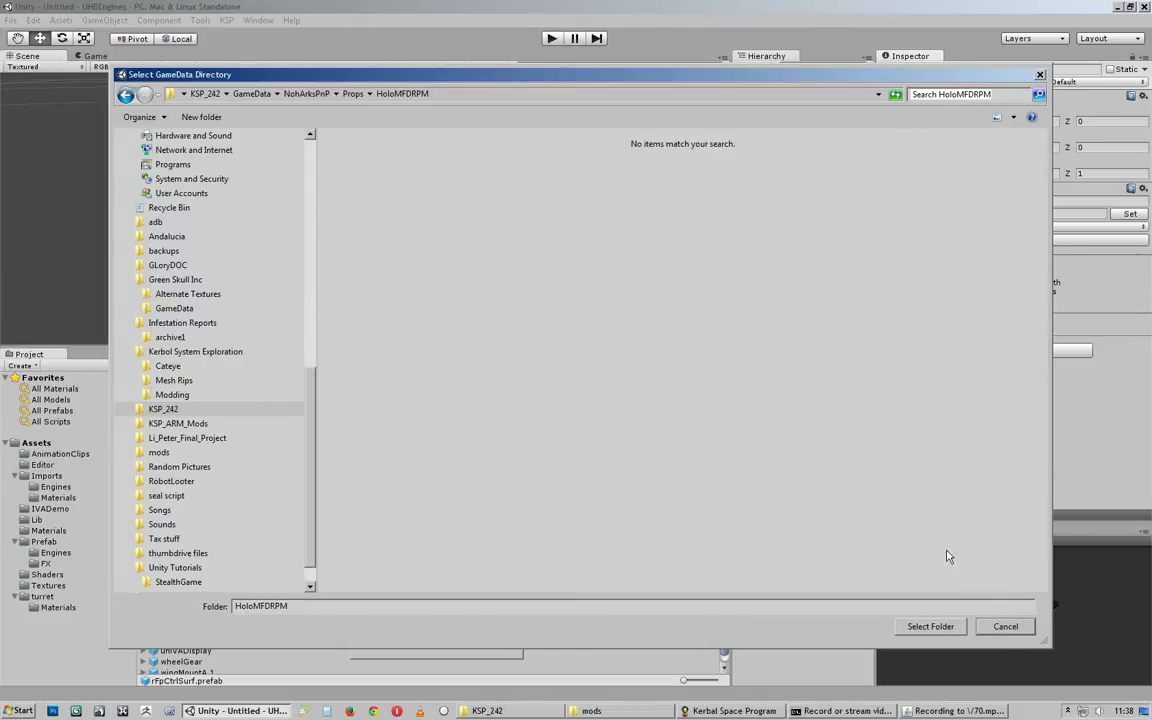
pyautogui.click(251, 93)
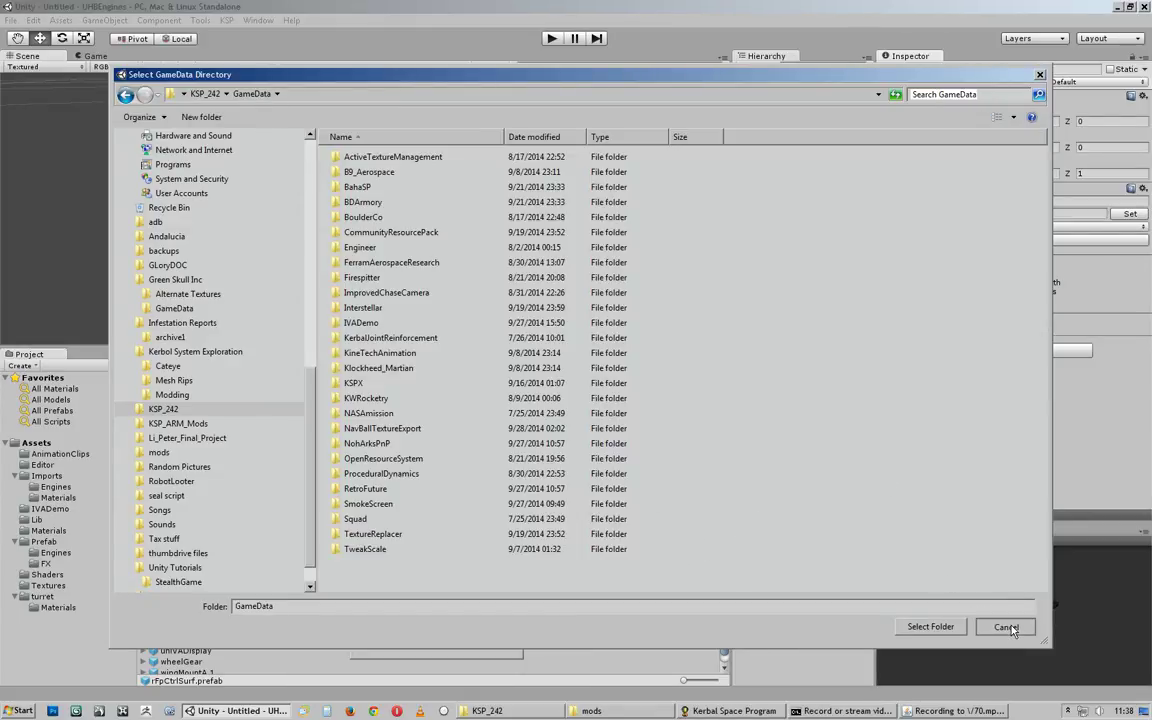
pyautogui.click(930, 626)
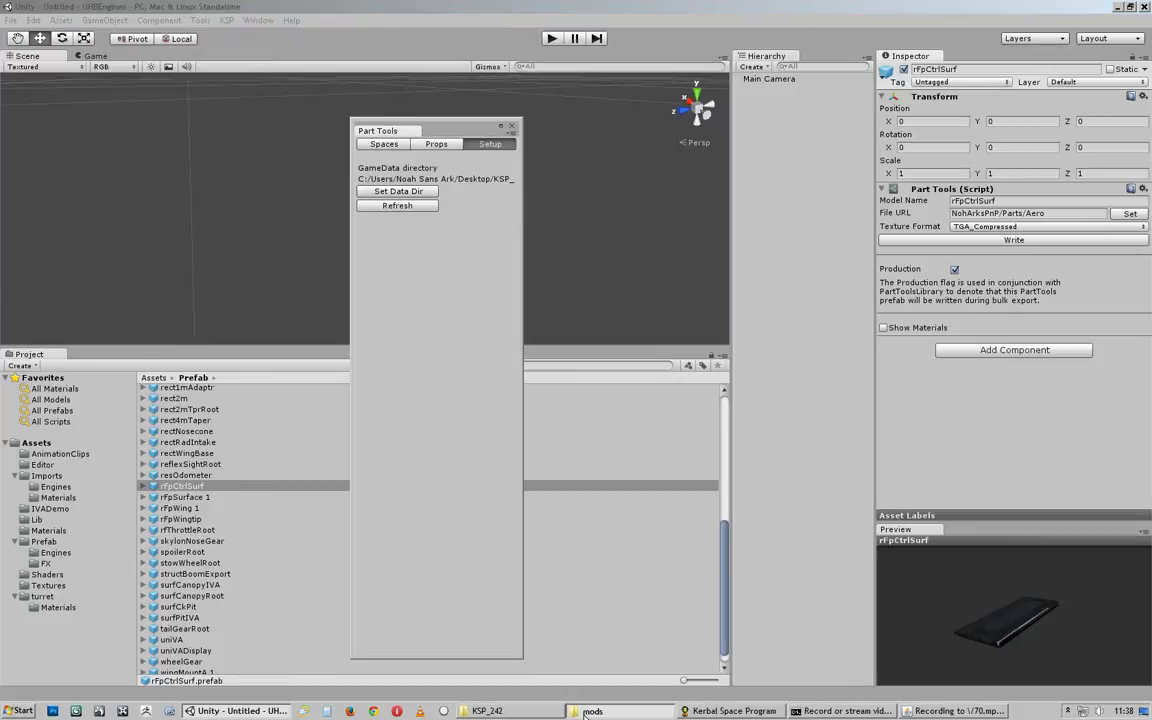
# Step: Switch to the KSP_242 folder in Windows Explorer and browse to GameData/NohArksPnP/Props
pyautogui.click(591, 710)
pyautogui.click(533, 709)
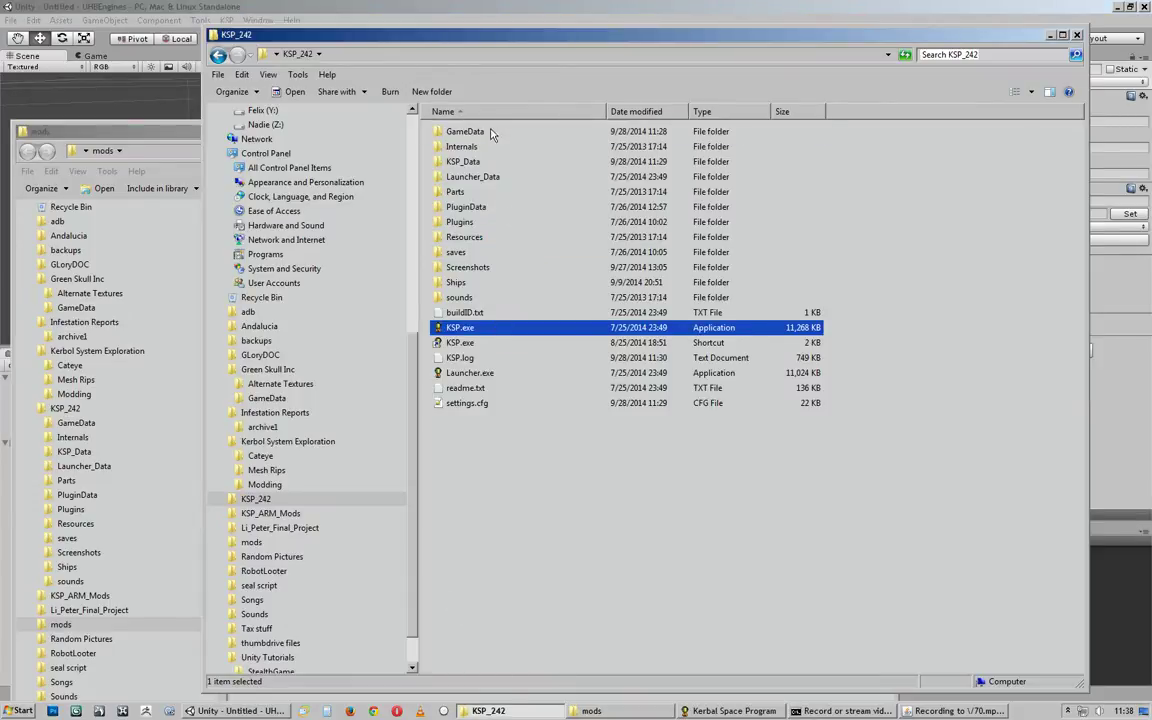
pyautogui.doubleClick(458, 131)
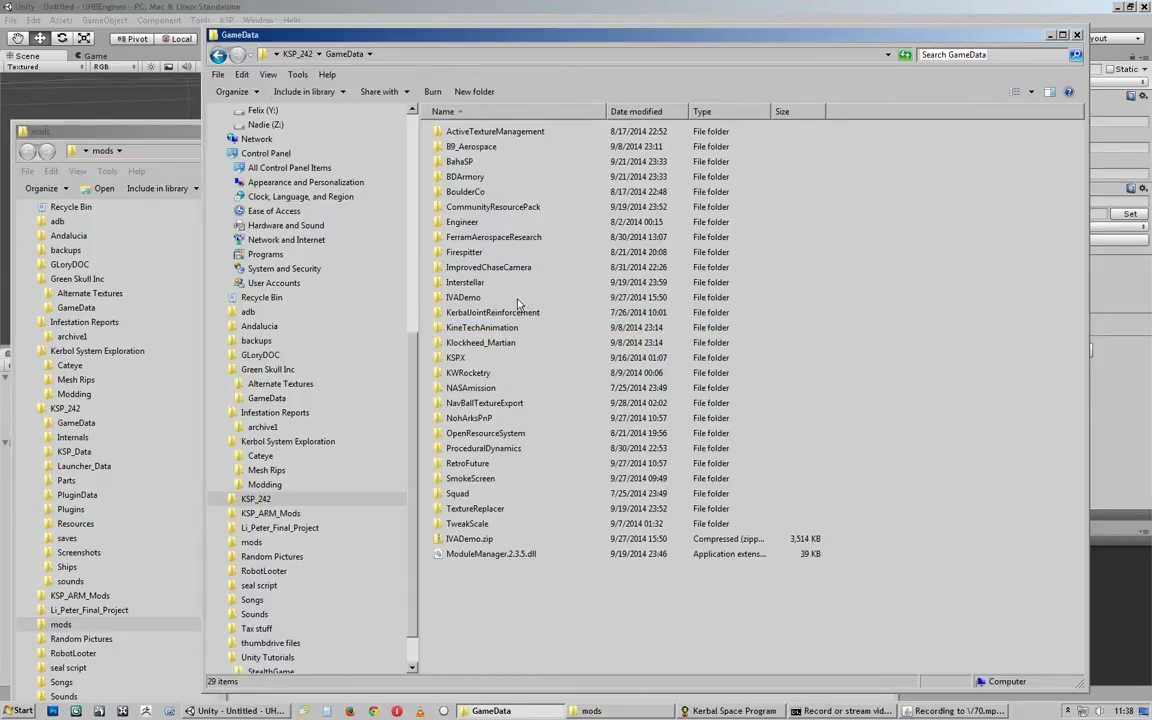
pyautogui.doubleClick(470, 418)
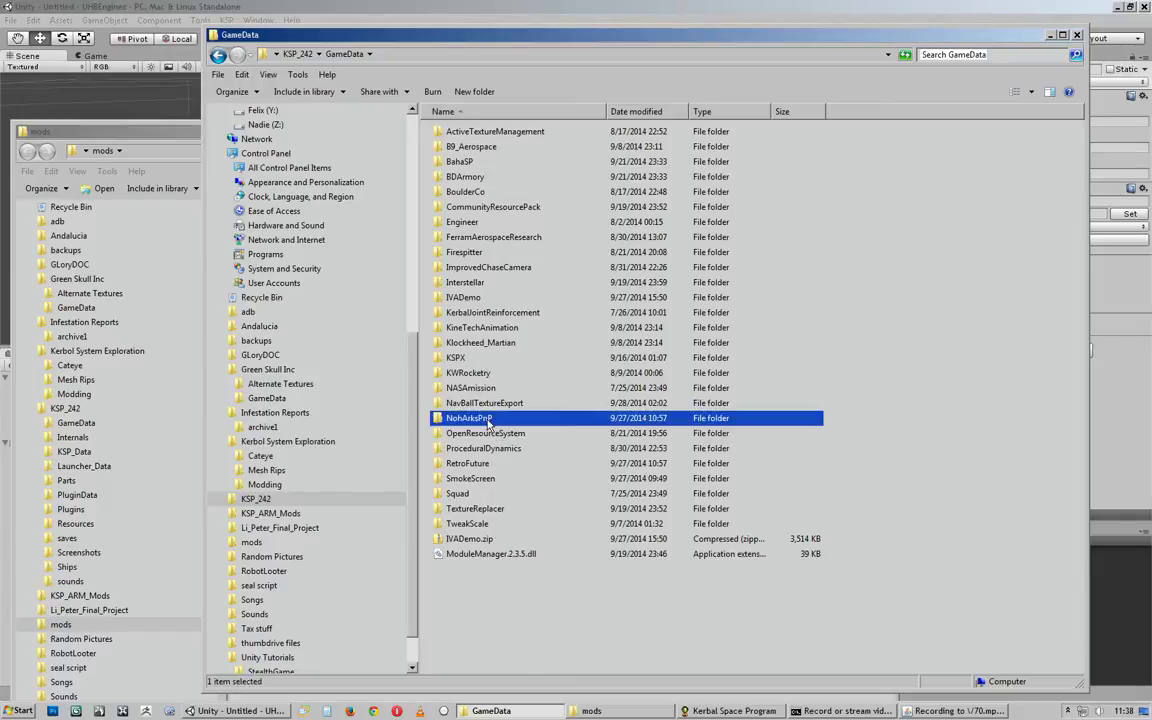
pyautogui.doubleClick(458, 177)
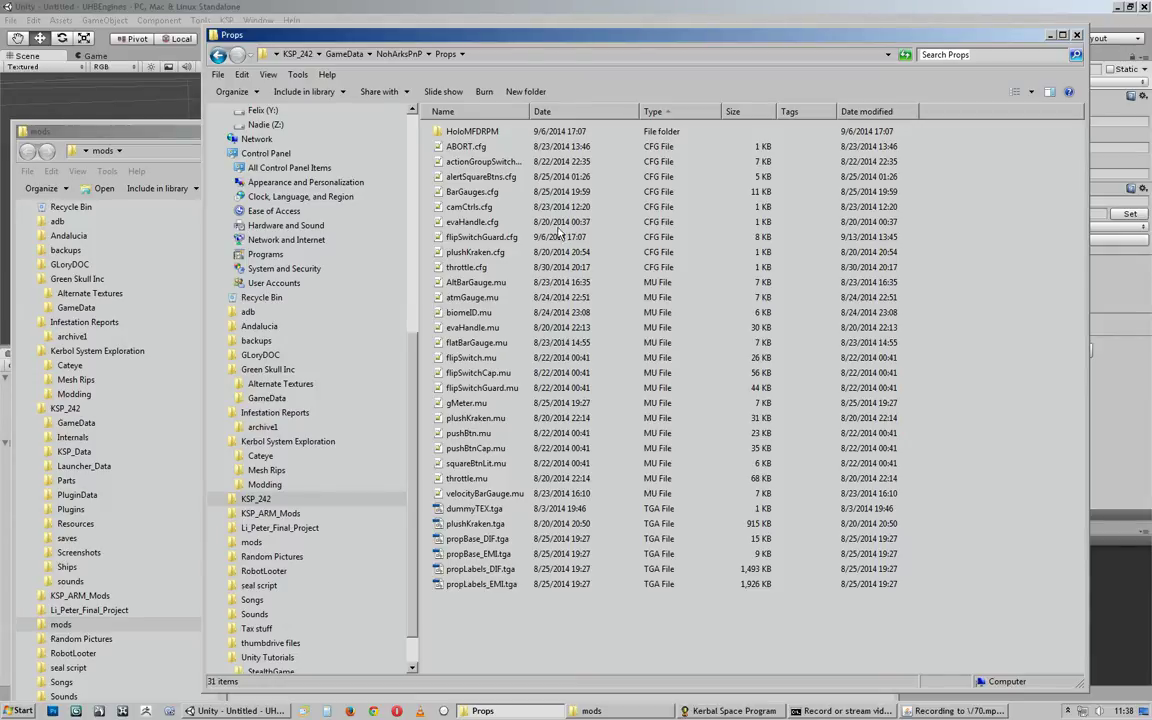
# Step: Open throttle.cfg in Notepad++, examine its PROP definition with the model and module blocks, and close it
pyautogui.doubleClick(470, 267)
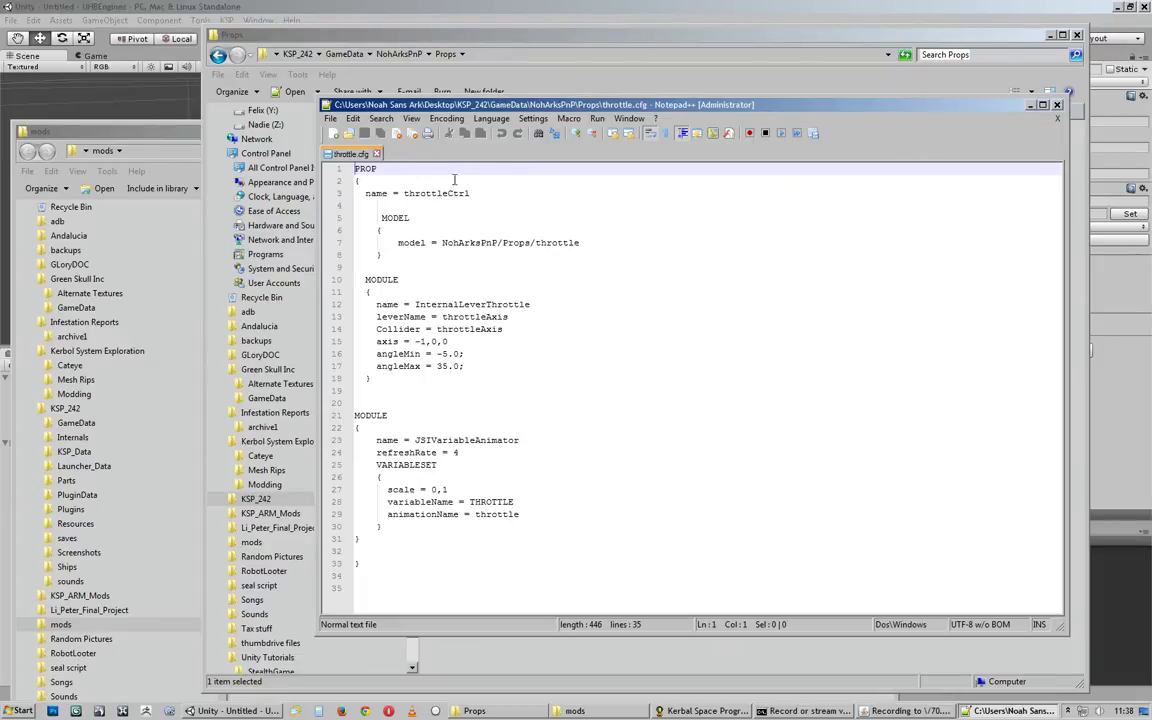
pyautogui.moveTo(377, 168); pyautogui.dragTo(340, 169)
pyautogui.moveTo(482, 103); pyautogui.dragTo(397, 100)
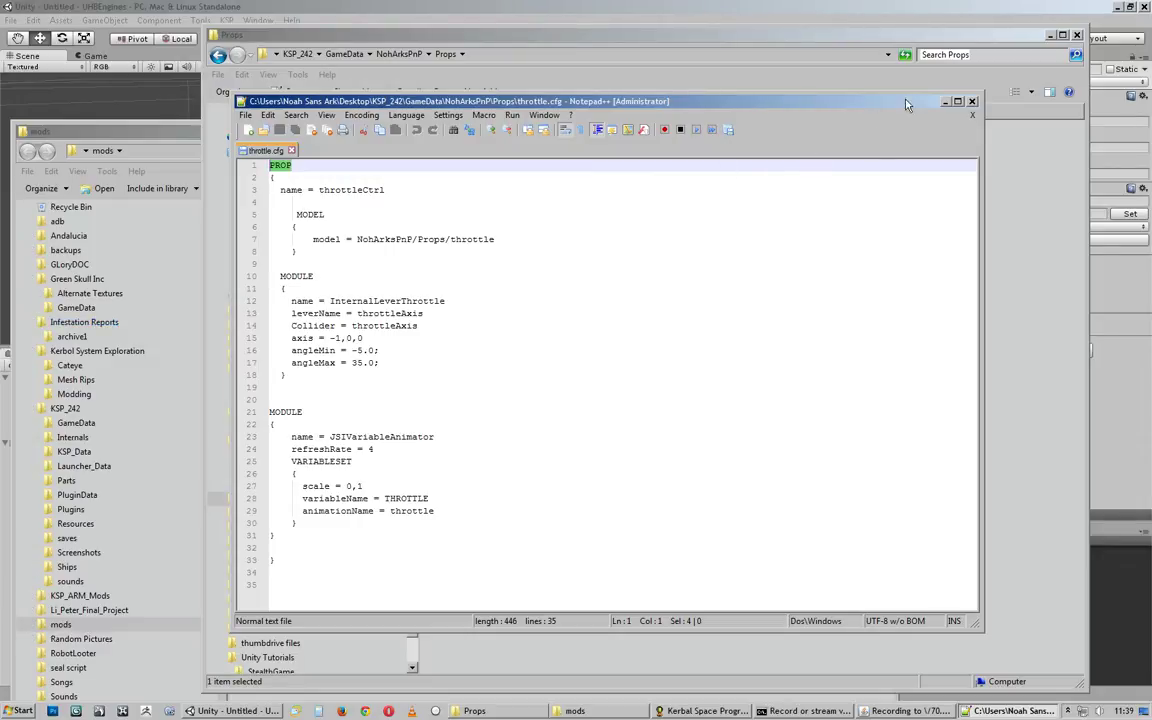
pyautogui.click(971, 101)
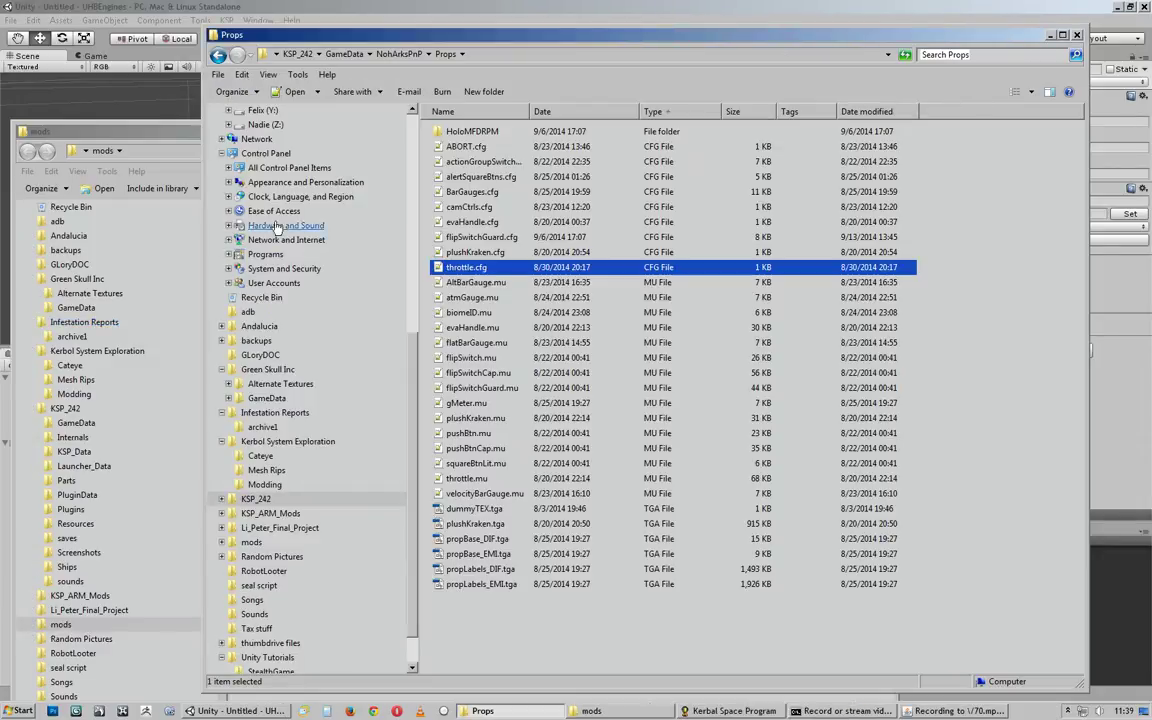
# Step: Browse to NohArksPnP/Spaces/panoPod_IVA and open its internal.cfg in Notepad++
pyautogui.click(400, 54)
pyautogui.doubleClick(455, 206)
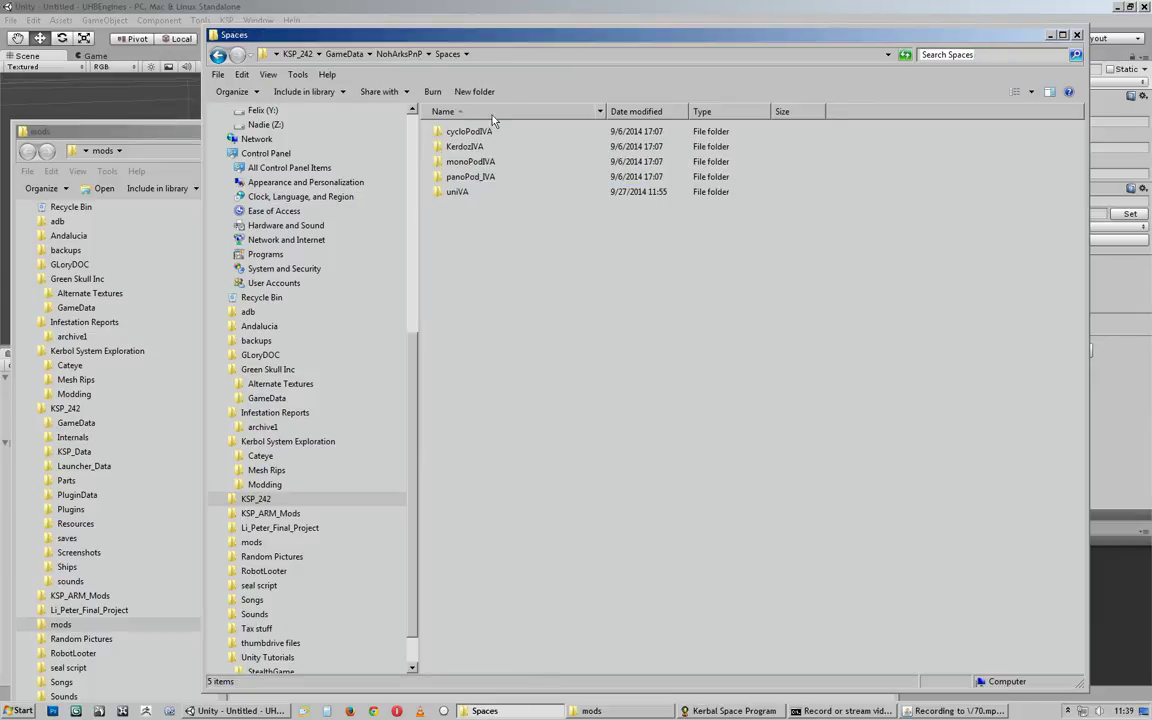
pyautogui.doubleClick(470, 176)
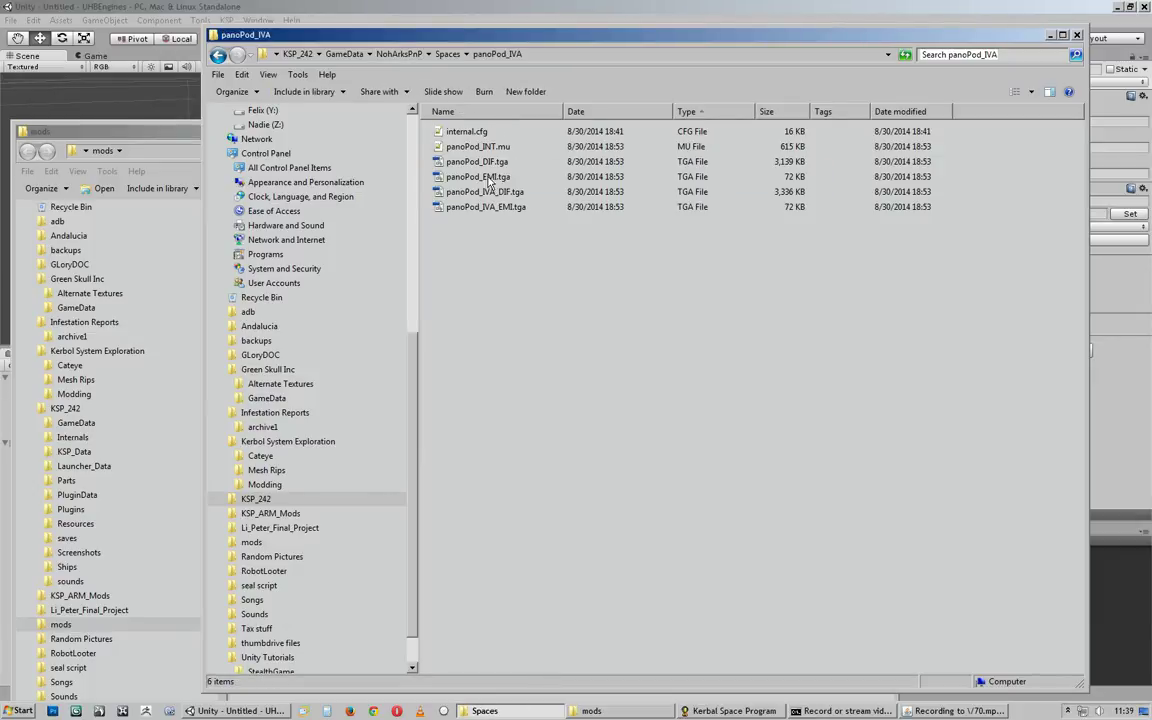
pyautogui.doubleClick(466, 131)
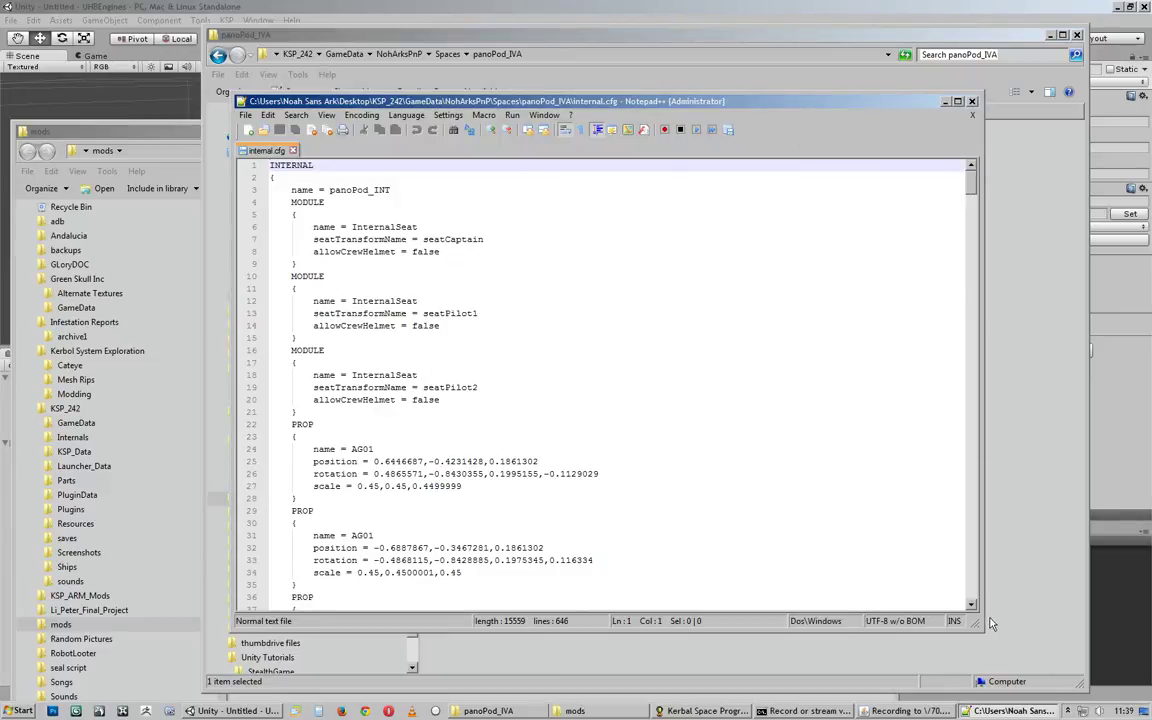
# Step: Highlight the three InternalSeat MODULE blocks in internal.cfg to examine them, and clear the selection
pyautogui.click(330, 412)
pyautogui.moveTo(330, 412); pyautogui.dragTo(207, 200)
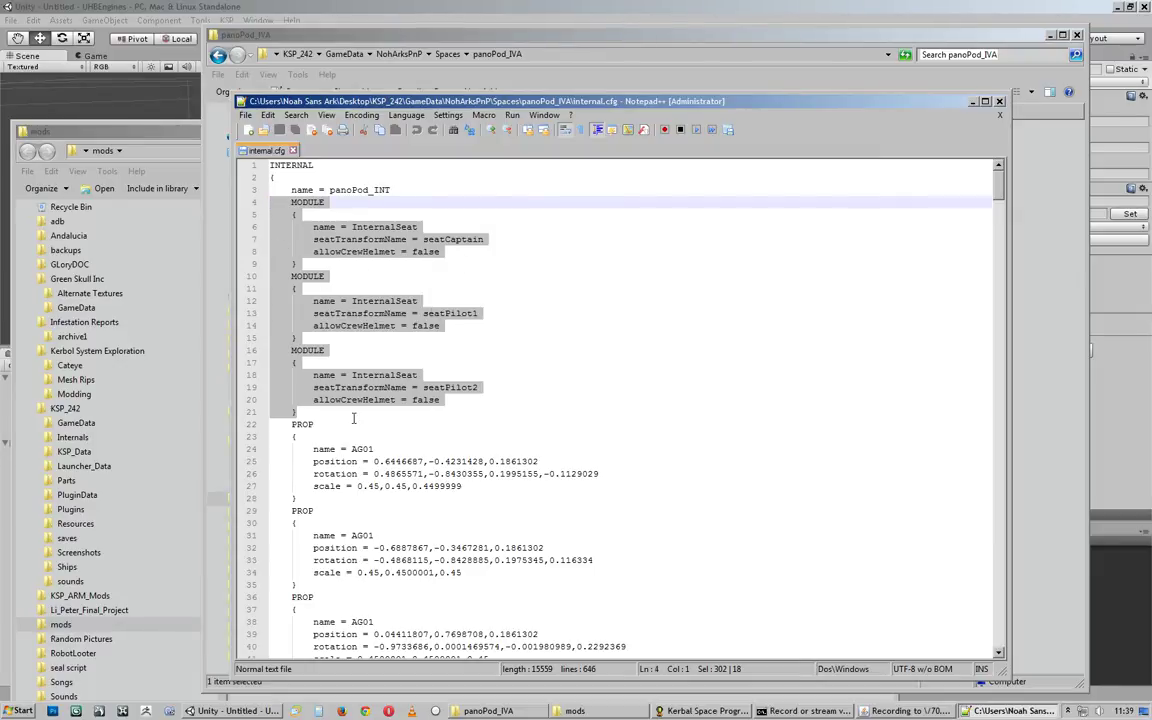
pyautogui.click(418, 409)
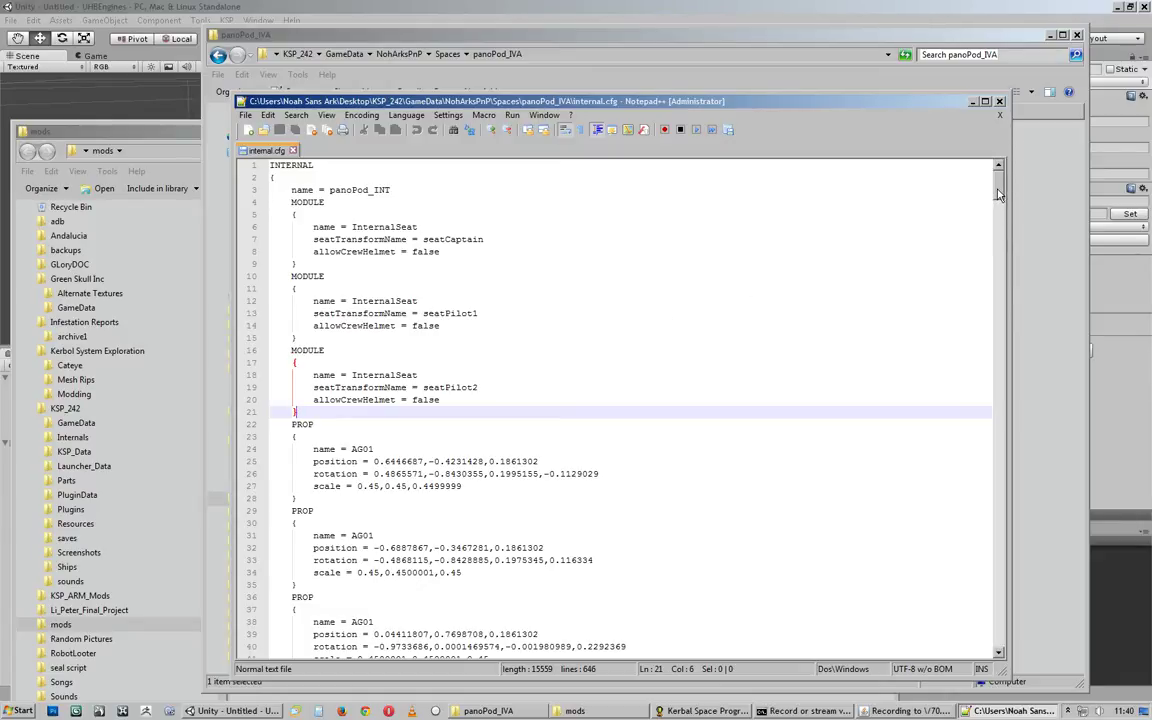
# Step: Highlight the second AG03 PROP block in internal.cfg to examine it, ending with its name line highlighted
pyautogui.moveTo(998, 194); pyautogui.dragTo(952, 240)
pyautogui.moveTo(292, 288); pyautogui.dragTo(704, 372)
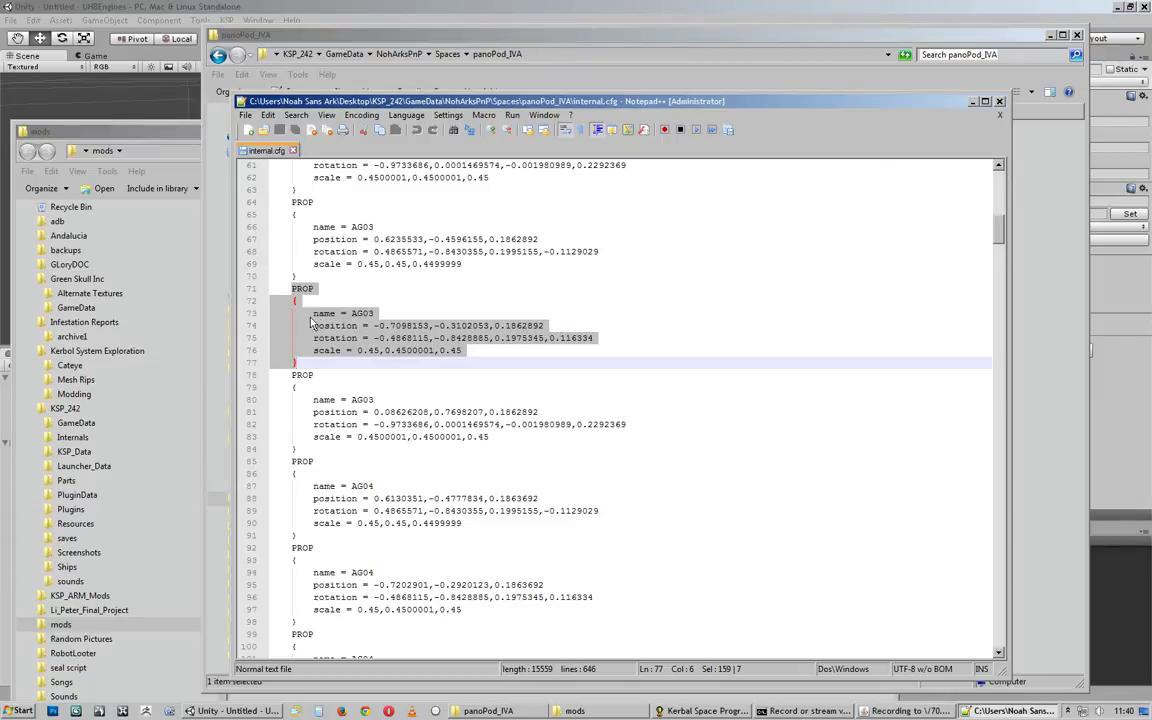
pyautogui.click(366, 314)
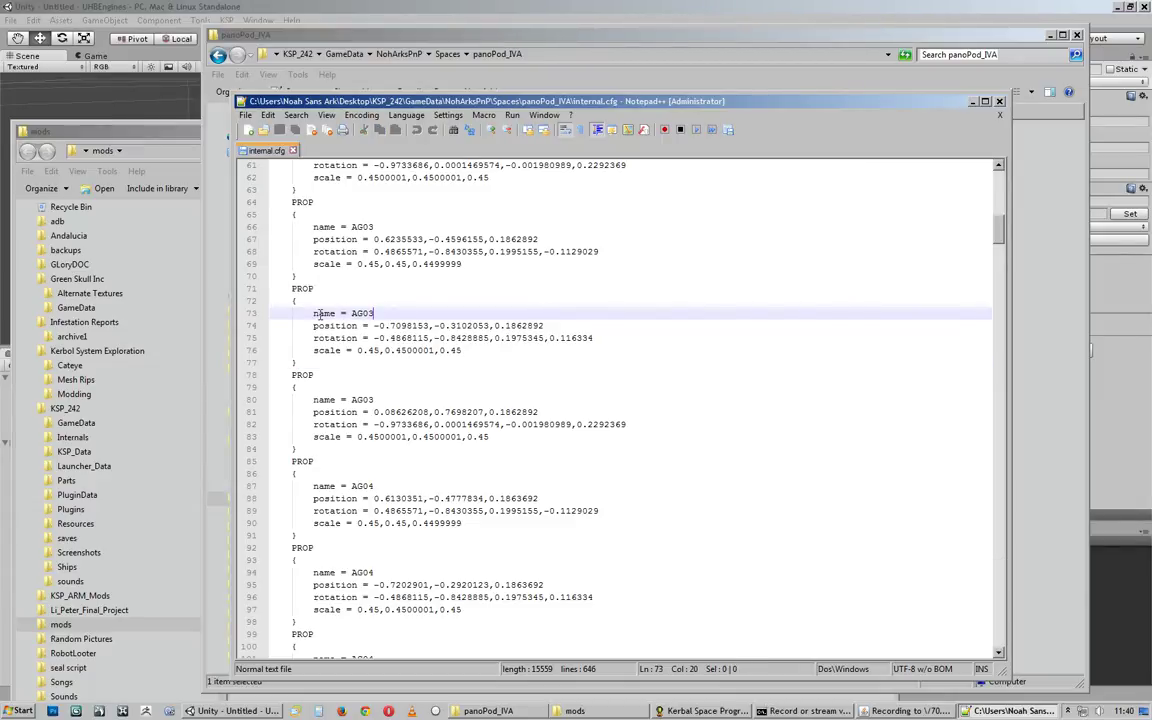
pyautogui.moveTo(320, 314); pyautogui.dragTo(381, 312)
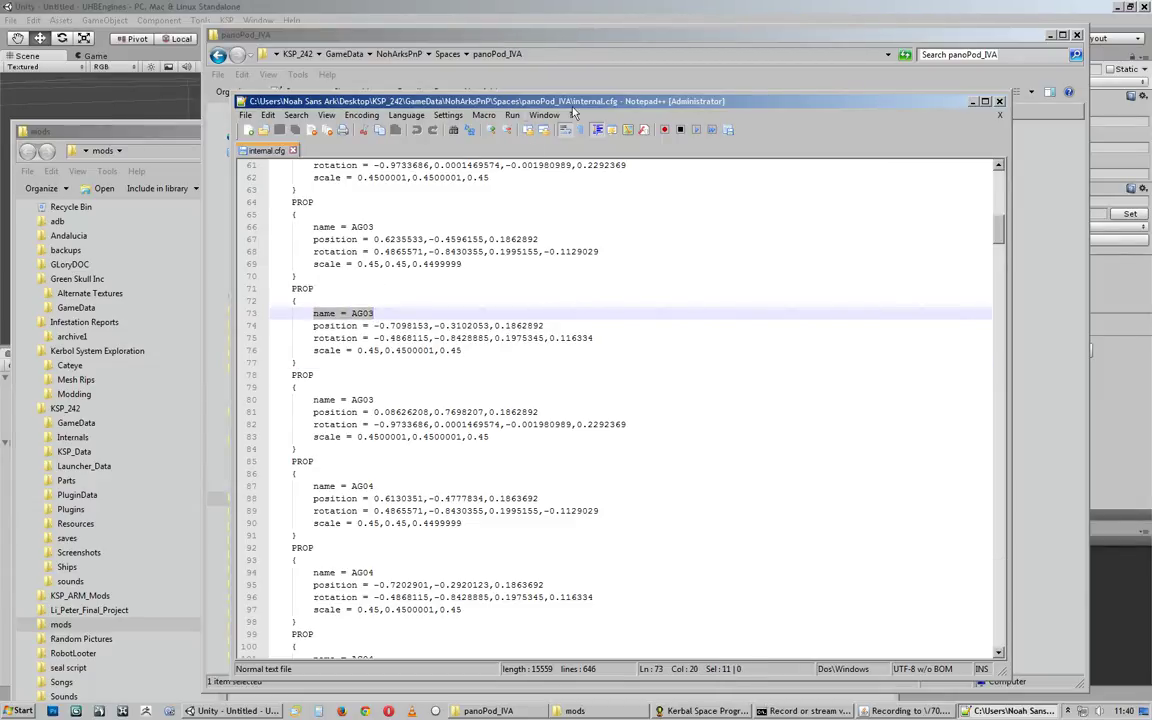
# Step: Reopen throttle.cfg from NohArksPnP/Props alongside internal.cfg and highlight its throttleCtrl name line
pyautogui.moveTo(1009, 95); pyautogui.dragTo(720, 188)
pyautogui.moveTo(565, 193); pyautogui.dragTo(830, 181)
pyautogui.click(447, 54)
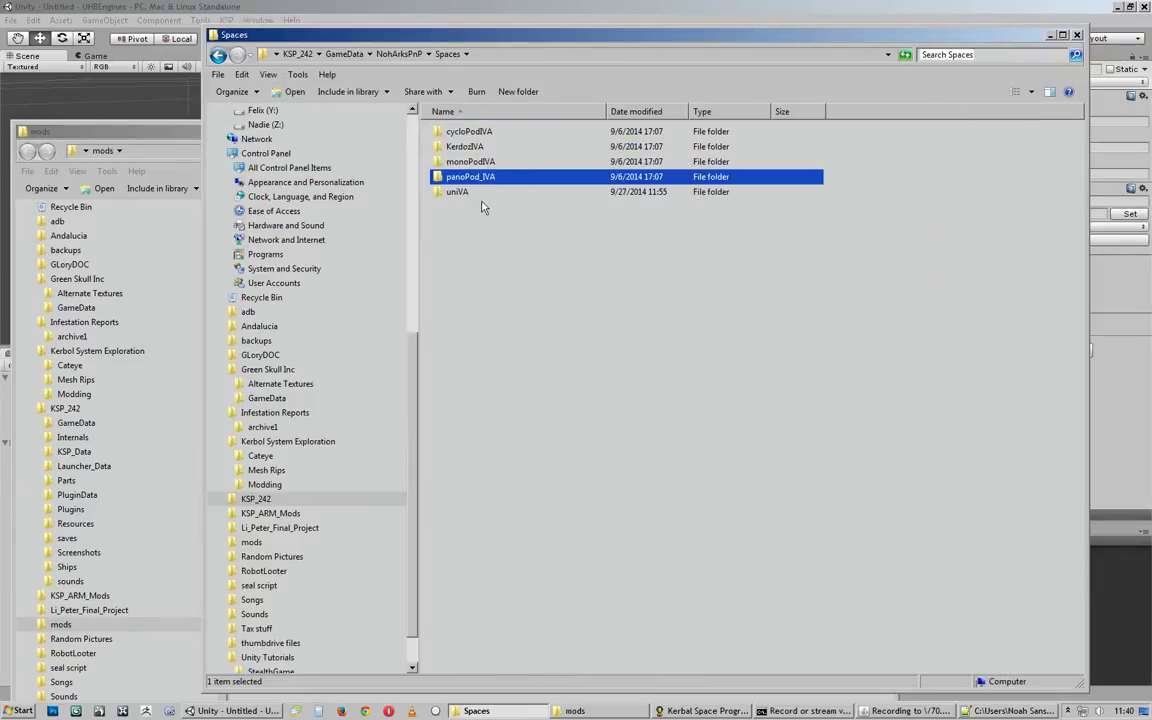
pyautogui.click(377, 54)
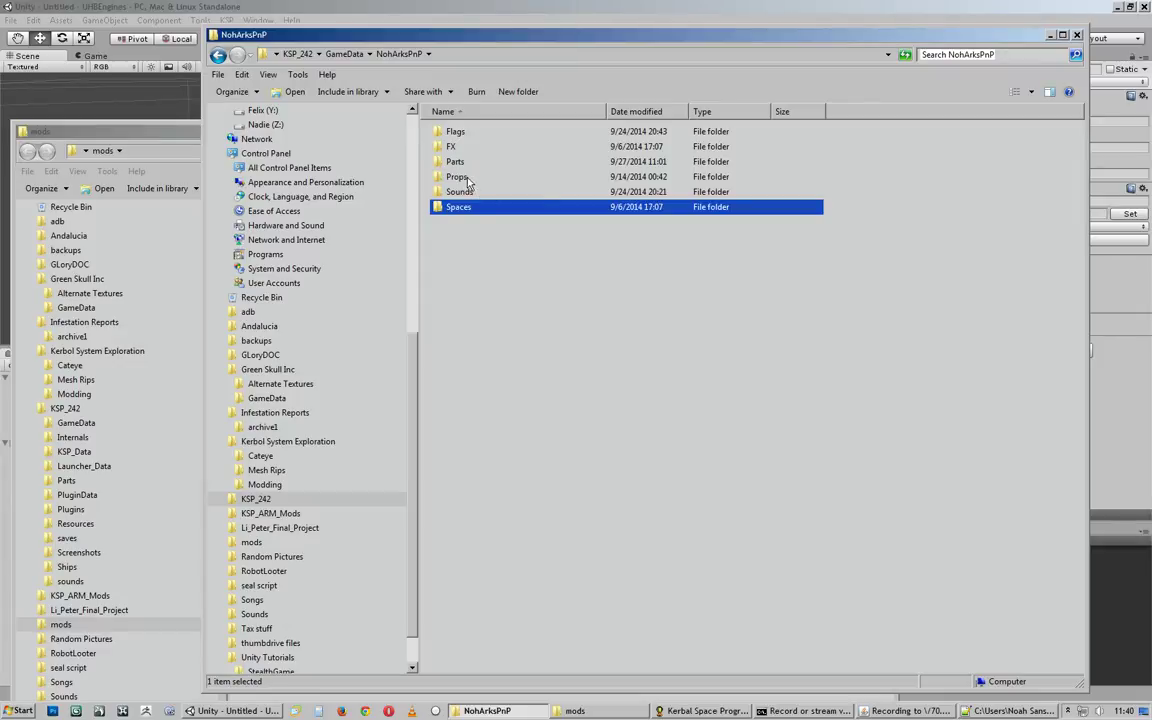
pyautogui.doubleClick(488, 177)
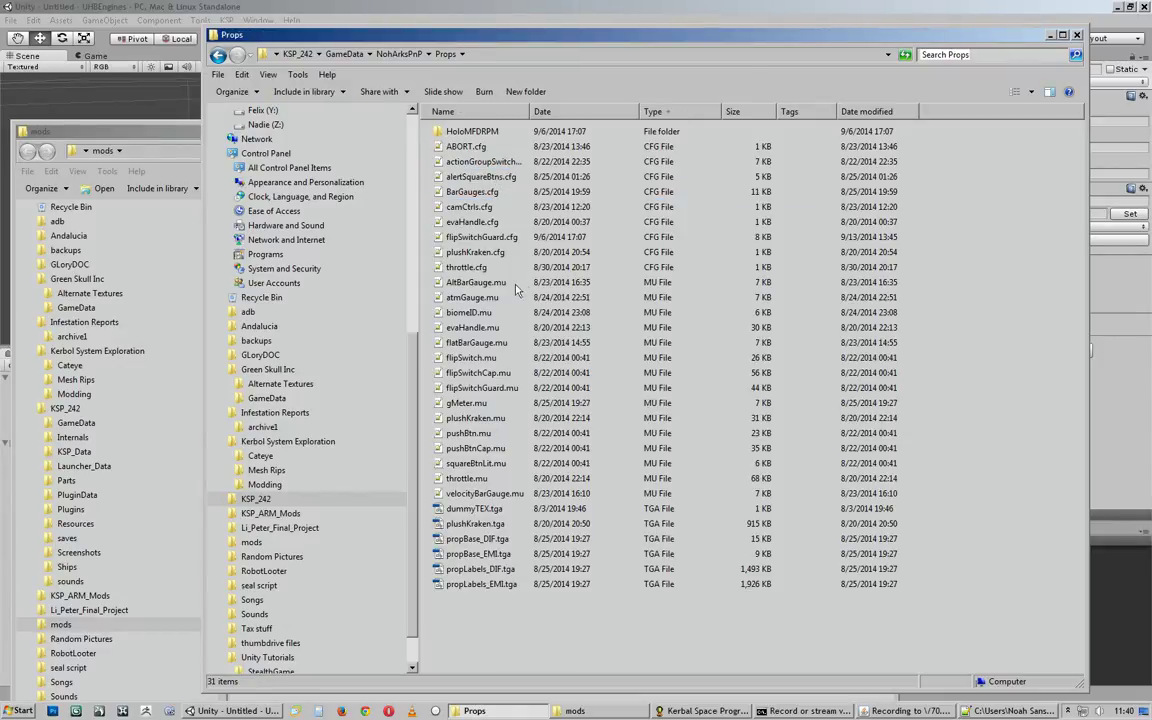
pyautogui.click(476, 270)
pyautogui.doubleClick(477, 271)
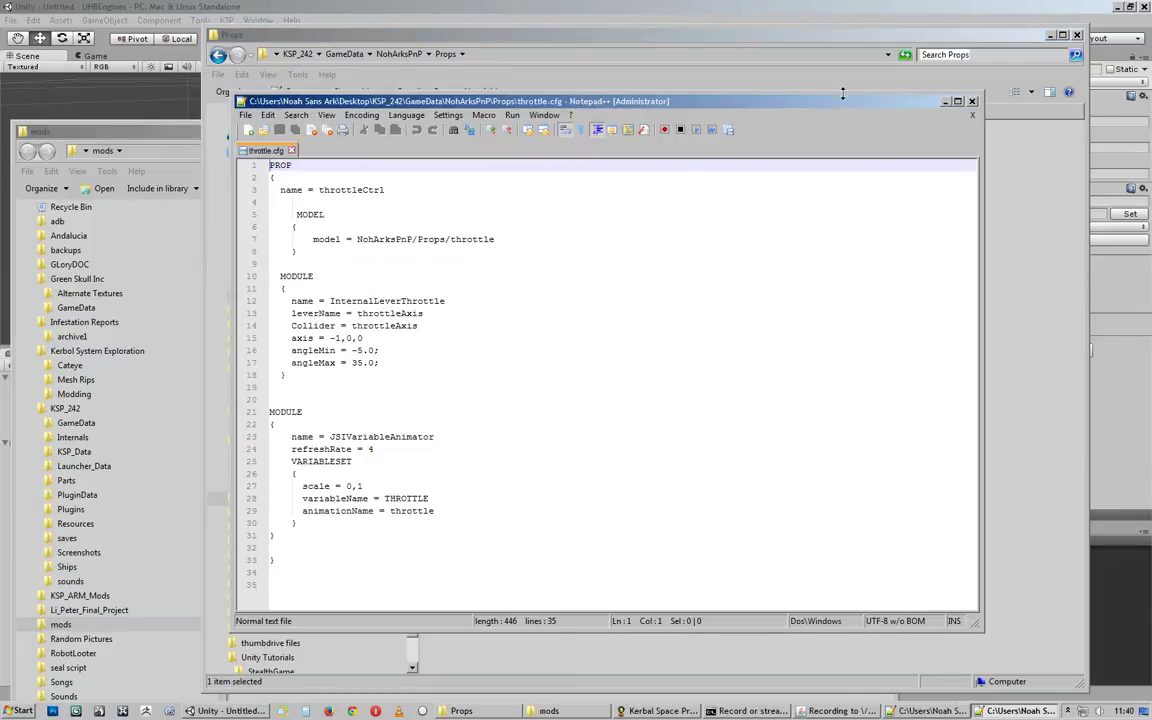
pyautogui.moveTo(441, 186); pyautogui.dragTo(279, 190)
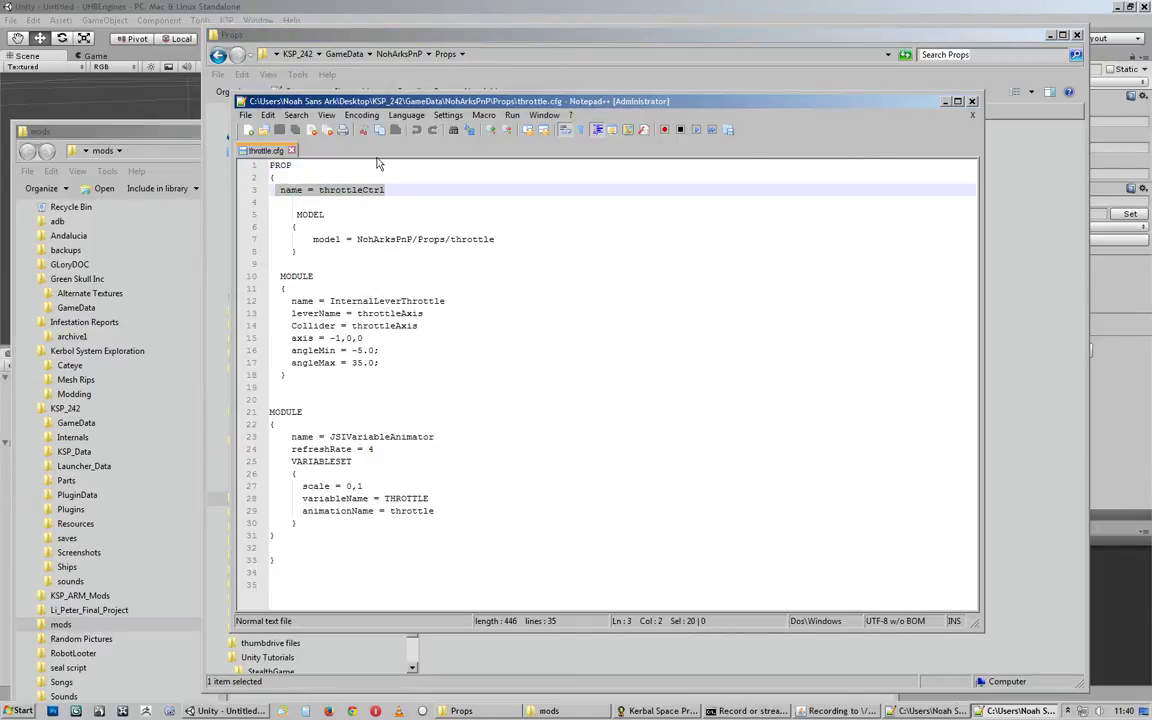
# Step: Search the panoPod_IVA internal.cfg for throttleCtrl and close the search dialog to examine the matching PROP blocks
pyautogui.hotkey('alt', 'Tab')
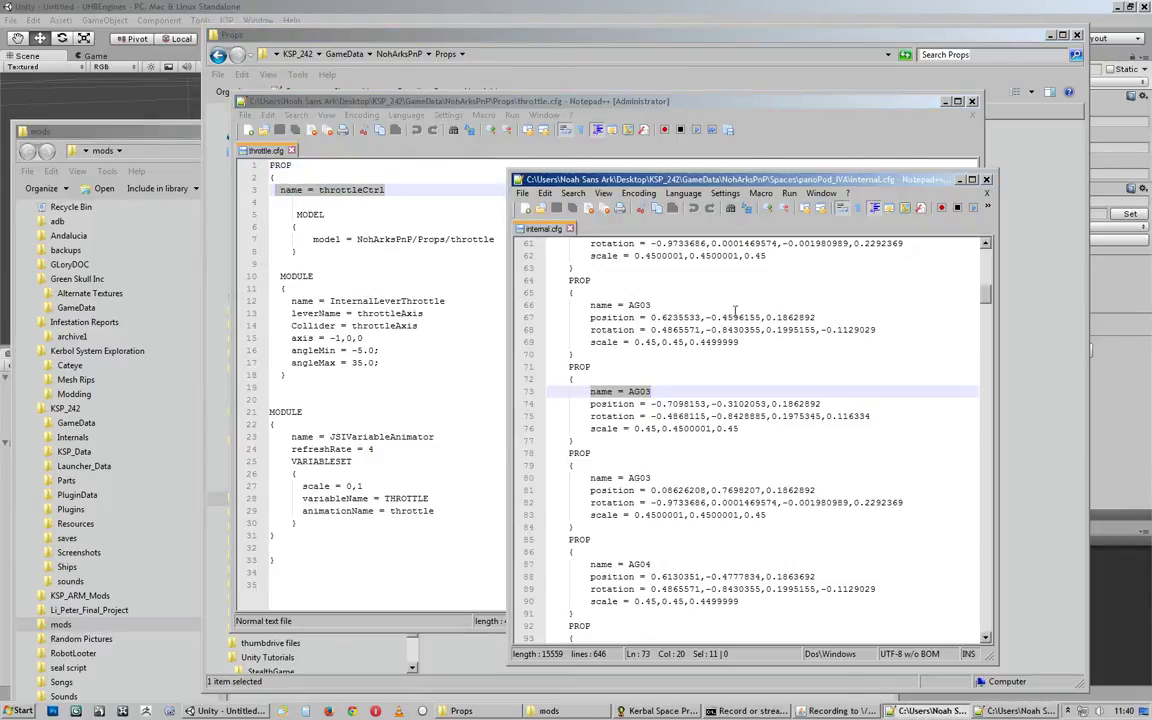
pyautogui.scroll(7, 987, 290)
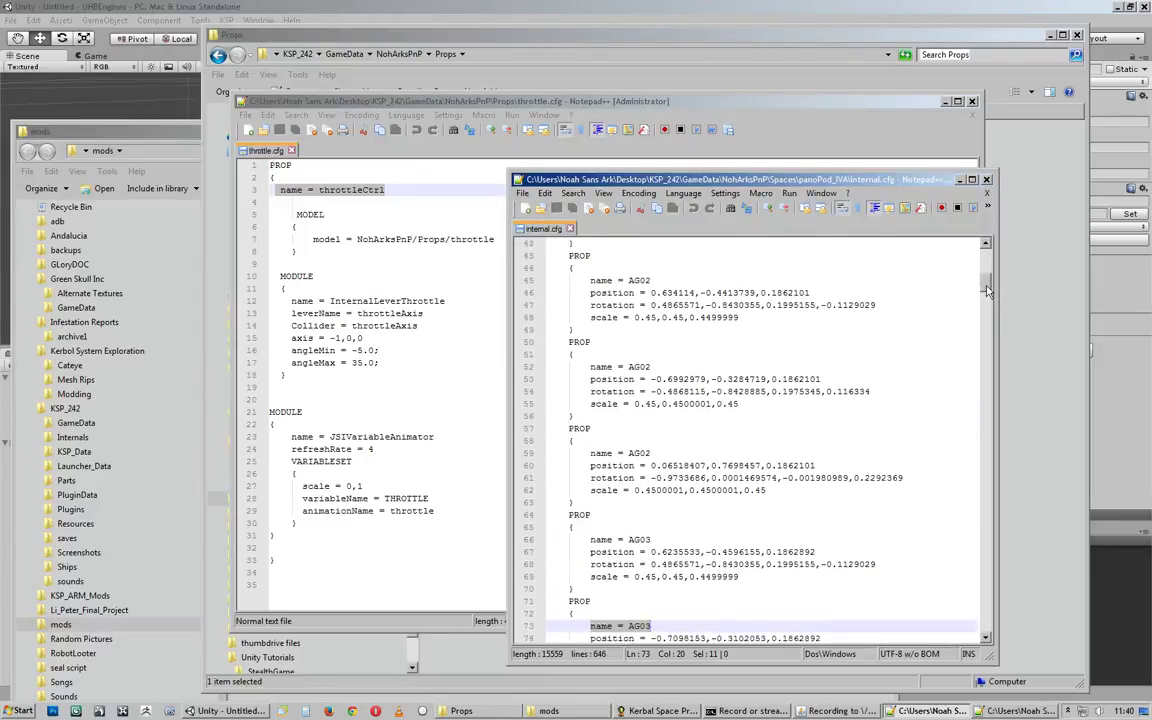
pyautogui.scroll(3, 987, 290)
pyautogui.click(970, 292)
pyautogui.hotkey('ctrl', 'f')
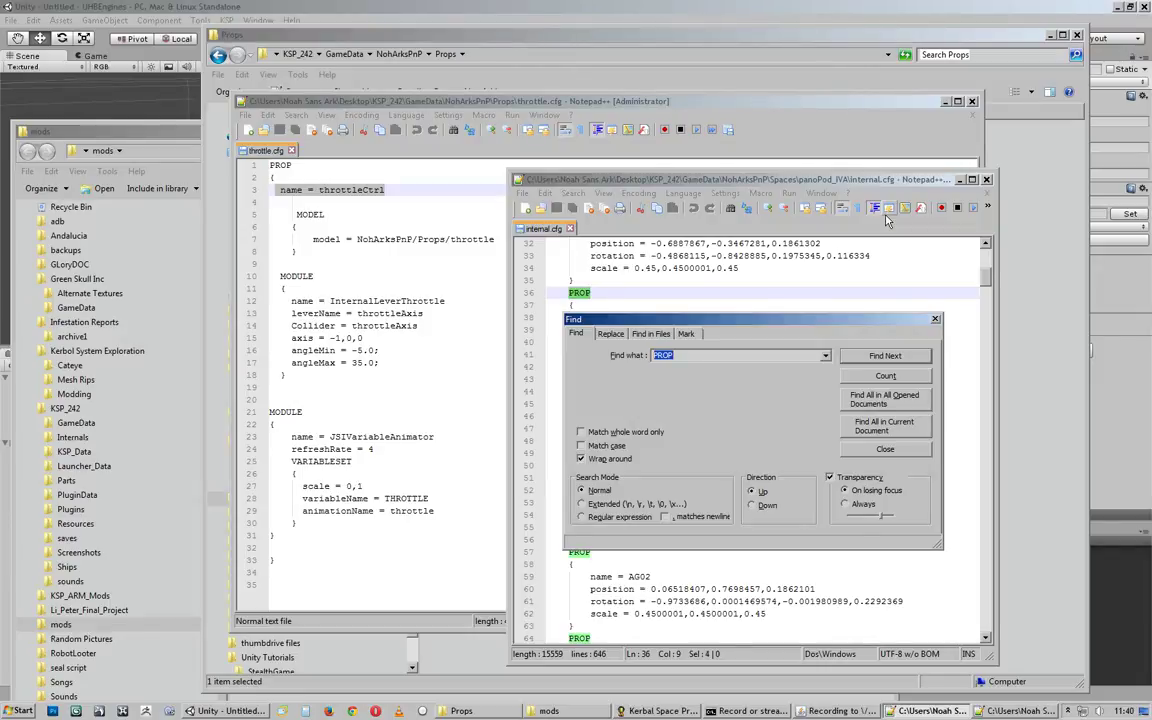
pyautogui.press('BackSpace')
pyautogui.press('Return')
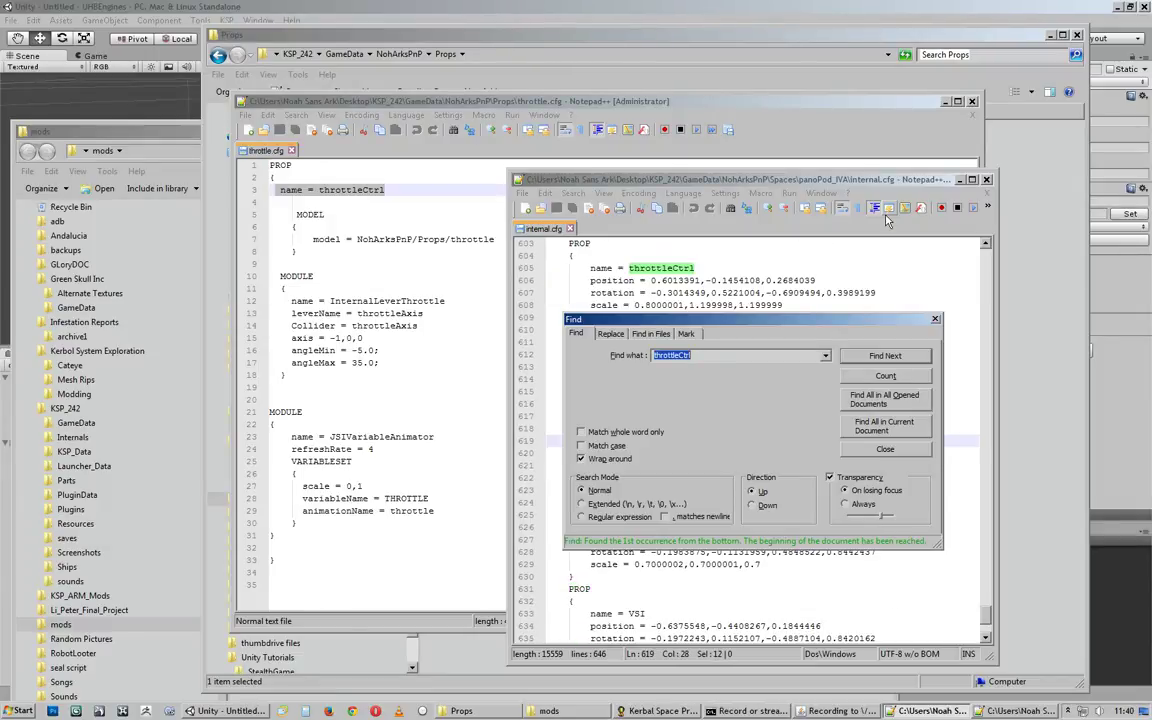
pyautogui.press('Escape')
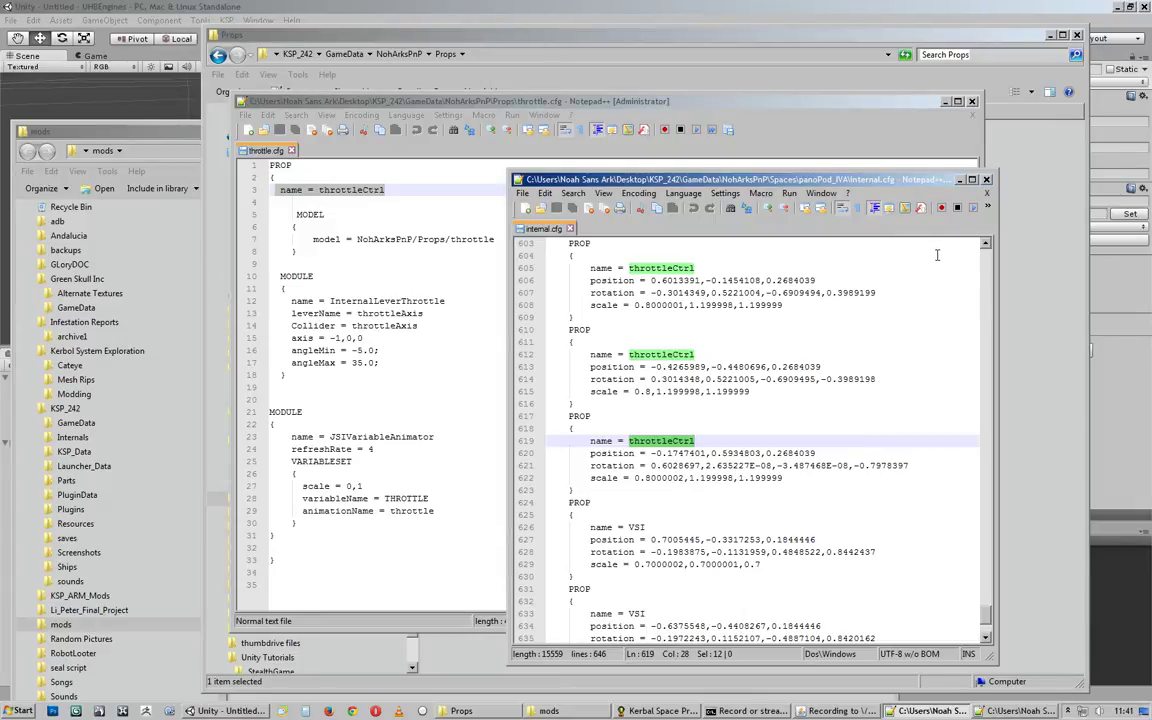
# Step: Close internal.cfg and throttle.cfg and switch back to Unity
pyautogui.click(985, 179)
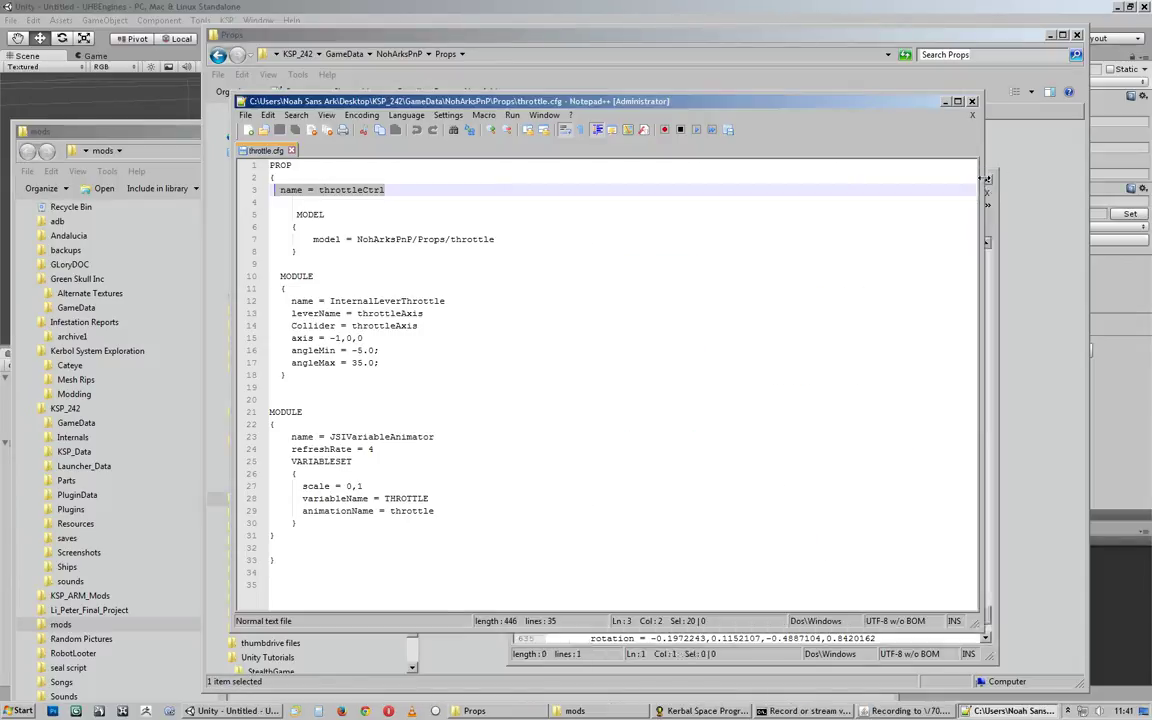
pyautogui.click(872, 92)
pyautogui.click(695, 7)
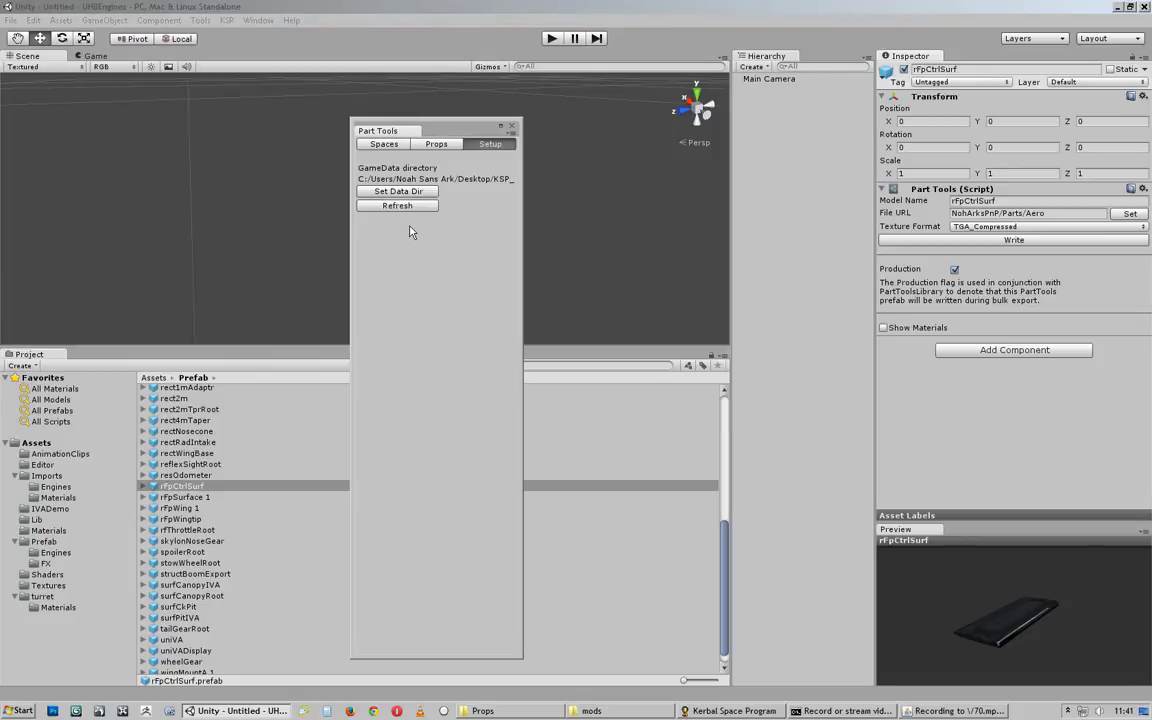
# Step: Examine the lists of available props and internal spaces in Part Tools
pyautogui.click(437, 144)
pyautogui.scroll(-10, 462, 490)
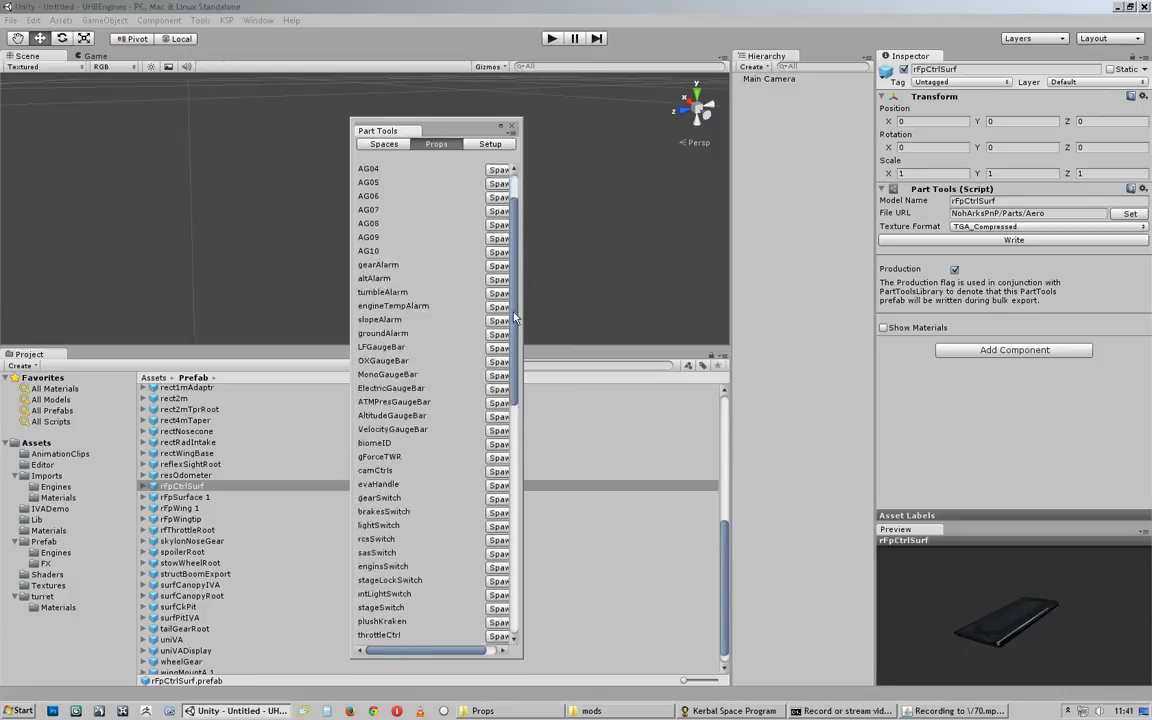
pyautogui.click(385, 148)
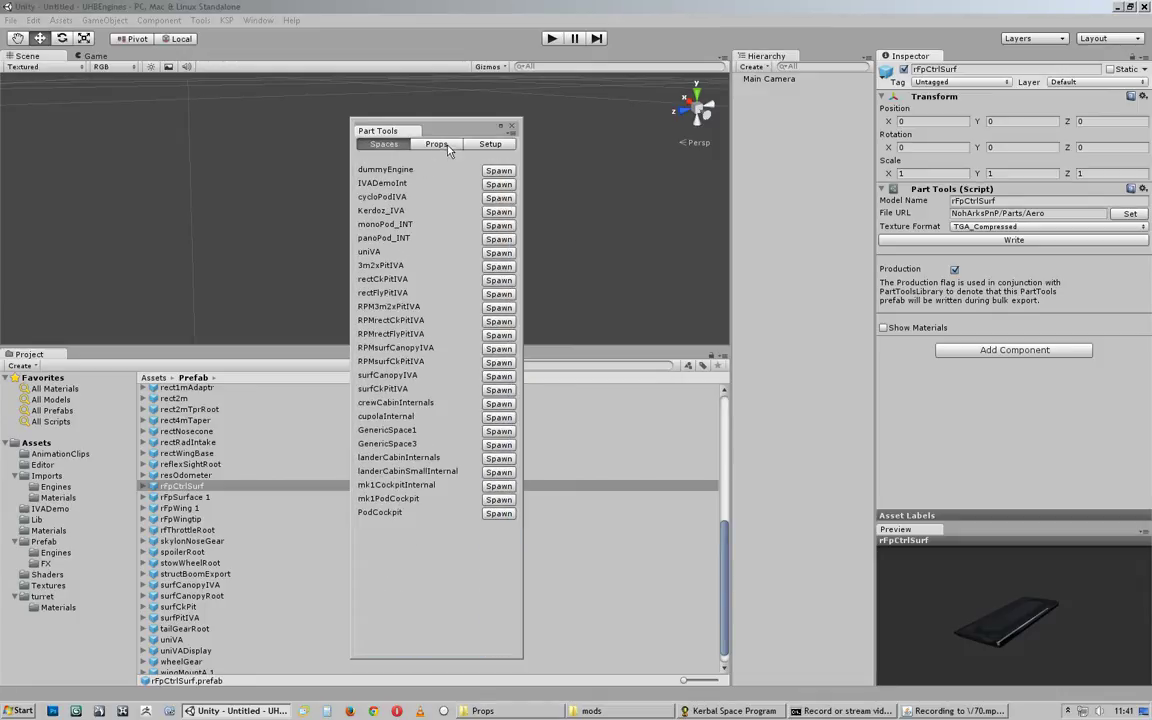
pyautogui.click(449, 147)
pyautogui.moveTo(516, 468); pyautogui.dragTo(518, 386)
pyautogui.scroll(8, 519, 392)
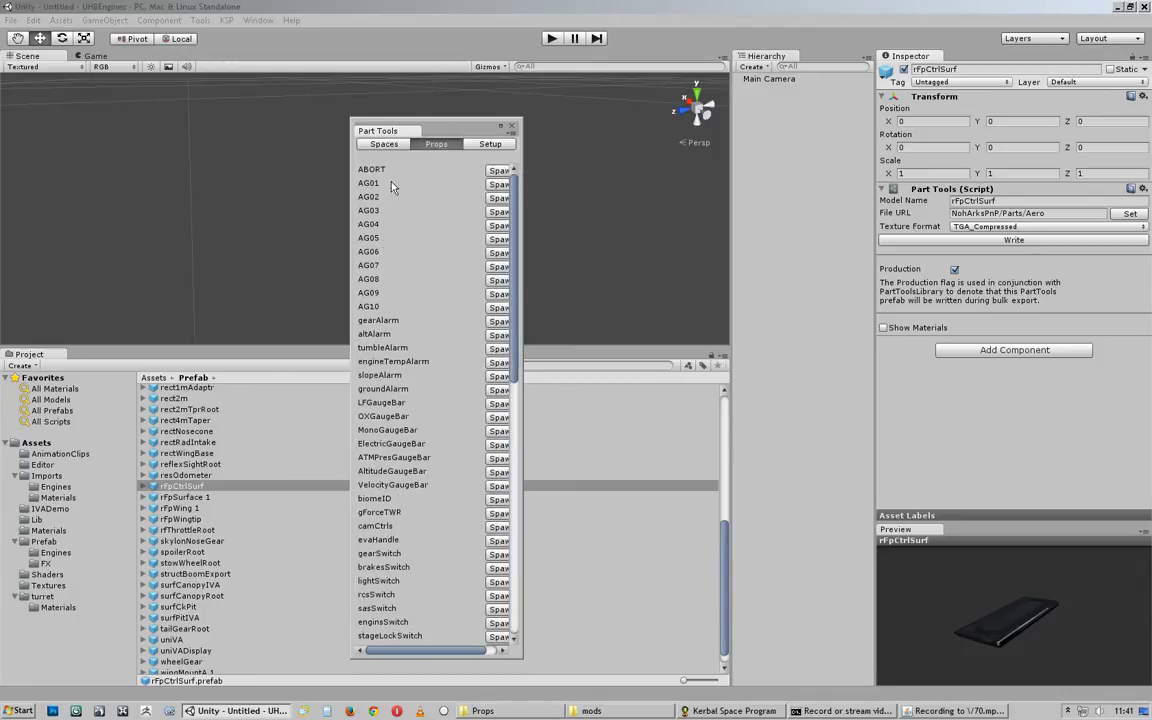
pyautogui.click(384, 144)
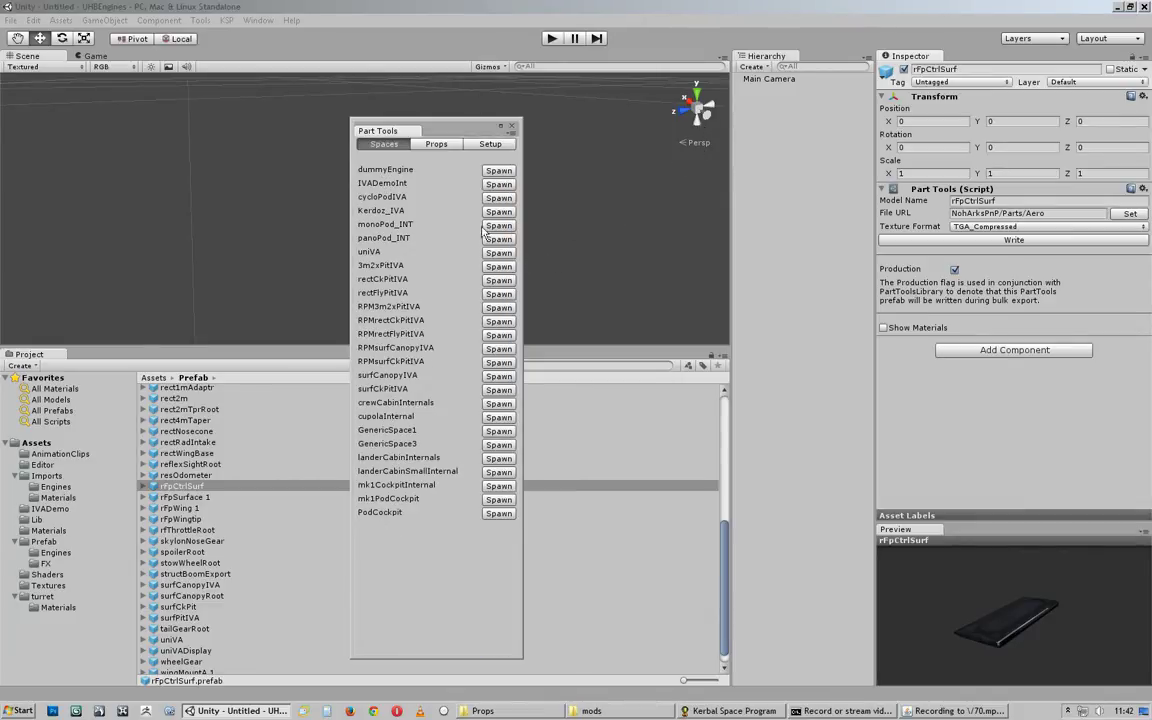
# Step: Spawn the IVADemoInt internal space into the scene and move Part Tools away from the model
pyautogui.click(498, 184)
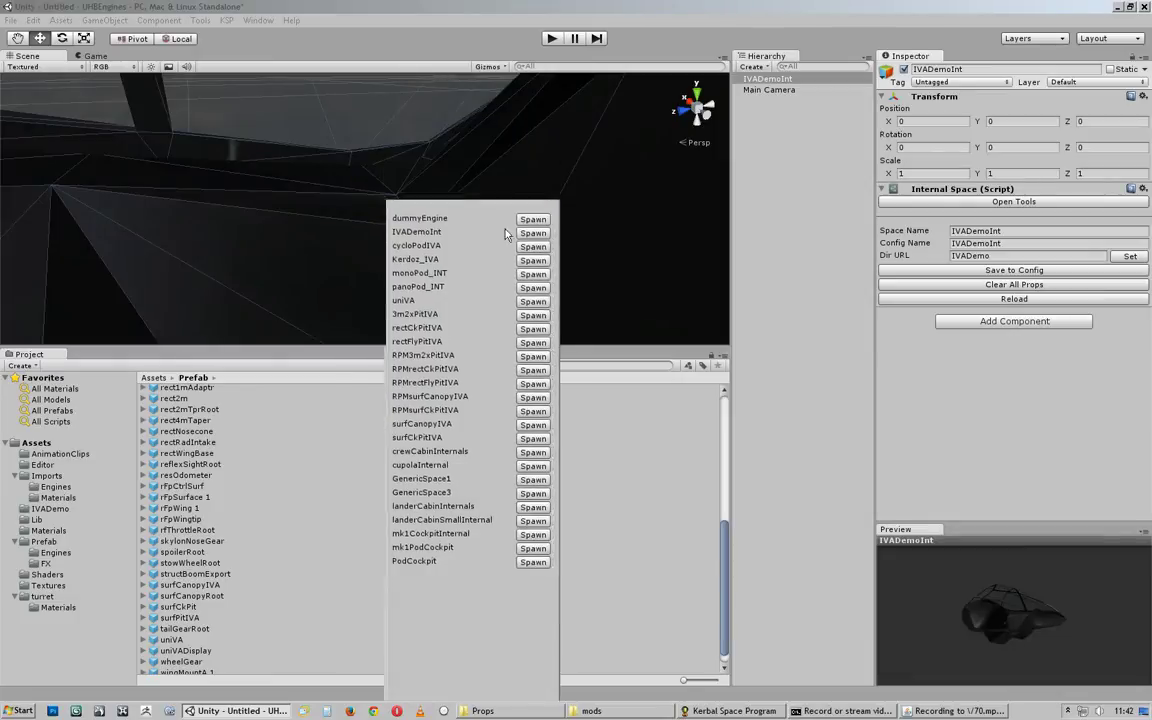
pyautogui.moveTo(505, 229); pyautogui.dragTo(370, 185)
pyautogui.moveTo(370, 185)
pyautogui.keyDown('alt'); pyautogui.mouseDown(button='right')
pyautogui.moveTo(339, 180)
pyautogui.moveTo(348, 184)
pyautogui.mouseUp(button='right'); pyautogui.keyUp('alt')
pyautogui.keyDown('alt'); pyautogui.moveTo(348, 184); pyautogui.dragTo(410, 201); pyautogui.keyUp('alt')
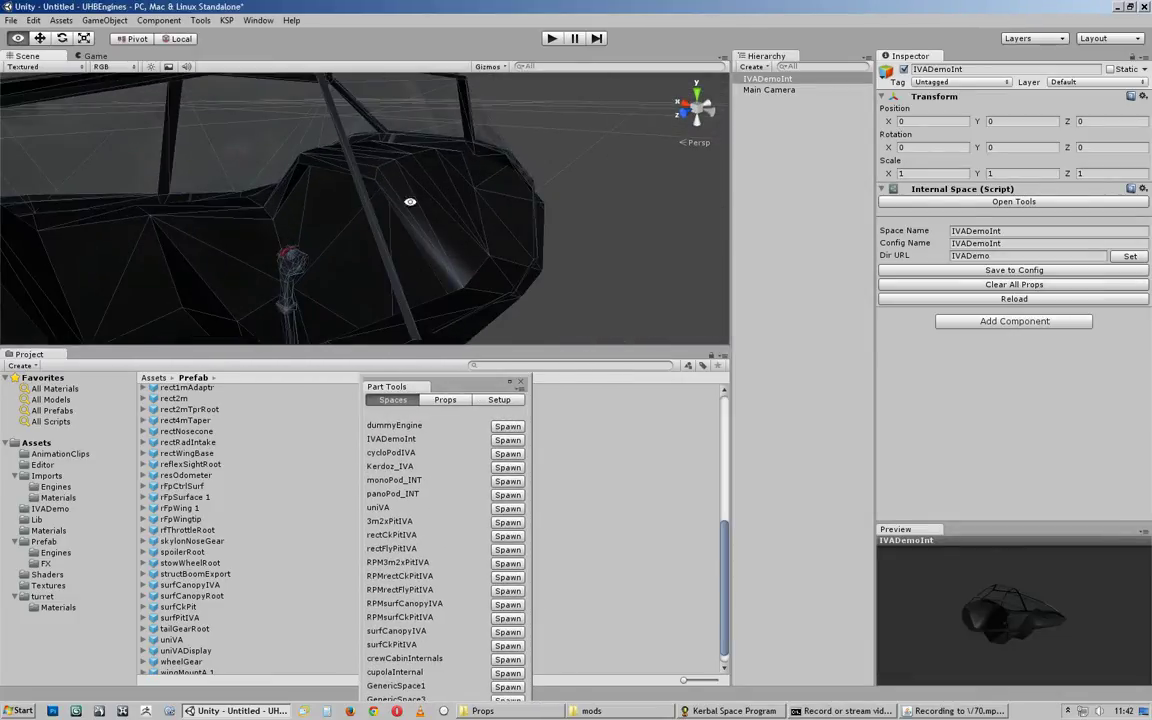
# Step: Enlarge the Scene view downward and widen the Hierarchy, keeping Part Tools off the cockpit model
pyautogui.moveTo(677, 345); pyautogui.dragTo(630, 503)
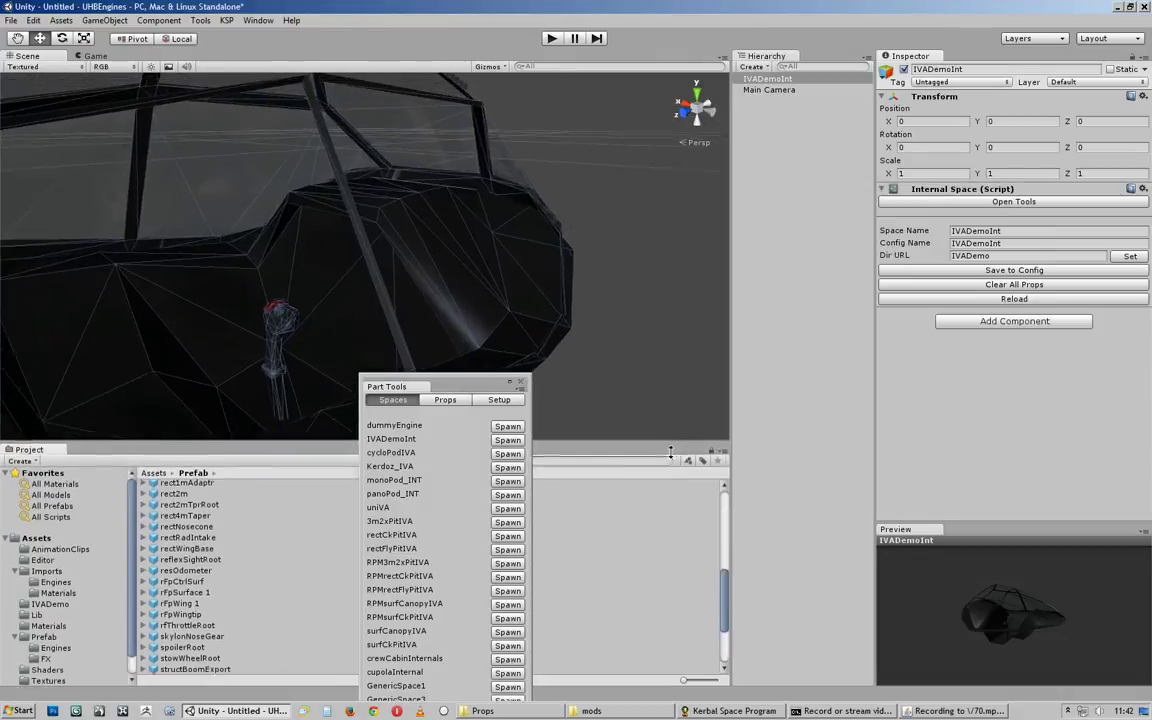
pyautogui.moveTo(428, 390); pyautogui.dragTo(528, 429)
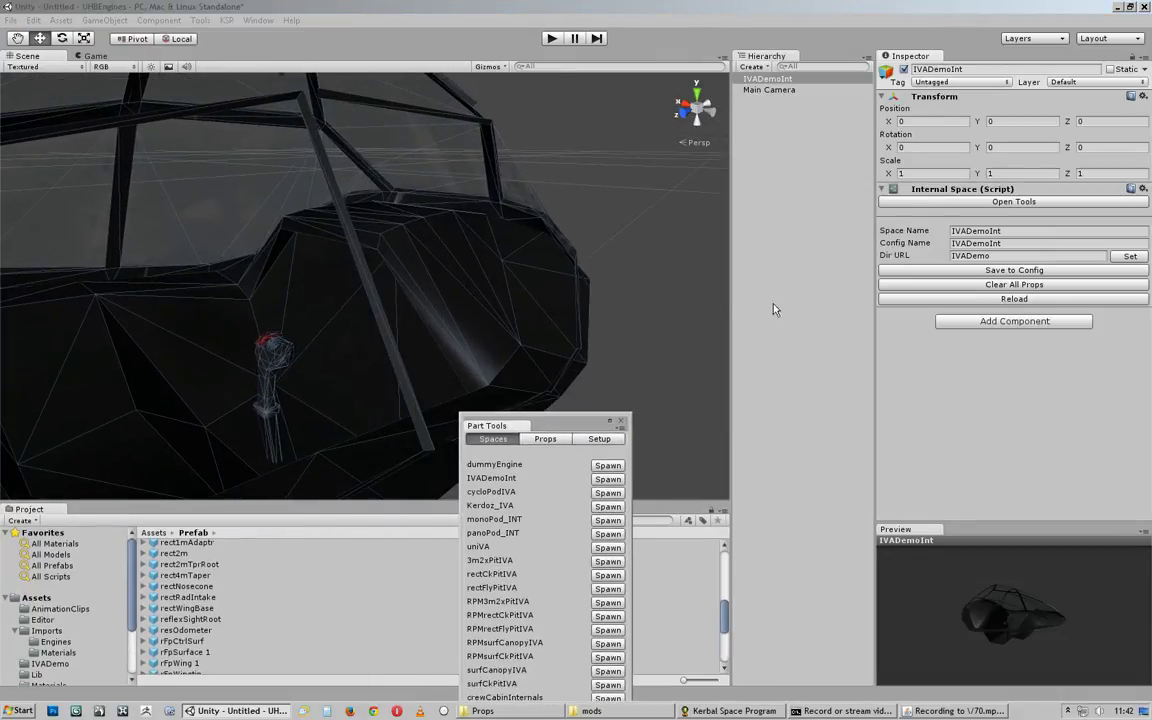
pyautogui.moveTo(872, 300); pyautogui.dragTo(916, 218)
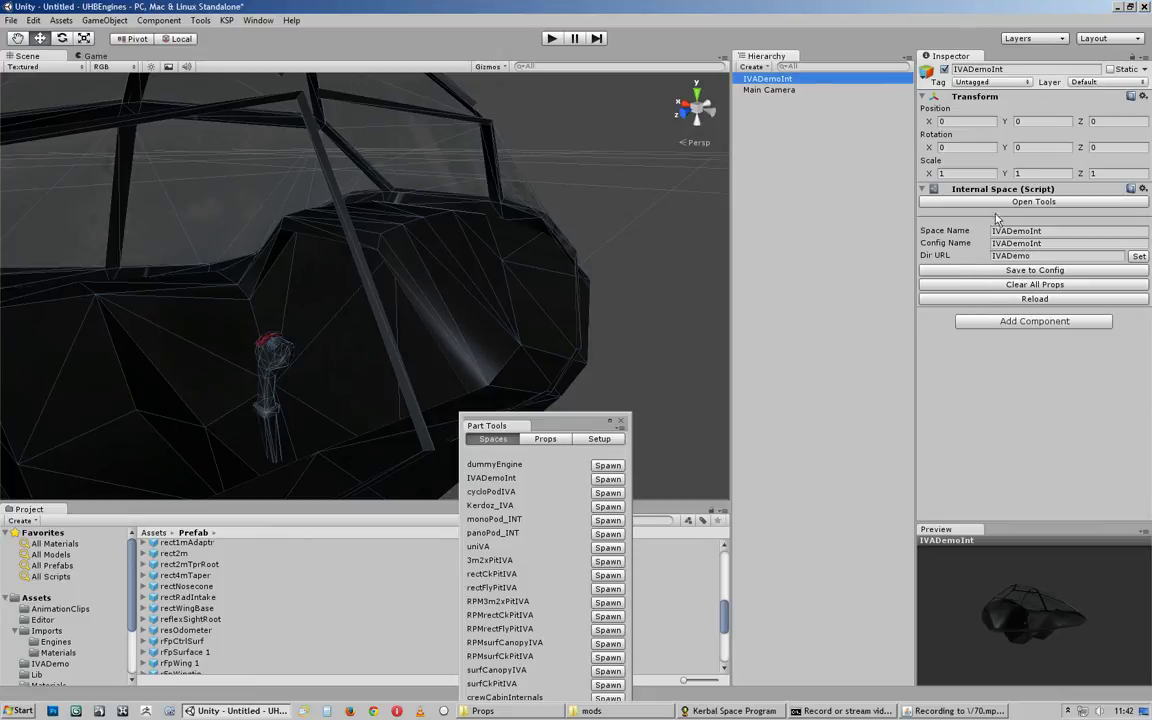
# Step: Clear the object selection and reposition Part Tools to view the bare IVADemoInt cockpit from a wider angle
pyautogui.moveTo(528, 425); pyautogui.dragTo(597, 196)
pyautogui.click(791, 283)
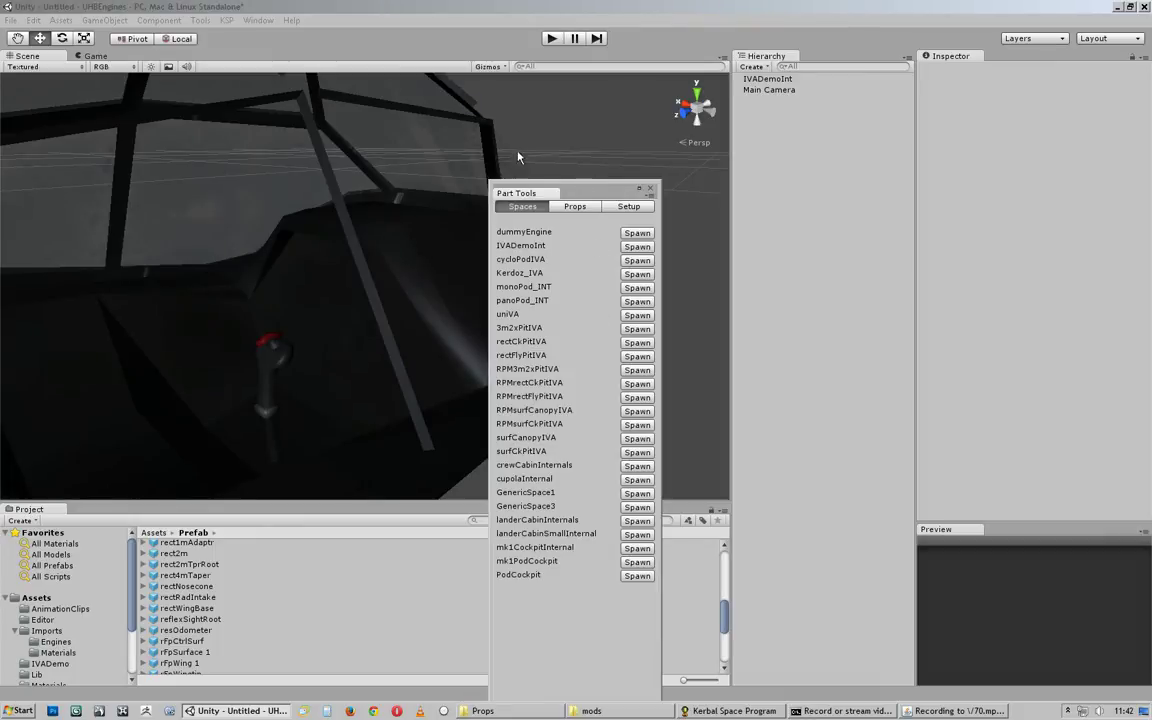
pyautogui.moveTo(604, 192); pyautogui.dragTo(567, 242)
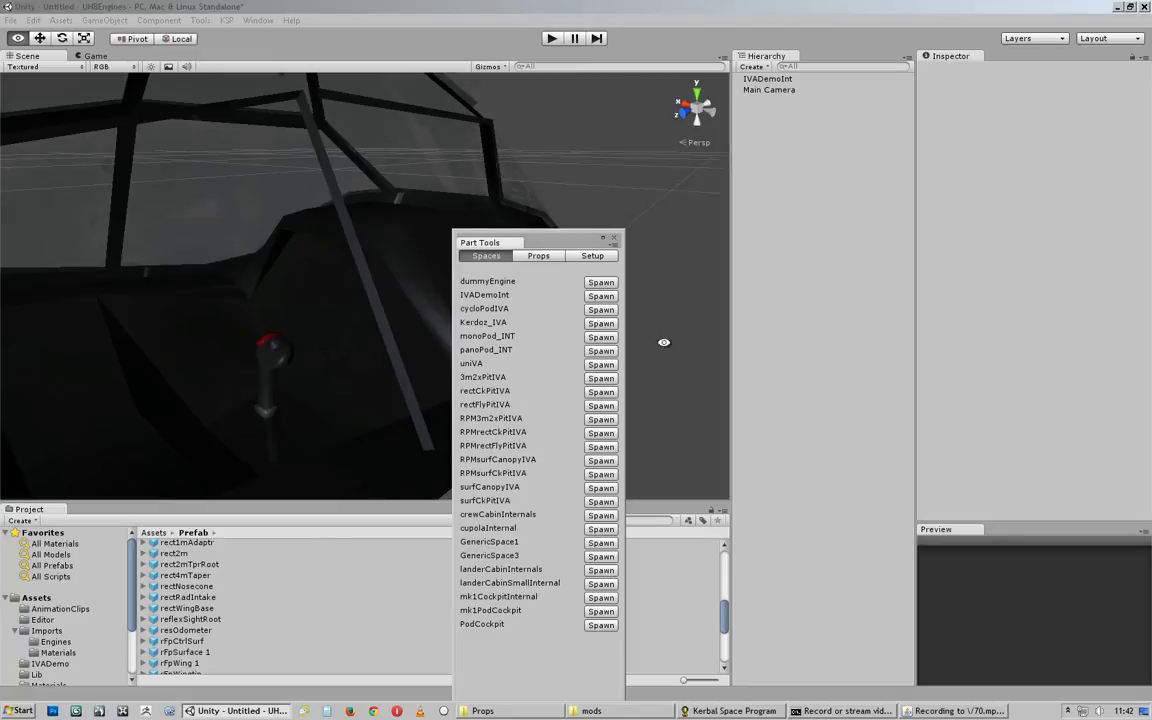
pyautogui.moveTo(483, 290); pyautogui.dragTo(519, 290)
pyautogui.keyDown('alt'); pyautogui.moveTo(386, 329); pyautogui.dragTo(291, 316, button='right'); pyautogui.keyUp('alt')
pyautogui.keyDown('alt'); pyautogui.moveTo(291, 316); pyautogui.dragTo(521, 272); pyautogui.keyUp('alt')
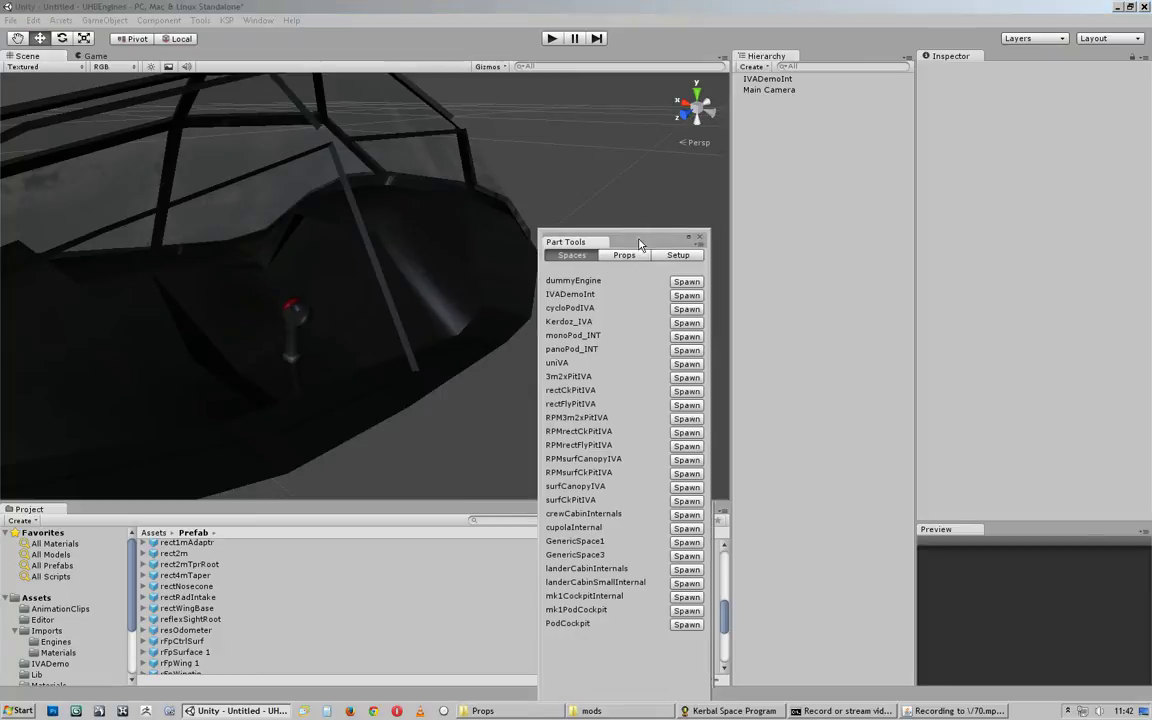
pyautogui.moveTo(638, 244); pyautogui.dragTo(579, 245)
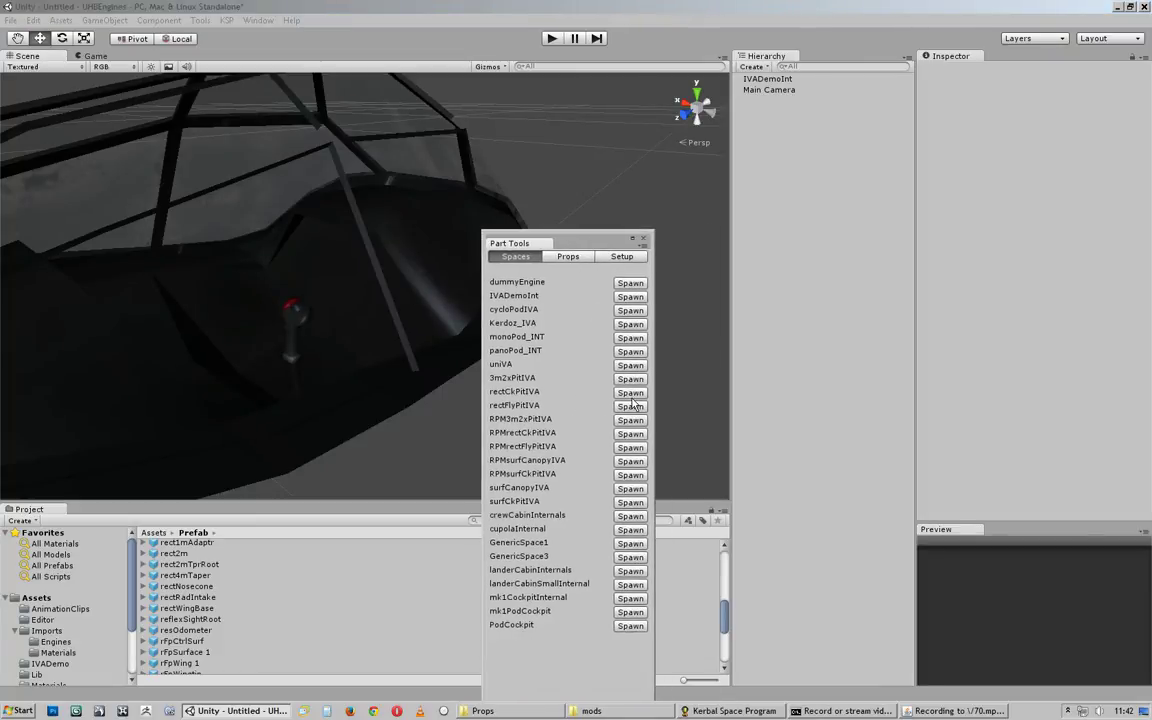
# Step: Spawn the rectCkPitIVA internal space and view its instrument panel up close
pyautogui.click(631, 393)
pyautogui.moveTo(605, 242); pyautogui.dragTo(334, 413)
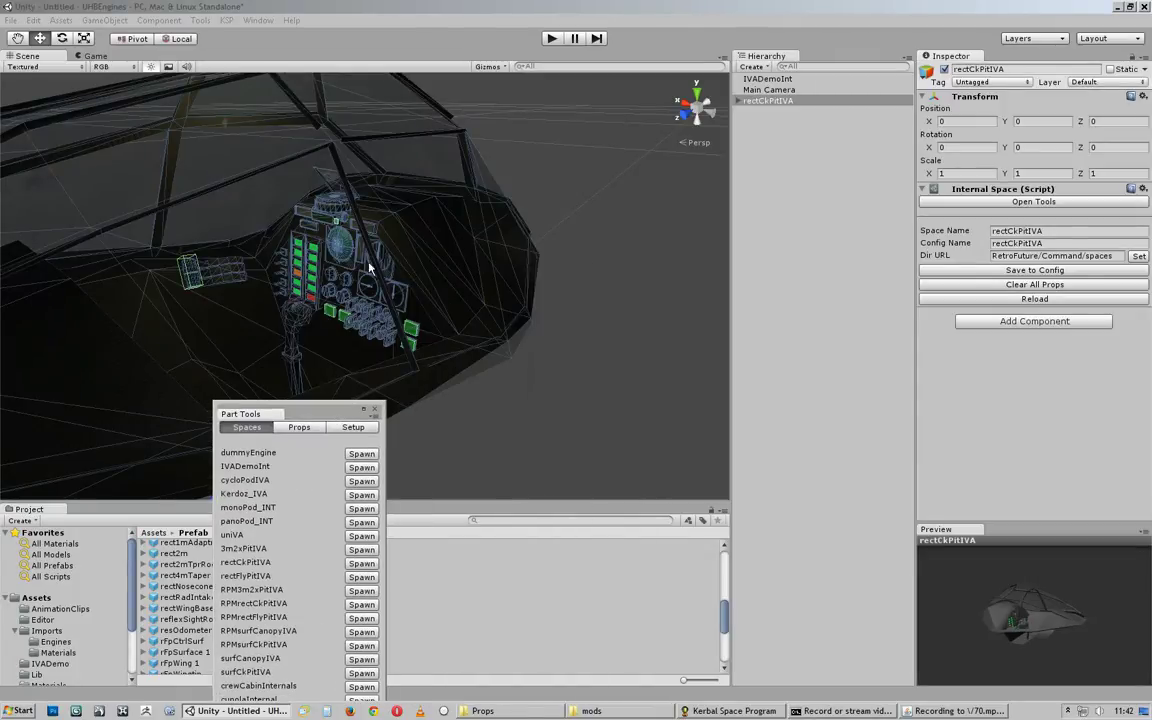
pyautogui.moveTo(530, 305); pyautogui.dragTo(584, 293, button='middle')
pyautogui.scroll(3, 582, 295)
pyautogui.keyDown('alt'); pyautogui.moveTo(572, 304); pyautogui.dragTo(530, 303); pyautogui.keyUp('alt')
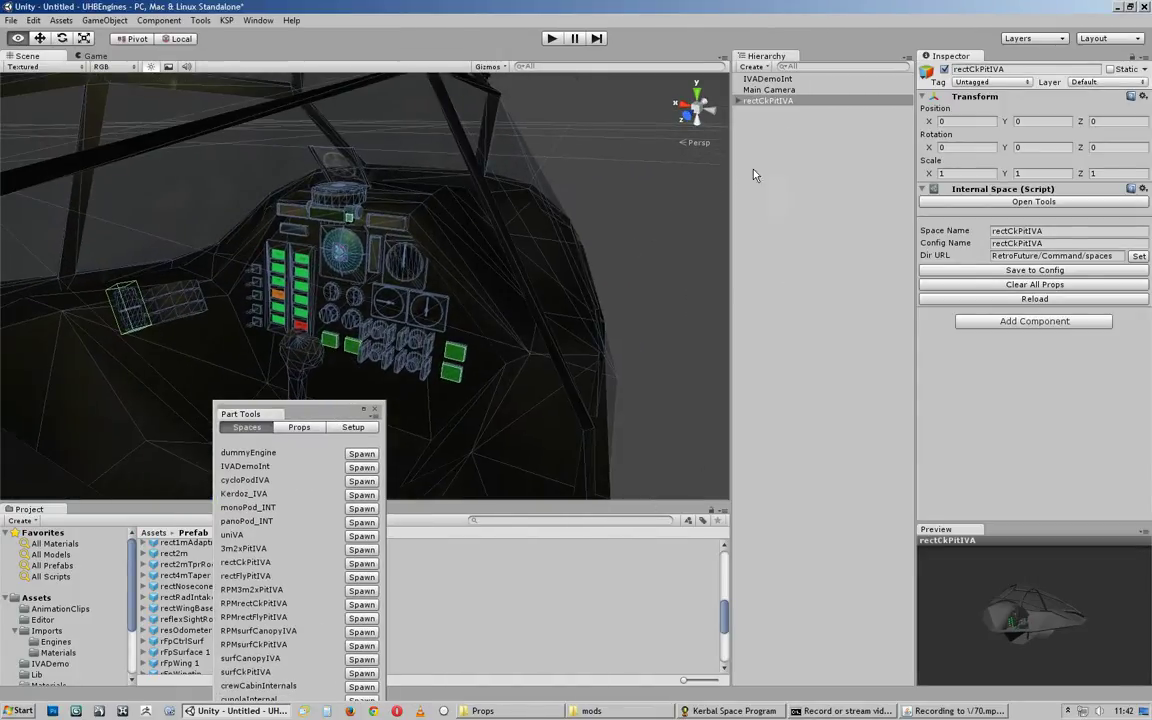
# Step: Move IVADemoInt along the X axis to about -1.11 so it sits beside rectCkPitIVA
pyautogui.click(905, 79)
pyautogui.keyDown('alt'); pyautogui.moveTo(673, 175); pyautogui.dragTo(366, 360); pyautogui.keyUp('alt')
pyautogui.moveTo(302, 397); pyautogui.dragTo(503, 421)
pyautogui.keyDown('alt'); pyautogui.moveTo(503, 421); pyautogui.dragTo(354, 255, button='right'); pyautogui.keyUp('alt')
pyautogui.keyDown('alt'); pyautogui.moveTo(354, 255); pyautogui.dragTo(492, 291); pyautogui.keyUp('alt')
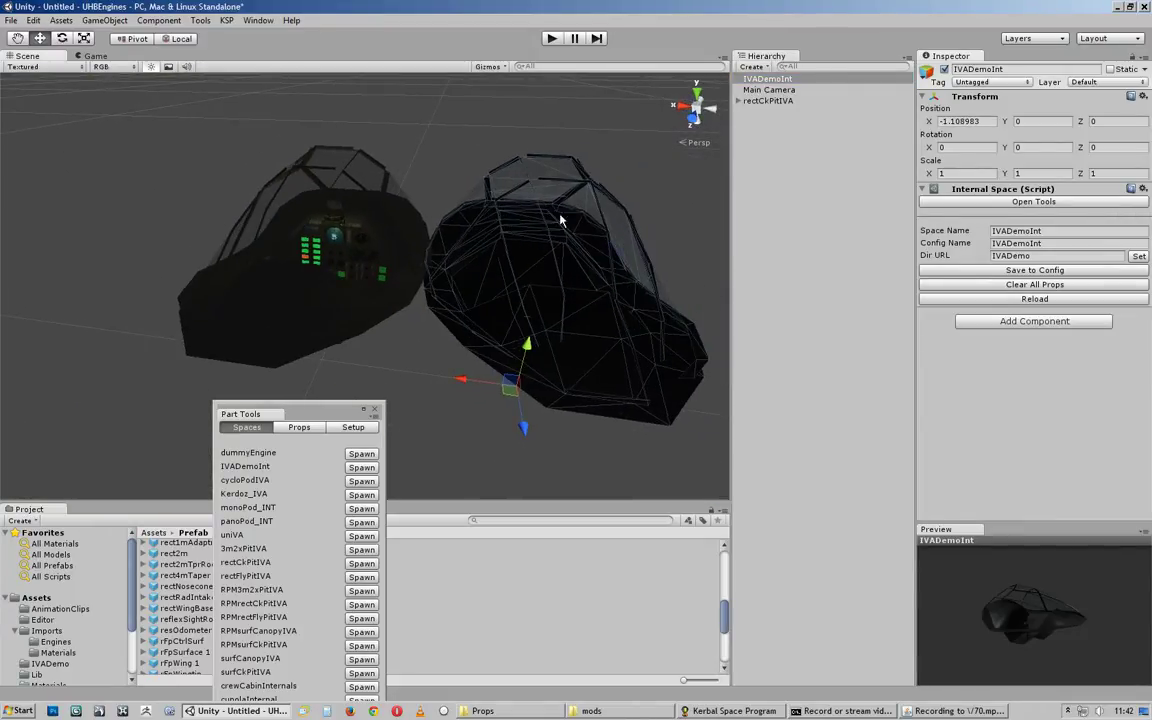
# Step: Toggle the Scene view lighting to brighten the models and examine the instrument panel props inside rectCkPitIVA
pyautogui.keyDown('alt'); pyautogui.moveTo(547, 284); pyautogui.dragTo(597, 249, button='right'); pyautogui.keyUp('alt')
pyautogui.keyDown('alt'); pyautogui.moveTo(597, 249); pyautogui.dragTo(712, 262); pyautogui.keyUp('alt')
pyautogui.keyDown('alt'); pyautogui.moveTo(405, 298); pyautogui.dragTo(432, 296, button='right'); pyautogui.keyUp('alt')
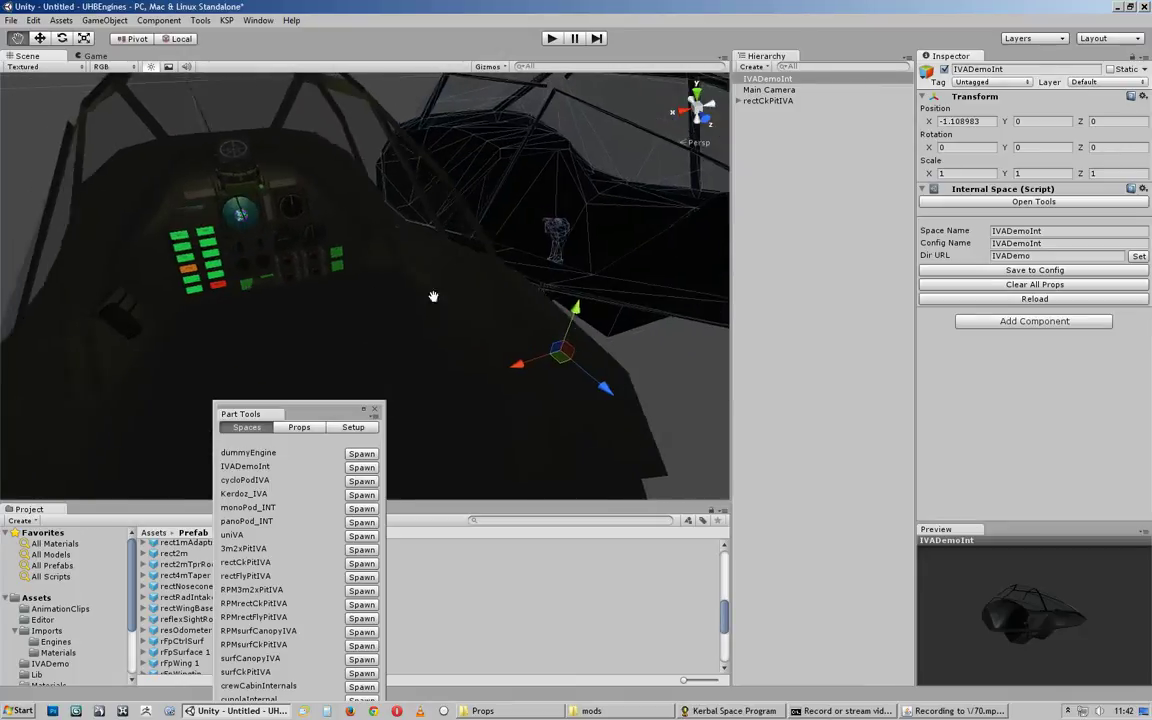
pyautogui.keyDown('alt'); pyautogui.moveTo(432, 296); pyautogui.dragTo(505, 322, button='middle'); pyautogui.keyUp('alt')
pyautogui.keyDown('alt'); pyautogui.moveTo(374, 276); pyautogui.dragTo(448, 234); pyautogui.keyUp('alt')
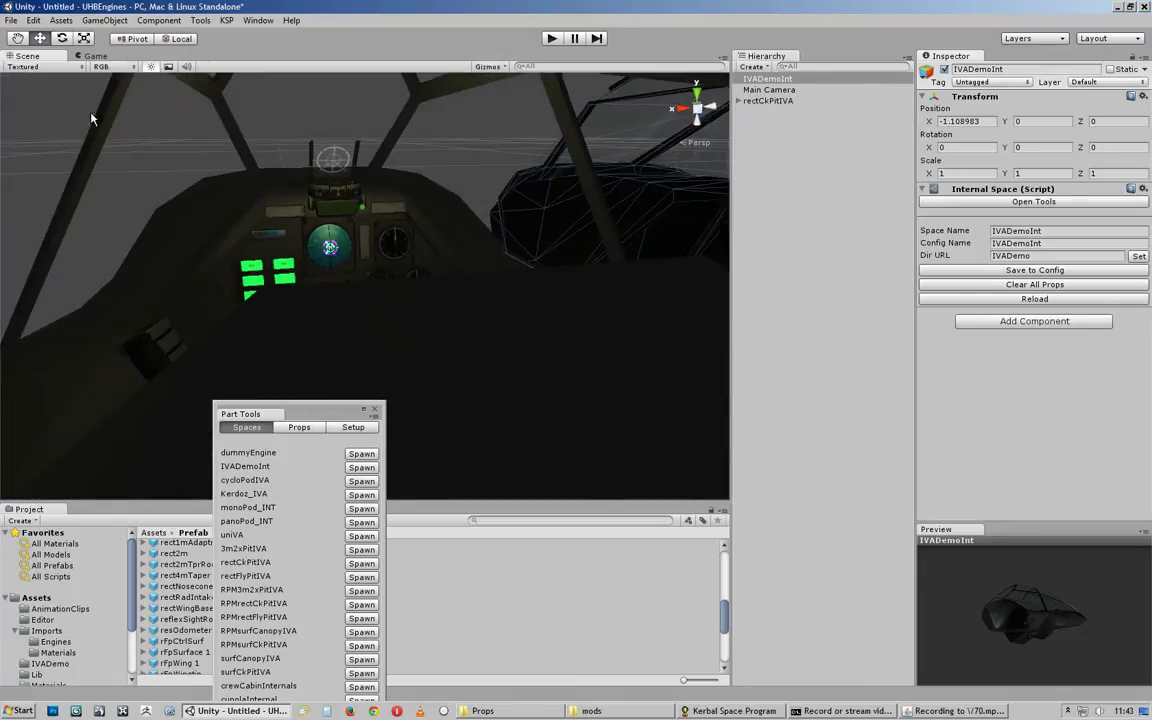
pyautogui.click(151, 69)
pyautogui.keyDown('alt'); pyautogui.moveTo(330, 185); pyautogui.dragTo(385, 190, button='right'); pyautogui.keyUp('alt')
pyautogui.keyDown('alt'); pyautogui.moveTo(385, 190); pyautogui.dragTo(440, 252); pyautogui.keyUp('alt')
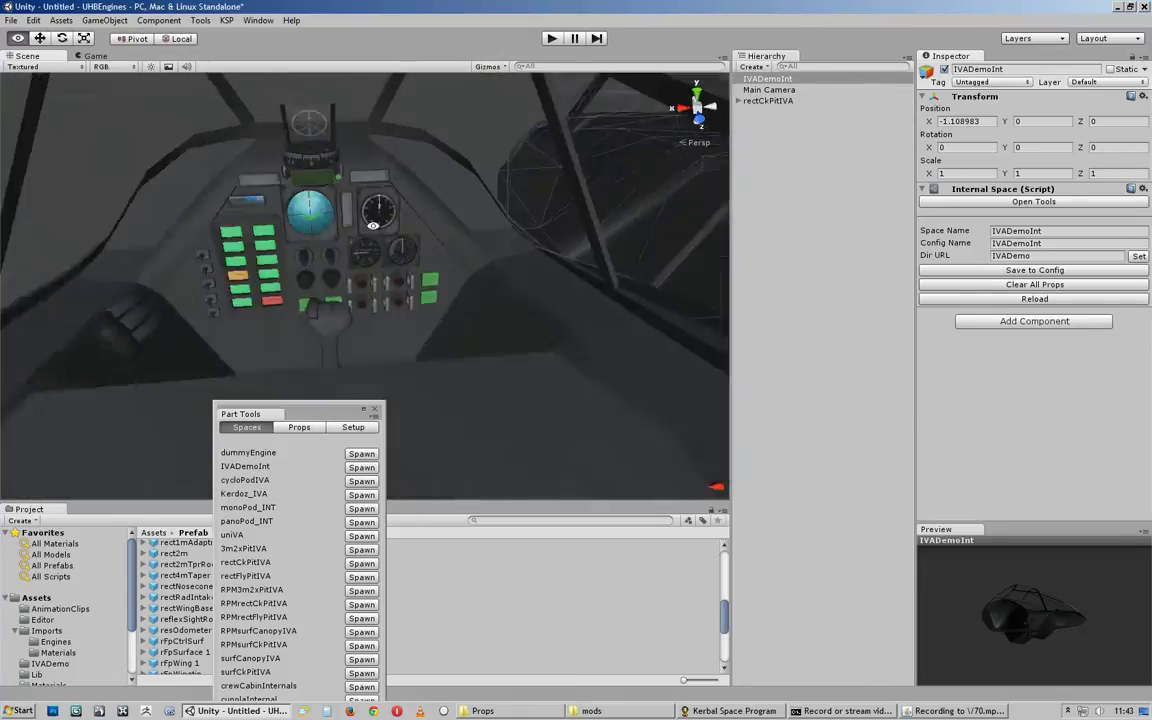
pyautogui.keyDown('alt'); pyautogui.moveTo(440, 252); pyautogui.dragTo(632, 257, button='right'); pyautogui.keyUp('alt')
pyautogui.keyDown('alt'); pyautogui.moveTo(193, 229); pyautogui.dragTo(296, 233, button='middle'); pyautogui.keyUp('alt')
pyautogui.keyDown('alt'); pyautogui.moveTo(410, 298); pyautogui.dragTo(527, 303, button='right'); pyautogui.keyUp('alt')
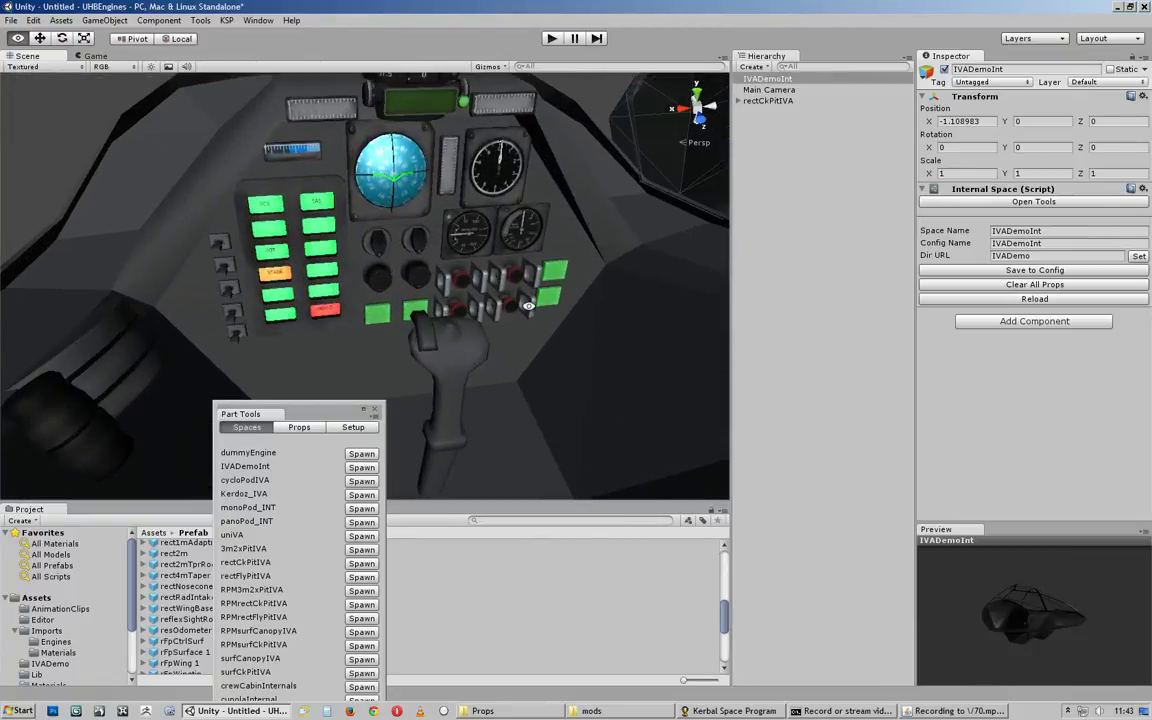
# Step: Expand rectCkPitIVA to list its props and select it to examine its internal space name and config settings
pyautogui.keyDown('alt'); pyautogui.moveTo(527, 303); pyautogui.dragTo(455, 225); pyautogui.keyUp('alt')
pyautogui.keyDown('alt'); pyautogui.moveTo(455, 225); pyautogui.dragTo(449, 265, button='middle'); pyautogui.keyUp('alt')
pyautogui.keyDown('alt'); pyautogui.moveTo(449, 265); pyautogui.dragTo(456, 276); pyautogui.keyUp('alt')
pyautogui.keyDown('alt'); pyautogui.moveTo(456, 276); pyautogui.dragTo(399, 288, button='right'); pyautogui.keyUp('alt')
pyautogui.keyDown('alt'); pyautogui.moveTo(399, 288); pyautogui.dragTo(367, 254); pyautogui.keyUp('alt')
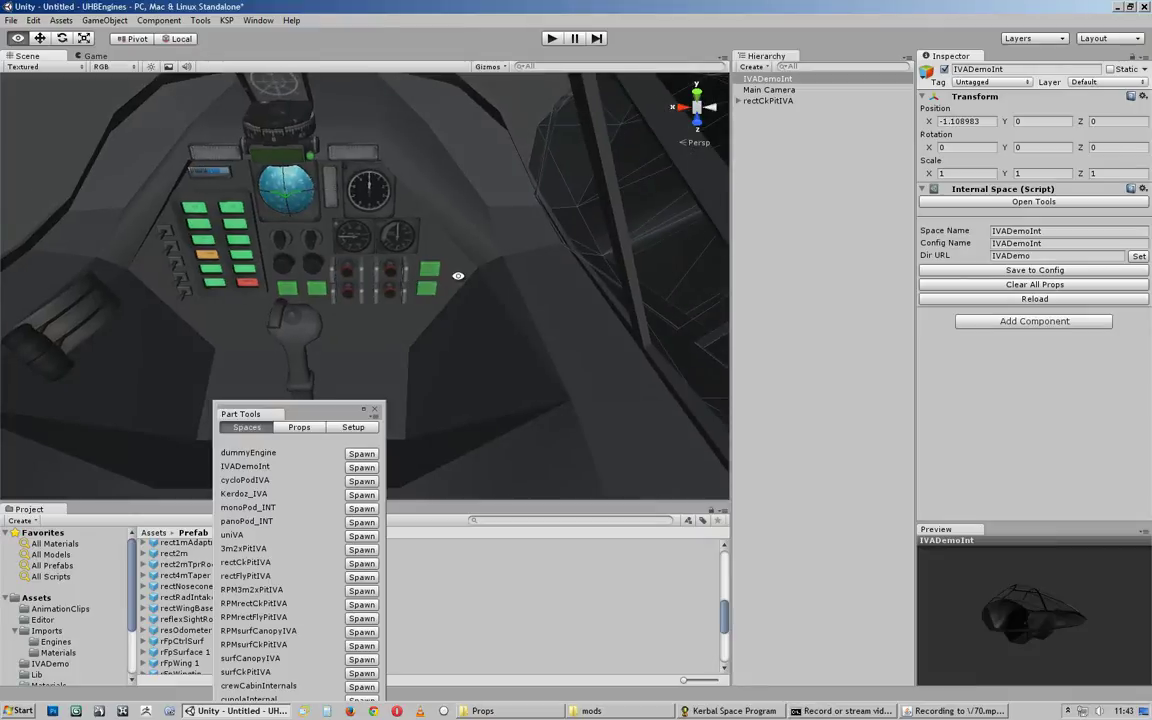
pyautogui.click(739, 101)
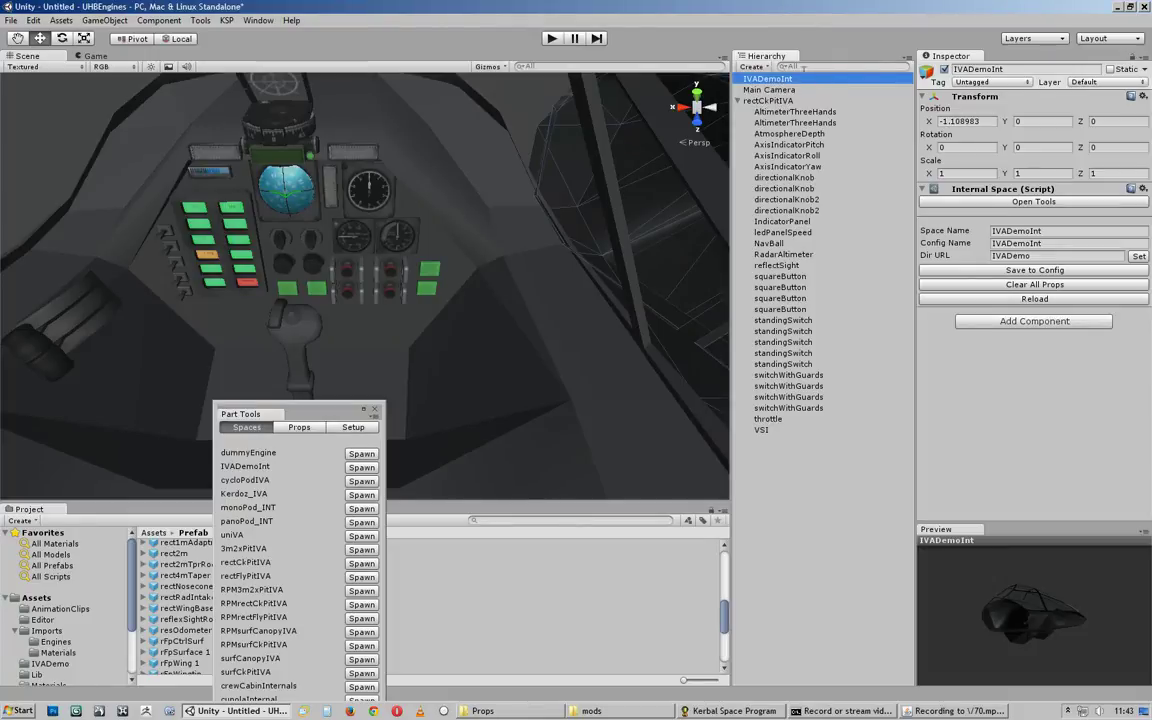
pyautogui.click(770, 101)
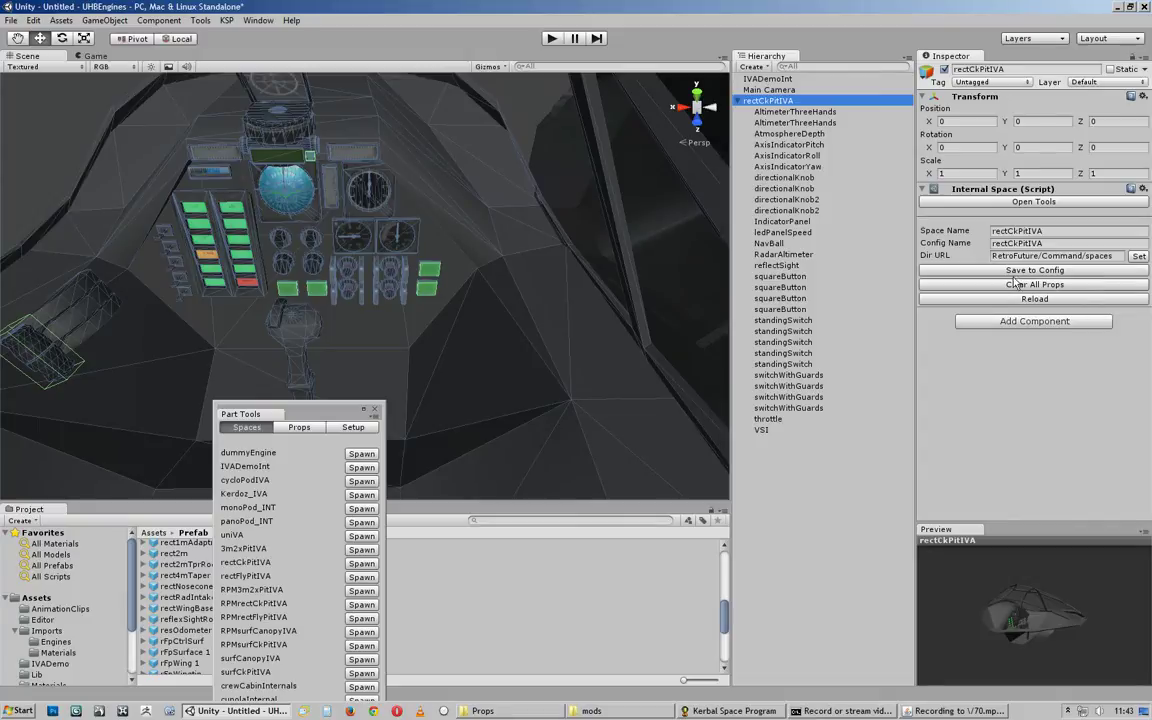
pyautogui.click(1051, 231)
pyautogui.click(1048, 230)
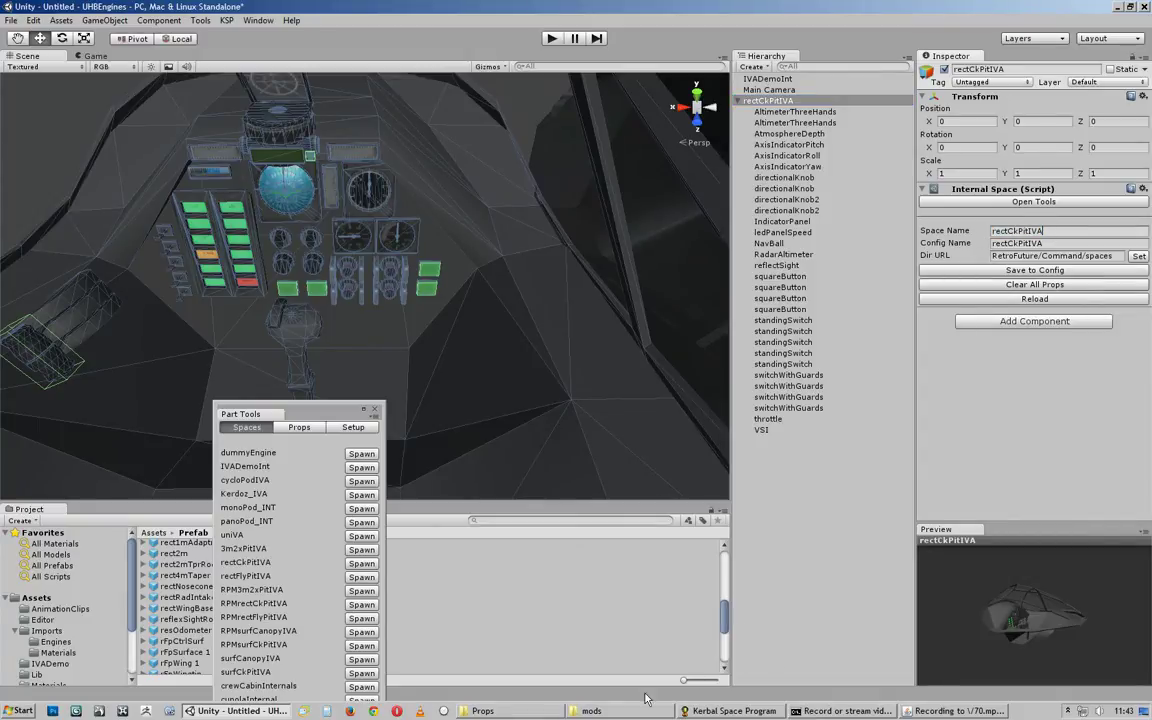
# Step: Switch to the file explorer and open the spaces folder under GameData, RetroFuture, Command
pyautogui.click(537, 713)
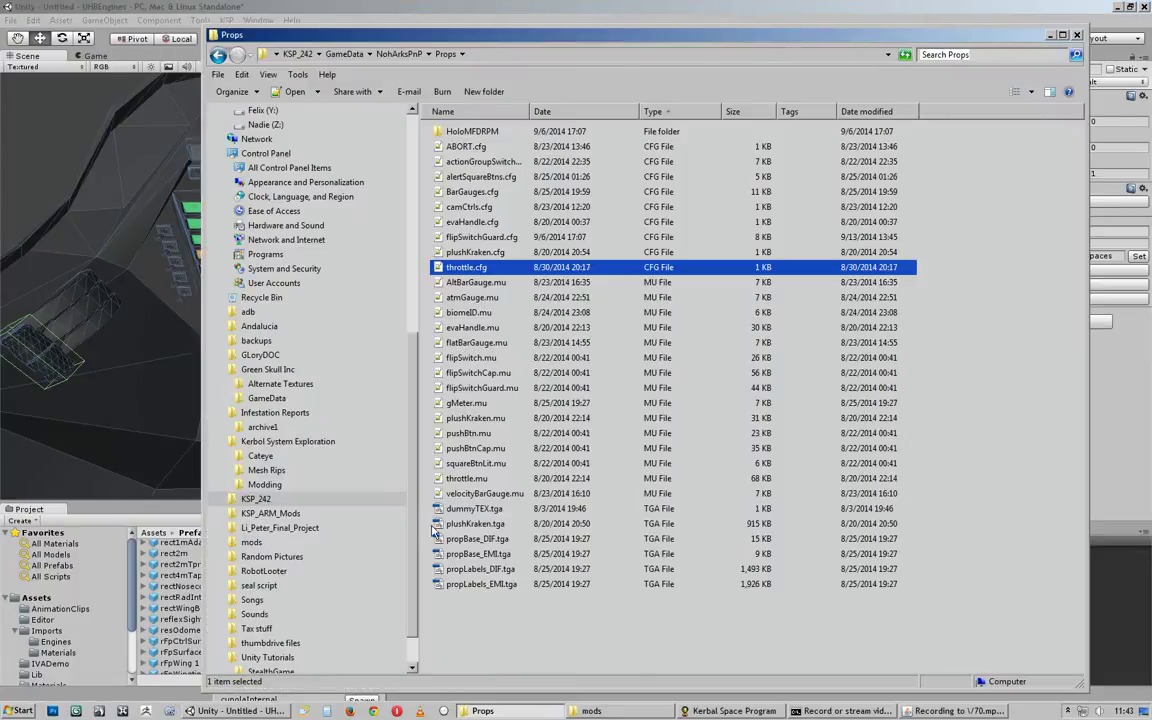
pyautogui.click(389, 55)
pyautogui.click(330, 53)
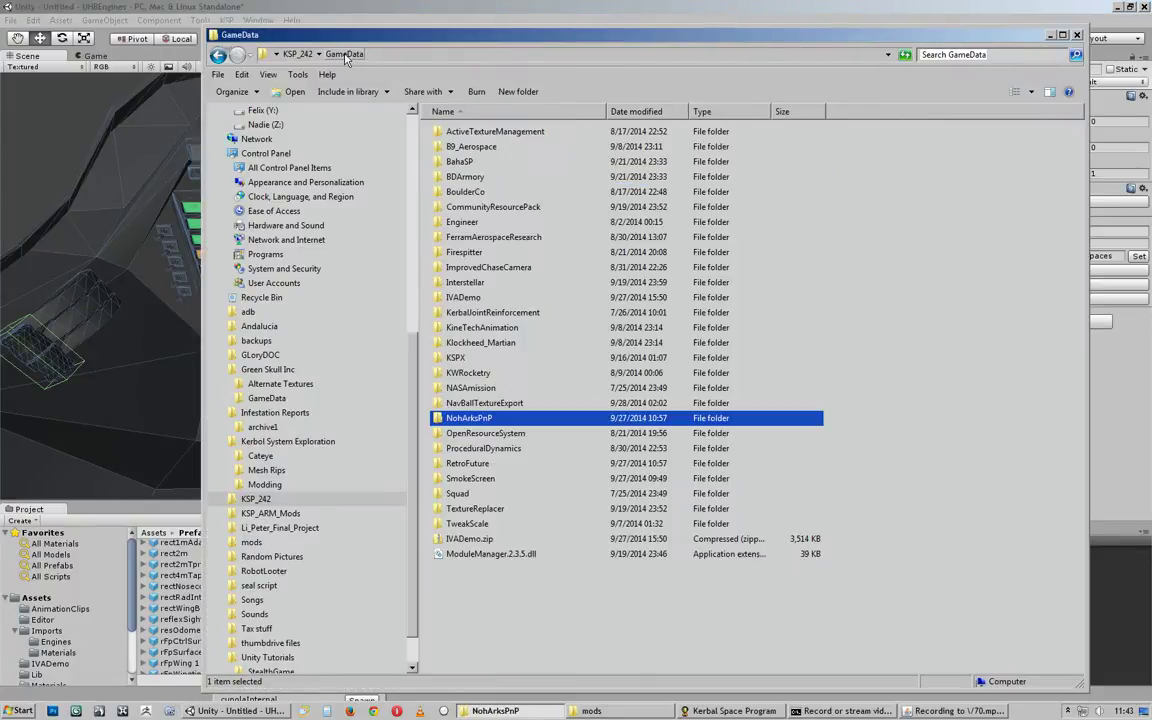
pyautogui.click(484, 465)
pyautogui.doubleClick(485, 467)
pyautogui.doubleClick(462, 146)
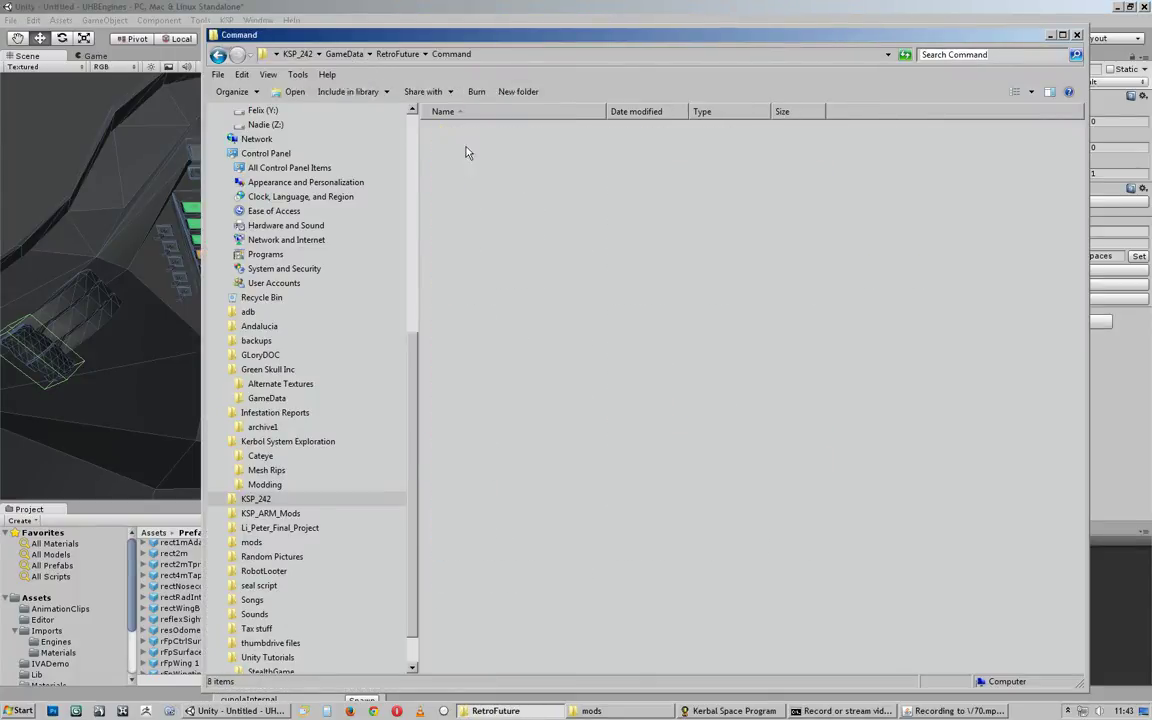
pyautogui.doubleClick(458, 192)
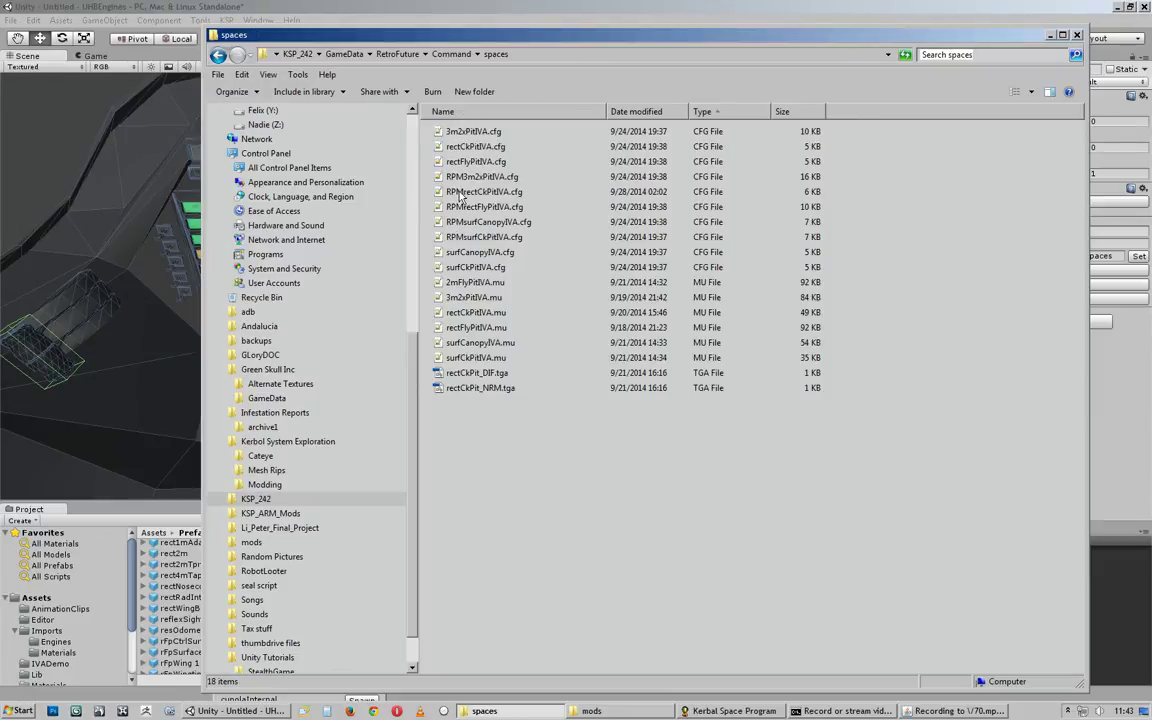
# Step: Open rectFlyPitIVA.cfg and highlight the internal space's name entry
pyautogui.doubleClick(476, 161)
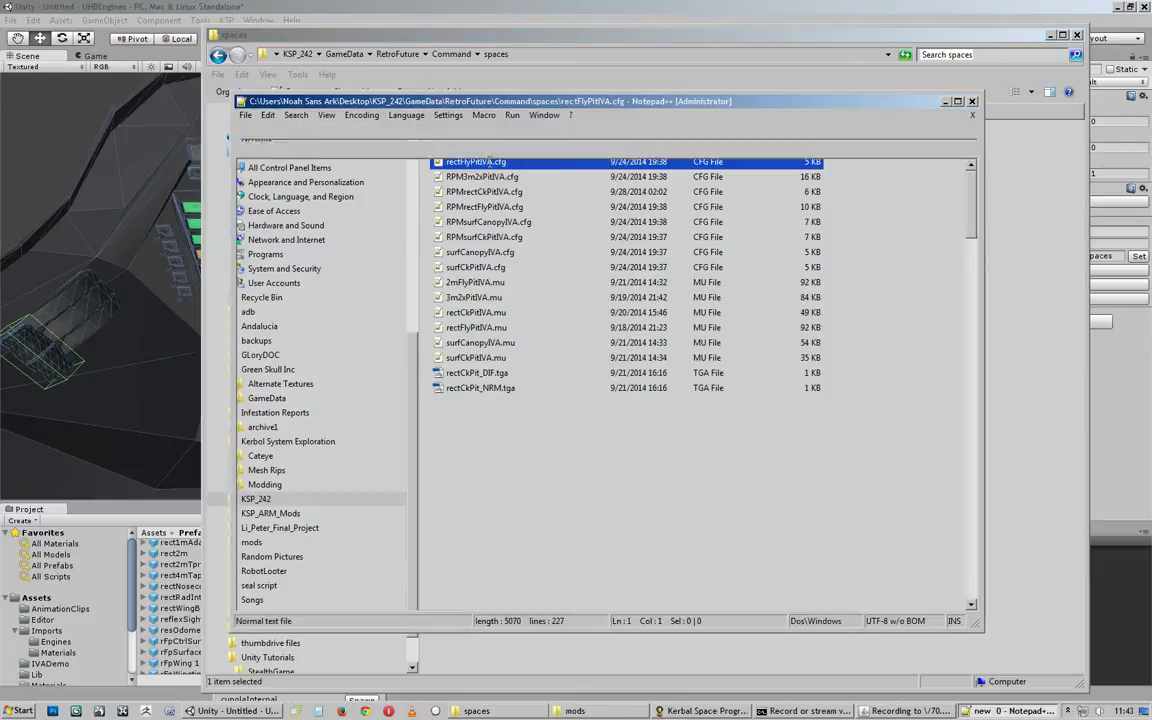
pyautogui.moveTo(401, 190); pyautogui.dragTo(328, 190)
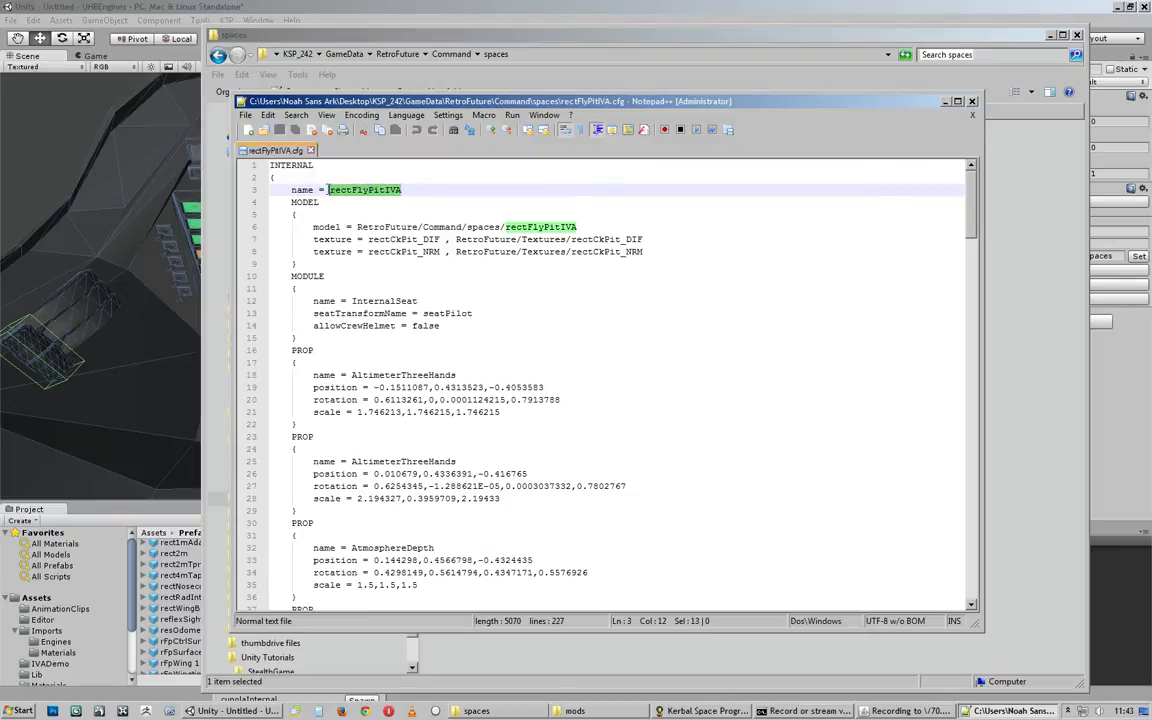
pyautogui.moveTo(398, 190); pyautogui.dragTo(290, 189)
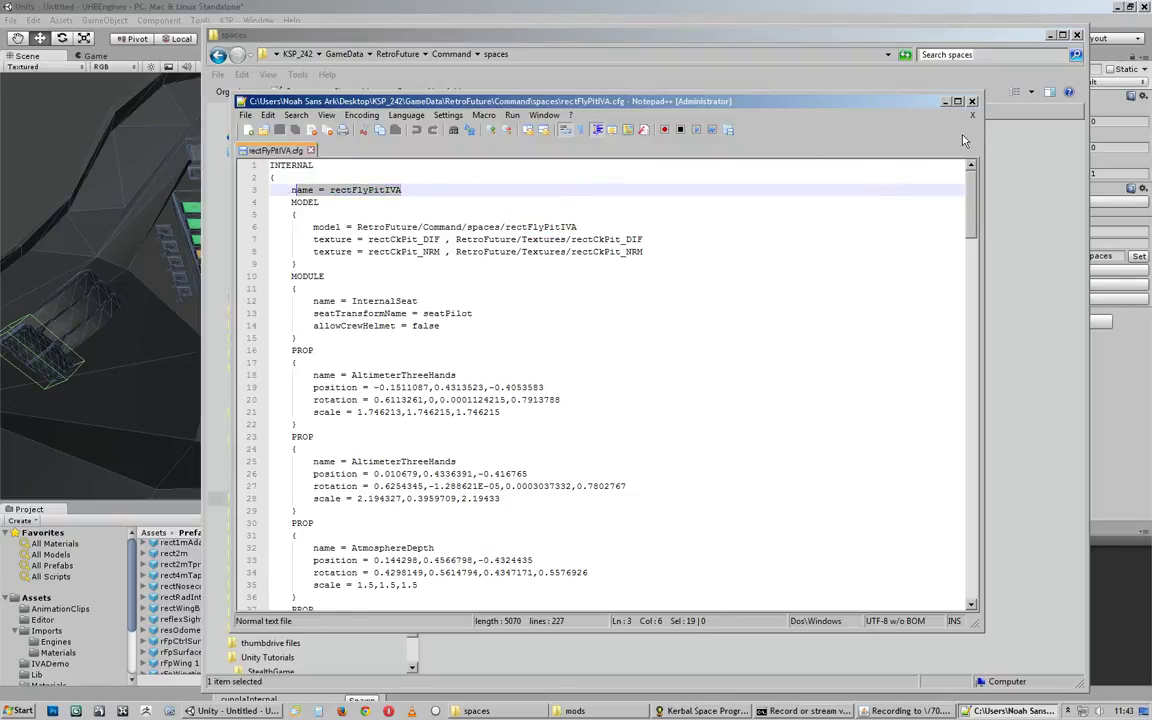
# Step: Switch back to Unity and choose RetroFuture/Command/spaces as the output directory of rectCkPitIVA
pyautogui.click(1021, 22)
pyautogui.moveTo(317, 417); pyautogui.dragTo(492, 174)
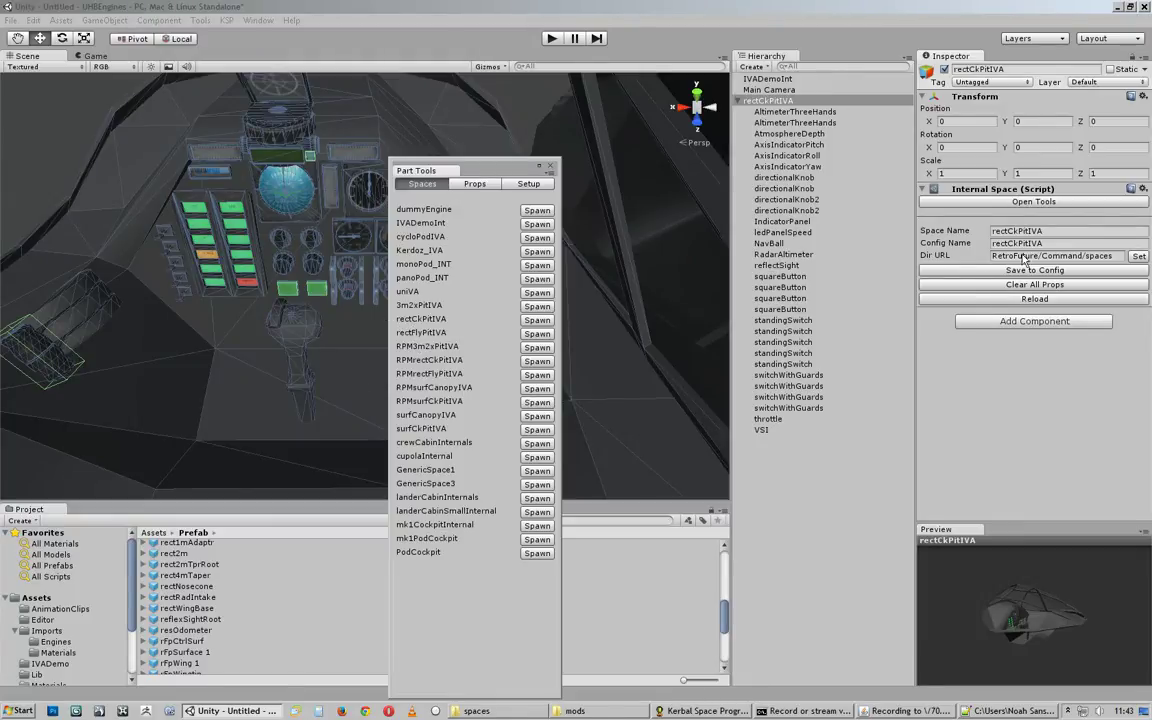
pyautogui.moveTo(1007, 258); pyautogui.dragTo(1112, 259)
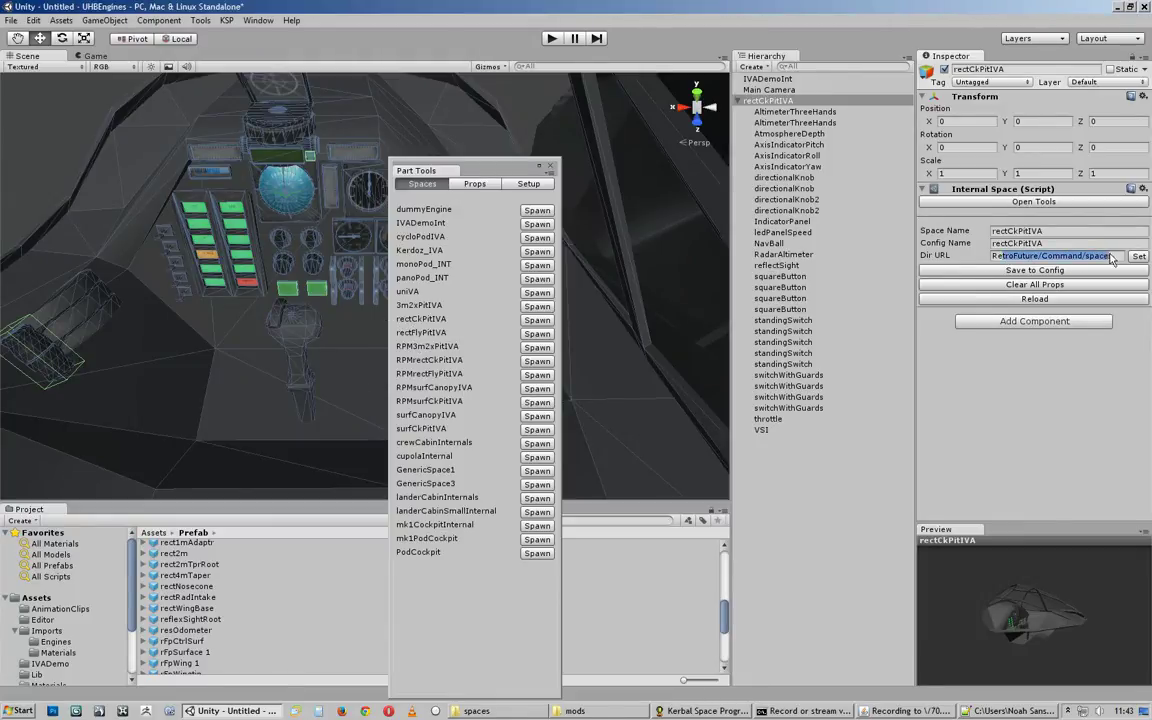
pyautogui.click(1082, 250)
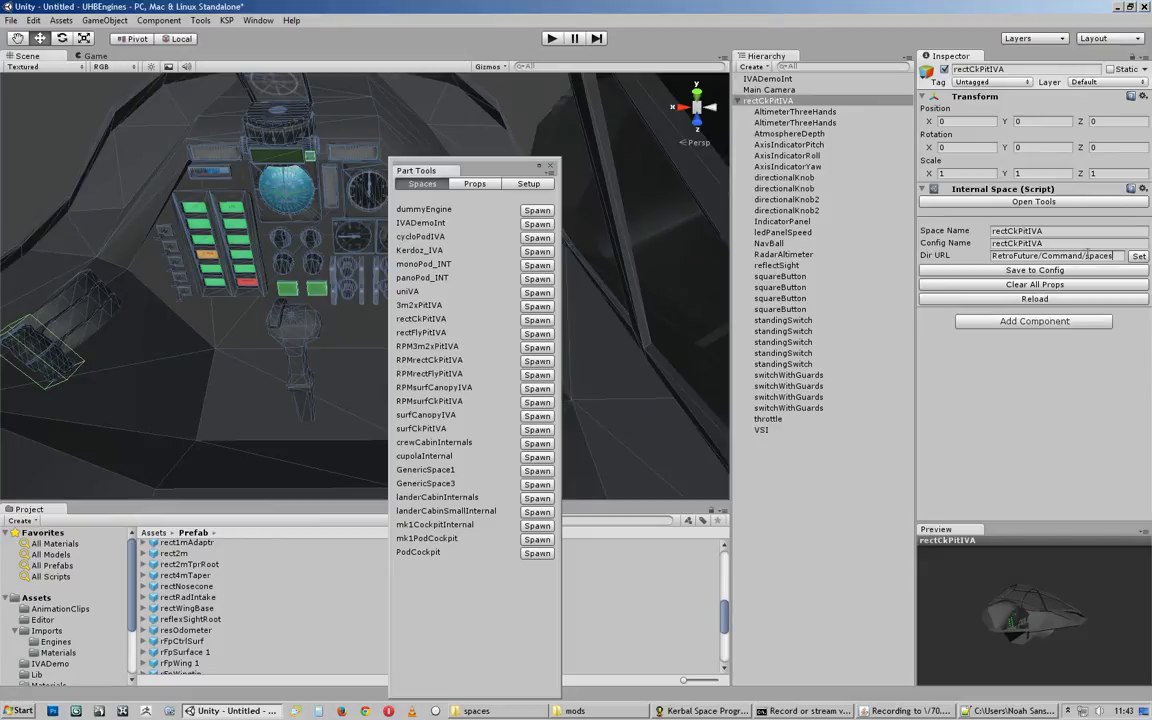
pyautogui.click(1138, 256)
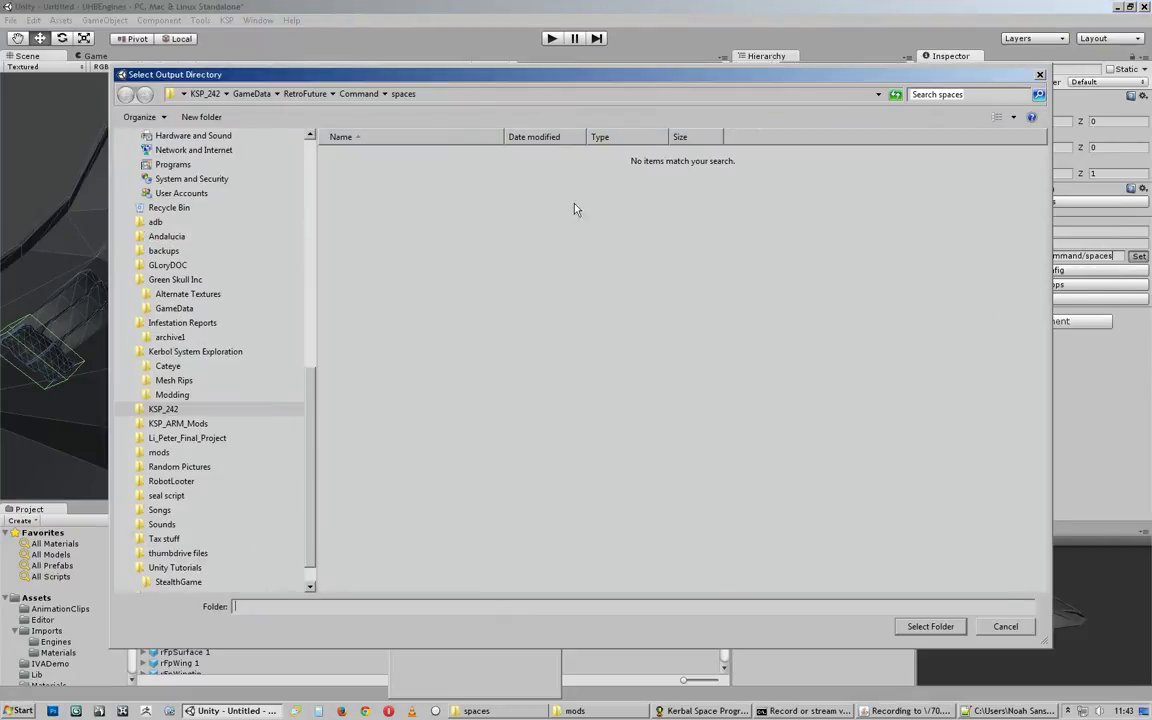
pyautogui.click(930, 626)
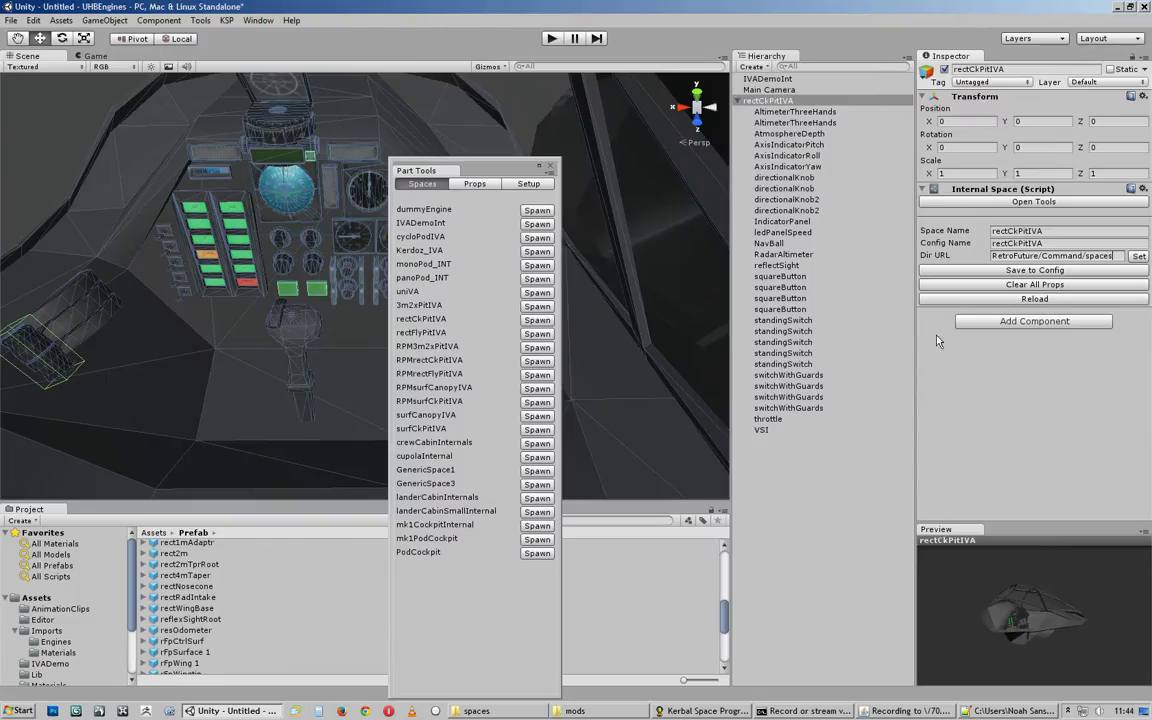
# Step: Reposition the Part Tools window and view the rectCkPitIVA and IVADemoInt cockpits side by side
pyautogui.moveTo(481, 180); pyautogui.dragTo(519, 497)
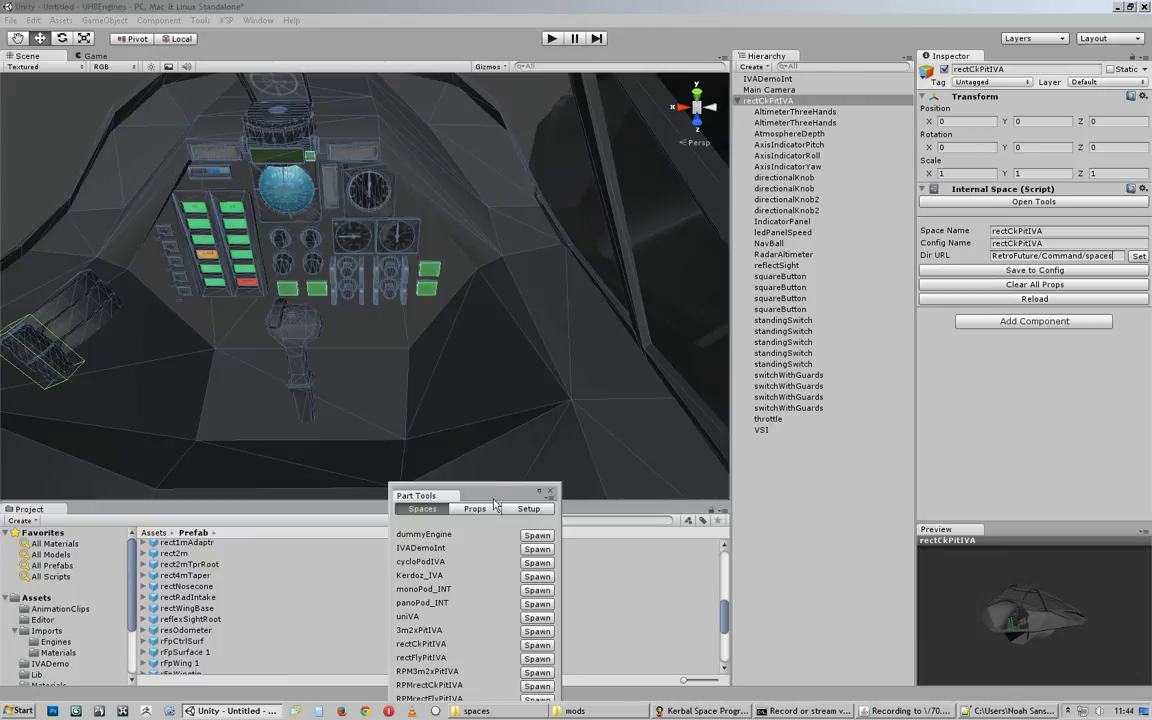
pyautogui.moveTo(495, 500); pyautogui.dragTo(540, 318)
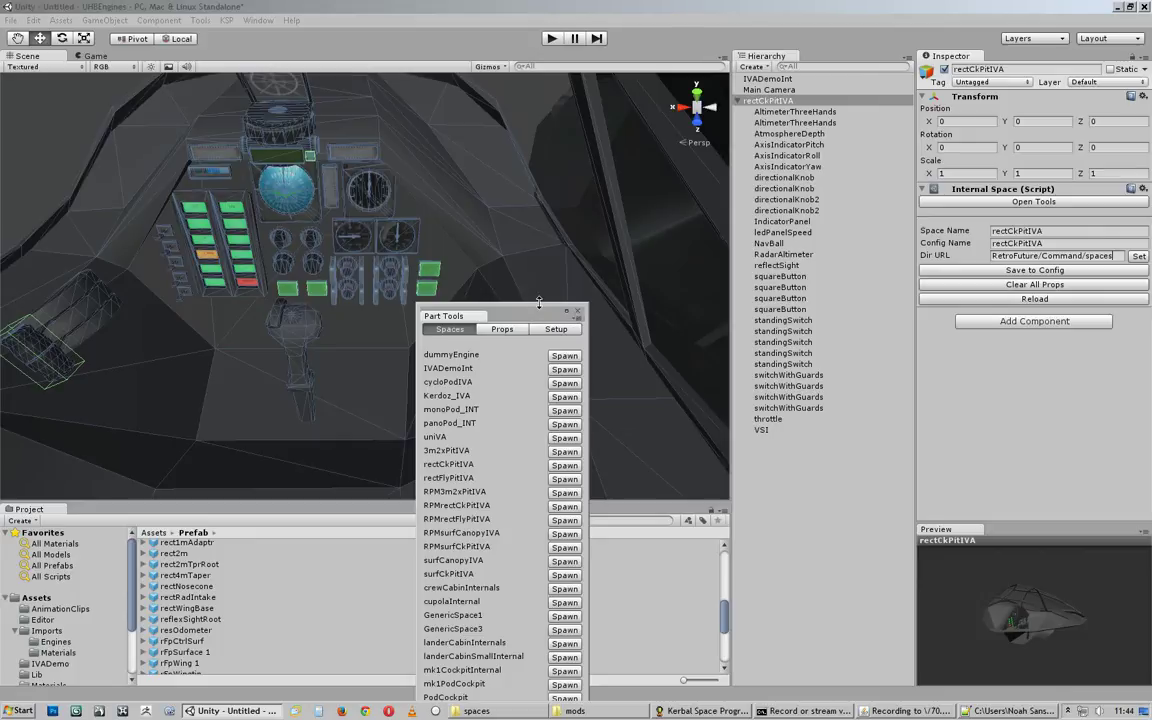
pyautogui.moveTo(539, 302); pyautogui.dragTo(539, 301)
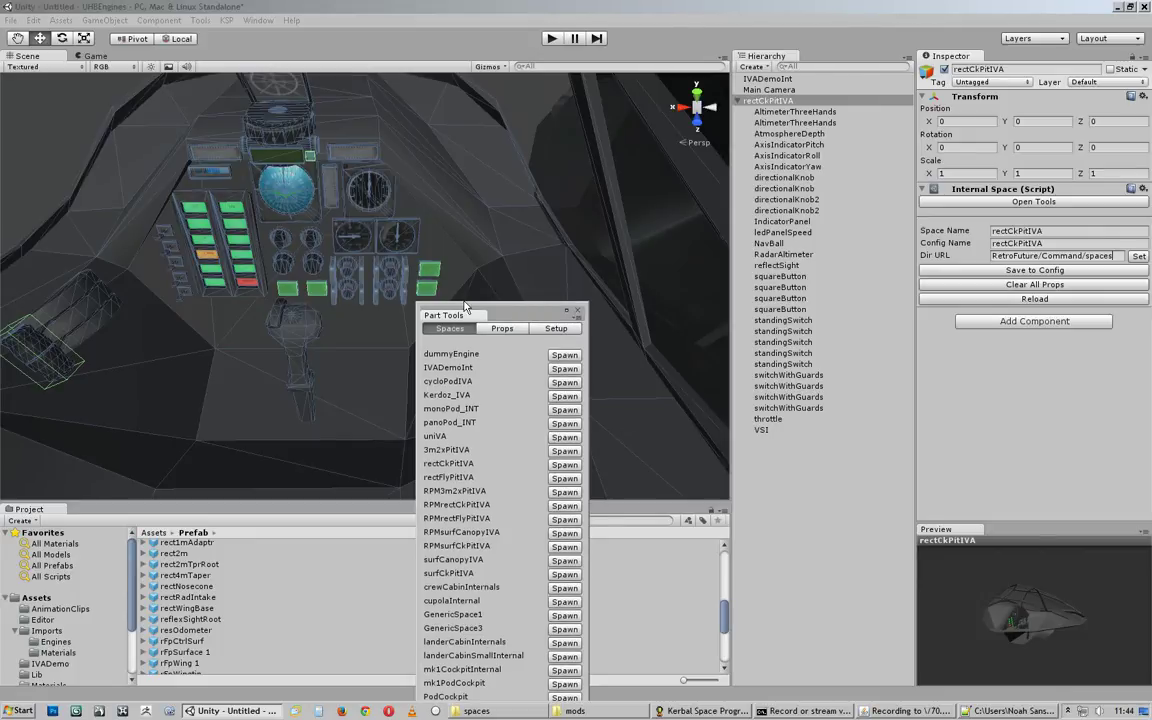
pyautogui.keyDown('alt'); pyautogui.moveTo(464, 306); pyautogui.dragTo(499, 203); pyautogui.keyUp('alt')
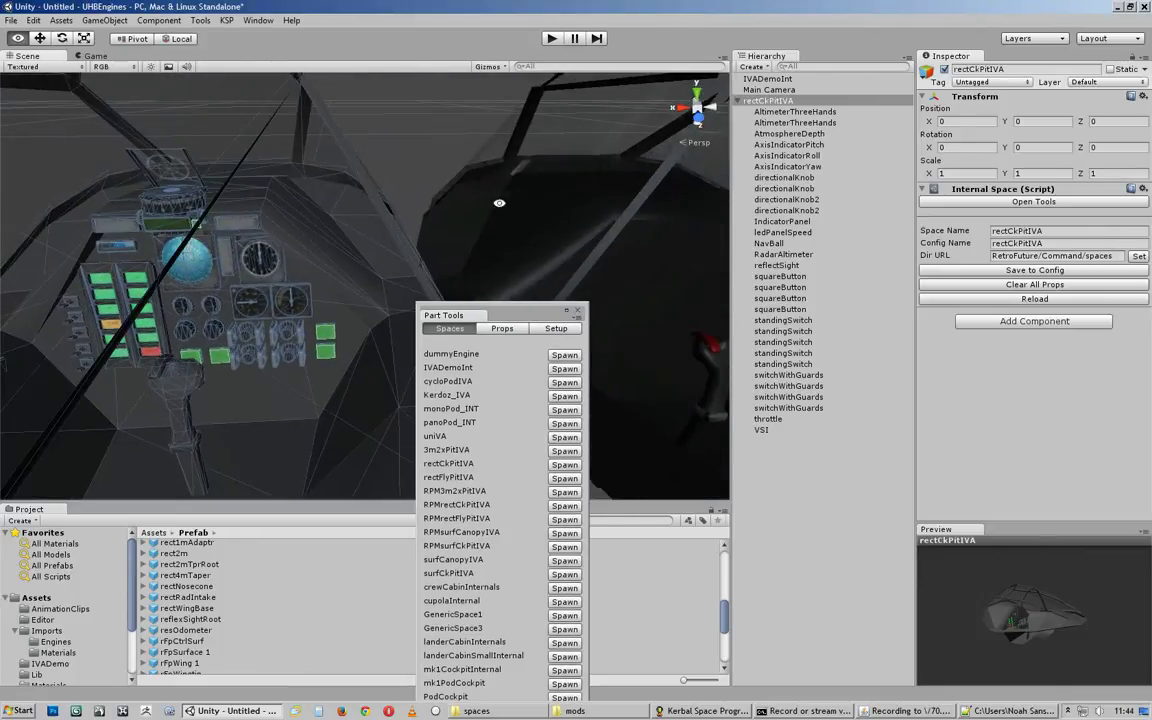
pyautogui.click(169, 211)
pyautogui.keyDown('alt'); pyautogui.moveTo(247, 231); pyautogui.dragTo(347, 283); pyautogui.keyUp('alt')
pyautogui.moveTo(347, 283); pyautogui.dragTo(300, 276, button='middle')
# Step: Select all props of rectCkPitIVA from the first AltimeterThreeHands to VSI, and inspect just the first standingSwitch
pyautogui.click(795, 111)
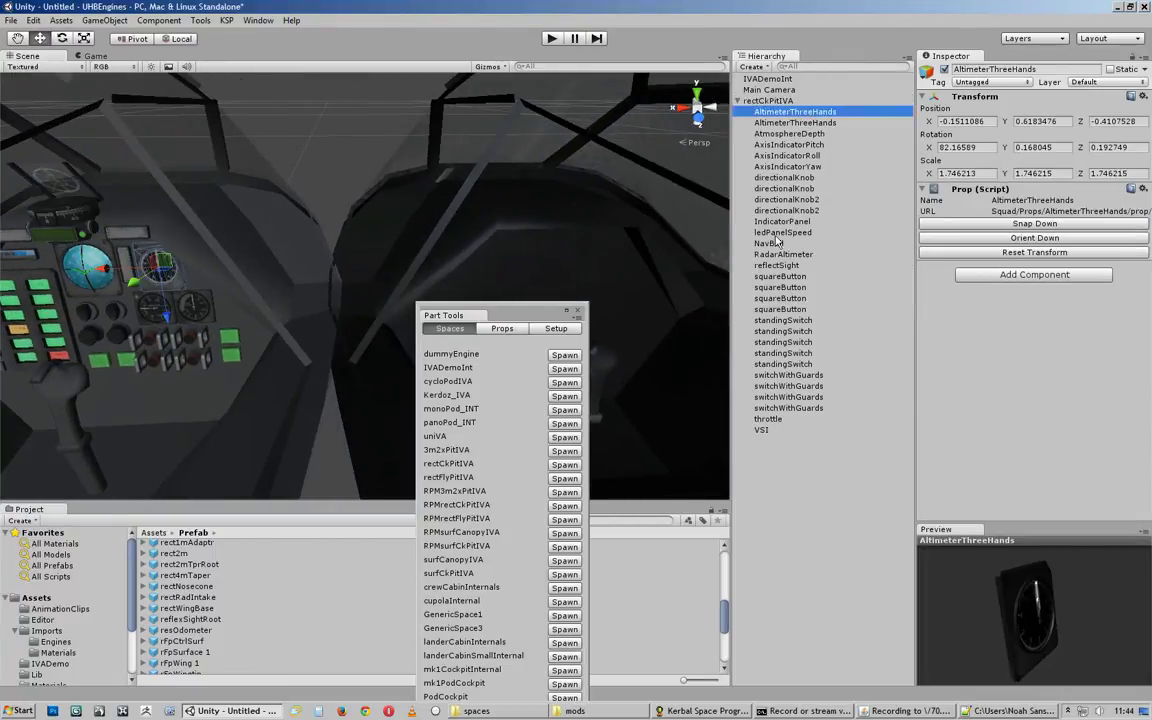
pyautogui.keyDown('shift'); pyautogui.click(765, 429); pyautogui.keyUp('shift')
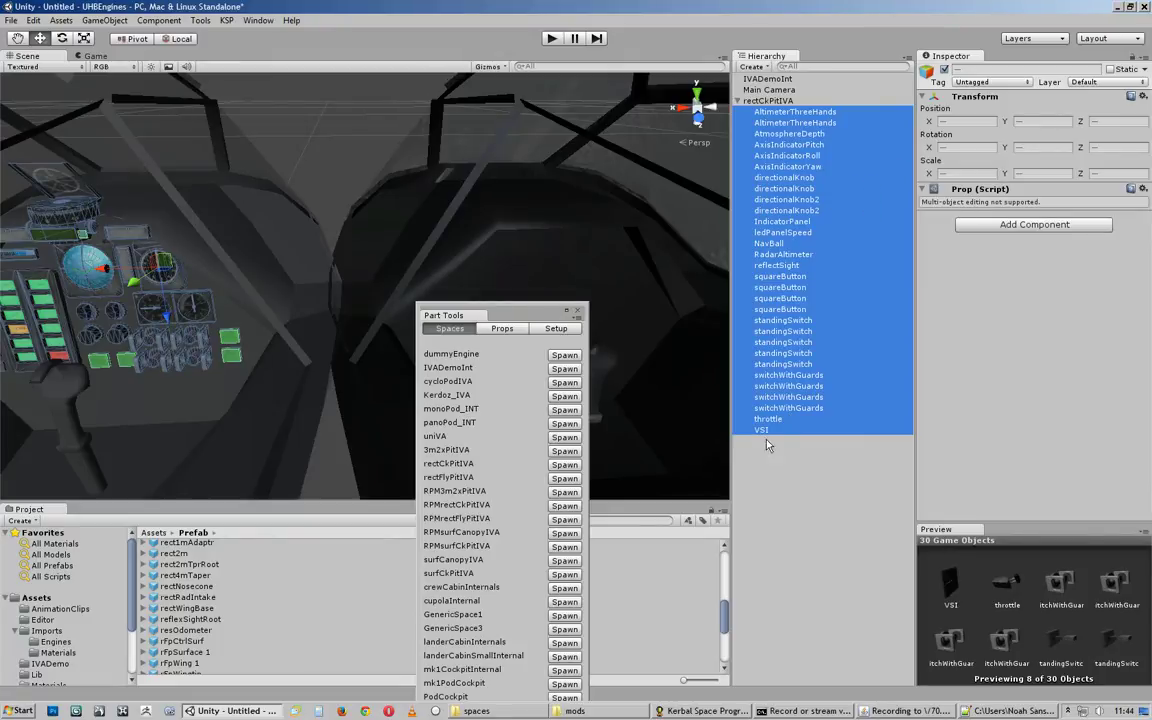
pyautogui.click(767, 445)
pyautogui.click(783, 320)
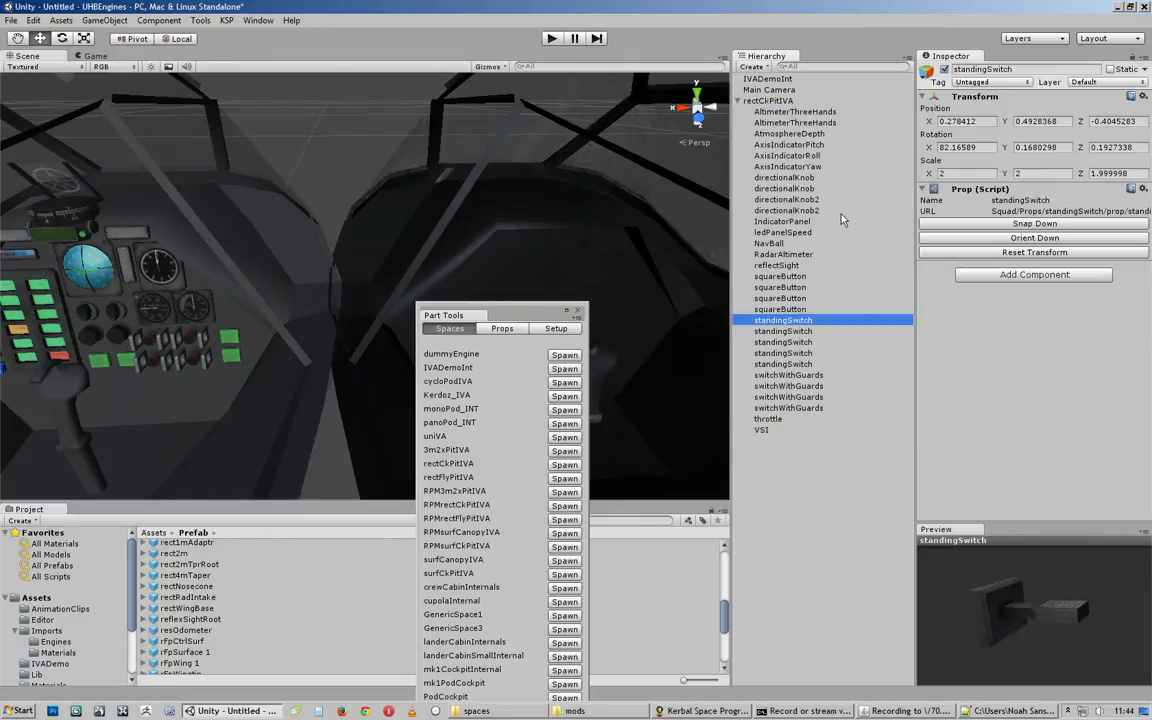
# Step: Move Part Tools out of the way and examine the standing switches and neighbouring instrument panel props up close
pyautogui.moveTo(236, 356); pyautogui.dragTo(501, 278, button='middle')
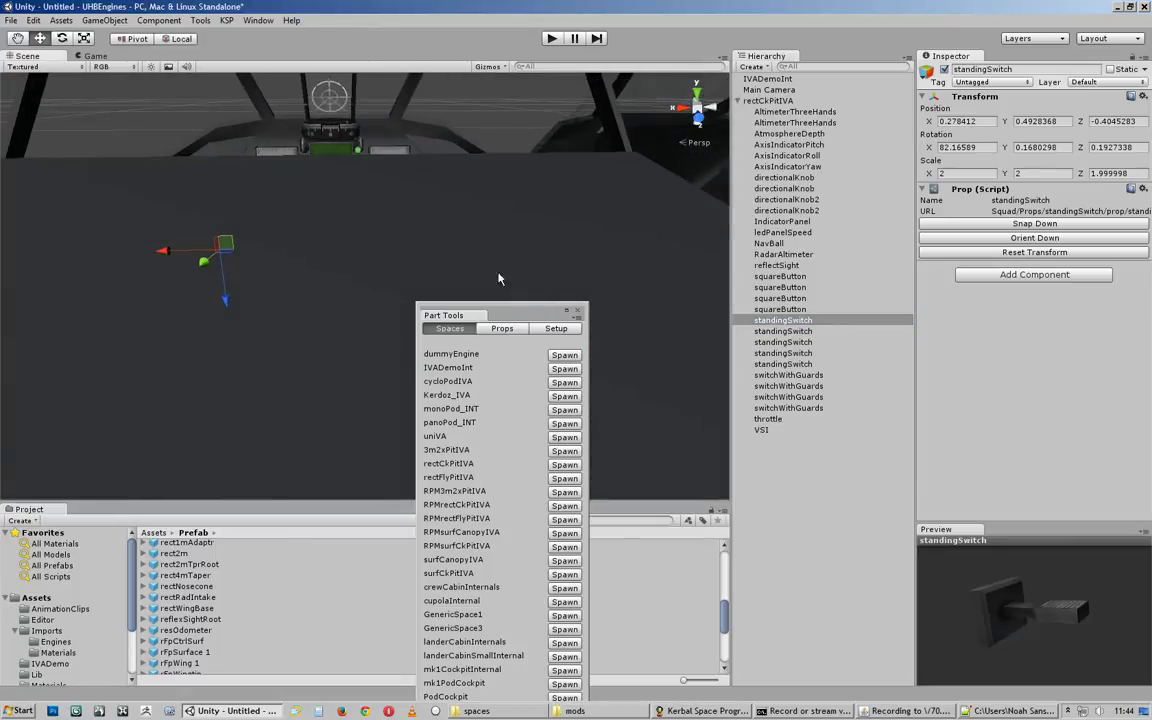
pyautogui.keyDown('alt'); pyautogui.moveTo(501, 278); pyautogui.dragTo(497, 230); pyautogui.keyUp('alt')
pyautogui.moveTo(497, 230); pyautogui.dragTo(363, 252, button='middle')
pyautogui.scroll(2, 363, 252)
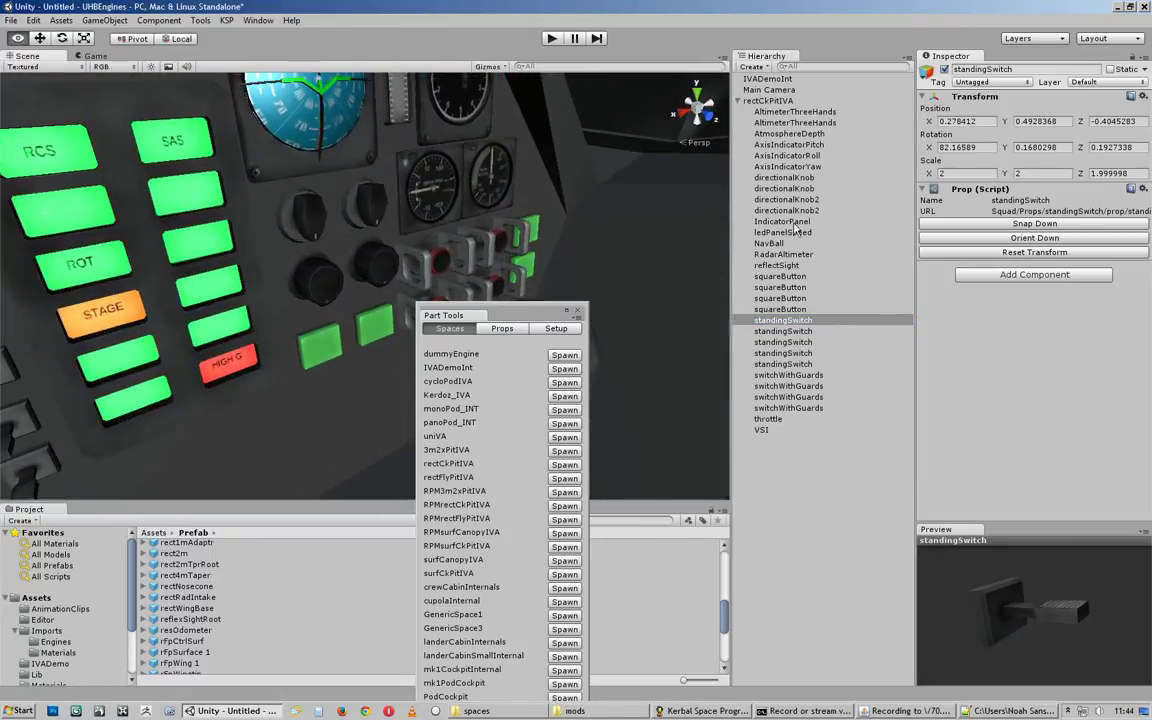
pyautogui.moveTo(545, 313); pyautogui.dragTo(557, 498)
pyautogui.keyDown('alt'); pyautogui.moveTo(531, 342); pyautogui.dragTo(571, 342); pyautogui.keyUp('alt')
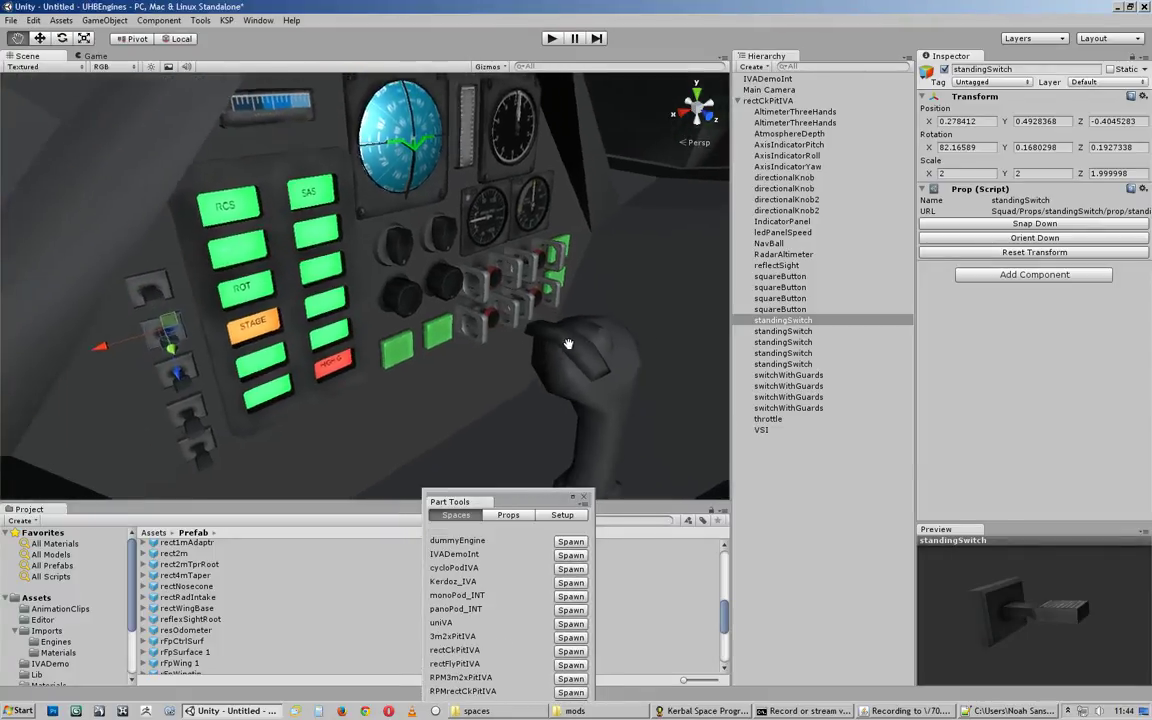
pyautogui.keyDown('alt'); pyautogui.moveTo(571, 342); pyautogui.dragTo(352, 331, button='right'); pyautogui.keyUp('alt')
pyautogui.keyDown('alt'); pyautogui.moveTo(352, 331); pyautogui.dragTo(497, 305); pyautogui.keyUp('alt')
pyautogui.keyDown('alt'); pyautogui.moveTo(497, 305); pyautogui.dragTo(594, 245, button='right'); pyautogui.keyUp('alt')
# Step: Select the large AltimeterThreeHands and the IndicatorPanel in the scene to inspect their prop settings and mounting on the panel
pyautogui.click(358, 263)
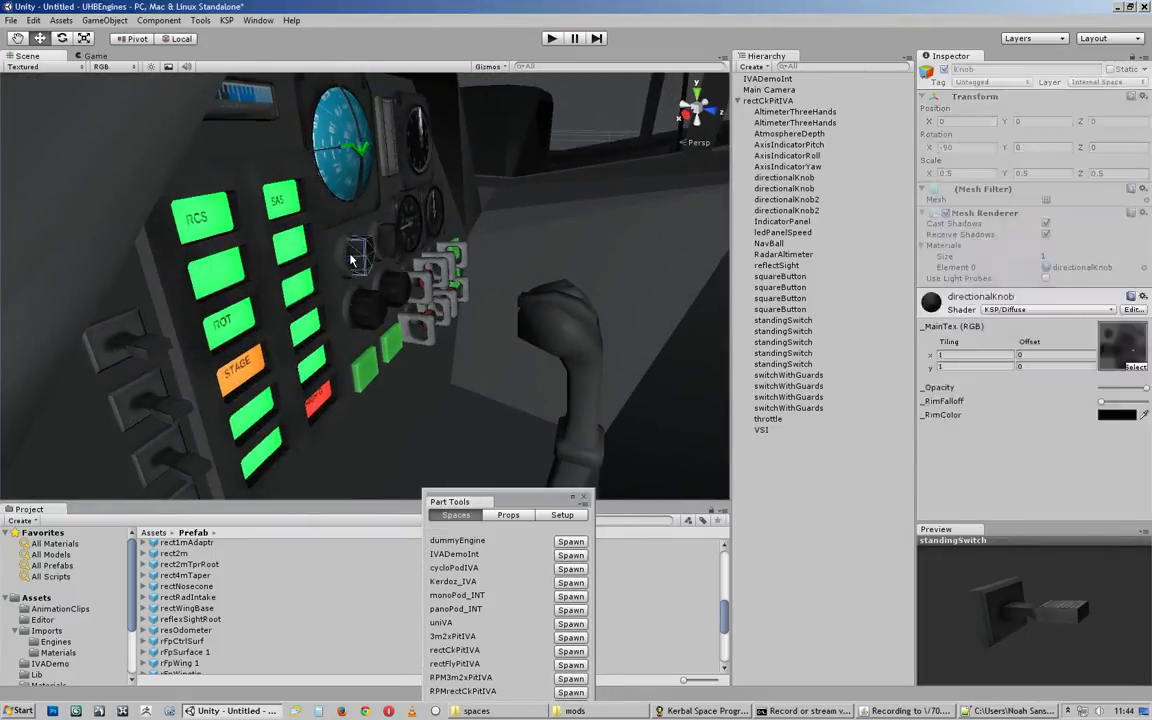
pyautogui.click(333, 196)
pyautogui.moveTo(340, 198); pyautogui.dragTo(405, 272, button='middle')
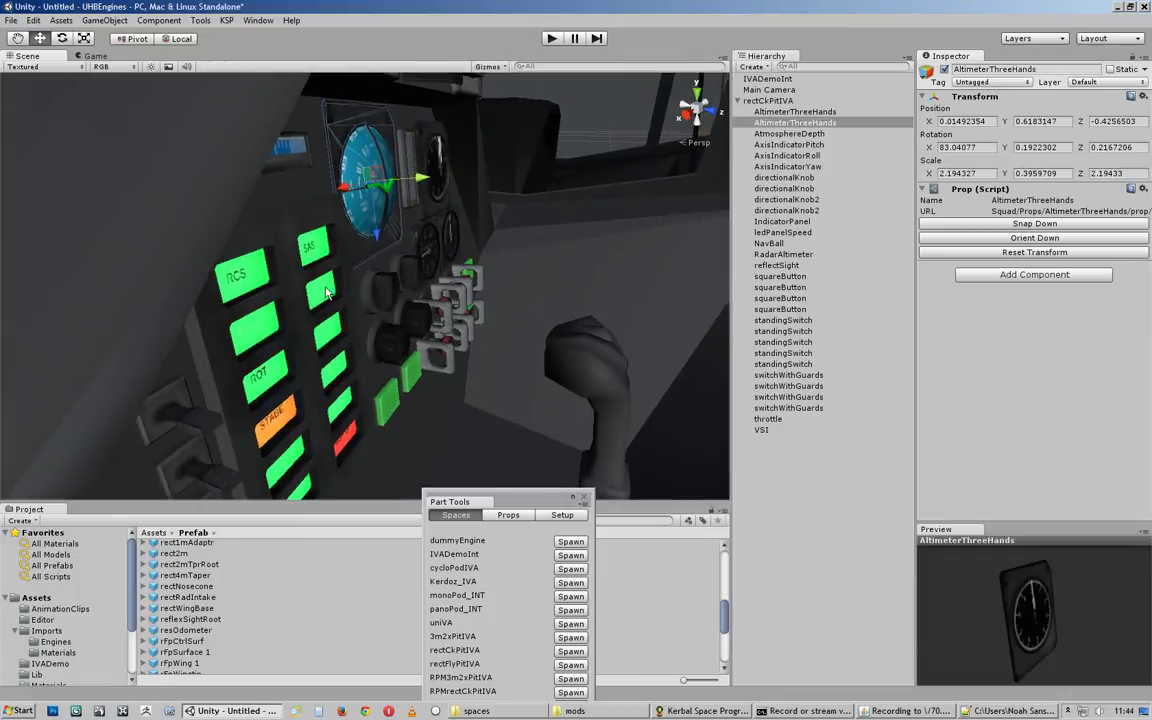
pyautogui.click(314, 249)
pyautogui.moveTo(315, 255); pyautogui.dragTo(360, 248, button='middle')
pyautogui.keyDown('alt'); pyautogui.moveTo(358, 247); pyautogui.dragTo(486, 311); pyautogui.keyUp('alt')
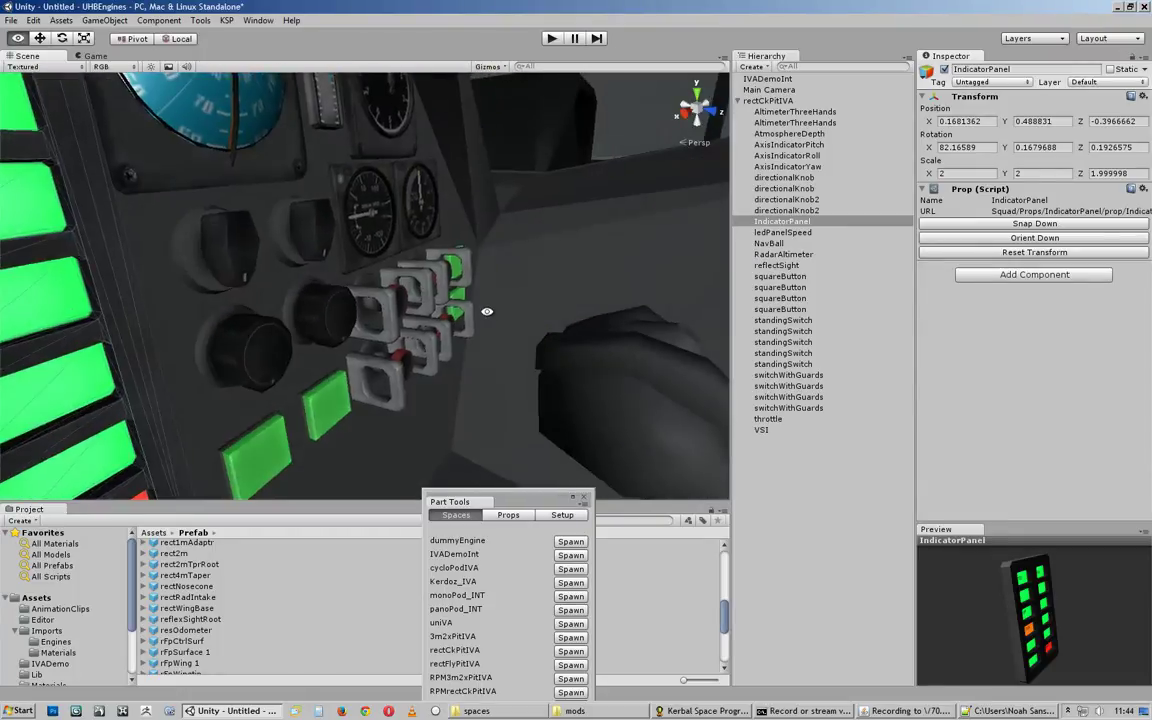
pyautogui.moveTo(486, 311); pyautogui.dragTo(532, 308, button='middle')
pyautogui.moveTo(412, 370); pyautogui.dragTo(509, 362, button='middle')
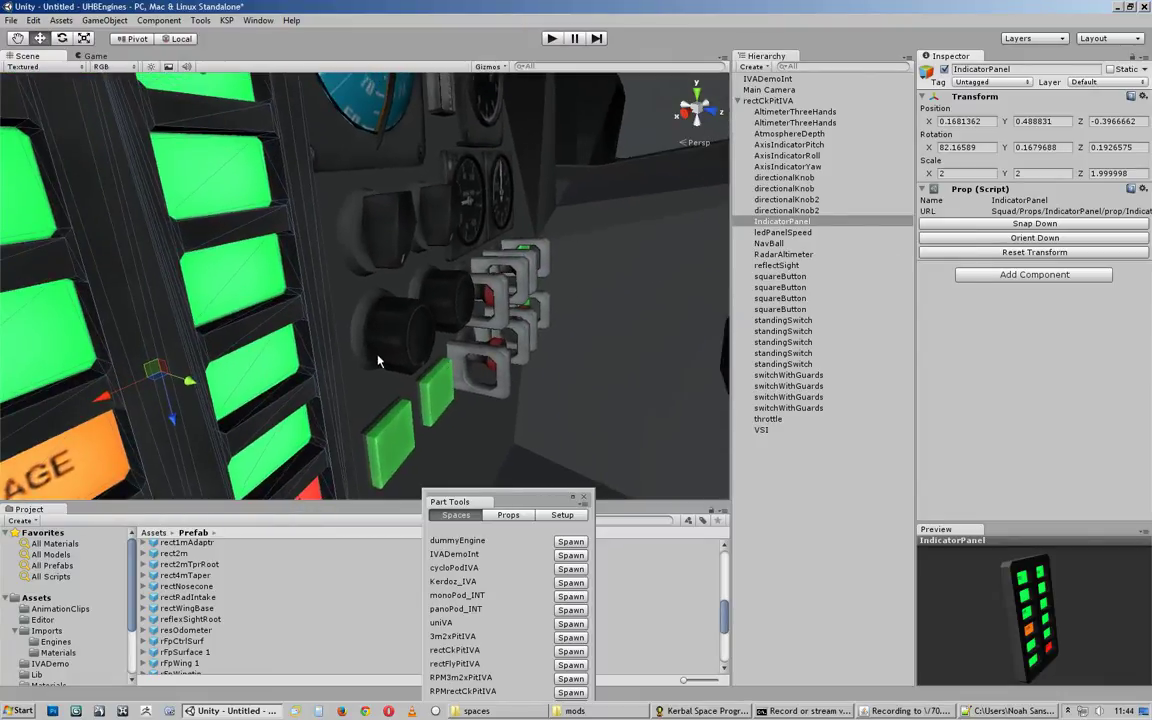
# Step: Select the directionalKnob2 beside the indicator panel and rotate it freely out of alignment with the instrument panel
pyautogui.click(383, 349)
pyautogui.moveTo(443, 335)
pyautogui.keyDown('alt'); pyautogui.mouseDown()
pyautogui.moveTo(391, 286)
pyautogui.moveTo(424, 326)
pyautogui.mouseUp(); pyautogui.keyUp('alt')
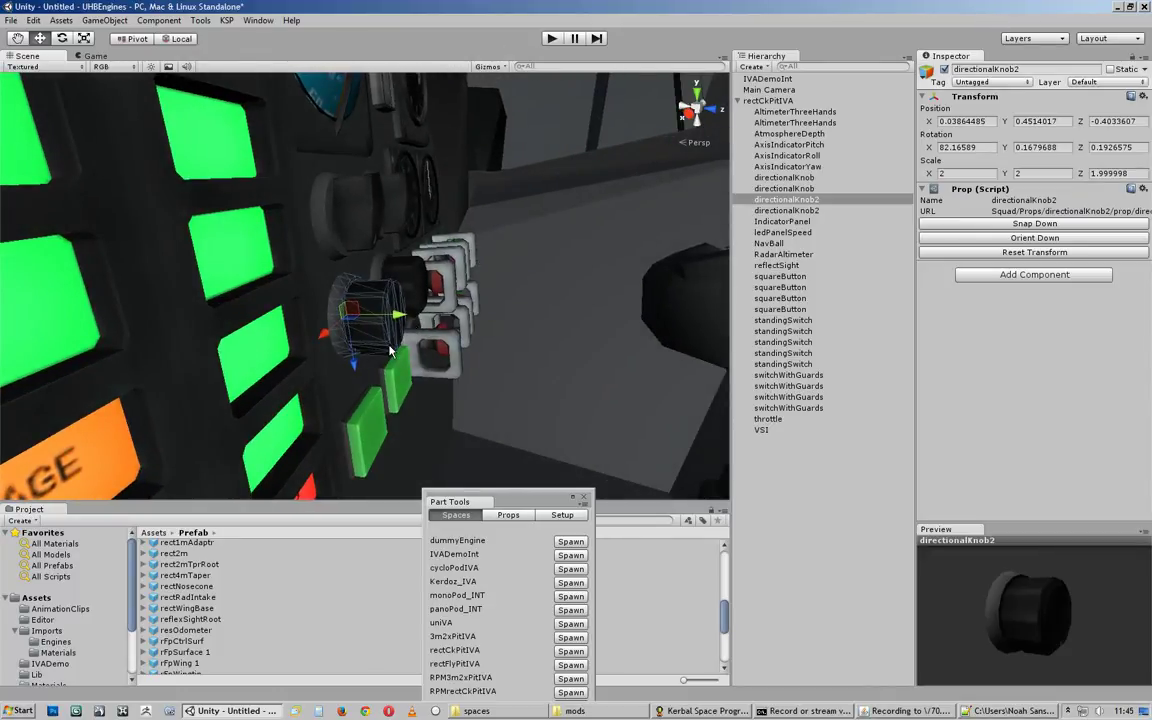
pyautogui.keyDown('alt'); pyautogui.moveTo(430, 390); pyautogui.dragTo(345, 337); pyautogui.keyUp('alt')
pyautogui.press('e')
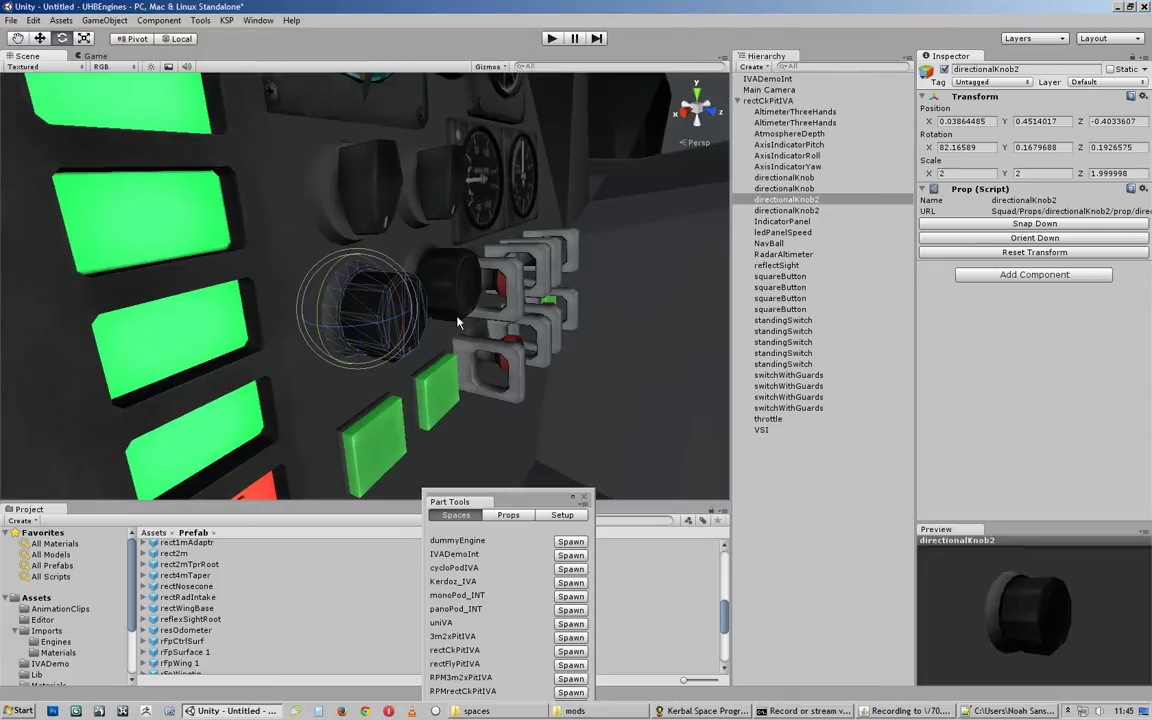
pyautogui.keyDown('alt'); pyautogui.moveTo(458, 321); pyautogui.dragTo(458, 335); pyautogui.keyUp('alt')
pyautogui.moveTo(338, 300)
pyautogui.mouseDown()
pyautogui.moveTo(424, 296)
pyautogui.moveTo(381, 331)
pyautogui.moveTo(345, 308)
pyautogui.mouseUp()
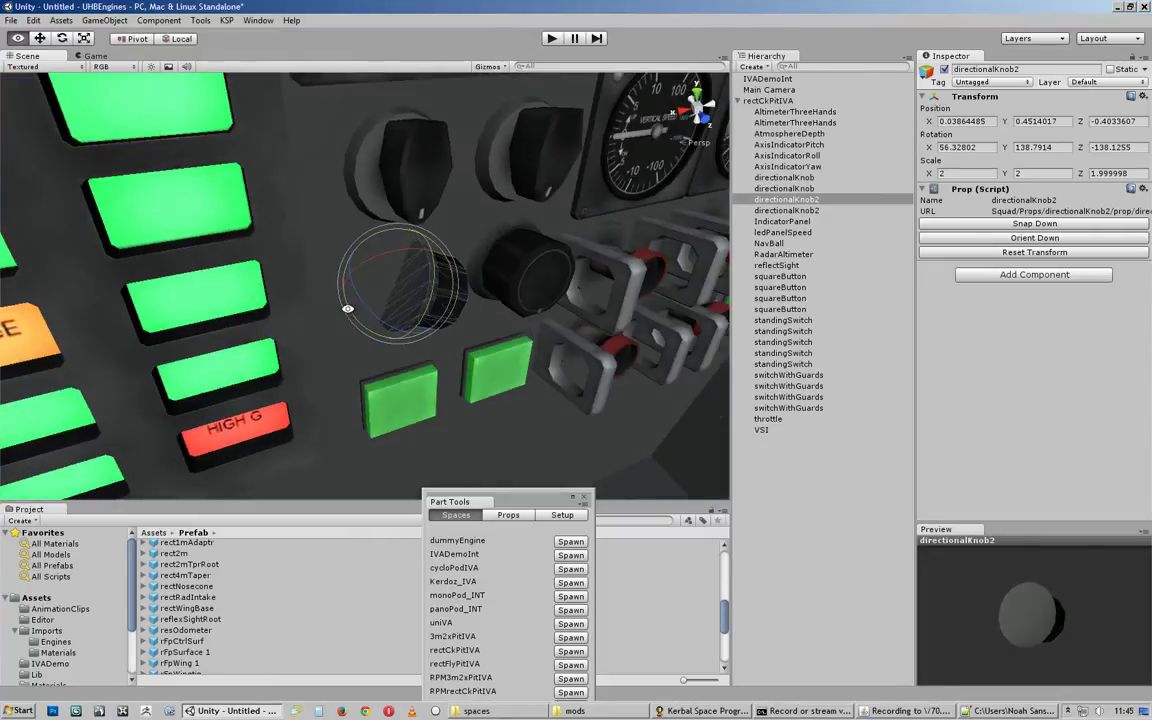
pyautogui.moveTo(412, 295)
pyautogui.mouseDown()
pyautogui.moveTo(354, 276)
pyautogui.moveTo(348, 290)
pyautogui.moveTo(400, 307)
pyautogui.moveTo(425, 291)
pyautogui.mouseUp()
# Step: Move directionalKnob2 to about (0.024, 0.446, -0.381), off the panel face, and apply Orient Down to align it with the surface
pyautogui.press('w')
pyautogui.keyDown('alt'); pyautogui.moveTo(425, 291); pyautogui.dragTo(455, 404); pyautogui.keyUp('alt')
pyautogui.moveTo(429, 248); pyautogui.dragTo(431, 270)
pyautogui.keyDown('alt'); pyautogui.moveTo(431, 270); pyautogui.dragTo(445, 220); pyautogui.keyUp('alt')
pyautogui.click(1035, 238)
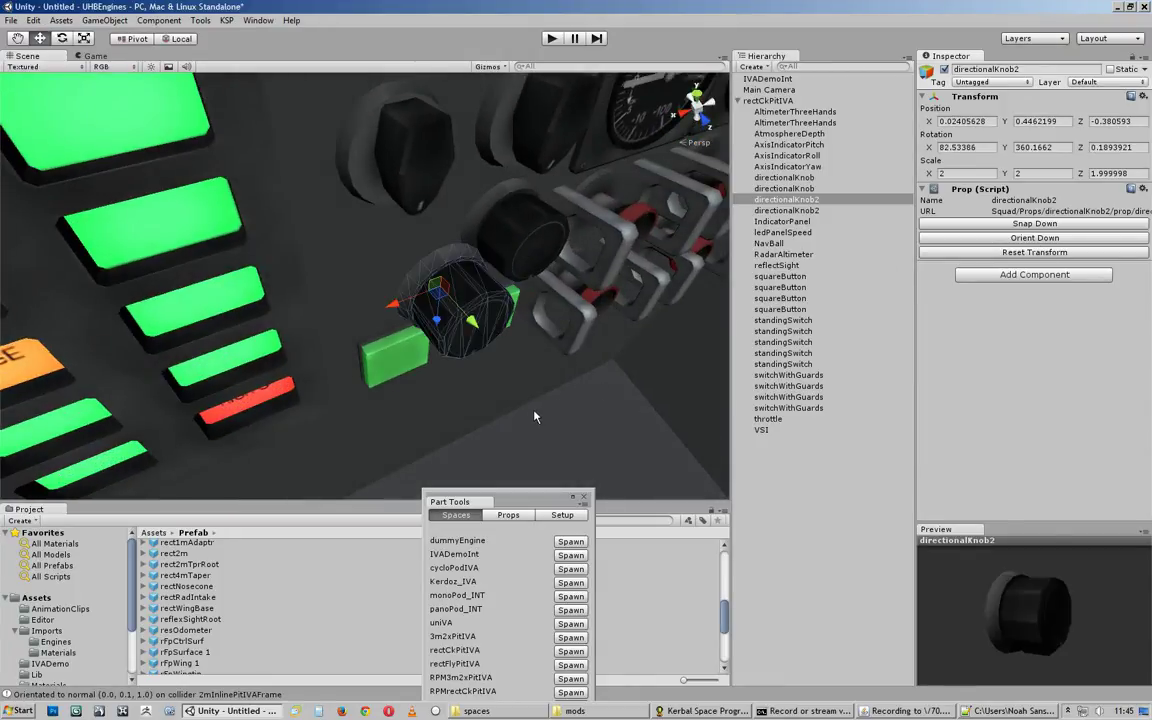
pyautogui.keyDown('alt'); pyautogui.moveTo(480, 368); pyautogui.dragTo(401, 320); pyautogui.keyUp('alt')
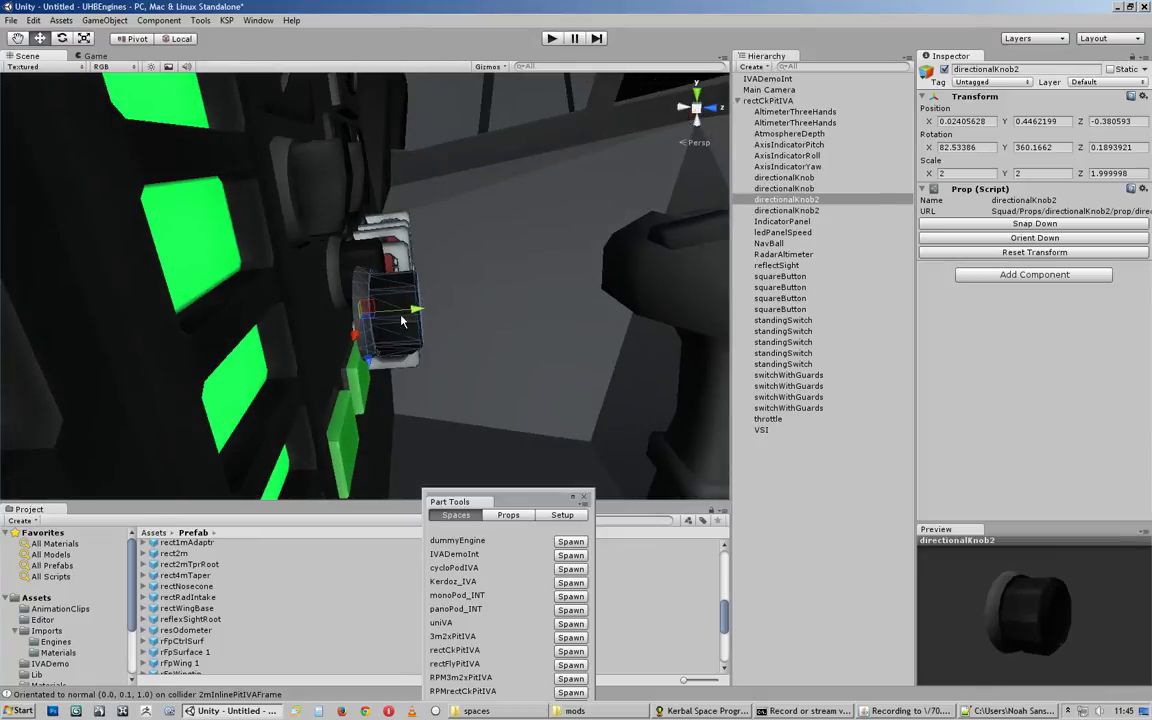
# Step: Apply Snap Down to directionalKnob2 to seat it against the instrument panel surface
pyautogui.keyDown('alt'); pyautogui.moveTo(584, 301); pyautogui.dragTo(412, 326); pyautogui.keyUp('alt')
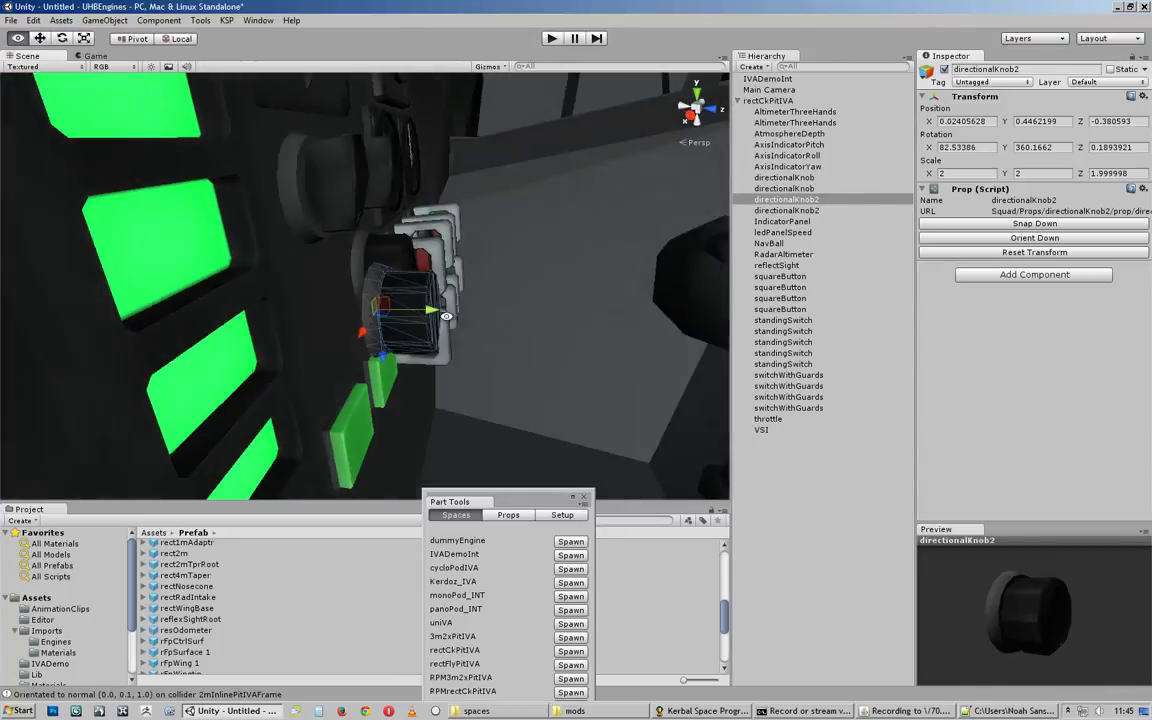
pyautogui.click(1037, 224)
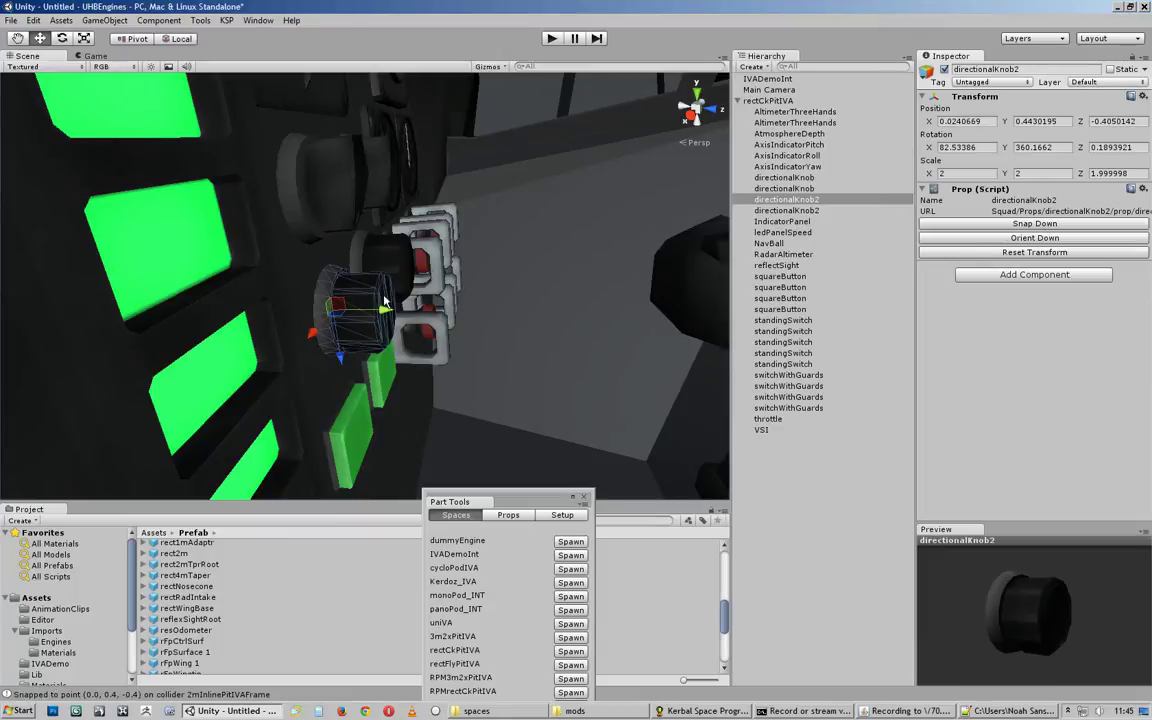
pyautogui.keyDown('alt'); pyautogui.moveTo(385, 300); pyautogui.dragTo(291, 340); pyautogui.keyUp('alt')
# Step: Try to reseat the IndicatorPanel by pulling it off the instrument panel and applying Orient Down and Snap Down
pyautogui.click(147, 319)
pyautogui.keyDown('alt'); pyautogui.moveTo(147, 319); pyautogui.dragTo(332, 216); pyautogui.keyUp('alt')
pyautogui.press('e')
pyautogui.press('w')
pyautogui.moveTo(413, 272); pyautogui.dragTo(655, 243)
pyautogui.click(1039, 240)
pyautogui.click(1035, 224)
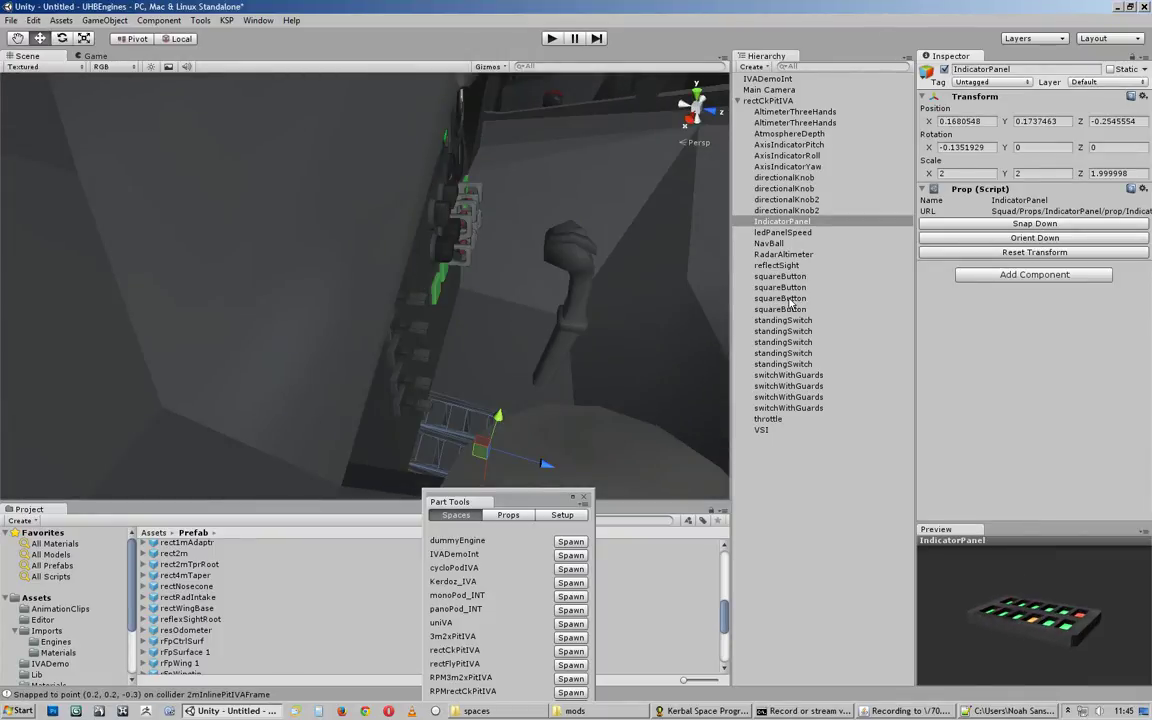
pyautogui.keyDown('alt'); pyautogui.moveTo(420, 300); pyautogui.dragTo(728, 265); pyautogui.keyUp('alt')
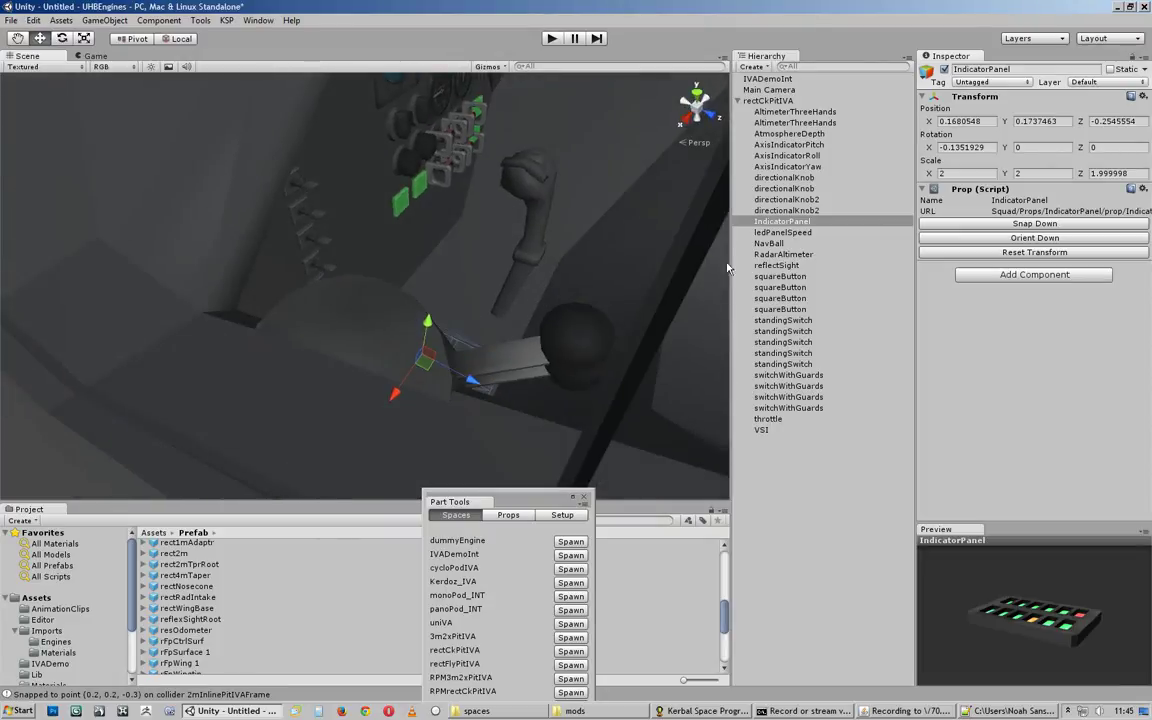
# Step: Undo the snap, orientation and displacement applied to the IndicatorPanel
pyautogui.hotkey('ctrl', 'z')
pyautogui.hotkey('ctrl', 'z')
pyautogui.hotkey('ctrl', 'z')
pyautogui.hotkey('ctrl', 'z')
pyautogui.keyDown('alt'); pyautogui.moveTo(640, 255); pyautogui.dragTo(450, 290); pyautogui.keyUp('alt')
pyautogui.keyDown('alt'); pyautogui.moveTo(450, 290); pyautogui.dragTo(564, 371, button='right'); pyautogui.keyUp('alt')
pyautogui.keyDown('alt'); pyautogui.moveTo(563, 370); pyautogui.dragTo(270, 448); pyautogui.keyUp('alt')
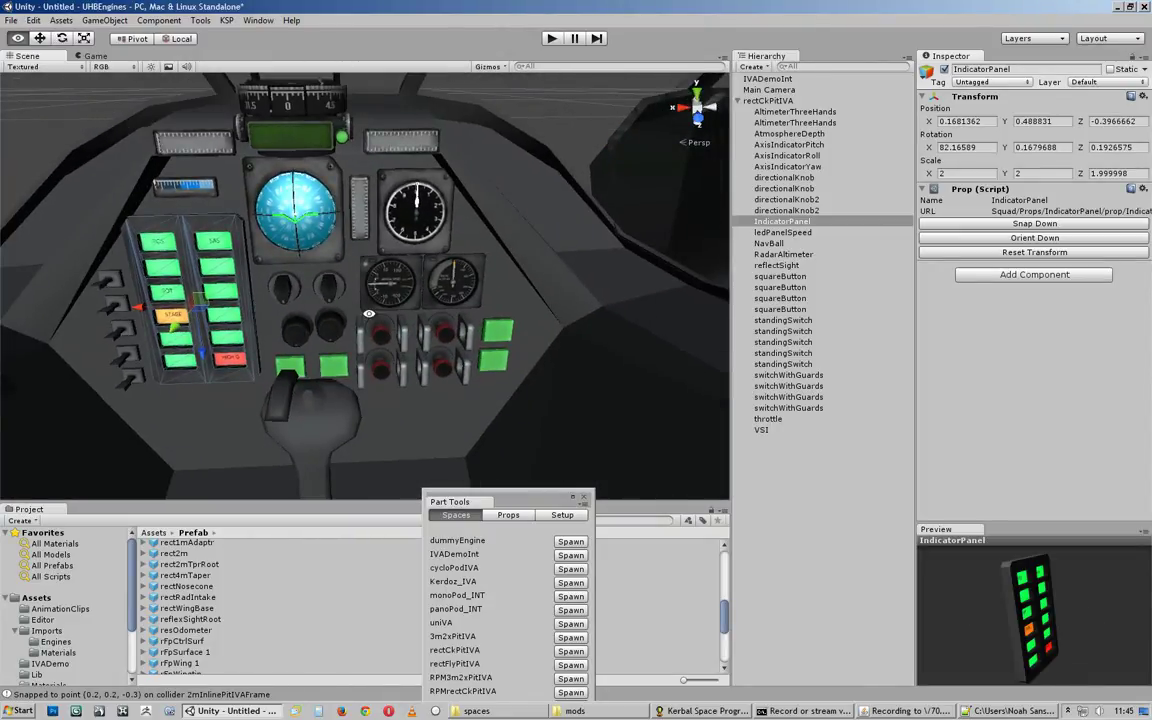
# Step: Examine the instrument panel props and the control stick from the front and side, near and far
pyautogui.keyDown('alt'); pyautogui.moveTo(318, 274); pyautogui.dragTo(323, 296); pyautogui.keyUp('alt')
pyautogui.keyDown('alt'); pyautogui.moveTo(371, 329); pyautogui.dragTo(369, 262); pyautogui.keyUp('alt')
pyautogui.keyDown('alt'); pyautogui.moveTo(328, 212); pyautogui.dragTo(301, 276); pyautogui.keyUp('alt')
pyautogui.keyDown('alt'); pyautogui.moveTo(325, 318); pyautogui.dragTo(205, 326); pyautogui.keyUp('alt')
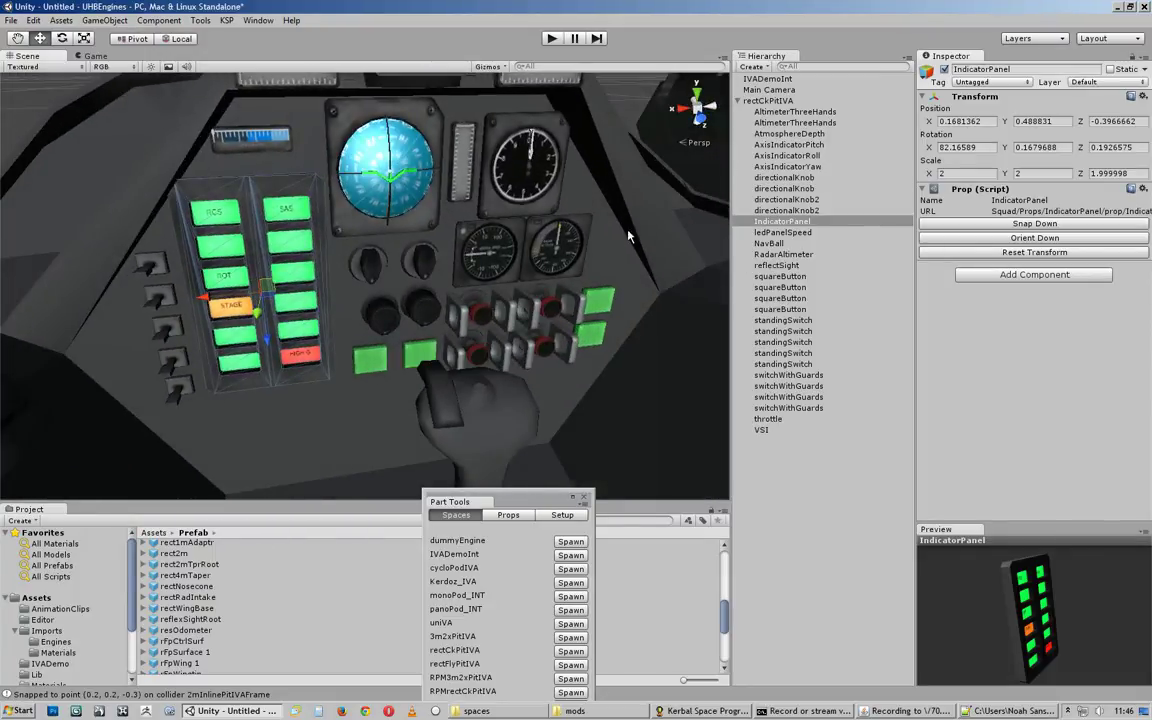
pyautogui.keyDown('alt'); pyautogui.moveTo(629, 236); pyautogui.dragTo(622, 300, button='right'); pyautogui.keyUp('alt')
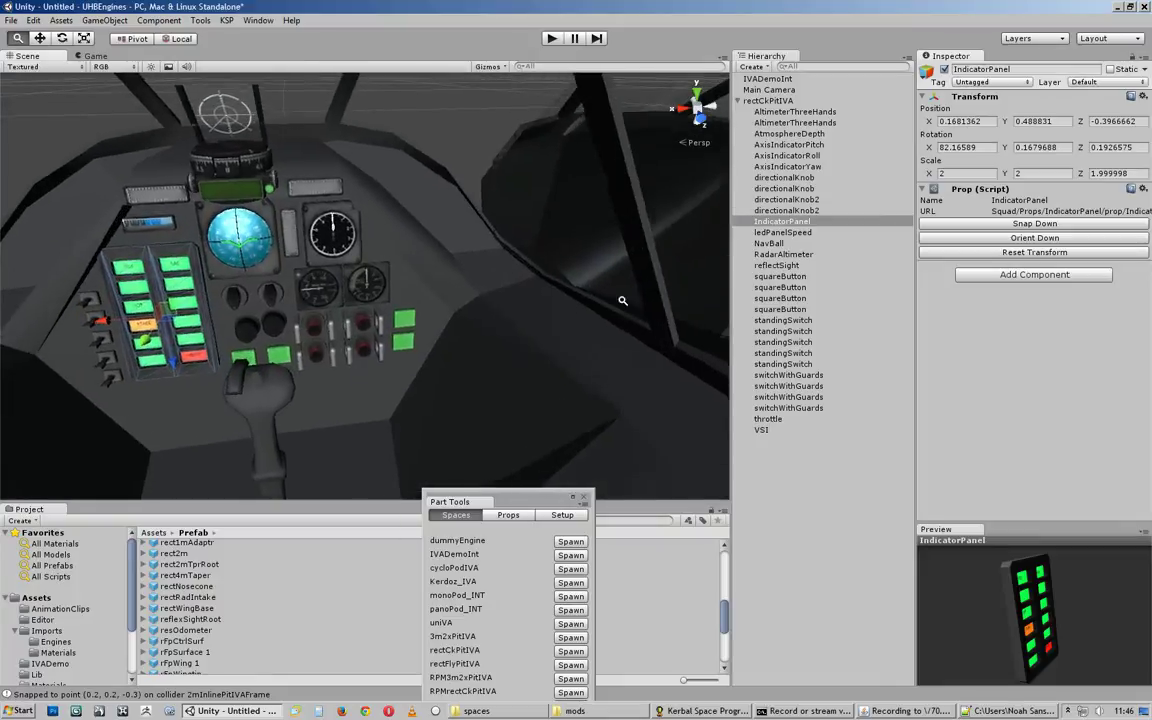
pyautogui.keyDown('alt'); pyautogui.moveTo(622, 300); pyautogui.dragTo(337, 355); pyautogui.keyUp('alt')
pyautogui.keyDown('alt'); pyautogui.moveTo(337, 355); pyautogui.dragTo(385, 375, button='right'); pyautogui.keyUp('alt')
pyautogui.keyDown('alt'); pyautogui.moveTo(385, 375); pyautogui.dragTo(563, 271); pyautogui.keyUp('alt')
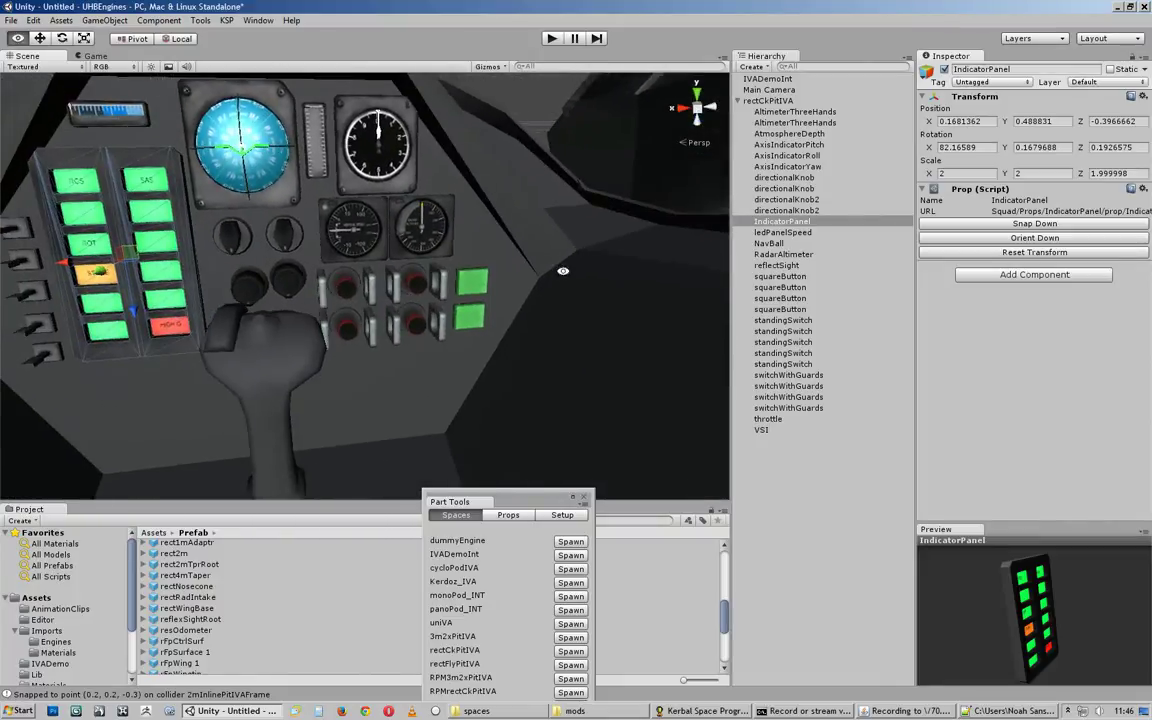
pyautogui.keyDown('alt'); pyautogui.moveTo(311, 307); pyautogui.dragTo(482, 306); pyautogui.keyUp('alt')
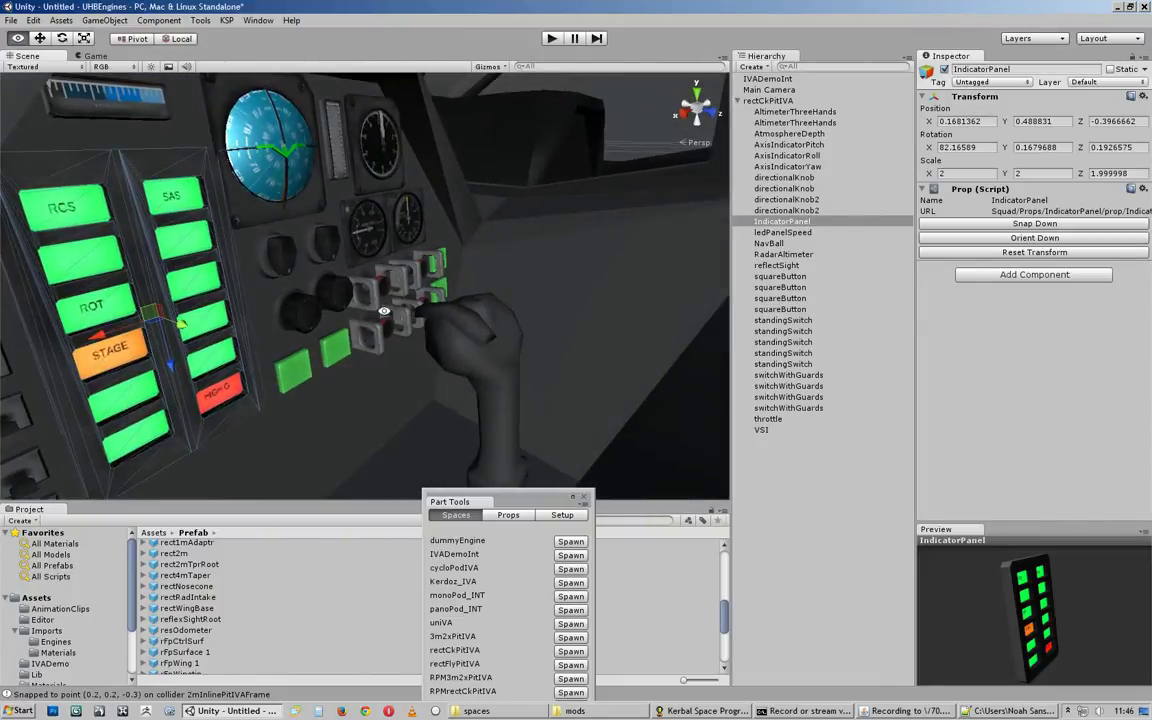
# Step: Select the AtmosphereDepth and AxisIndicatorYaw gauges in the scene to inspect their prop settings and placement
pyautogui.click(362, 277)
pyautogui.click(376, 340)
pyautogui.moveTo(299, 284); pyautogui.dragTo(369, 389, button='middle')
pyautogui.click(414, 275)
pyautogui.moveTo(297, 323); pyautogui.dragTo(357, 302, button='middle')
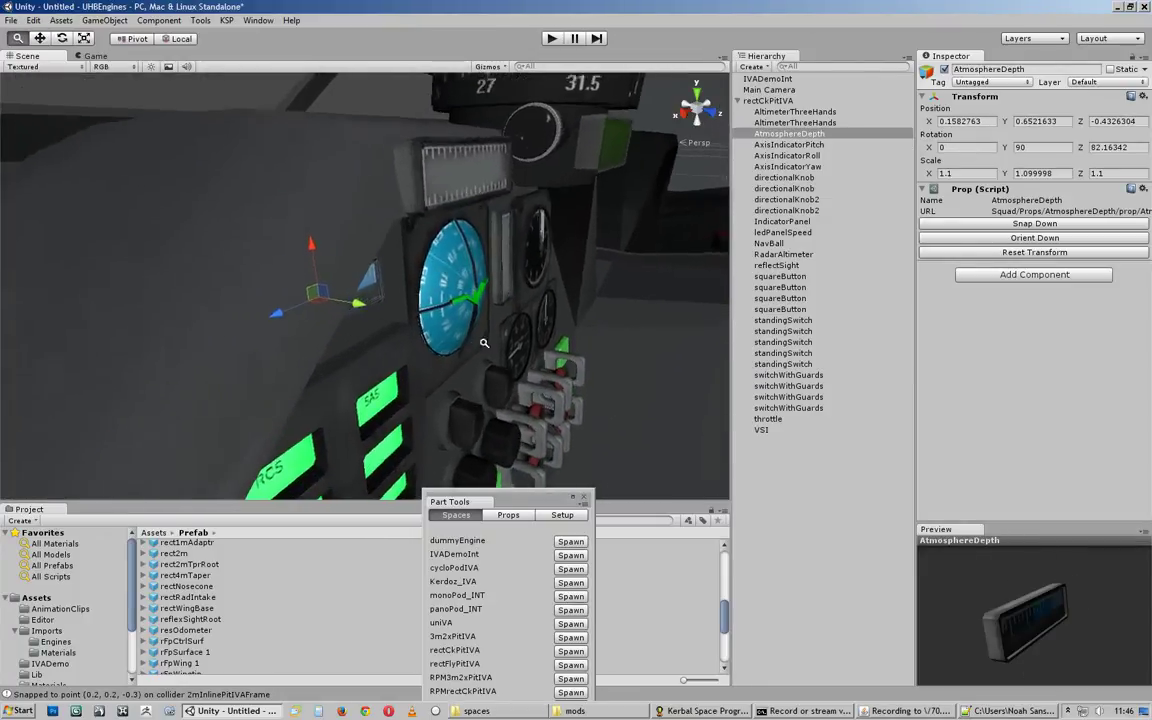
pyautogui.keyDown('alt'); pyautogui.moveTo(357, 302); pyautogui.dragTo(328, 222); pyautogui.keyUp('alt')
pyautogui.moveTo(328, 222); pyautogui.dragTo(336, 296, button='middle')
pyautogui.click(337, 297)
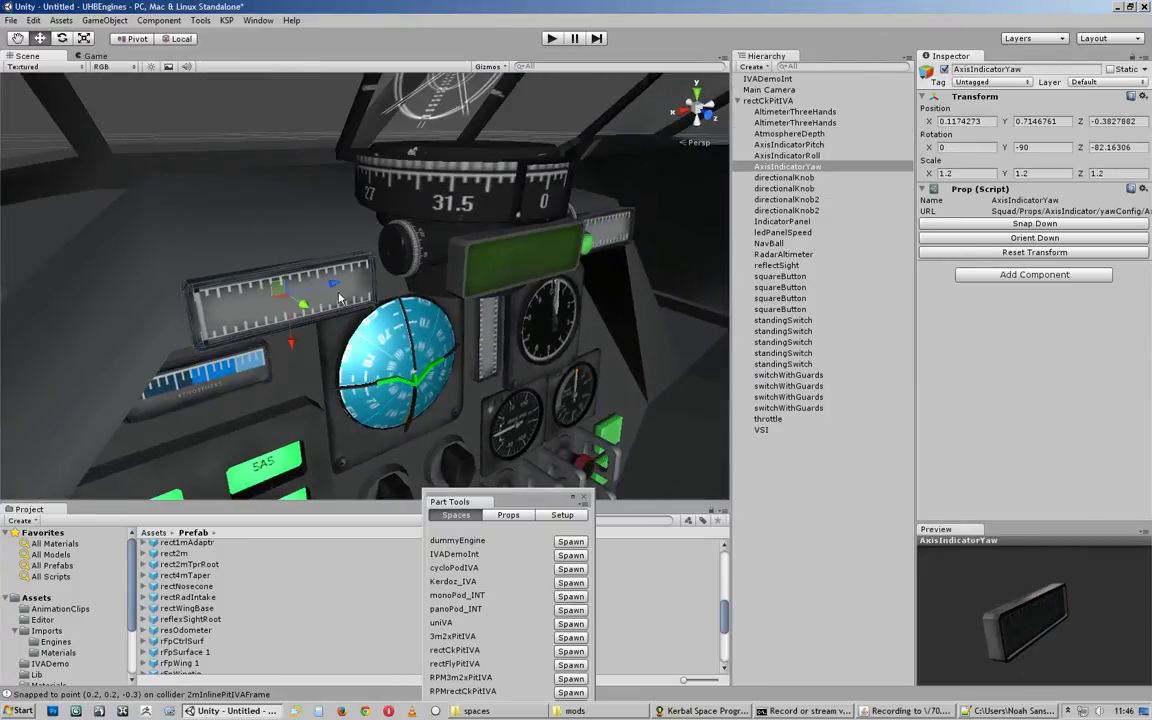
# Step: Select the reflectSight on top of the dashboard and examine its settings and mounting from several angles
pyautogui.click(447, 201)
pyautogui.keyDown('alt'); pyautogui.moveTo(447, 201); pyautogui.dragTo(322, 302); pyautogui.keyUp('alt')
pyautogui.moveTo(322, 302); pyautogui.dragTo(319, 265, button='middle')
pyautogui.scroll(-3, 391, 276)
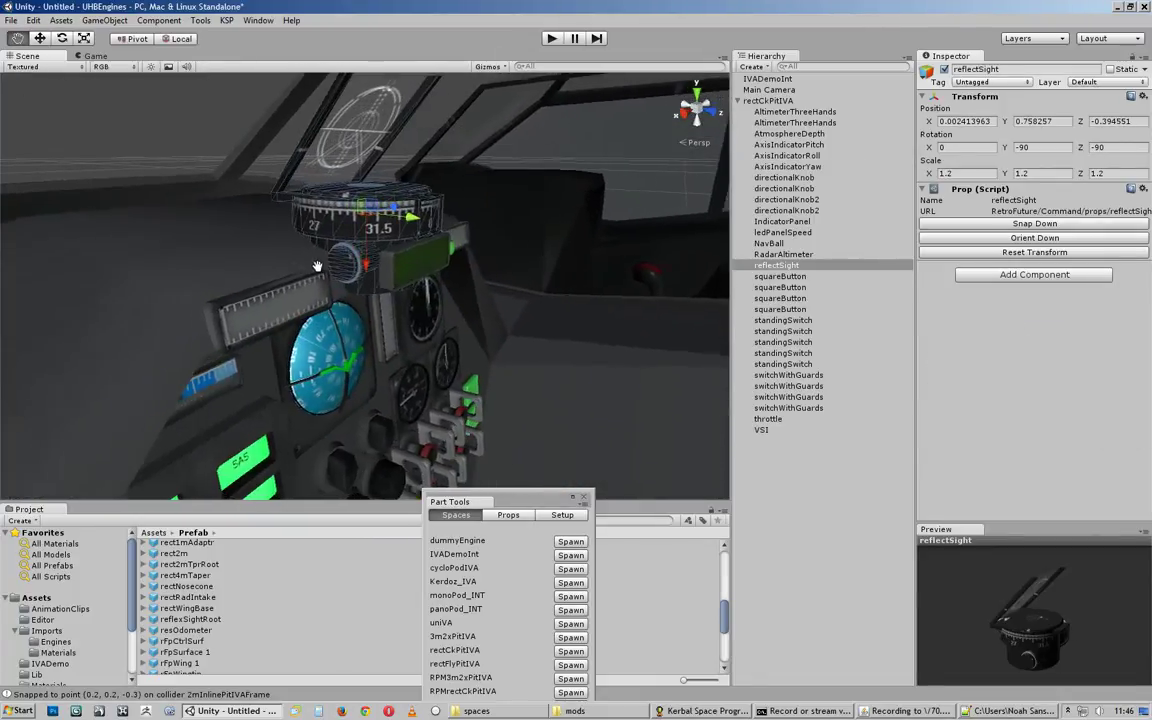
pyautogui.moveTo(366, 222); pyautogui.dragTo(439, 242, button='middle')
pyautogui.keyDown('alt'); pyautogui.moveTo(439, 242); pyautogui.dragTo(393, 257); pyautogui.keyUp('alt')
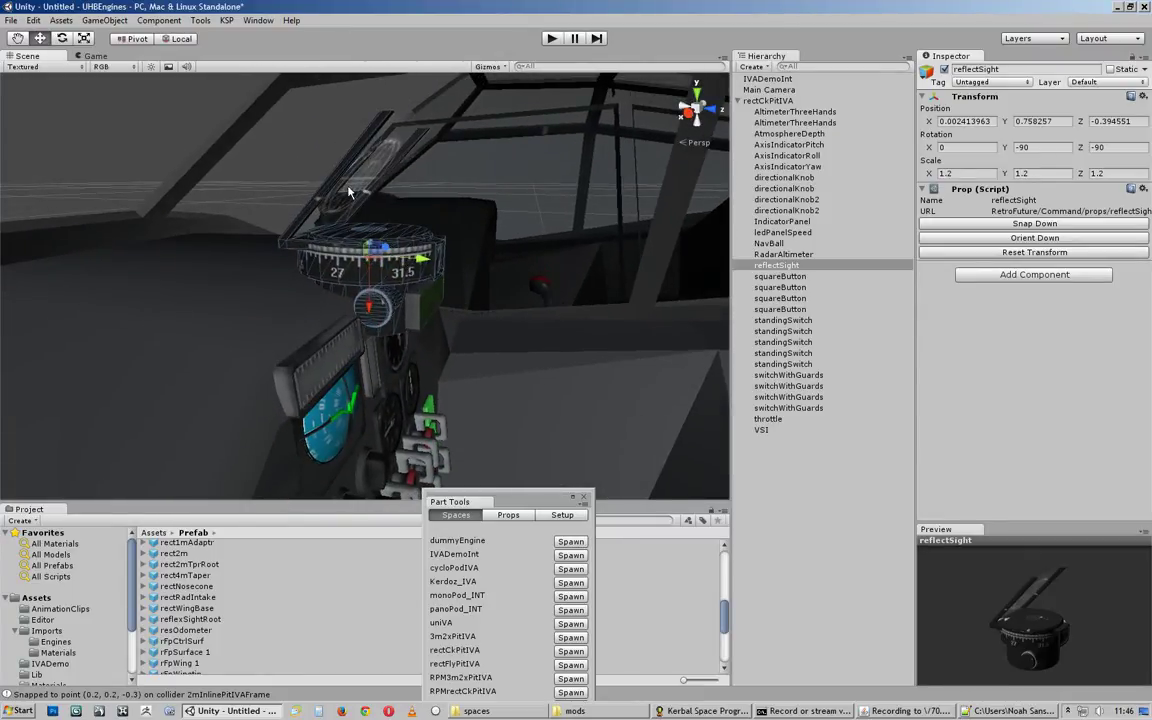
pyautogui.keyDown('alt'); pyautogui.moveTo(349, 242); pyautogui.dragTo(401, 290); pyautogui.keyUp('alt')
pyautogui.moveTo(412, 275); pyautogui.dragTo(416, 227, button='middle')
pyautogui.keyDown('alt'); pyautogui.moveTo(530, 211); pyautogui.dragTo(375, 265); pyautogui.keyUp('alt')
pyautogui.moveTo(375, 265); pyautogui.dragTo(556, 296, button='middle')
# Step: Rotate the reflectSight out of alignment and move it above the dashboard to about (0.030, 0.830, -0.496)
pyautogui.press('e')
pyautogui.moveTo(438, 305); pyautogui.dragTo(415, 239)
pyautogui.press('w')
pyautogui.moveTo(430, 293); pyautogui.dragTo(254, 230)
# Step: Apply Orient Down and Snap Down to the reflectSight to align it and drop it onto the dashboard
pyautogui.click(1012, 240)
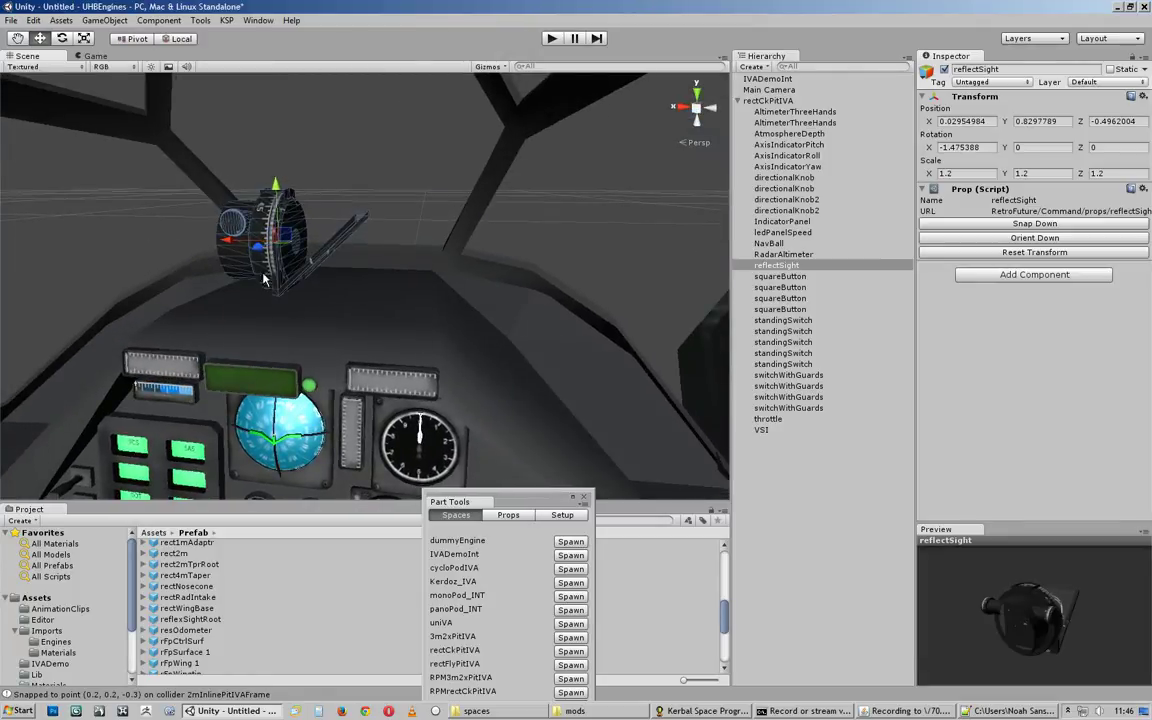
pyautogui.scroll(3, 385, 215)
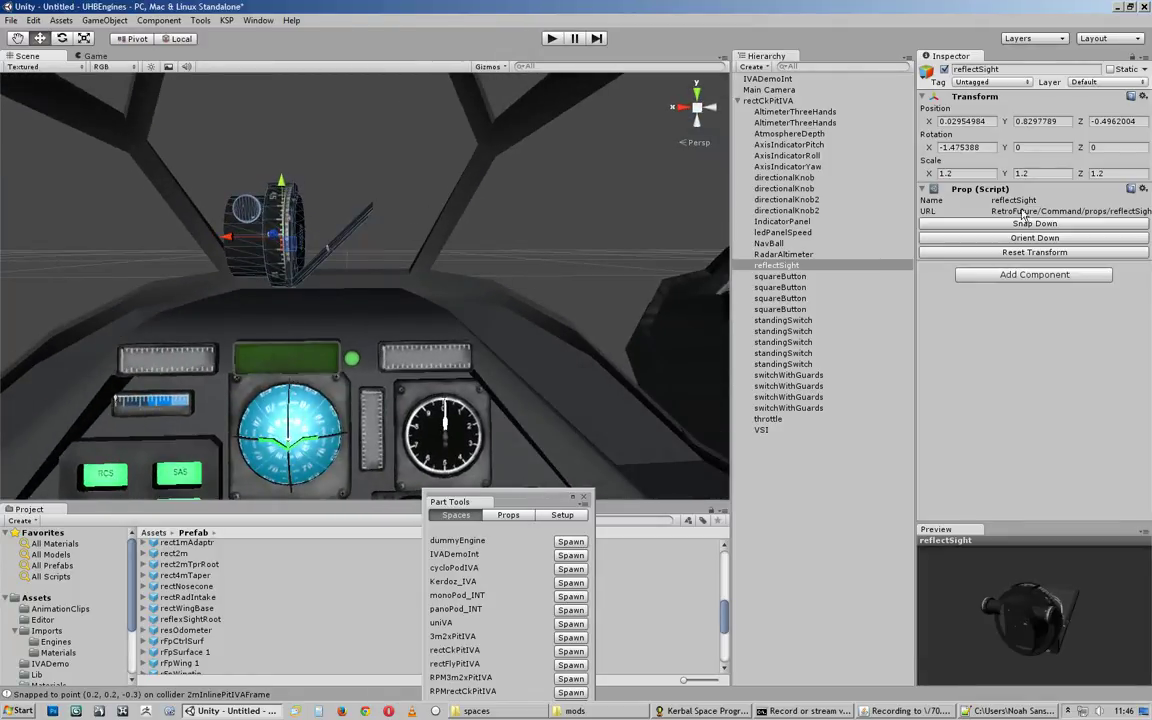
pyautogui.click(1025, 227)
pyautogui.keyDown('alt'); pyautogui.moveTo(352, 246); pyautogui.dragTo(353, 281, button='middle'); pyautogui.keyUp('alt')
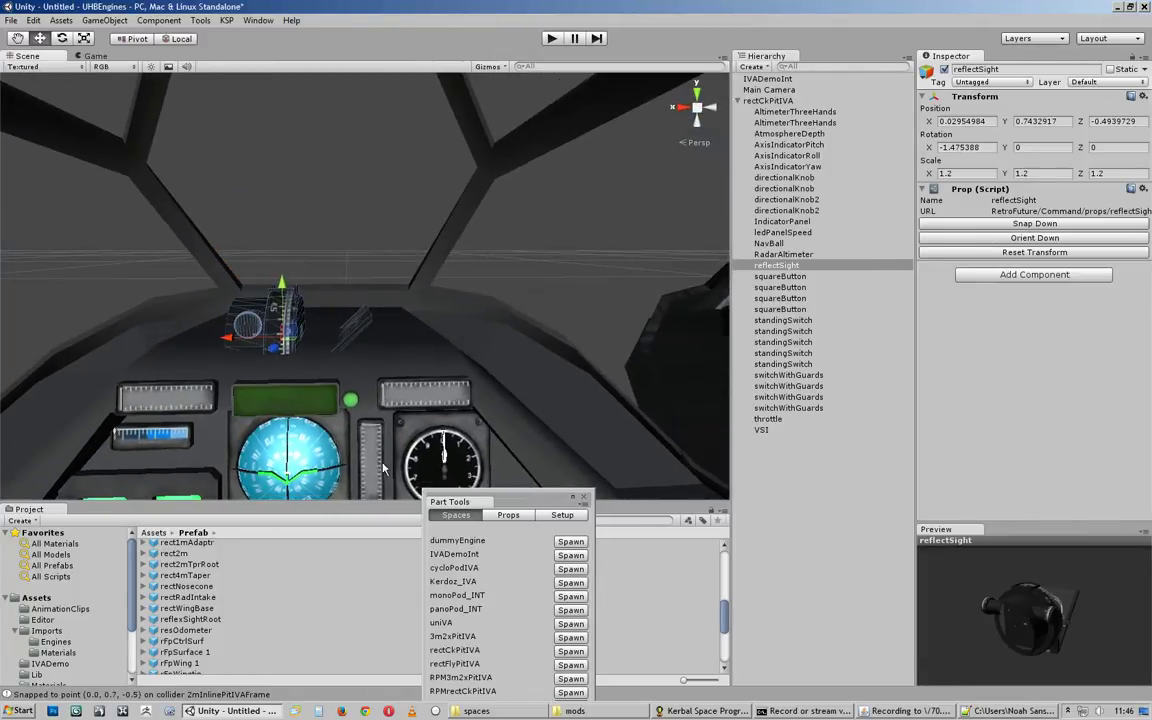
pyautogui.keyDown('alt'); pyautogui.moveTo(383, 464); pyautogui.dragTo(488, 358, button='middle'); pyautogui.keyUp('alt')
pyautogui.scroll(-2, 488, 358)
pyautogui.keyDown('alt'); pyautogui.moveTo(543, 231); pyautogui.dragTo(559, 230); pyautogui.keyUp('alt')
# Step: Undo the snap, orientation, move and rotation applied to the reflectSight
pyautogui.hotkey('ctrl', 'z')
pyautogui.hotkey('ctrl', 'z')
pyautogui.hotkey('ctrl', 'z')
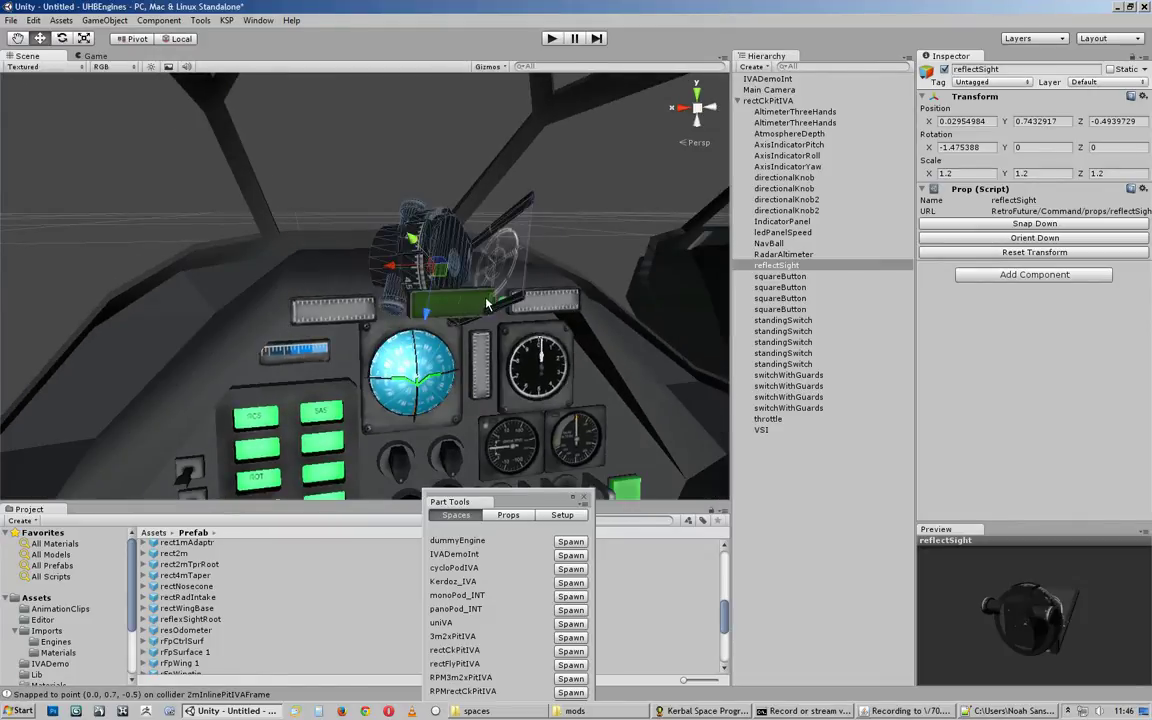
pyautogui.keyDown('alt'); pyautogui.moveTo(487, 305); pyautogui.dragTo(529, 346); pyautogui.keyUp('alt')
pyautogui.scroll(-3, 350, 324)
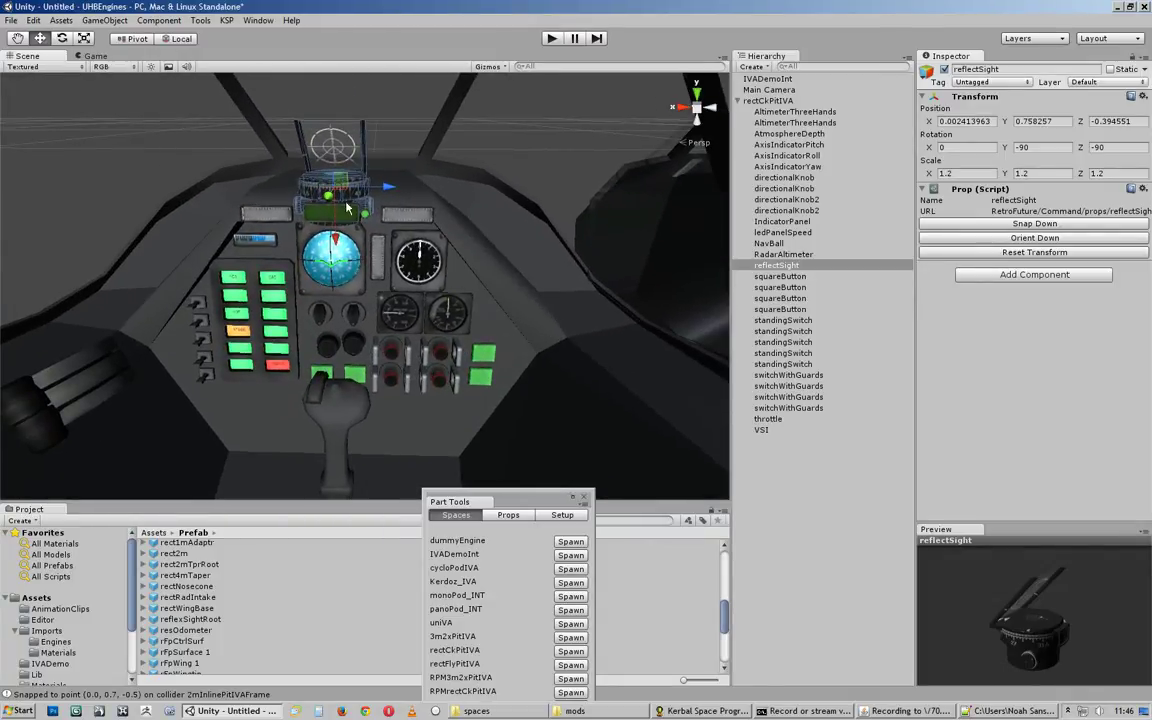
# Step: Deselect the reflectSight and examine the furnished rectCkPitIVA cockpit and the empty IVADemoInt interior beside it
pyautogui.keyDown('alt'); pyautogui.moveTo(348, 192); pyautogui.dragTo(331, 300); pyautogui.keyUp('alt')
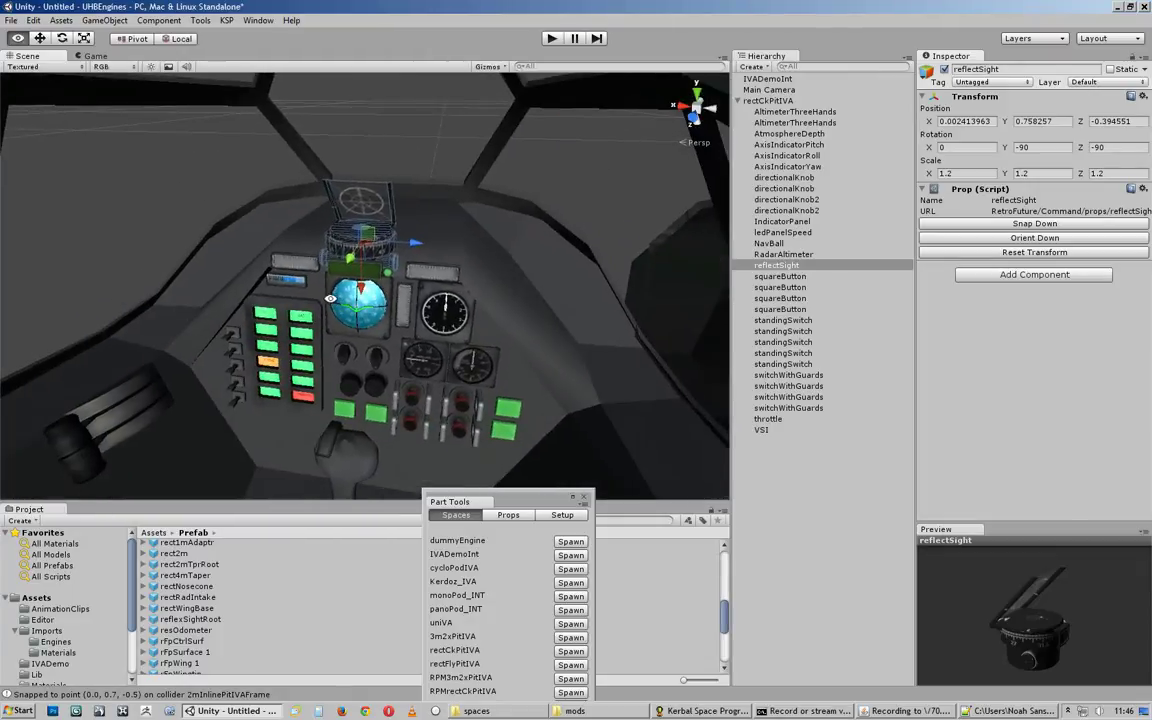
pyautogui.keyDown('alt'); pyautogui.moveTo(331, 300); pyautogui.dragTo(571, 254, button='right'); pyautogui.keyUp('alt')
pyautogui.keyDown('alt'); pyautogui.moveTo(571, 254); pyautogui.dragTo(373, 300); pyautogui.keyUp('alt')
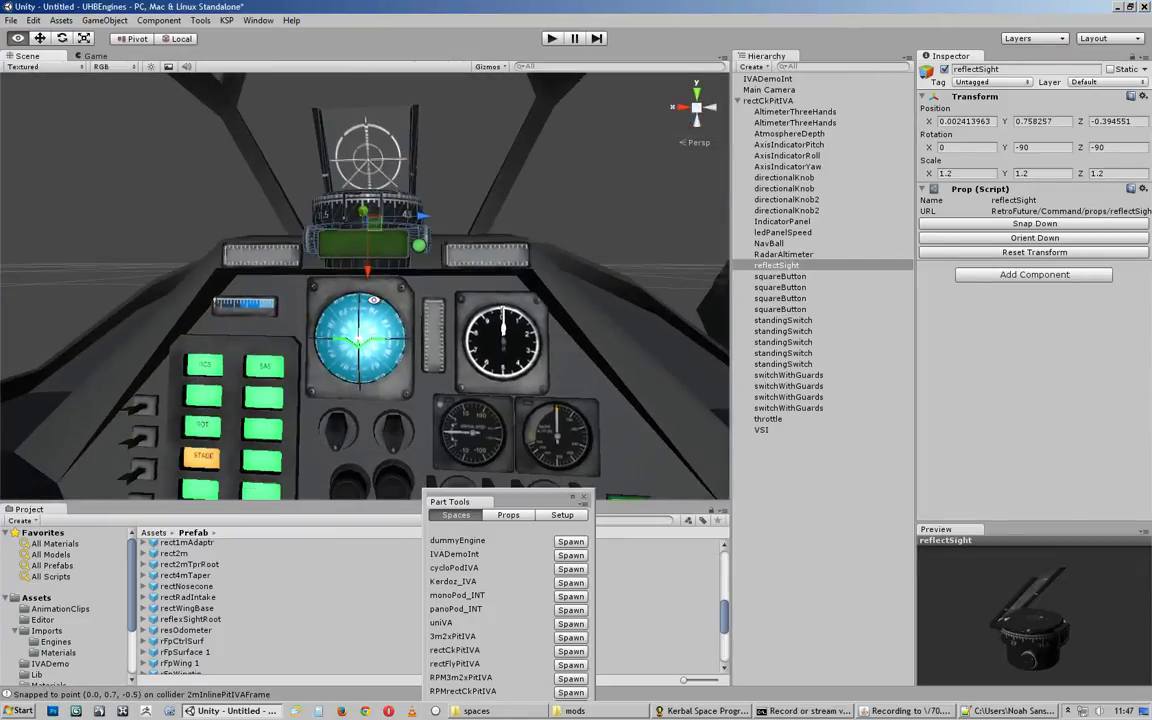
pyautogui.keyDown('alt'); pyautogui.moveTo(311, 198); pyautogui.dragTo(442, 282); pyautogui.keyUp('alt')
pyautogui.keyDown('alt'); pyautogui.moveTo(442, 282); pyautogui.dragTo(322, 280, button='right'); pyautogui.keyUp('alt')
pyautogui.click(493, 244)
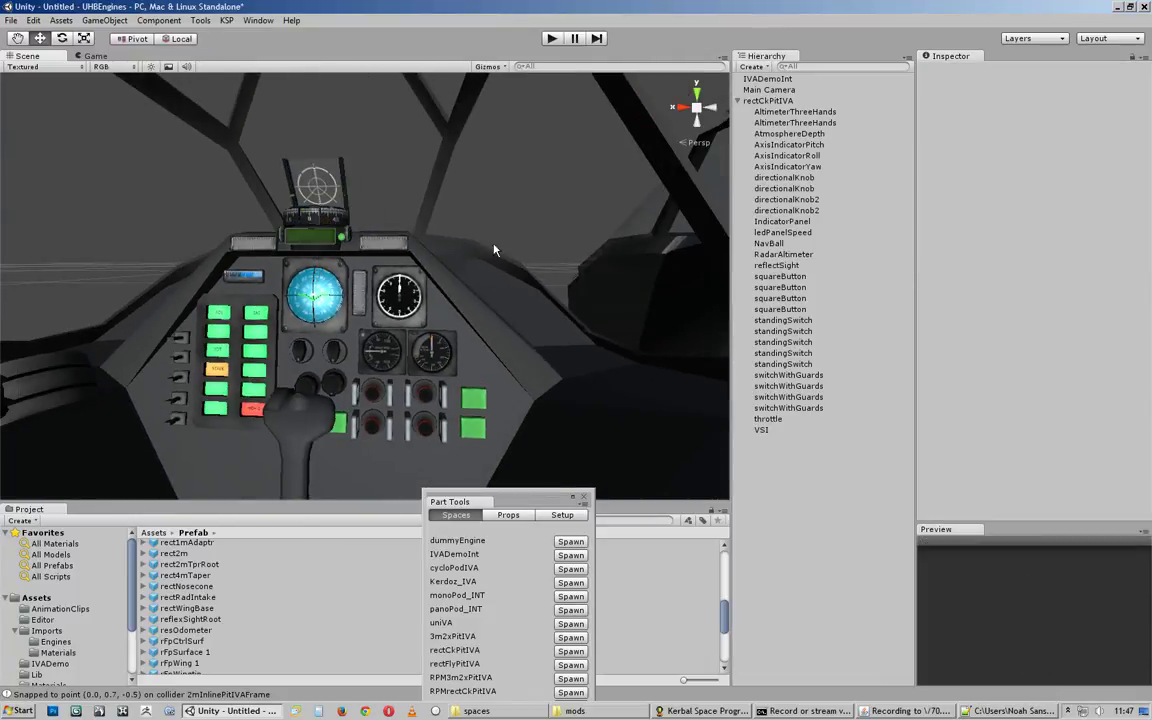
pyautogui.keyDown('alt'); pyautogui.moveTo(493, 244); pyautogui.dragTo(404, 222); pyautogui.keyUp('alt')
pyautogui.keyDown('alt'); pyautogui.moveTo(404, 222); pyautogui.dragTo(545, 232, button='right'); pyautogui.keyUp('alt')
pyautogui.keyDown('alt'); pyautogui.moveTo(545, 232); pyautogui.dragTo(418, 242); pyautogui.keyUp('alt')
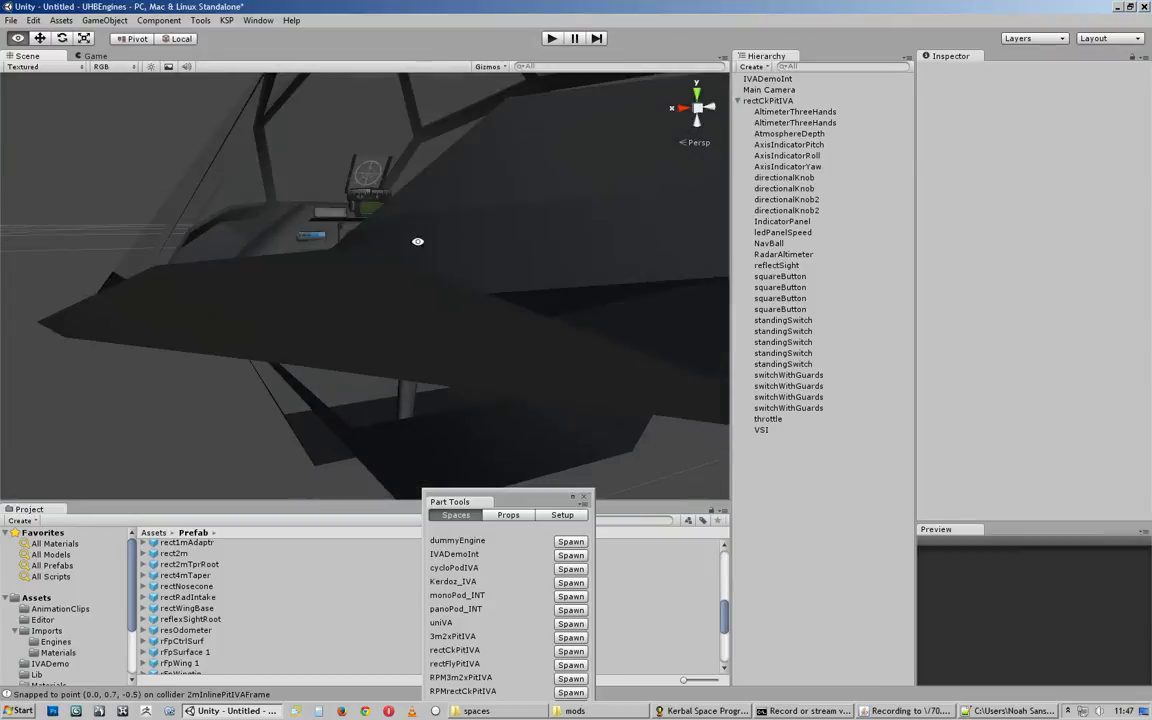
pyautogui.keyDown('alt'); pyautogui.moveTo(418, 242); pyautogui.dragTo(582, 256, button='right'); pyautogui.keyUp('alt')
pyautogui.keyDown('alt'); pyautogui.moveTo(582, 256); pyautogui.dragTo(335, 252); pyautogui.keyUp('alt')
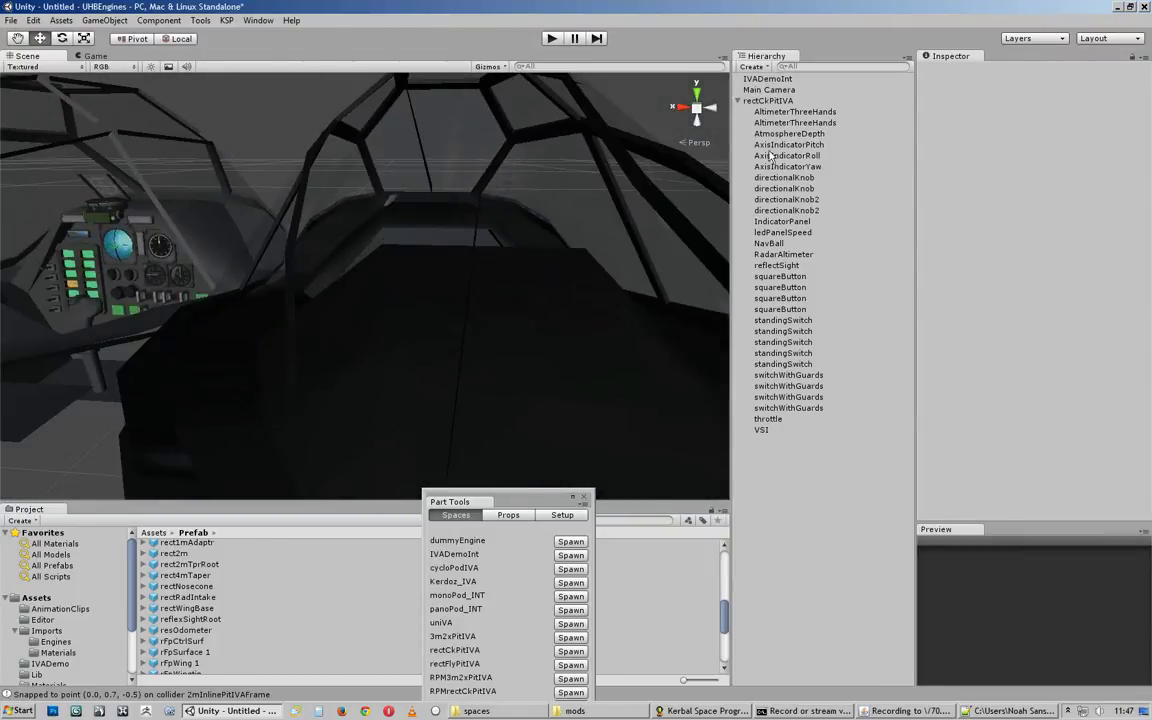
# Step: Duplicate all props of rectCkPitIVA, from AltimeterThreeHands to VSI, and reparent the copies to IVADemoInt
pyautogui.click(797, 112)
pyautogui.keyDown('shift'); pyautogui.click(783, 432); pyautogui.keyUp('shift')
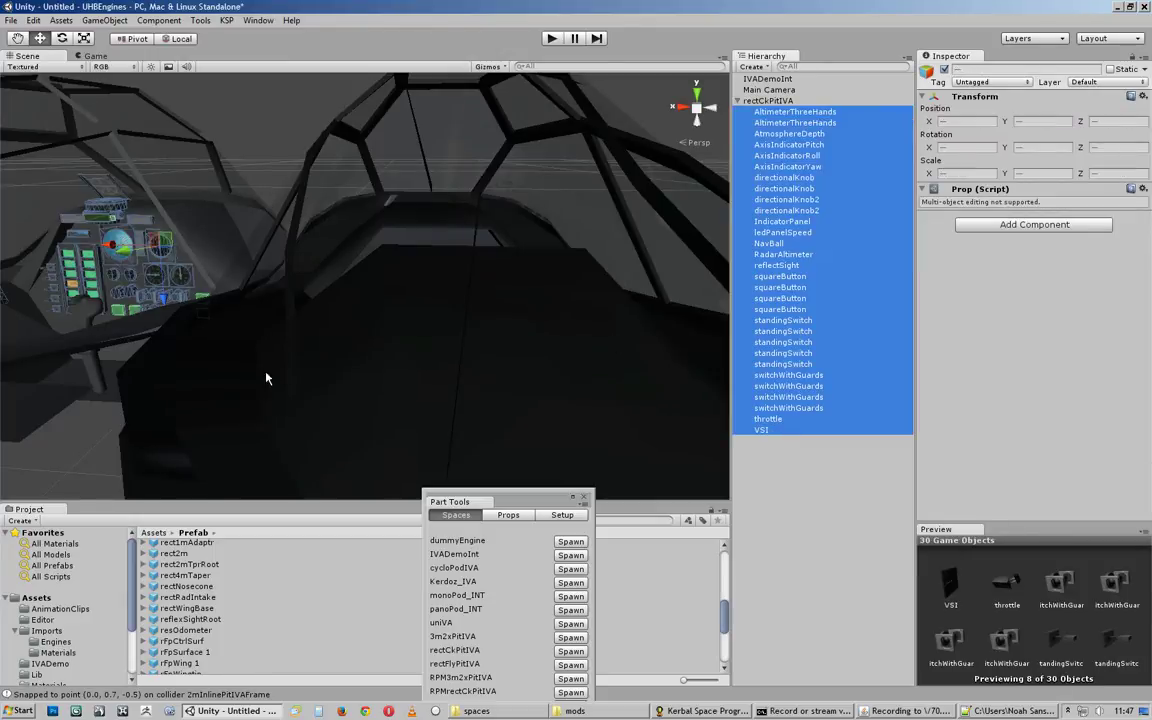
pyautogui.keyDown('alt'); pyautogui.moveTo(266, 378); pyautogui.dragTo(441, 290); pyautogui.keyUp('alt')
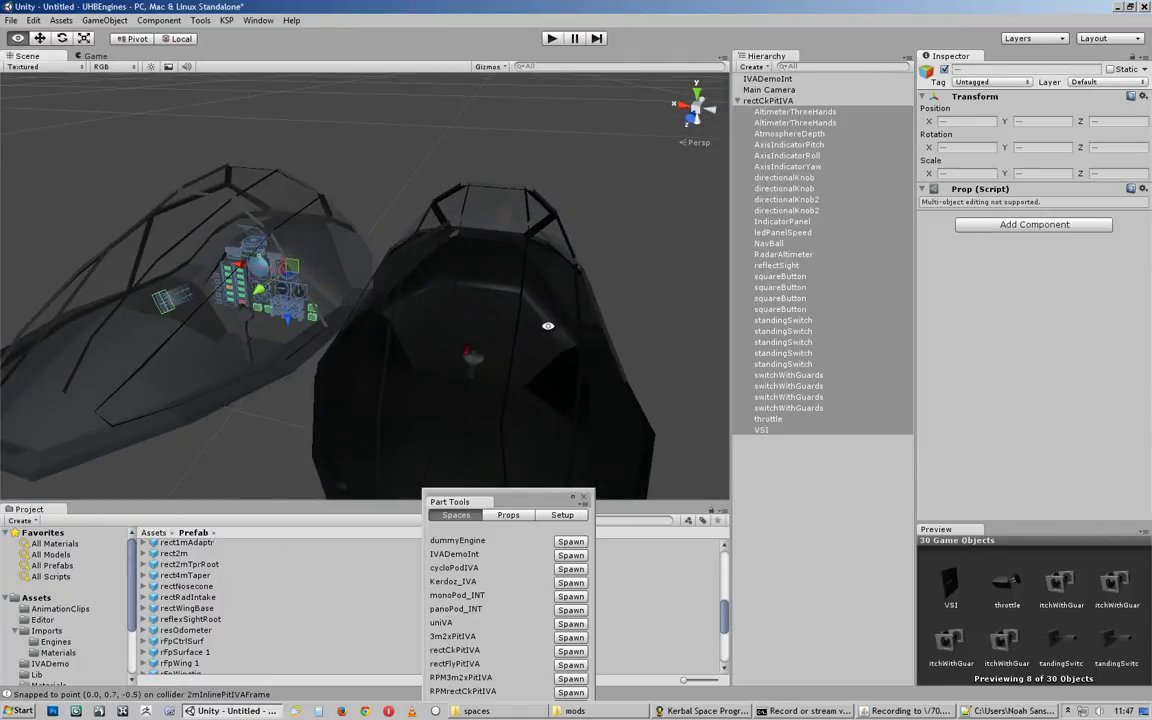
pyautogui.keyDown('alt'); pyautogui.moveTo(548, 326); pyautogui.dragTo(545, 291); pyautogui.keyUp('alt')
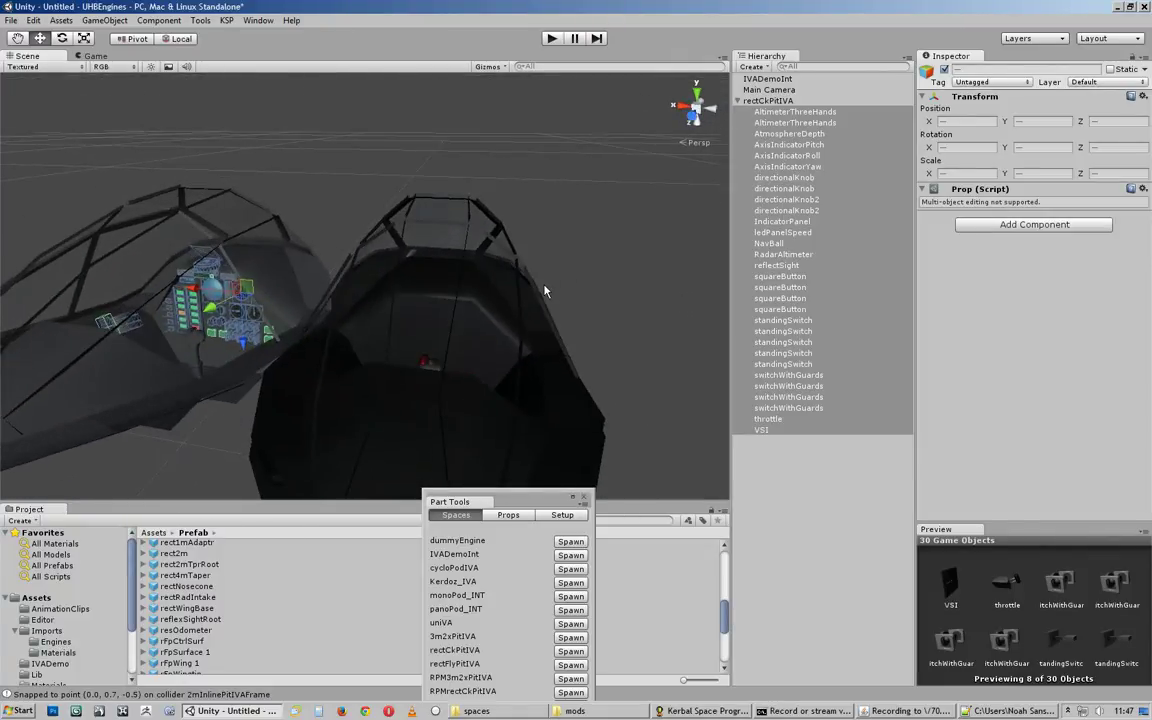
pyautogui.hotkey('ctrl', 'd')
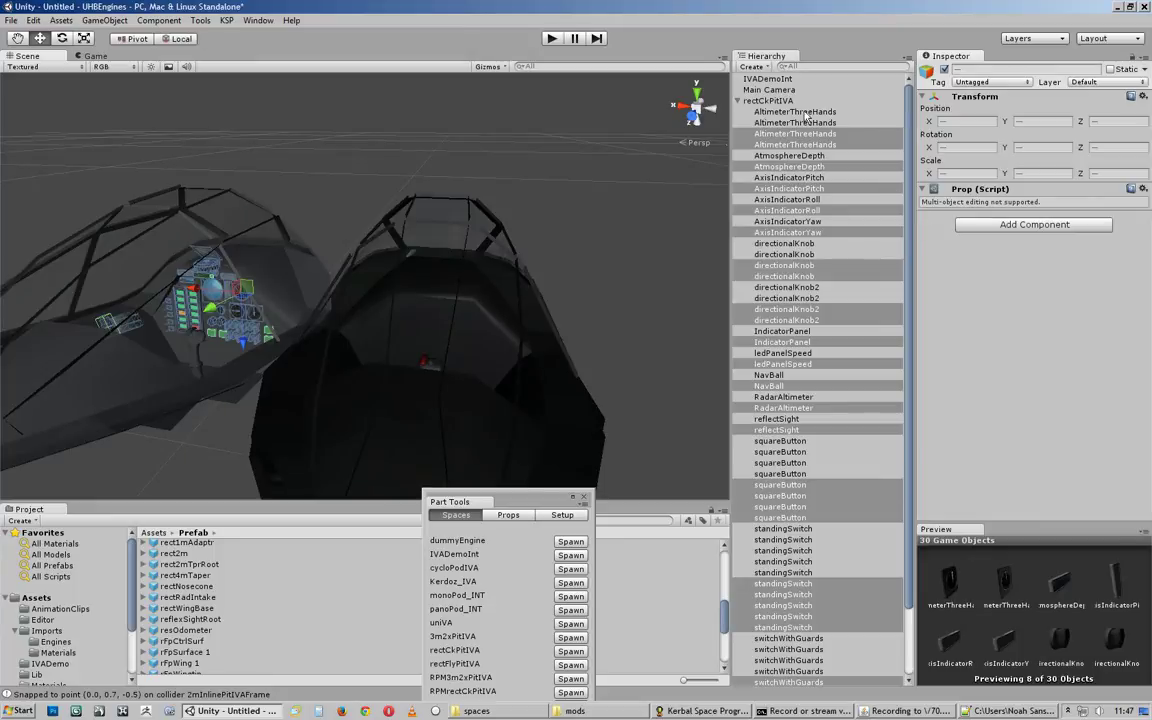
pyautogui.moveTo(810, 150); pyautogui.dragTo(828, 82)
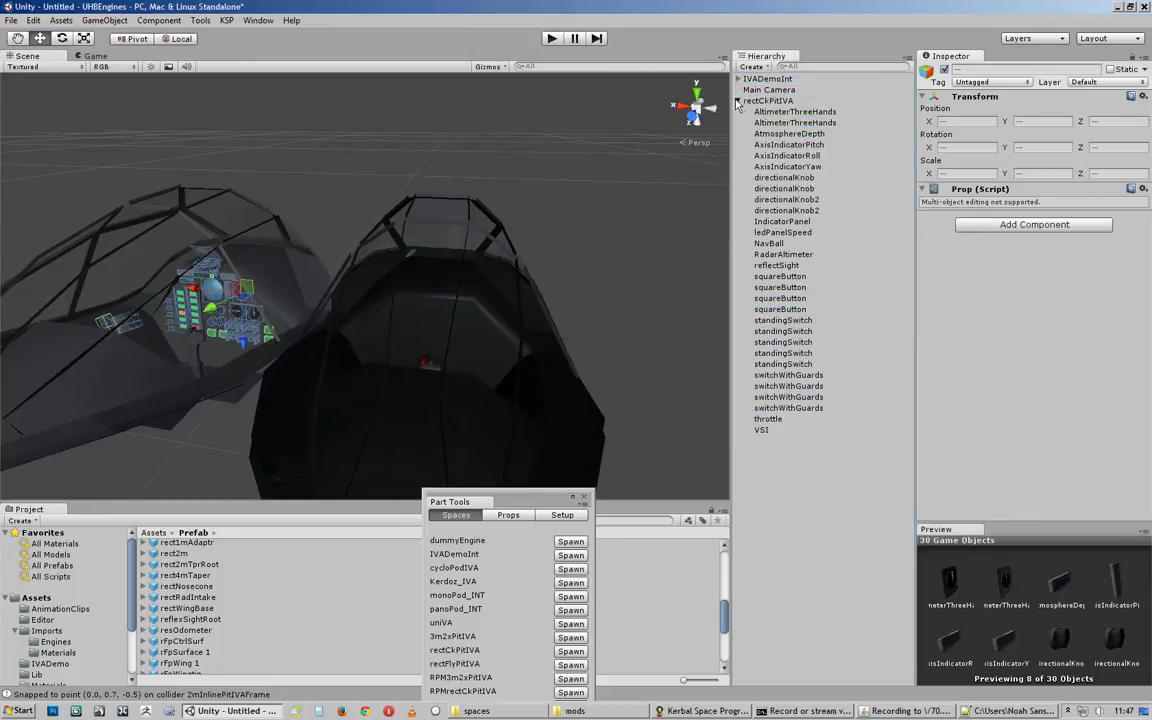
# Step: Collapse rectCkPitIVA and expand IVADemoInt to review its child props and Internal Space settings
pyautogui.click(738, 101)
pyautogui.click(738, 78)
pyautogui.click(764, 80)
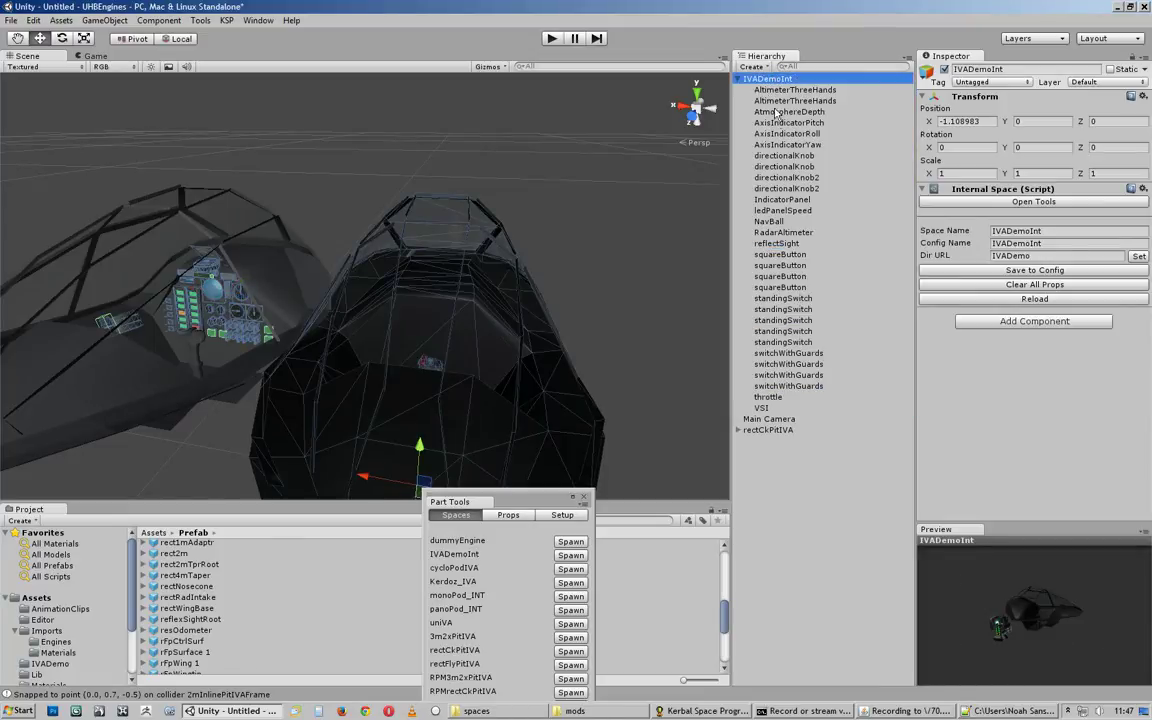
# Step: Delete the rectCkPitIVA internal space from the scene
pyautogui.click(815, 427)
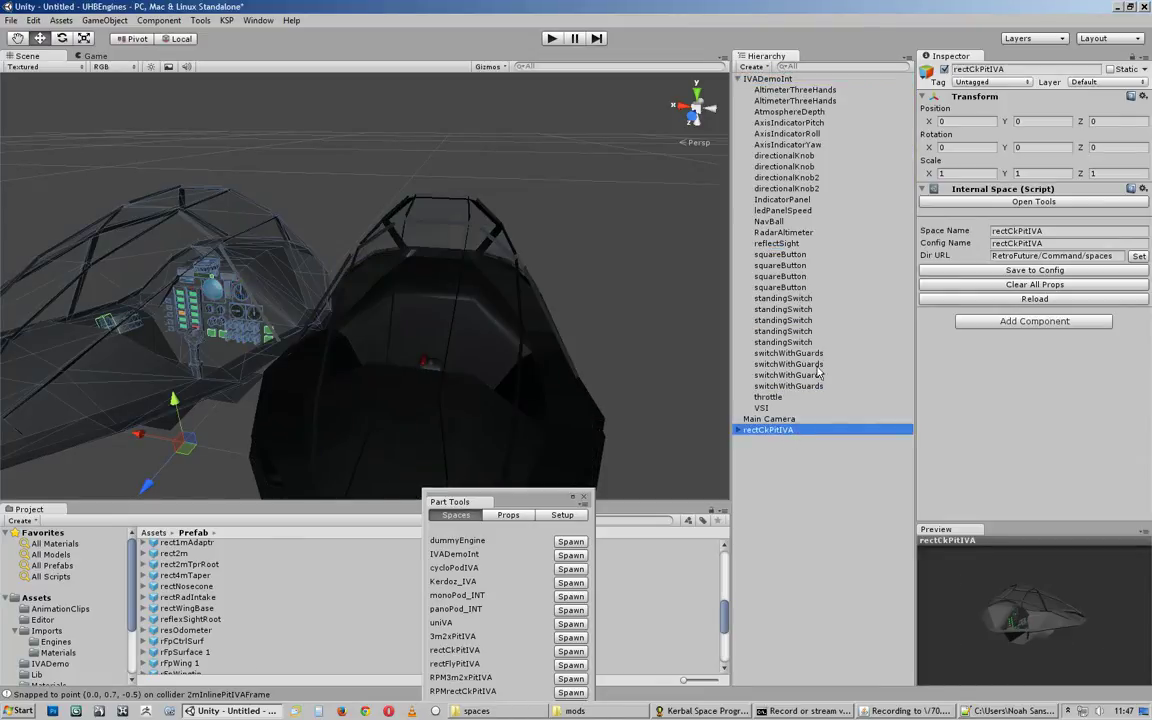
pyautogui.click(779, 449)
pyautogui.moveTo(776, 430); pyautogui.dragTo(789, 416)
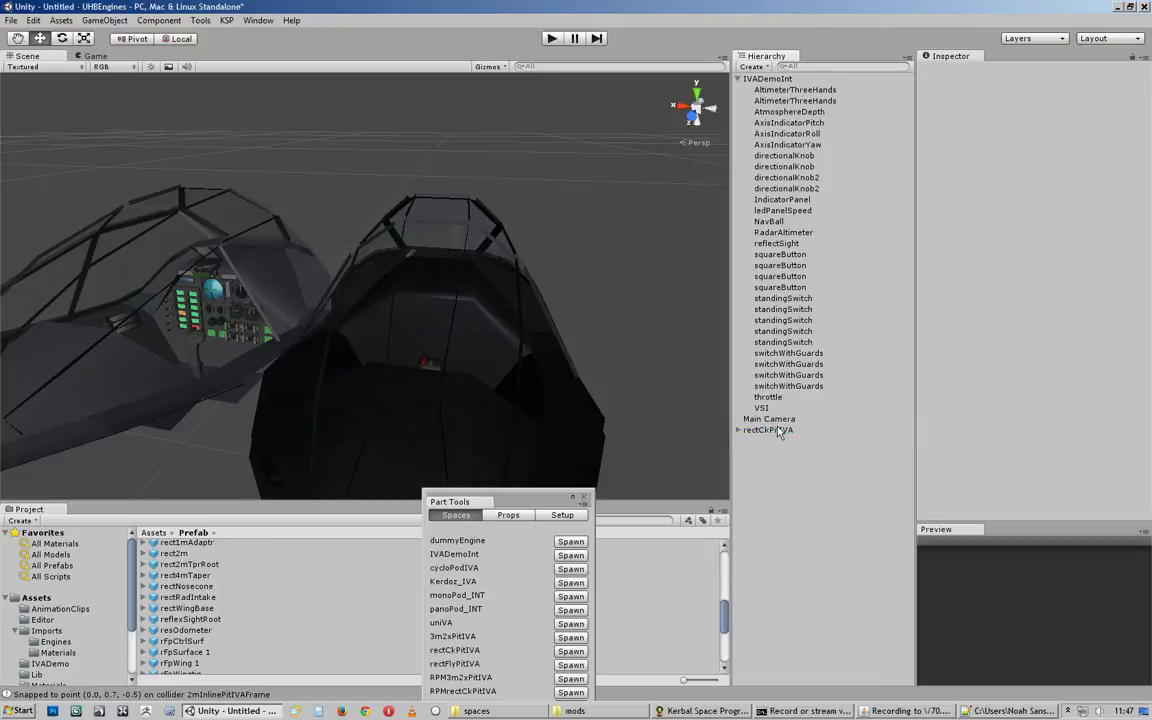
pyautogui.click(790, 430)
pyautogui.press('Delete')
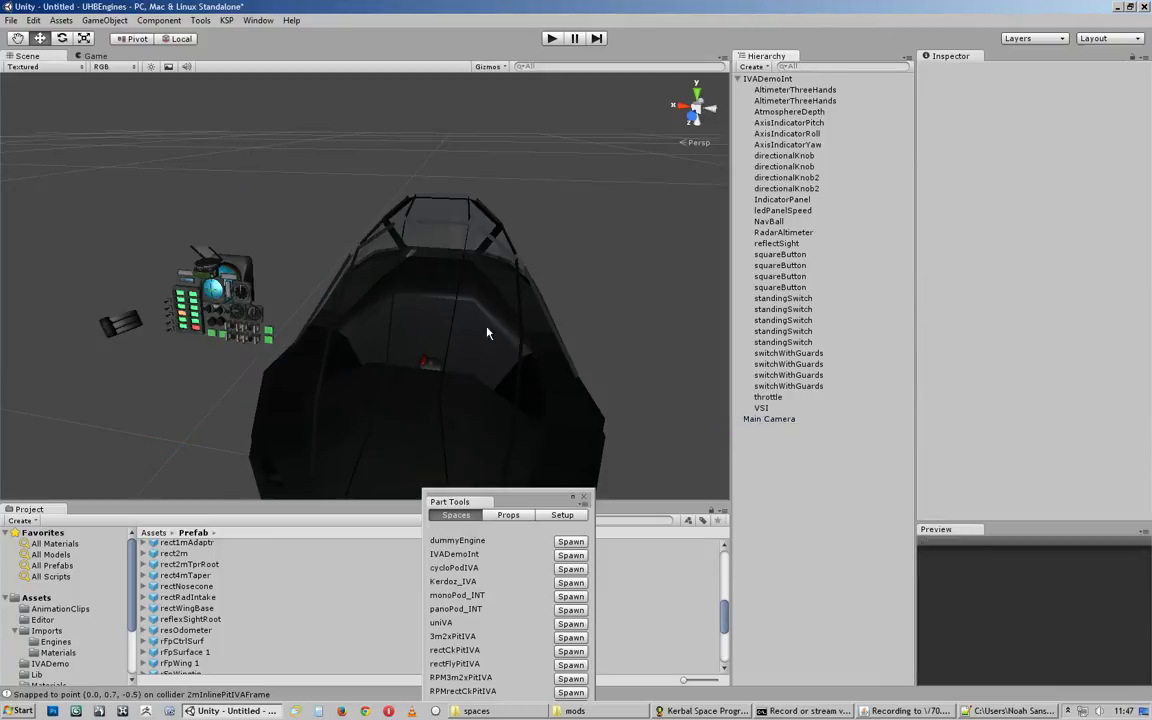
# Step: Select all props under IVADemoInt, deselect them, and examine their placement relative to the empty cockpit
pyautogui.click(778, 92)
pyautogui.keyDown('shift'); pyautogui.click(790, 408); pyautogui.keyUp('shift')
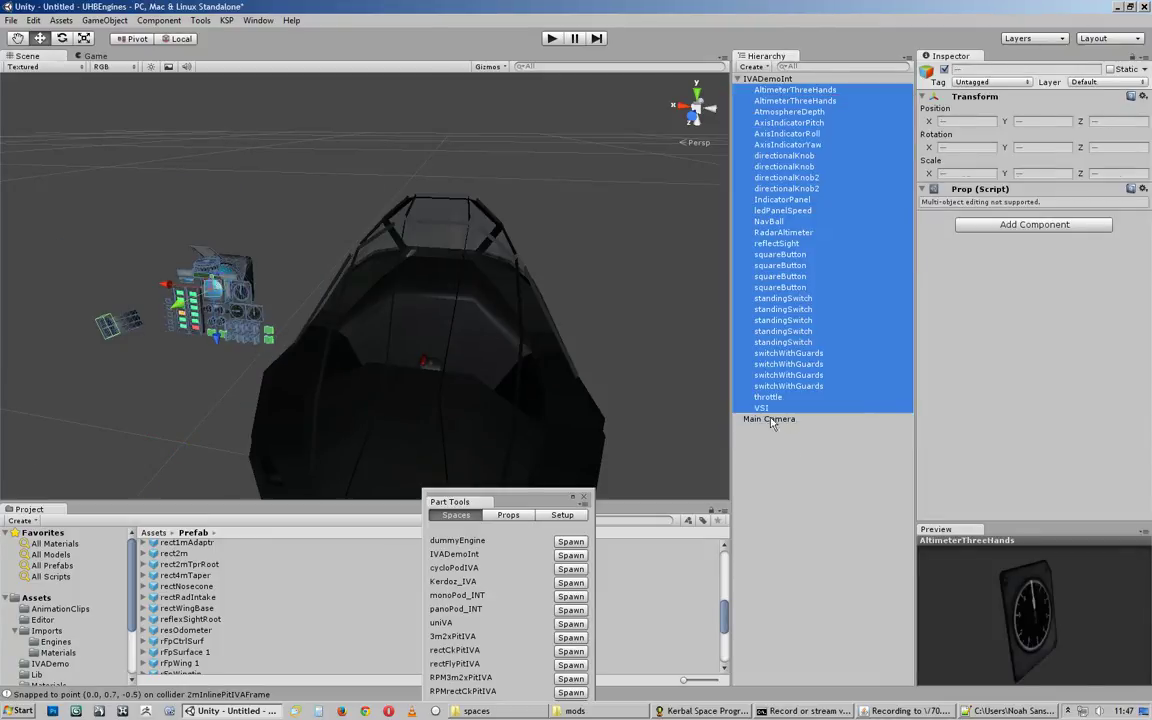
pyautogui.keyDown('alt'); pyautogui.moveTo(437, 321); pyautogui.dragTo(293, 331); pyautogui.keyUp('alt')
pyautogui.click(597, 260)
pyautogui.keyDown('alt'); pyautogui.moveTo(492, 283); pyautogui.dragTo(443, 323); pyautogui.keyUp('alt')
pyautogui.keyDown('alt'); pyautogui.moveTo(261, 260); pyautogui.dragTo(327, 239); pyautogui.keyUp('alt')
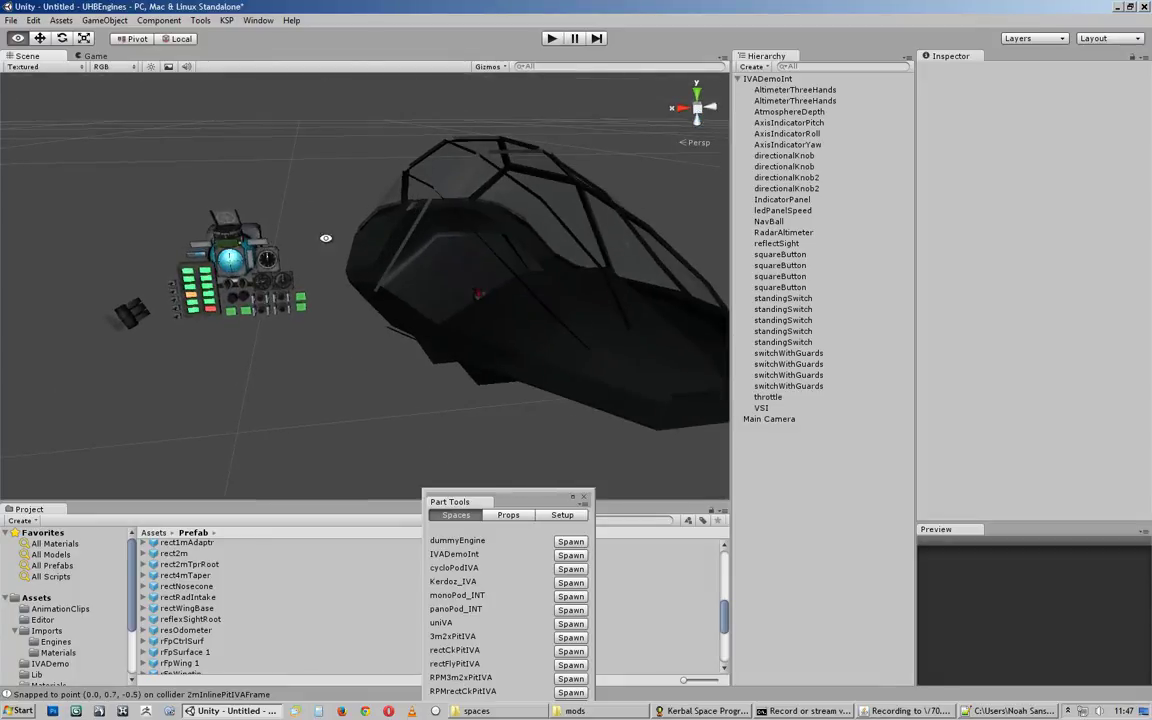
pyautogui.keyDown('alt'); pyautogui.moveTo(591, 186); pyautogui.dragTo(496, 300); pyautogui.keyUp('alt')
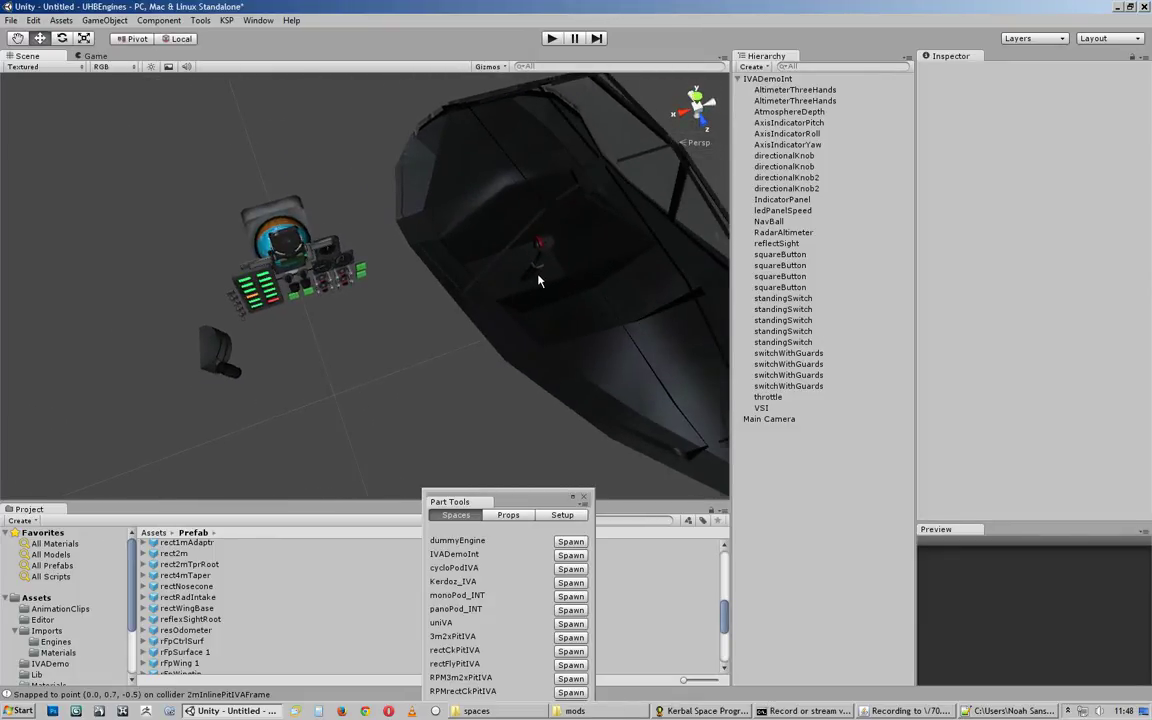
# Step: Select the IVADemoInt internal space and save its prop layout to the existing config
pyautogui.moveTo(538, 280); pyautogui.dragTo(503, 273, button='middle')
pyautogui.click(768, 79)
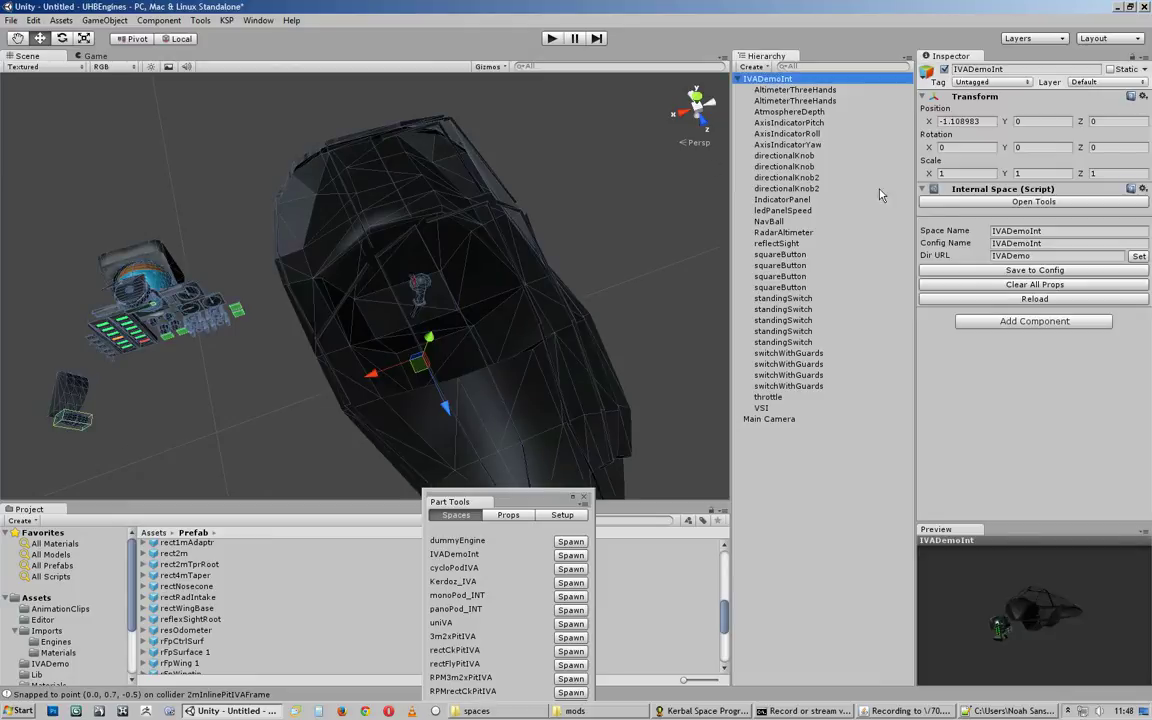
pyautogui.keyDown('alt'); pyautogui.moveTo(518, 300); pyautogui.dragTo(504, 323); pyautogui.keyUp('alt')
pyautogui.moveTo(392, 384); pyautogui.dragTo(476, 339, button='middle')
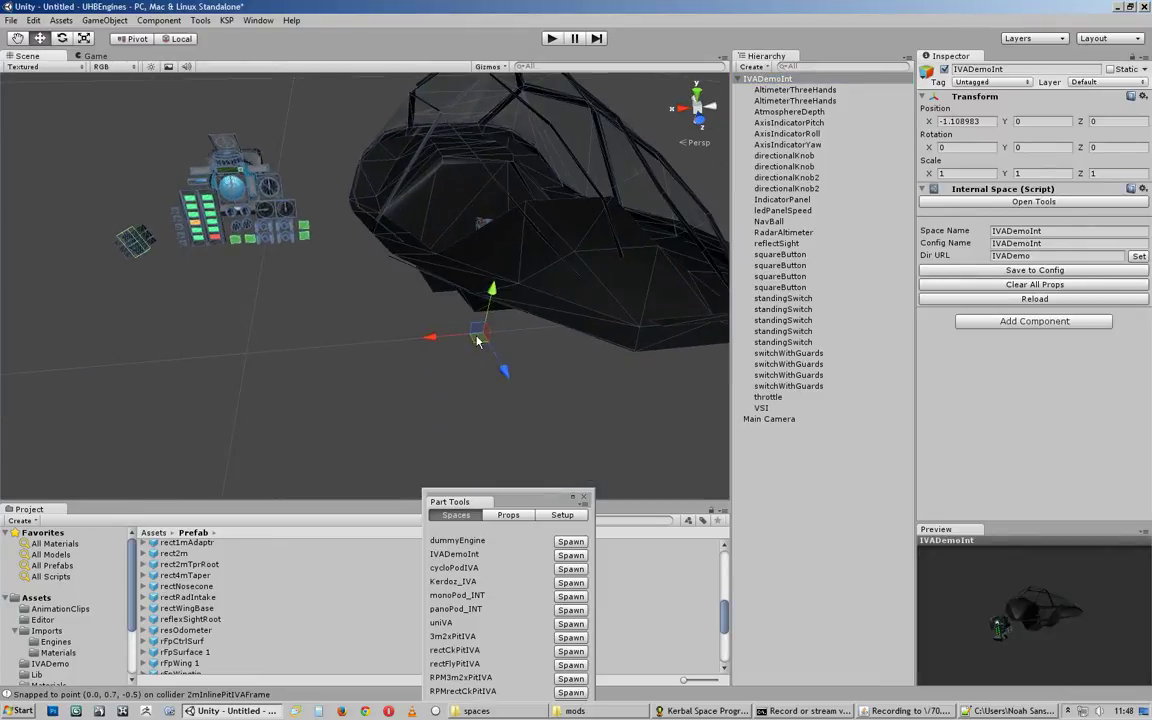
pyautogui.keyDown('alt'); pyautogui.moveTo(476, 341); pyautogui.dragTo(702, 268); pyautogui.keyUp('alt')
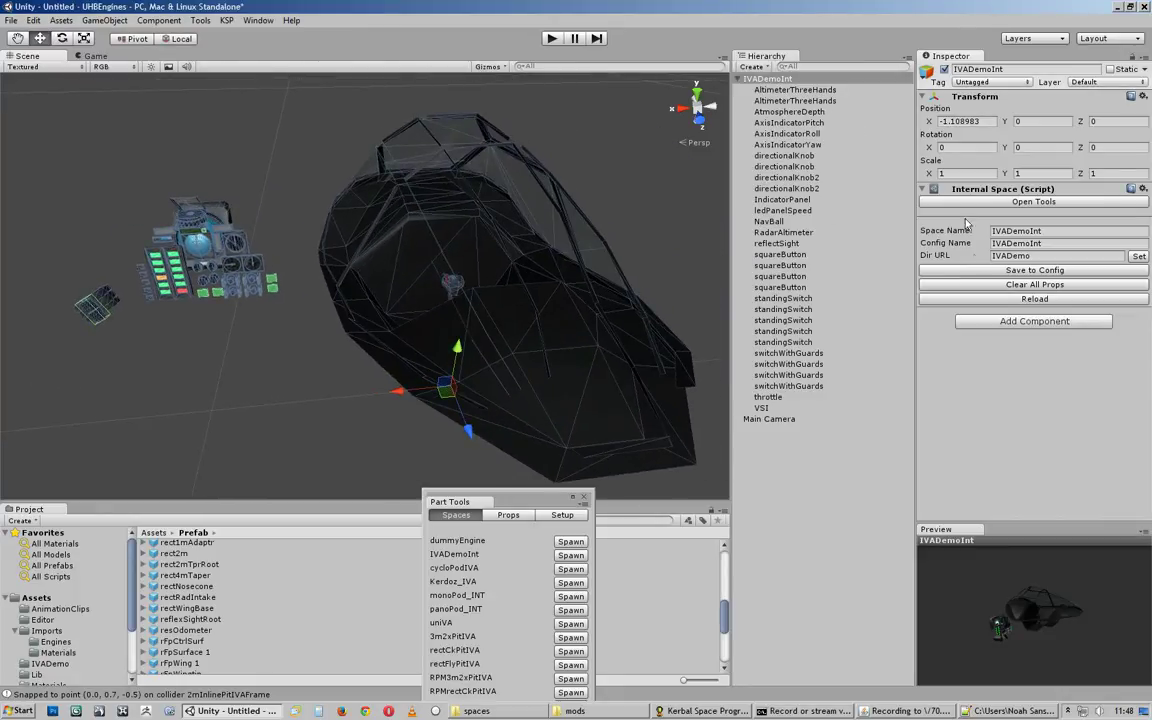
pyautogui.moveTo(257, 229); pyautogui.dragTo(372, 242, button='middle')
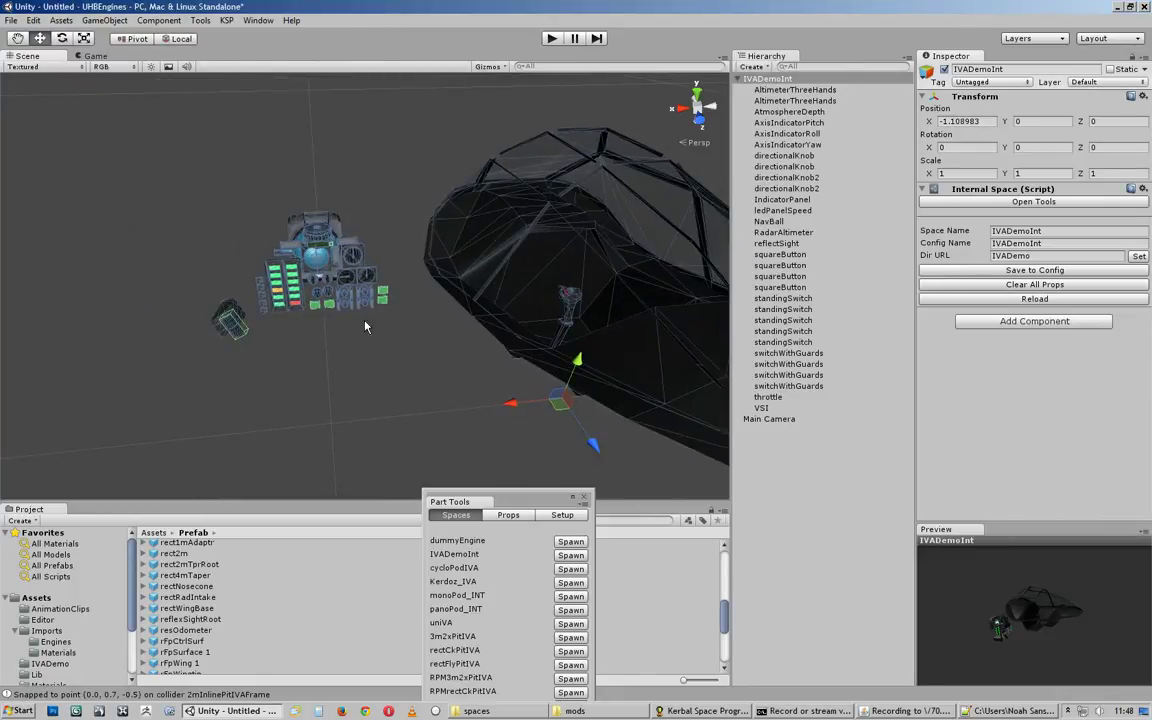
pyautogui.moveTo(365, 321); pyautogui.dragTo(289, 315, button='middle')
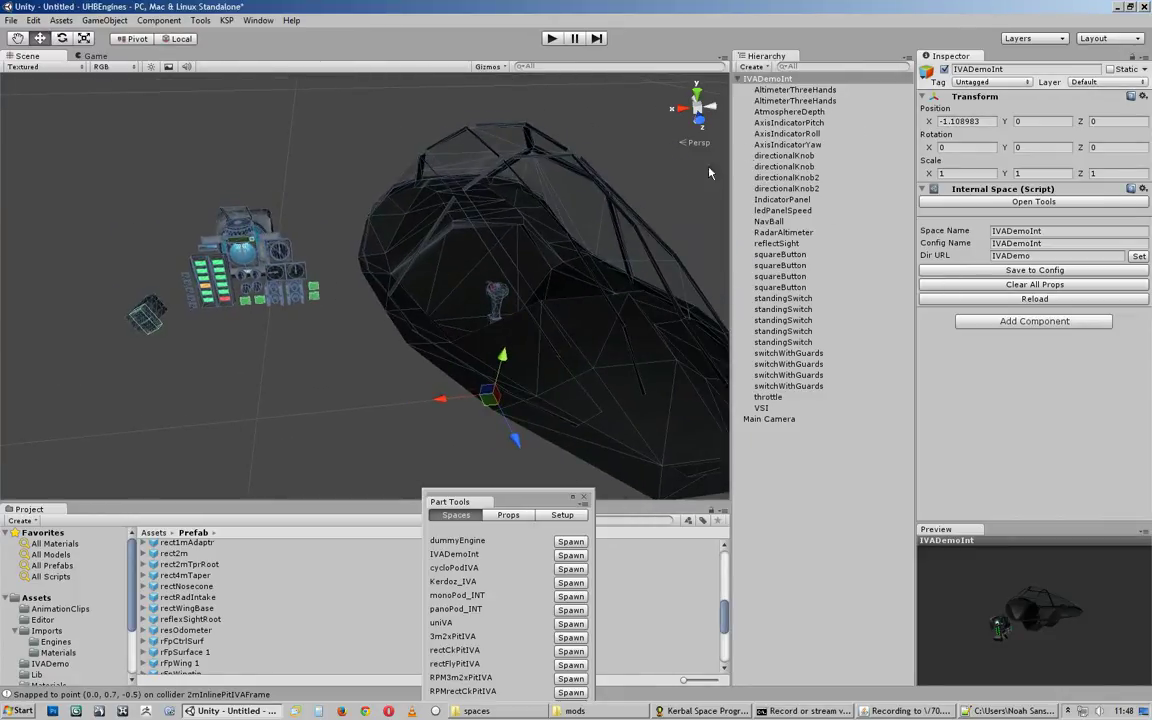
pyautogui.click(1022, 274)
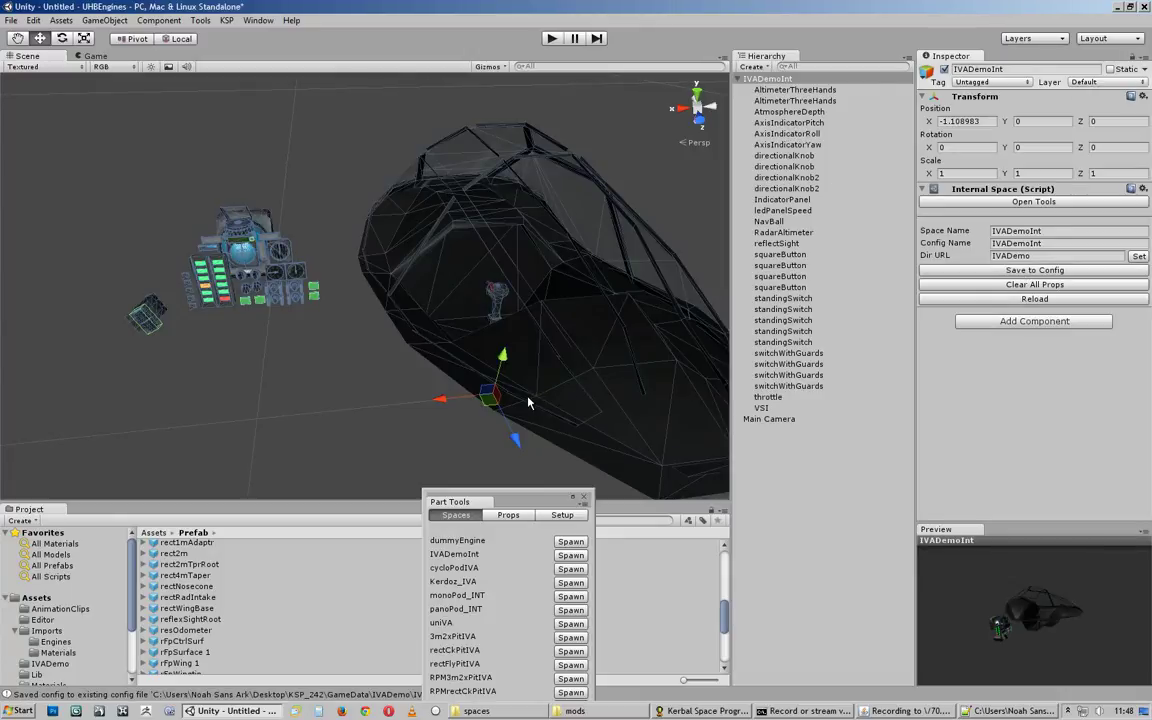
pyautogui.click(968, 271)
pyautogui.keyDown('alt'); pyautogui.moveTo(283, 374); pyautogui.dragTo(426, 340); pyautogui.keyUp('alt')
pyautogui.moveTo(426, 340); pyautogui.dragTo(454, 388, button='middle')
pyautogui.keyDown('alt'); pyautogui.moveTo(454, 388); pyautogui.dragTo(345, 393); pyautogui.keyUp('alt')
pyautogui.moveTo(345, 393); pyautogui.dragTo(160, 345, button='middle')
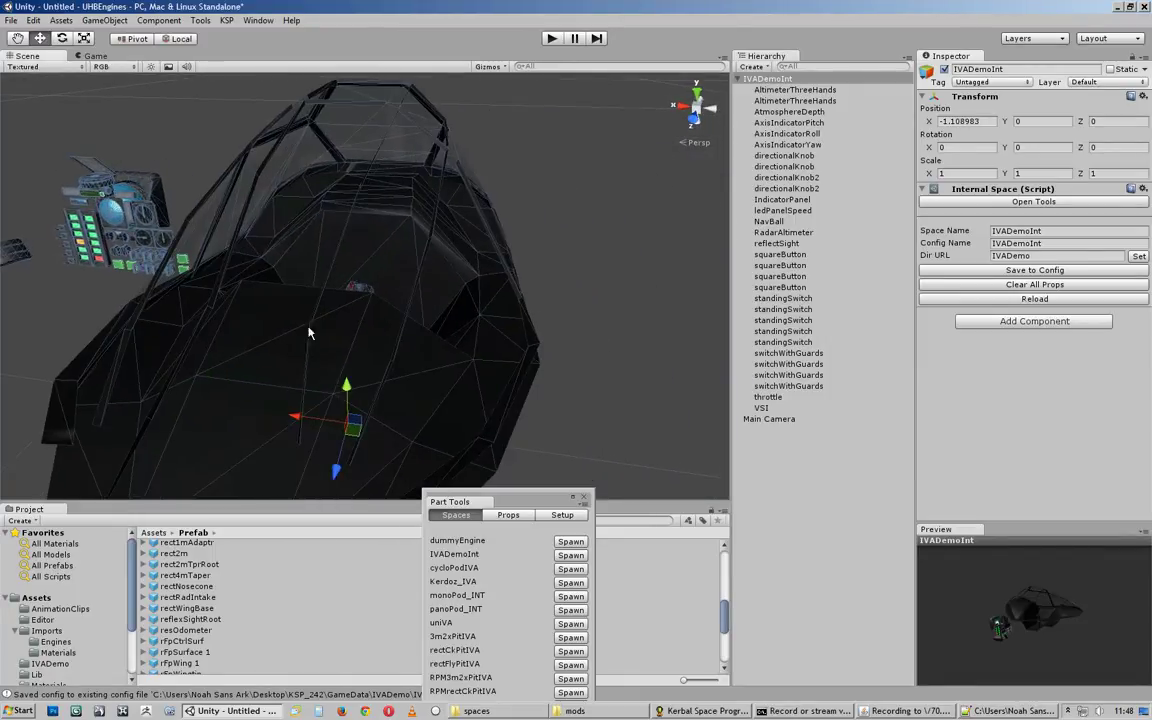
pyautogui.moveTo(322, 392); pyautogui.dragTo(430, 310, button='right')
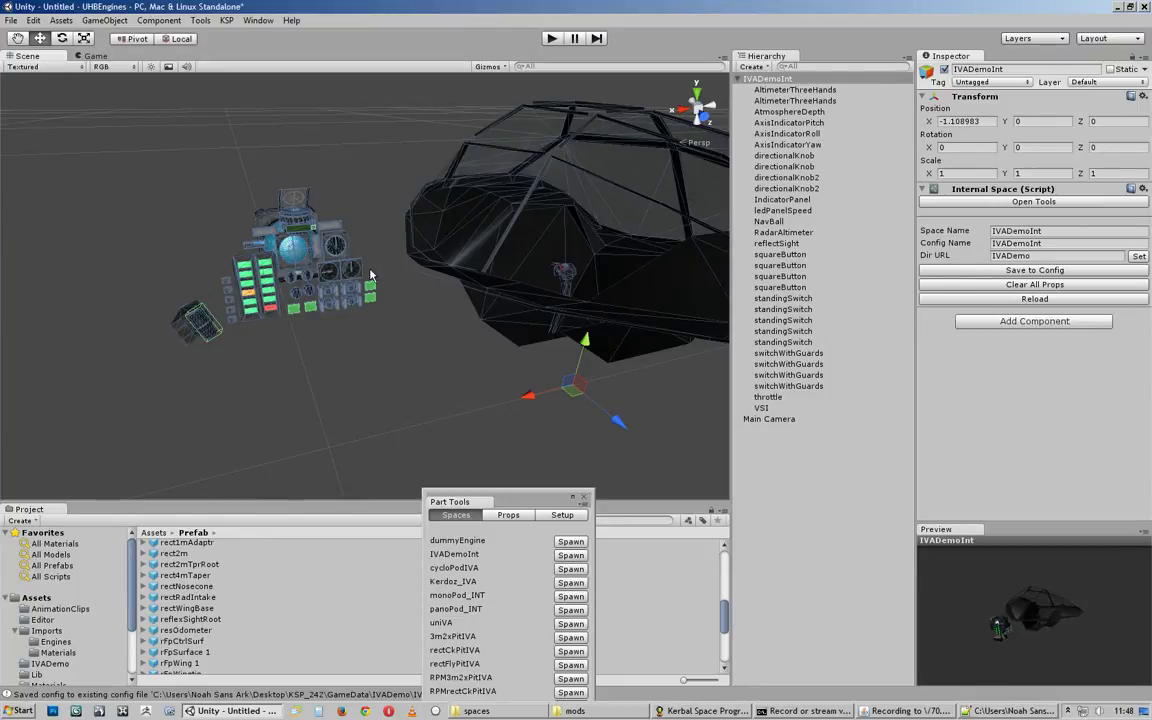
# Step: Switch to Kerbal Space Program, return to the space center and reload the ModuleManager database
pyautogui.click(729, 710)
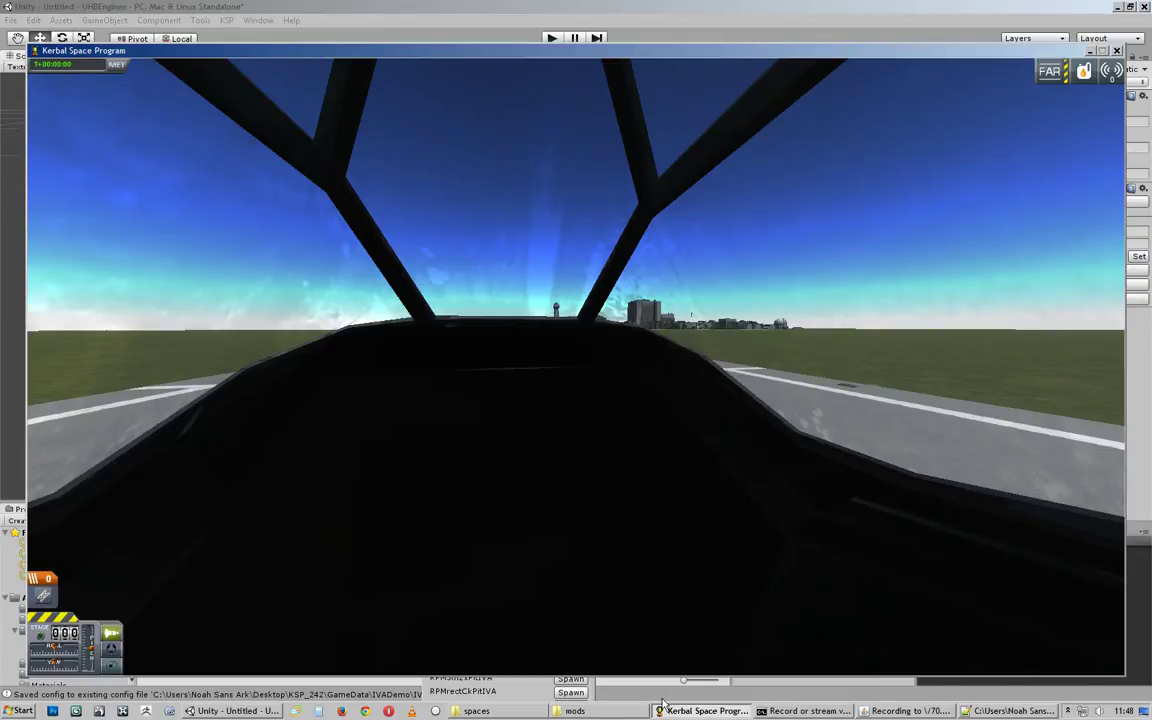
pyautogui.press('Escape')
pyautogui.click(577, 373)
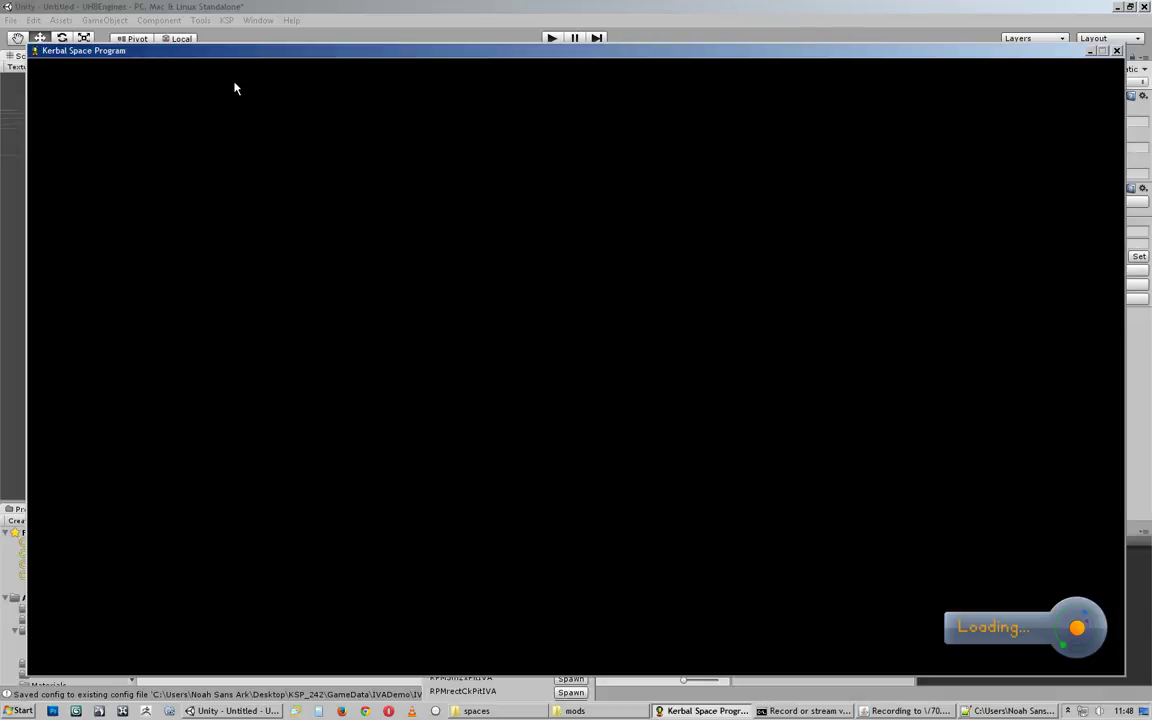
pyautogui.hotkey('alt', 'F11')
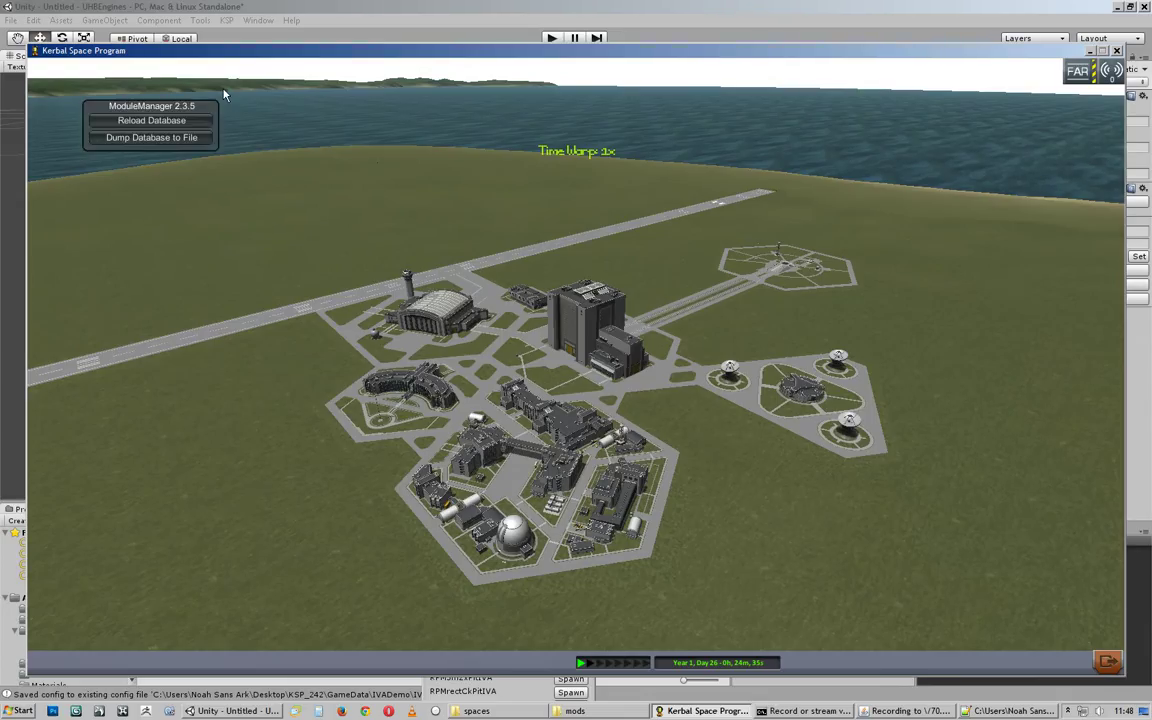
pyautogui.click(130, 121)
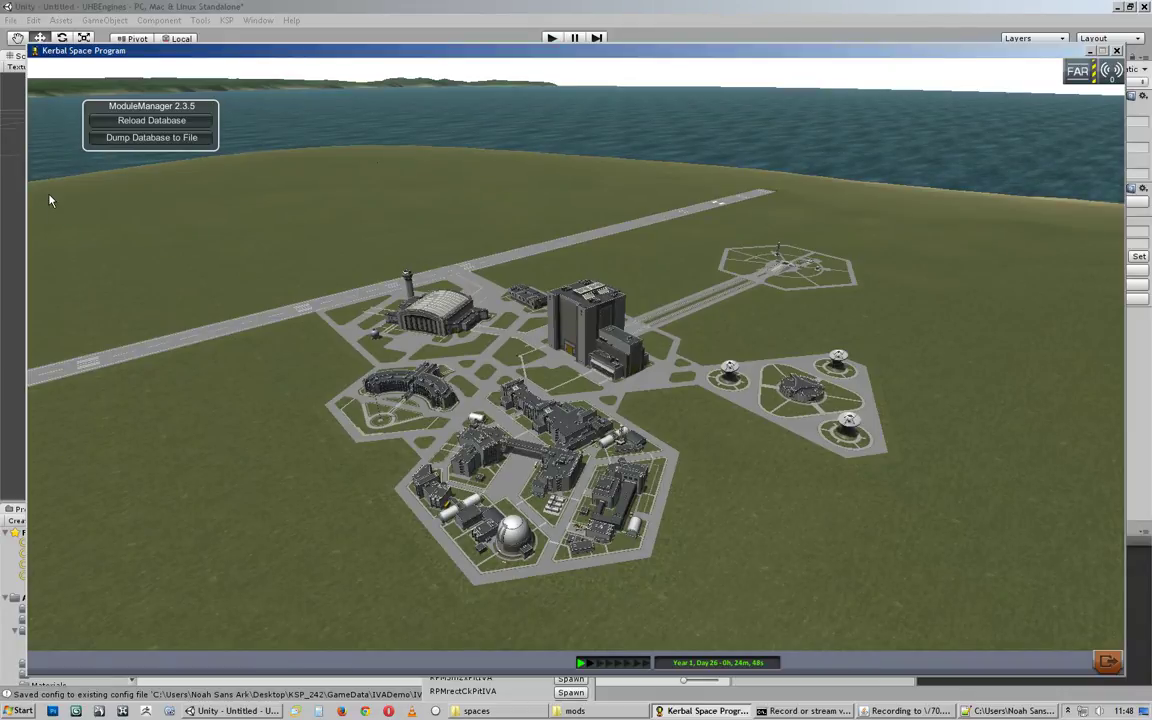
# Step: Go to Untitled Space Craft on the runway and examine the prop placement from its IVA view
pyautogui.click(166, 340)
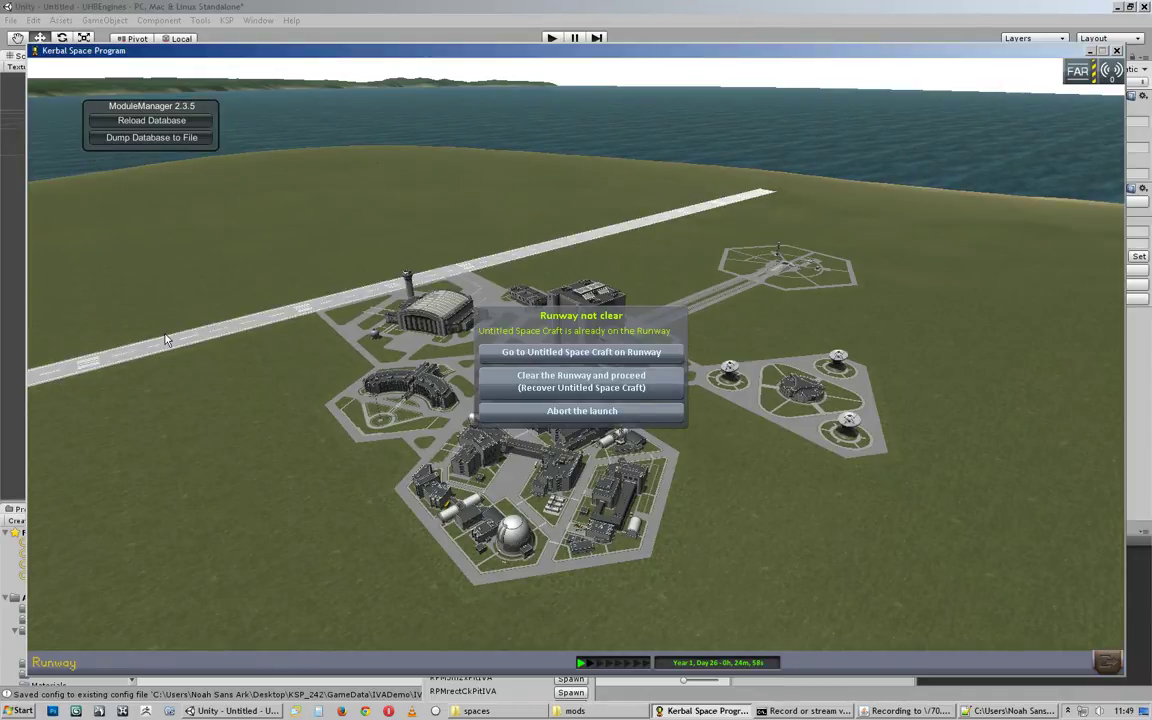
pyautogui.click(549, 352)
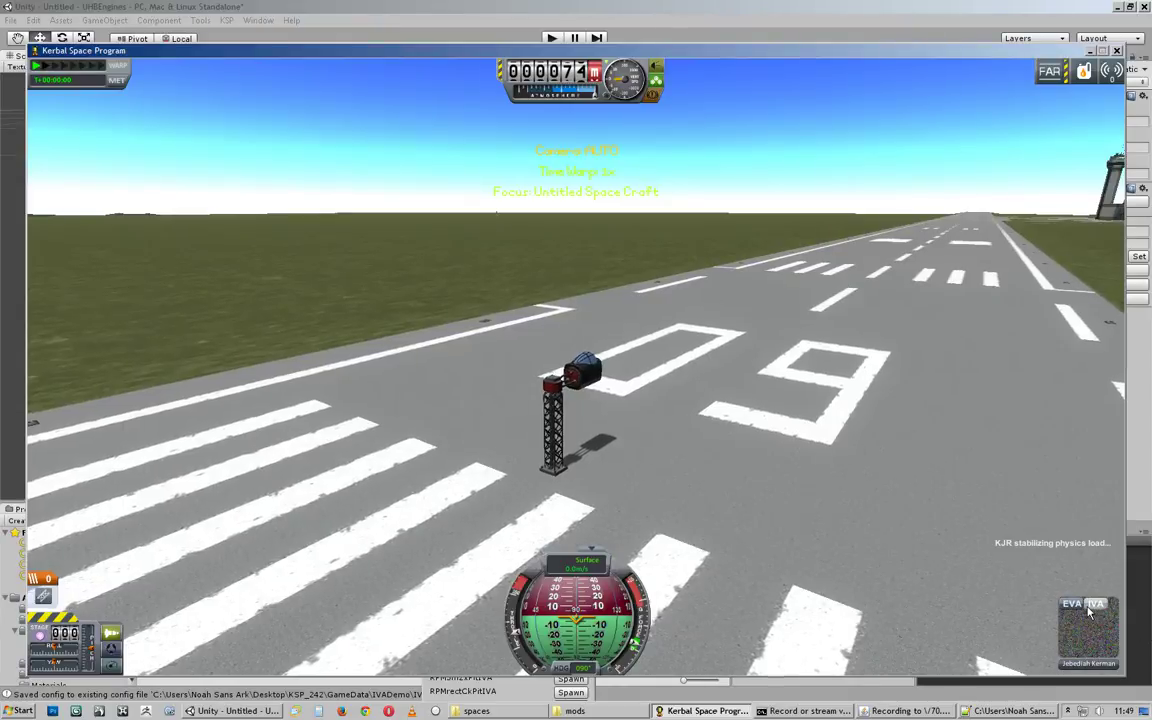
pyautogui.press('c')
pyautogui.moveTo(700, 365); pyautogui.dragTo(576, 365, button='right')
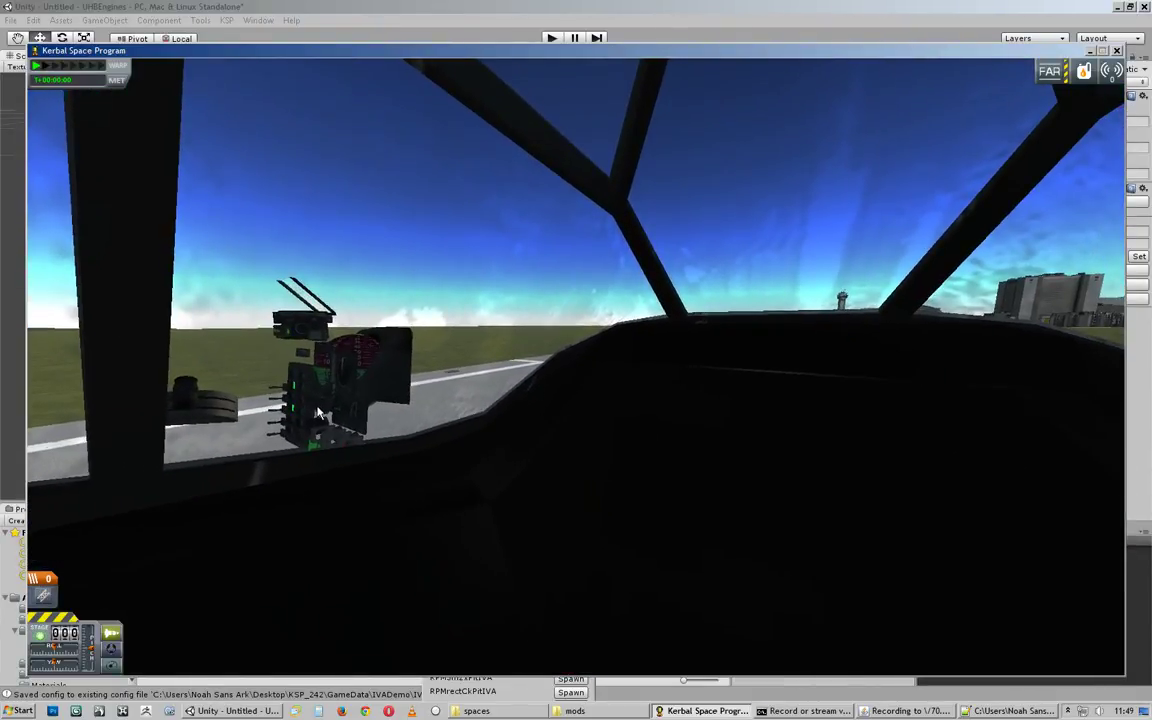
pyautogui.moveTo(310, 437); pyautogui.dragTo(385, 438, button='right')
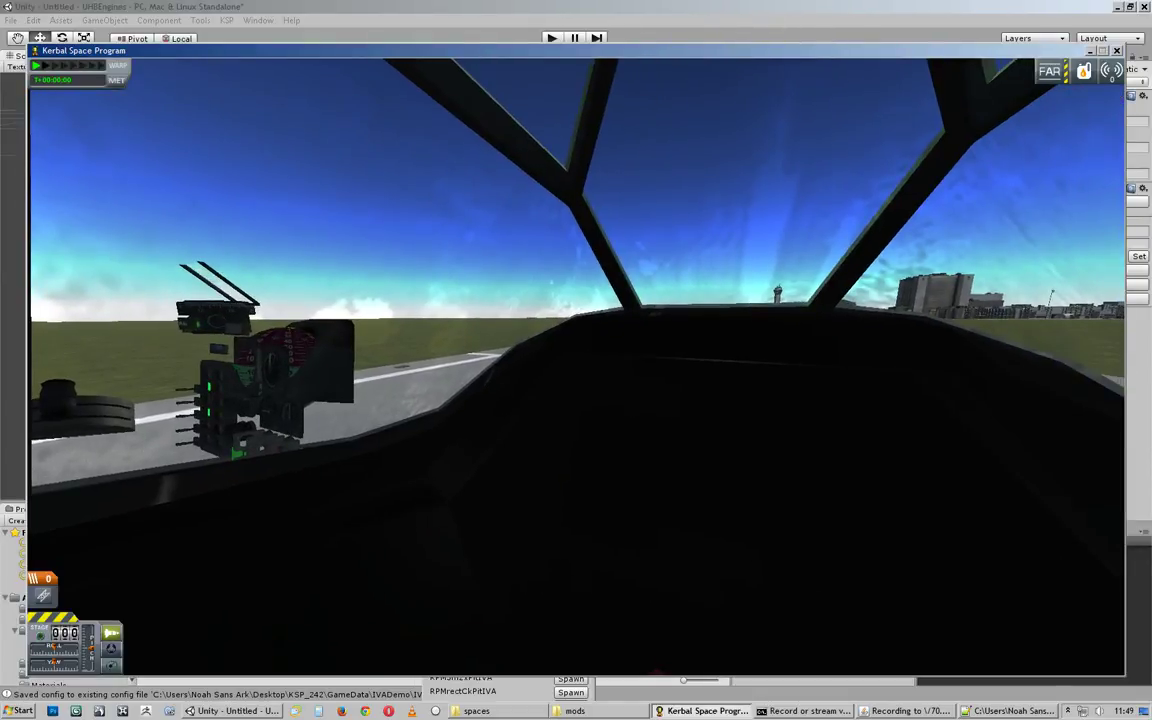
pyautogui.moveTo(676, 365); pyautogui.dragTo(640, 384, button='right')
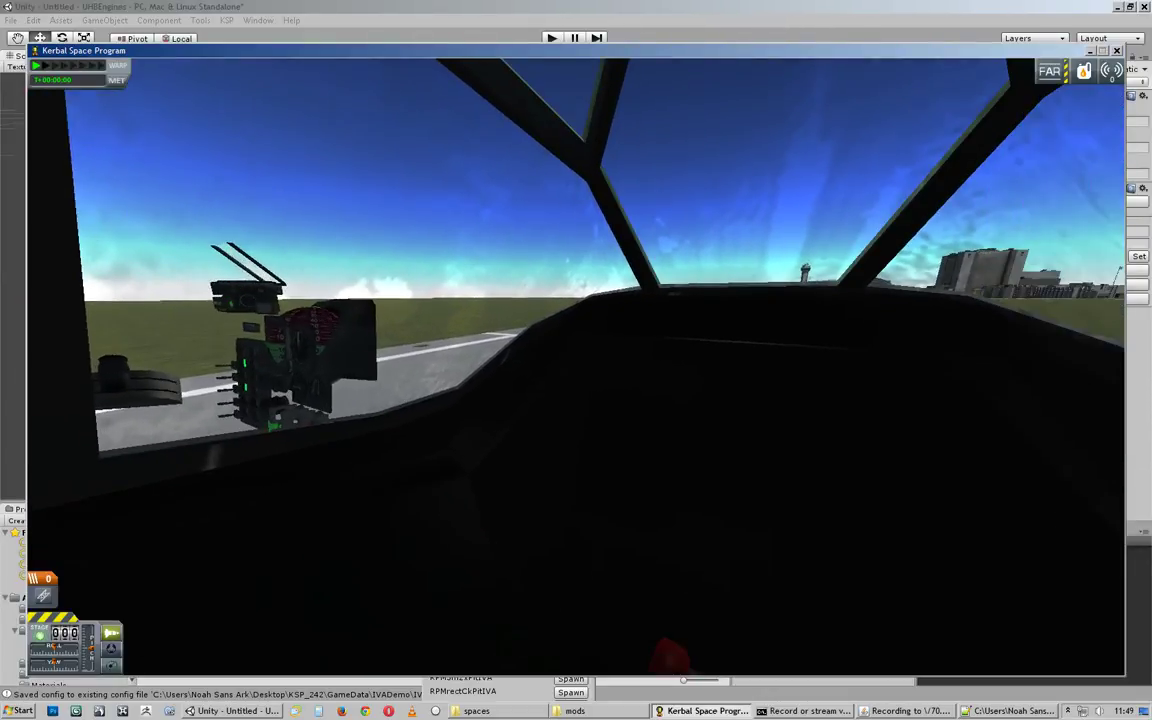
# Step: Switch back to Unity and examine the instrument props' position relative to the IVADemoInt cockpit
pyautogui.click(236, 713)
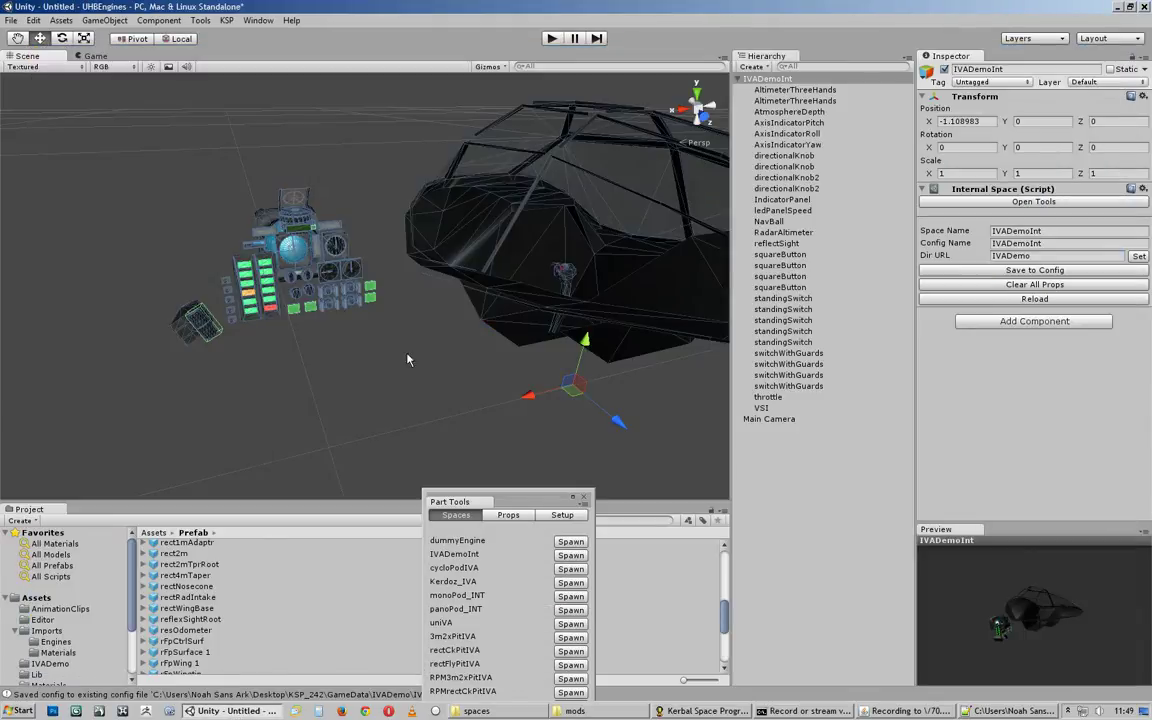
pyautogui.keyDown('alt'); pyautogui.moveTo(408, 358); pyautogui.dragTo(290, 365); pyautogui.keyUp('alt')
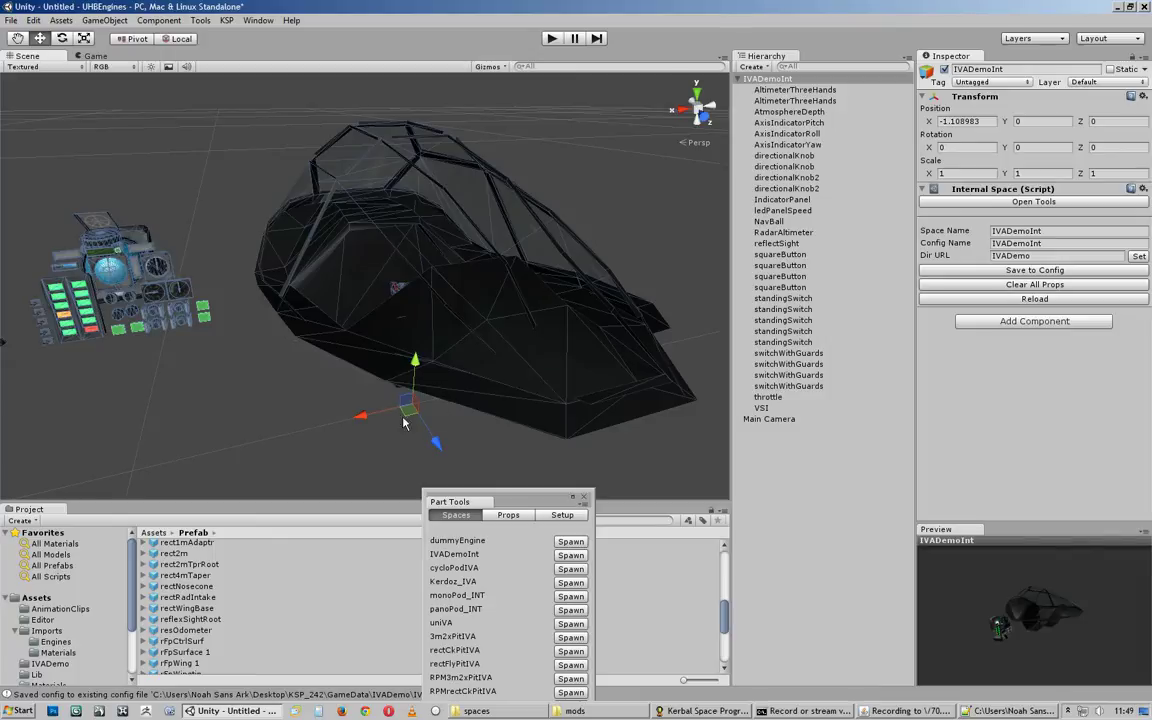
pyautogui.keyDown('alt'); pyautogui.moveTo(404, 423); pyautogui.dragTo(400, 319); pyautogui.keyUp('alt')
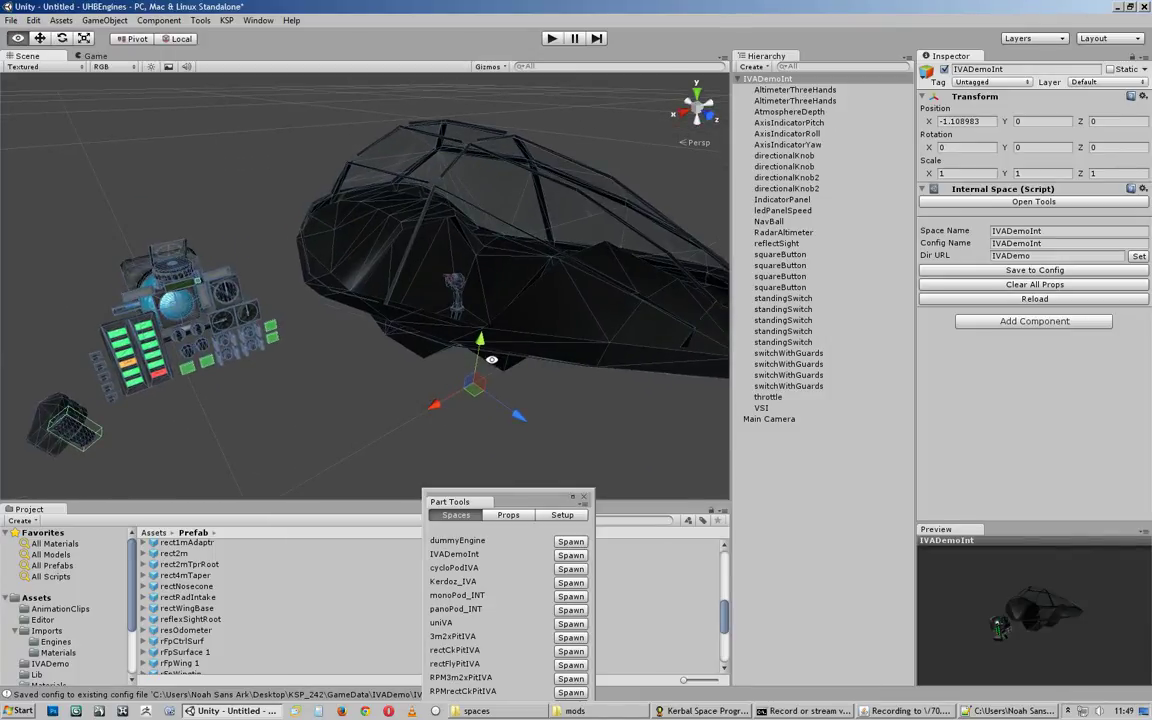
pyautogui.keyDown('alt'); pyautogui.moveTo(491, 359); pyautogui.dragTo(426, 311); pyautogui.keyUp('alt')
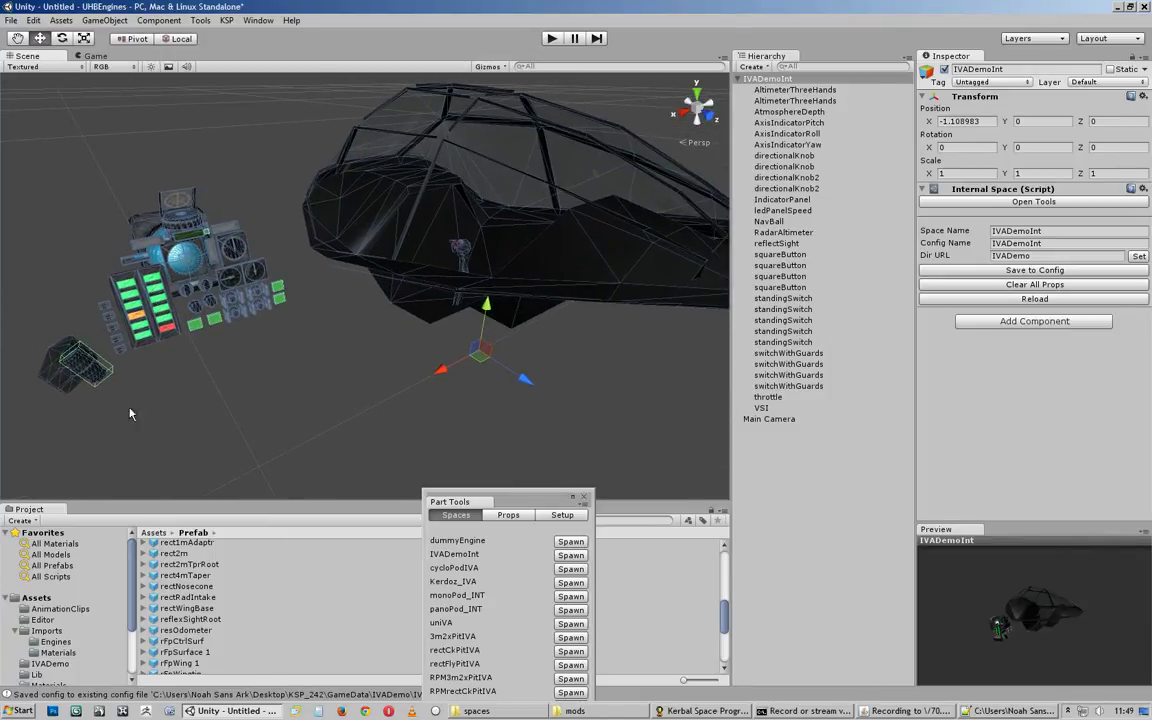
pyautogui.keyDown('alt'); pyautogui.moveTo(130, 413); pyautogui.dragTo(299, 240); pyautogui.keyUp('alt')
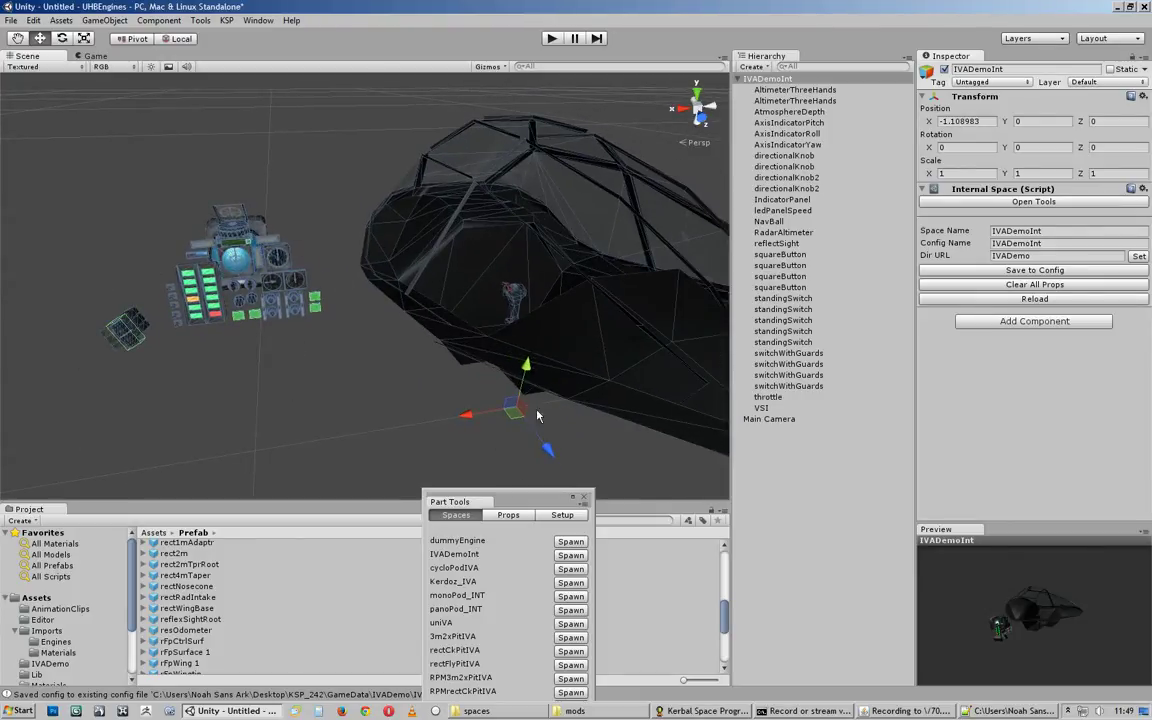
pyautogui.moveTo(549, 503); pyautogui.dragTo(470, 533)
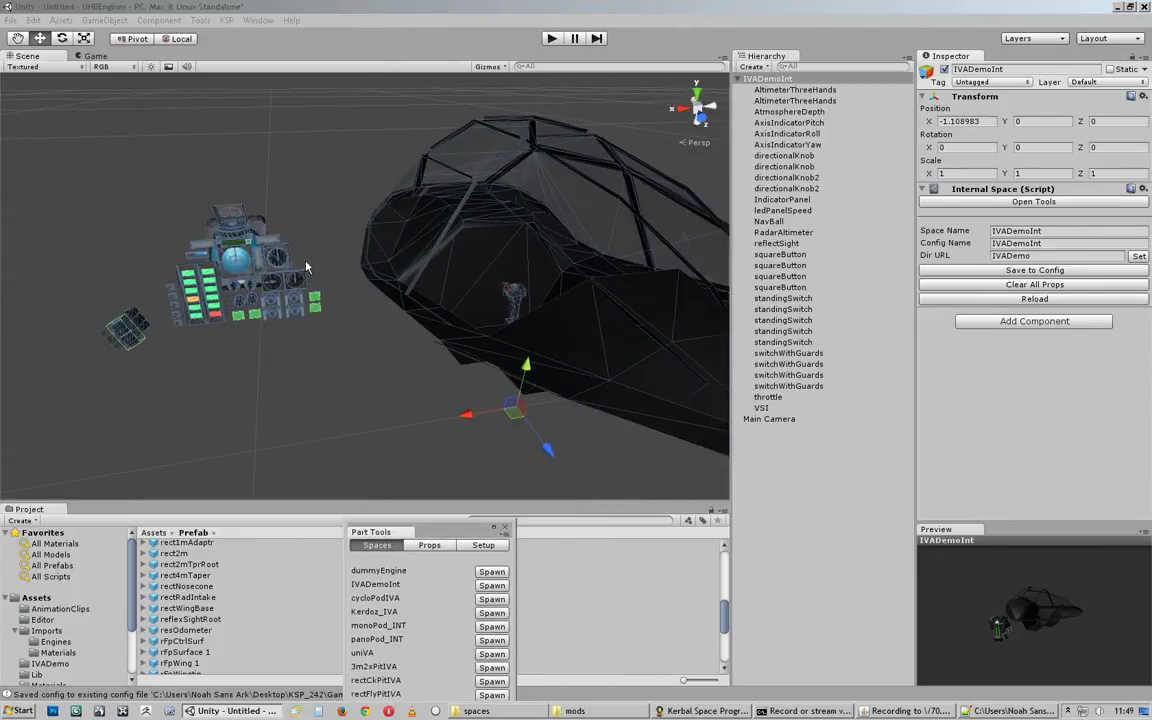
pyautogui.click(308, 262)
pyautogui.doubleClick(794, 89)
pyautogui.scroll(-5, 295, 210)
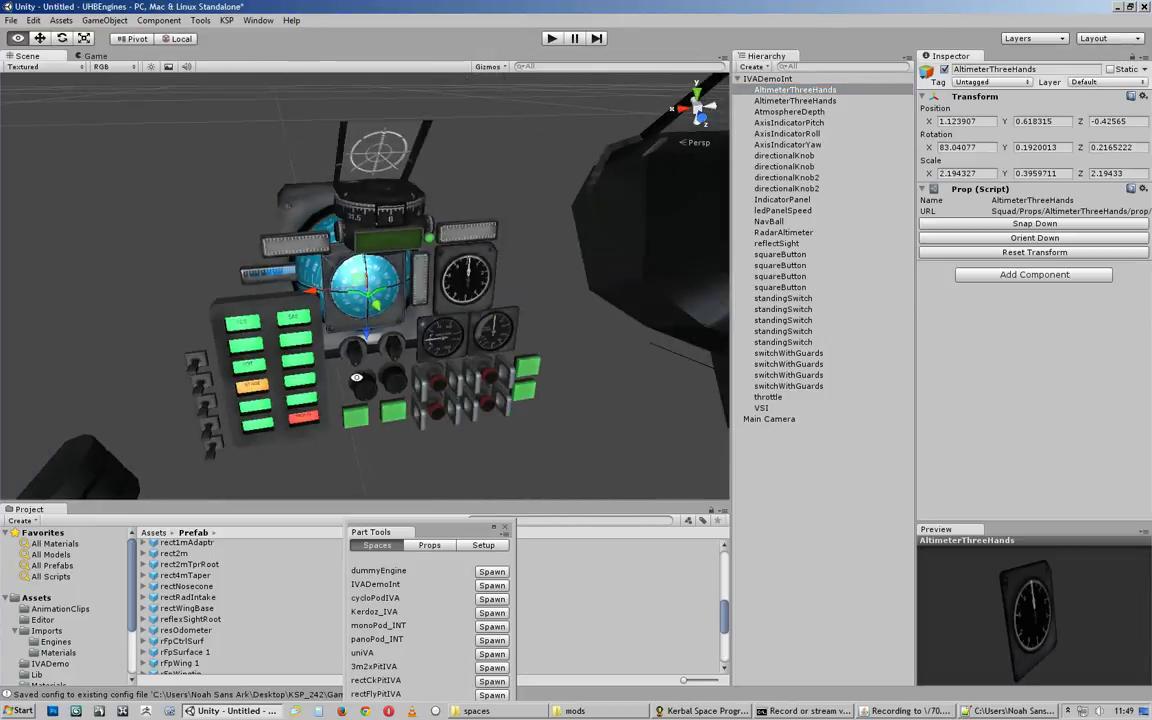
pyautogui.click(548, 408)
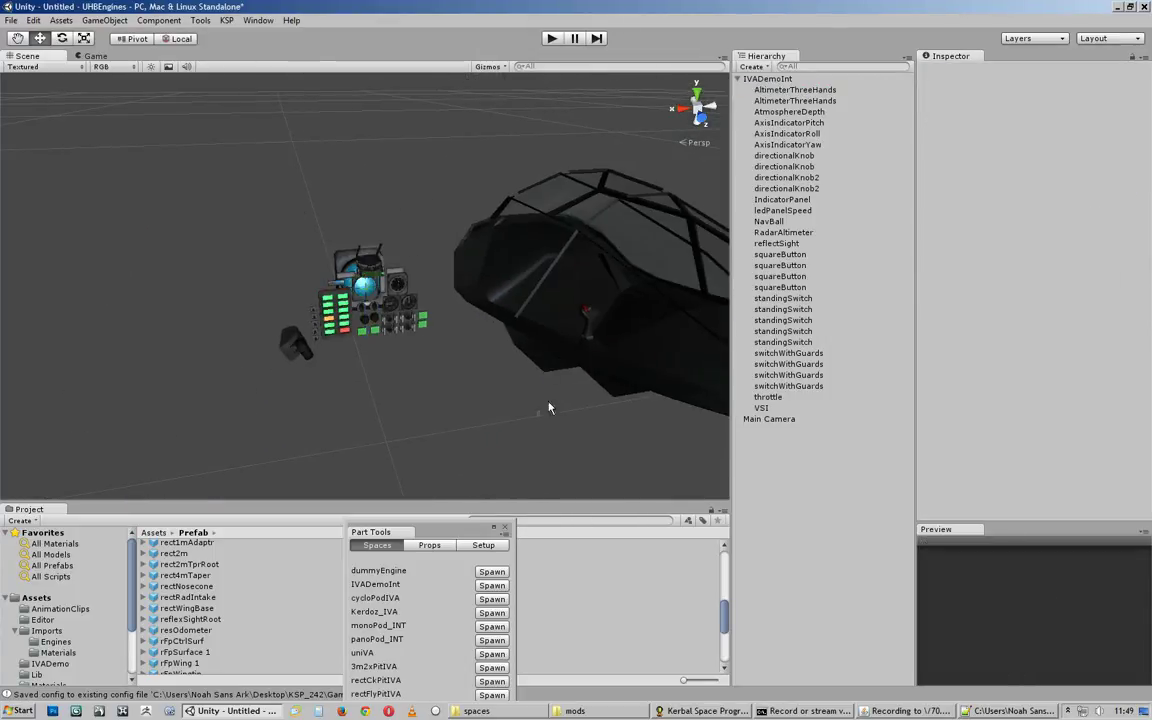
# Step: Unparent all props, from AltimeterThreeHands to VSI, from IVADemoInt to the scene root
pyautogui.doubleClick(767, 78)
pyautogui.click(794, 89)
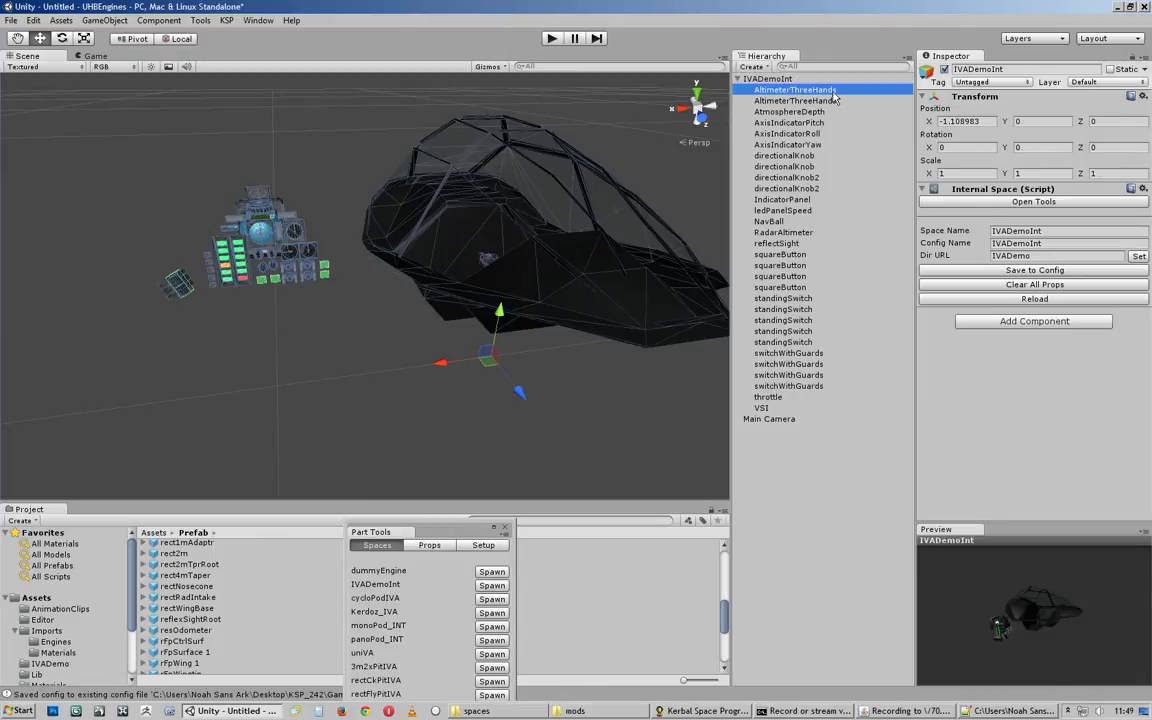
pyautogui.keyDown('shift'); pyautogui.click(763, 408); pyautogui.keyUp('shift')
pyautogui.moveTo(765, 410); pyautogui.dragTo(810, 475)
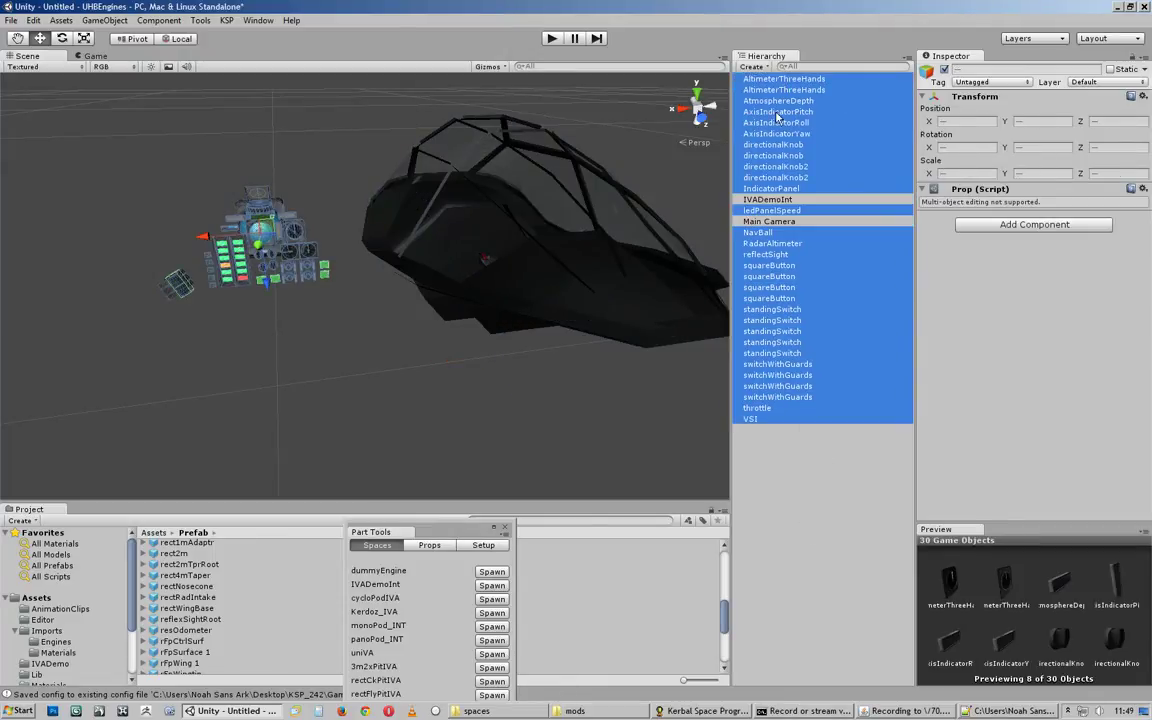
# Step: Set IVADemoInt's X position to 0 and check that the instrument props line up inside the cockpit
pyautogui.click(700, 198)
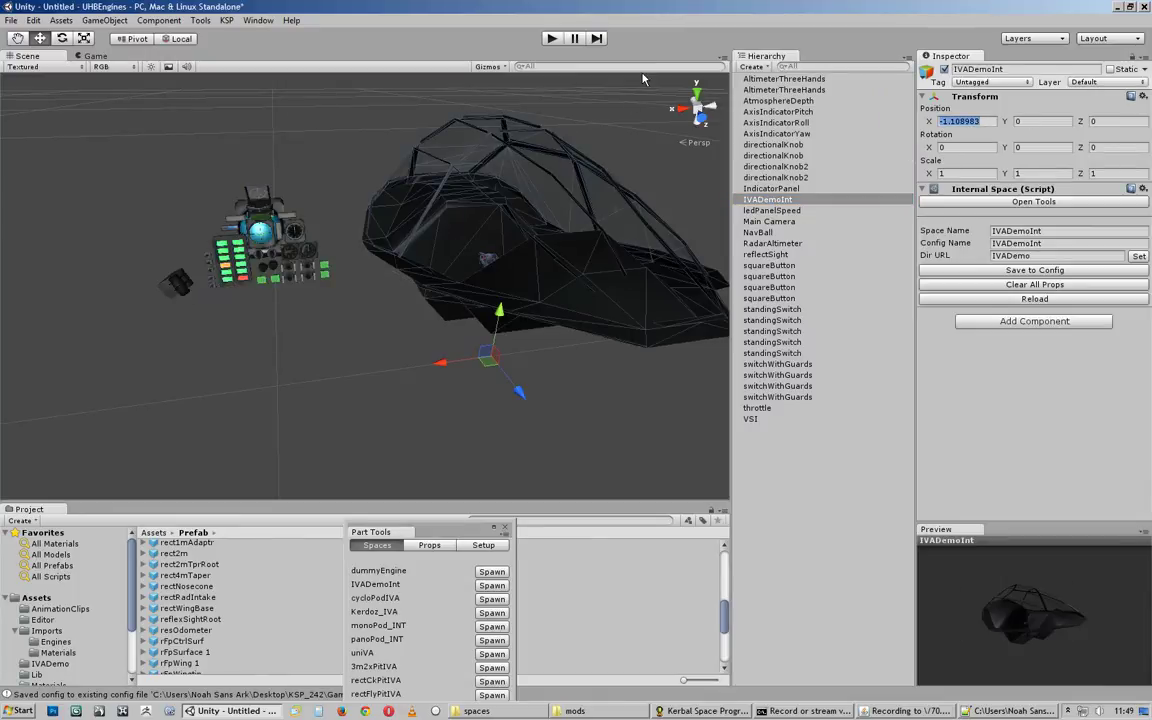
pyautogui.write('0')
pyautogui.press('Return')
pyautogui.keyDown('alt'); pyautogui.moveTo(392, 236); pyautogui.dragTo(568, 213); pyautogui.keyUp('alt')
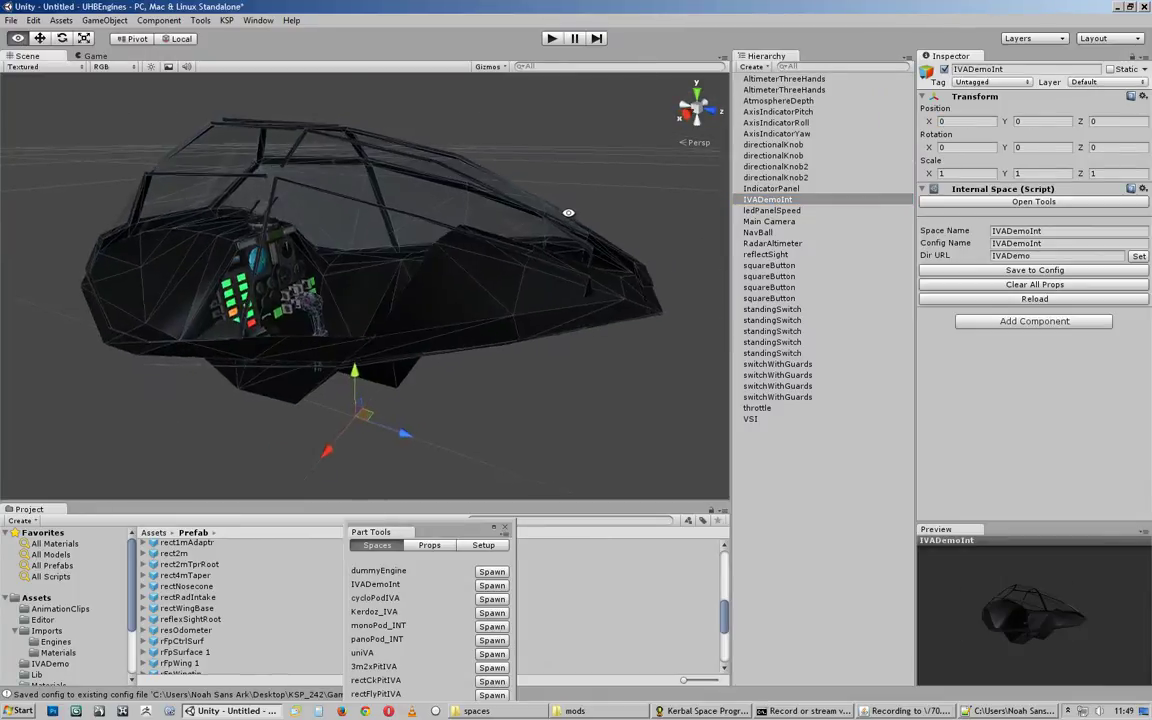
pyautogui.keyDown('alt'); pyautogui.moveTo(568, 213); pyautogui.dragTo(851, 226, button='right'); pyautogui.keyUp('alt')
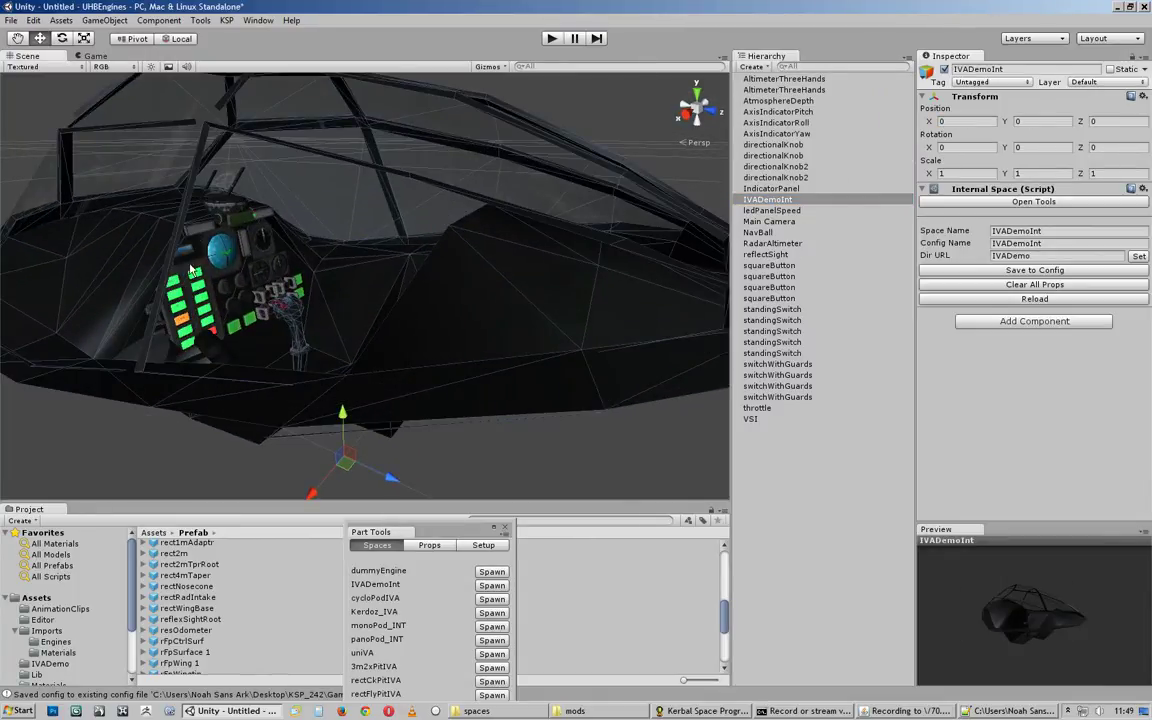
# Step: Select every scene object except Main Camera and IVADemoInt, and reparent these props to IVADemoInt
pyautogui.click(755, 419)
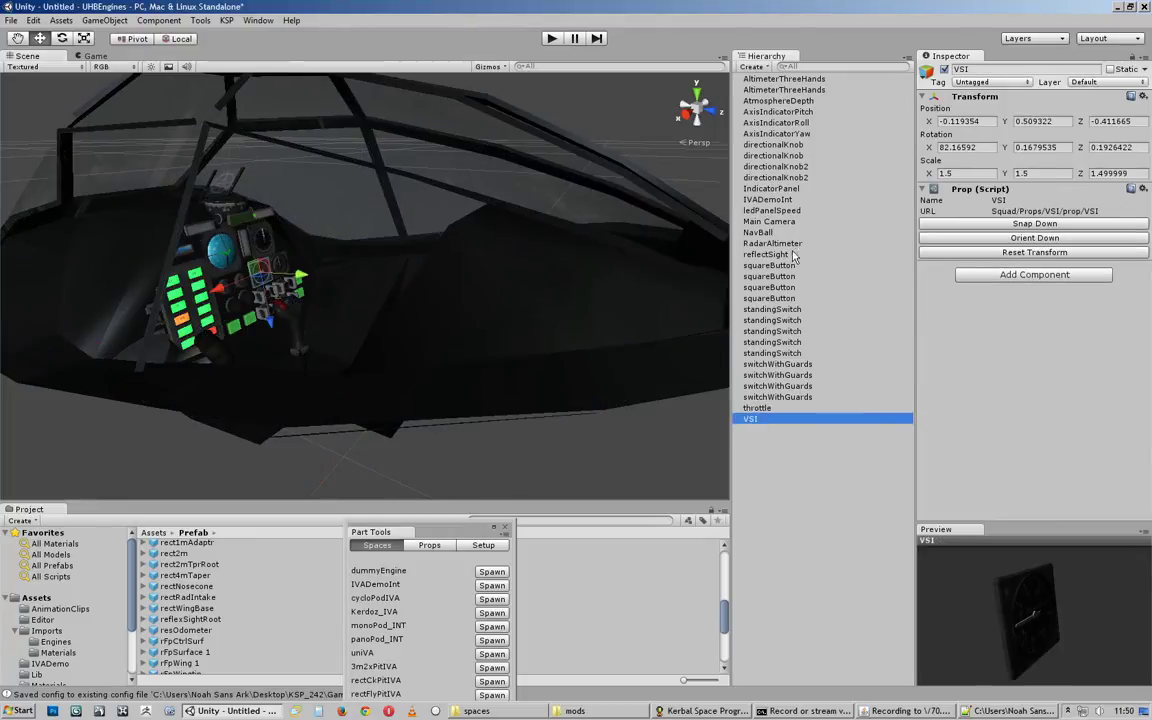
pyautogui.hotkey('ctrl', 'a')
pyautogui.keyDown('ctrl'); pyautogui.click(800, 221); pyautogui.keyUp('ctrl')
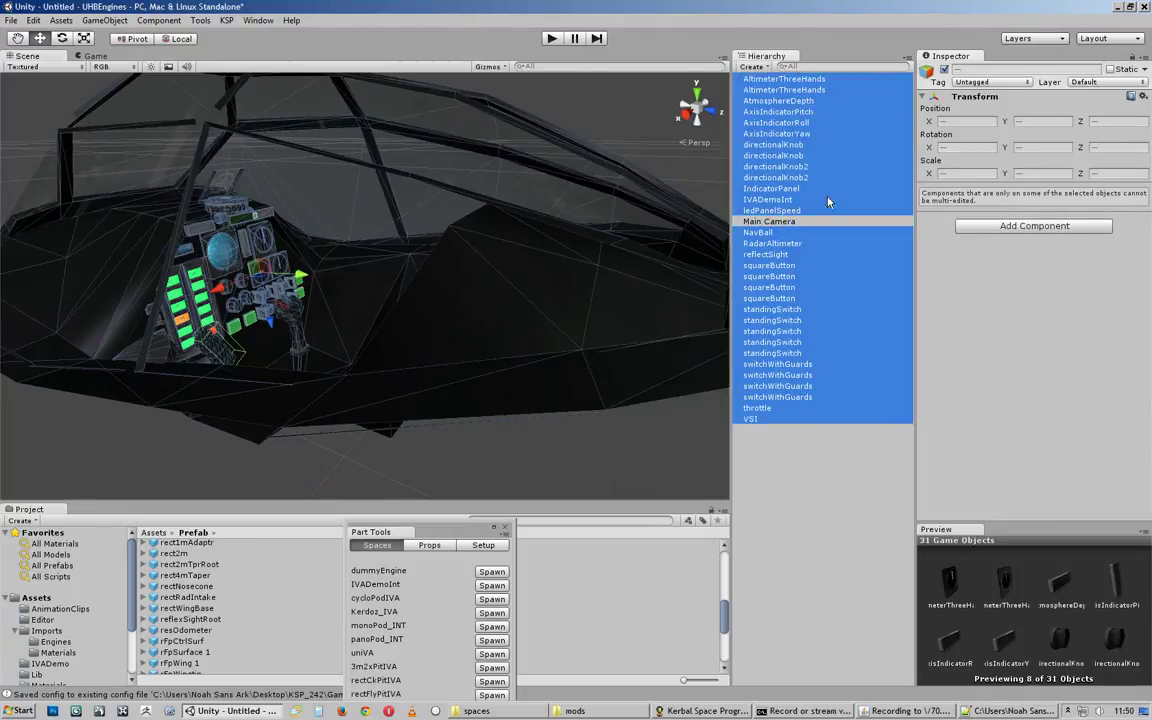
pyautogui.keyDown('ctrl'); pyautogui.click(784, 201); pyautogui.keyUp('ctrl')
pyautogui.moveTo(775, 211); pyautogui.dragTo(784, 201)
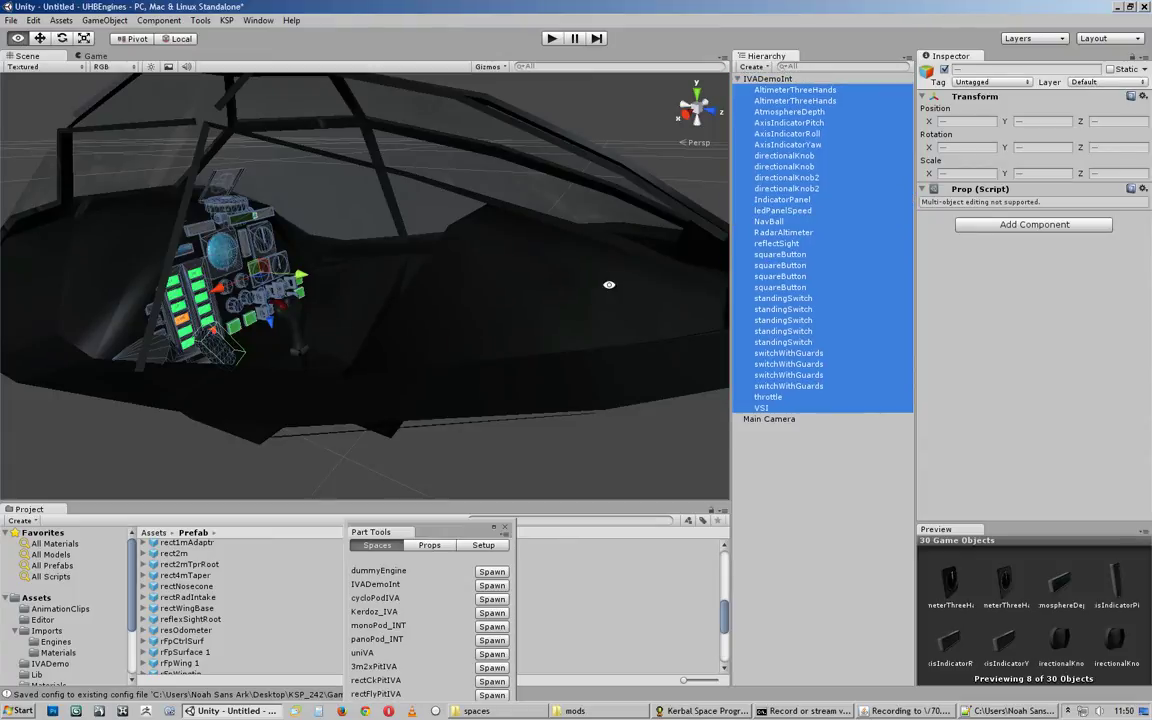
# Step: Select IVADemoInt and save its realigned prop layout to the config
pyautogui.keyDown('alt'); pyautogui.moveTo(549, 257); pyautogui.dragTo(525, 257); pyautogui.keyUp('alt')
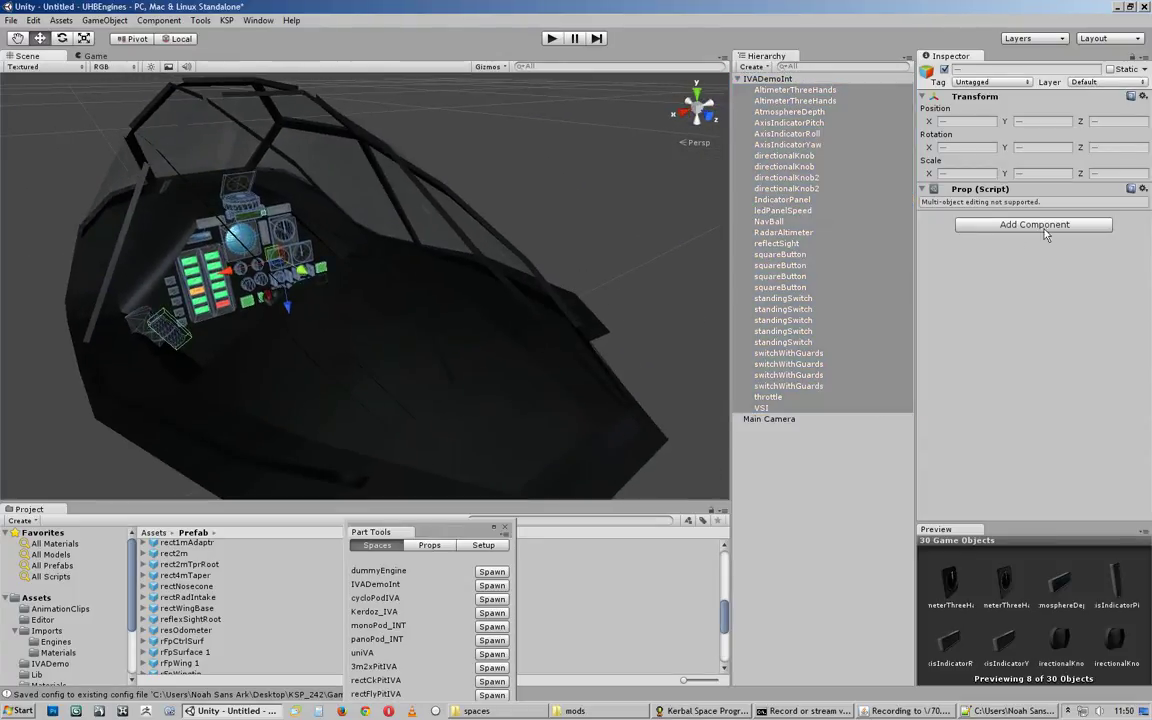
pyautogui.click(762, 78)
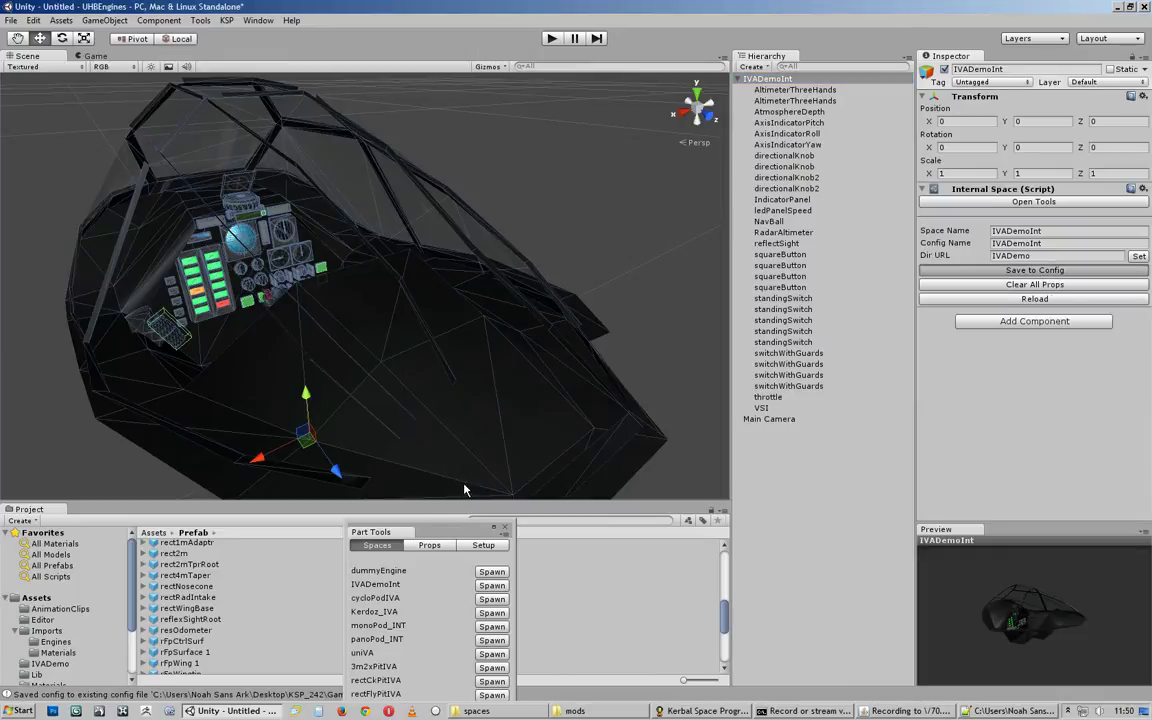
# Step: Switch to Kerbal Space Program, leave the flight for the Space Center, and reload the game database with ModuleManager
pyautogui.scroll(-3, 462, 438)
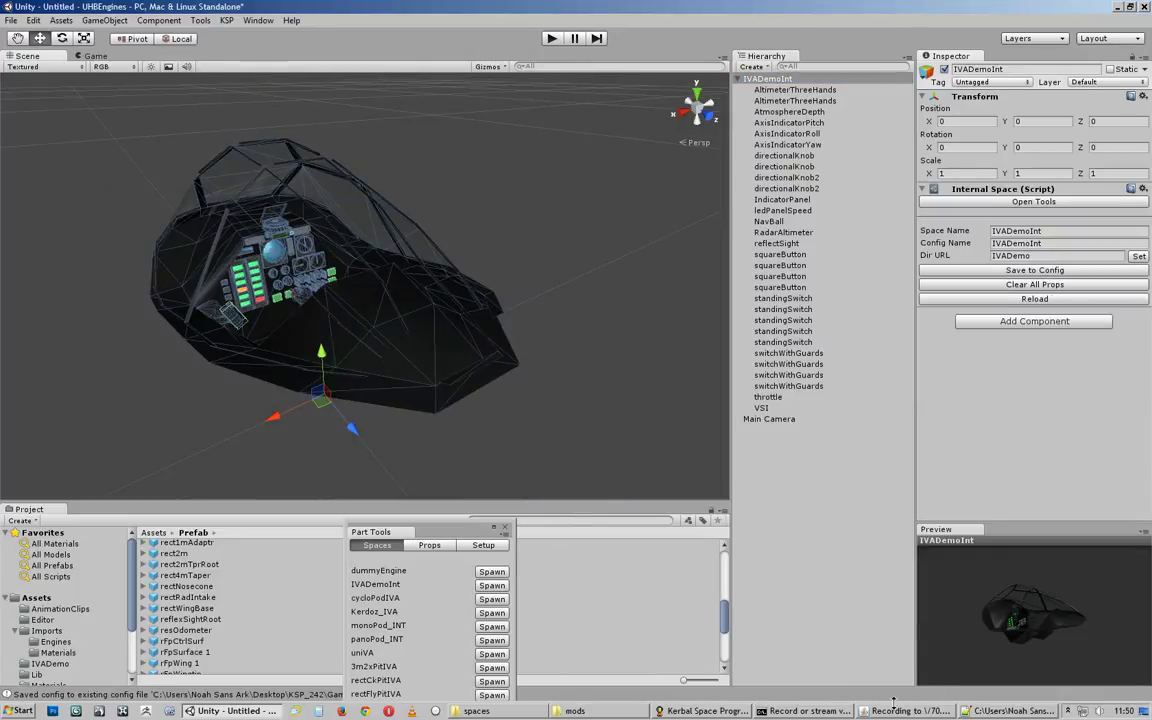
pyautogui.click(702, 711)
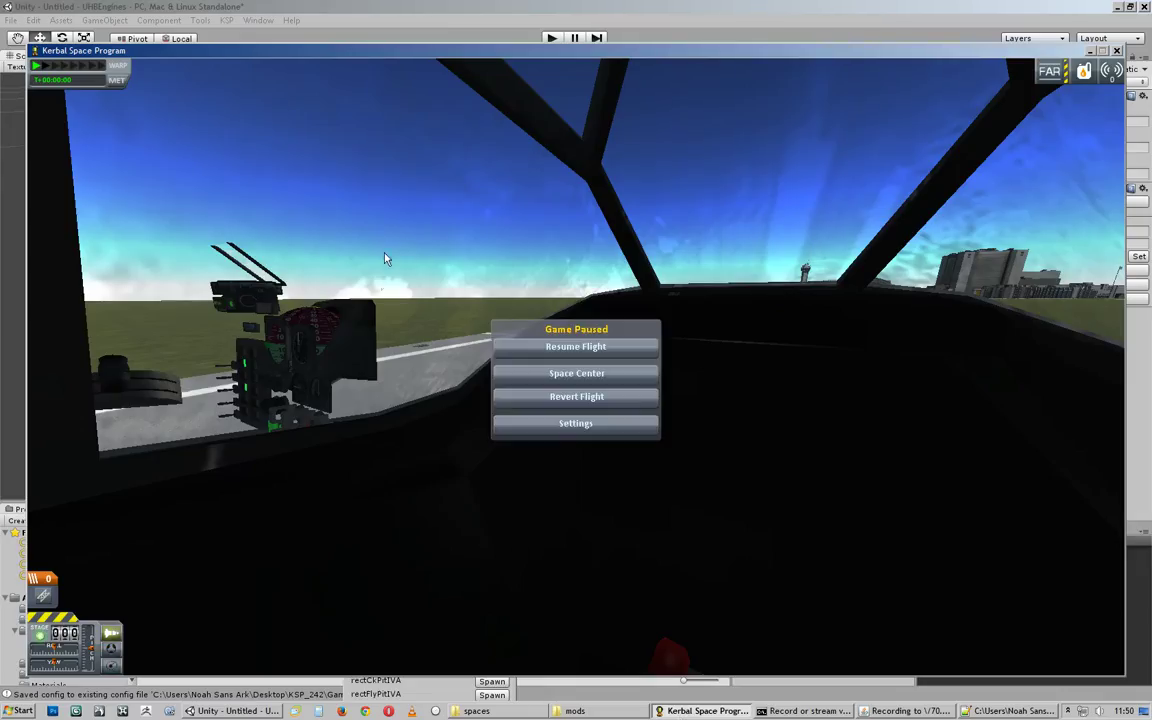
pyautogui.click(545, 371)
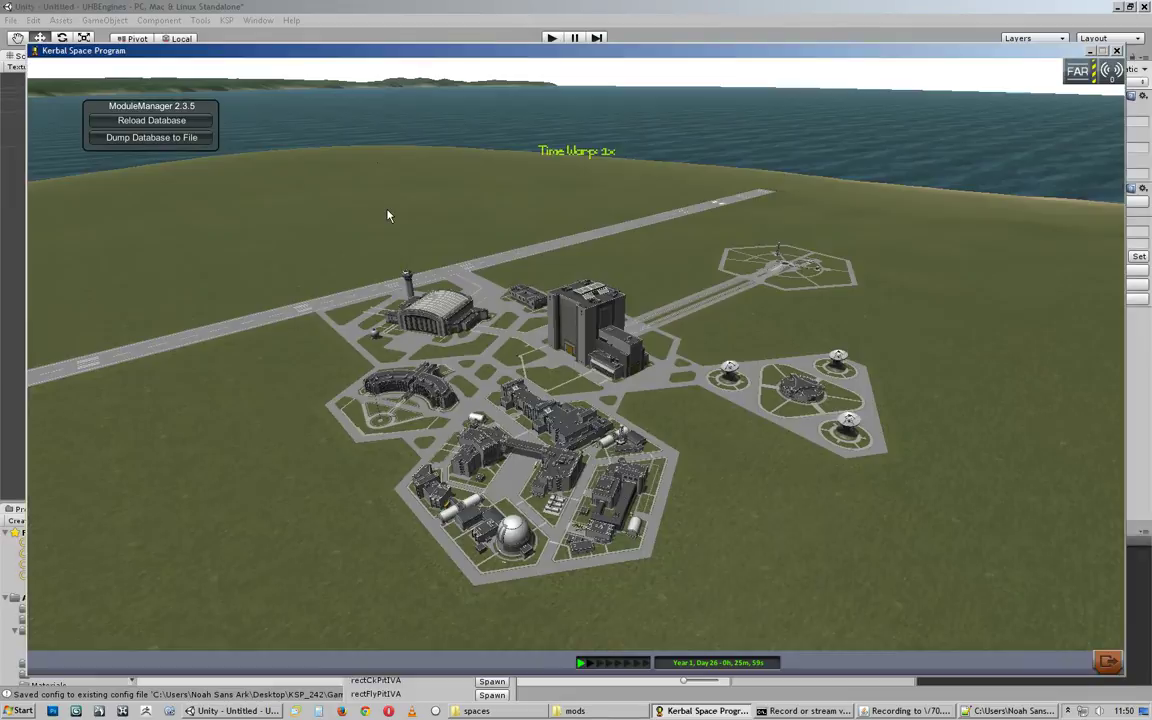
pyautogui.hotkey('alt', 'F11')
pyautogui.click(122, 120)
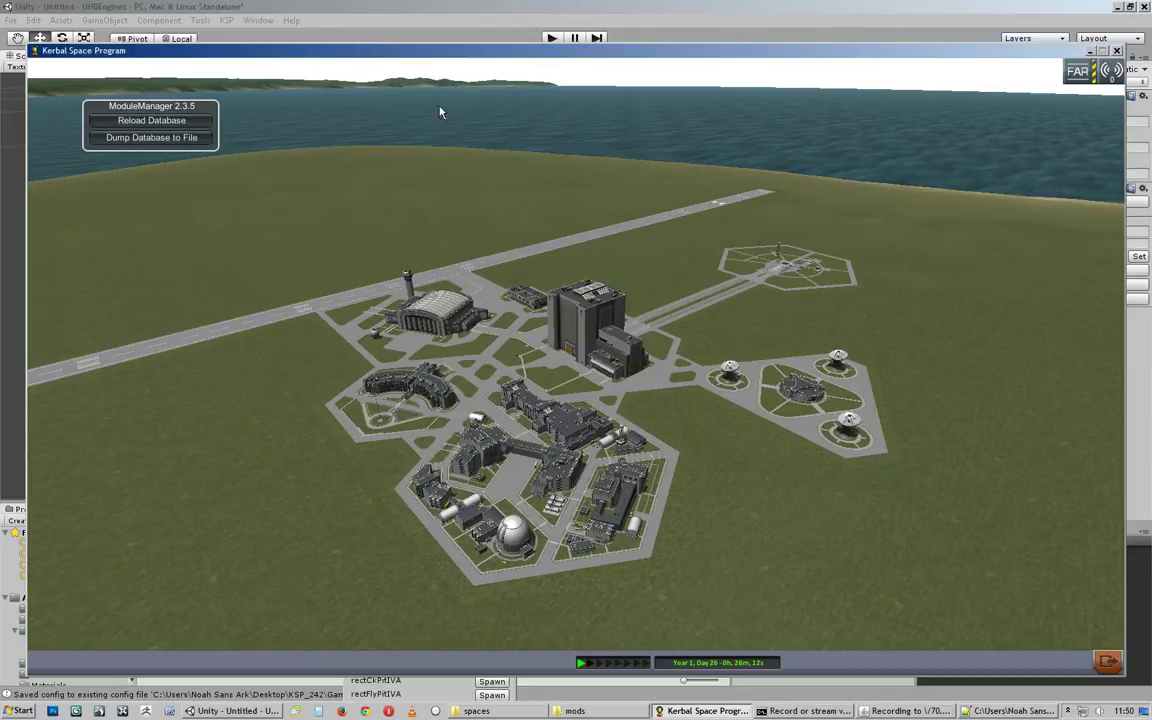
# Step: Load the craft standing on the runway and enter the pilot's IVA view
pyautogui.click(278, 302)
pyautogui.click(651, 345)
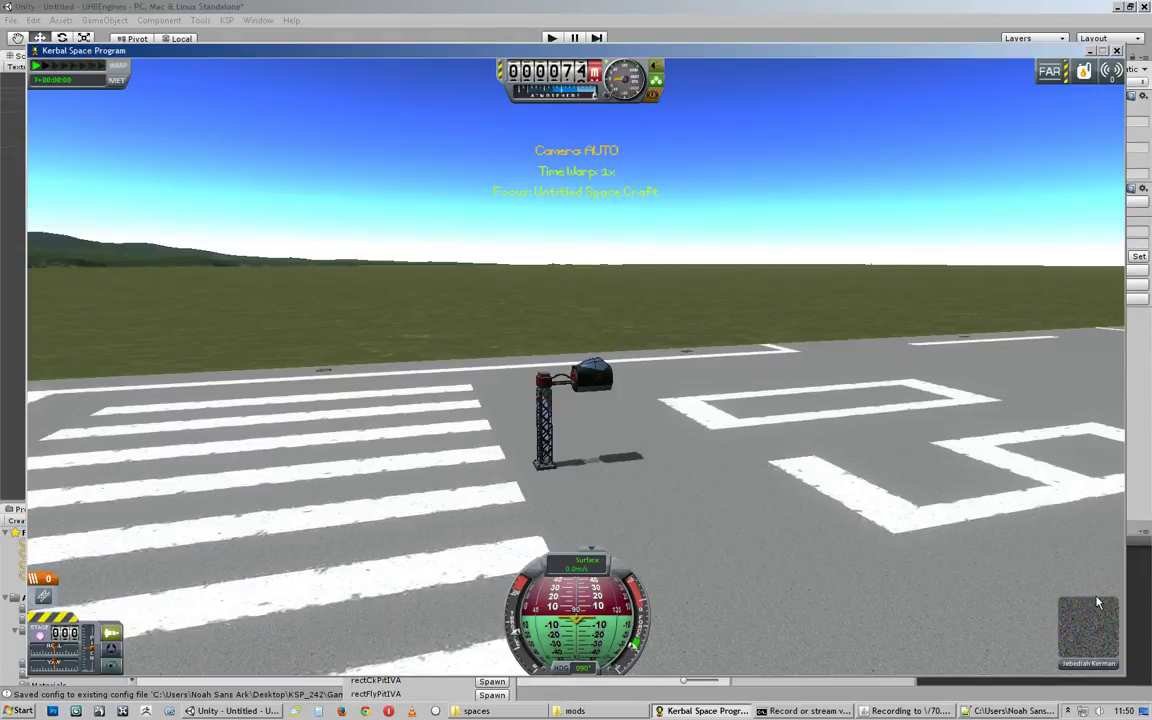
pyautogui.click(1100, 605)
# Step: Look around the cockpit interior and check the placement of the instruments, switches and throttle
pyautogui.scroll(-3, 950, 543)
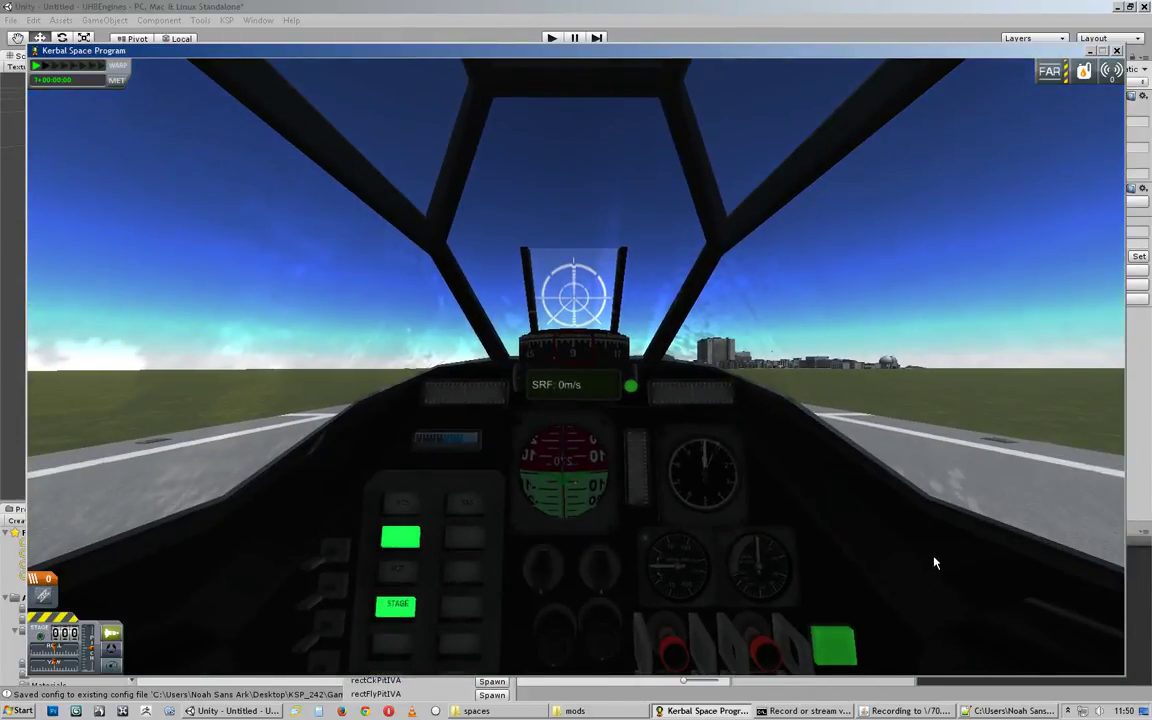
pyautogui.moveTo(933, 561); pyautogui.dragTo(923, 625, button='right')
pyautogui.moveTo(568, 400); pyautogui.dragTo(612, 402, button='right')
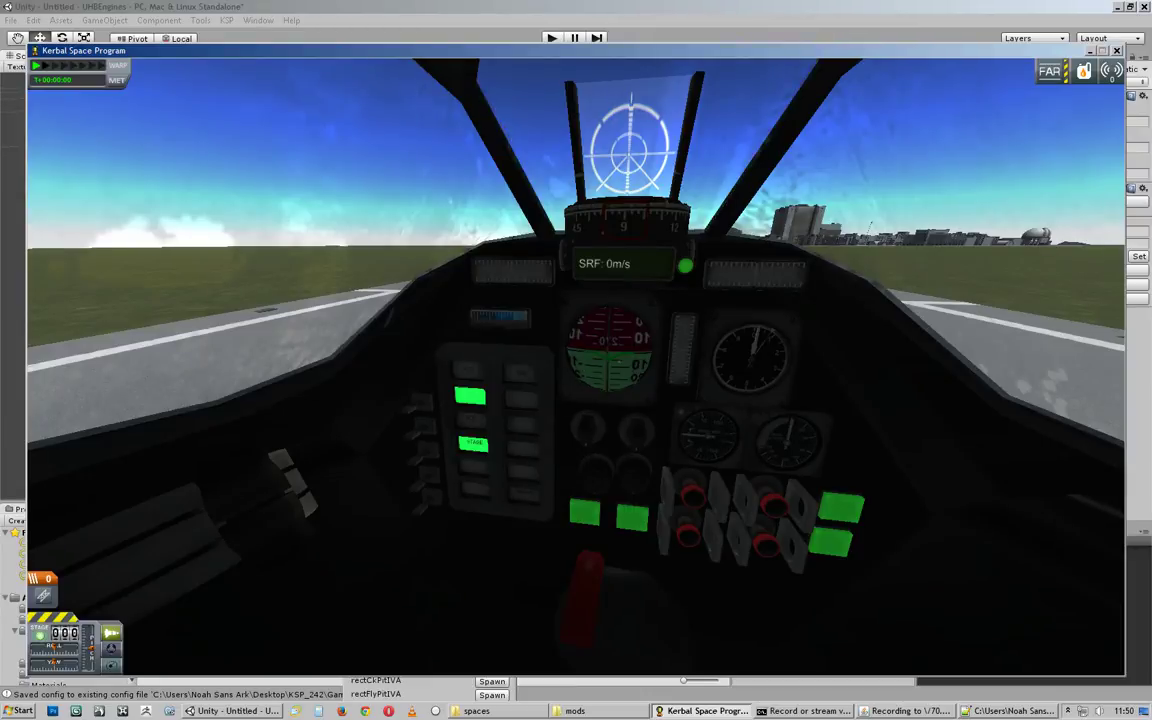
pyautogui.moveTo(576, 365)
pyautogui.mouseDown(button='right')
pyautogui.moveTo(610, 360)
pyautogui.moveTo(538, 362)
pyautogui.moveTo(614, 362)
pyautogui.moveTo(604, 348)
pyautogui.moveTo(575, 360)
pyautogui.moveTo(585, 367)
pyautogui.mouseUp(button='right')
pyautogui.scroll(3, 576, 366)
pyautogui.scroll(-3, 576, 366)
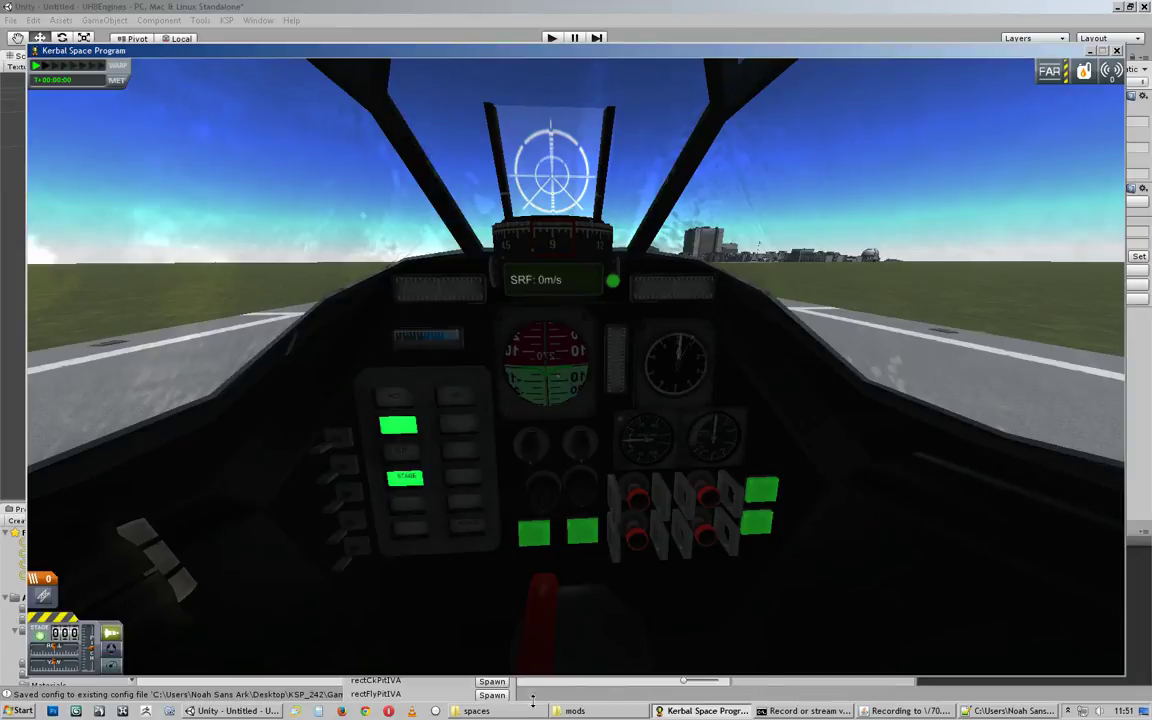
# Step: Return to Unity and browse the Part Tools list of props available for spawning
pyautogui.click(235, 711)
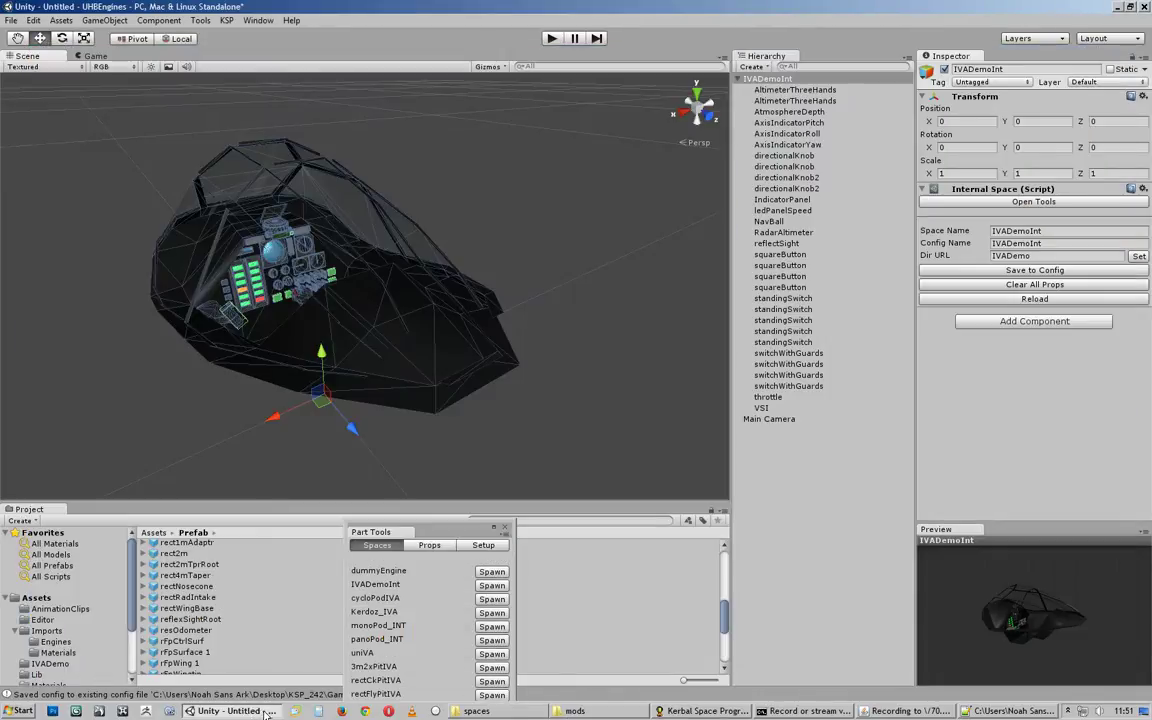
pyautogui.click(812, 461)
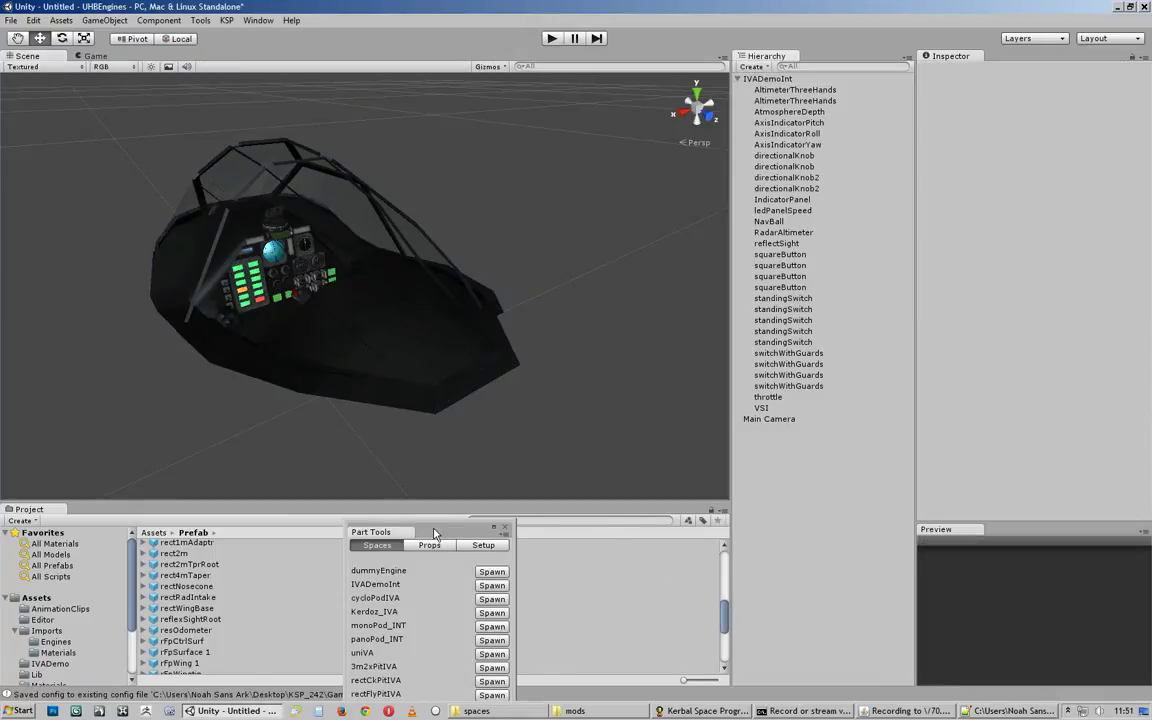
pyautogui.moveTo(435, 533); pyautogui.dragTo(453, 96)
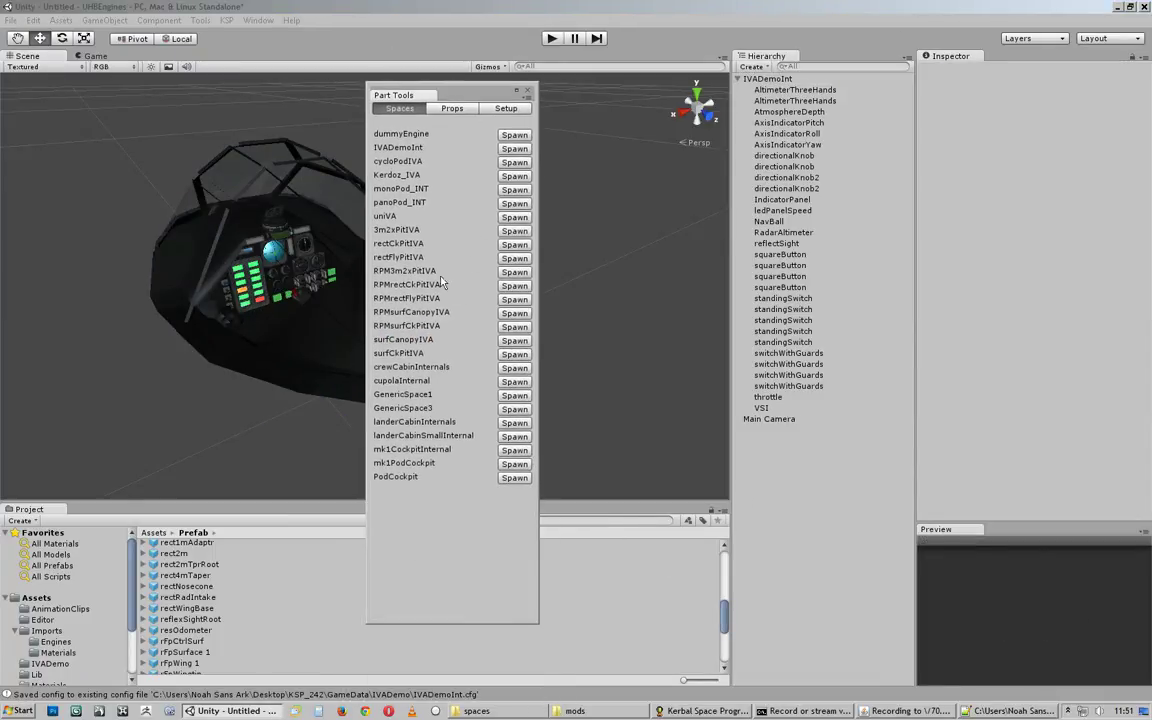
pyautogui.click(452, 108)
pyautogui.scroll(-10, 509, 428)
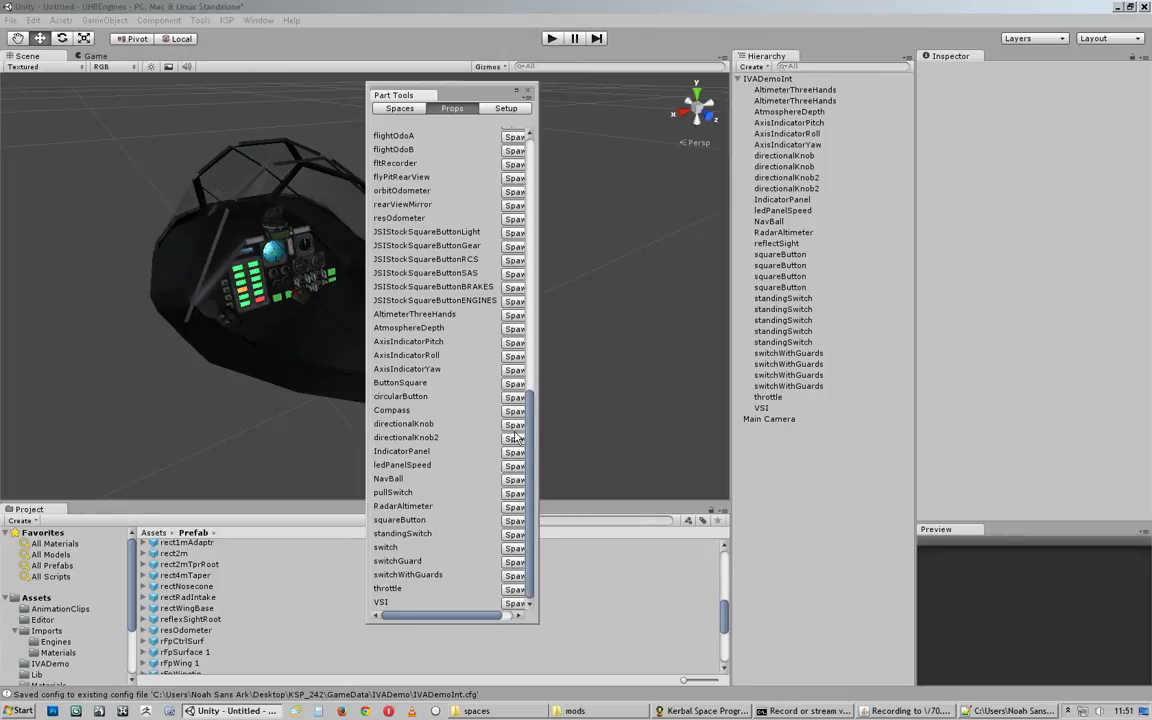
pyautogui.scroll(5, 516, 437)
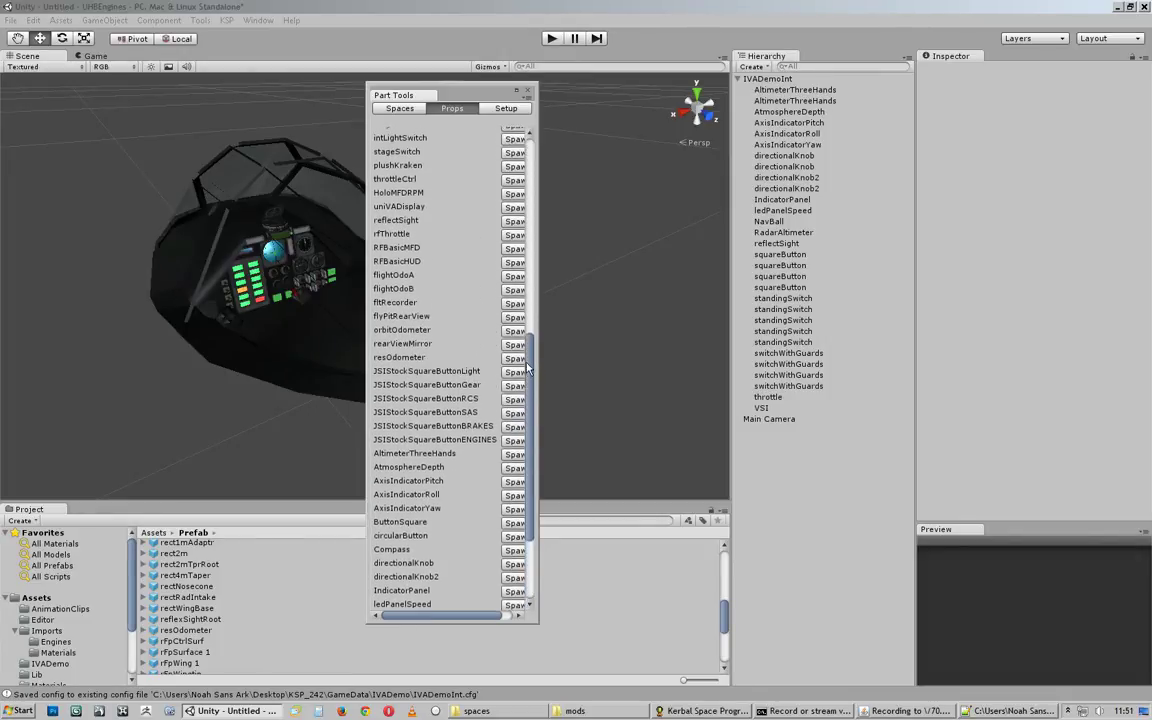
pyautogui.moveTo(527, 362); pyautogui.dragTo(526, 360)
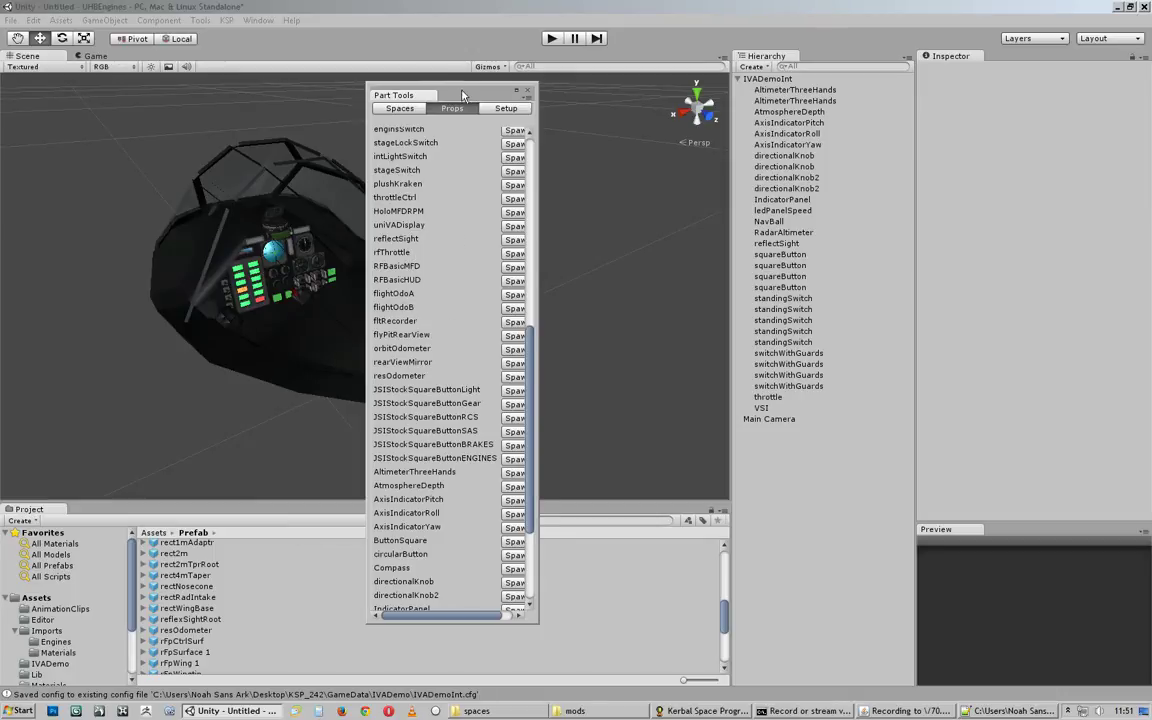
pyautogui.moveTo(462, 95); pyautogui.dragTo(418, 344)
# Step: Select the existing throttle prop in the cockpit and spawn an rfThrottle prop at its location
pyautogui.keyDown('alt'); pyautogui.moveTo(630, 321); pyautogui.dragTo(642, 322); pyautogui.keyUp('alt')
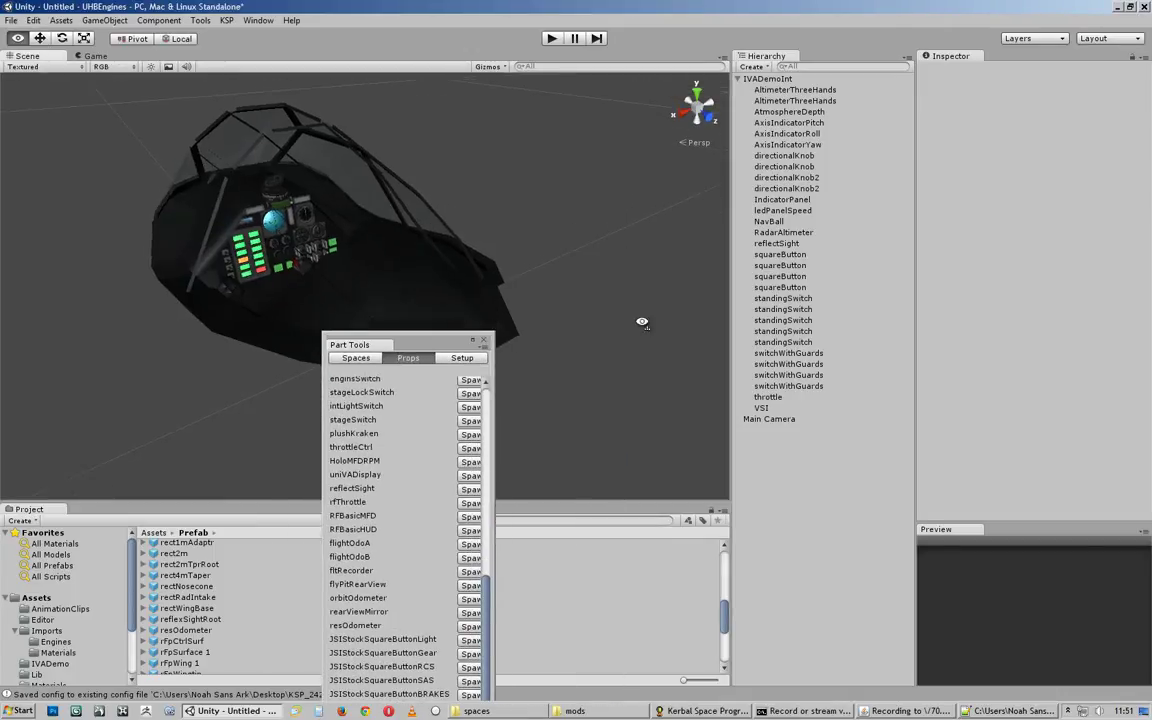
pyautogui.moveTo(642, 322); pyautogui.dragTo(490, 305, button='right')
pyautogui.click(455, 302)
pyautogui.moveTo(573, 302); pyautogui.dragTo(481, 292, button='right')
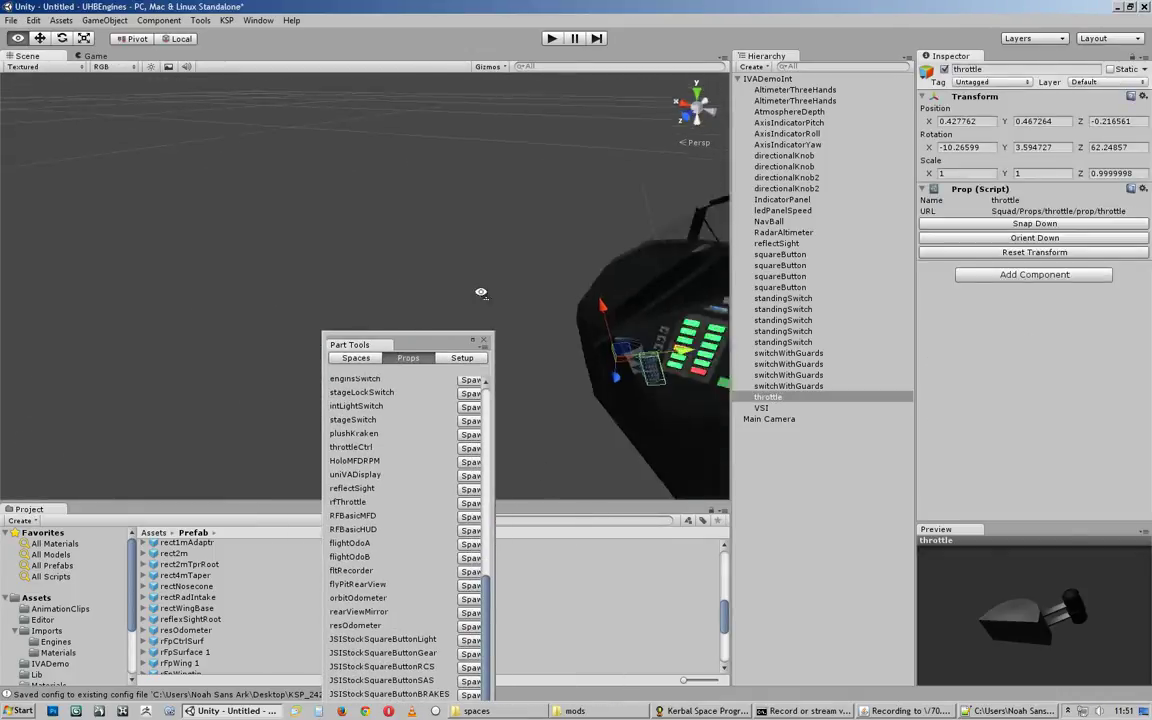
pyautogui.keyDown('alt'); pyautogui.moveTo(481, 292); pyautogui.dragTo(406, 255); pyautogui.keyUp('alt')
pyautogui.press('f')
pyautogui.moveTo(441, 344); pyautogui.dragTo(164, 255)
pyautogui.scroll(2, 612, 288)
pyautogui.keyDown('alt'); pyautogui.moveTo(612, 288); pyautogui.dragTo(335, 355); pyautogui.keyUp('alt')
pyautogui.moveTo(134, 255); pyautogui.dragTo(140, 140)
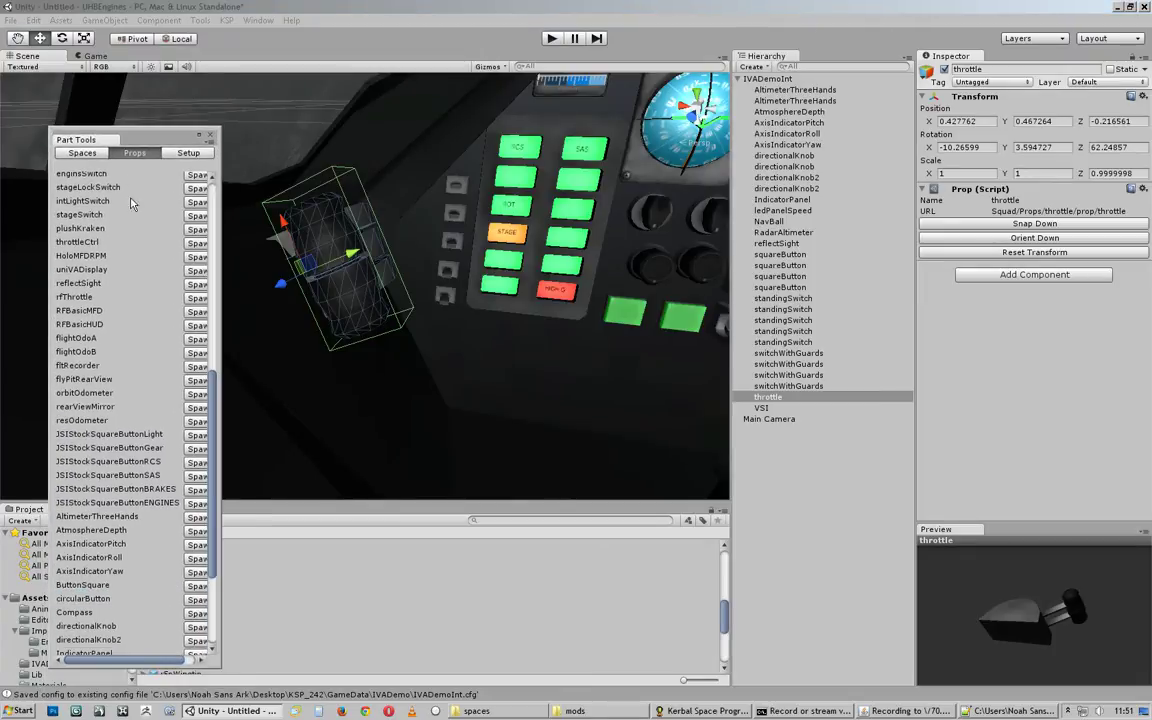
pyautogui.click(197, 300)
# Step: Shift the rfThrottle prop away from the stock throttle toward the instrument panel and inspect its placement
pyautogui.keyDown('alt'); pyautogui.moveTo(650, 308); pyautogui.dragTo(275, 248); pyautogui.keyUp('alt')
pyautogui.click(386, 262)
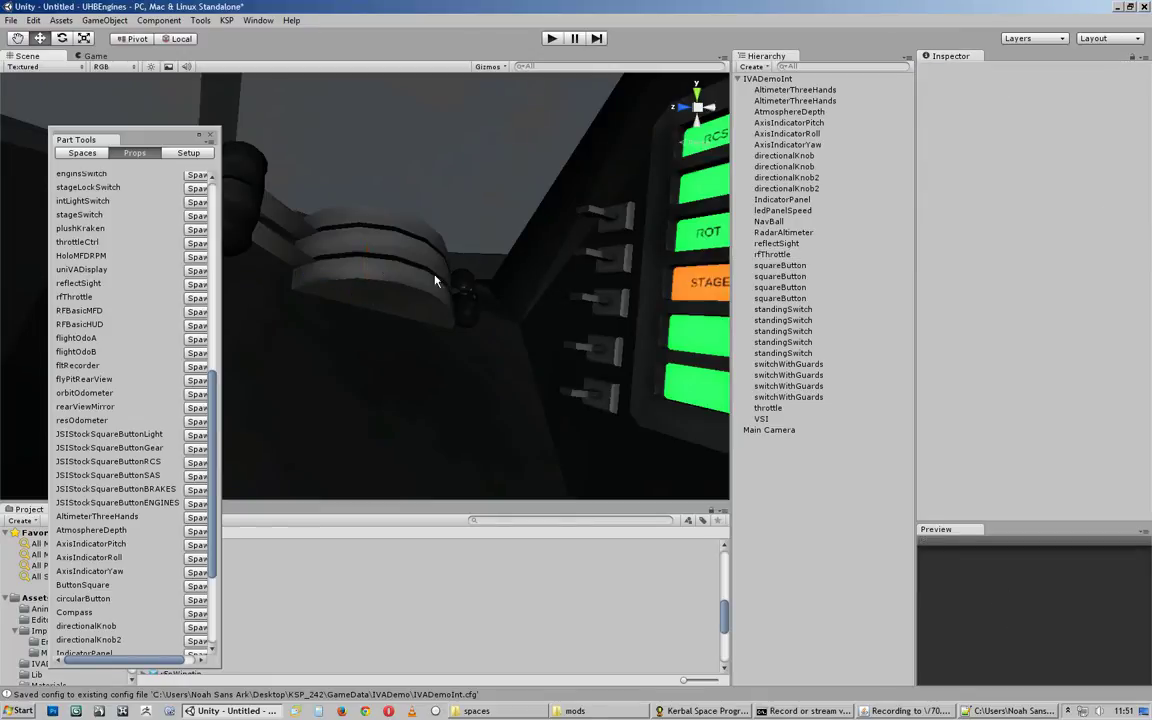
pyautogui.click(463, 295)
pyautogui.moveTo(386, 262); pyautogui.dragTo(385, 271)
pyautogui.keyDown('alt'); pyautogui.moveTo(385, 271); pyautogui.dragTo(427, 290); pyautogui.keyUp('alt')
pyautogui.moveTo(427, 290); pyautogui.dragTo(471, 381, button='middle')
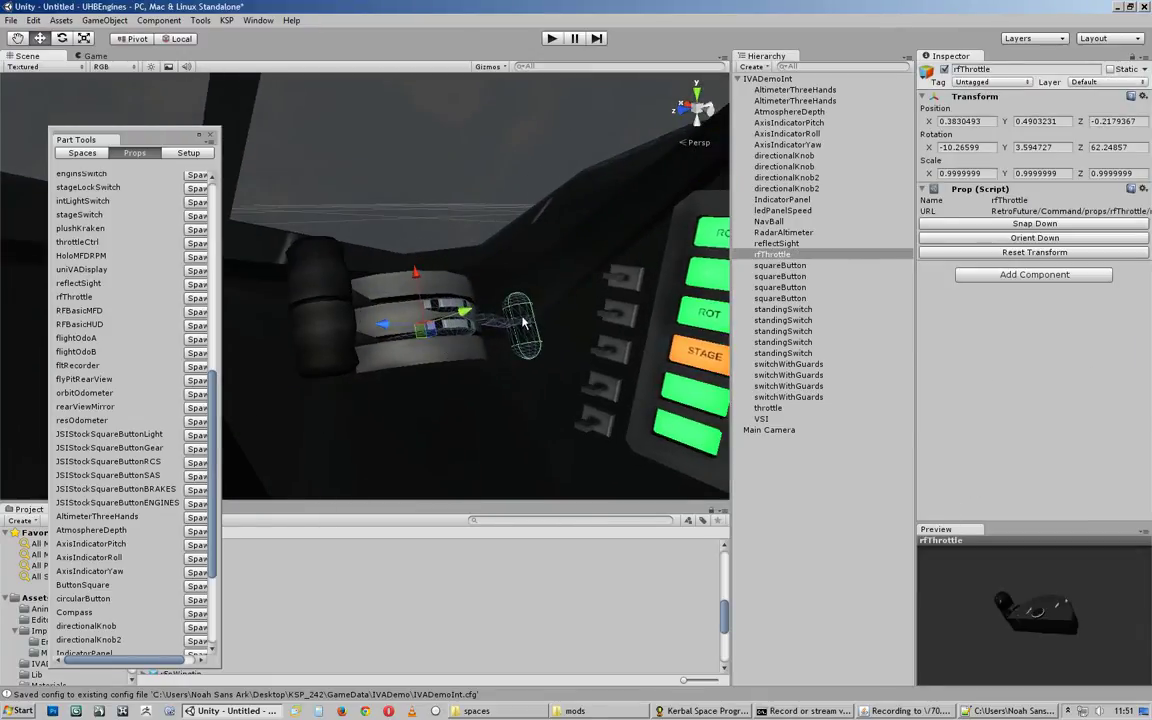
pyautogui.keyDown('alt'); pyautogui.moveTo(522, 322); pyautogui.dragTo(469, 351); pyautogui.keyUp('alt')
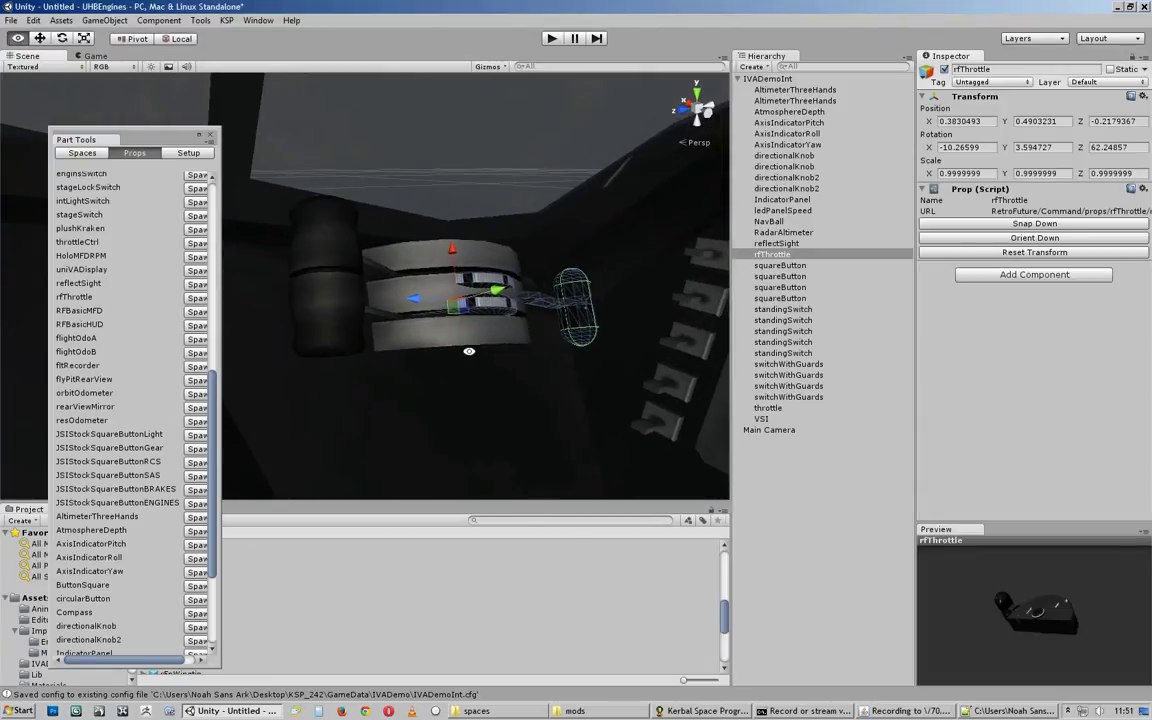
# Step: Select the stock throttle and rfThrottle in turn and compare their positions and orientations beside the instrument panel
pyautogui.click(453, 338)
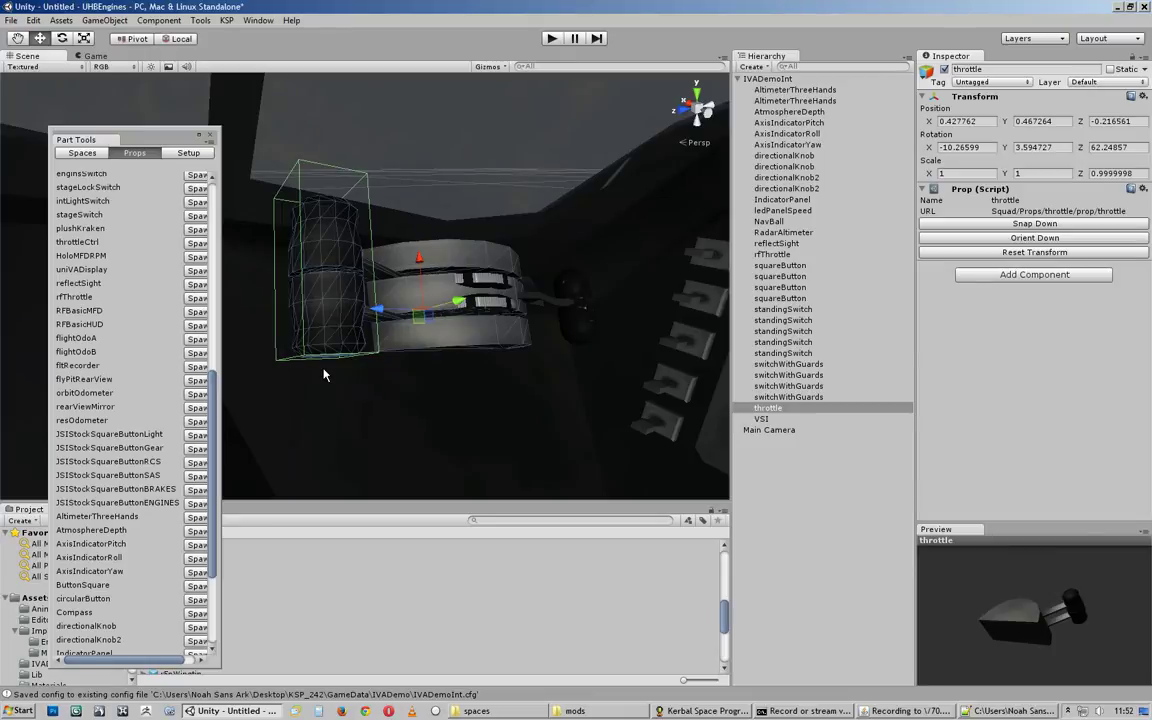
pyautogui.keyDown('alt'); pyautogui.moveTo(402, 318); pyautogui.dragTo(502, 207); pyautogui.keyUp('alt')
pyautogui.moveTo(401, 277); pyautogui.dragTo(389, 357, button='right')
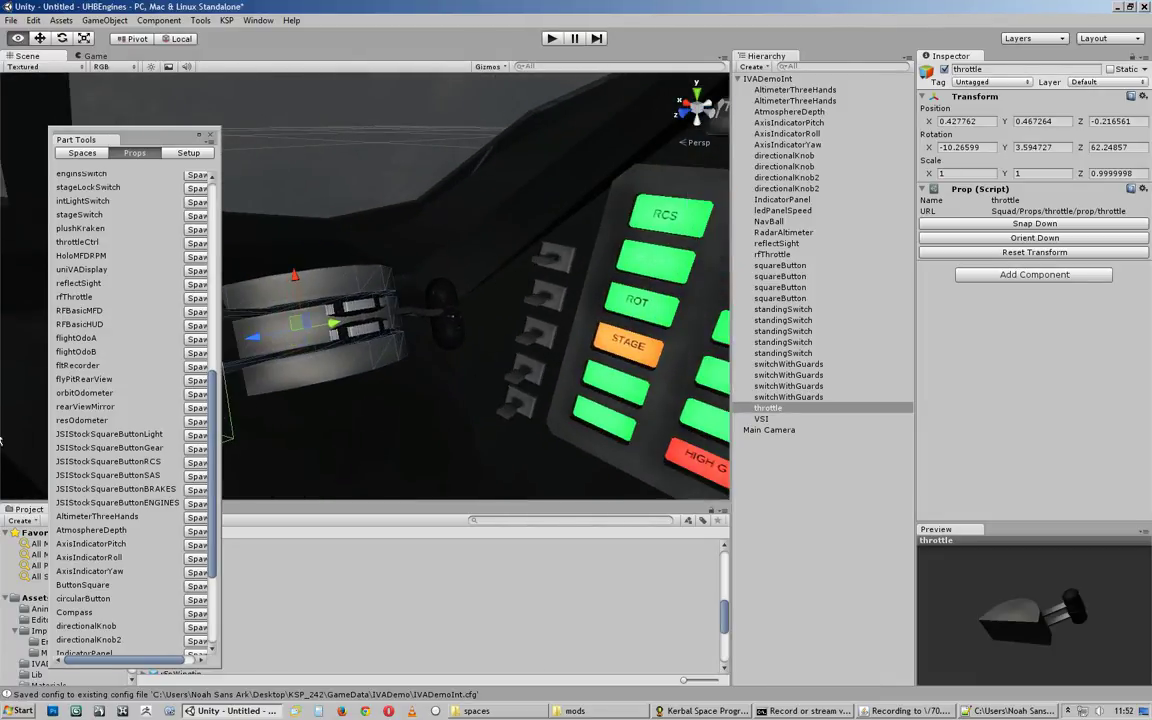
pyautogui.moveTo(457, 377); pyautogui.dragTo(603, 274, button='right')
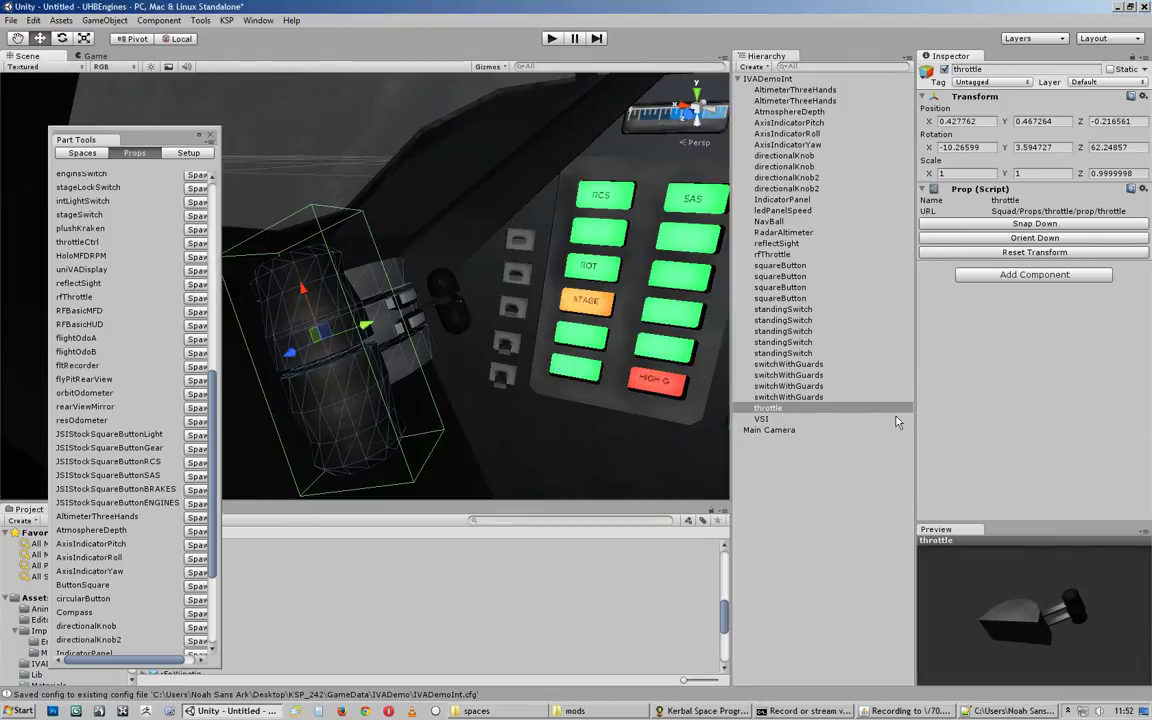
pyautogui.click(760, 483)
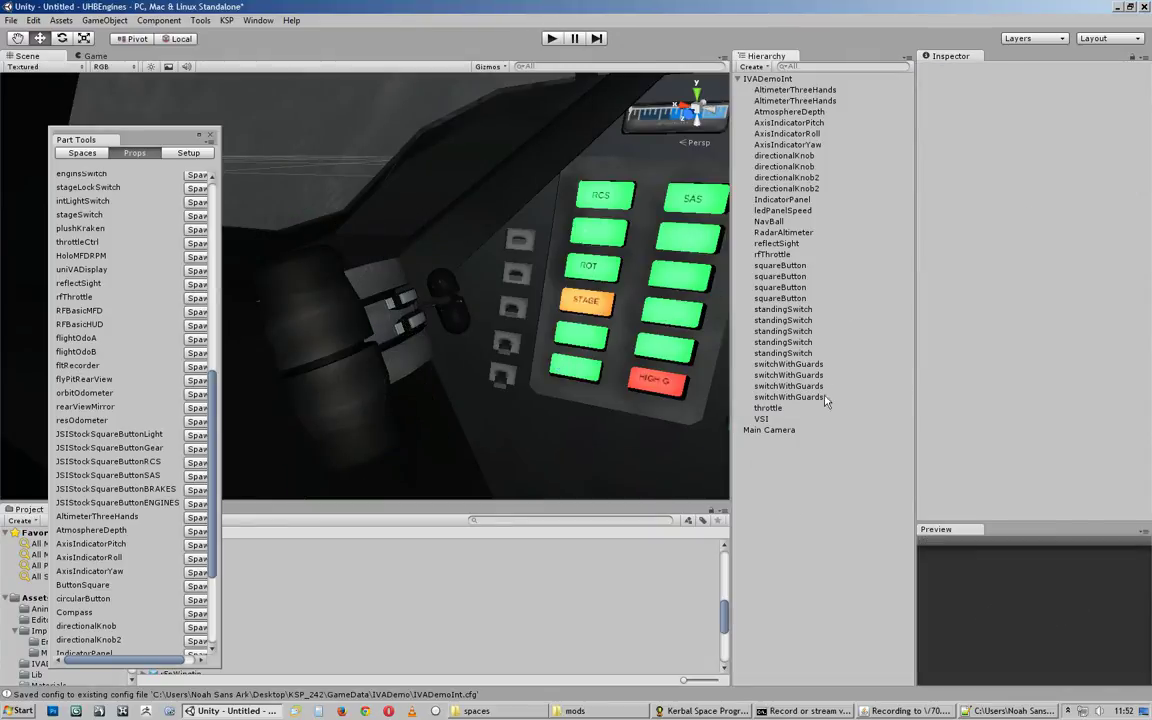
pyautogui.click(768, 408)
pyautogui.doubleClick(784, 256)
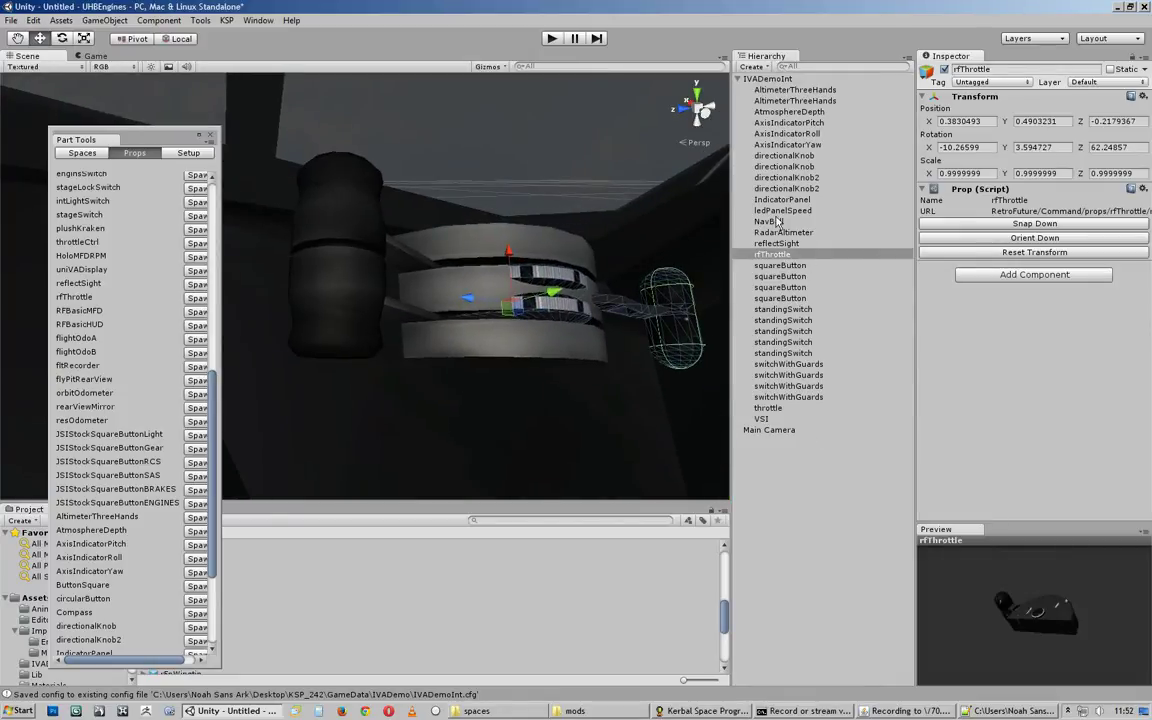
pyautogui.doubleClick(770, 408)
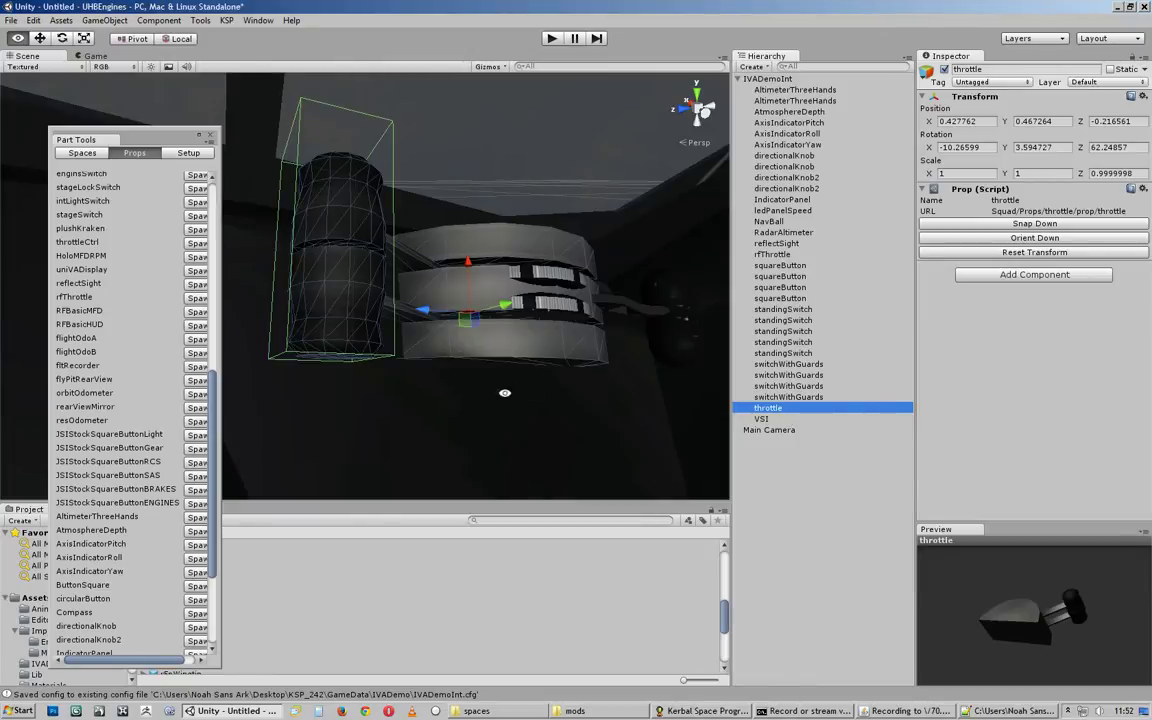
pyautogui.keyDown('alt'); pyautogui.moveTo(507, 393); pyautogui.dragTo(555, 428); pyautogui.keyUp('alt')
pyautogui.moveTo(555, 428); pyautogui.dragTo(524, 422, button='middle')
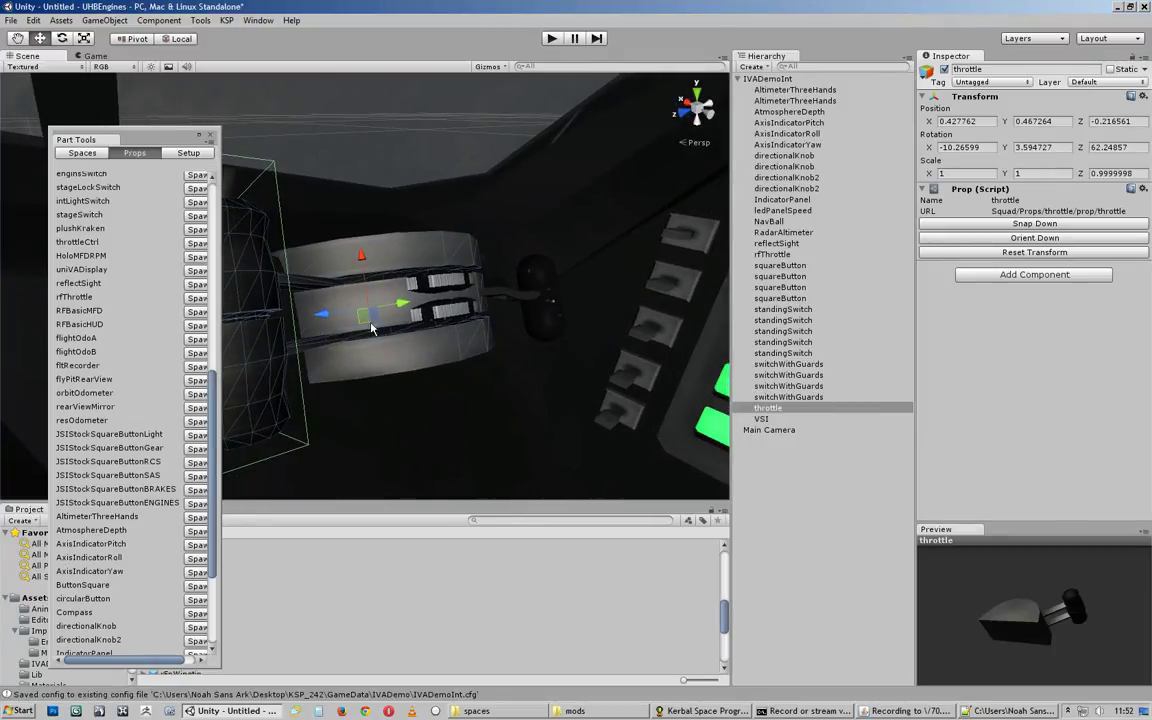
pyautogui.keyDown('alt'); pyautogui.moveTo(343, 349); pyautogui.dragTo(380, 363); pyautogui.keyUp('alt')
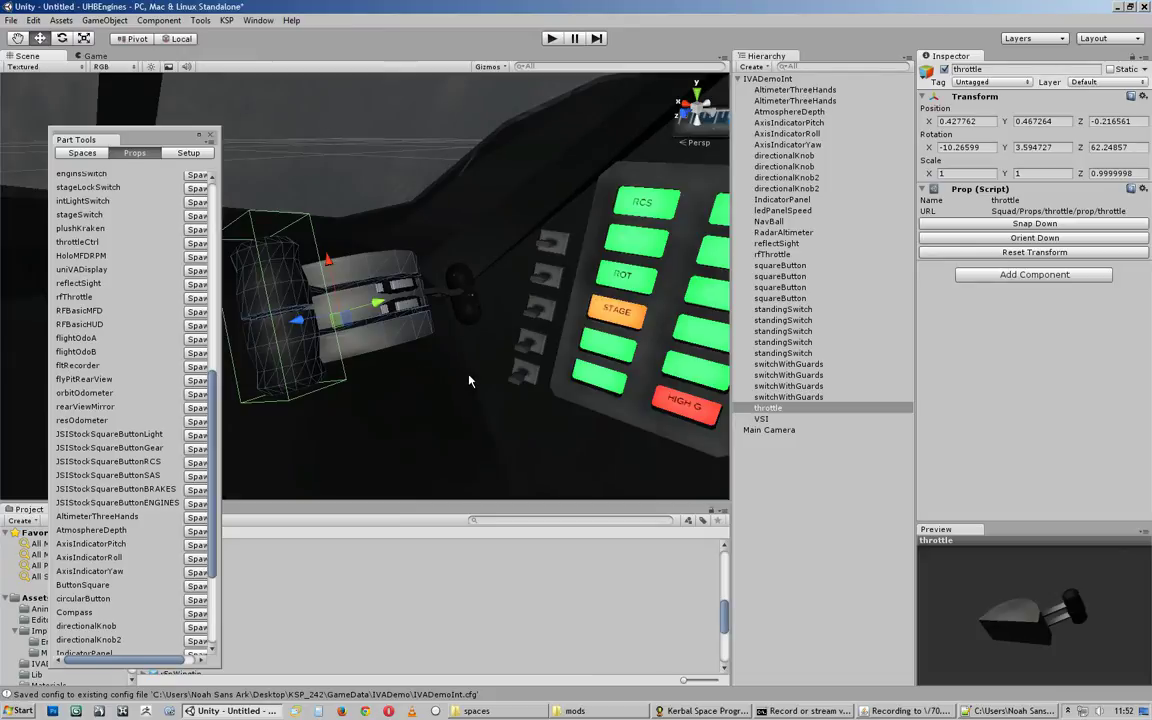
pyautogui.keyDown('alt'); pyautogui.moveTo(469, 380); pyautogui.dragTo(518, 362); pyautogui.keyUp('alt')
# Step: Rotate rfThrottle to about (13.8, 185.5, -61.8) so its handle faces away from the panel, and lower it toward the stock throttle
pyautogui.keyDown('alt'); pyautogui.moveTo(461, 276); pyautogui.dragTo(330, 215); pyautogui.keyUp('alt')
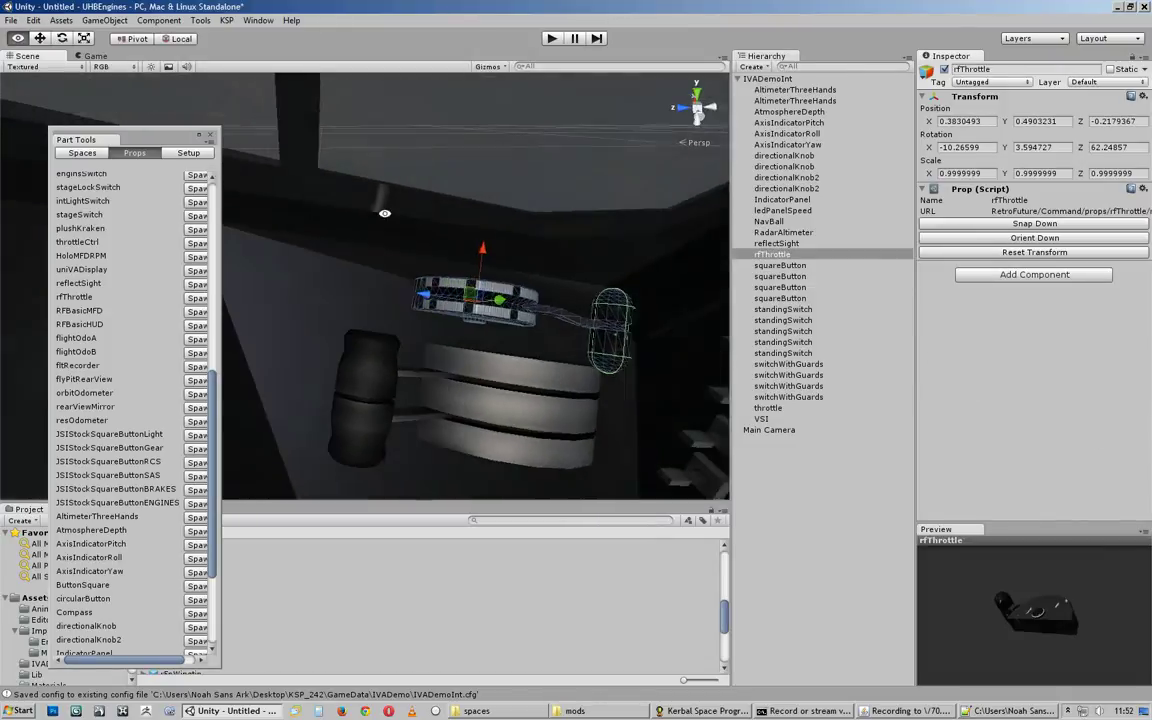
pyautogui.press('e')
pyautogui.moveTo(447, 270); pyautogui.dragTo(678, 290)
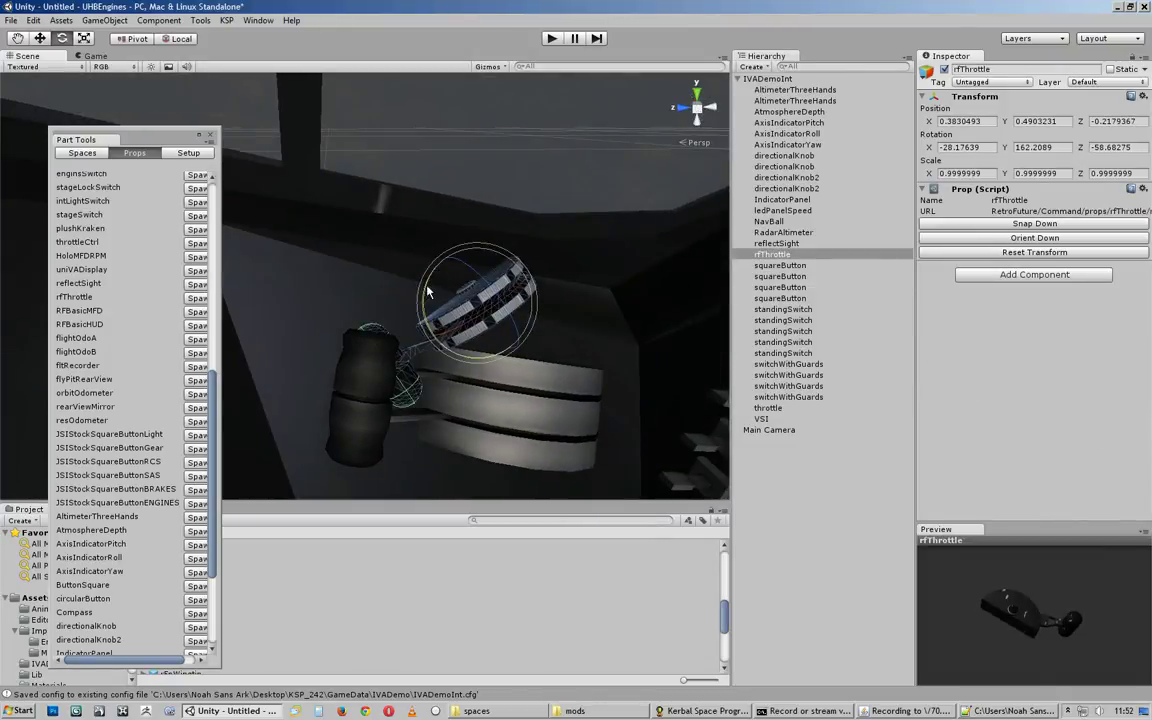
pyautogui.moveTo(427, 287); pyautogui.dragTo(480, 230)
pyautogui.press('w')
pyautogui.moveTo(470, 312); pyautogui.dragTo(486, 346)
# Step: Move rfThrottle to about X 0.394, Y 0.466, Z -0.254, just above the stock throttle
pyautogui.keyDown('alt'); pyautogui.scroll(3, 478, 318); pyautogui.keyUp('alt')
pyautogui.keyDown('alt'); pyautogui.moveTo(375, 327); pyautogui.dragTo(560, 311); pyautogui.keyUp('alt')
pyautogui.keyDown('alt'); pyautogui.moveTo(560, 311); pyautogui.dragTo(500, 331, button='middle'); pyautogui.keyUp('alt')
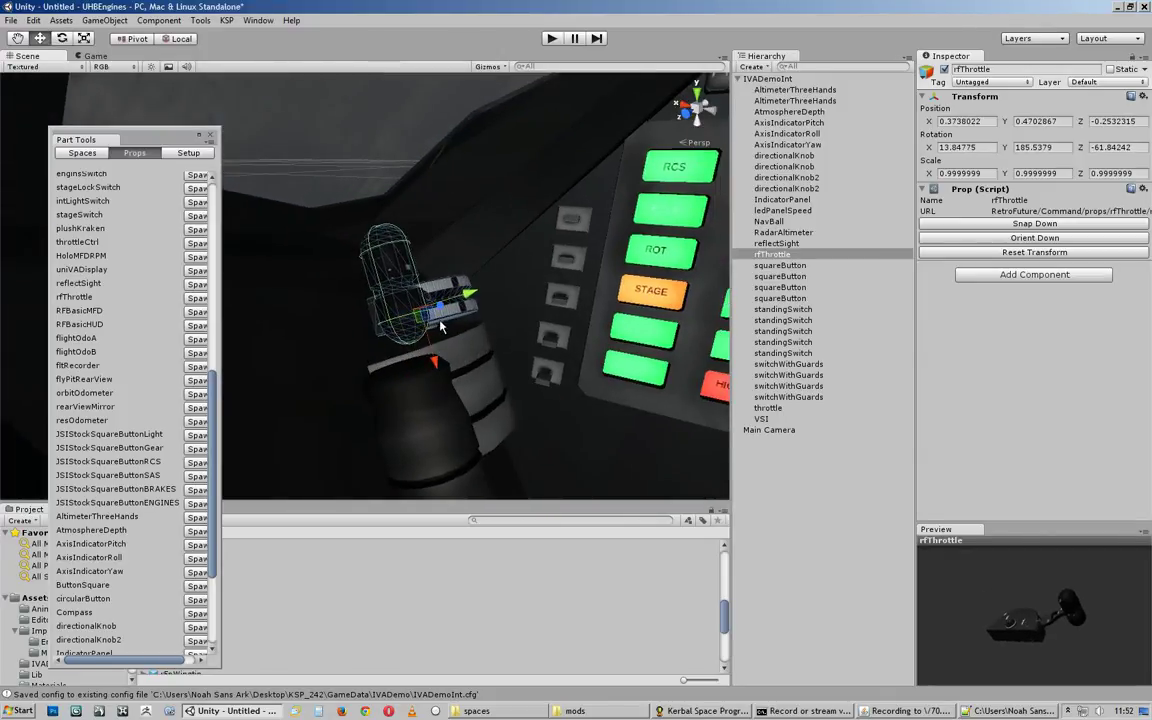
pyautogui.moveTo(421, 317); pyautogui.dragTo(397, 319)
pyautogui.keyDown('alt'); pyautogui.moveTo(397, 319); pyautogui.dragTo(325, 312); pyautogui.keyUp('alt')
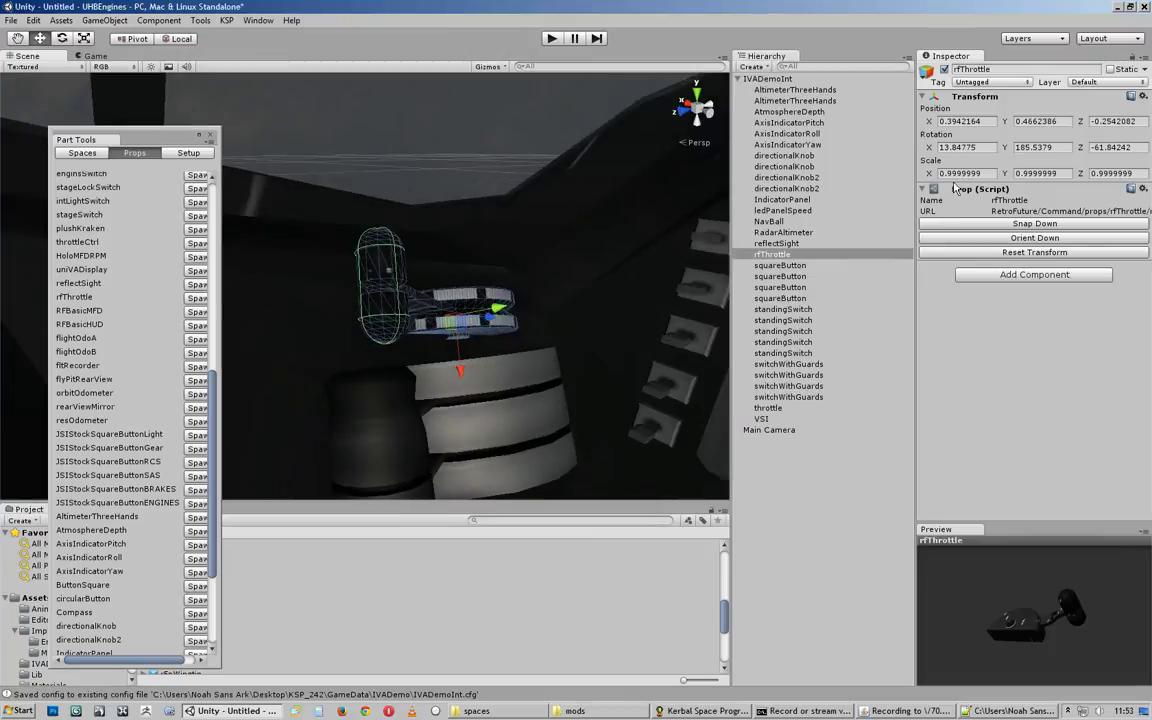
# Step: Set the scale of rfThrottle to 1.2 on the X, Y and Z axes
pyautogui.click(960, 173)
pyautogui.write('1.2')
pyautogui.press('Tab')
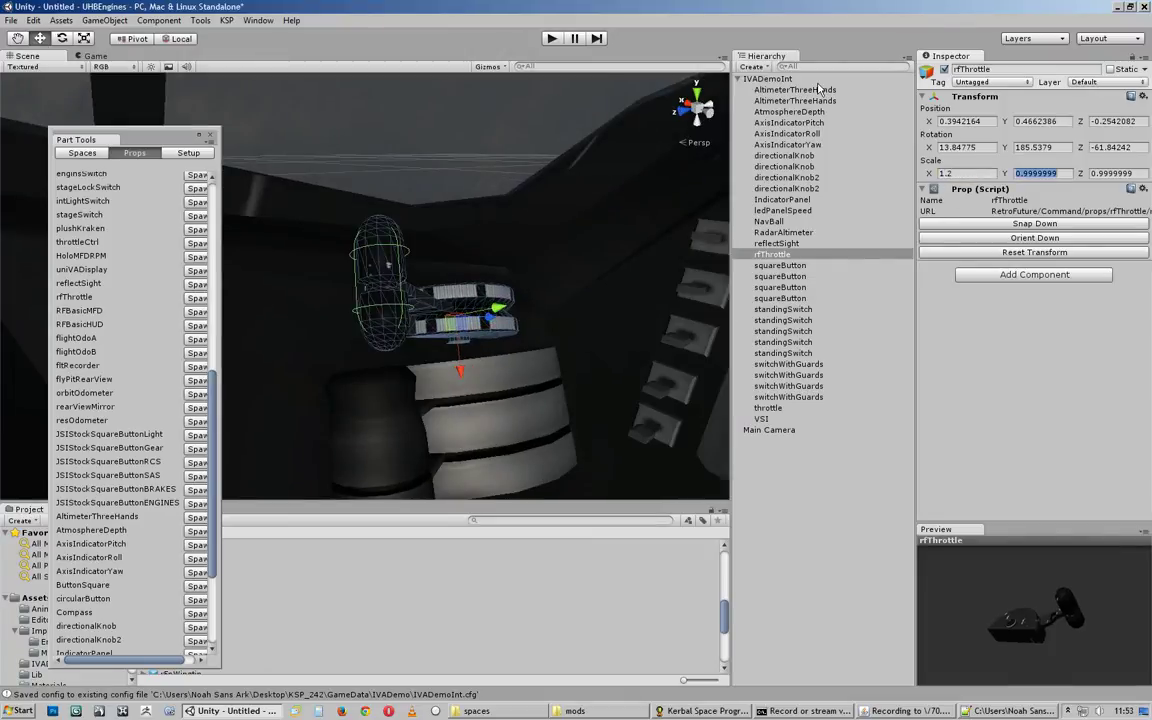
pyautogui.write('12')
pyautogui.press('BackSpace')
pyautogui.write('.2')
pyautogui.press('Tab')
pyautogui.write('1.2')
# Step: Rotate rfThrottle to about (10.0, 183.4, -62.3) so it lines up better with the stock throttle
pyautogui.keyDown('alt'); pyautogui.moveTo(490, 163); pyautogui.dragTo(363, 301); pyautogui.keyUp('alt')
pyautogui.keyDown('alt'); pyautogui.moveTo(363, 301); pyautogui.dragTo(442, 239, button='right'); pyautogui.keyUp('alt')
pyautogui.keyDown('alt'); pyautogui.moveTo(442, 239); pyautogui.dragTo(246, 308); pyautogui.keyUp('alt')
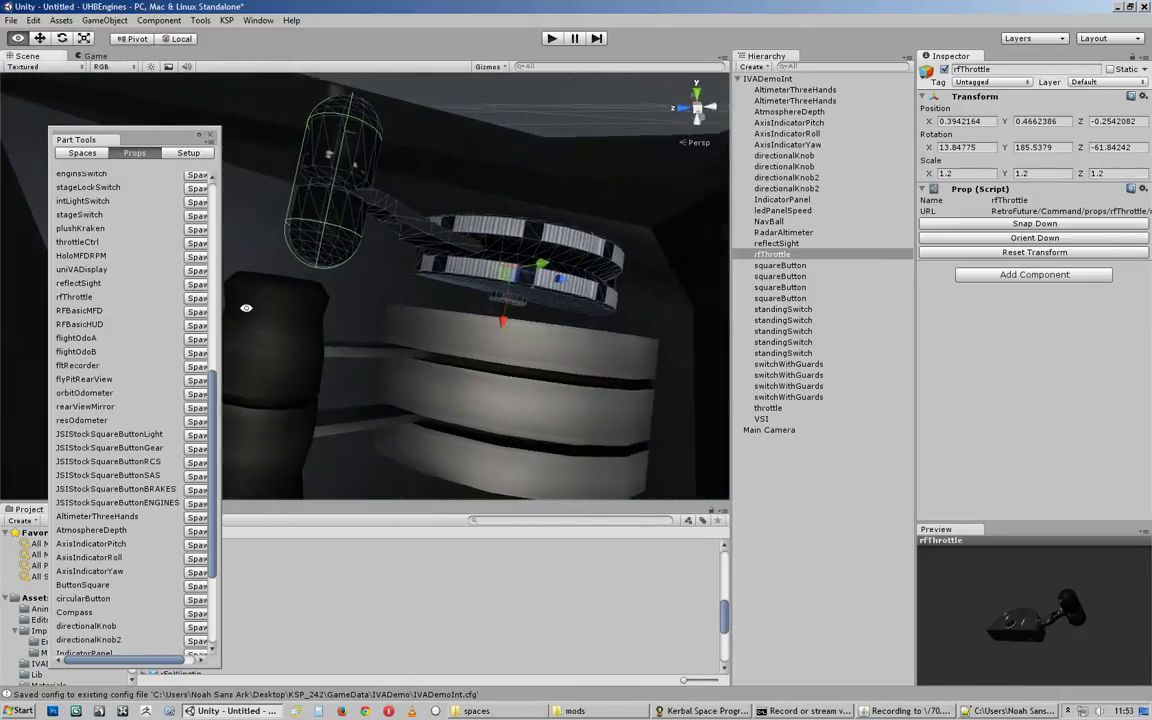
pyautogui.press('e')
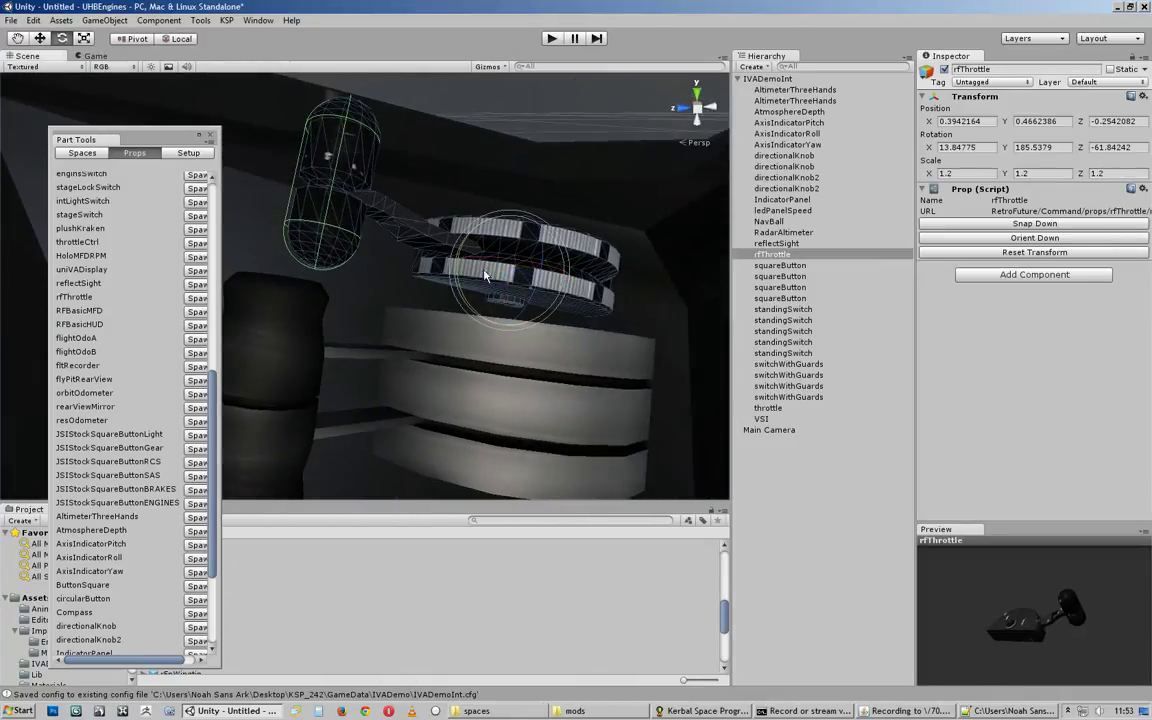
pyautogui.moveTo(463, 249); pyautogui.dragTo(463, 257)
pyautogui.keyDown('alt'); pyautogui.moveTo(463, 257); pyautogui.dragTo(288, 222); pyautogui.keyUp('alt')
pyautogui.moveTo(288, 221); pyautogui.dragTo(380, 263, button='right')
pyautogui.press('e')
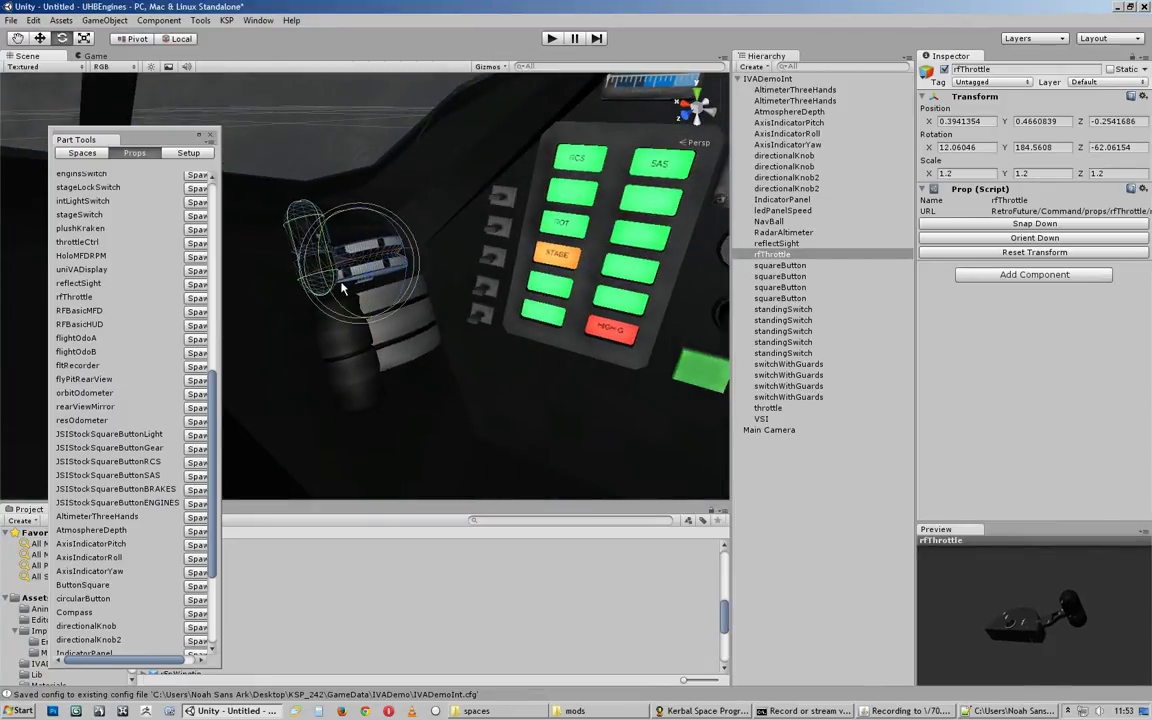
pyautogui.moveTo(342, 297); pyautogui.dragTo(338, 297)
# Step: Raise rfThrottle clear of the stock throttle, to about X 0.390, Y 0.480, Z -0.256
pyautogui.keyDown('alt'); pyautogui.moveTo(338, 297); pyautogui.dragTo(552, 304); pyautogui.keyUp('alt')
pyautogui.press('w')
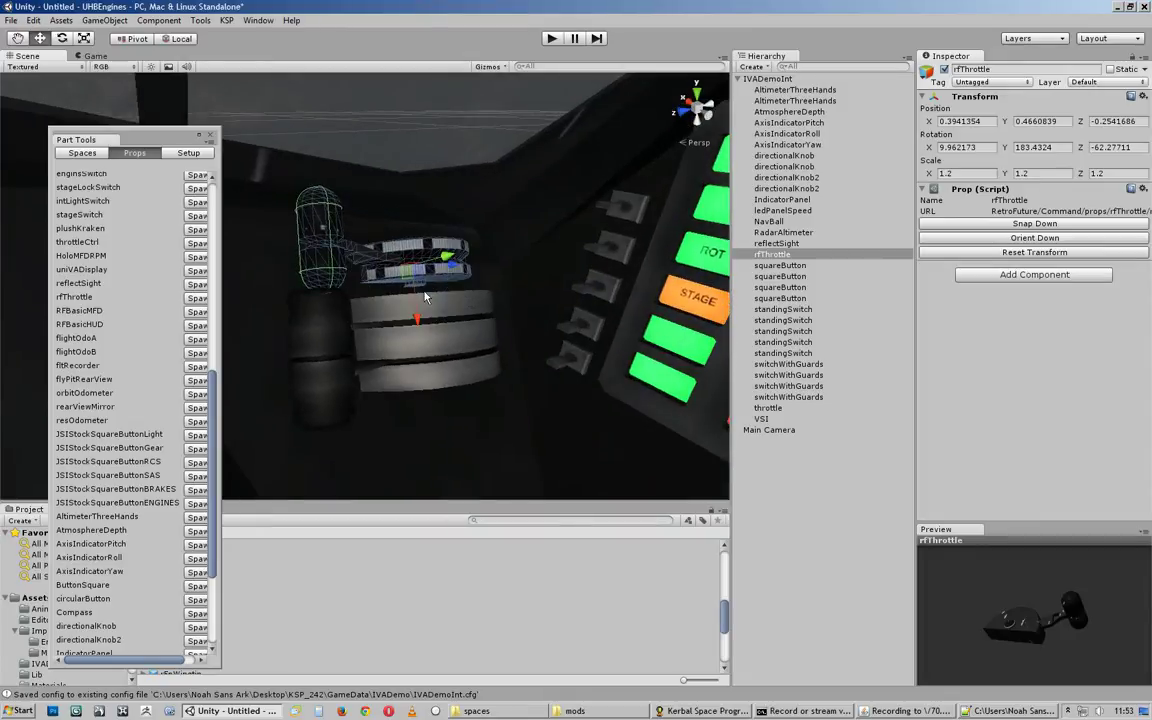
pyautogui.click(411, 294)
pyautogui.click(421, 265)
pyautogui.moveTo(415, 308); pyautogui.dragTo(427, 257)
pyautogui.keyDown('alt'); pyautogui.moveTo(530, 238); pyautogui.dragTo(421, 259); pyautogui.keyUp('alt')
pyautogui.keyDown('alt'); pyautogui.scroll(-6, 414, 243); pyautogui.keyUp('alt')
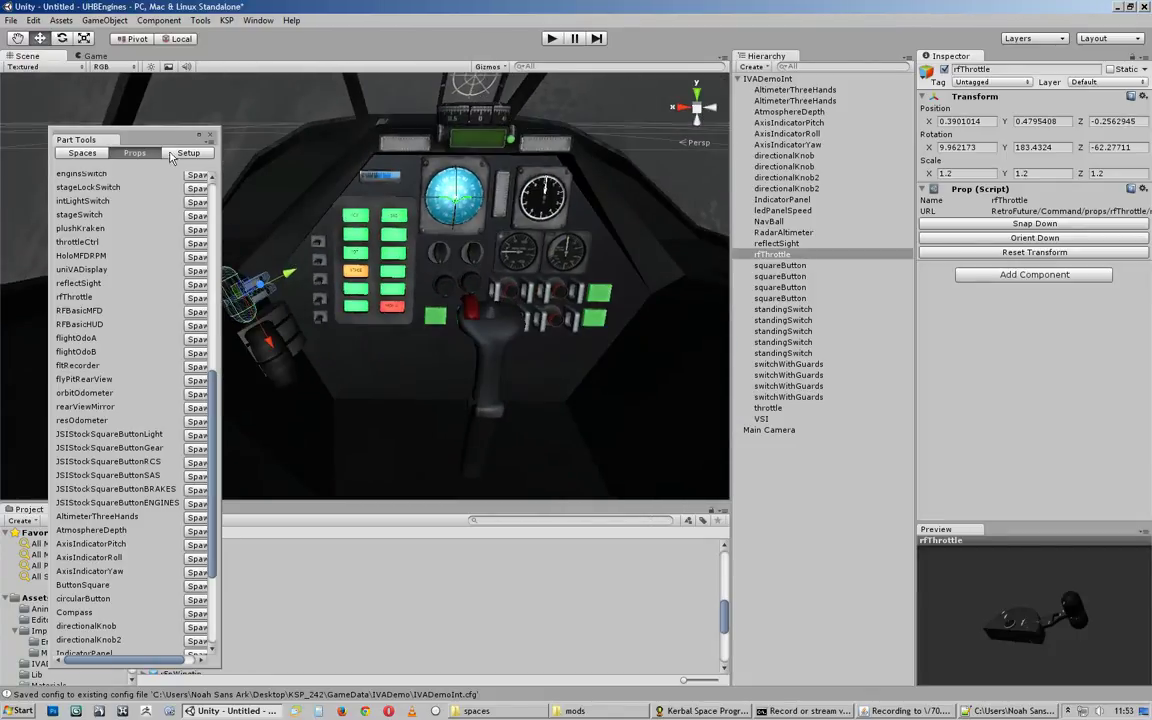
# Step: Move the Part Tools window out of the way and save the IVADemoInt space to its config
pyautogui.moveTo(171, 138); pyautogui.dragTo(111, 178)
pyautogui.keyDown('alt'); pyautogui.moveTo(345, 222); pyautogui.dragTo(470, 268); pyautogui.keyUp('alt')
pyautogui.keyDown('alt'); pyautogui.moveTo(470, 268); pyautogui.dragTo(740, 238, button='right'); pyautogui.keyUp('alt')
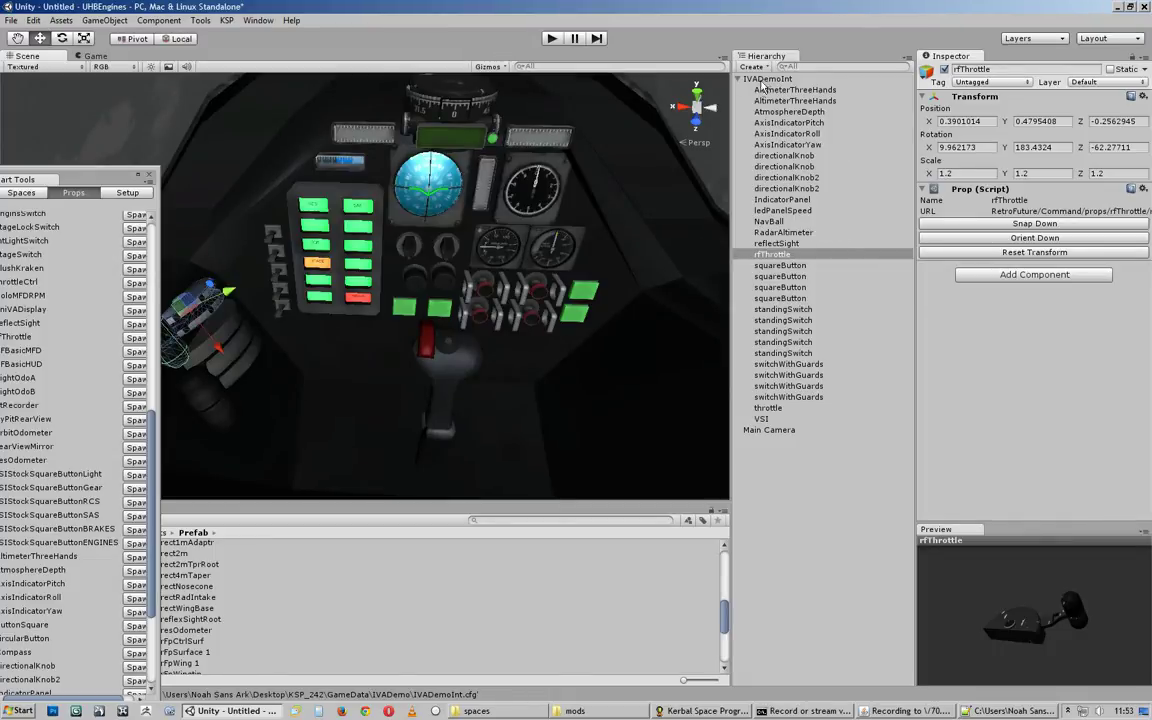
pyautogui.click(762, 81)
pyautogui.keyDown('alt'); pyautogui.moveTo(305, 318); pyautogui.dragTo(712, 204); pyautogui.keyUp('alt')
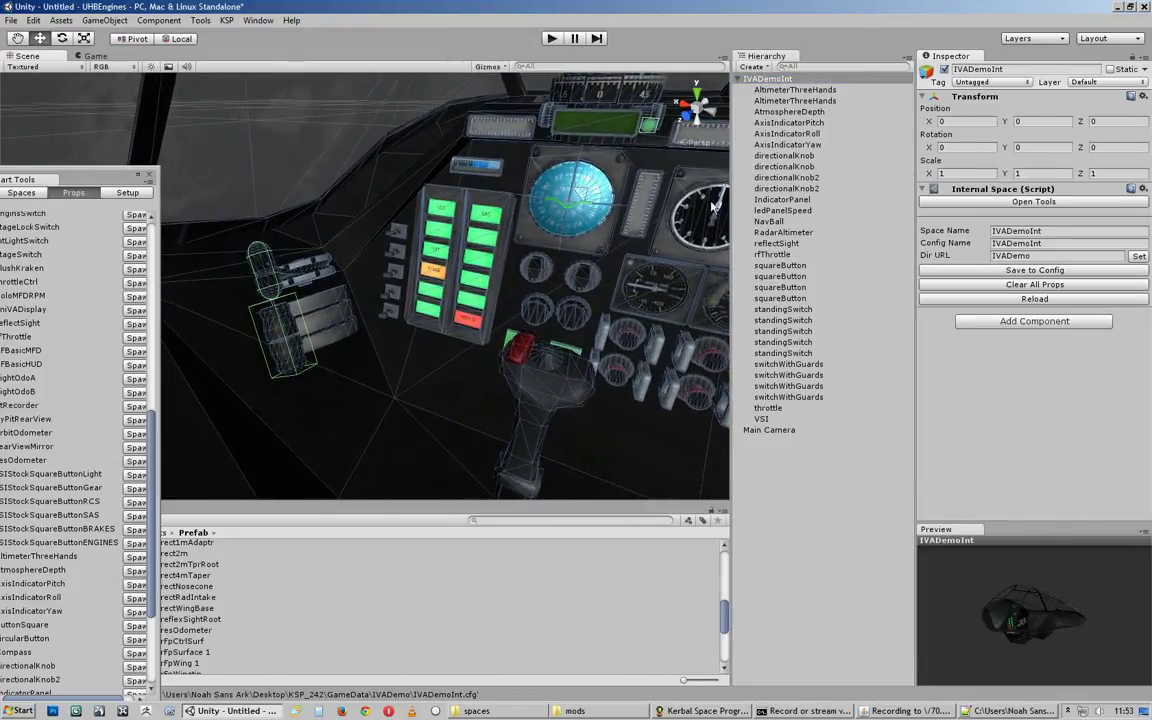
pyautogui.click(1059, 271)
# Step: Switch to Kerbal Space Program, leave the flight for the Space Center, and reload the database through ModuleManager
pyautogui.click(700, 711)
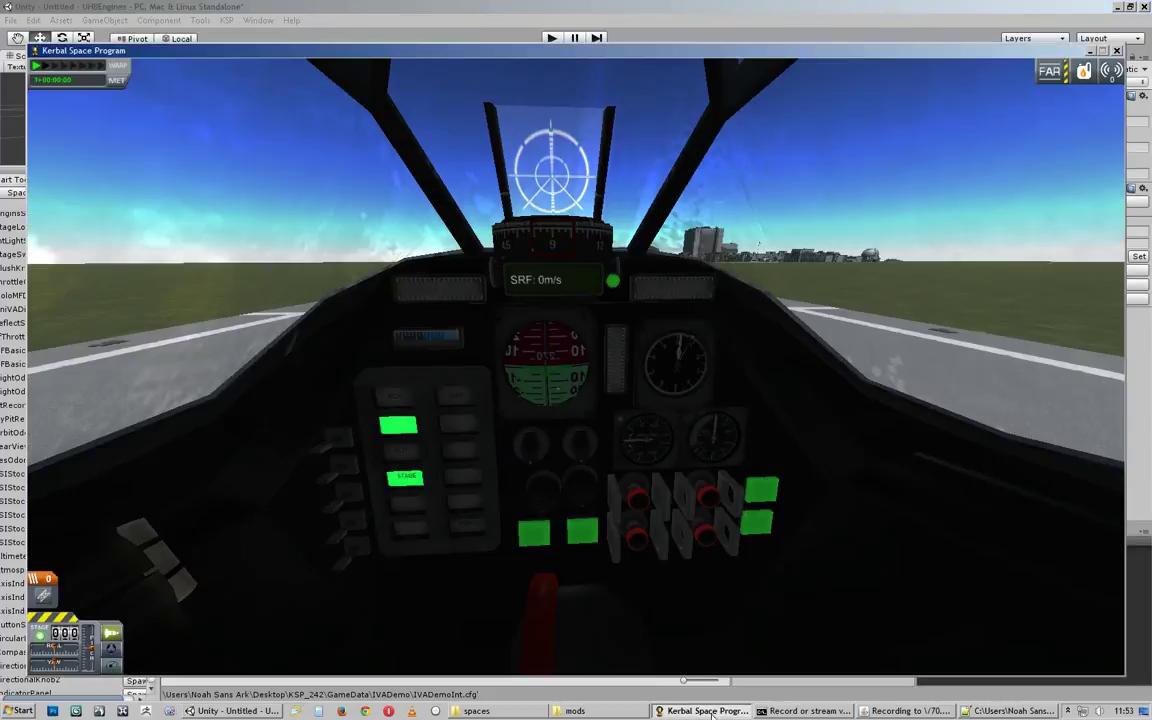
pyautogui.press('Escape')
pyautogui.click(530, 372)
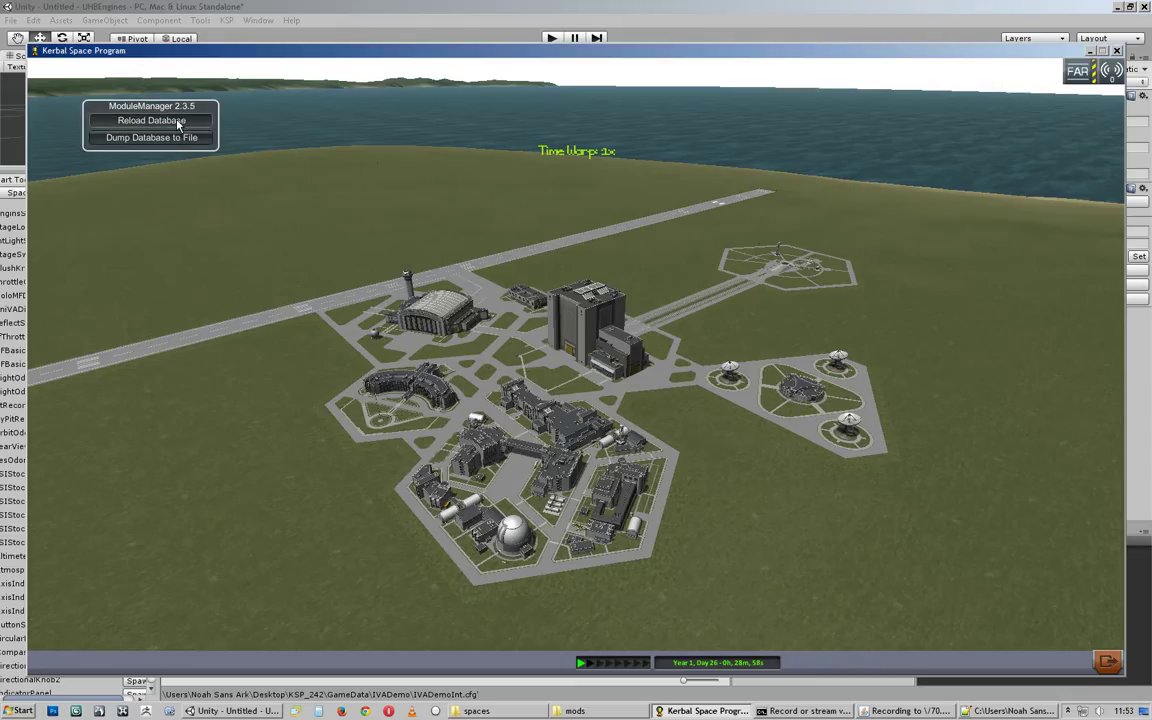
pyautogui.click(162, 121)
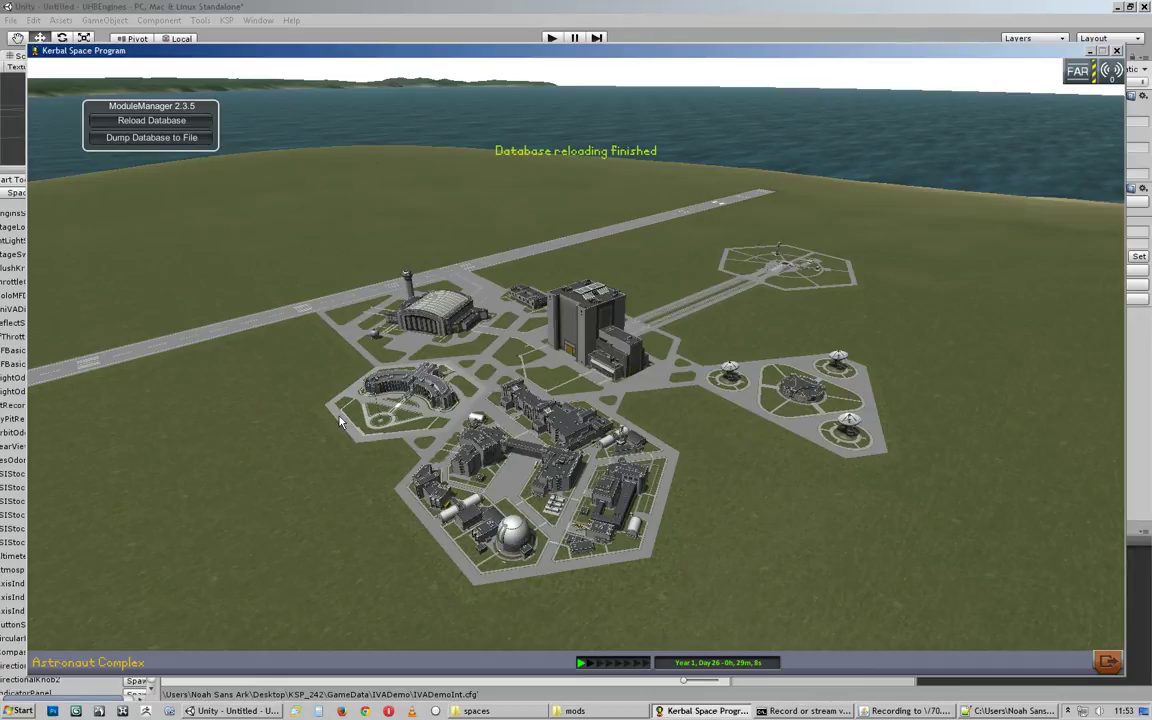
# Step: Go to the Untitled Space Craft already on the runway and enter its cockpit's IVA view
pyautogui.click(222, 328)
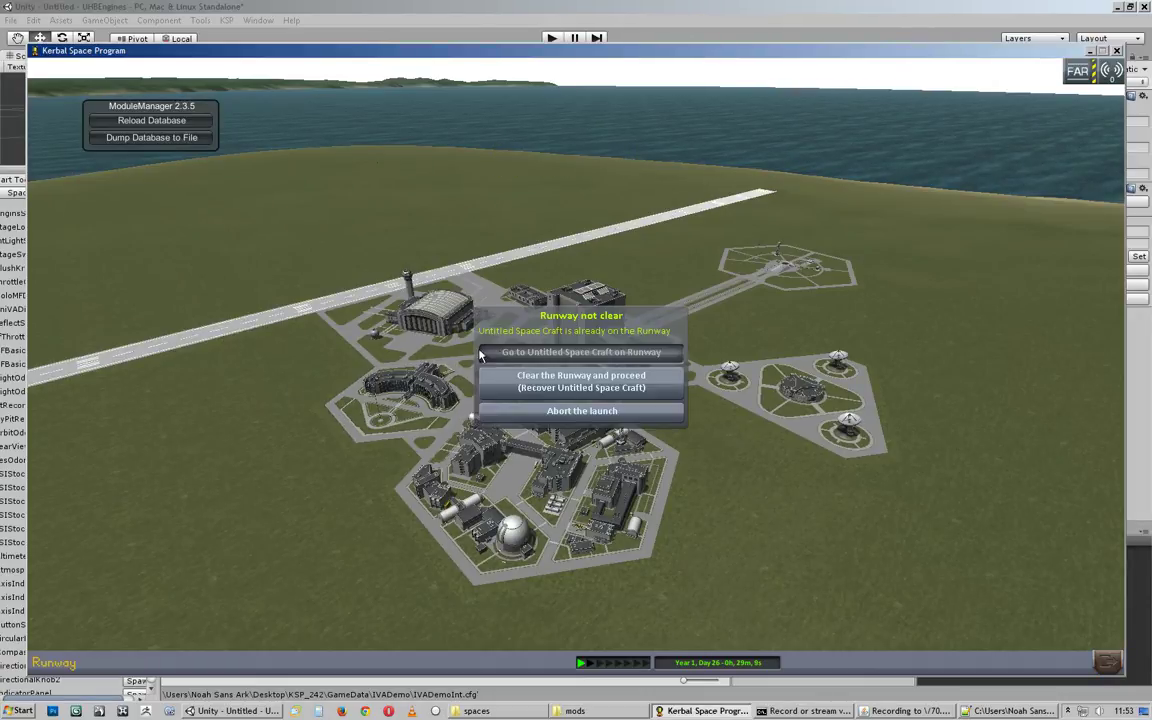
pyautogui.click(478, 341)
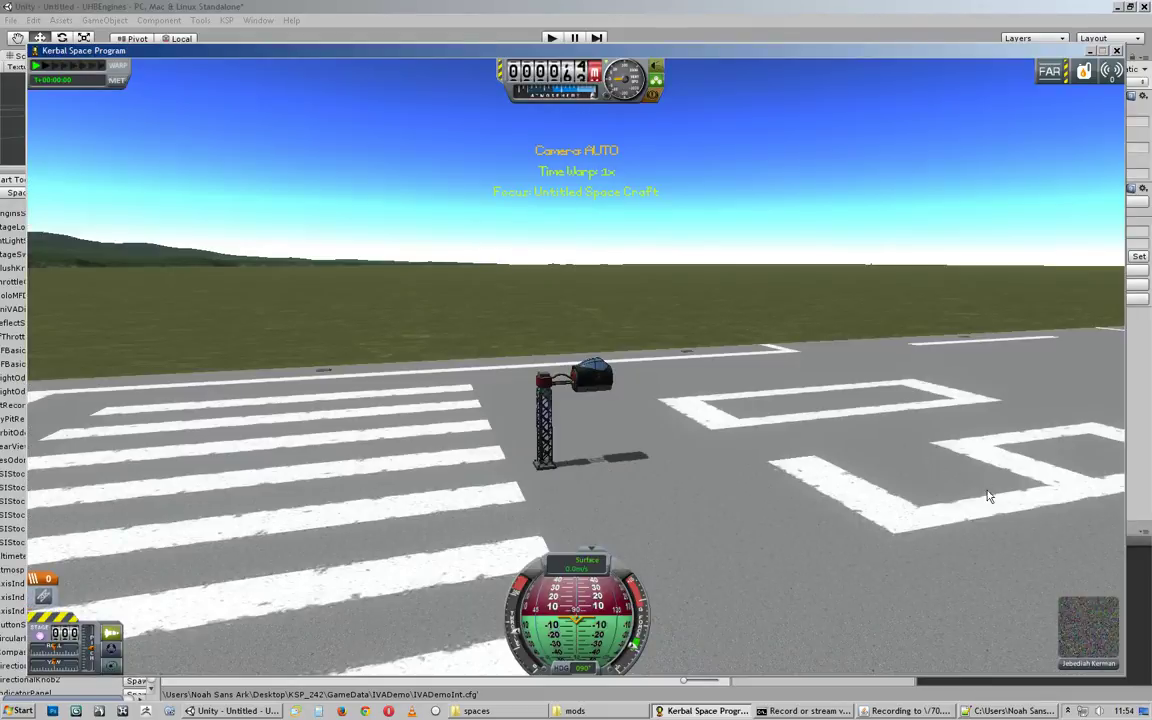
pyautogui.click(1098, 606)
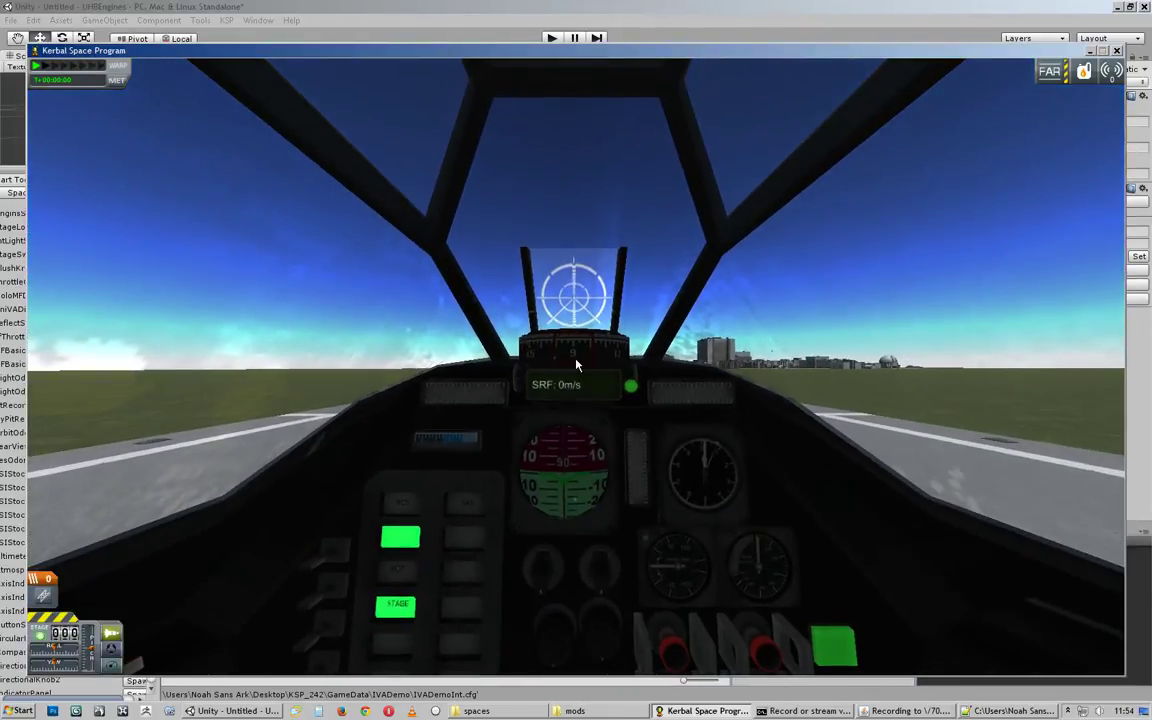
# Step: Examine rfThrottle beside the stock throttle in the cockpit, checking its placement, size and lever movement
pyautogui.moveTo(129, 548); pyautogui.dragTo(45, 655, button='right')
pyautogui.moveTo(498, 438); pyautogui.dragTo(535, 452, button='right')
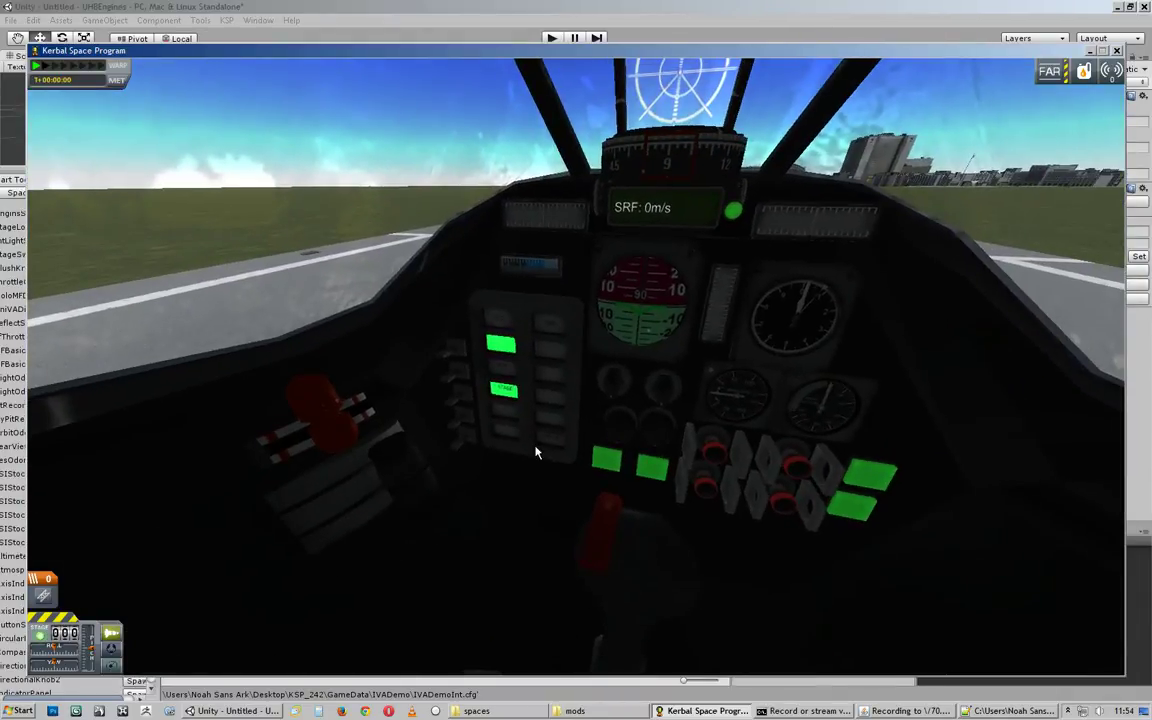
pyautogui.moveTo(419, 484); pyautogui.dragTo(697, 355)
pyautogui.moveTo(403, 397); pyautogui.dragTo(278, 514)
pyautogui.scroll(4, 481, 501)
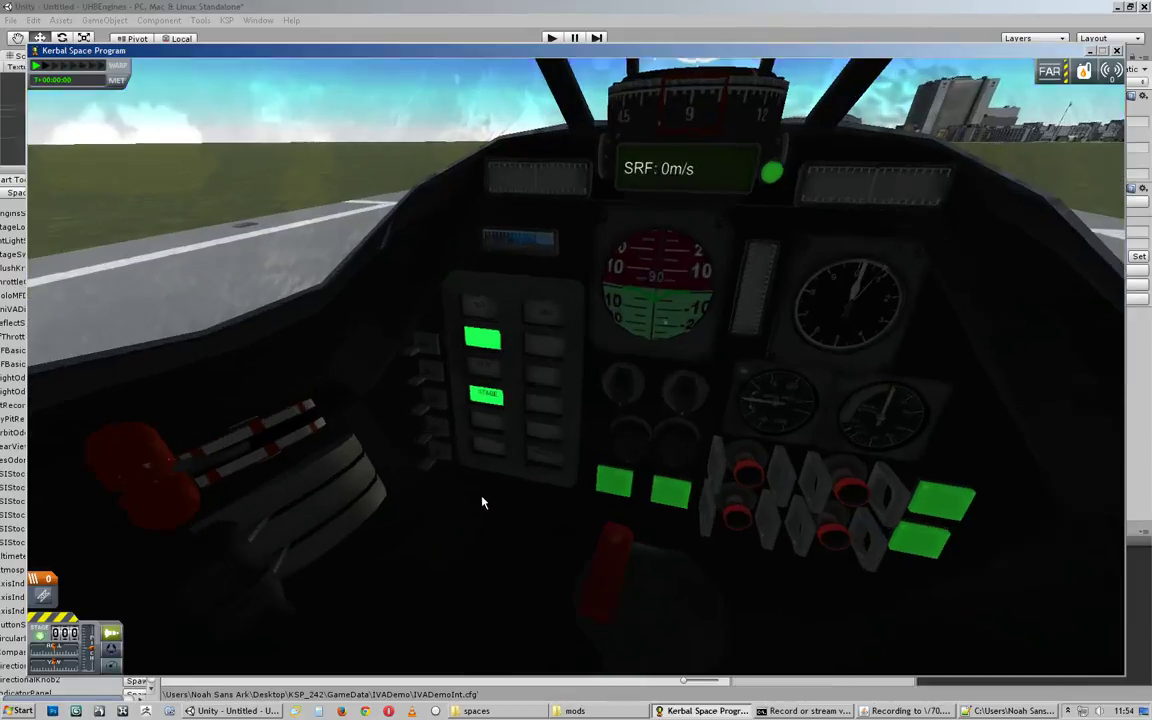
pyautogui.moveTo(481, 501); pyautogui.dragTo(476, 478, button='right')
pyautogui.scroll(-4, 476, 478)
pyautogui.moveTo(400, 440); pyautogui.dragTo(417, 355, button='right')
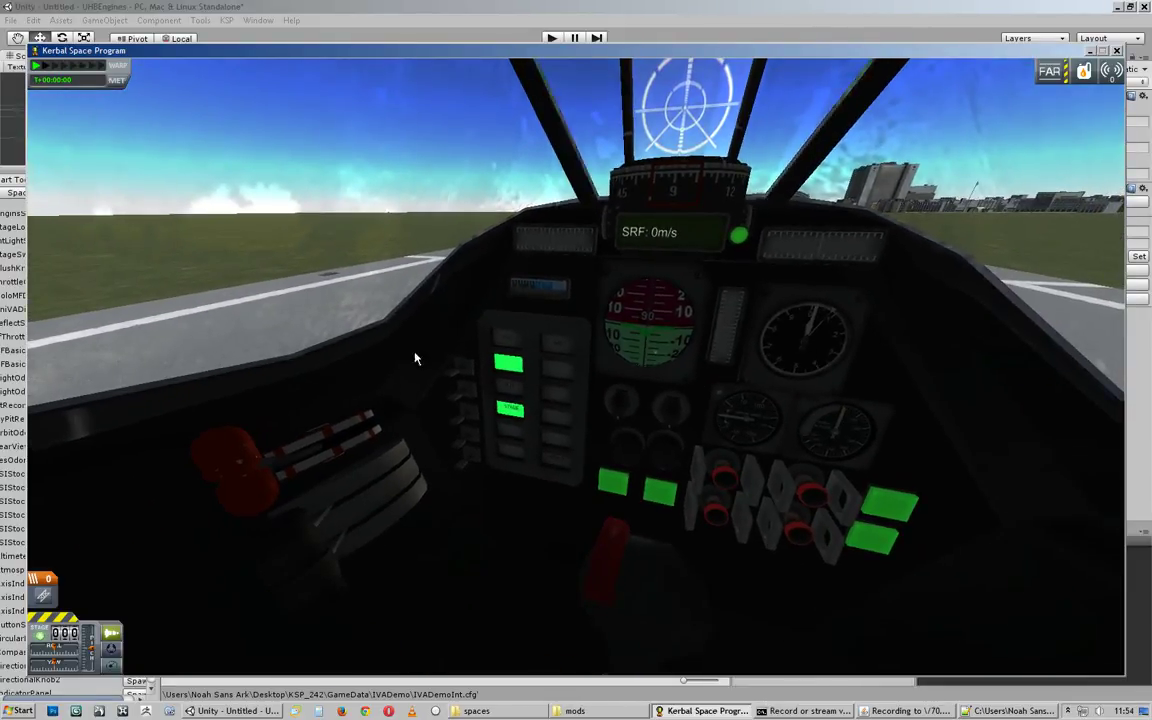
# Step: Switch back to Unity and bring the Part Tools prop list fully into view
pyautogui.click(253, 712)
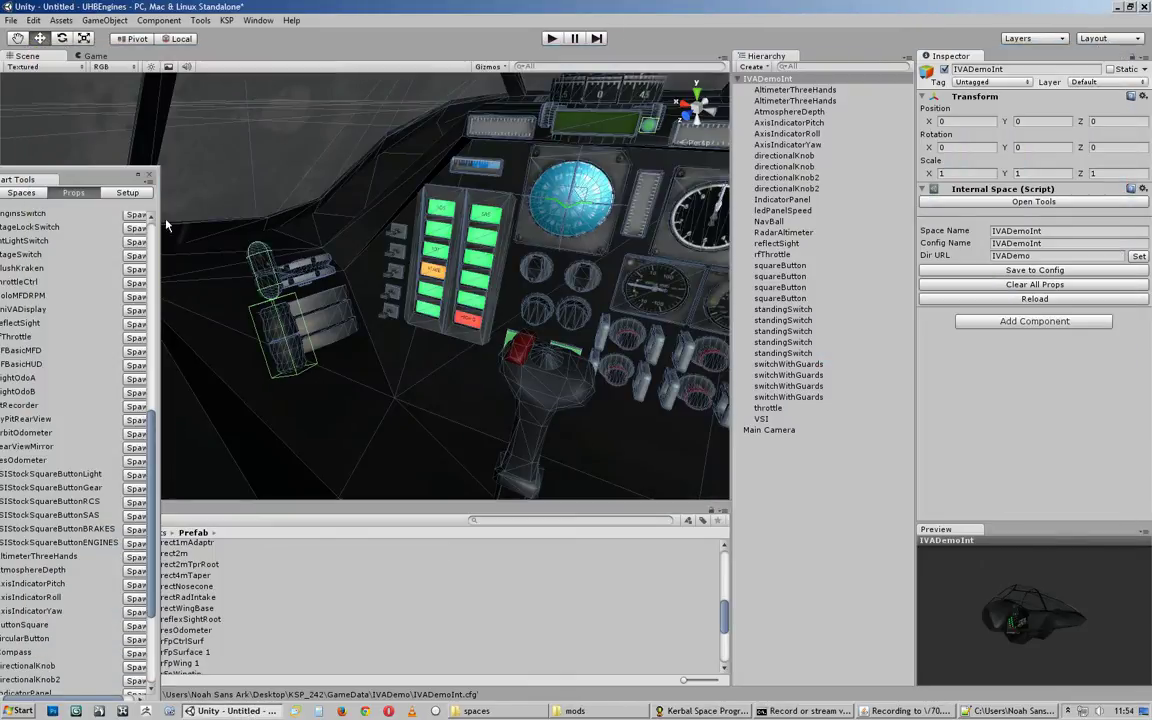
pyautogui.moveTo(106, 183); pyautogui.dragTo(488, 138)
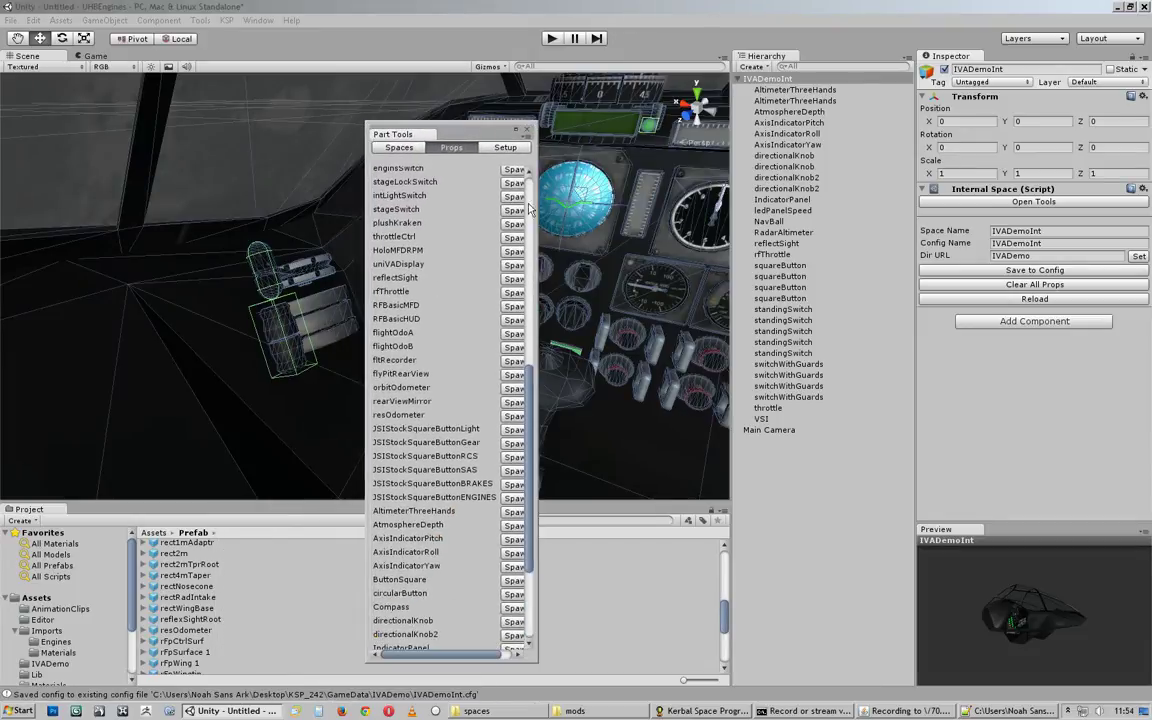
# Step: Compare the cockpit interior and its props in the scene with the in-game cockpit view in Kerbal Space Program
pyautogui.click(740, 79)
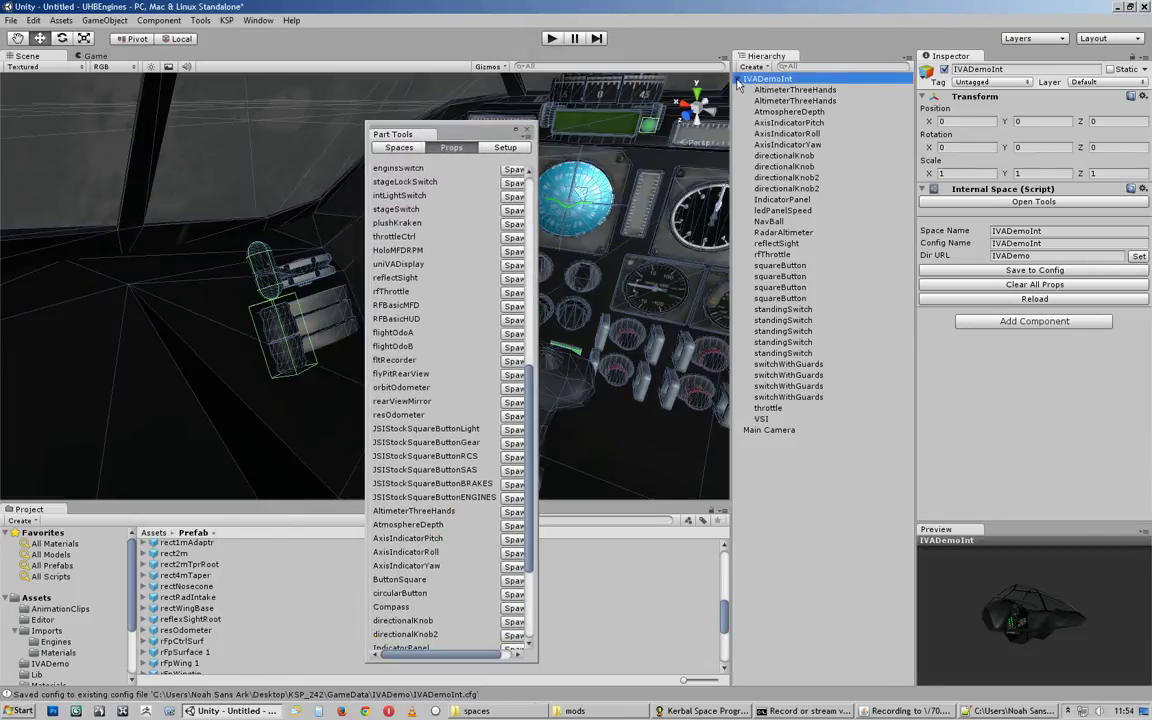
pyautogui.keyDown('alt'); pyautogui.moveTo(648, 226); pyautogui.dragTo(530, 221); pyautogui.keyUp('alt')
pyautogui.click(462, 128)
pyautogui.moveTo(463, 131); pyautogui.dragTo(558, 110)
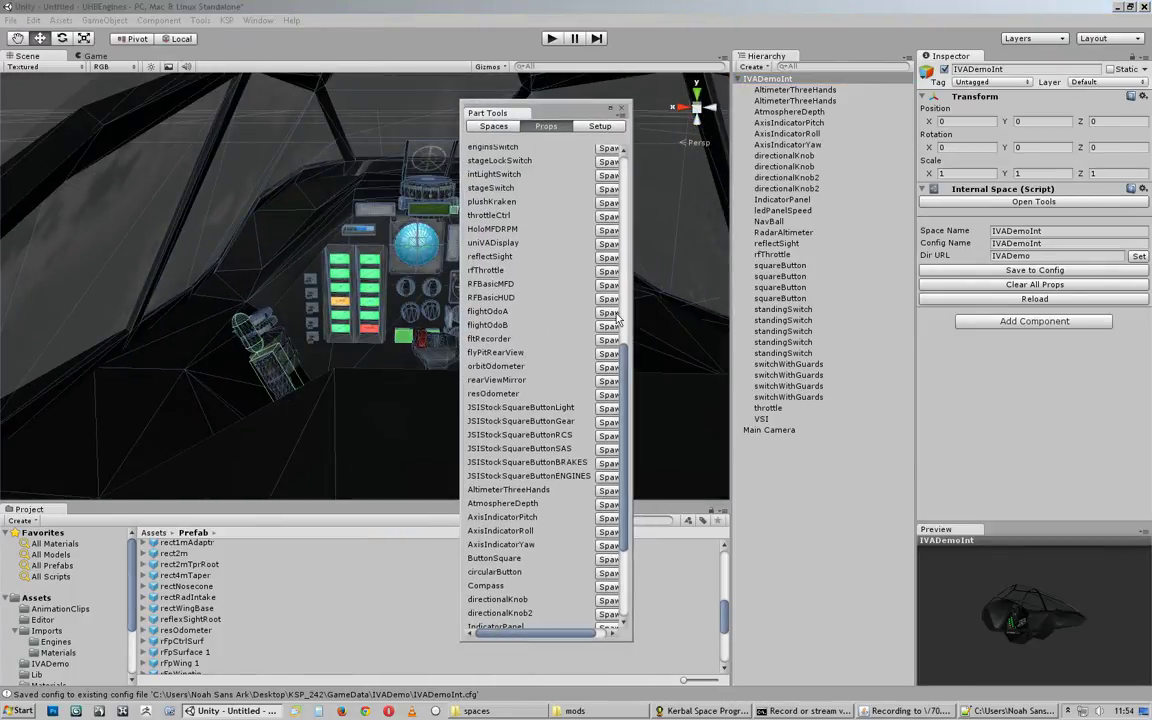
pyautogui.click(703, 712)
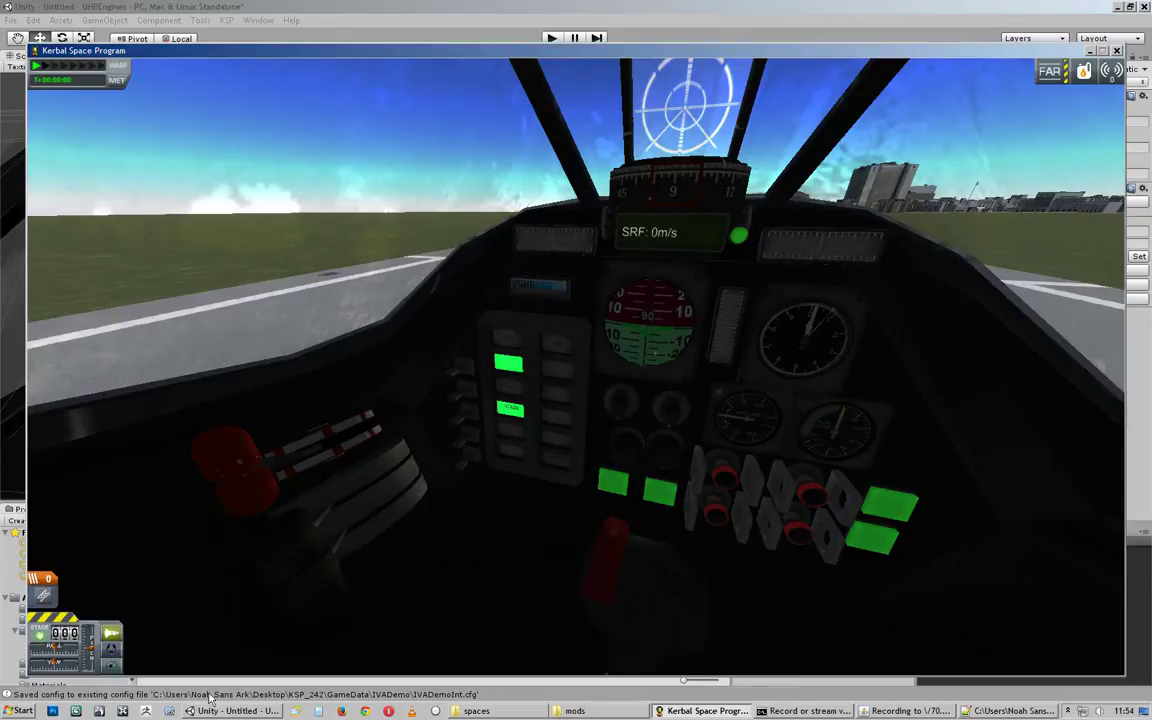
pyautogui.click(231, 712)
pyautogui.moveTo(525, 112); pyautogui.dragTo(476, 117)
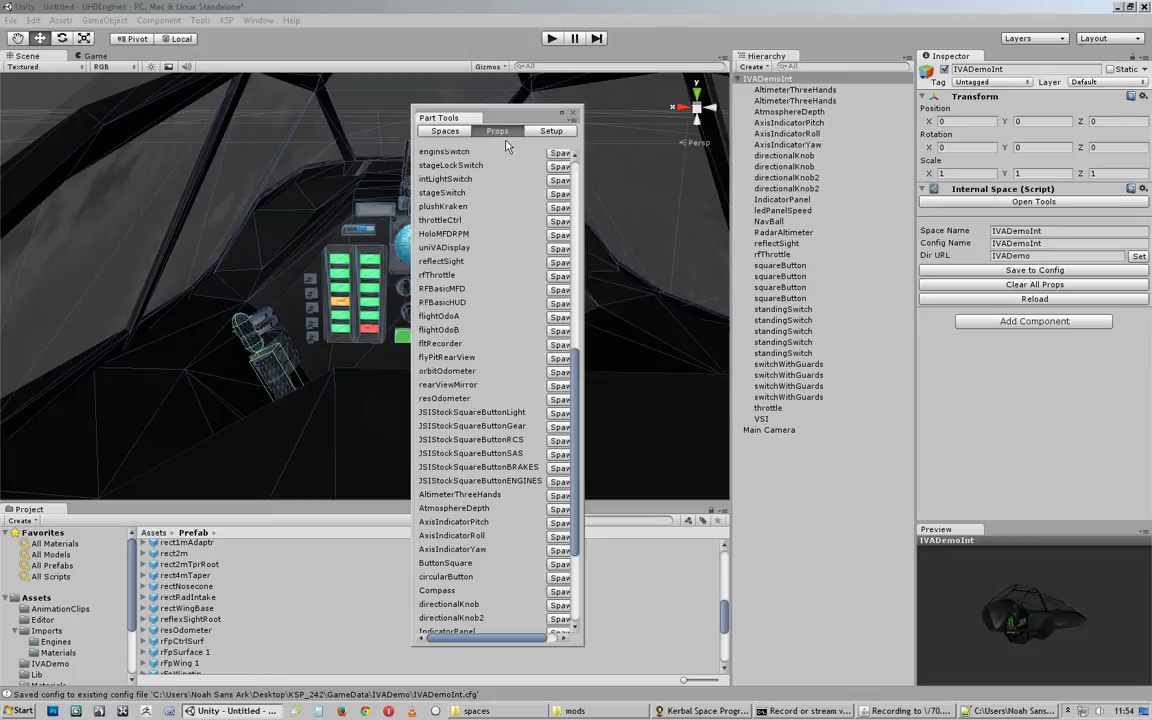
# Step: View the IVADemoInt cockpit from the side and close the Part Tools window
pyautogui.keyDown('alt'); pyautogui.moveTo(319, 340); pyautogui.dragTo(594, 303); pyautogui.keyUp('alt')
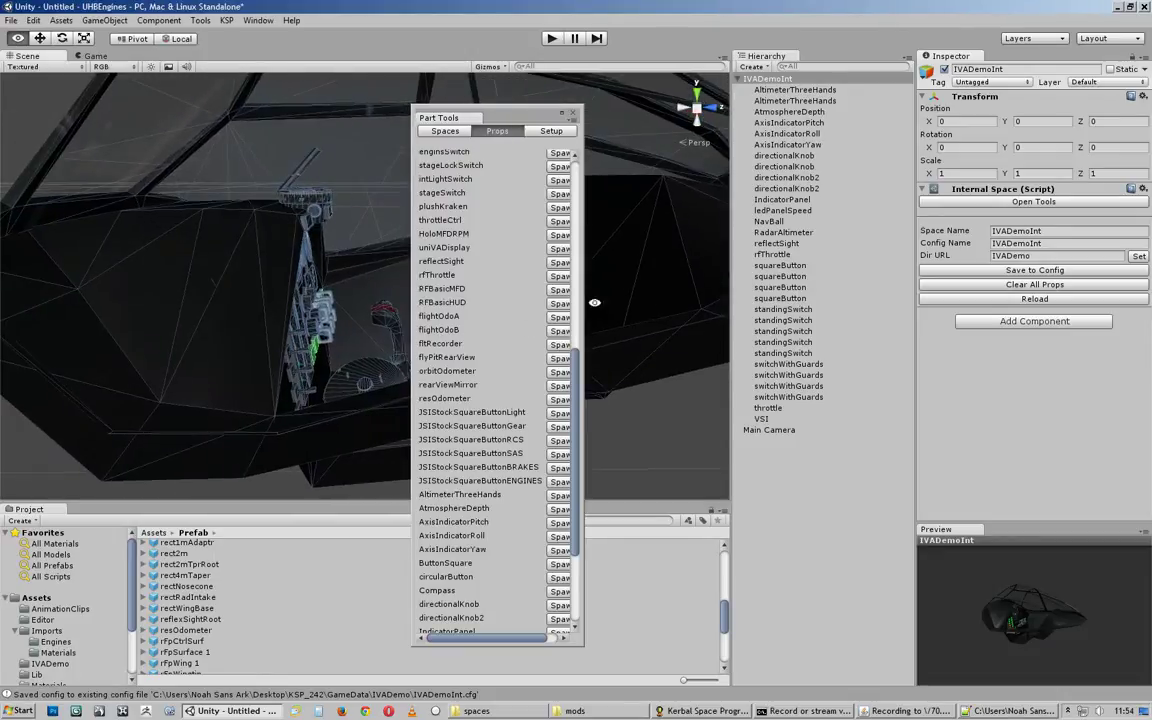
pyautogui.moveTo(377, 312); pyautogui.dragTo(198, 314, button='middle')
pyautogui.moveTo(520, 117); pyautogui.dragTo(511, 216)
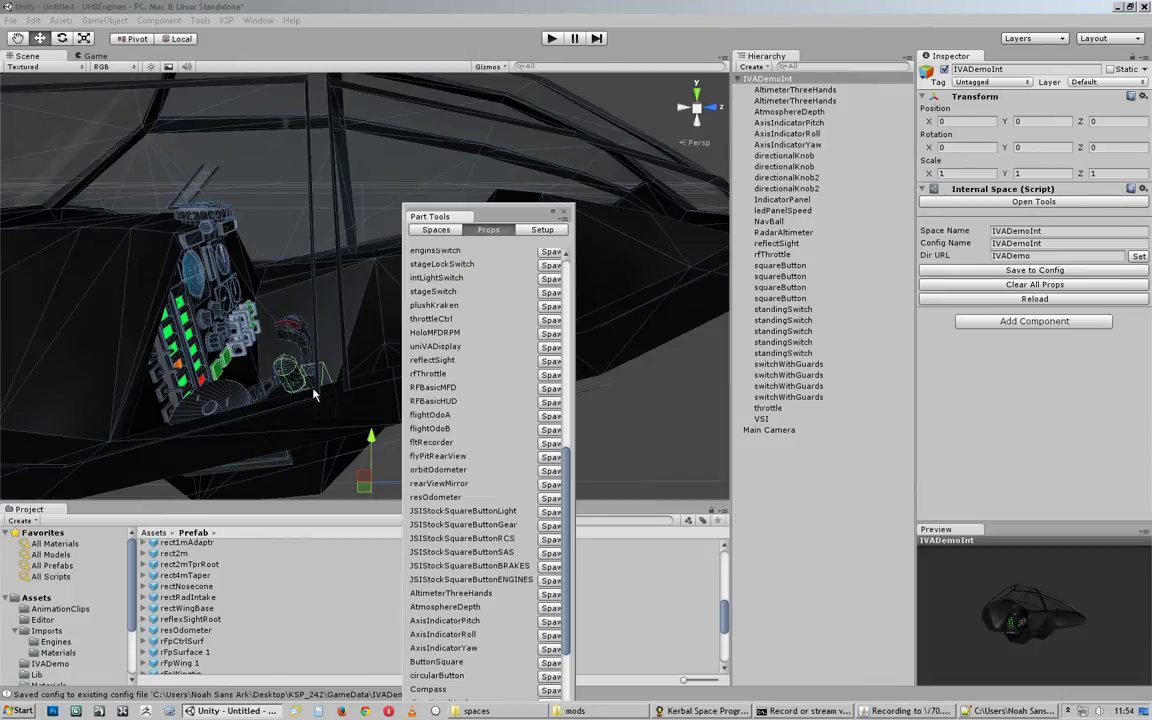
pyautogui.click(564, 213)
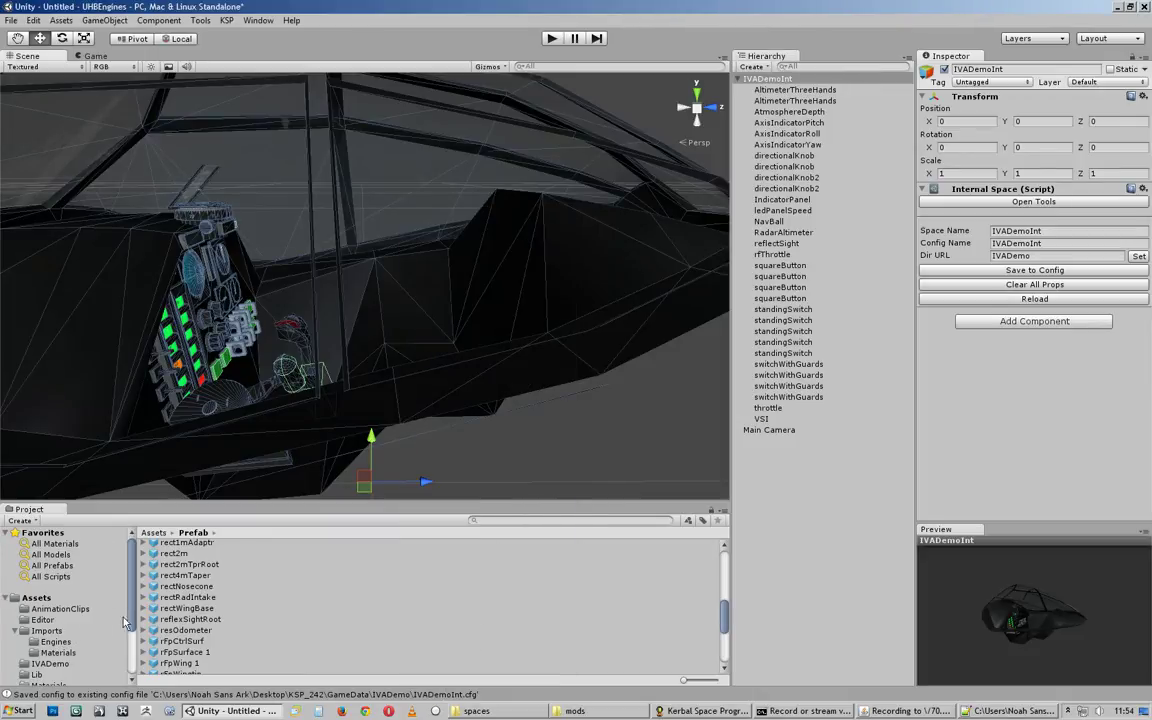
# Step: Enlarge the project browser and list the assets of the Prefab folder from the beginning
pyautogui.scroll(-3, 125, 622)
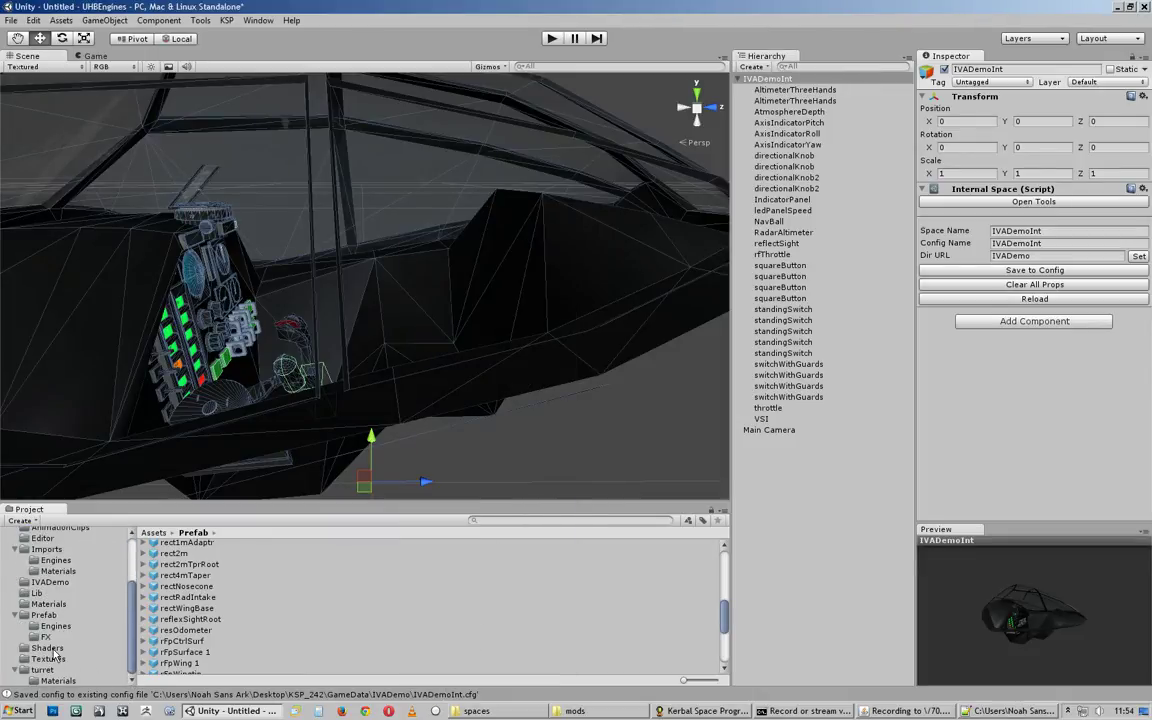
pyautogui.click(50, 617)
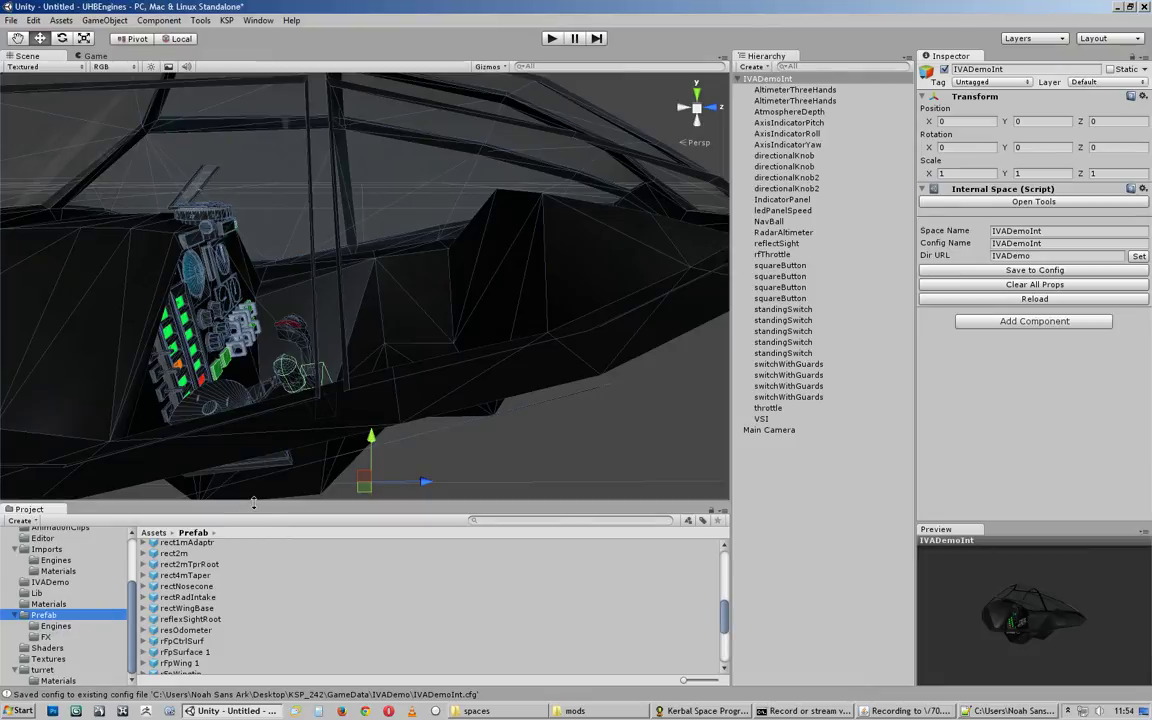
pyautogui.moveTo(253, 503); pyautogui.dragTo(253, 418)
pyautogui.moveTo(727, 589); pyautogui.dragTo(728, 534)
pyautogui.scroll(5, 652, 467)
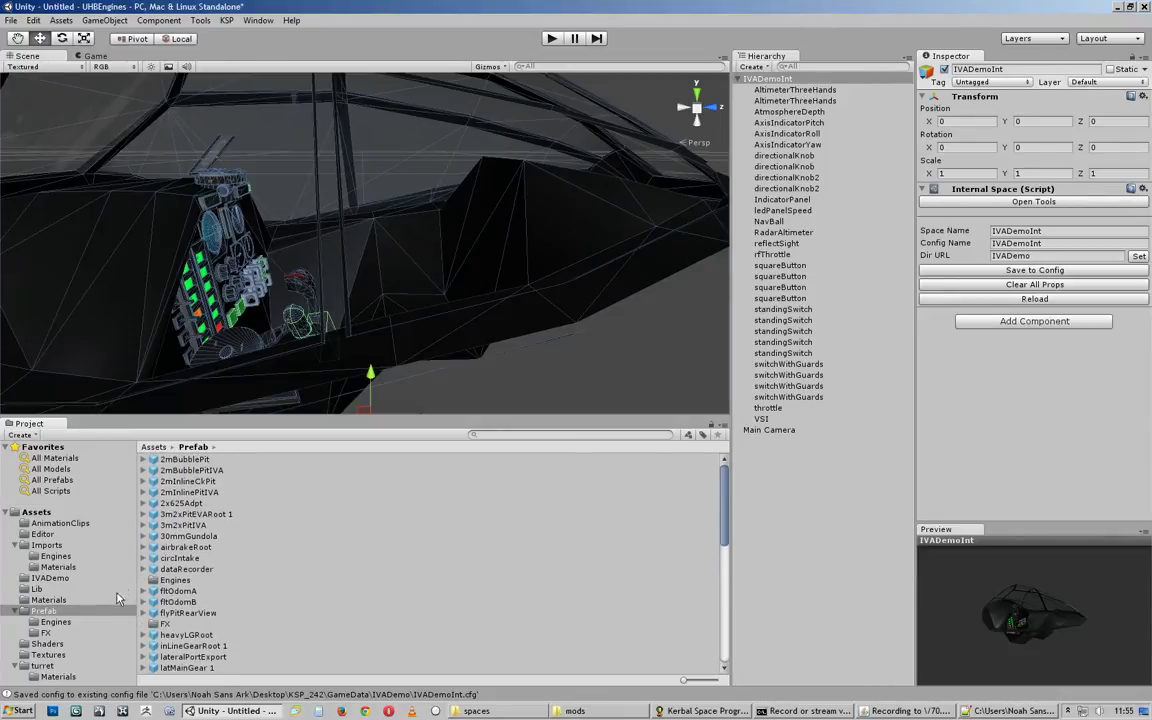
# Step: Delete IVADemoInt from the untitled scene and open the IVADemo scene stored in the IVADemo asset folder
pyautogui.click(812, 79)
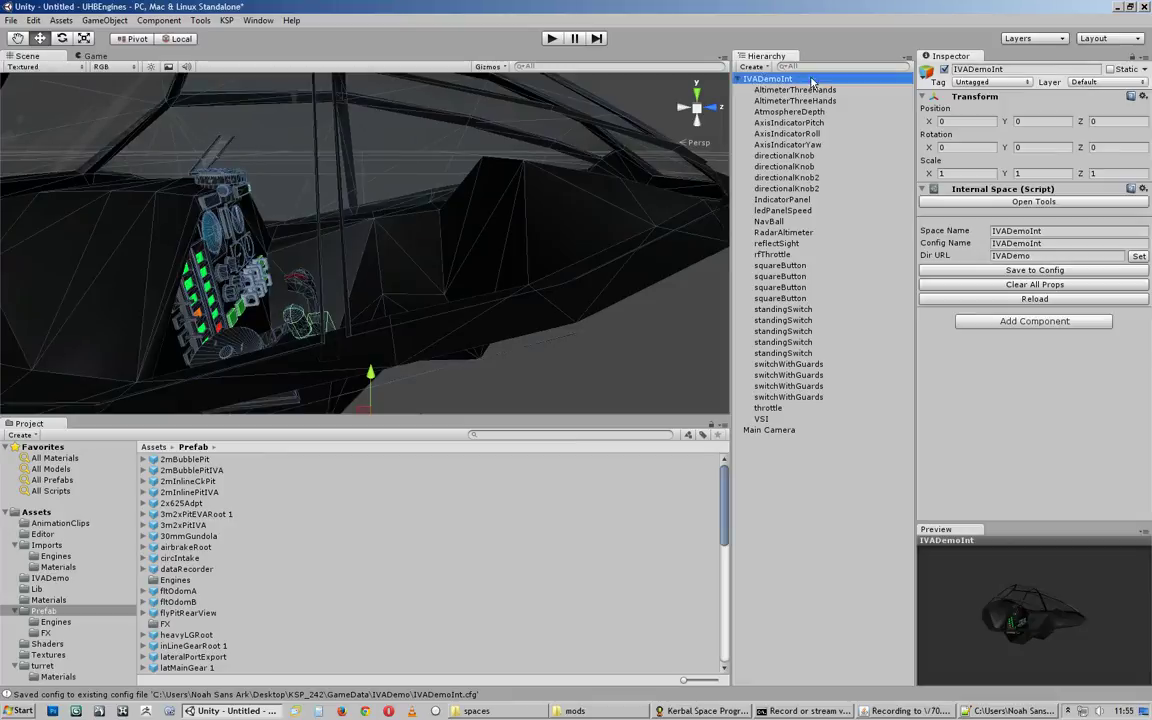
pyautogui.press('Delete')
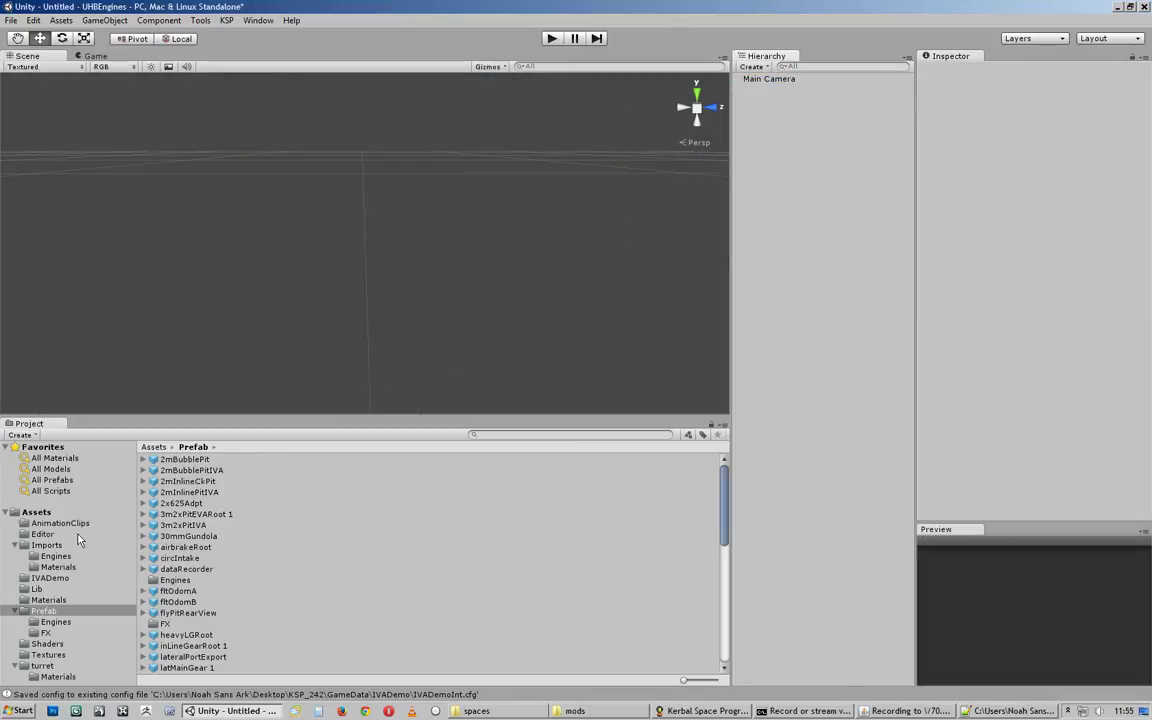
pyautogui.click(37, 512)
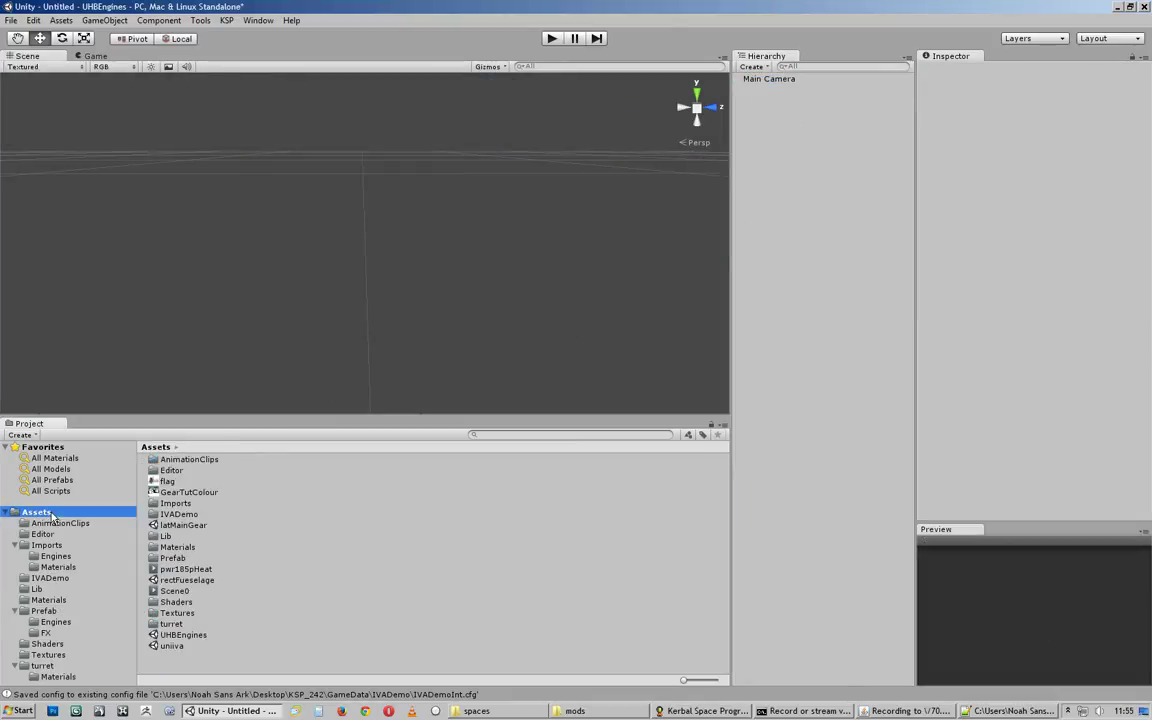
pyautogui.click(180, 525)
pyautogui.doubleClick(178, 514)
pyautogui.click(180, 470)
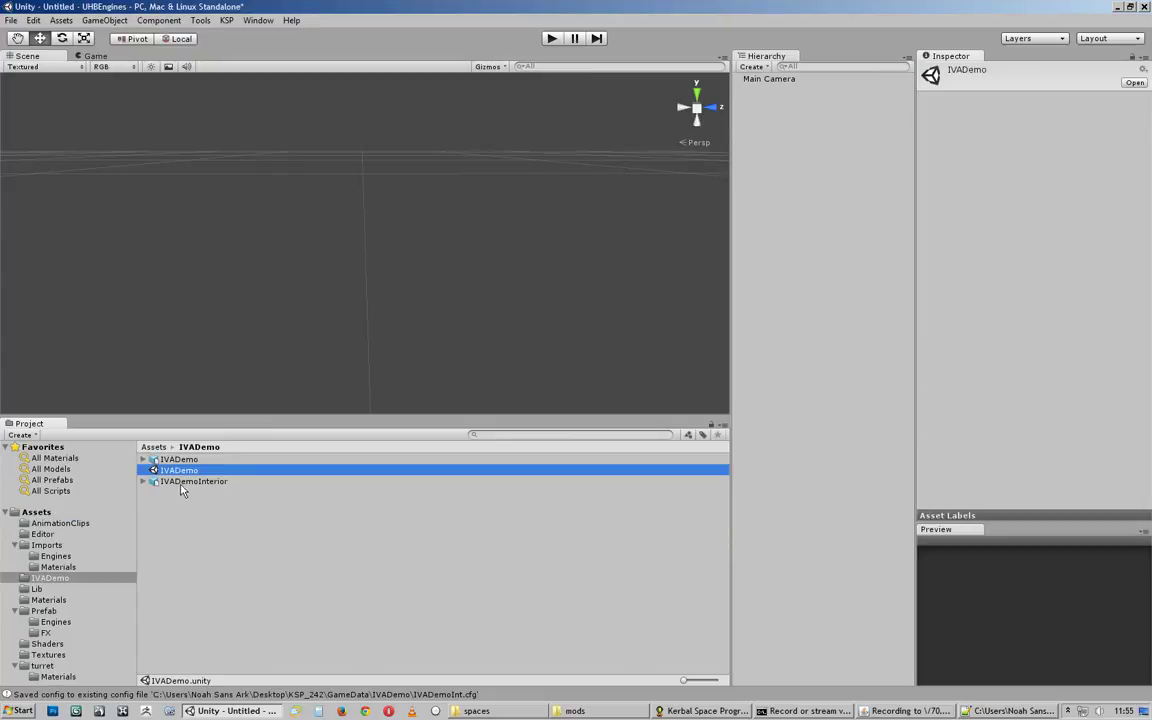
pyautogui.click(612, 384)
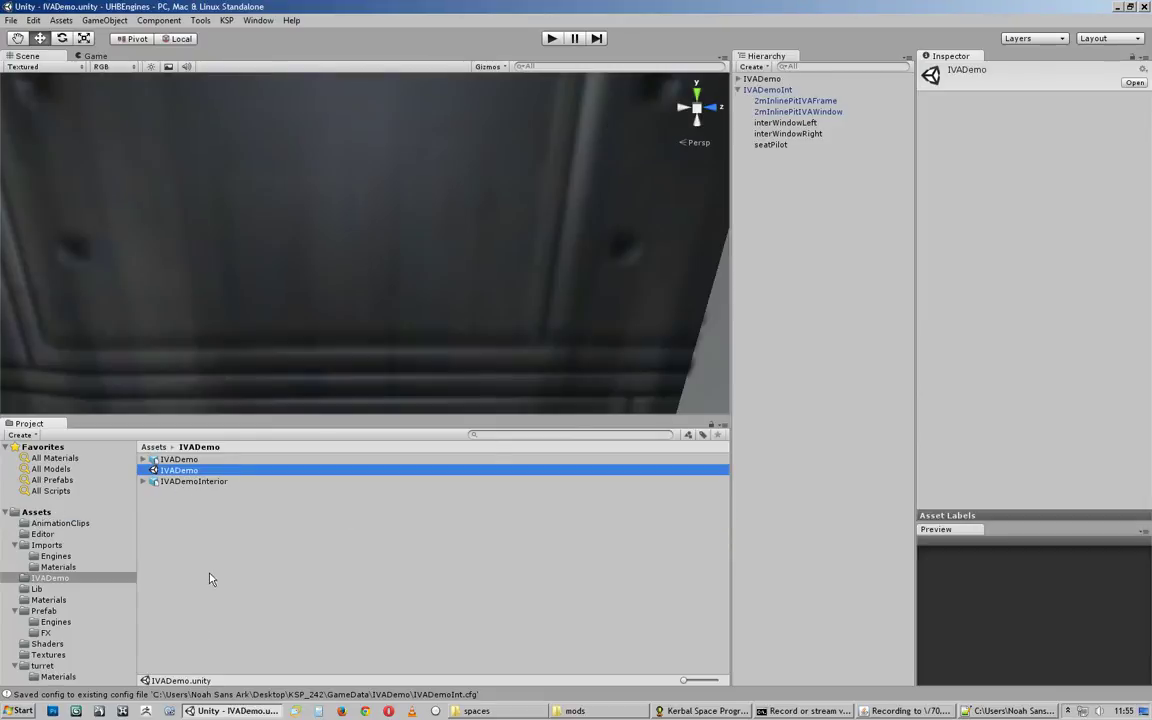
# Step: Deactivate the IVADemo exterior object in the scene so that only the cockpit interior is shown
pyautogui.keyDown('alt'); pyautogui.moveTo(406, 217); pyautogui.dragTo(362, 270); pyautogui.keyUp('alt')
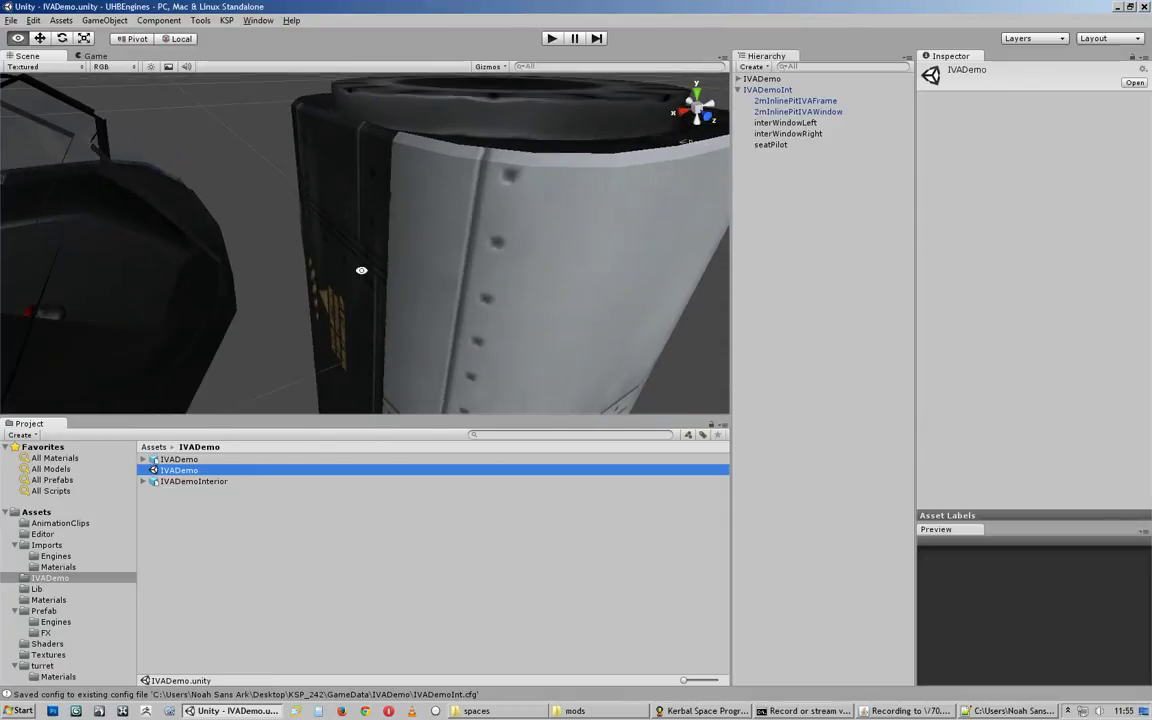
pyautogui.click(762, 78)
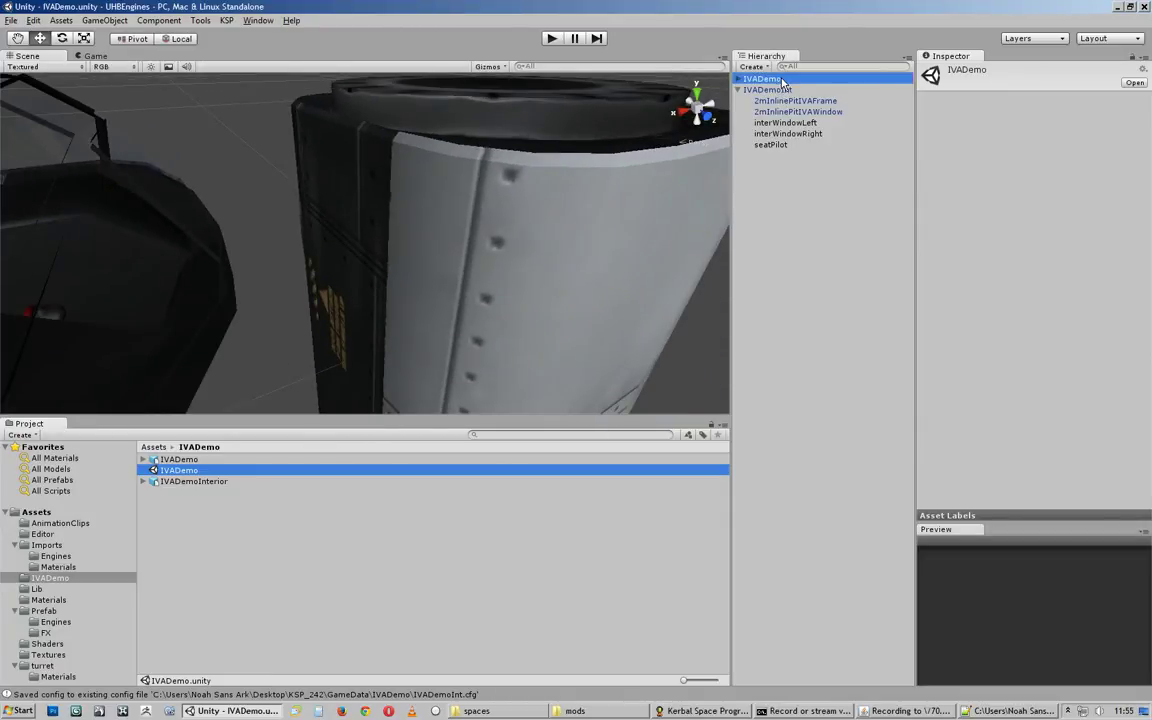
pyautogui.press('f')
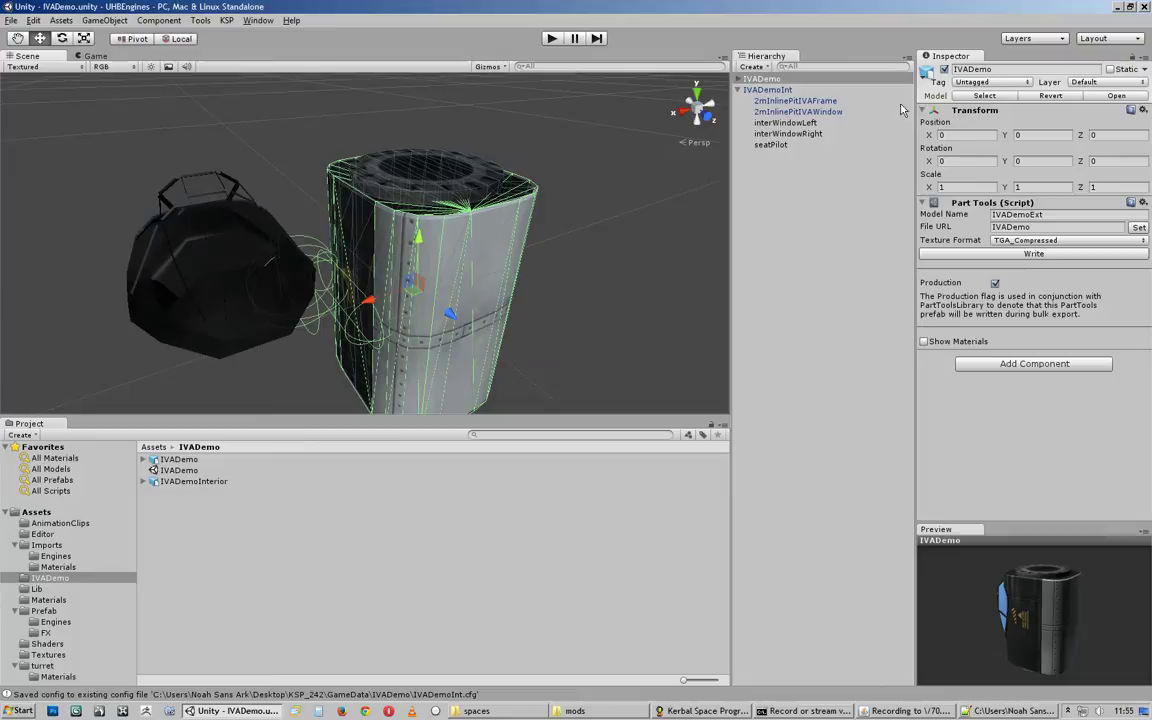
pyautogui.click(944, 69)
pyautogui.keyDown('alt'); pyautogui.moveTo(592, 262); pyautogui.dragTo(375, 290); pyautogui.keyUp('alt')
pyautogui.moveTo(375, 290); pyautogui.dragTo(445, 333, button='middle')
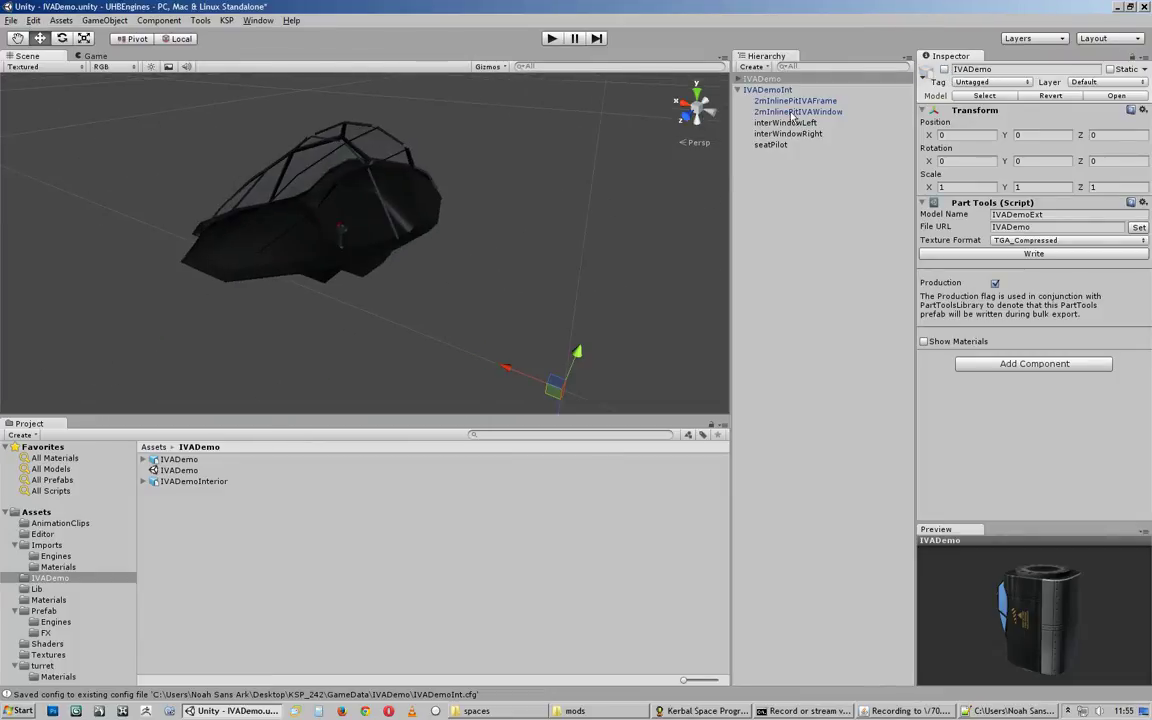
# Step: Set the X position of the IVADemoInt object to 0
pyautogui.click(767, 89)
pyautogui.click(968, 135)
pyautogui.write('0')
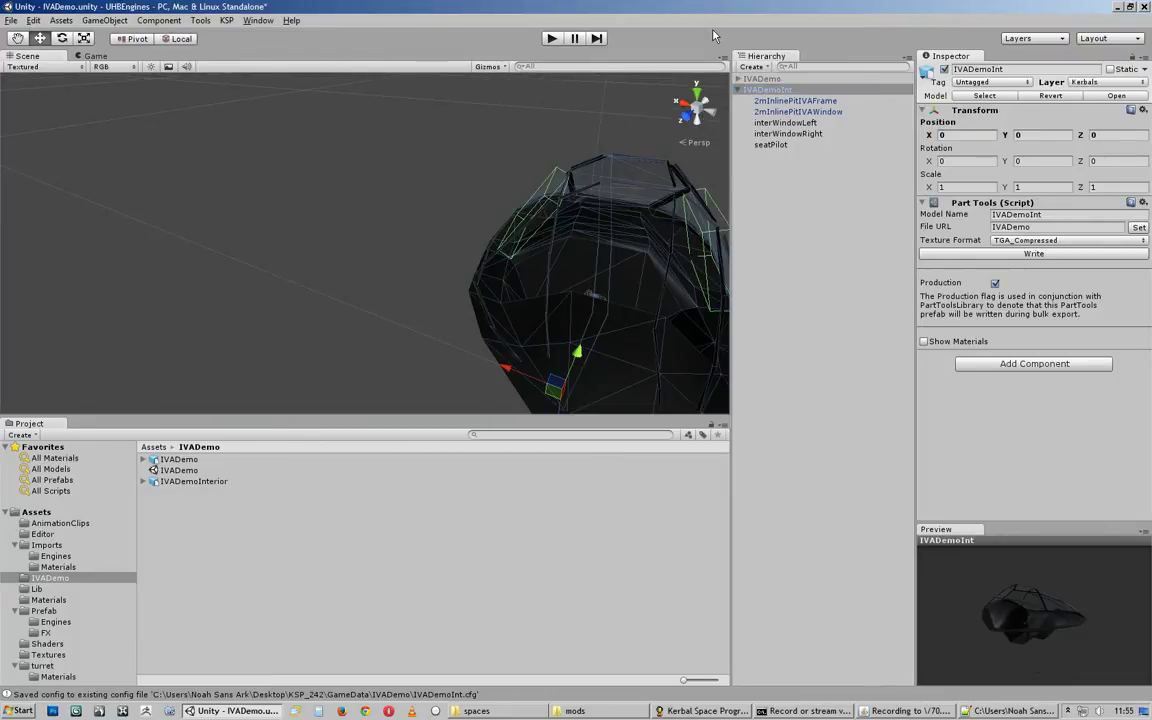
# Step: Add a point light to the scene and move it up to about Y 0.89, Z -0.53
pyautogui.keyDown('alt'); pyautogui.moveTo(498, 236); pyautogui.dragTo(260, 202); pyautogui.keyUp('alt')
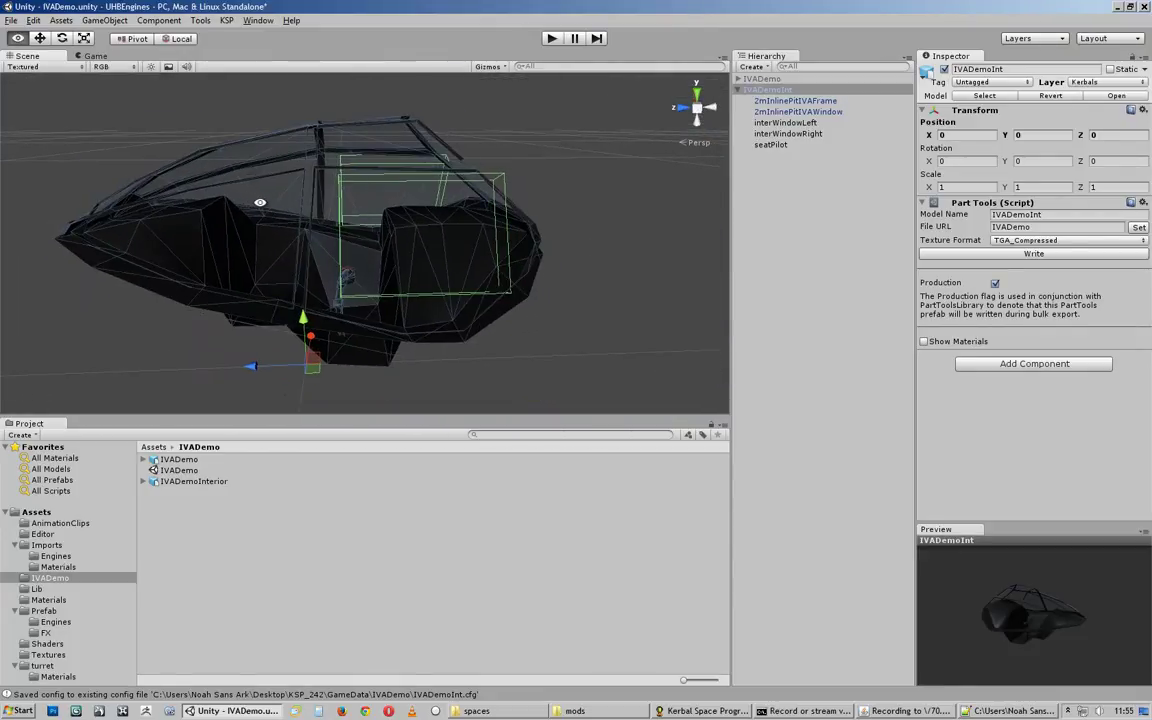
pyautogui.click(160, 24)
pyautogui.moveTo(191, 52)
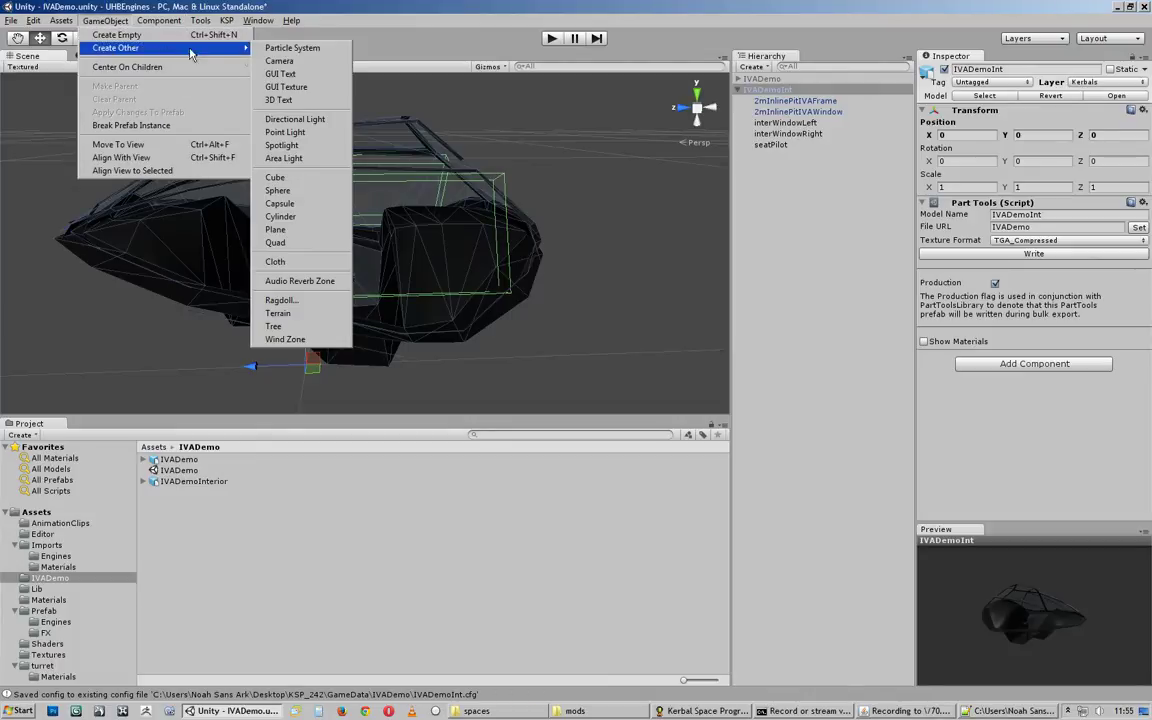
pyautogui.click(326, 135)
pyautogui.keyDown('alt'); pyautogui.scroll(5, 484, 231); pyautogui.keyUp('alt')
pyautogui.keyDown('alt'); pyautogui.moveTo(484, 231); pyautogui.dragTo(601, 241); pyautogui.keyUp('alt')
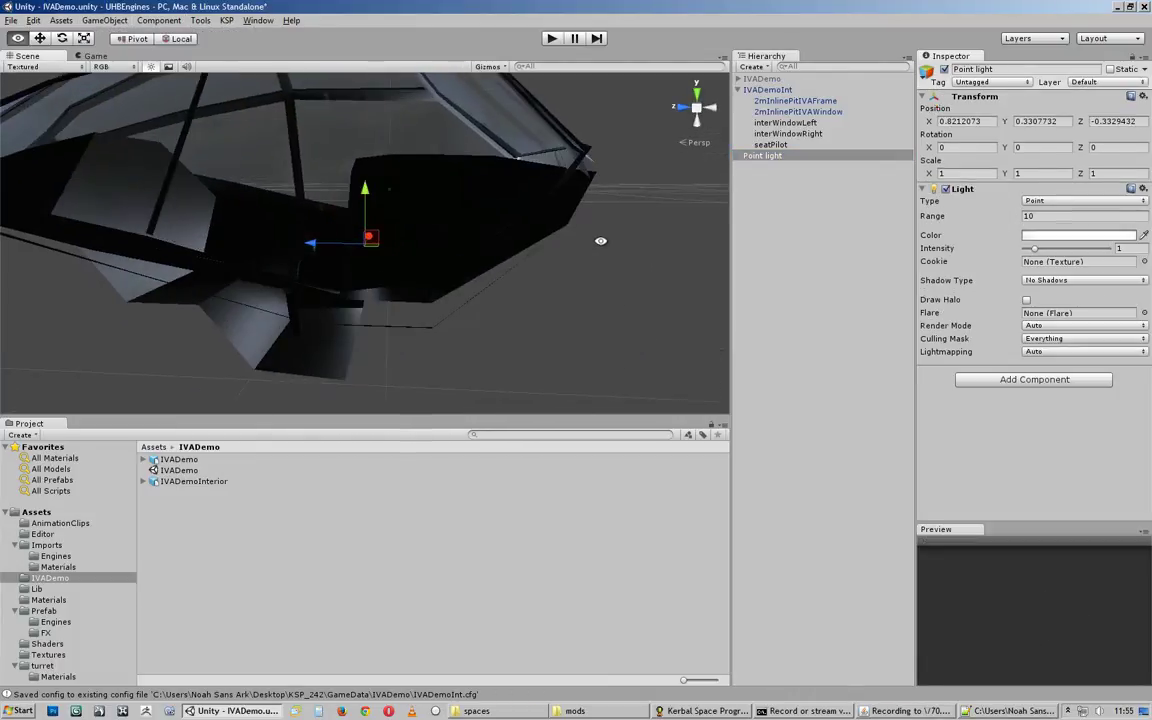
pyautogui.moveTo(601, 241); pyautogui.dragTo(662, 264, button='middle')
pyautogui.keyDown('alt'); pyautogui.moveTo(545, 264); pyautogui.dragTo(469, 175); pyautogui.keyUp('alt')
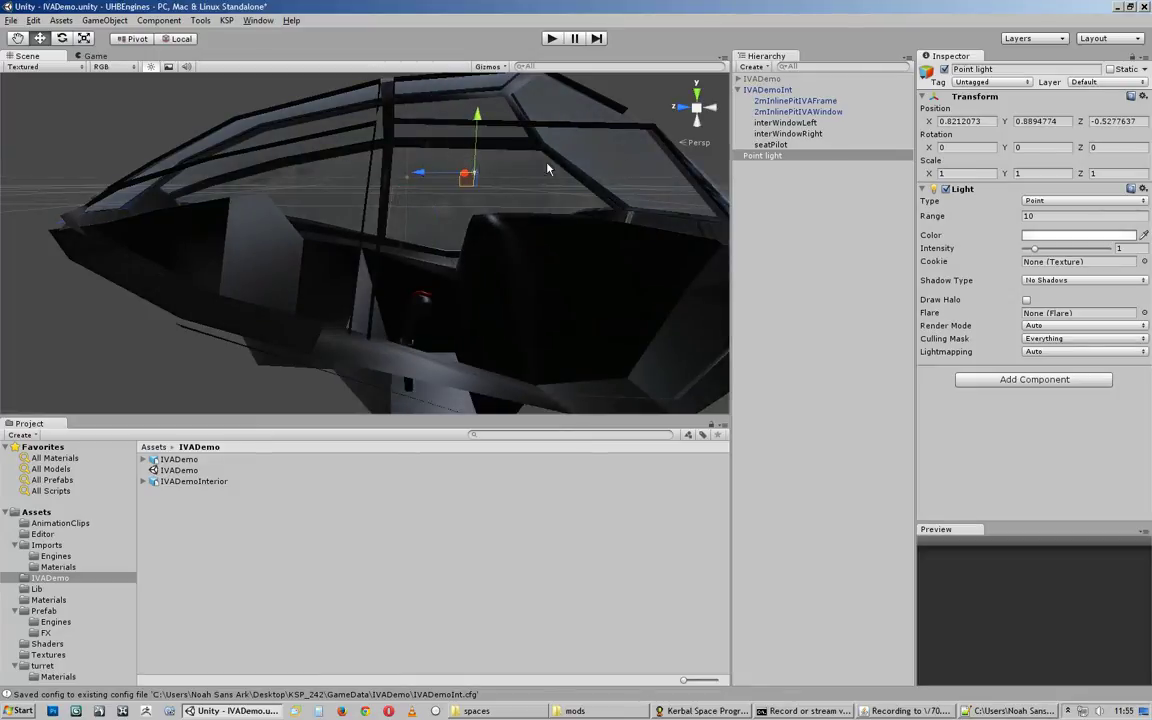
# Step: Set the point light's X, Y and Z position to 0
pyautogui.click(981, 124)
pyautogui.write('0')
pyautogui.press('Tab')
pyautogui.write('0')
pyautogui.press('Tab')
pyautogui.write('0')
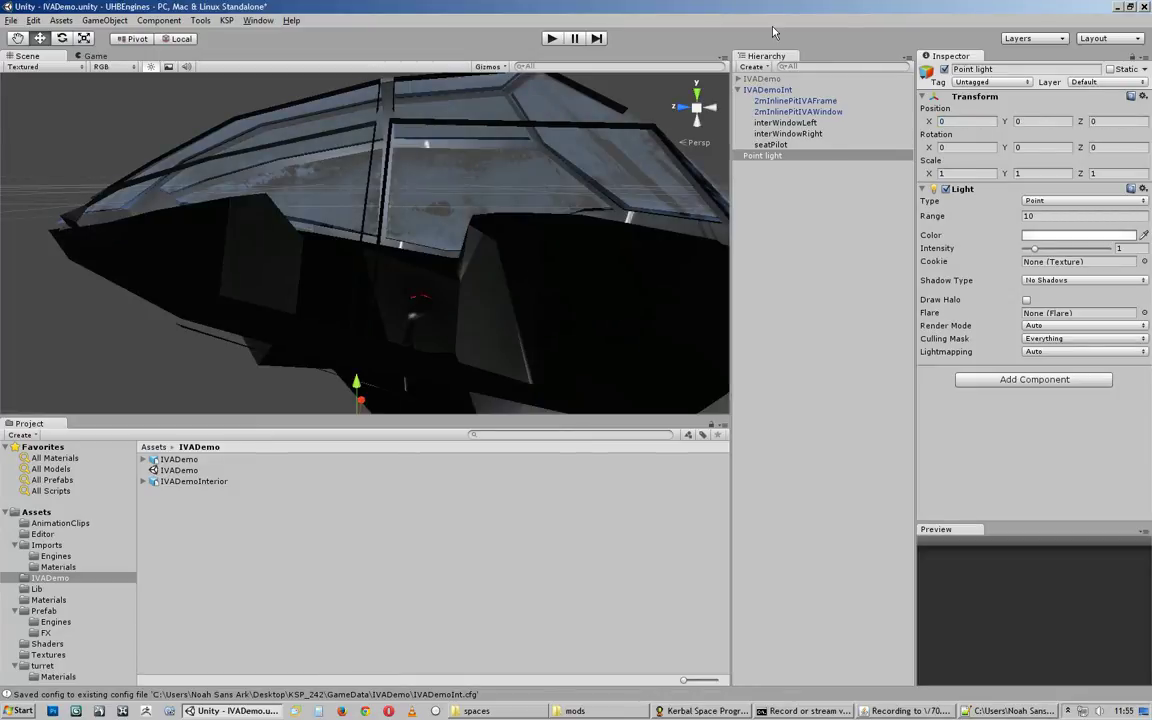
# Step: Move the point light up inside the canopy above the seat, to about Y 0.97, Z -0.39
pyautogui.moveTo(467, 402); pyautogui.dragTo(408, 260, button='middle')
pyautogui.keyDown('alt'); pyautogui.moveTo(408, 260); pyautogui.dragTo(280, 303, button='right'); pyautogui.keyUp('alt')
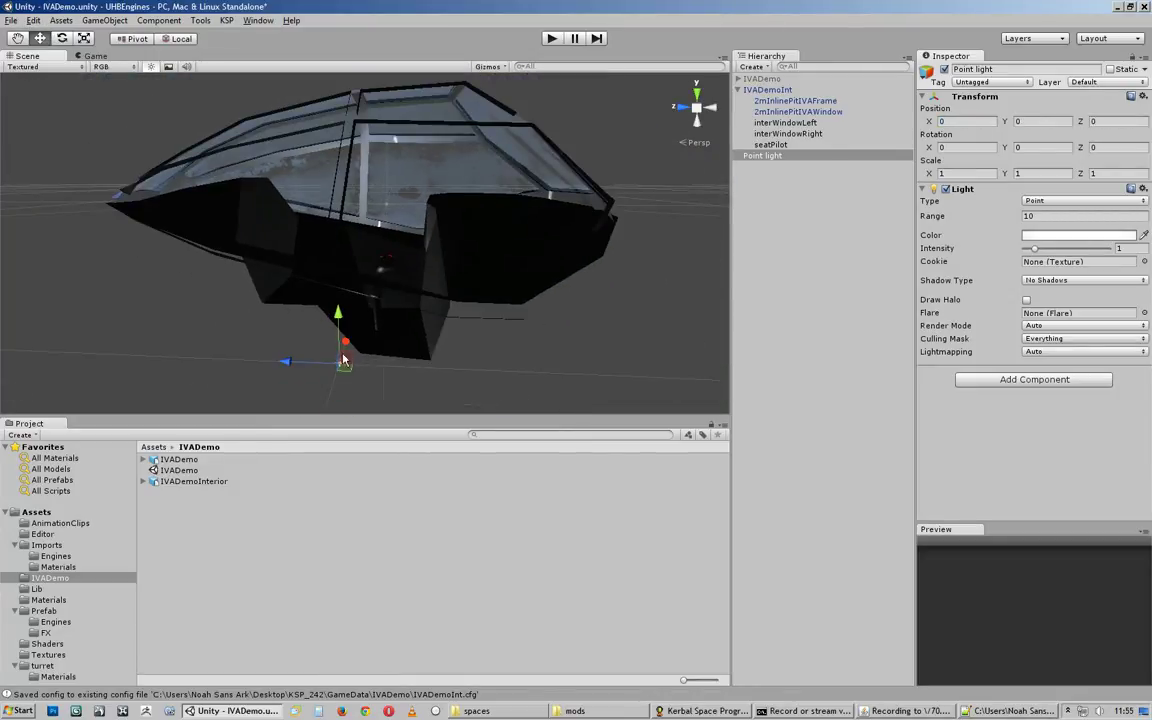
pyautogui.moveTo(358, 355); pyautogui.dragTo(344, 201)
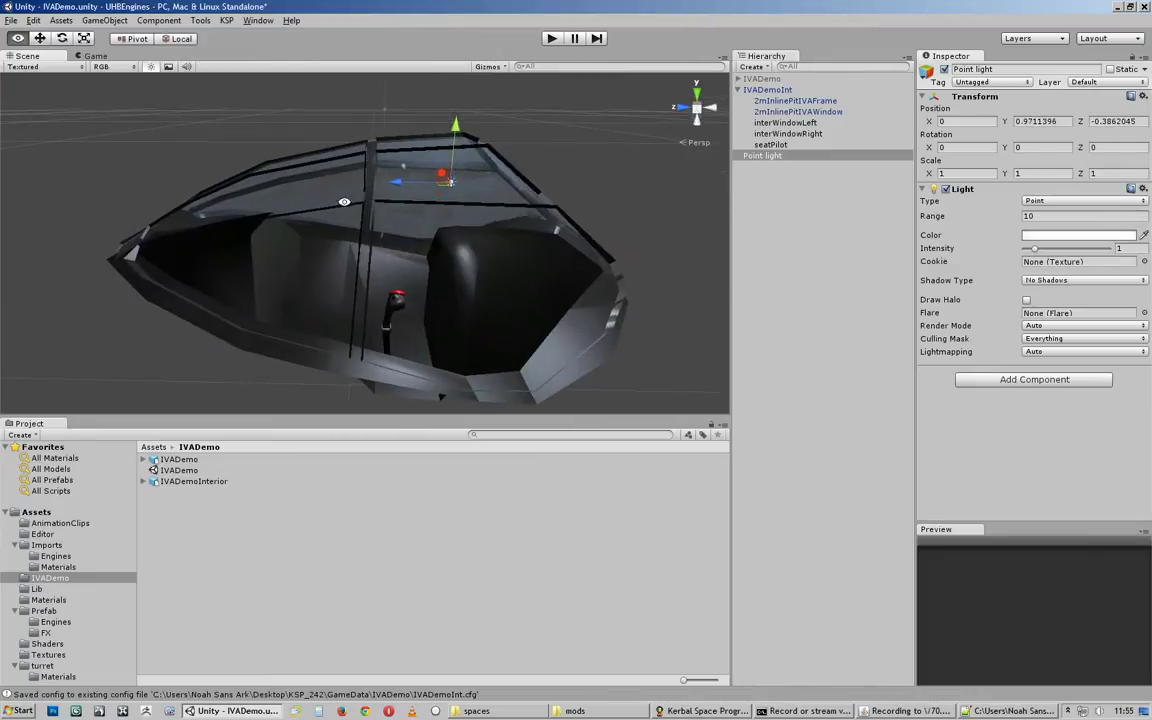
# Step: Shift the point light forward under the front of the canopy, to about Y 0.97, Z 0.27
pyautogui.moveTo(442, 180); pyautogui.dragTo(309, 183)
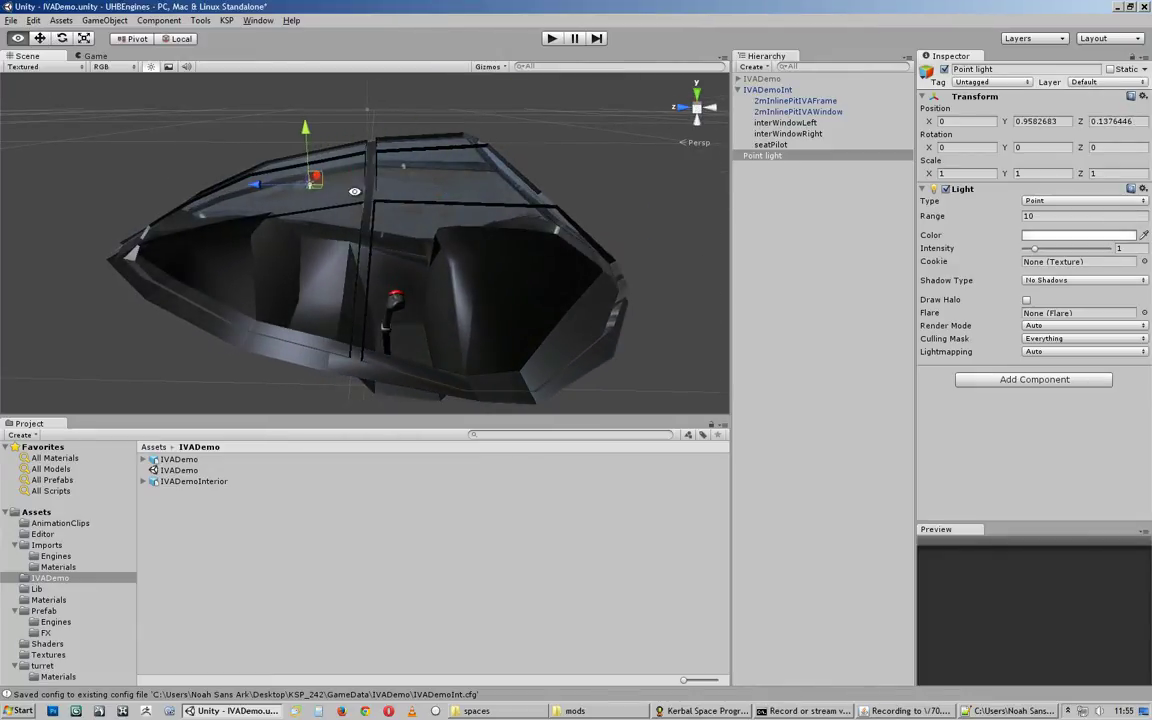
pyautogui.keyDown('alt'); pyautogui.moveTo(356, 190); pyautogui.dragTo(525, 190, button='right'); pyautogui.keyUp('alt')
pyautogui.keyDown('alt'); pyautogui.moveTo(525, 190); pyautogui.dragTo(501, 185); pyautogui.keyUp('alt')
pyautogui.moveTo(340, 197); pyautogui.dragTo(276, 194)
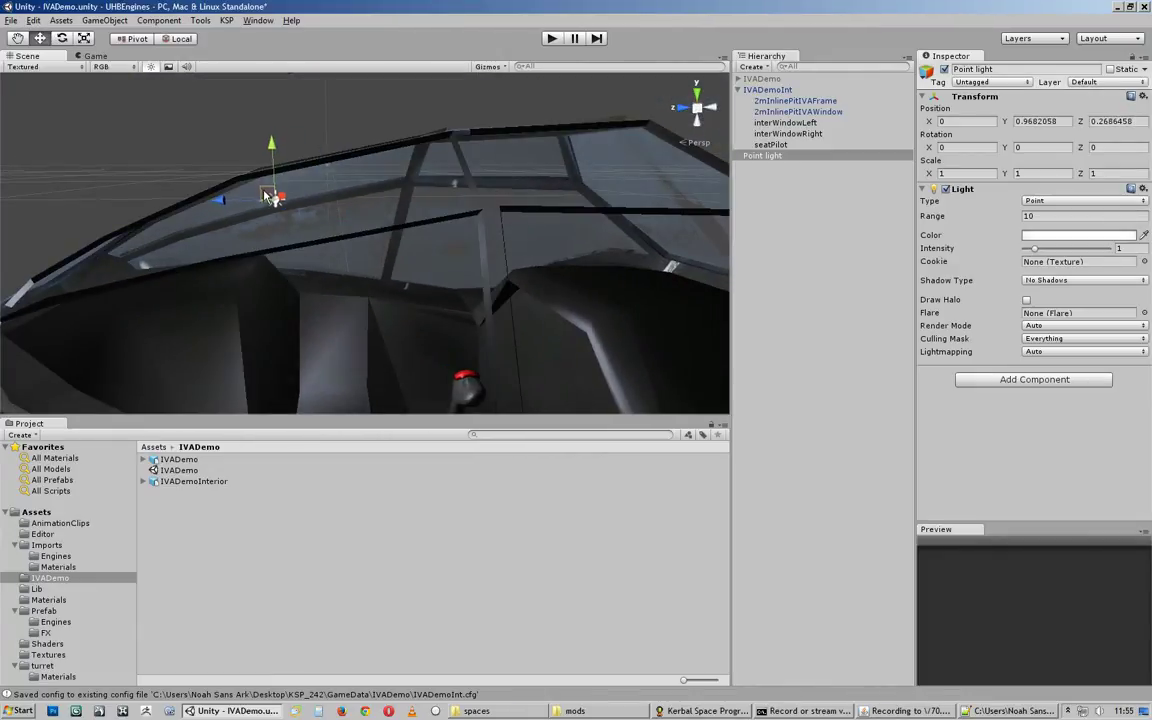
# Step: Move the point light back above the seat to about Y 0.97, Z -0.42 and examine the cockpit lighting
pyautogui.moveTo(451, 185); pyautogui.dragTo(458, 192, button='middle')
pyautogui.keyDown('alt'); pyautogui.moveTo(458, 192); pyautogui.dragTo(385, 192, button='right'); pyautogui.keyUp('alt')
pyautogui.moveTo(385, 192)
pyautogui.keyDown('alt'); pyautogui.mouseDown()
pyautogui.moveTo(510, 190)
pyautogui.moveTo(400, 195)
pyautogui.moveTo(516, 207)
pyautogui.moveTo(393, 214)
pyautogui.mouseUp(); pyautogui.keyUp('alt')
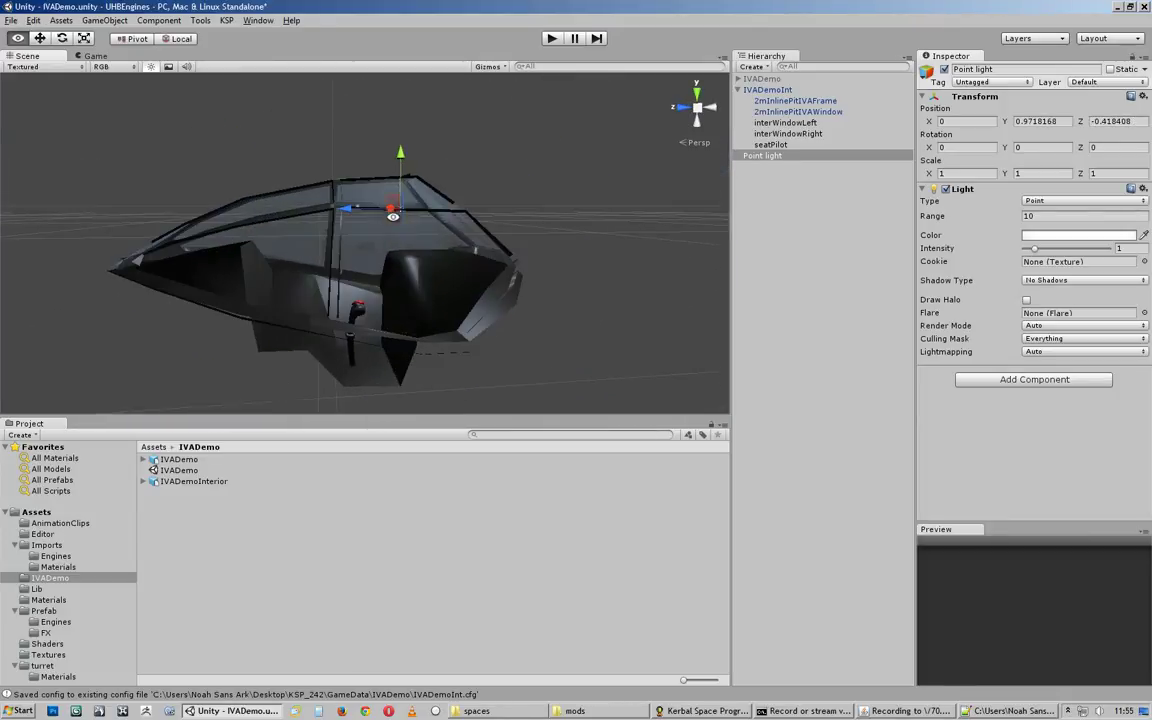
pyautogui.keyDown('alt'); pyautogui.moveTo(393, 214); pyautogui.dragTo(653, 272, button='right'); pyautogui.keyUp('alt')
pyautogui.keyDown('alt'); pyautogui.moveTo(653, 271); pyautogui.dragTo(376, 235); pyautogui.keyUp('alt')
pyautogui.keyDown('alt'); pyautogui.moveTo(376, 235); pyautogui.dragTo(267, 231, button='right'); pyautogui.keyUp('alt')
pyautogui.keyDown('alt'); pyautogui.moveTo(267, 231); pyautogui.dragTo(458, 273); pyautogui.keyUp('alt')
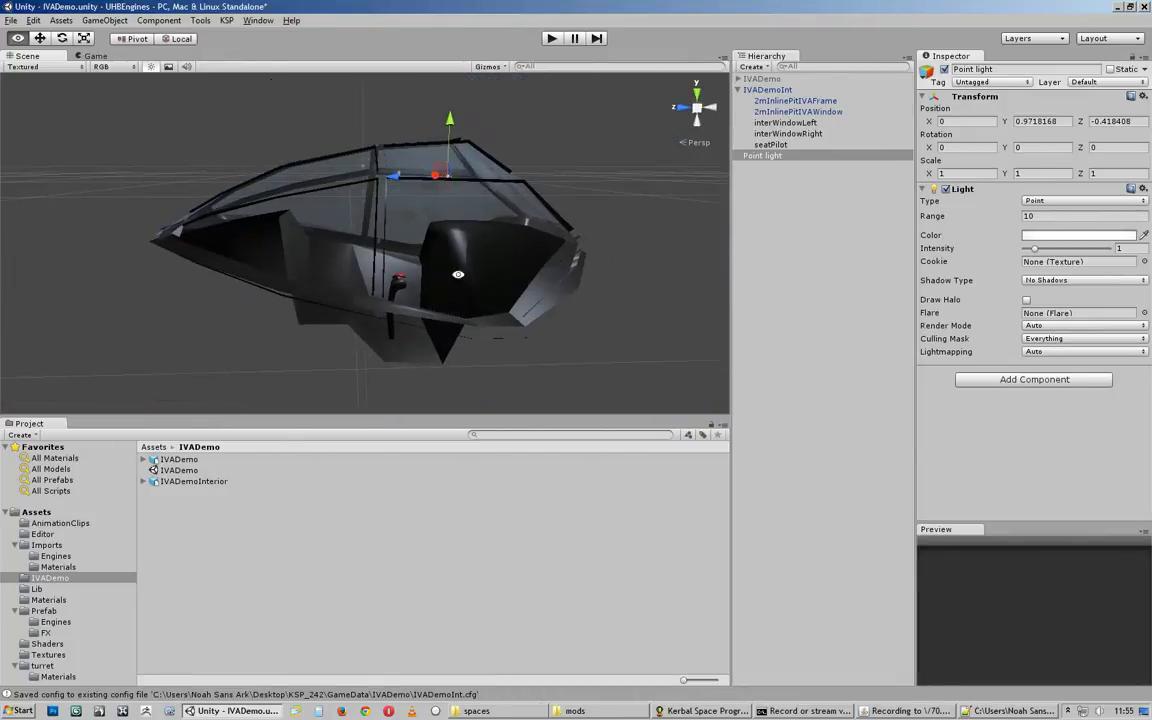
pyautogui.keyDown('alt'); pyautogui.moveTo(444, 270); pyautogui.dragTo(375, 308, button='middle'); pyautogui.keyUp('alt')
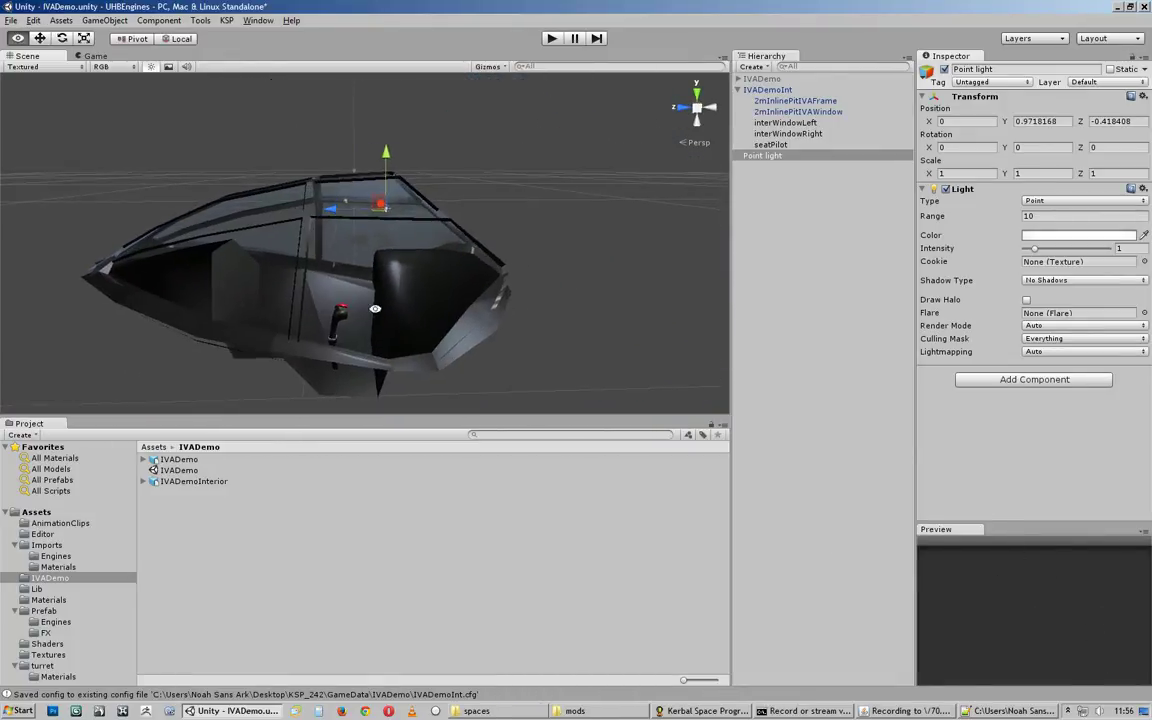
# Step: Reposition the point light under the front canopy at about Y 0.88, Z 0.38 and examine the interior lighting
pyautogui.keyDown('alt'); pyautogui.moveTo(375, 308); pyautogui.dragTo(475, 332, button='right'); pyautogui.keyUp('alt')
pyautogui.keyDown('alt'); pyautogui.moveTo(475, 332); pyautogui.dragTo(617, 306, button='middle'); pyautogui.keyUp('alt')
pyautogui.moveTo(520, 176); pyautogui.dragTo(329, 199)
pyautogui.keyDown('alt'); pyautogui.moveTo(458, 197); pyautogui.dragTo(385, 229); pyautogui.keyUp('alt')
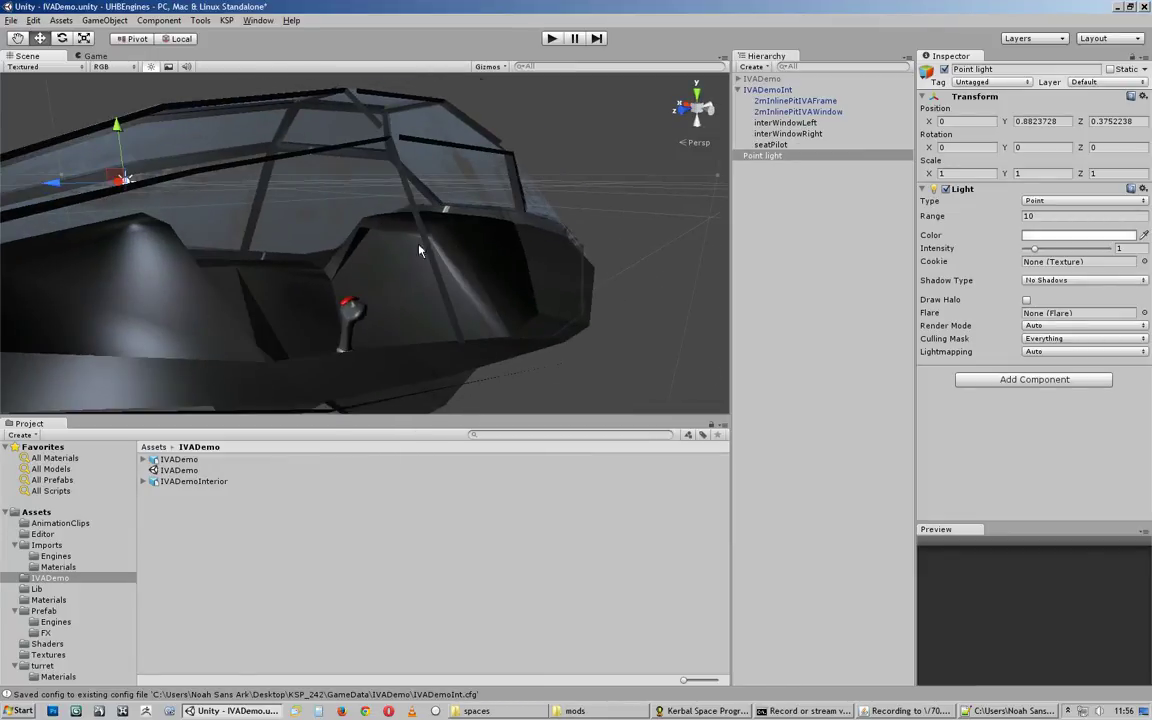
pyautogui.moveTo(443, 261); pyautogui.dragTo(527, 277, button='middle')
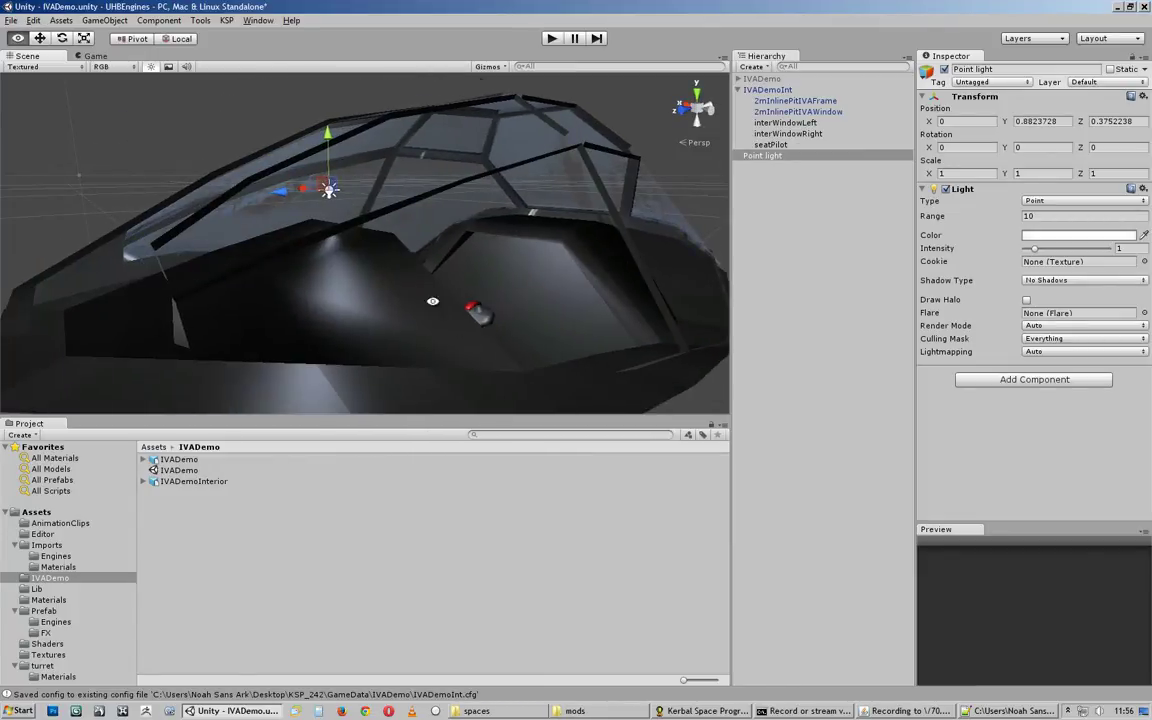
pyautogui.keyDown('alt'); pyautogui.moveTo(432, 301); pyautogui.dragTo(340, 281); pyautogui.keyUp('alt')
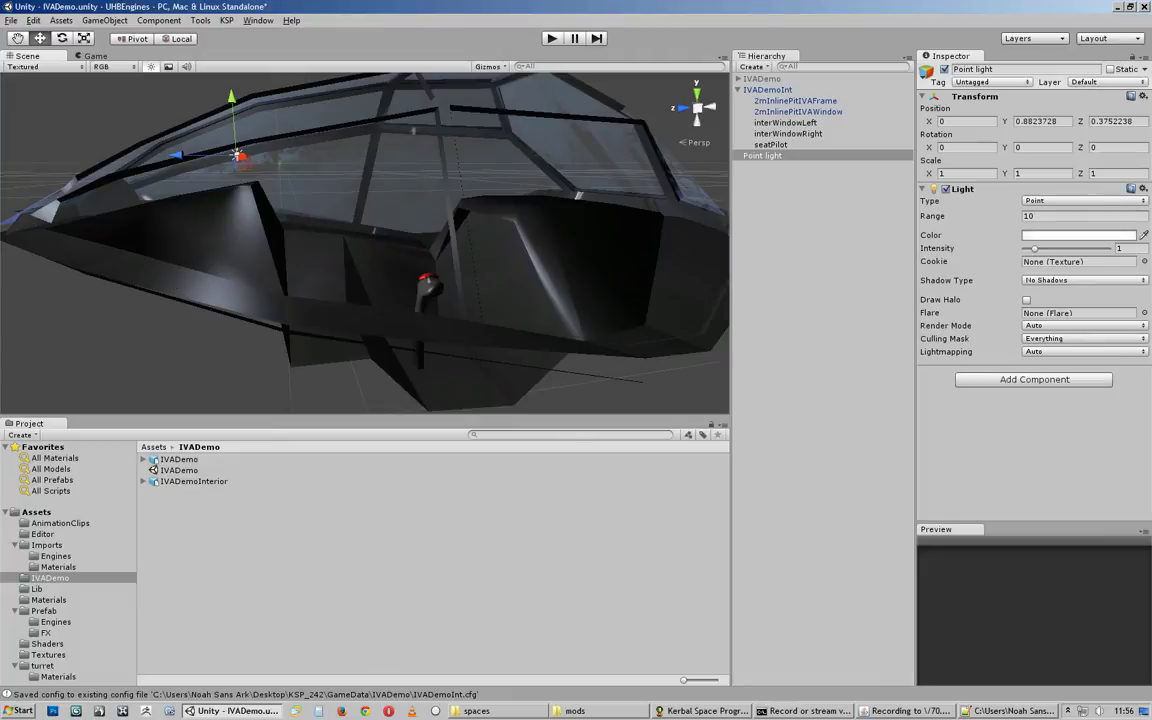
# Step: Move the point light down and back to just above the control stick, to about Y 0.58, Z -0.20
pyautogui.keyDown('alt'); pyautogui.moveTo(402, 228); pyautogui.dragTo(391, 242); pyautogui.keyUp('alt')
pyautogui.keyDown('alt'); pyautogui.moveTo(391, 242); pyautogui.dragTo(208, 255, button='right'); pyautogui.keyUp('alt')
pyautogui.keyDown('alt'); pyautogui.moveTo(208, 255); pyautogui.dragTo(314, 228); pyautogui.keyUp('alt')
pyautogui.keyDown('alt'); pyautogui.moveTo(314, 228); pyautogui.dragTo(527, 280, button='right'); pyautogui.keyUp('alt')
pyautogui.keyDown('alt'); pyautogui.moveTo(527, 280); pyautogui.dragTo(429, 242); pyautogui.keyUp('alt')
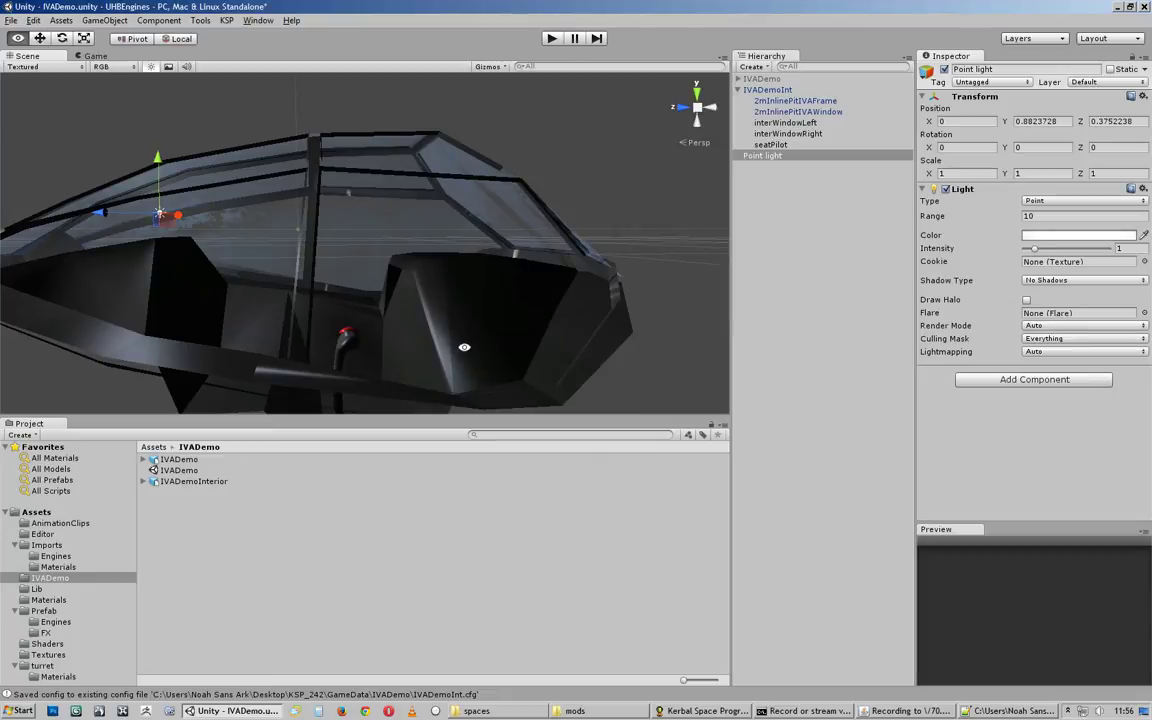
pyautogui.keyDown('alt'); pyautogui.moveTo(464, 347); pyautogui.dragTo(544, 297); pyautogui.keyUp('alt')
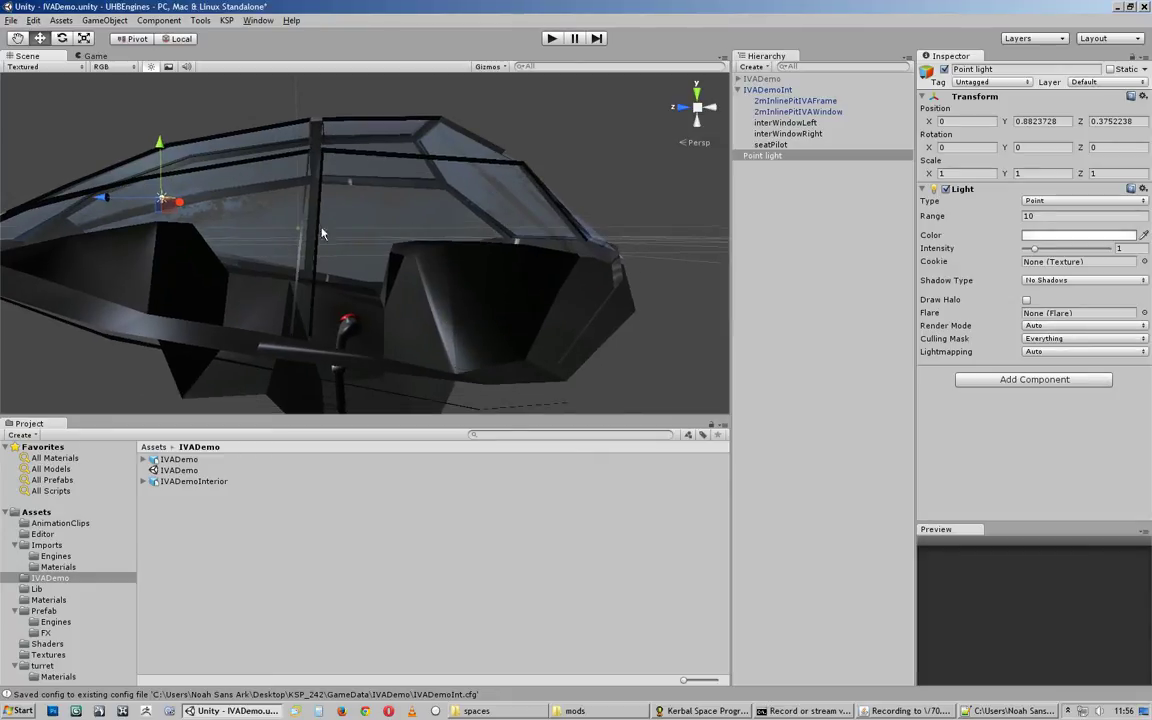
pyautogui.moveTo(172, 211); pyautogui.dragTo(364, 317)
pyautogui.keyDown('alt'); pyautogui.moveTo(332, 203); pyautogui.dragTo(308, 248); pyautogui.keyUp('alt')
pyautogui.keyDown('alt'); pyautogui.moveTo(343, 311); pyautogui.dragTo(469, 249); pyautogui.keyUp('alt')
# Step: Set the point light's range to 1 and examine how far its light reaches around the cockpit
pyautogui.click(1064, 218)
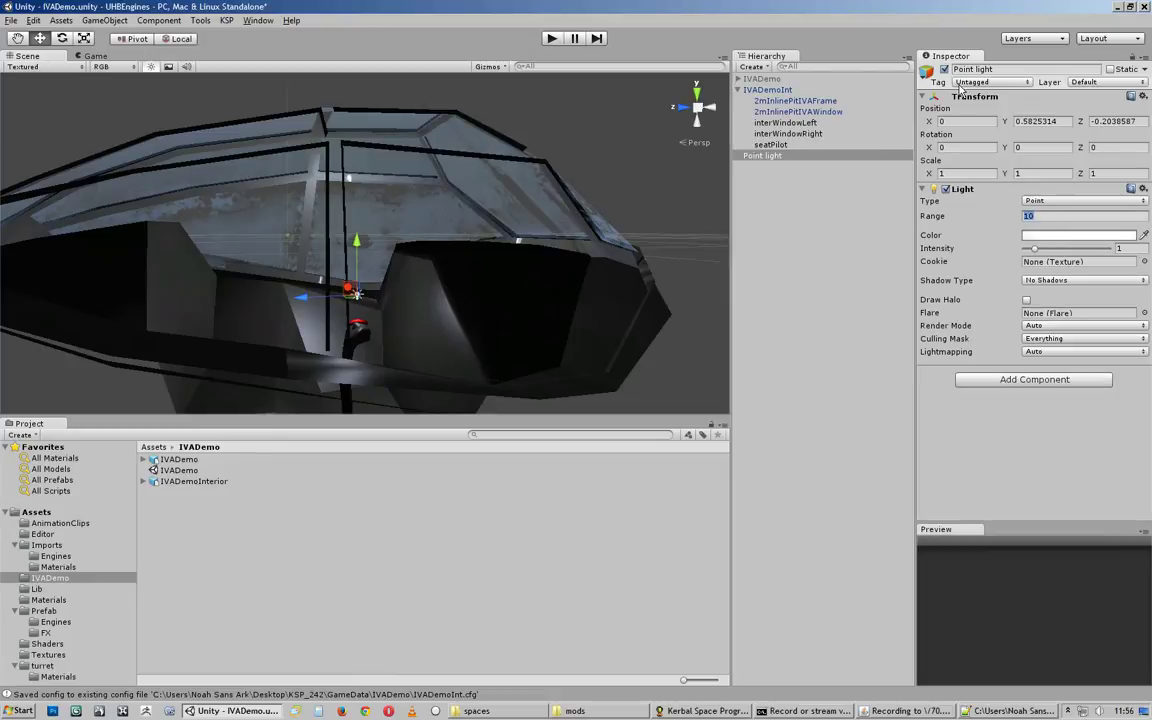
pyautogui.write('1')
pyautogui.scroll(-5, 290, 270)
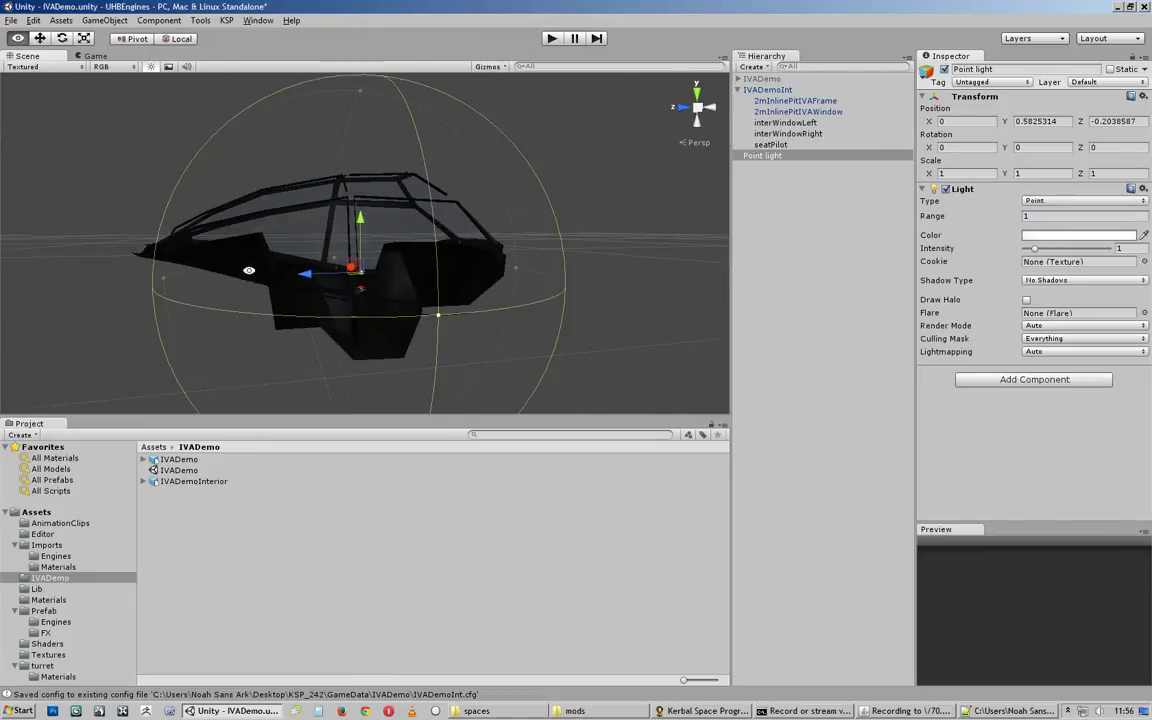
pyautogui.keyDown('alt'); pyautogui.moveTo(249, 270); pyautogui.dragTo(317, 237); pyautogui.keyUp('alt')
pyautogui.keyDown('alt'); pyautogui.moveTo(410, 258); pyautogui.dragTo(557, 263); pyautogui.keyUp('alt')
pyautogui.keyDown('alt'); pyautogui.moveTo(584, 198); pyautogui.dragTo(242, 287); pyautogui.keyUp('alt')
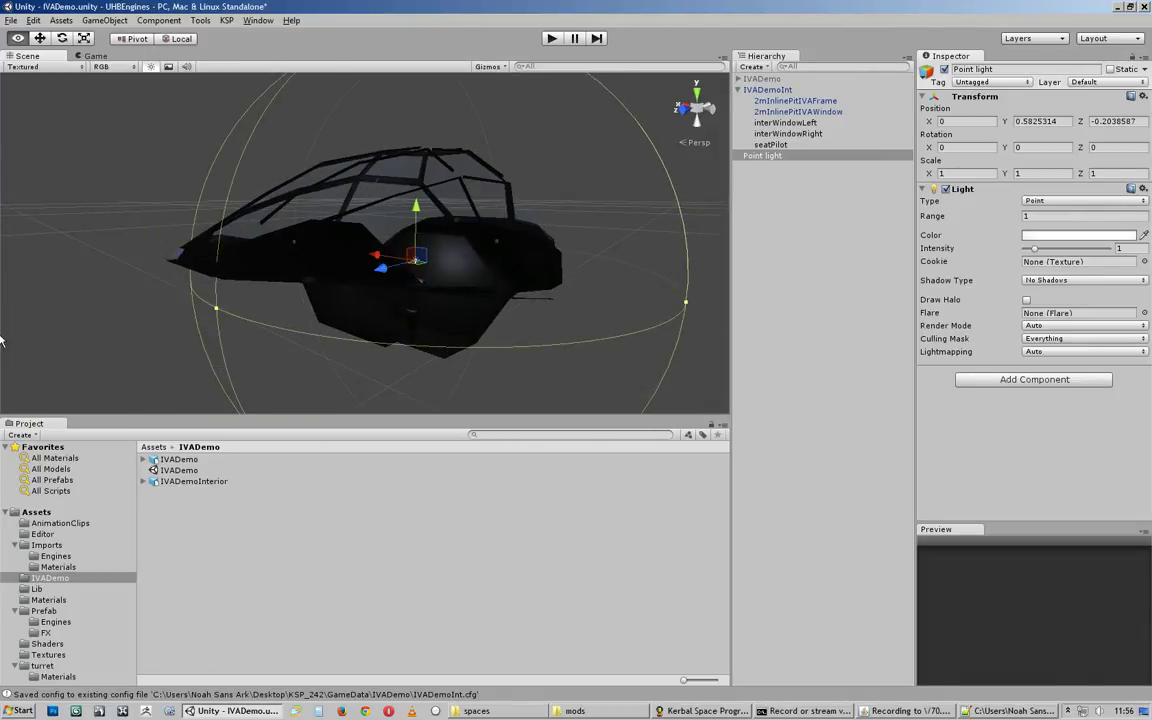
pyautogui.keyDown('alt'); pyautogui.moveTo(385, 268); pyautogui.dragTo(283, 311); pyautogui.keyUp('alt')
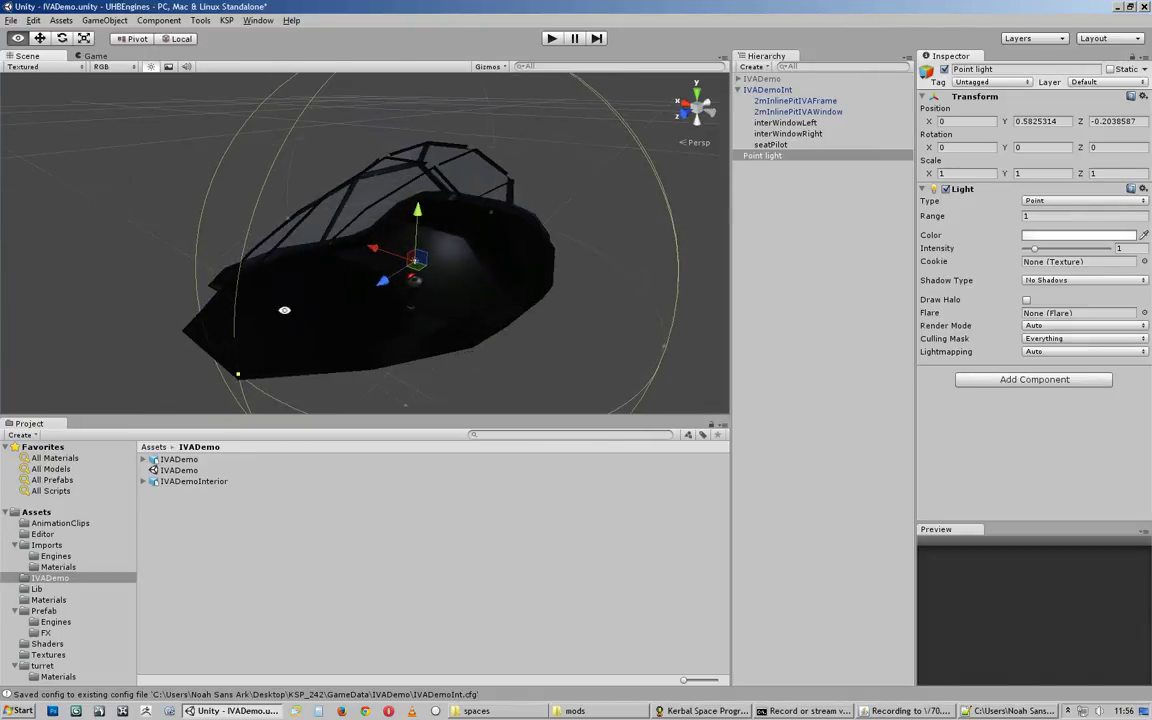
# Step: Raise the point light above the control stick to about Y 0.66 and examine the lit interior
pyautogui.scroll(3, 509, 267)
pyautogui.moveTo(509, 267); pyautogui.dragTo(320, 266, button='middle')
pyautogui.scroll(2, 530, 270)
pyautogui.keyDown('alt'); pyautogui.moveTo(530, 270); pyautogui.dragTo(248, 316); pyautogui.keyUp('alt')
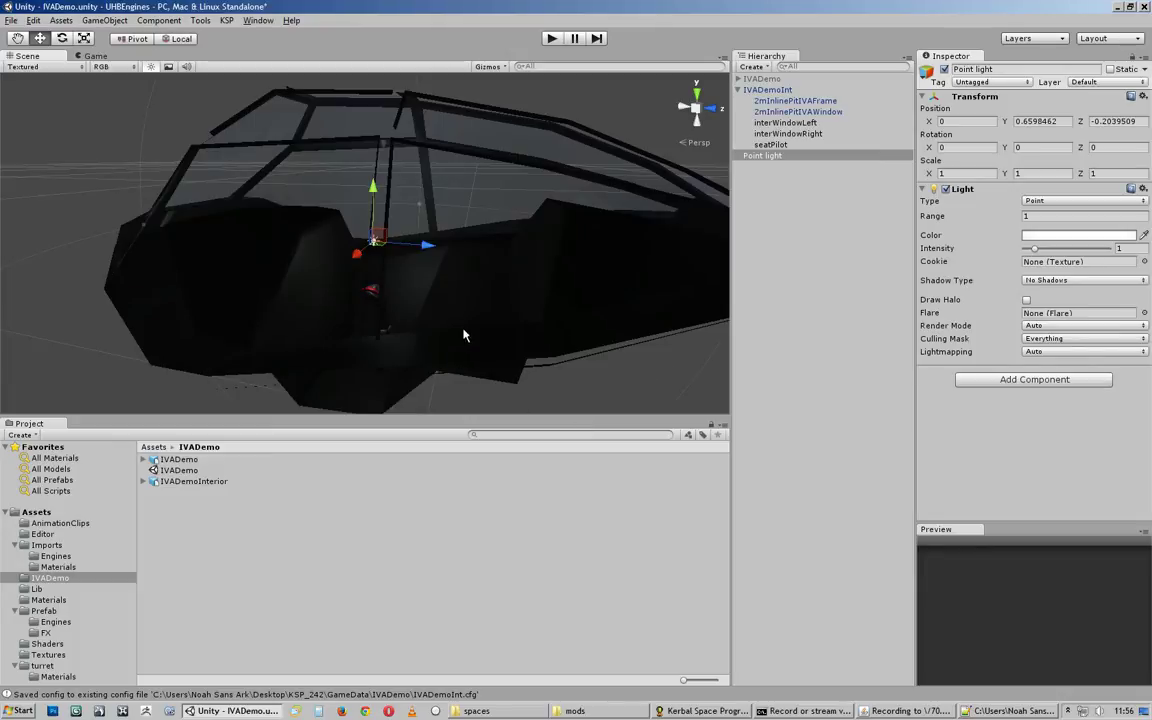
pyautogui.keyDown('alt'); pyautogui.moveTo(443, 291); pyautogui.dragTo(472, 312); pyautogui.keyUp('alt')
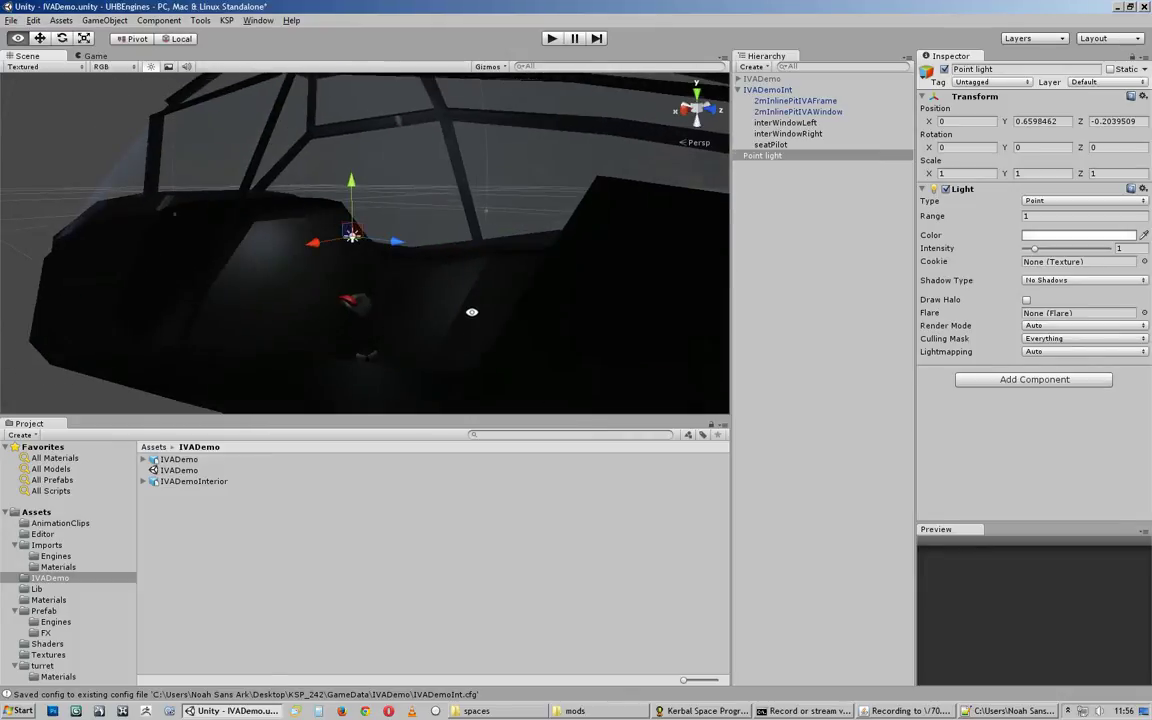
pyautogui.keyDown('alt'); pyautogui.moveTo(390, 335); pyautogui.dragTo(470, 318); pyautogui.keyUp('alt')
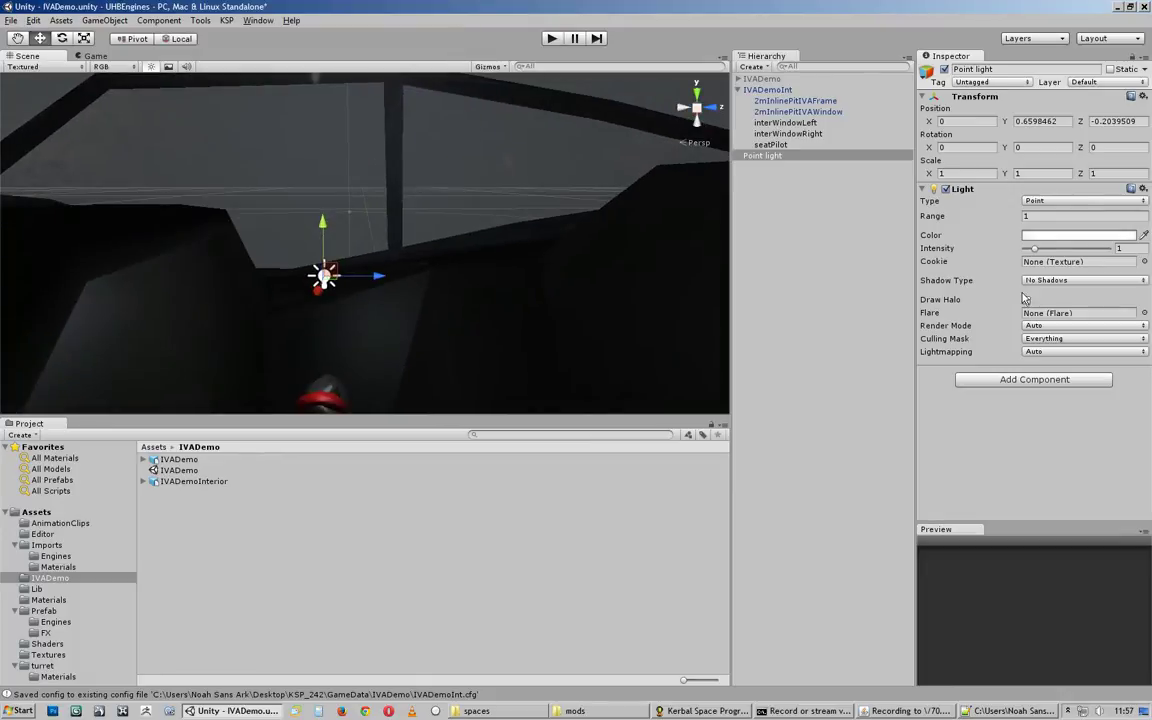
# Step: Lower the point light closer to the control stick, to about Y 0.61, Z -0.22
pyautogui.keyDown('alt'); pyautogui.moveTo(262, 305); pyautogui.dragTo(408, 206); pyautogui.keyUp('alt')
pyautogui.keyDown('alt'); pyautogui.scroll(4, 607, 278); pyautogui.keyUp('alt')
pyautogui.keyDown('alt'); pyautogui.scroll(5, 408, 206); pyautogui.keyUp('alt')
pyautogui.moveTo(345, 247); pyautogui.dragTo(331, 270)
pyautogui.keyDown('alt'); pyautogui.moveTo(399, 221); pyautogui.dragTo(432, 273); pyautogui.keyUp('alt')
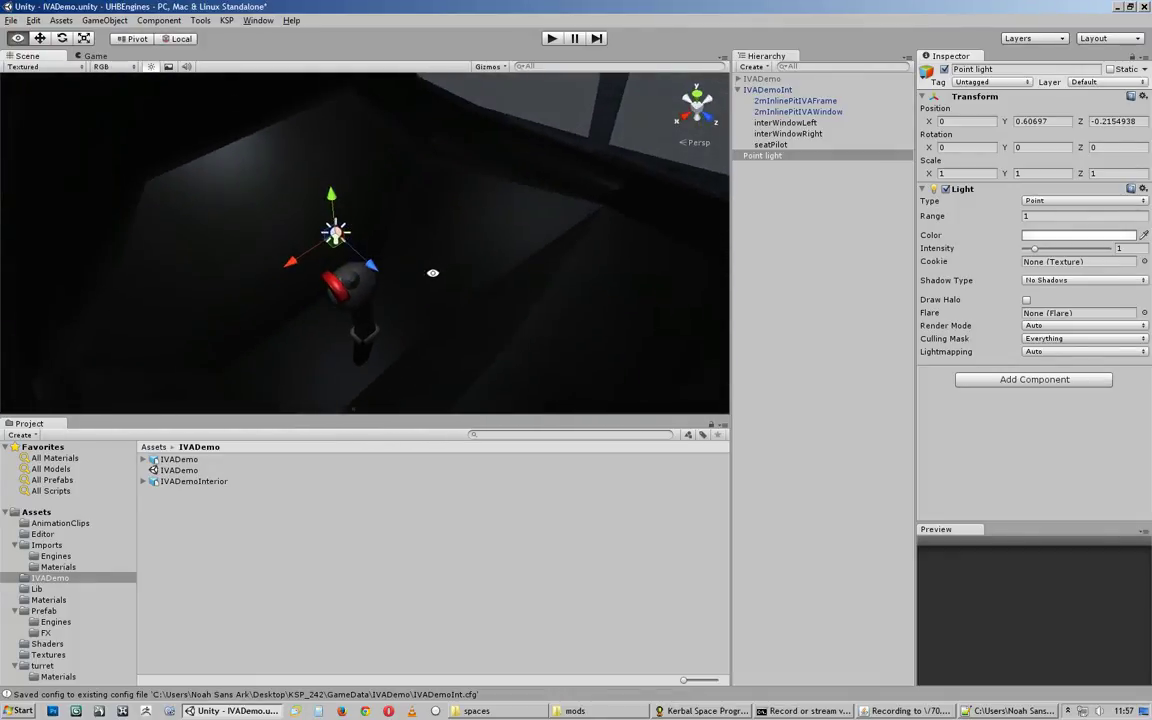
# Step: Examine the light around the control stick and nudge it to about Y 0.60, Z -0.23
pyautogui.keyDown('alt'); pyautogui.moveTo(432, 273); pyautogui.dragTo(455, 240, button='middle'); pyautogui.keyUp('alt')
pyautogui.keyDown('alt'); pyautogui.moveTo(478, 257); pyautogui.dragTo(553, 278, button='right'); pyautogui.keyUp('alt')
pyautogui.keyDown('alt'); pyautogui.moveTo(553, 278); pyautogui.dragTo(585, 330, button='middle'); pyautogui.keyUp('alt')
pyautogui.keyDown('alt'); pyautogui.moveTo(585, 330); pyautogui.dragTo(509, 308, button='right'); pyautogui.keyUp('alt')
pyautogui.keyDown('alt'); pyautogui.moveTo(509, 307); pyautogui.dragTo(429, 332); pyautogui.keyUp('alt')
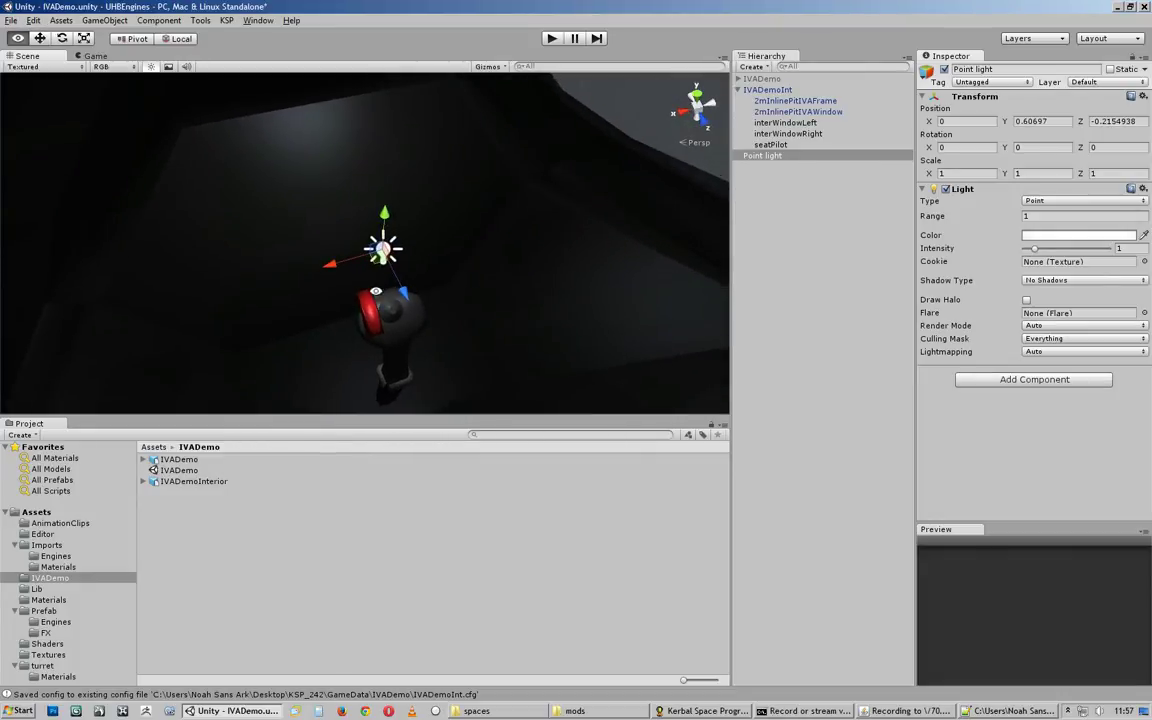
pyautogui.keyDown('alt'); pyautogui.moveTo(457, 268); pyautogui.dragTo(484, 207); pyautogui.keyUp('alt')
pyautogui.keyDown('alt'); pyautogui.moveTo(591, 209); pyautogui.dragTo(449, 241); pyautogui.keyUp('alt')
# Step: Try red as the point light's color
pyautogui.click(1092, 240)
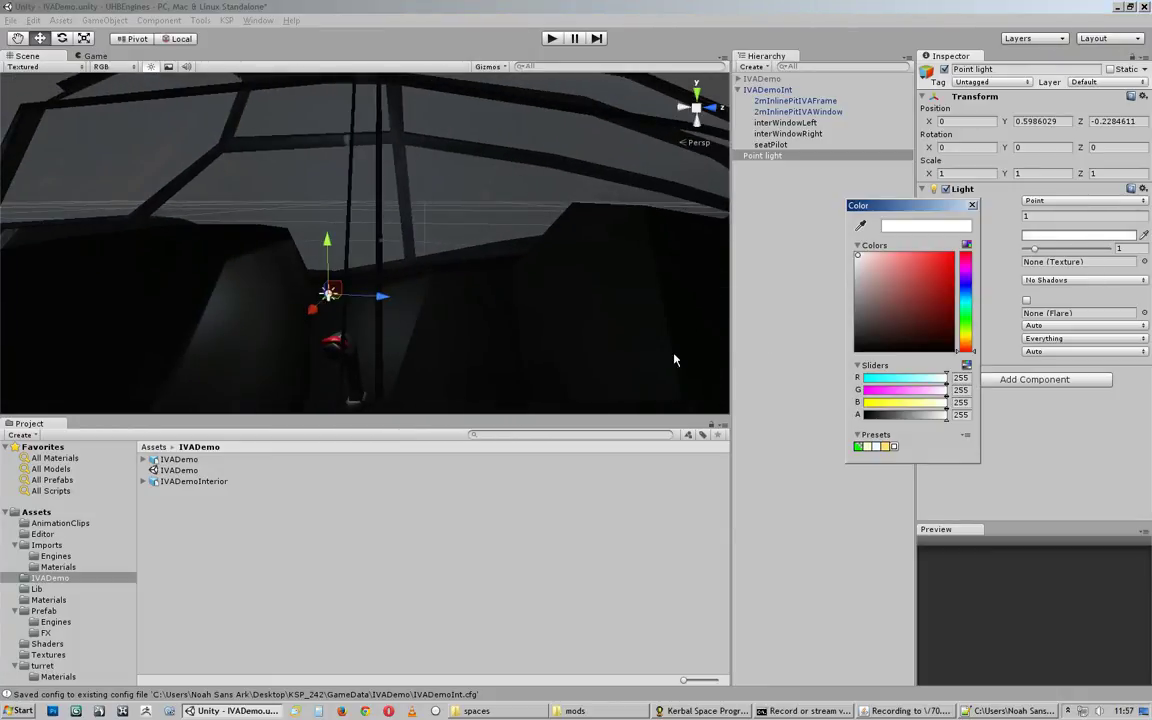
pyautogui.click(893, 446)
pyautogui.keyDown('alt'); pyautogui.click(349, 316); pyautogui.keyUp('alt')
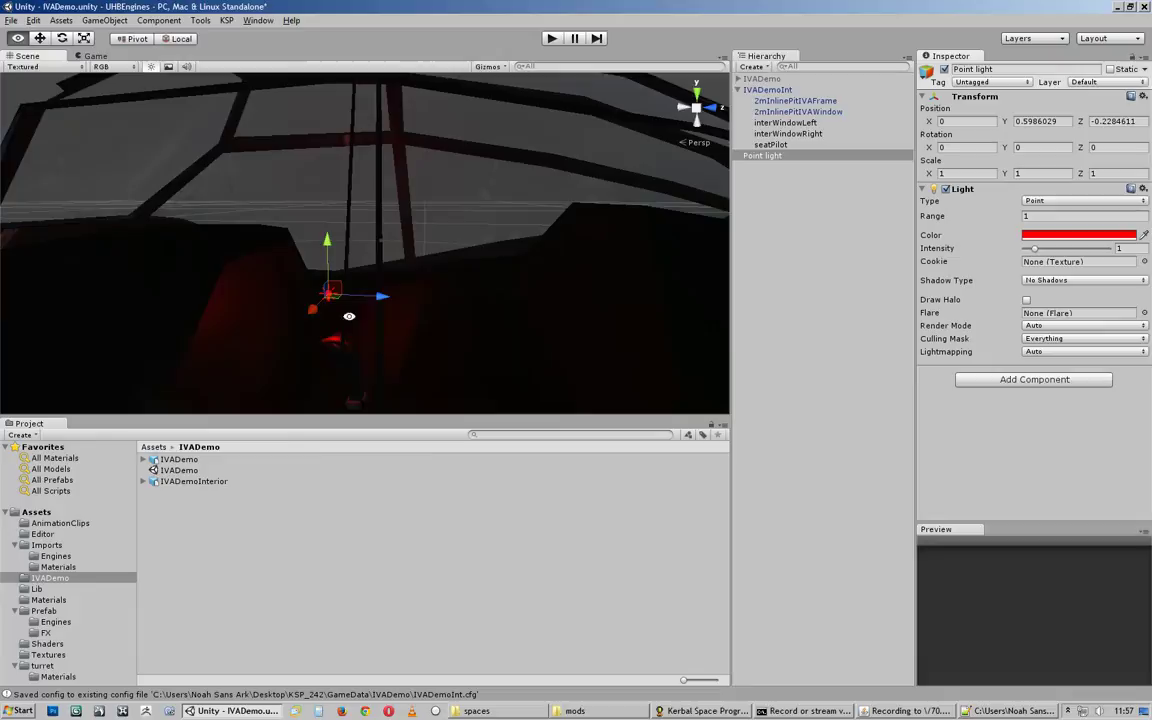
# Step: Change the point light's color to green, RGB 0, 255, 107, and set its intensity to 2
pyautogui.click(1063, 236)
pyautogui.moveTo(965, 343); pyautogui.dragTo(965, 311)
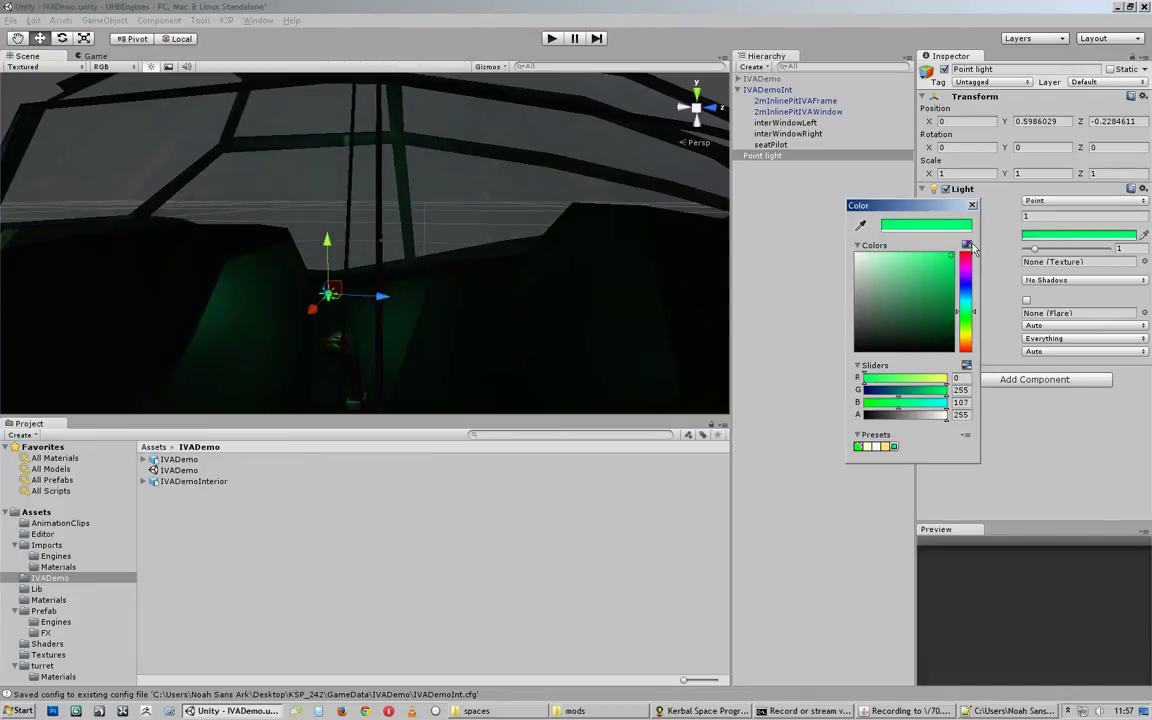
pyautogui.click(1083, 264)
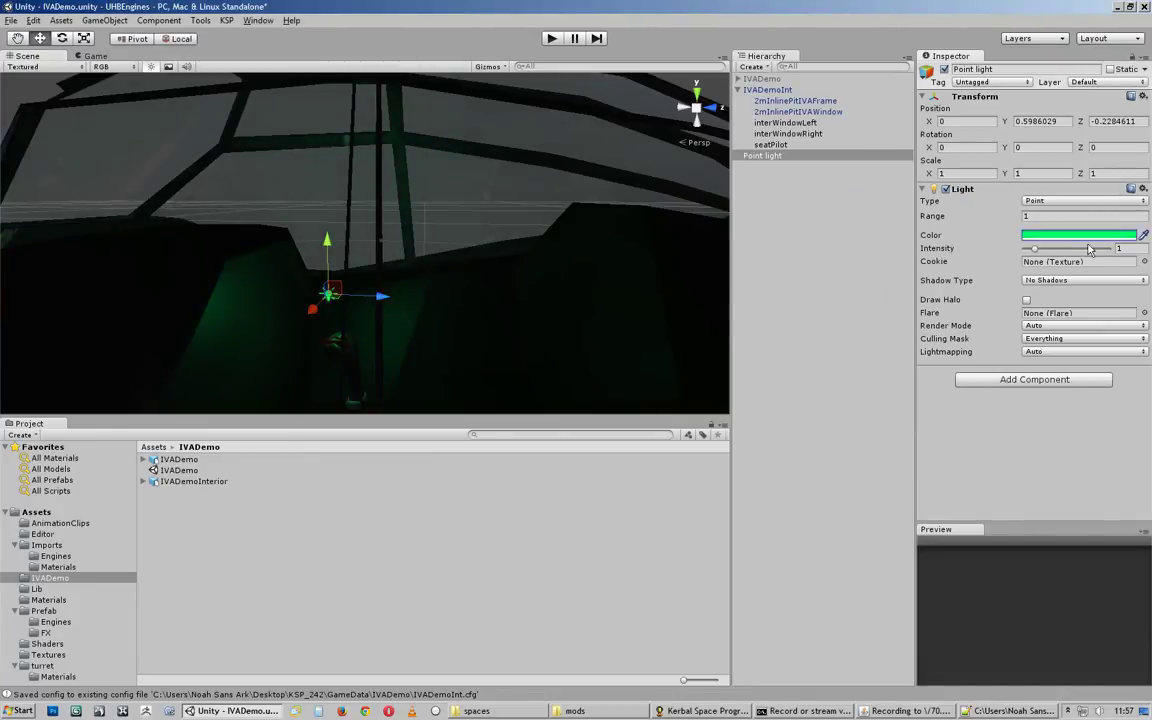
pyautogui.write('2')
pyautogui.keyDown('alt'); pyautogui.moveTo(560, 300); pyautogui.dragTo(525, 243); pyautogui.keyUp('alt')
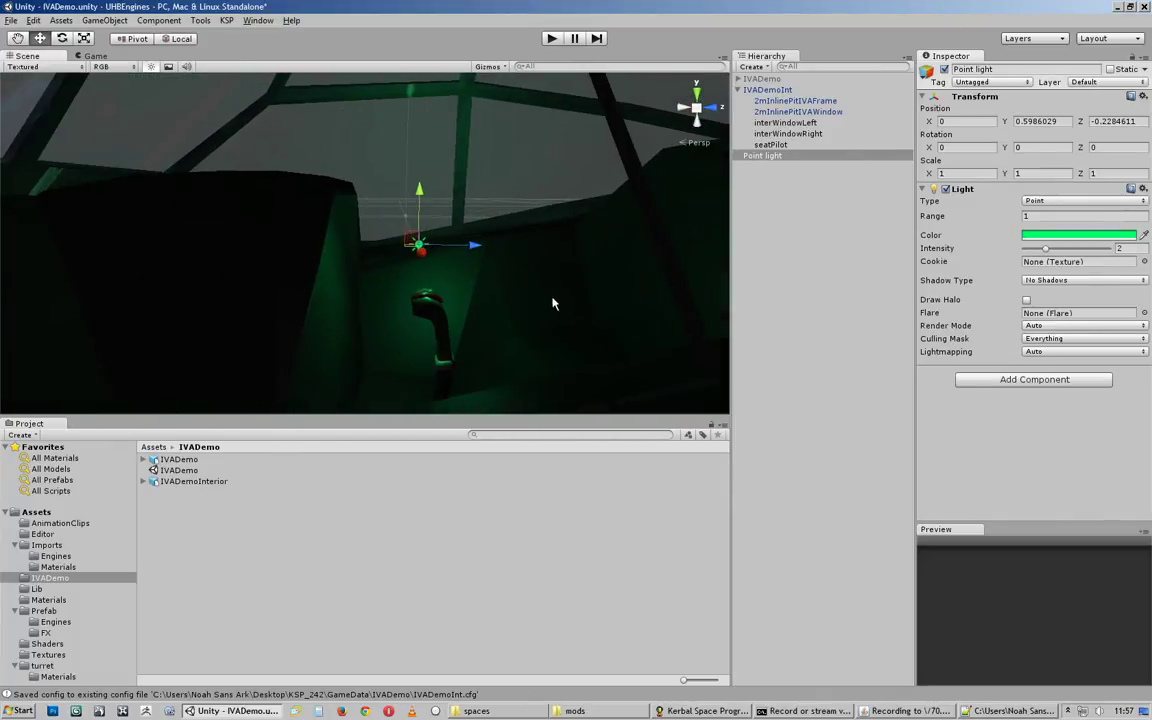
pyautogui.keyDown('alt'); pyautogui.moveTo(553, 303); pyautogui.dragTo(689, 269); pyautogui.keyUp('alt')
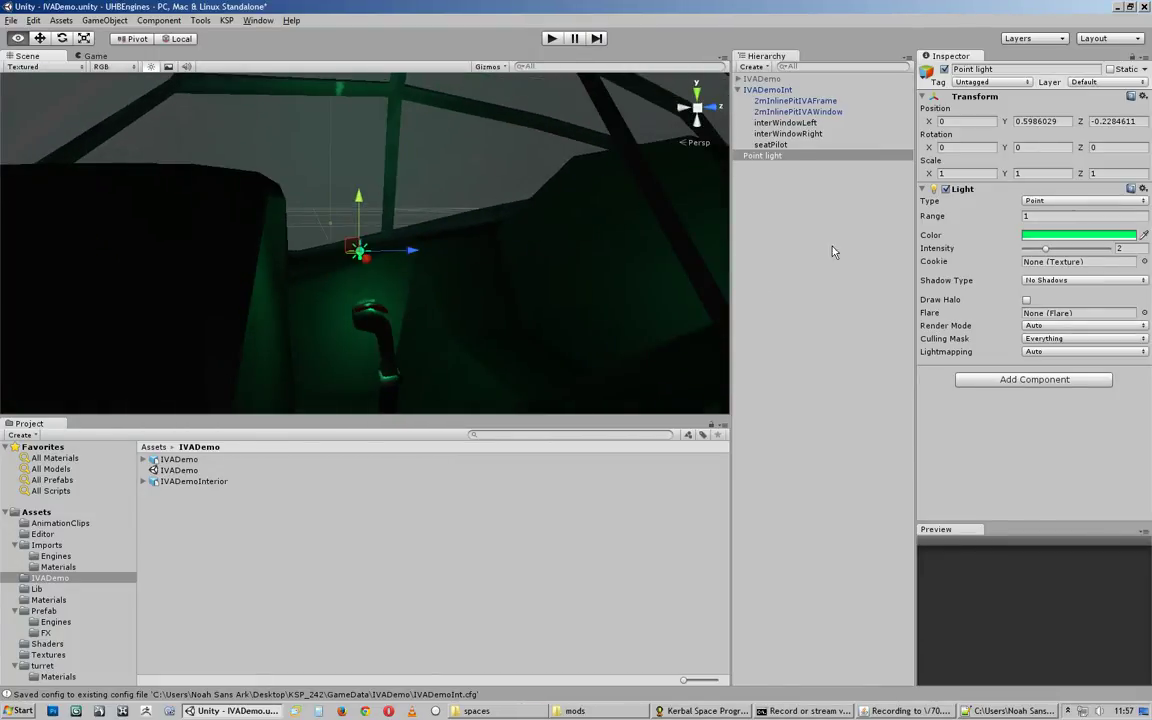
# Step: Parent the Point light to the IVADemoInt object in the scene hierarchy
pyautogui.moveTo(762, 158); pyautogui.dragTo(800, 90)
pyautogui.keyDown('alt'); pyautogui.moveTo(524, 231); pyautogui.dragTo(633, 289, button='right'); pyautogui.keyUp('alt')
pyautogui.moveTo(633, 289); pyautogui.dragTo(581, 265, button='middle')
pyautogui.keyDown('alt'); pyautogui.moveTo(581, 265); pyautogui.dragTo(753, 188); pyautogui.keyUp('alt')
# Step: Write the IVADemoInt model with its Part Tools script, check the console log and close it
pyautogui.click(794, 91)
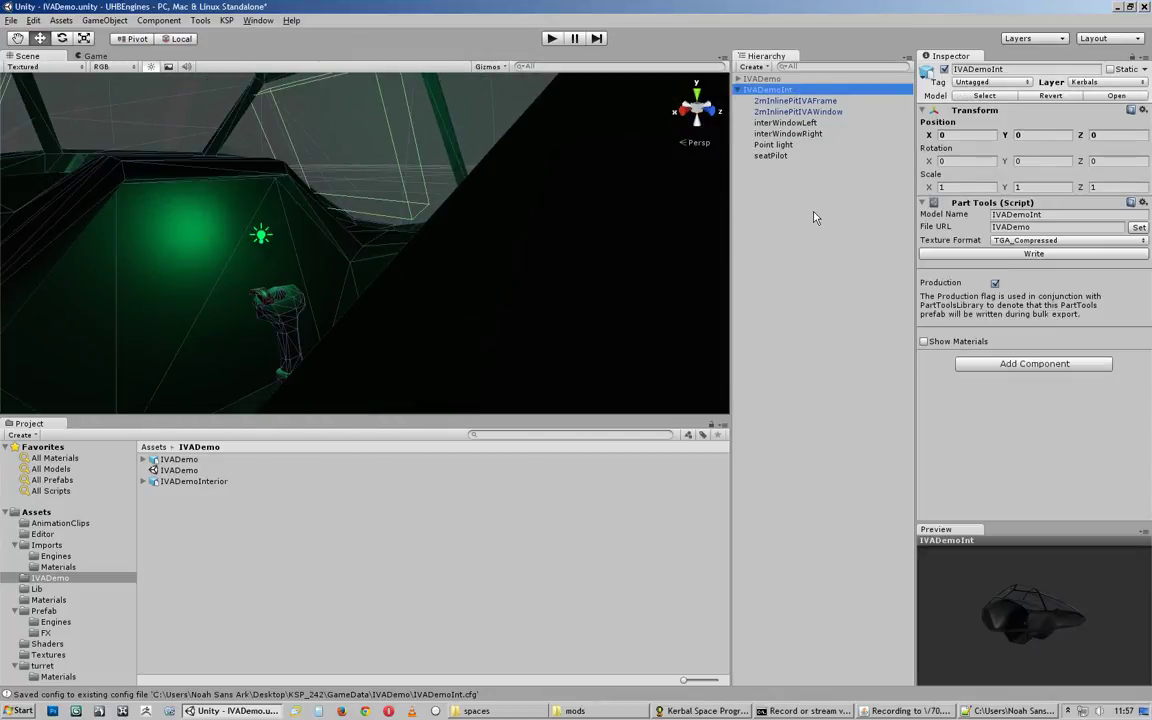
pyautogui.click(1023, 256)
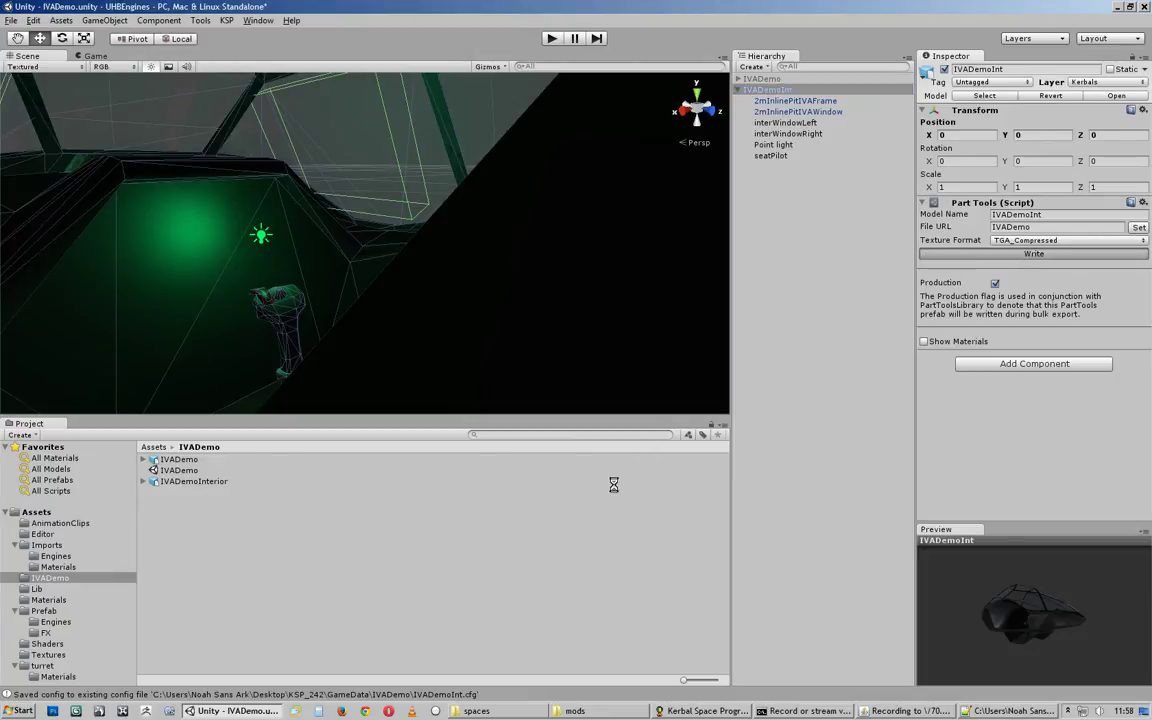
pyautogui.click(725, 714)
pyautogui.click(243, 711)
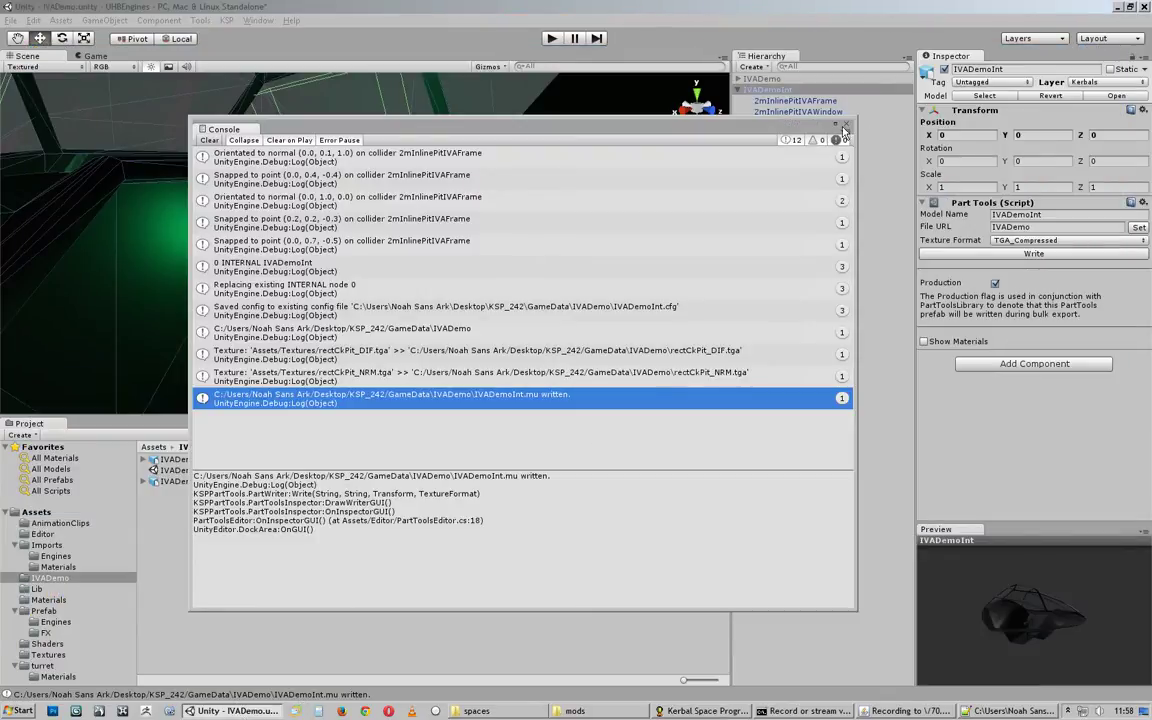
pyautogui.click(843, 130)
# Step: Switch to Kerbal Space Program, leave the flight for the Space Center and reload the ModuleManager database
pyautogui.click(705, 711)
pyautogui.press('Escape')
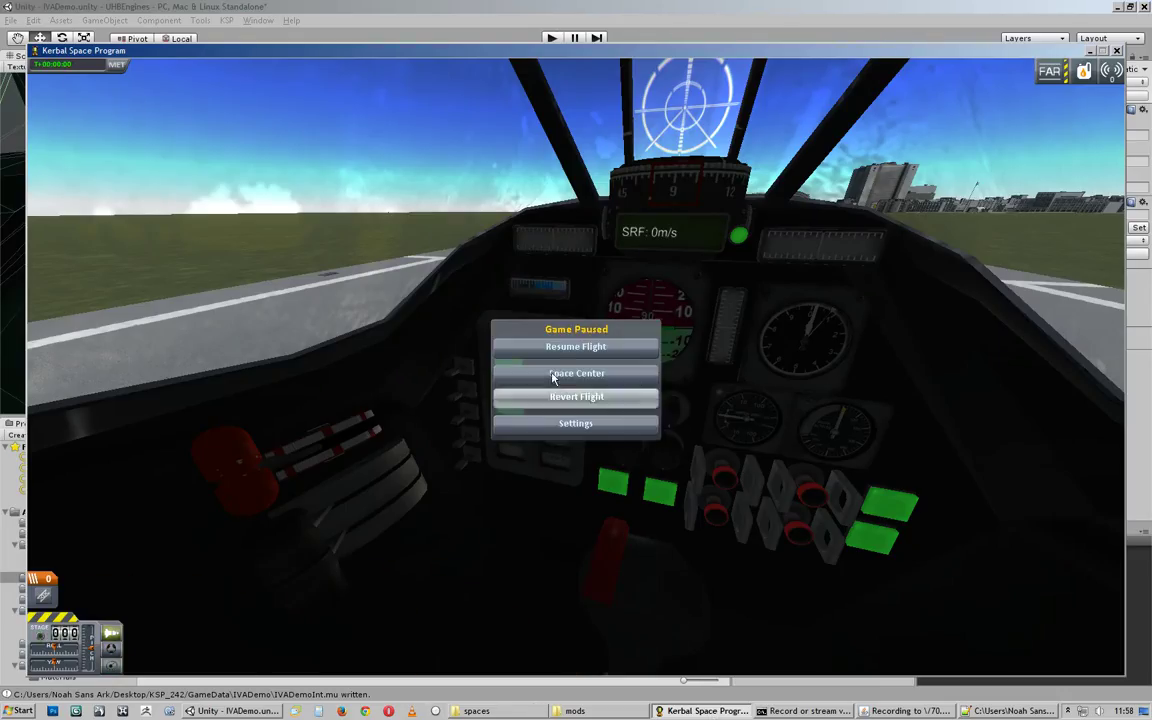
pyautogui.click(556, 375)
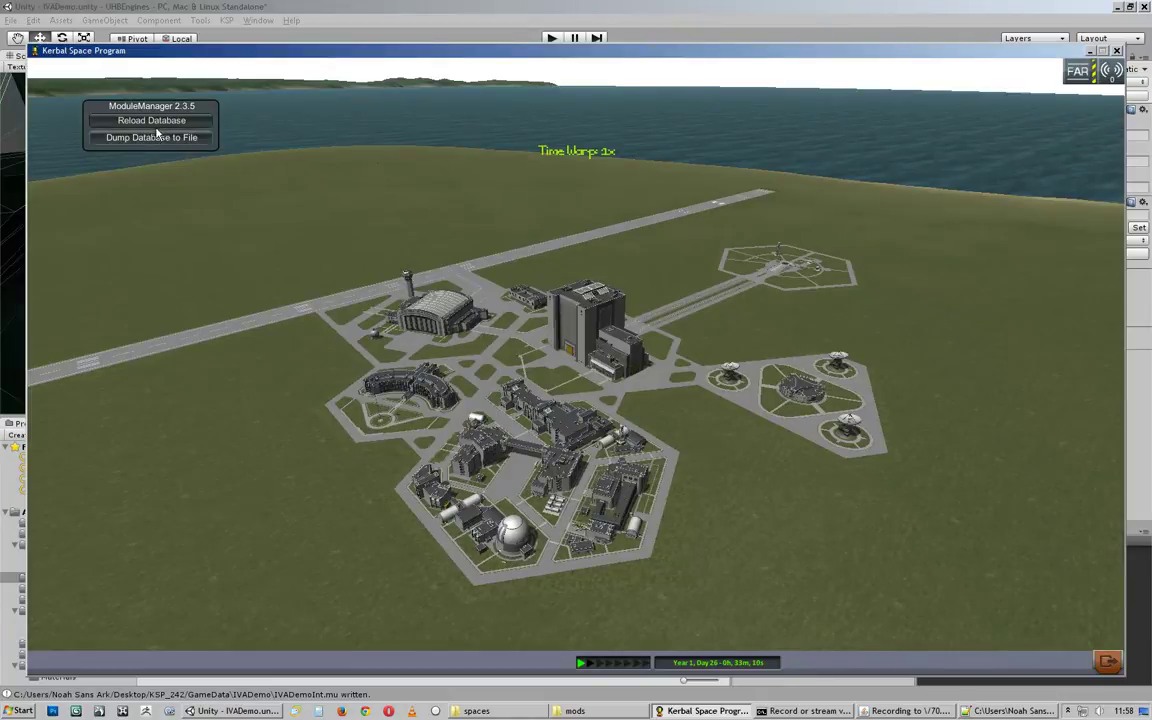
pyautogui.click(157, 121)
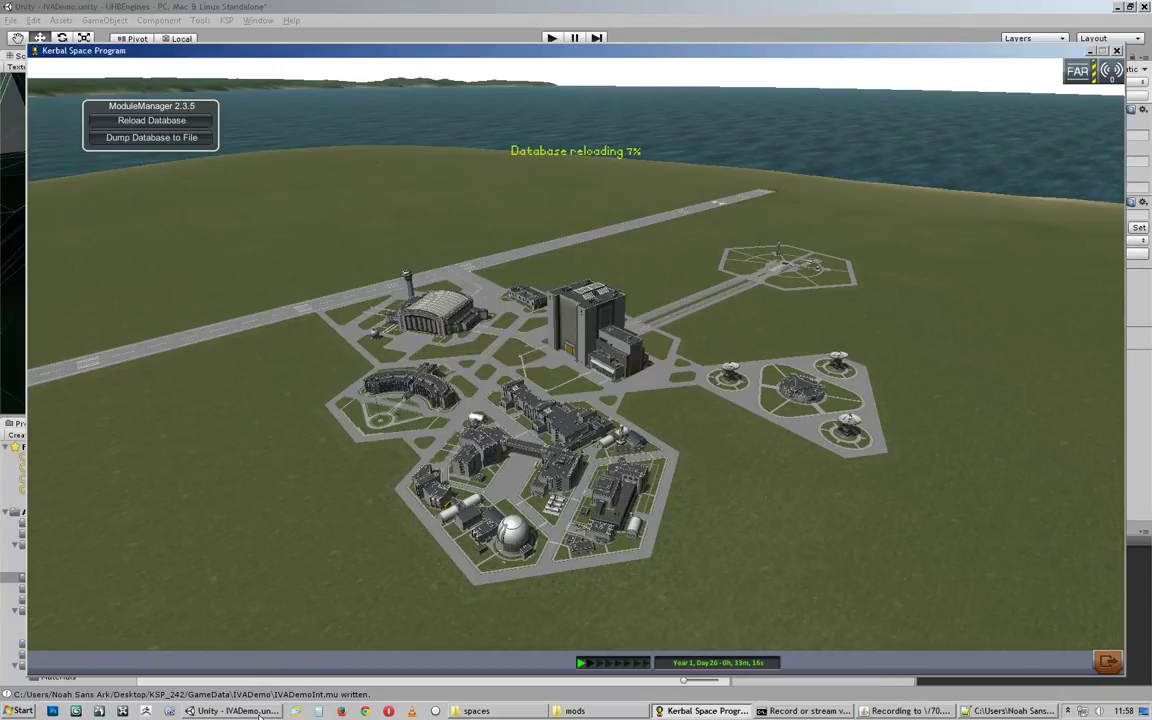
# Step: Switch back to Unity and examine the green lighting and window colliders of IVADemoInt from several angles
pyautogui.hotkey('alt', 'Tab')
pyautogui.keyDown('alt'); pyautogui.moveTo(426, 282); pyautogui.dragTo(491, 257); pyautogui.keyUp('alt')
pyautogui.moveTo(387, 259); pyautogui.dragTo(412, 238, button='middle')
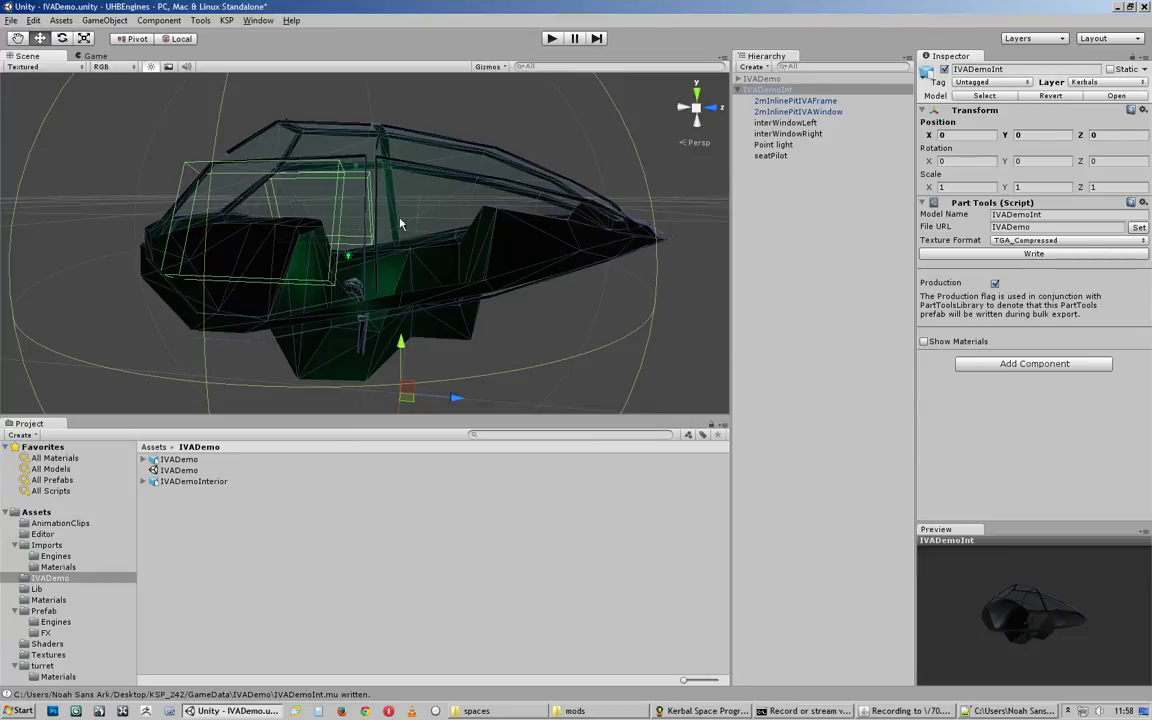
pyautogui.keyDown('alt'); pyautogui.moveTo(460, 217); pyautogui.dragTo(627, 203, button='right'); pyautogui.keyUp('alt')
pyautogui.keyDown('alt'); pyautogui.moveTo(627, 203); pyautogui.dragTo(507, 231); pyautogui.keyUp('alt')
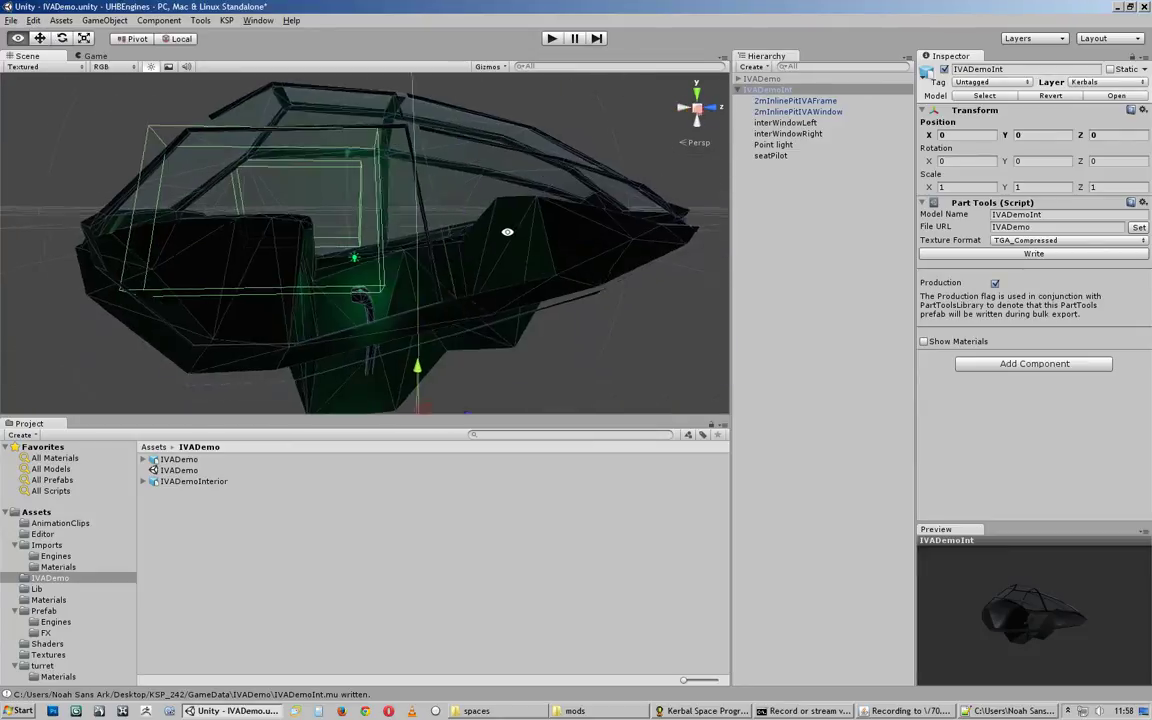
pyautogui.keyDown('alt'); pyautogui.moveTo(507, 231); pyautogui.dragTo(715, 207, button='right'); pyautogui.keyUp('alt')
pyautogui.keyDown('alt'); pyautogui.moveTo(715, 207); pyautogui.dragTo(324, 262); pyautogui.keyUp('alt')
pyautogui.keyDown('alt'); pyautogui.moveTo(324, 262); pyautogui.dragTo(602, 219, button='right'); pyautogui.keyUp('alt')
pyautogui.moveTo(511, 248); pyautogui.dragTo(473, 288, button='middle')
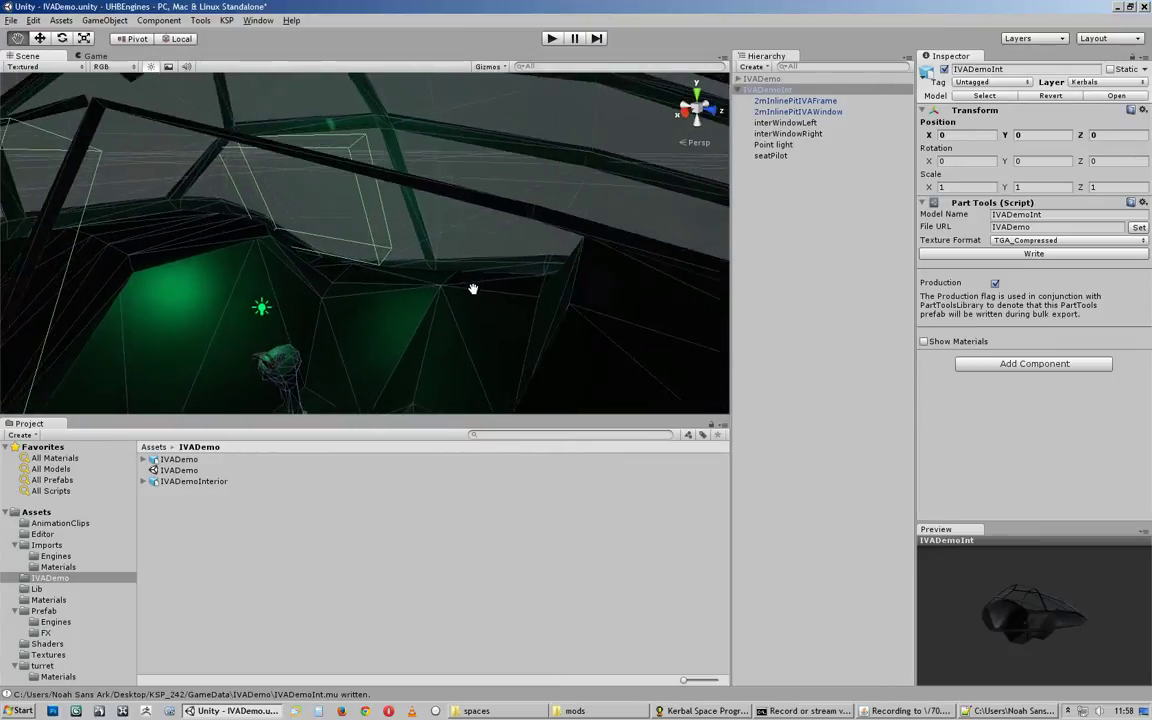
pyautogui.keyDown('alt'); pyautogui.moveTo(473, 288); pyautogui.dragTo(315, 271, button='right'); pyautogui.keyUp('alt')
pyautogui.moveTo(315, 271)
pyautogui.keyDown('alt'); pyautogui.mouseDown()
pyautogui.moveTo(424, 296)
pyautogui.moveTo(325, 285)
pyautogui.mouseUp(); pyautogui.keyUp('alt')
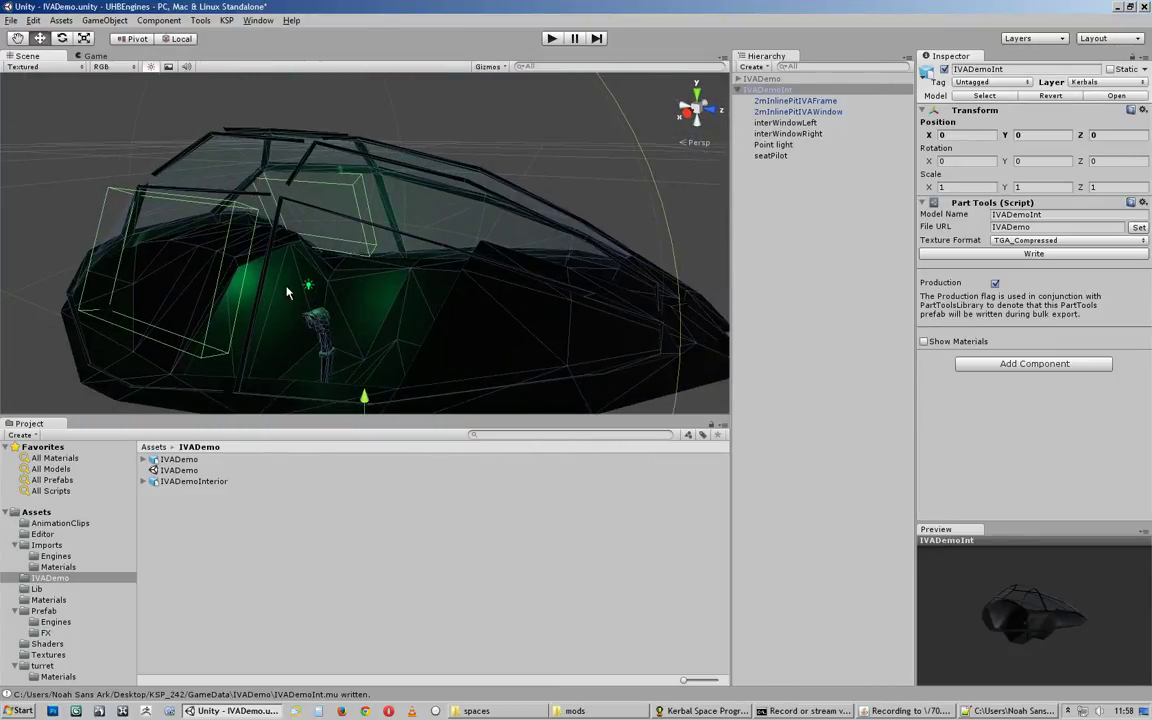
pyautogui.keyDown('alt'); pyautogui.moveTo(287, 292); pyautogui.dragTo(402, 246); pyautogui.keyUp('alt')
pyautogui.keyDown('alt'); pyautogui.moveTo(402, 246); pyautogui.dragTo(327, 239, button='right'); pyautogui.keyUp('alt')
pyautogui.keyDown('alt'); pyautogui.moveTo(327, 239); pyautogui.dragTo(430, 230); pyautogui.keyUp('alt')
pyautogui.keyDown('alt'); pyautogui.moveTo(430, 230); pyautogui.dragTo(477, 219, button='right'); pyautogui.keyUp('alt')
pyautogui.keyDown('alt'); pyautogui.moveTo(286, 273); pyautogui.dragTo(300, 272); pyautogui.keyUp('alt')
pyautogui.moveTo(408, 265); pyautogui.dragTo(447, 275, button='middle')
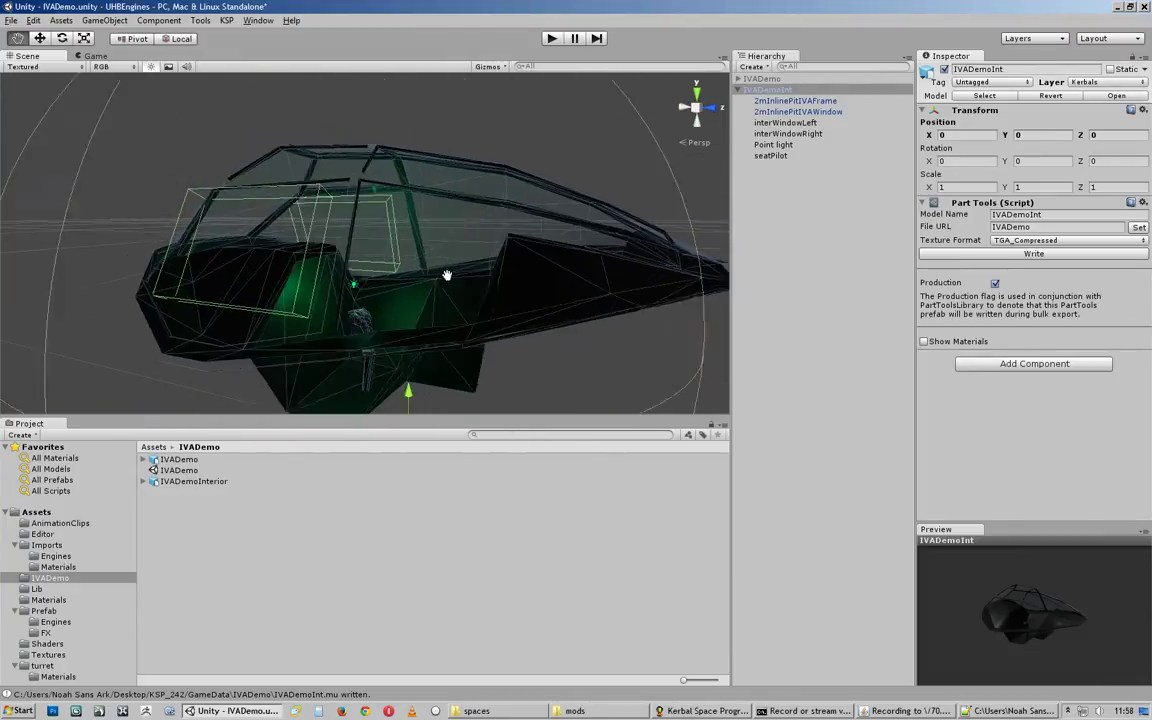
pyautogui.keyDown('alt'); pyautogui.moveTo(447, 275); pyautogui.dragTo(273, 275); pyautogui.keyUp('alt')
# Step: Clear the selection and inspect the cockpit's green interior lighting without the wireframe overlay
pyautogui.click(614, 229)
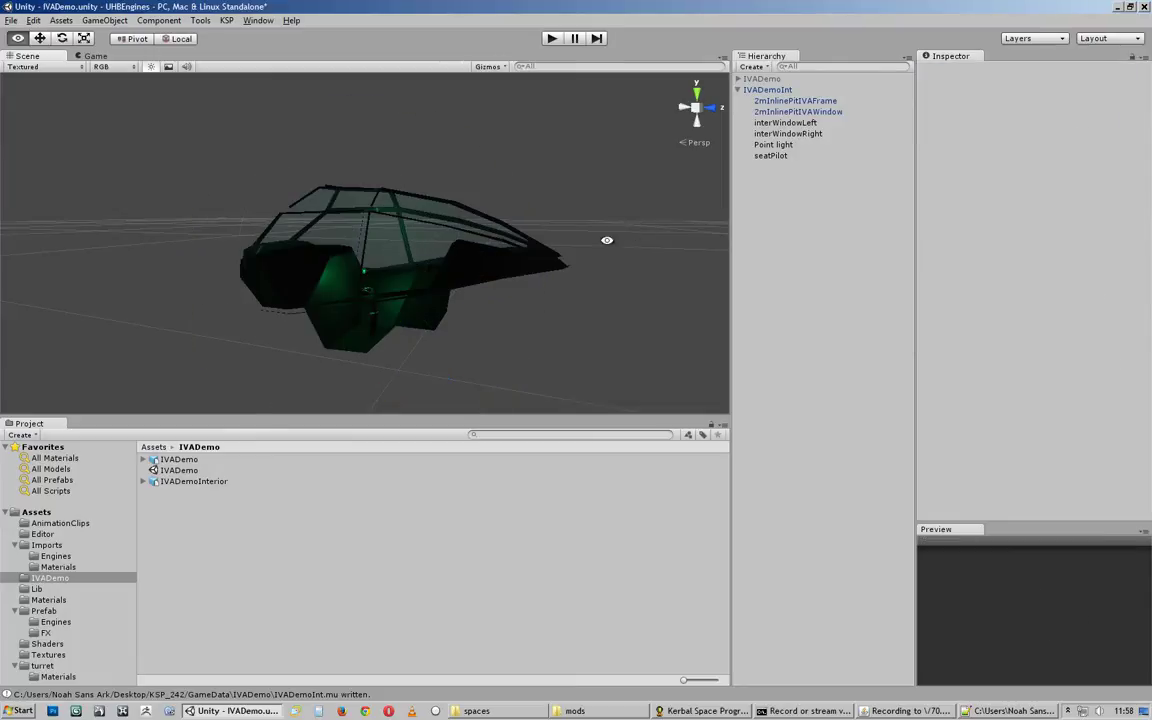
pyautogui.keyDown('alt'); pyautogui.scroll(3, 607, 236); pyautogui.keyUp('alt')
pyautogui.keyDown('alt'); pyautogui.moveTo(607, 234); pyautogui.dragTo(483, 262); pyautogui.keyUp('alt')
pyautogui.keyDown('alt'); pyautogui.scroll(4, 296, 277); pyautogui.keyUp('alt')
pyautogui.keyDown('alt'); pyautogui.scroll(5, 319, 309); pyautogui.keyUp('alt')
pyautogui.moveTo(319, 309); pyautogui.dragTo(272, 255)
pyautogui.keyDown('alt'); pyautogui.scroll(-4, 262, 270); pyautogui.keyUp('alt')
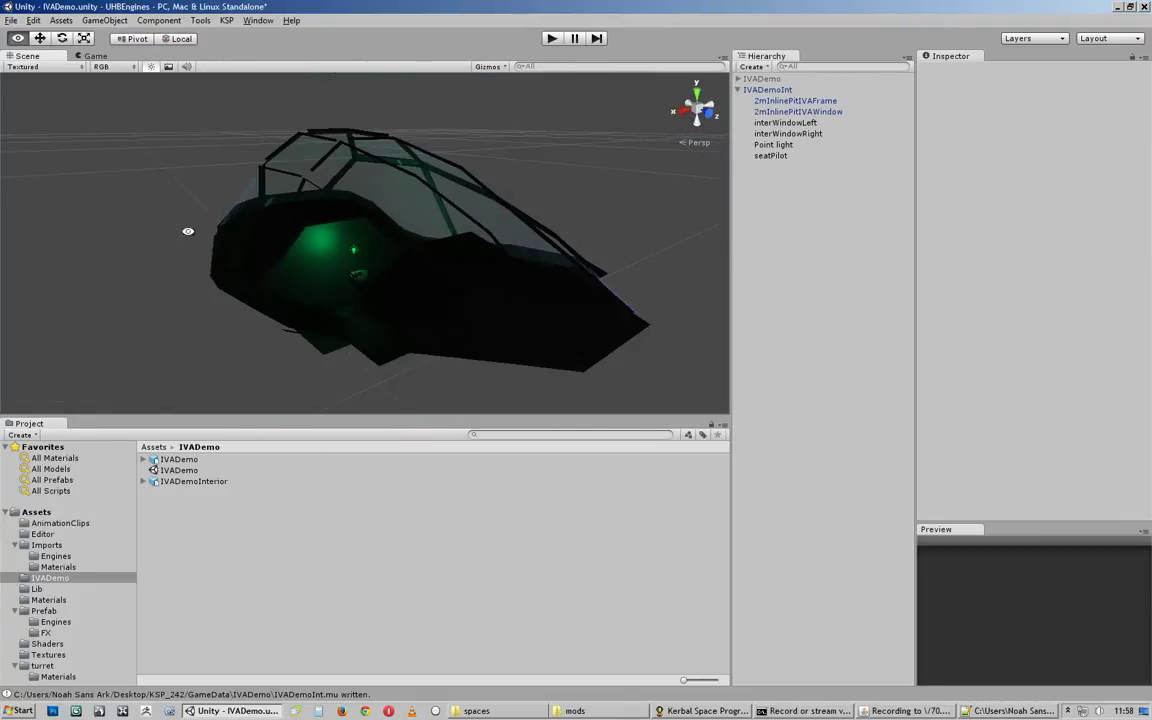
# Step: Switch to Kerbal Space Program and go to the Untitled Space Craft already on the runway
pyautogui.click(703, 711)
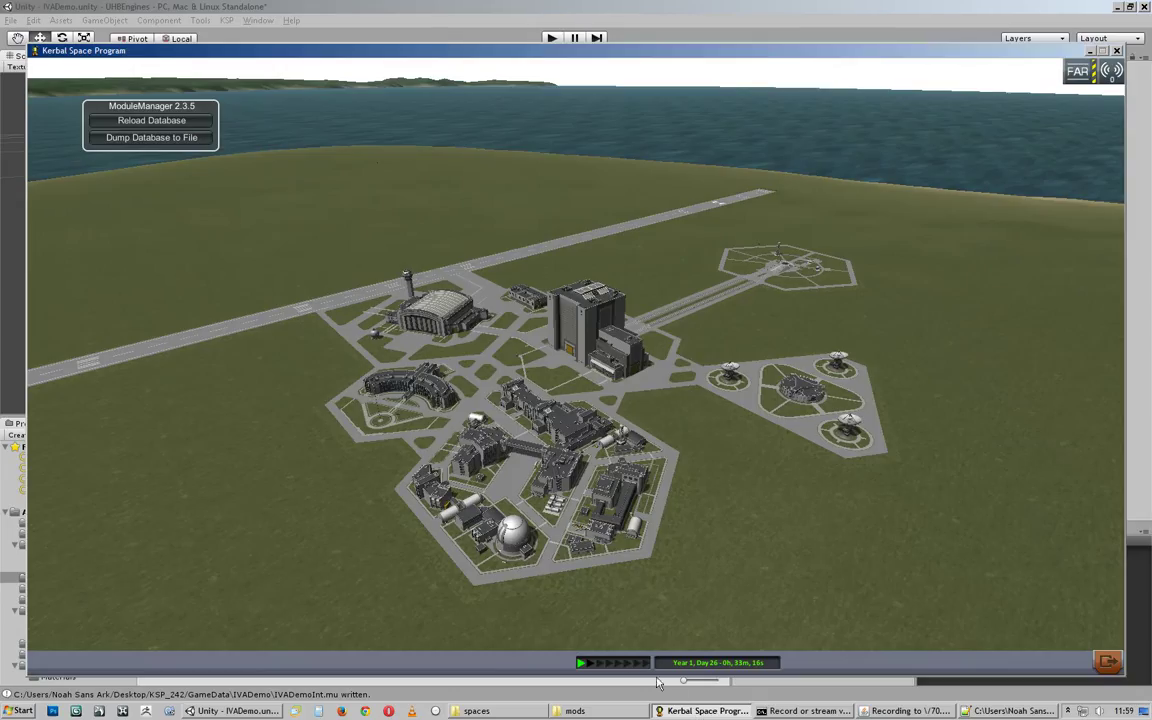
pyautogui.click(208, 343)
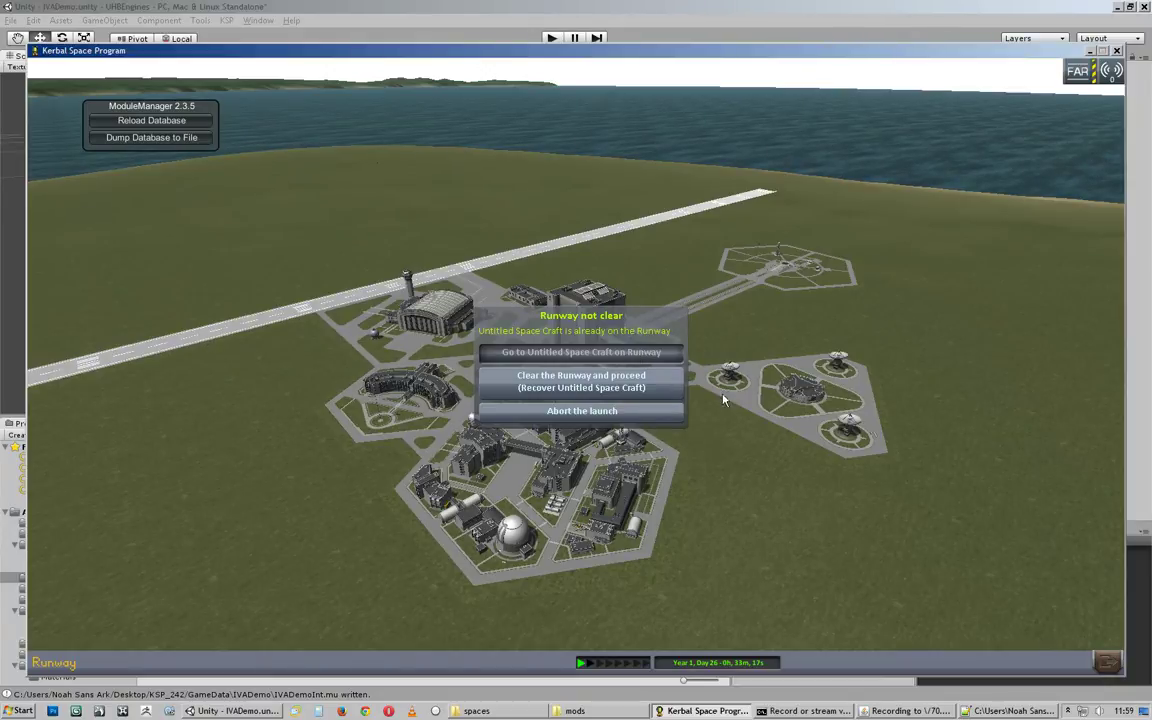
pyautogui.click(650, 353)
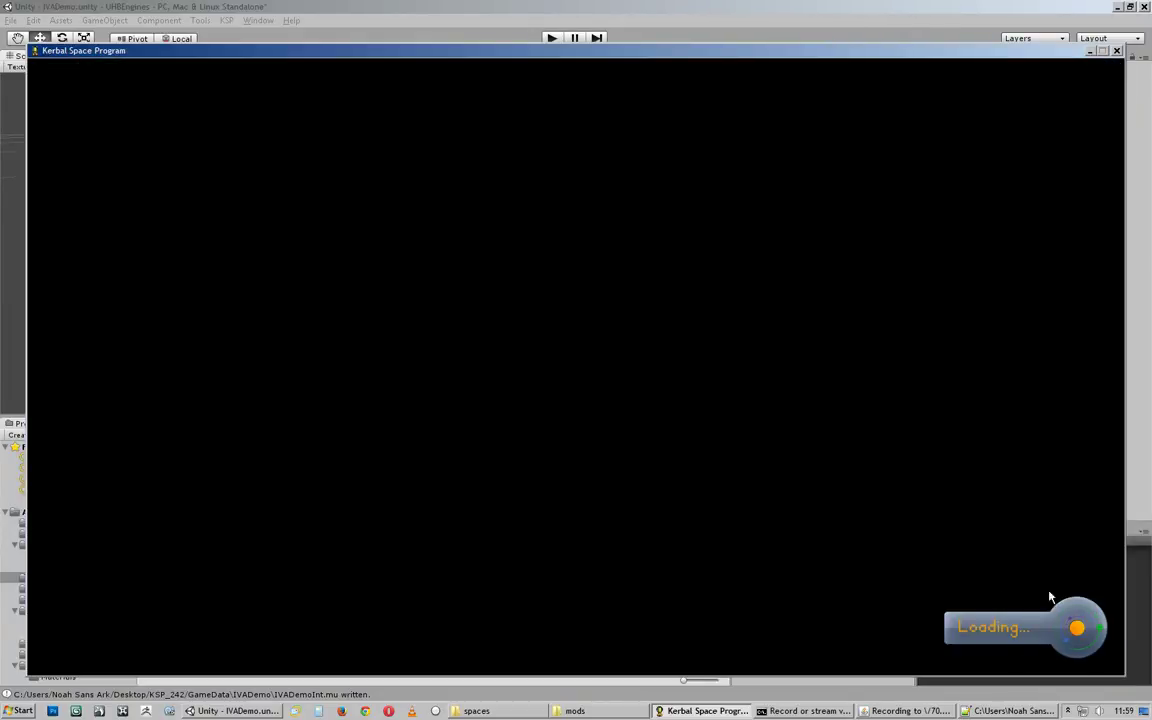
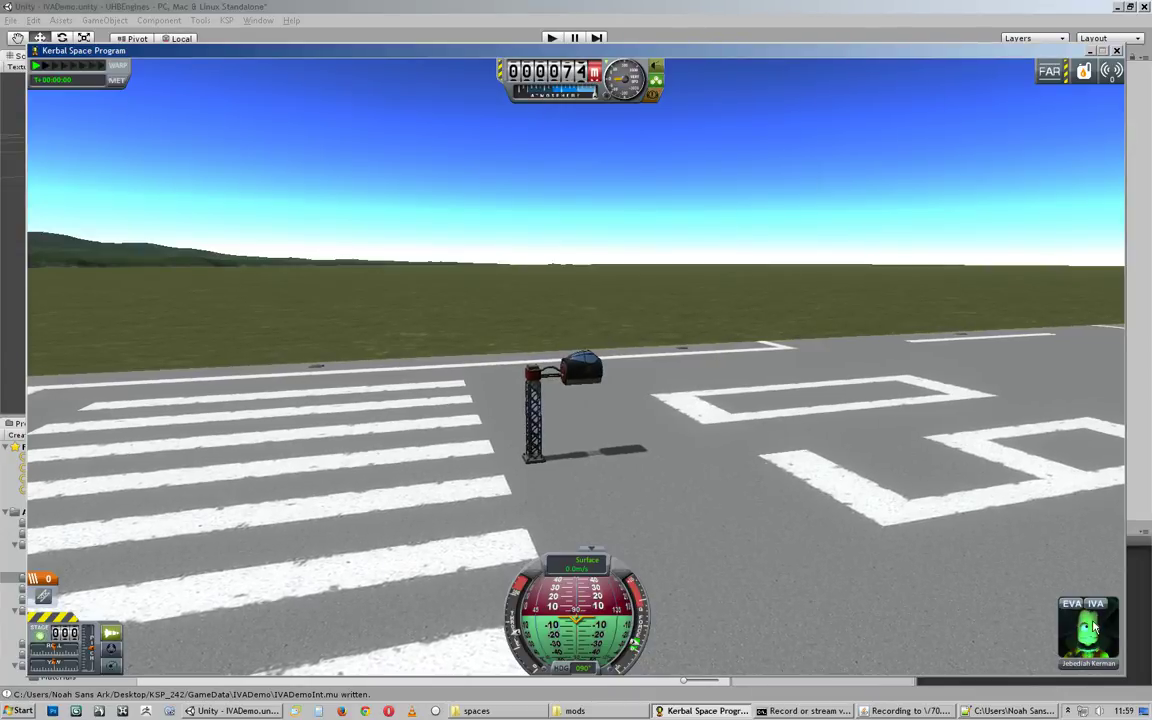
pyautogui.moveTo(1112, 622)
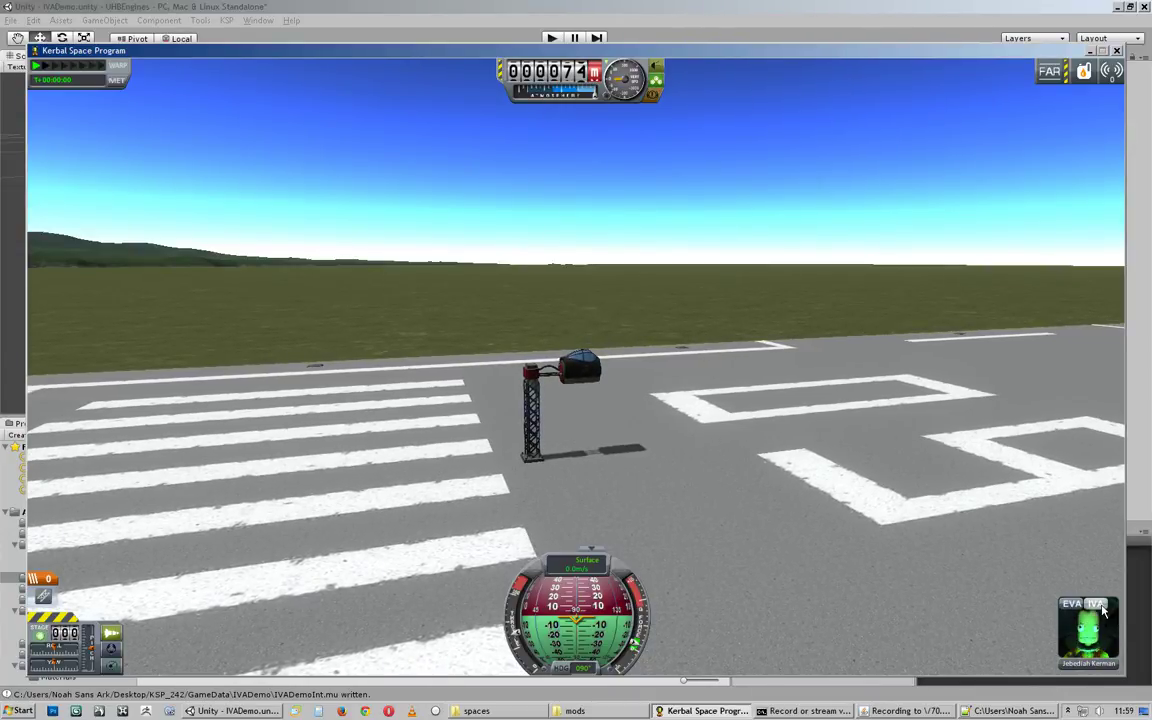
# Step: Enter the IVA view in Kerbal Space Program and look around the green-lit instrument panel
pyautogui.click(213, 711)
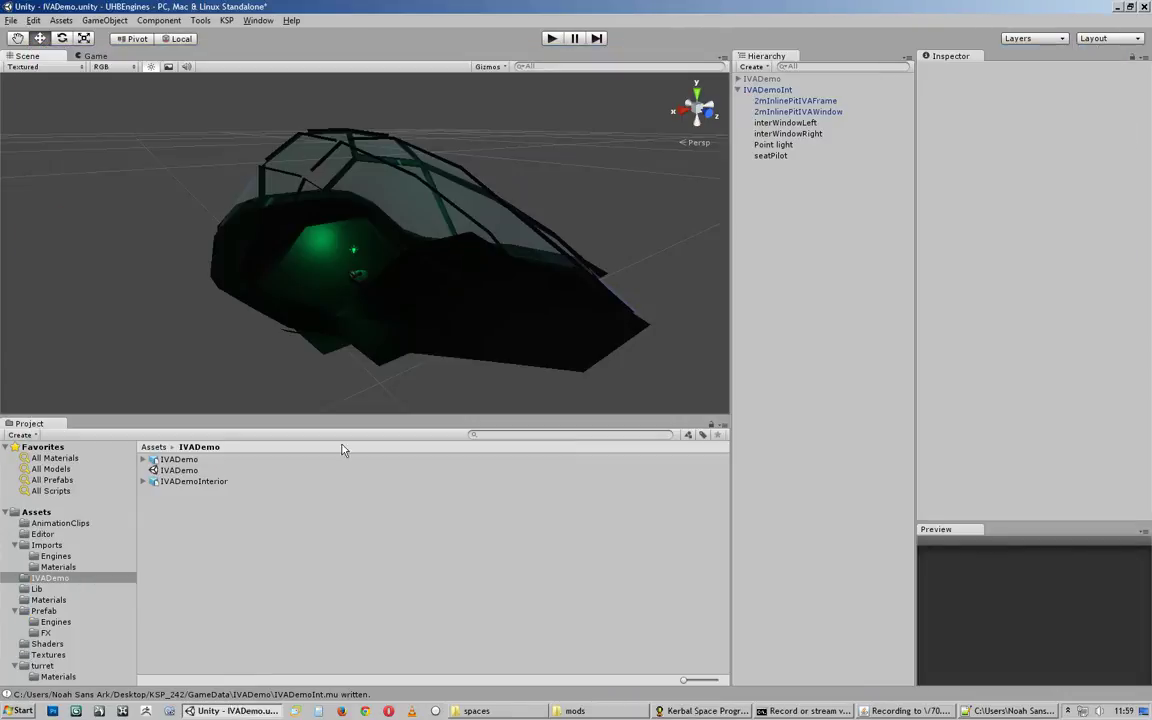
pyautogui.click(677, 714)
pyautogui.click(1104, 609)
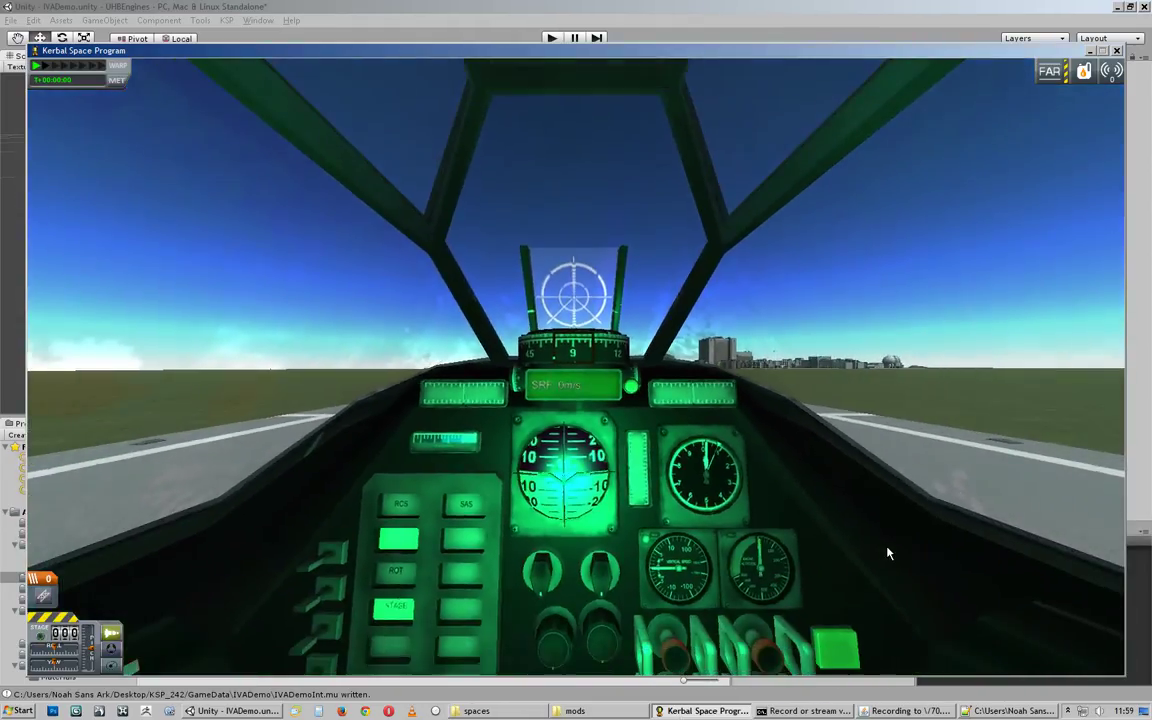
pyautogui.moveTo(877, 561); pyautogui.dragTo(795, 674, button='right')
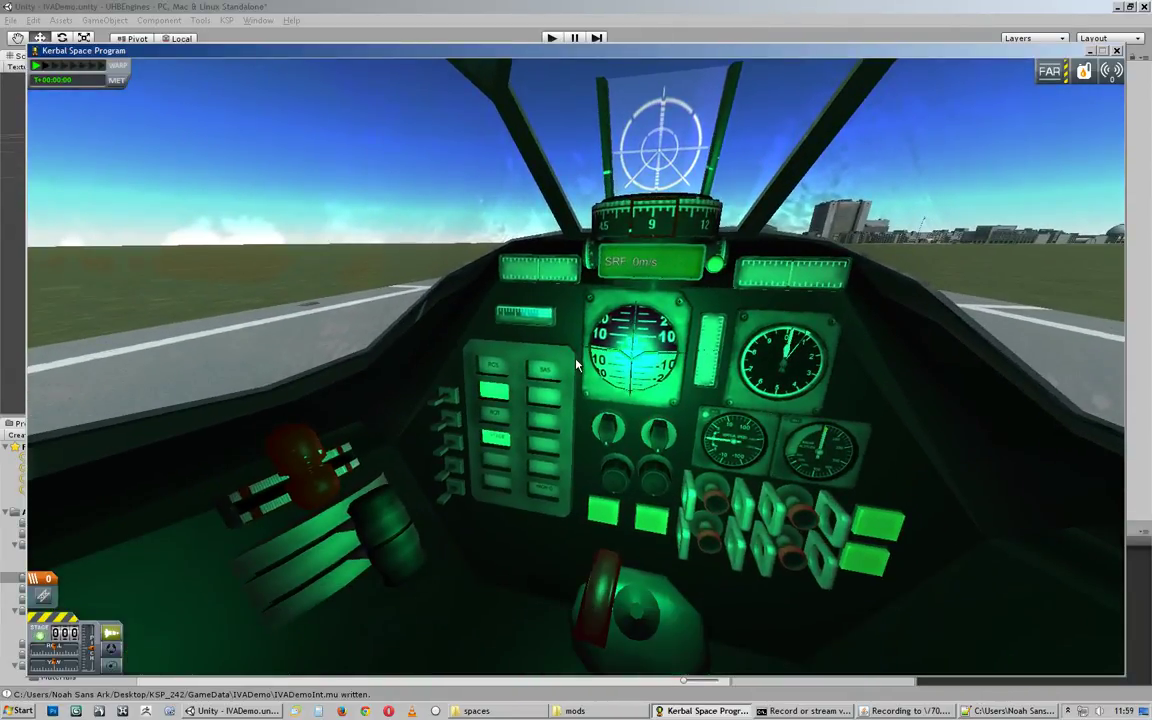
pyautogui.moveTo(576, 366); pyautogui.dragTo(655, 354, button='right')
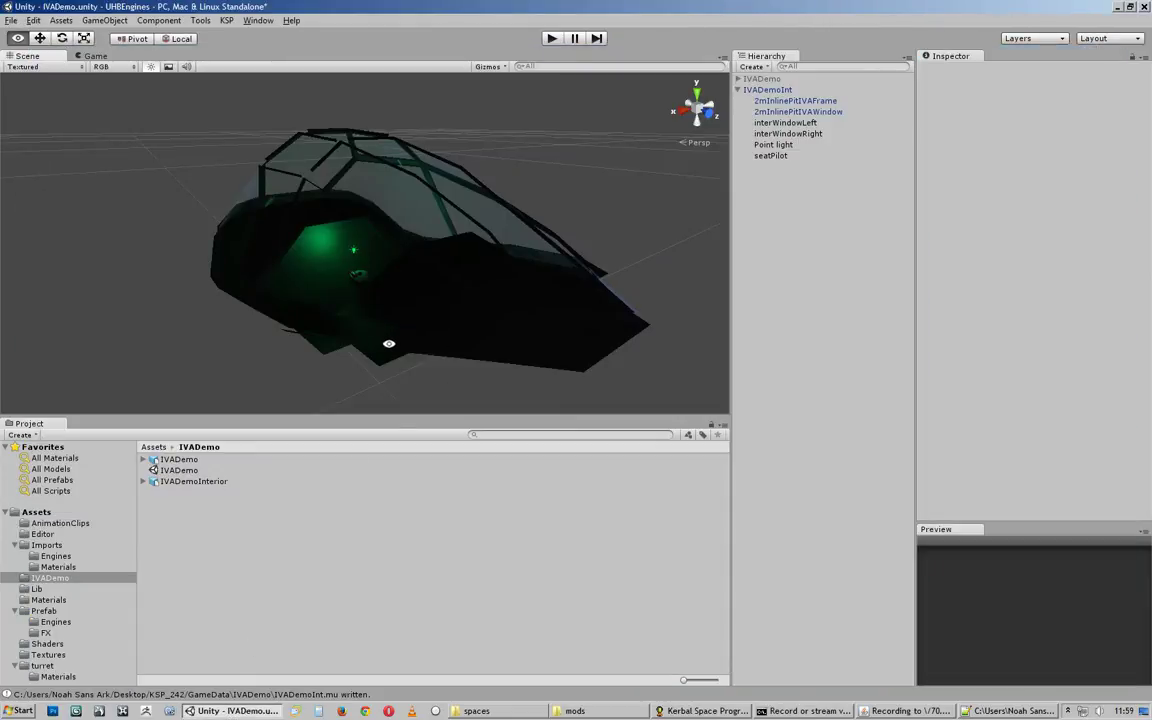
# Step: Switch to Unity and inspect the green lighting inside the IVADemoInt cockpit up close
pyautogui.keyDown('alt'); pyautogui.moveTo(388, 344); pyautogui.dragTo(278, 334); pyautogui.keyUp('alt')
pyautogui.scroll(4, 640, 275)
pyautogui.keyDown('alt'); pyautogui.moveTo(640, 275); pyautogui.dragTo(337, 262); pyautogui.keyUp('alt')
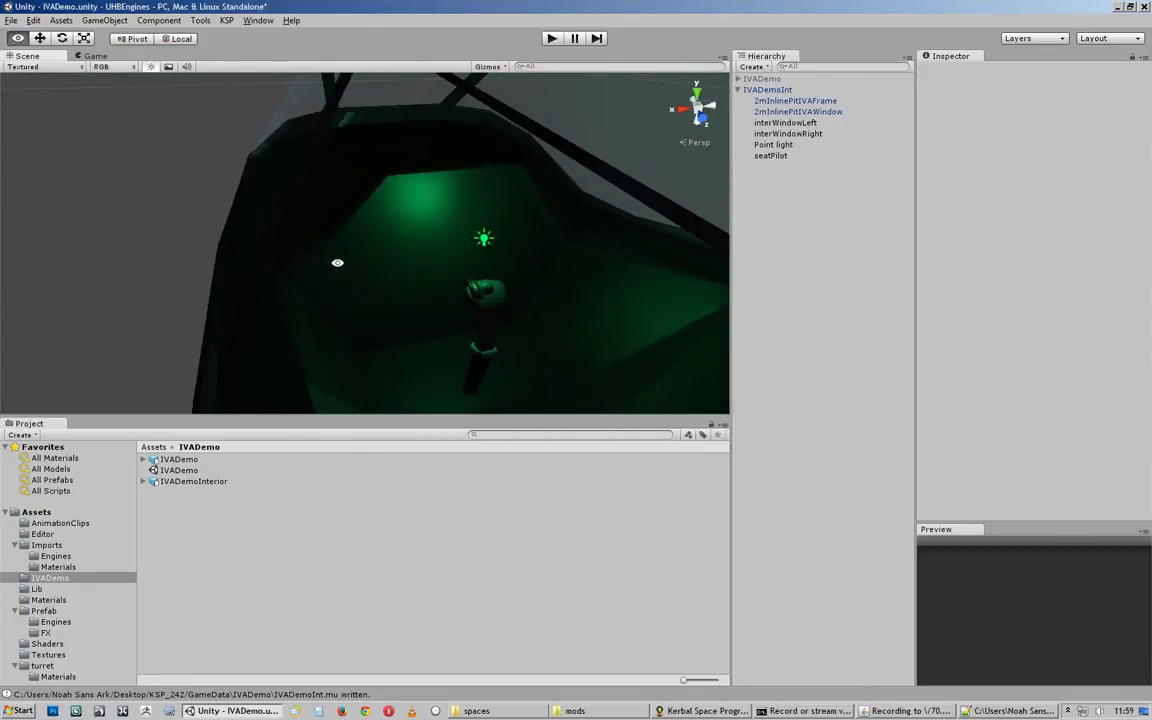
# Step: Switch to the file explorer and open the GameData folder inside KSP_242
pyautogui.click(590, 708)
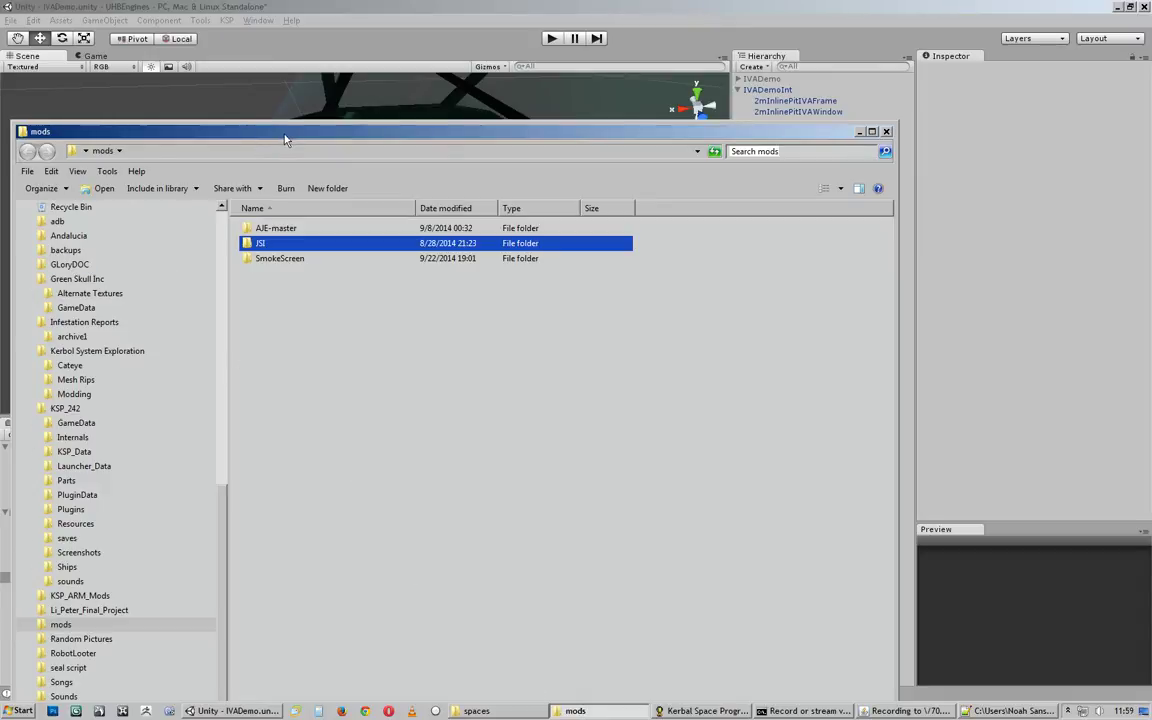
pyautogui.moveTo(284, 140); pyautogui.dragTo(472, 104)
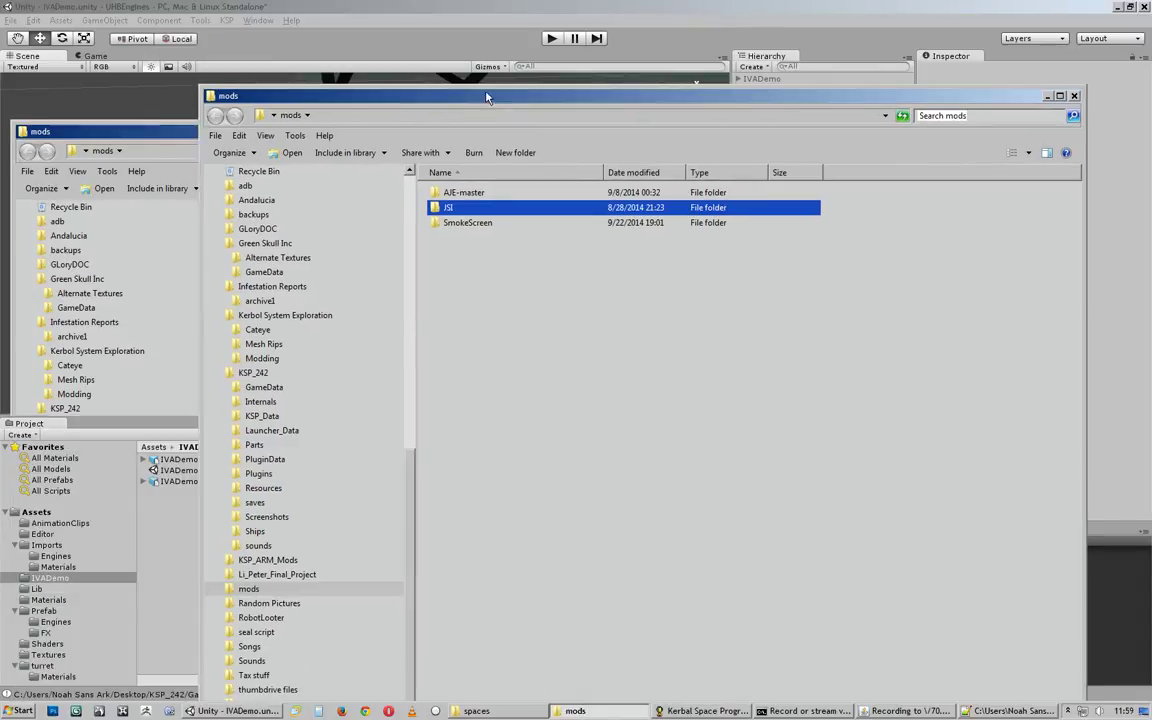
pyautogui.click(255, 373)
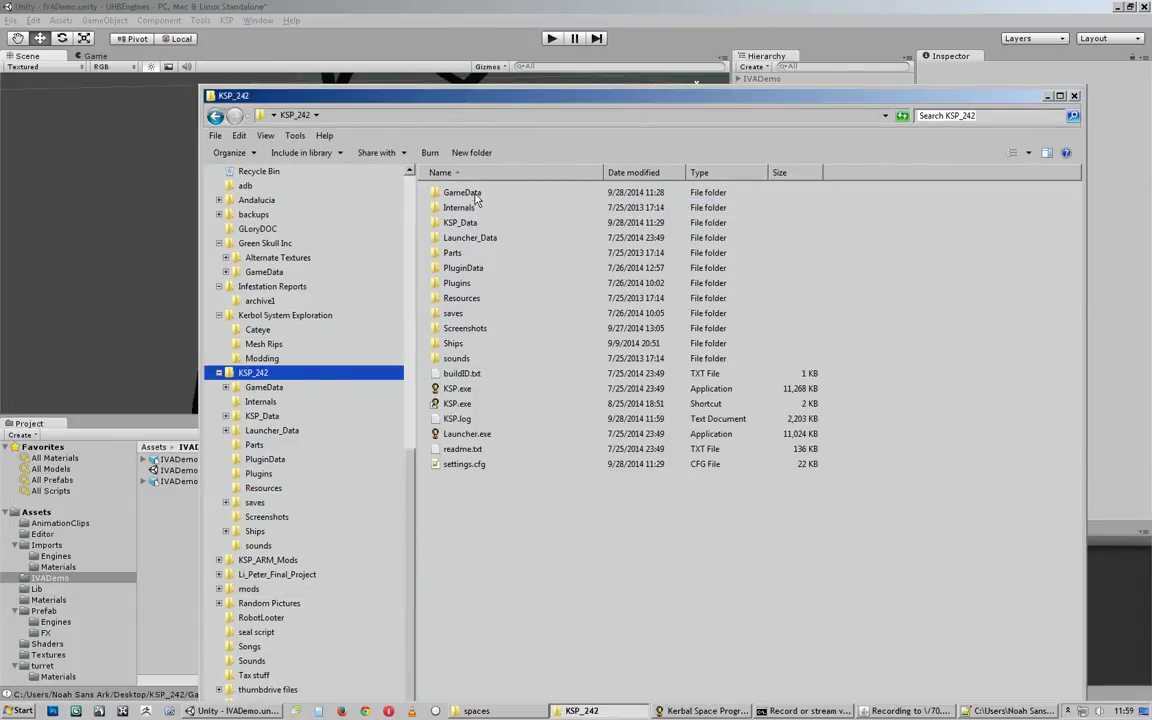
pyautogui.doubleClick(462, 193)
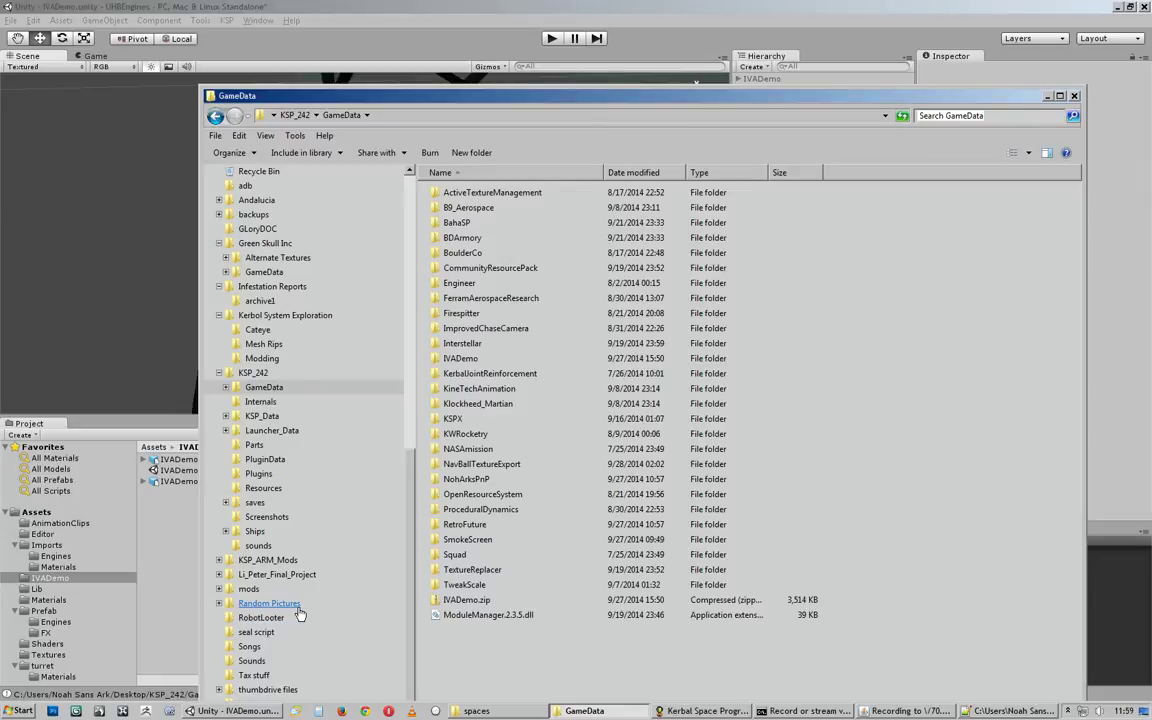
# Step: Switch to Unity, open the KSP Part Tools and review their GameData directory, props and spaces
pyautogui.click(238, 710)
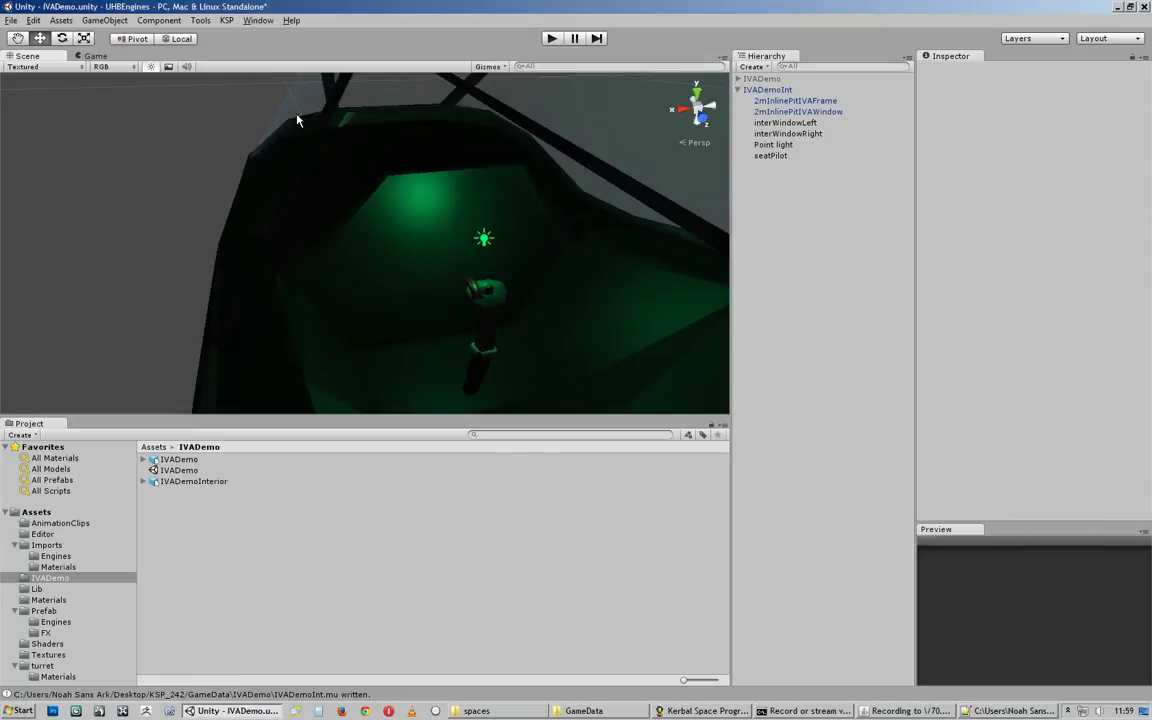
pyautogui.click(226, 20)
pyautogui.click(205, 33)
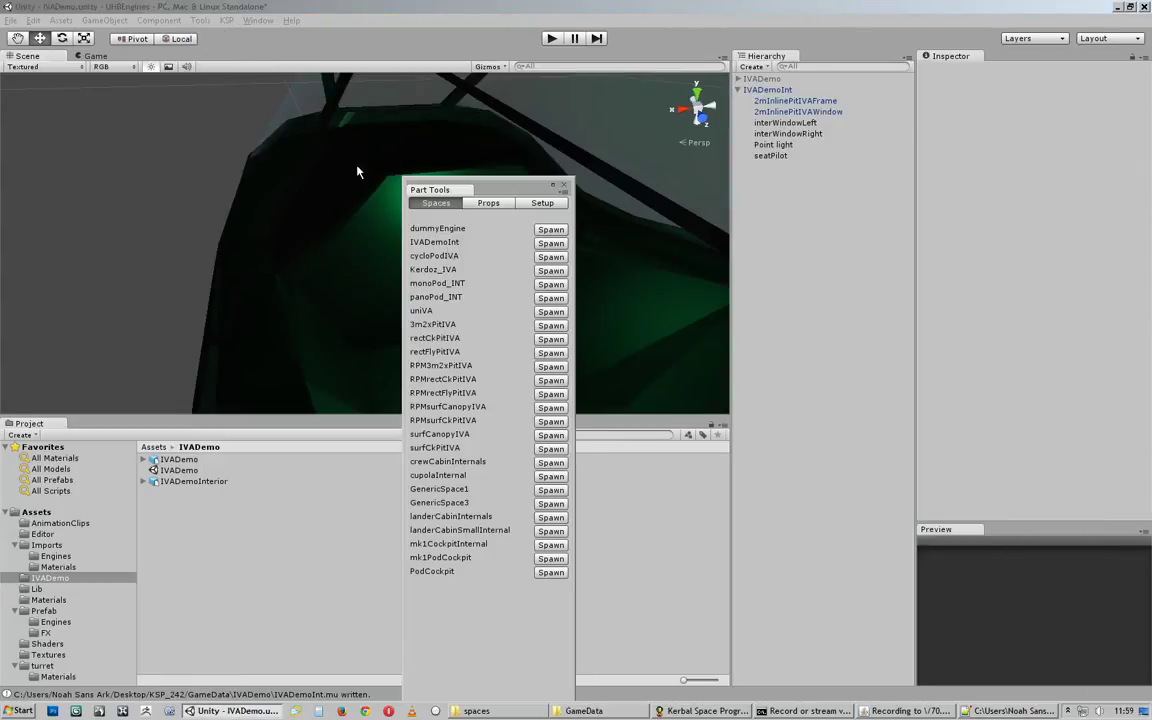
pyautogui.click(543, 204)
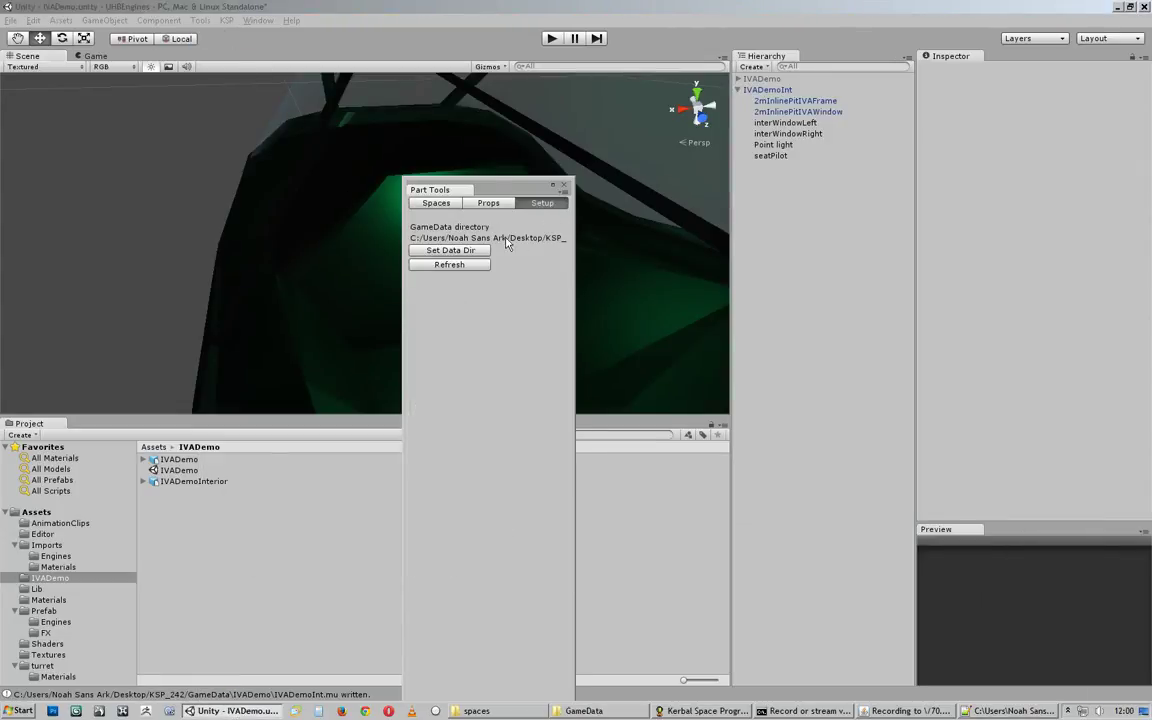
pyautogui.click(452, 251)
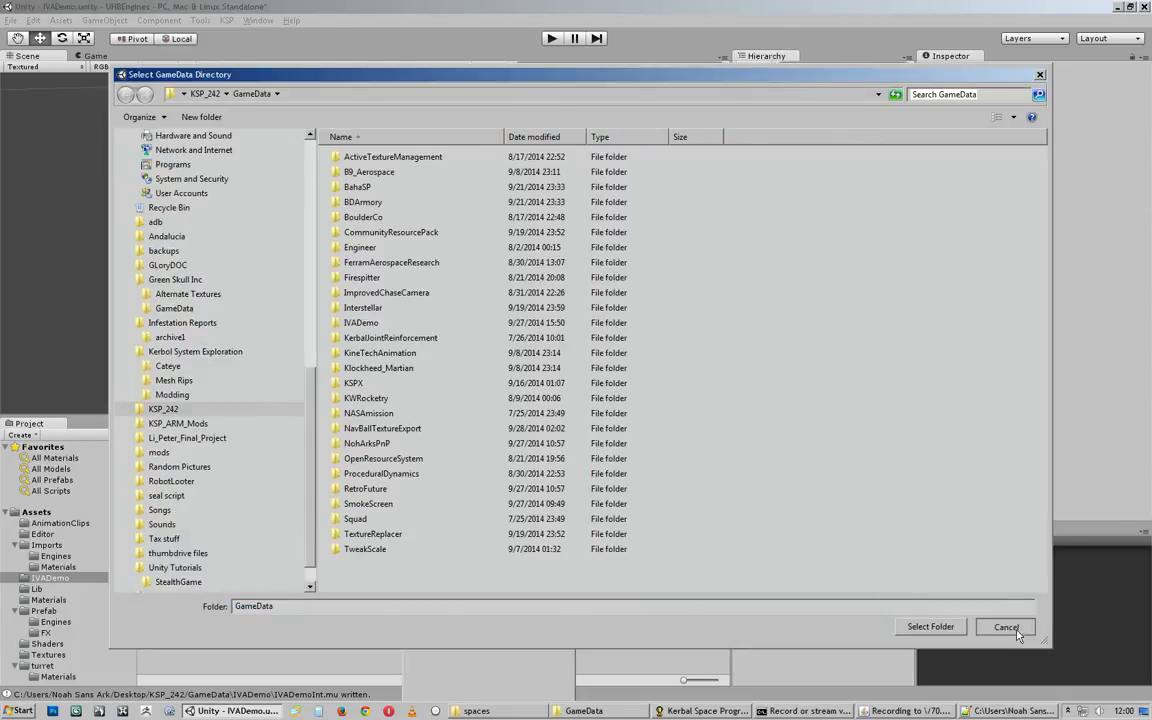
pyautogui.click(1006, 626)
pyautogui.click(488, 203)
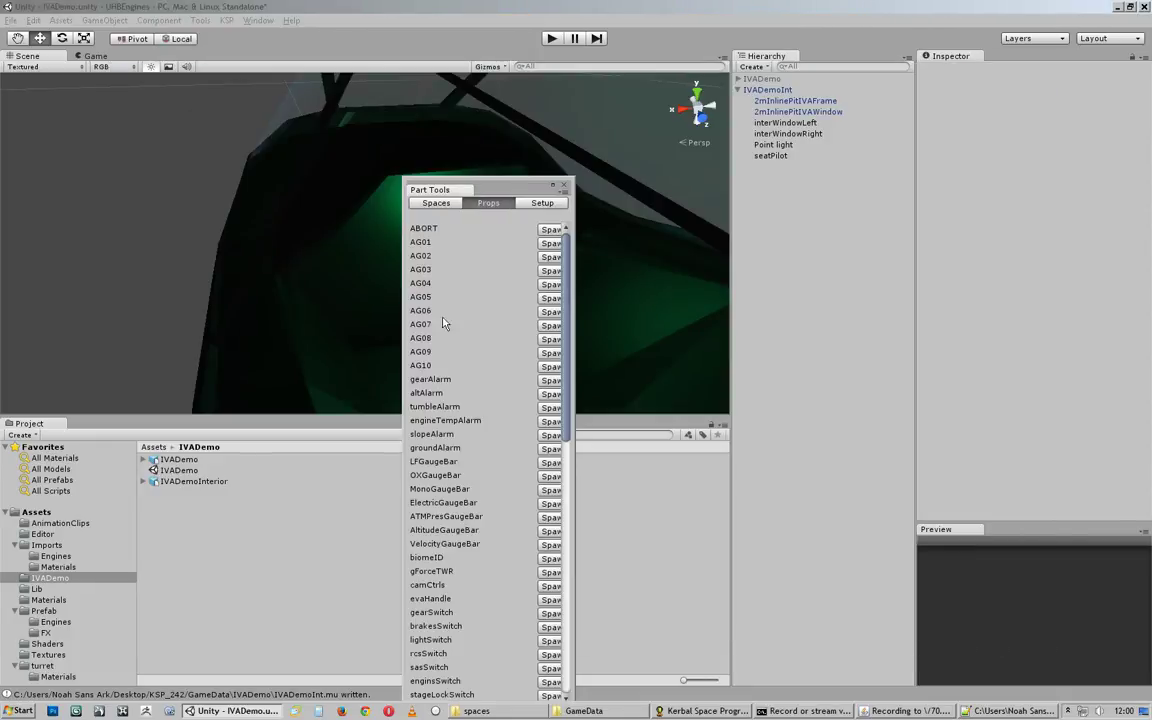
pyautogui.click(436, 205)
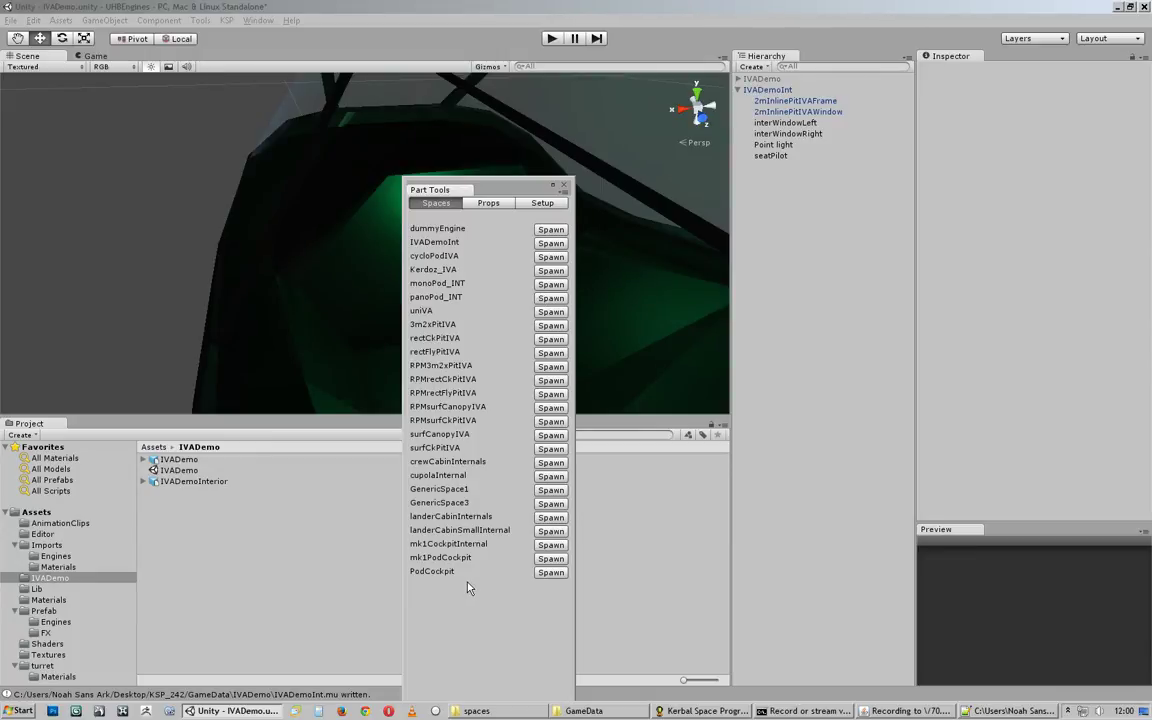
# Step: Delete the green point light from IVADemoInt and switch the Scene view to its default lighting
pyautogui.moveTo(420, 195); pyautogui.dragTo(836, 192)
pyautogui.click(757, 116)
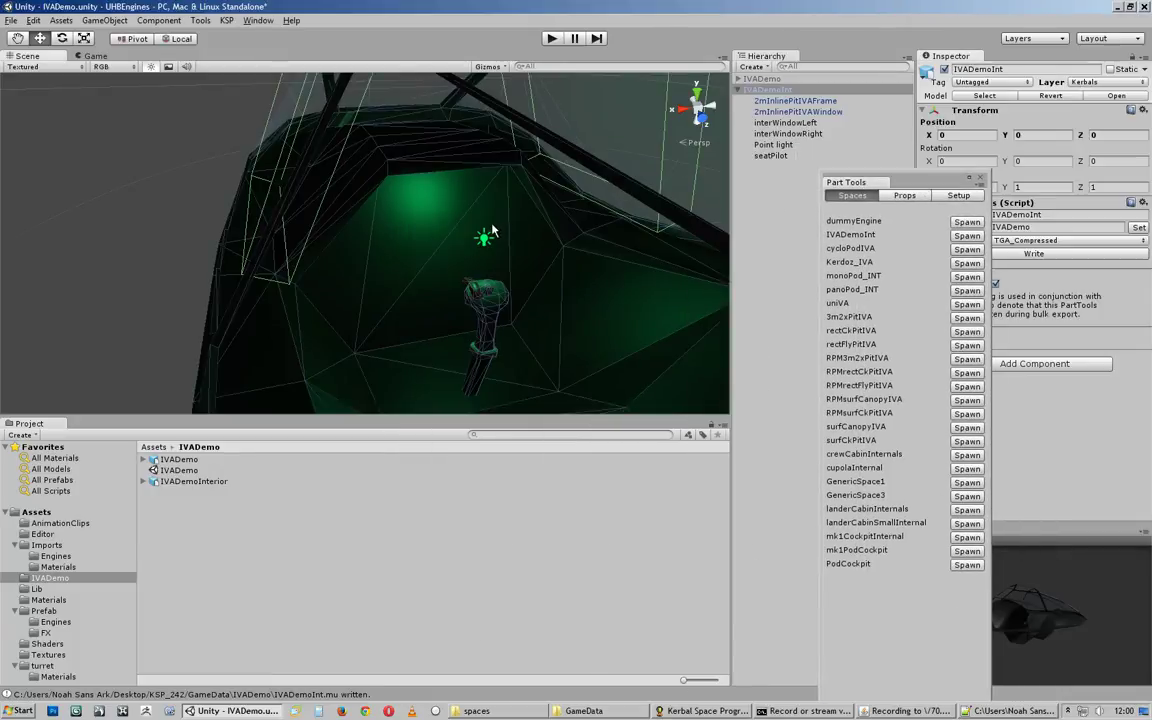
pyautogui.click(483, 240)
pyautogui.press('Delete')
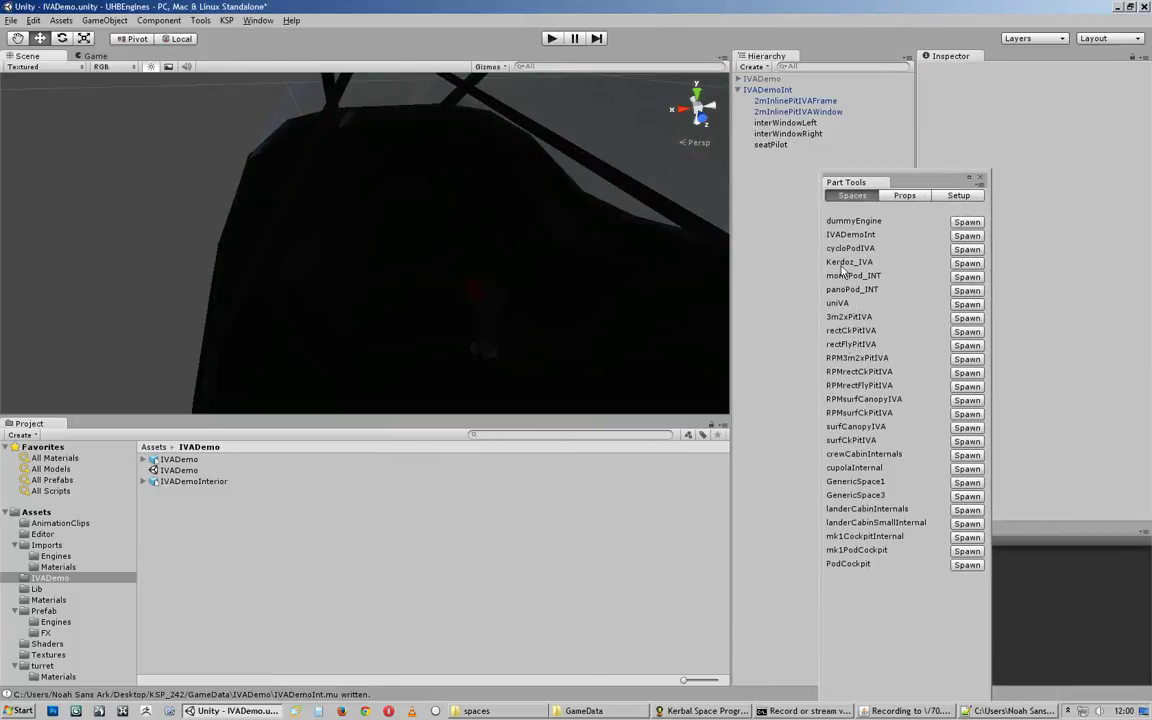
pyautogui.click(151, 67)
pyautogui.keyDown('alt'); pyautogui.moveTo(540, 303); pyautogui.dragTo(260, 240, button='right'); pyautogui.keyUp('alt')
pyautogui.keyDown('alt'); pyautogui.moveTo(260, 240); pyautogui.dragTo(397, 238); pyautogui.keyUp('alt')
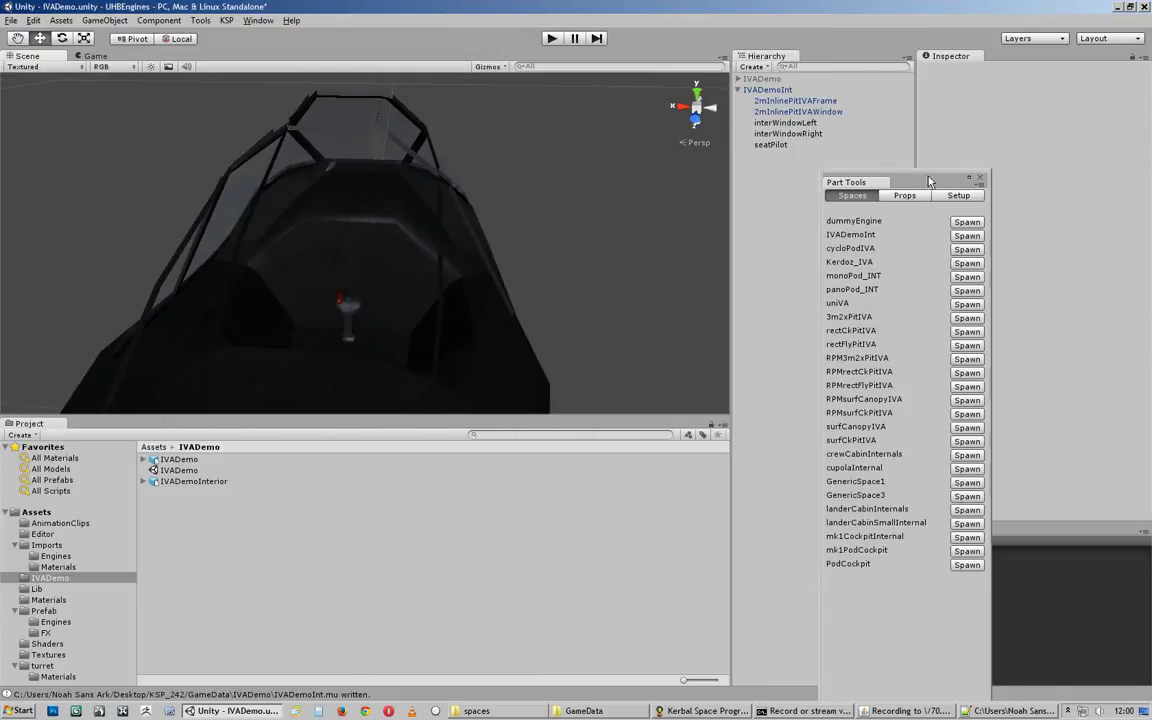
# Step: Compare the mod folders in GameData with the spaces and props listed in Part Tools
pyautogui.moveTo(920, 182); pyautogui.dragTo(593, 122)
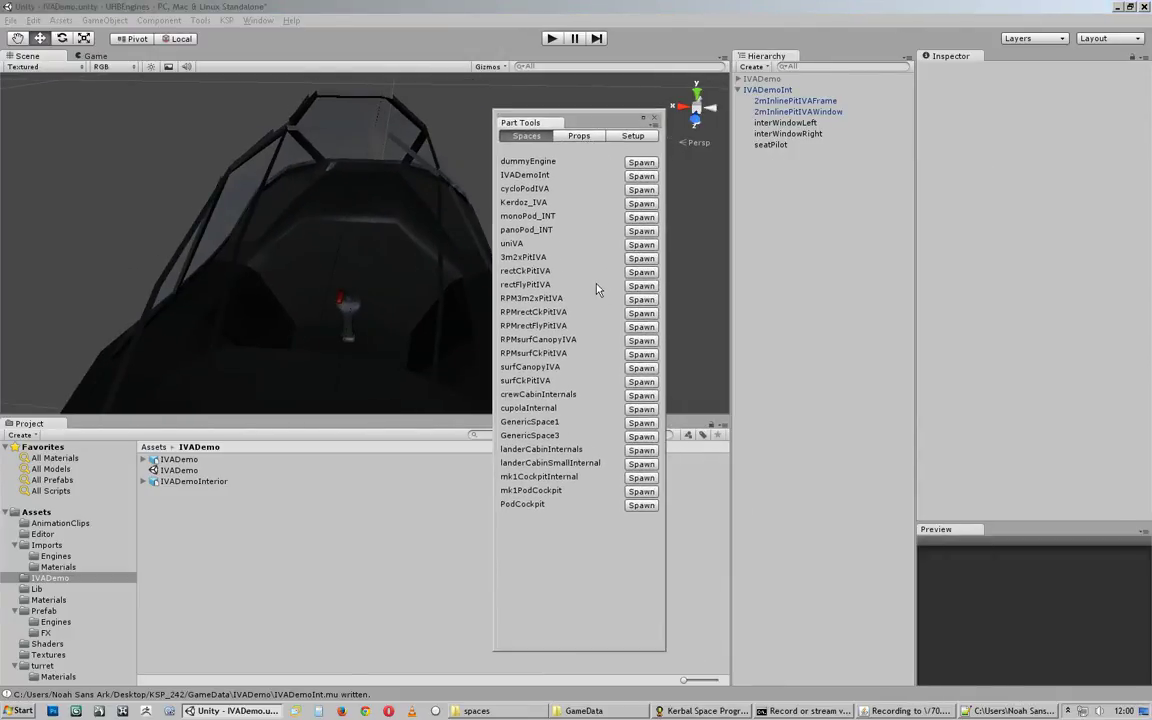
pyautogui.click(585, 710)
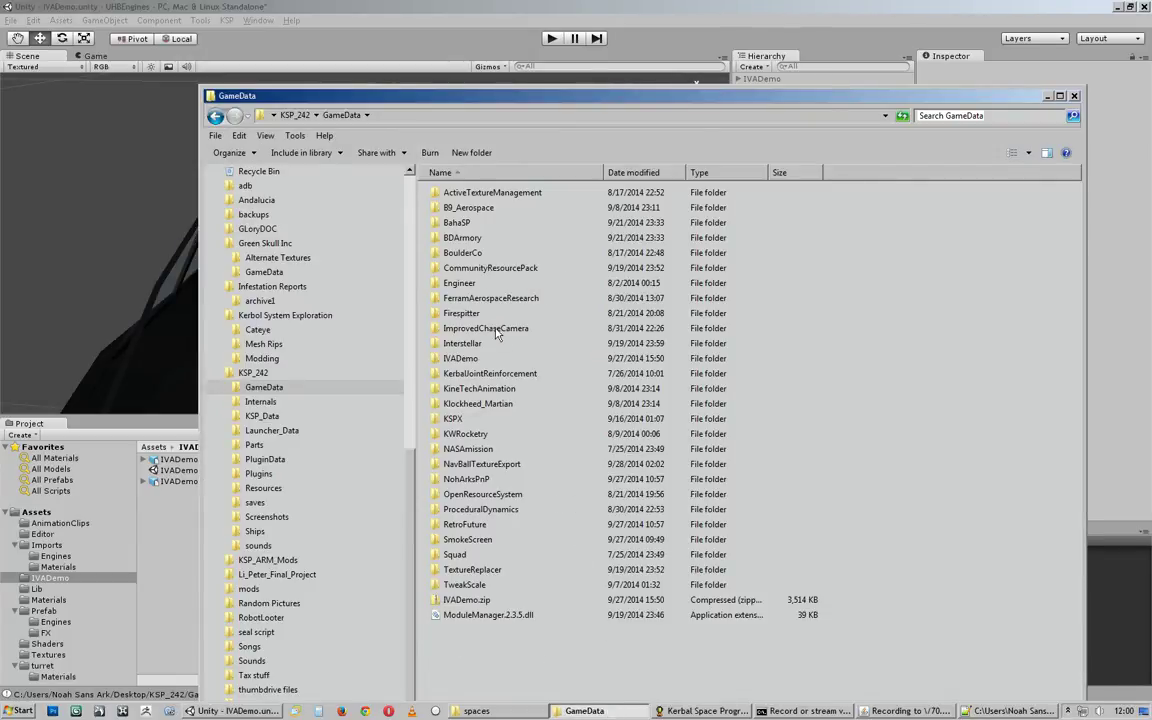
pyautogui.click(1047, 97)
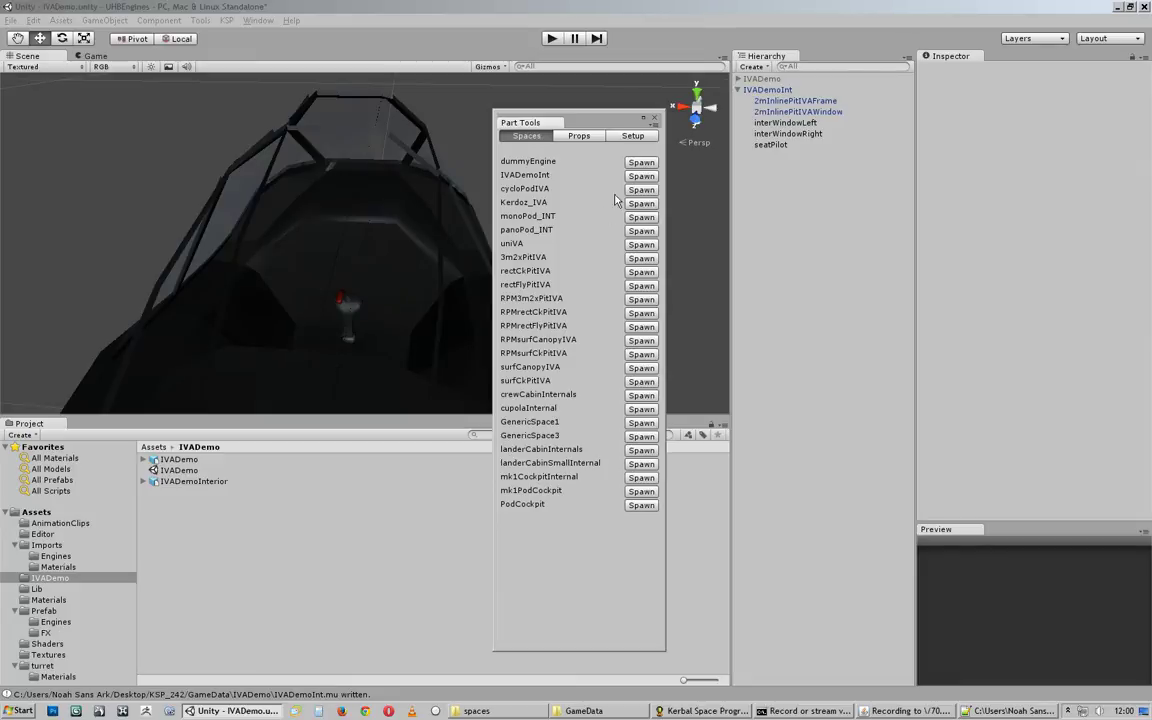
pyautogui.click(630, 136)
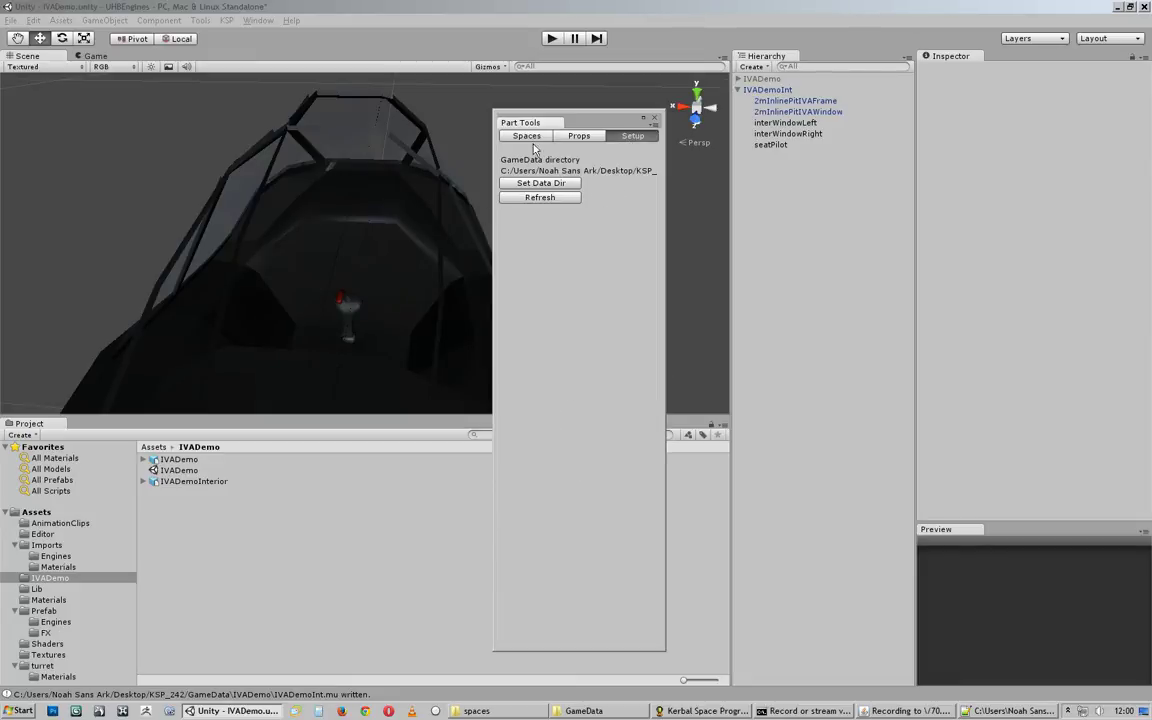
pyautogui.click(528, 137)
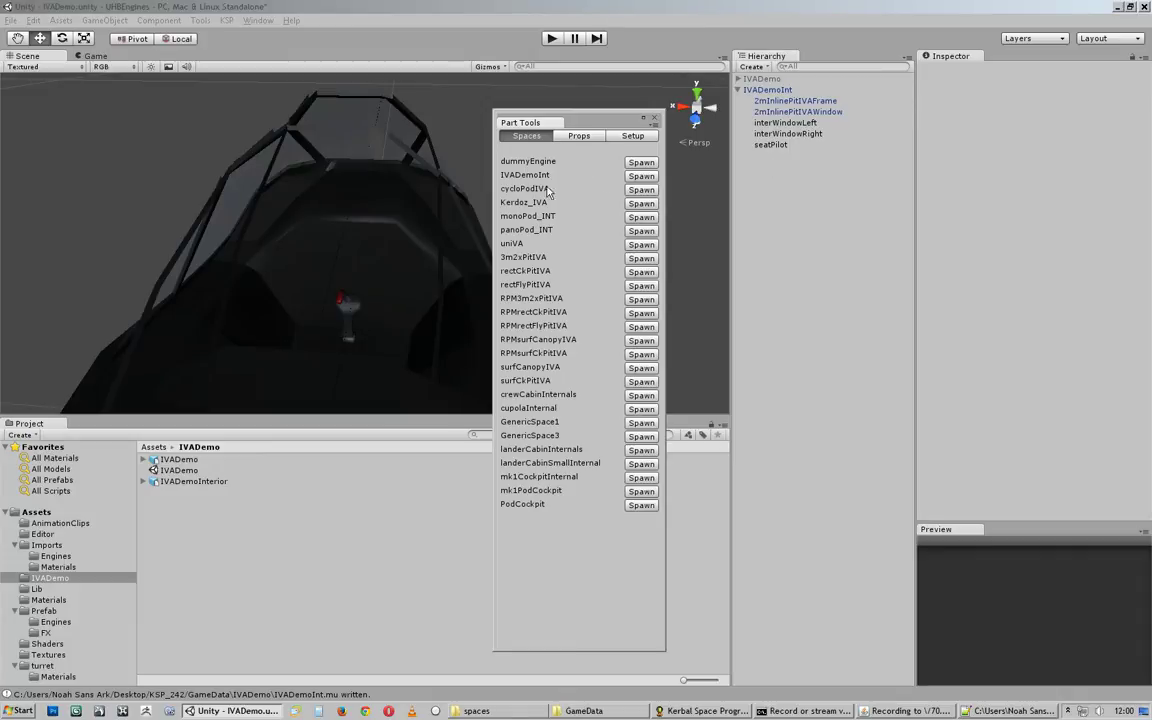
pyautogui.click(580, 136)
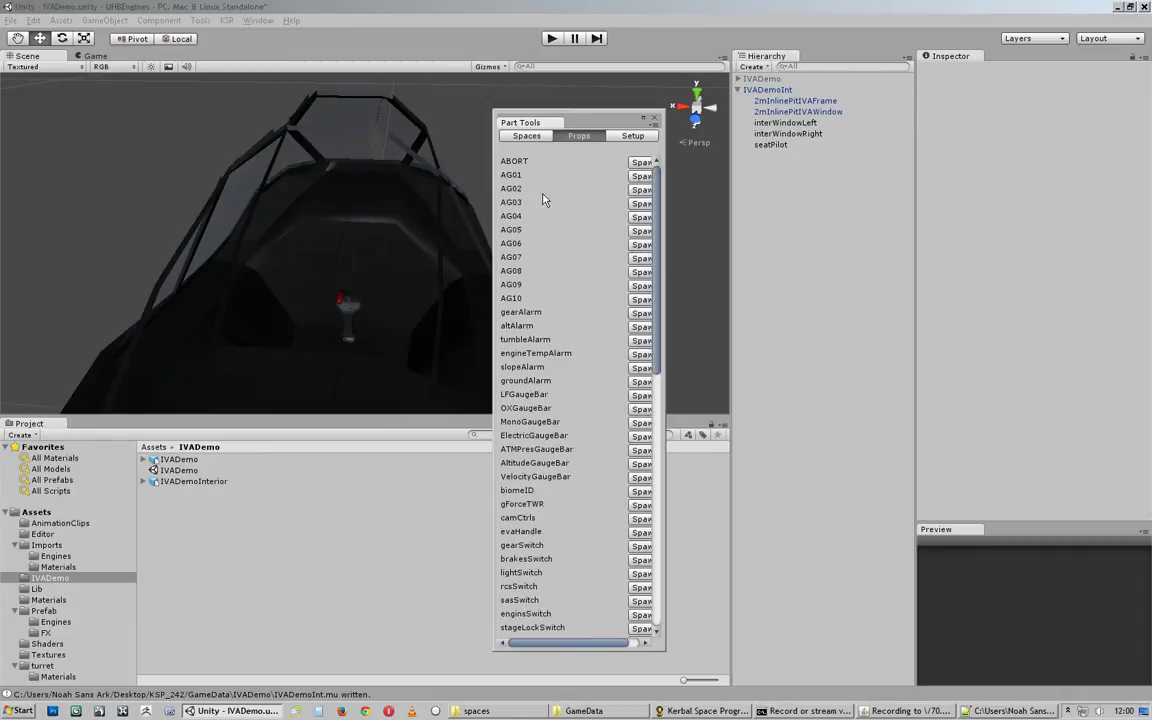
pyautogui.click(540, 137)
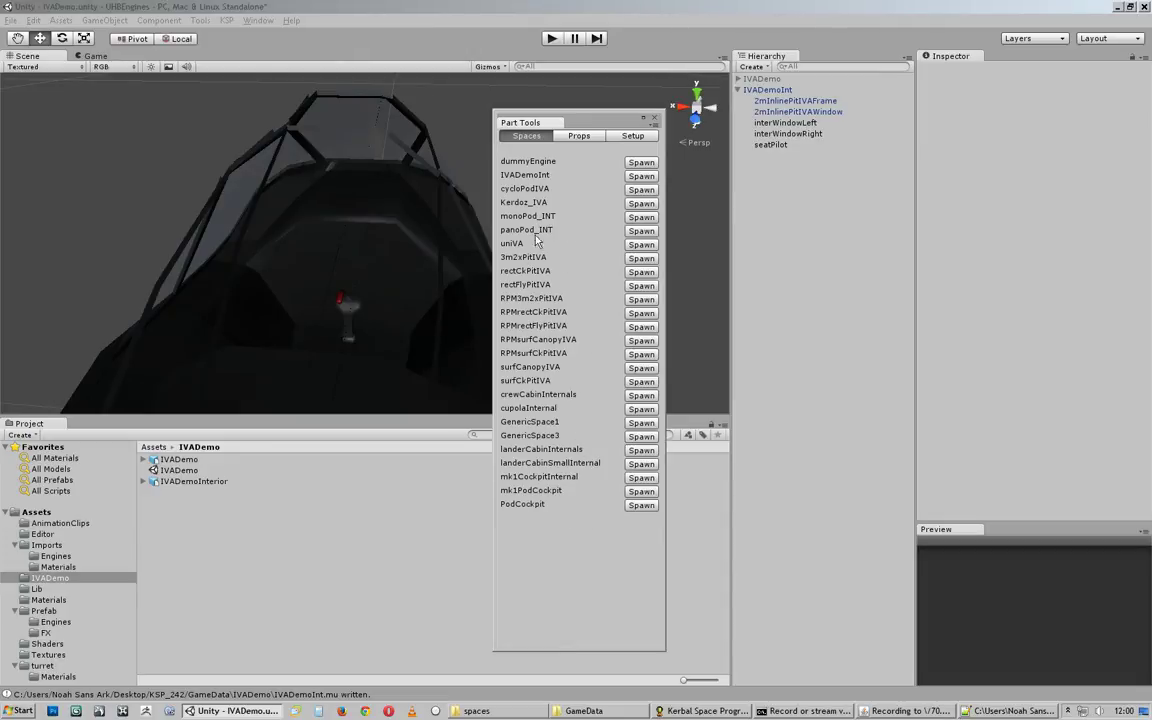
pyautogui.moveTo(596, 122); pyautogui.dragTo(532, 128)
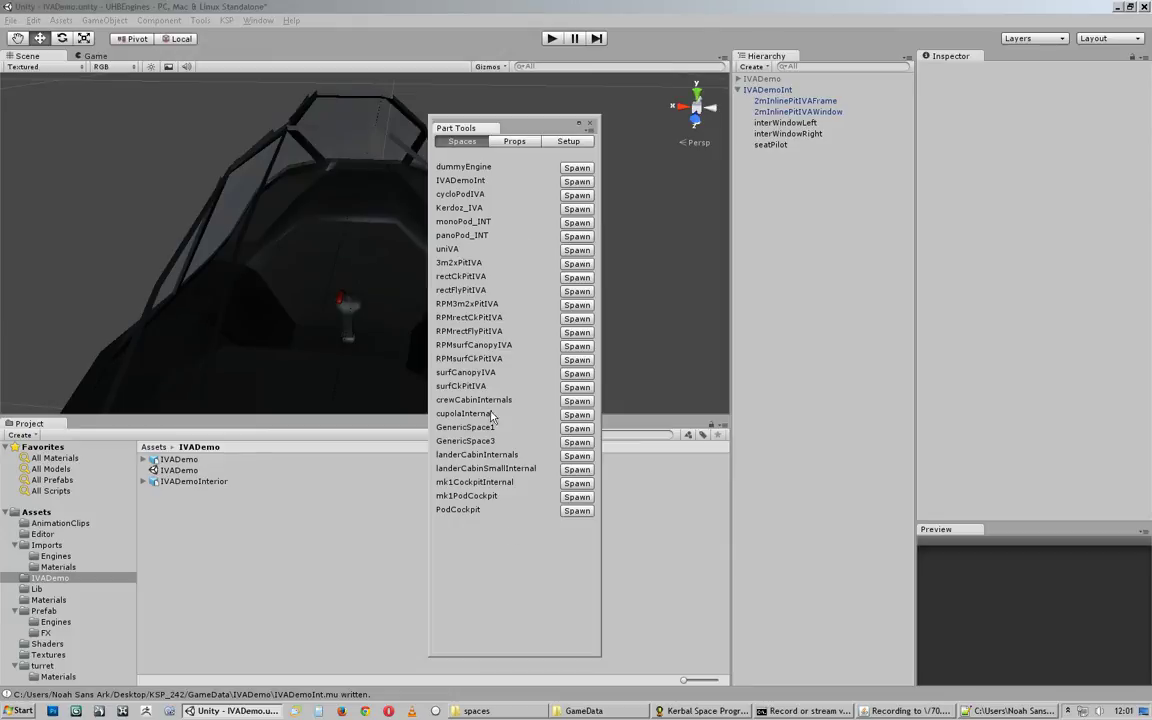
# Step: Review the export log in the console and recheck the GameData directory setting in Part Tools
pyautogui.click(320, 694)
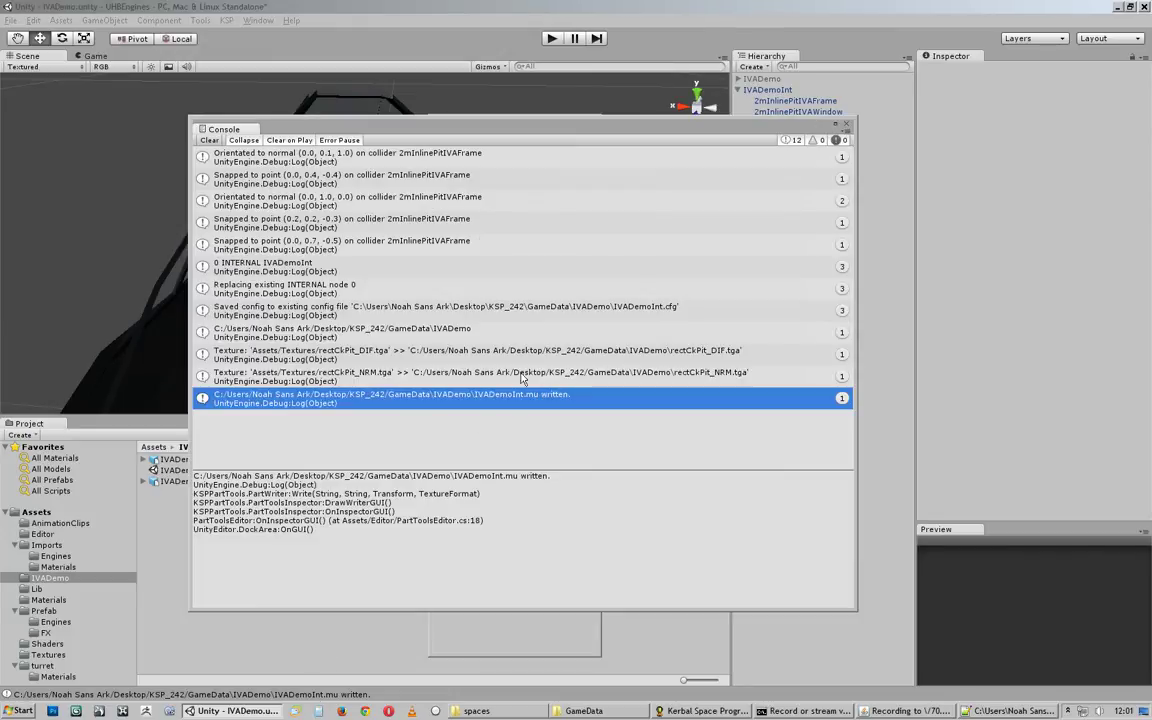
pyautogui.click(847, 126)
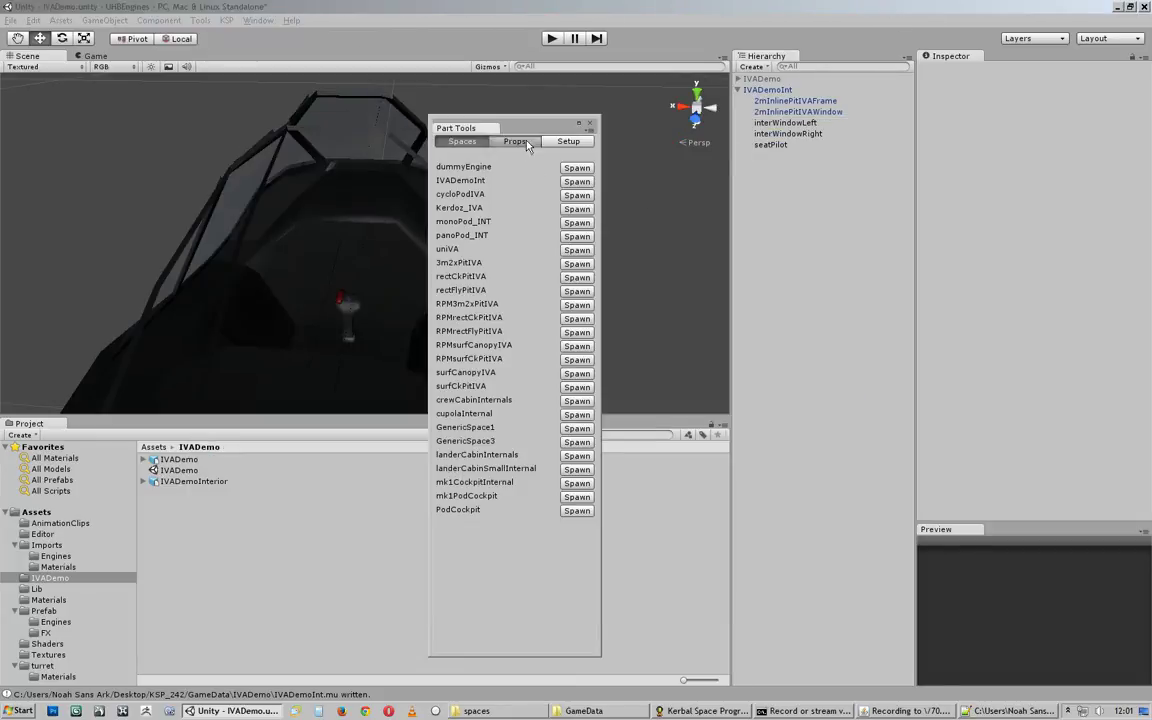
pyautogui.click(514, 141)
pyautogui.click(568, 141)
pyautogui.click(476, 189)
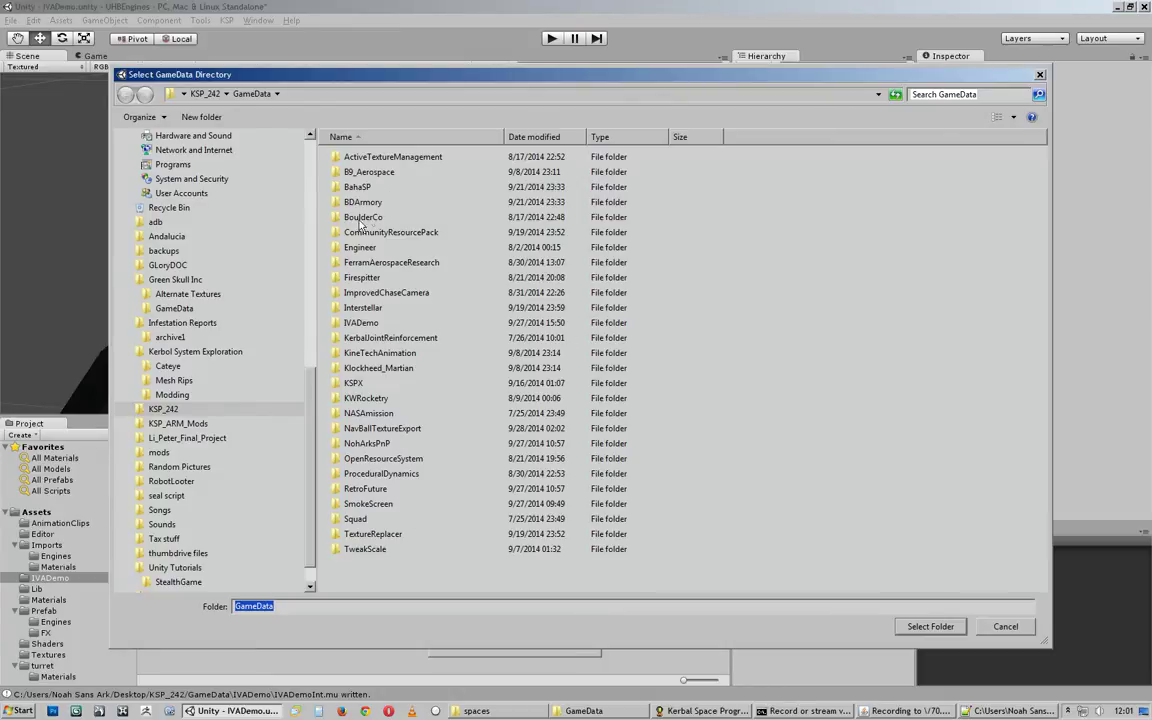
pyautogui.click(1040, 76)
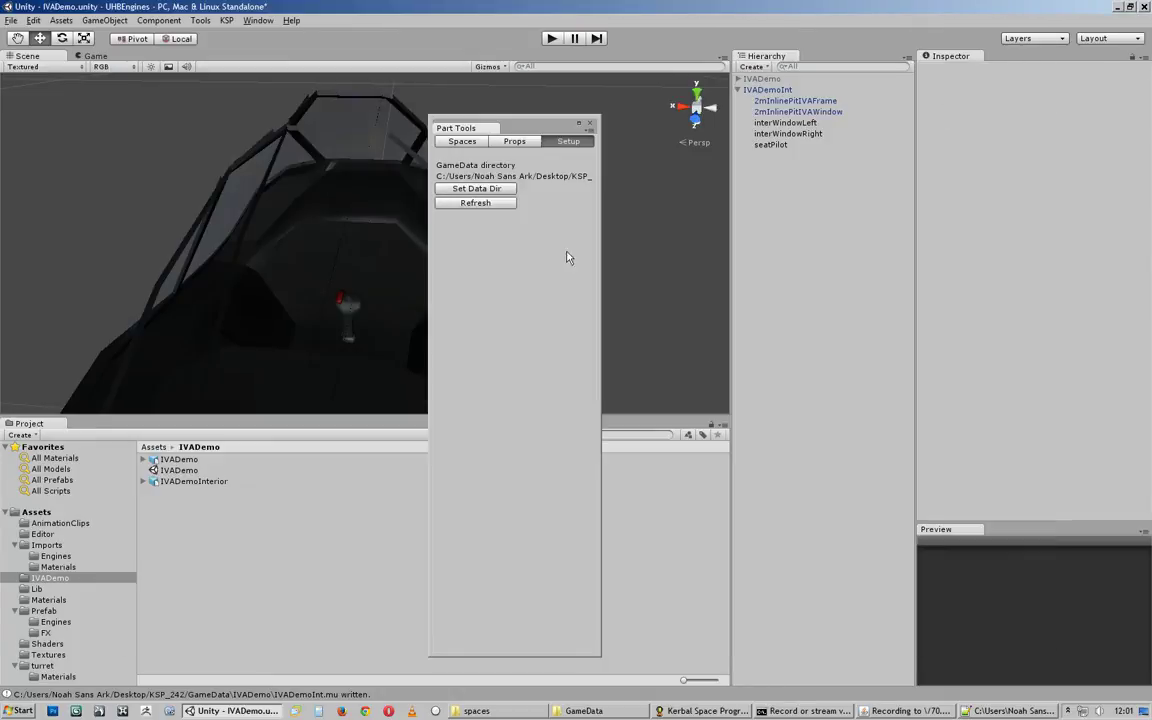
pyautogui.click(514, 141)
pyautogui.click(462, 141)
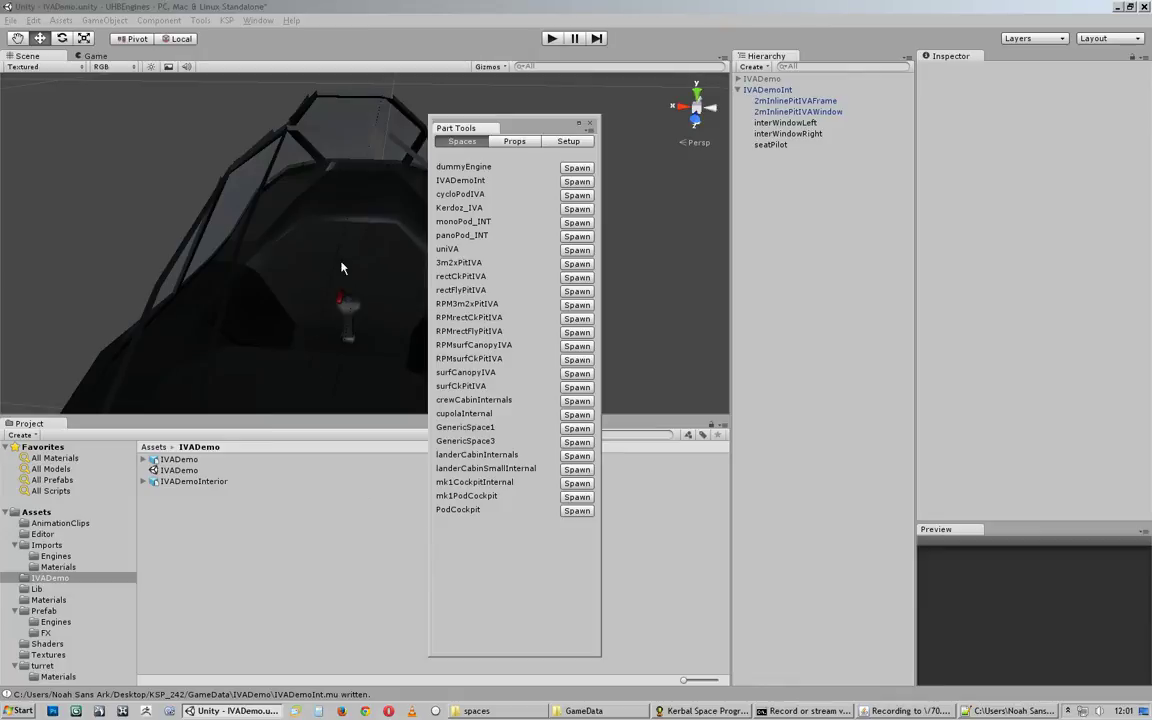
# Step: Spawn the GenericSpace1 internal space into the scene and view it around the cockpit
pyautogui.moveTo(543, 127); pyautogui.dragTo(259, 135)
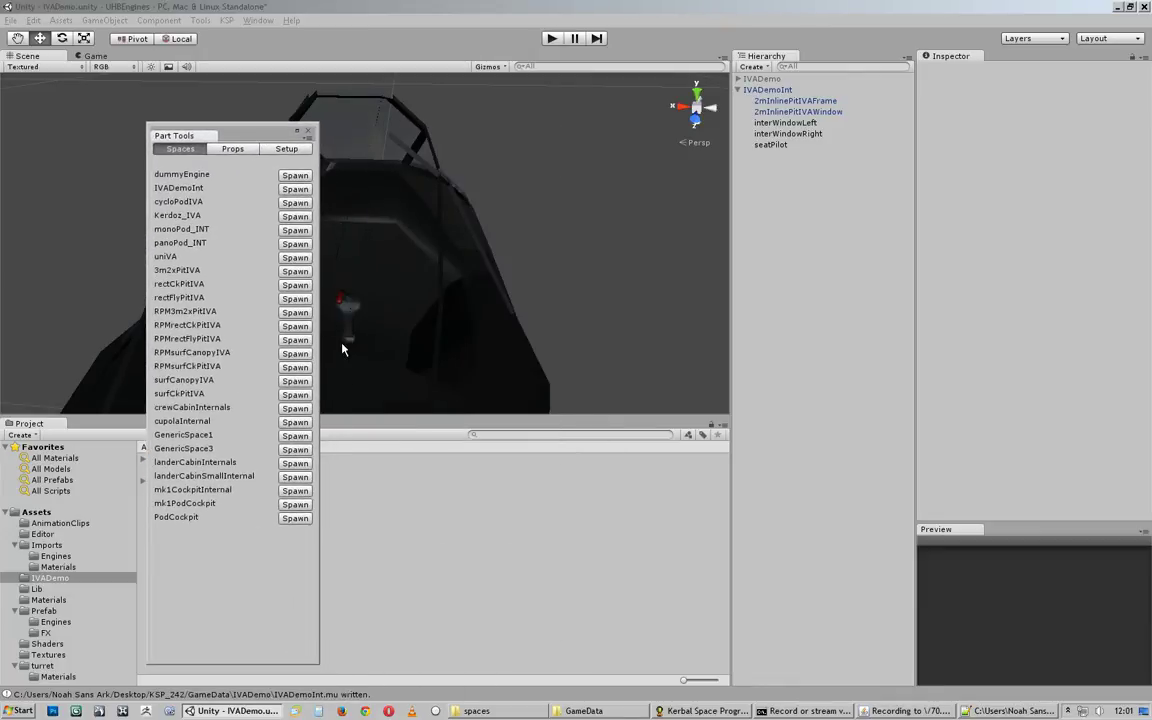
pyautogui.click(295, 437)
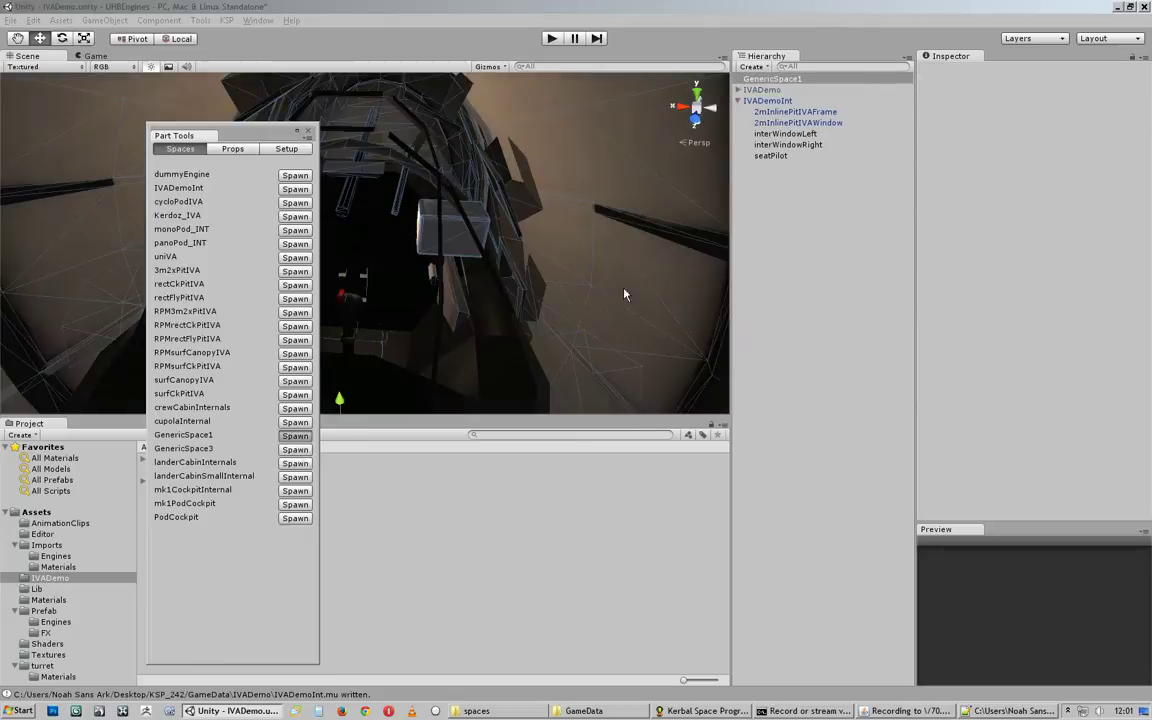
pyautogui.keyDown('alt'); pyautogui.moveTo(458, 291); pyautogui.dragTo(625, 165); pyautogui.keyUp('alt')
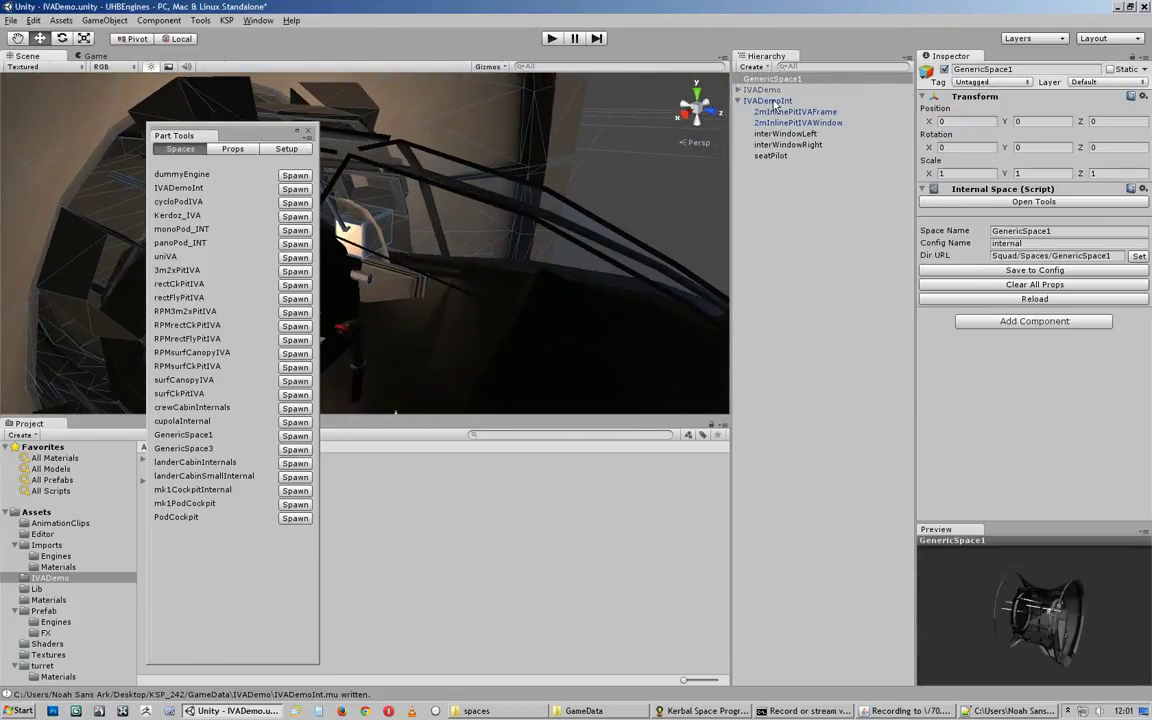
# Step: Collapse the IVADemoInt hierarchy and deactivate the GenericSpace1 object
pyautogui.moveTo(773, 103); pyautogui.dragTo(743, 102)
pyautogui.click(739, 101)
pyautogui.click(943, 71)
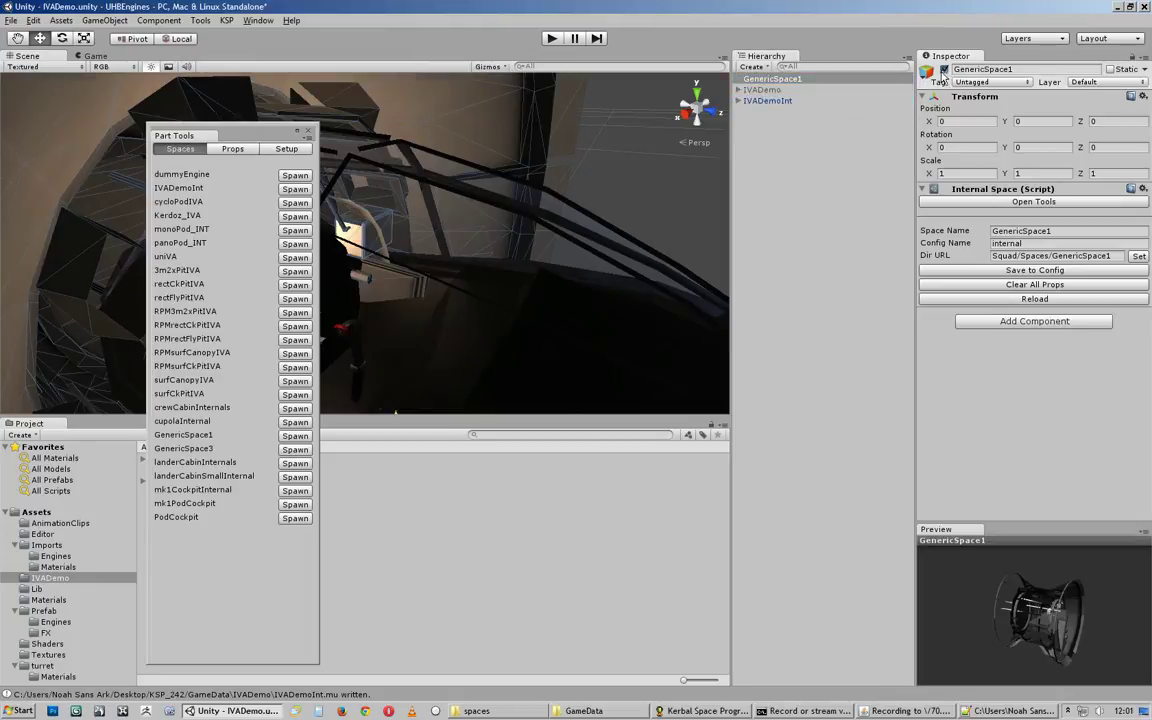
# Step: Check the output directory chosen for GenericSpace1 and leave the folder selection without changing it
pyautogui.click(1138, 257)
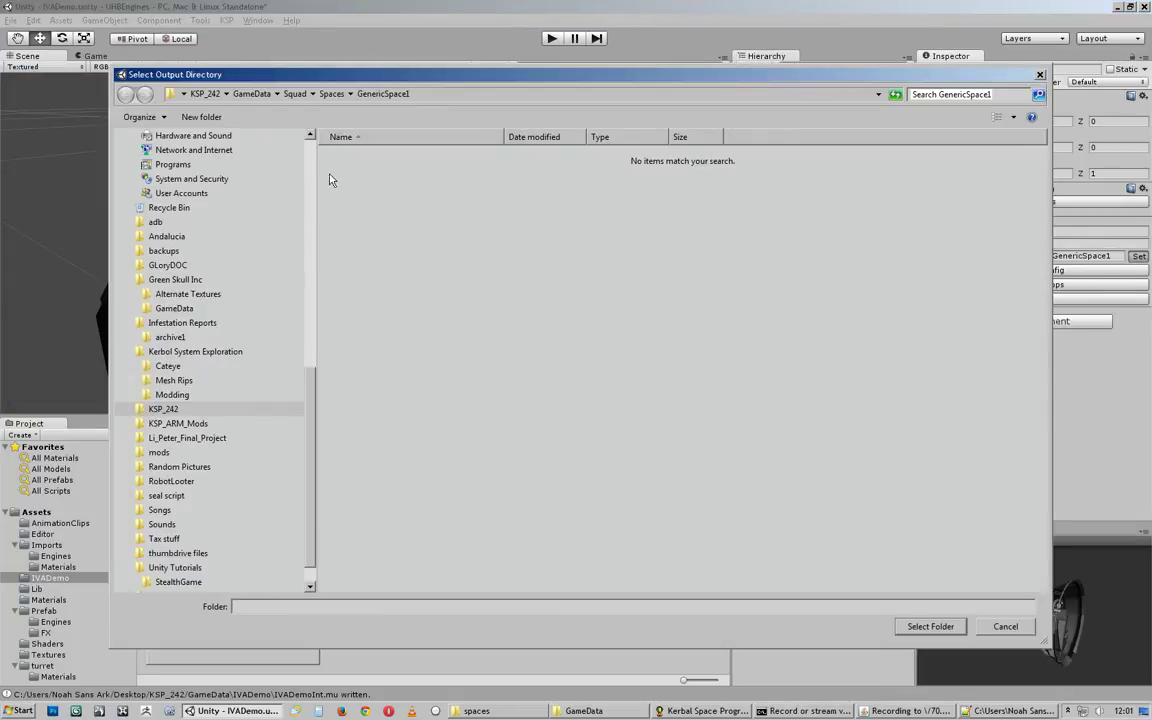
pyautogui.click(1040, 76)
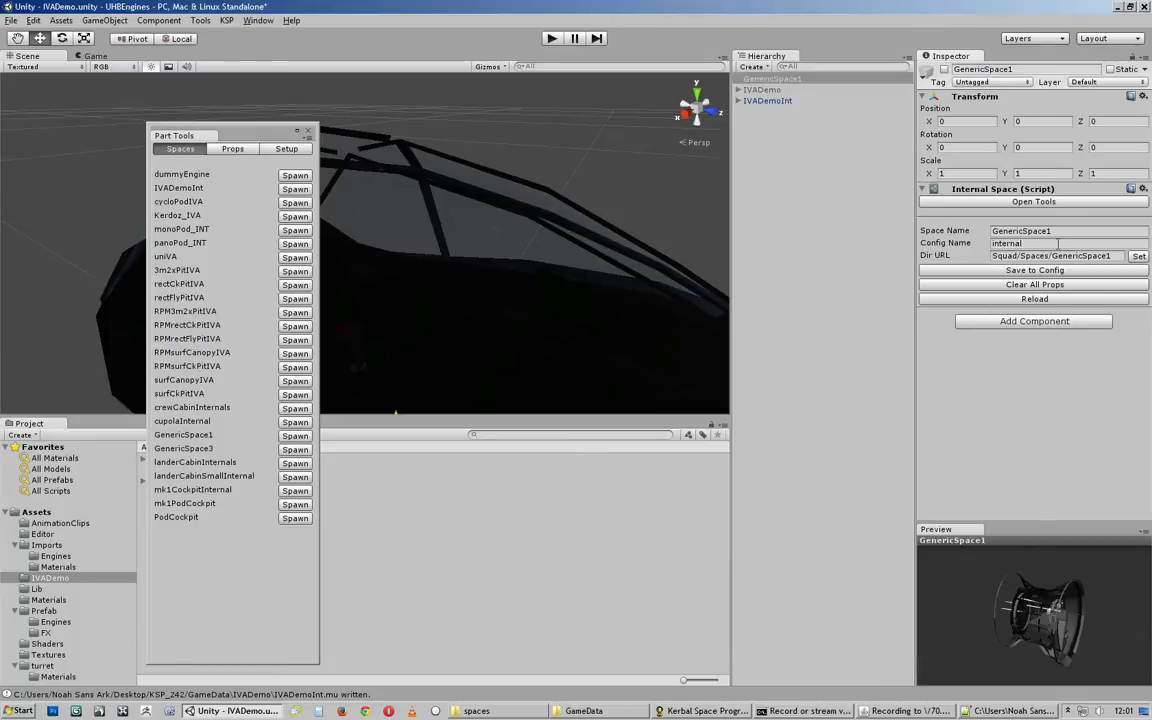
pyautogui.click(1136, 256)
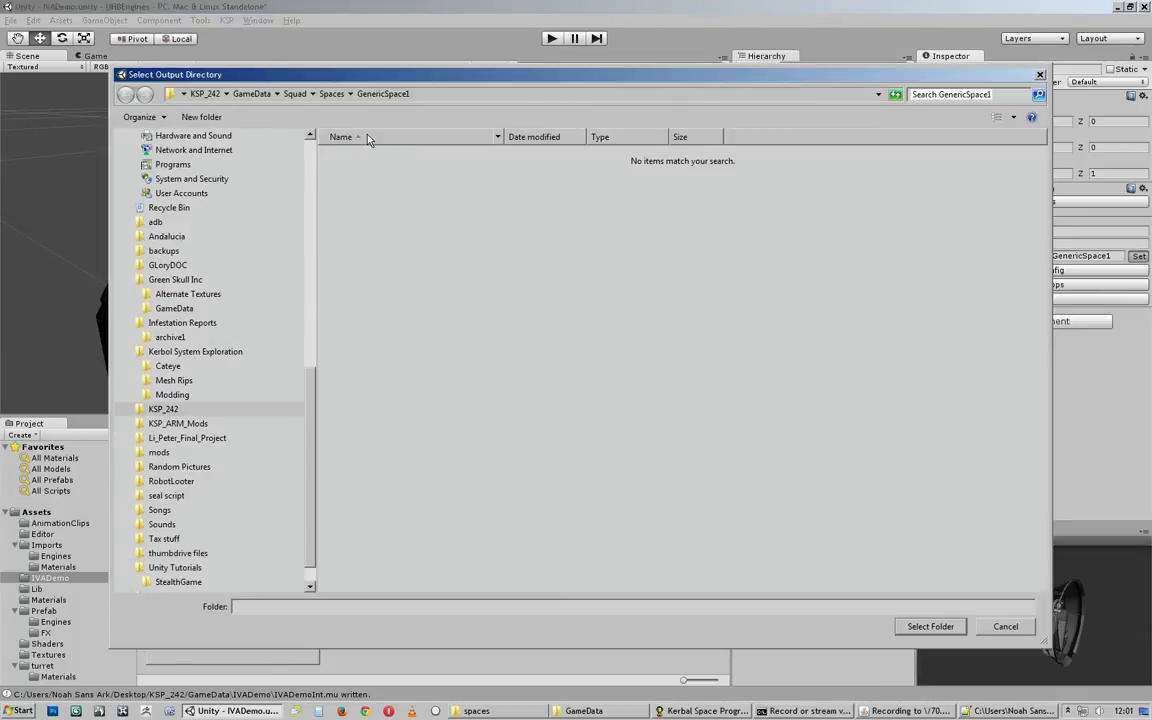
pyautogui.click(1040, 75)
# Step: Deactivate the IVADemoInt object, then reactivate GenericSpace1 and view its interior up close
pyautogui.moveTo(586, 213); pyautogui.dragTo(700, 220, button='middle')
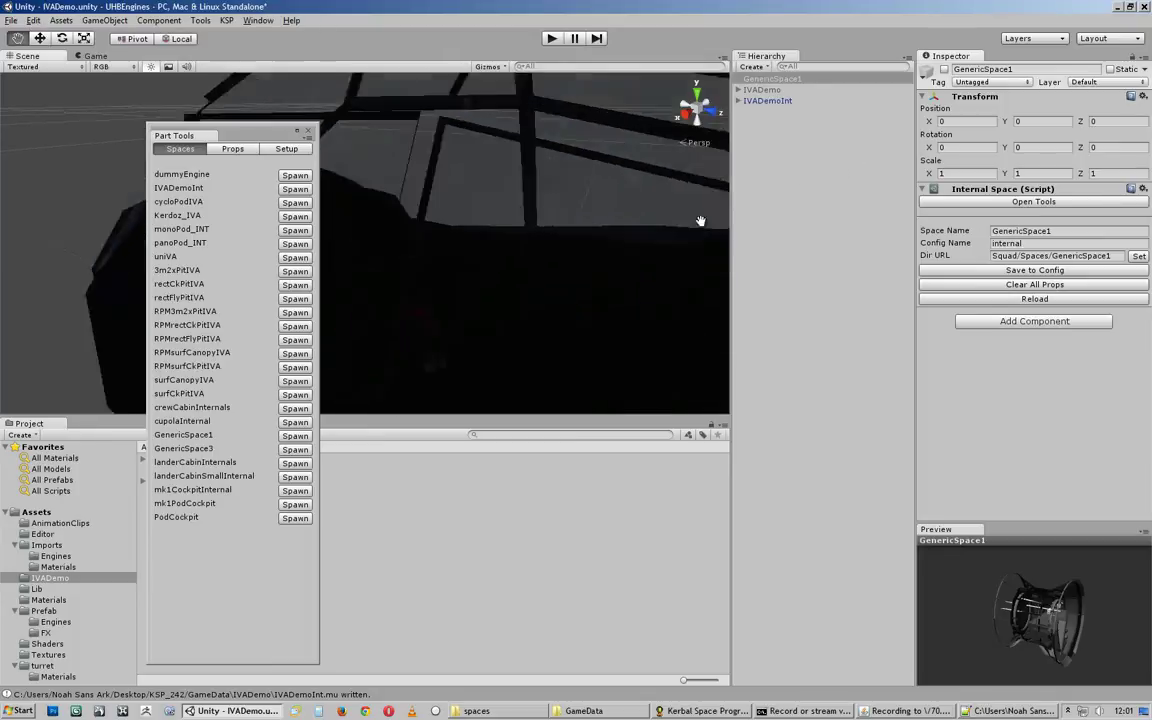
pyautogui.scroll(-5, 700, 220)
pyautogui.click(850, 101)
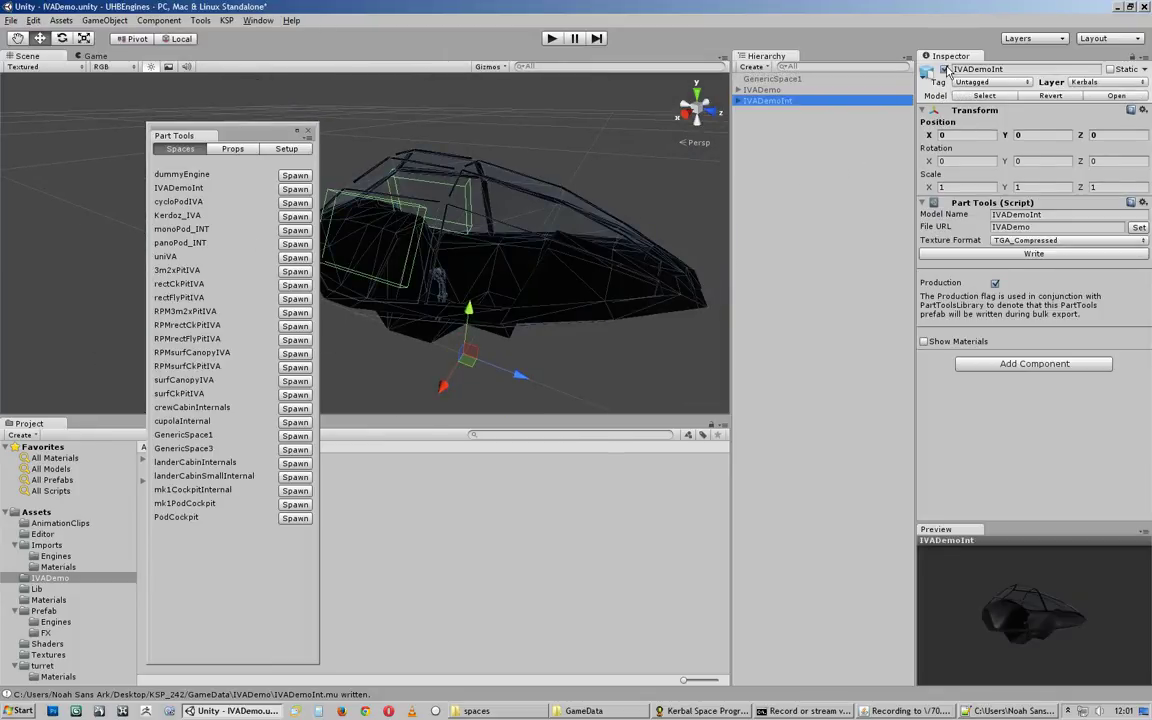
pyautogui.click(945, 69)
pyautogui.click(772, 78)
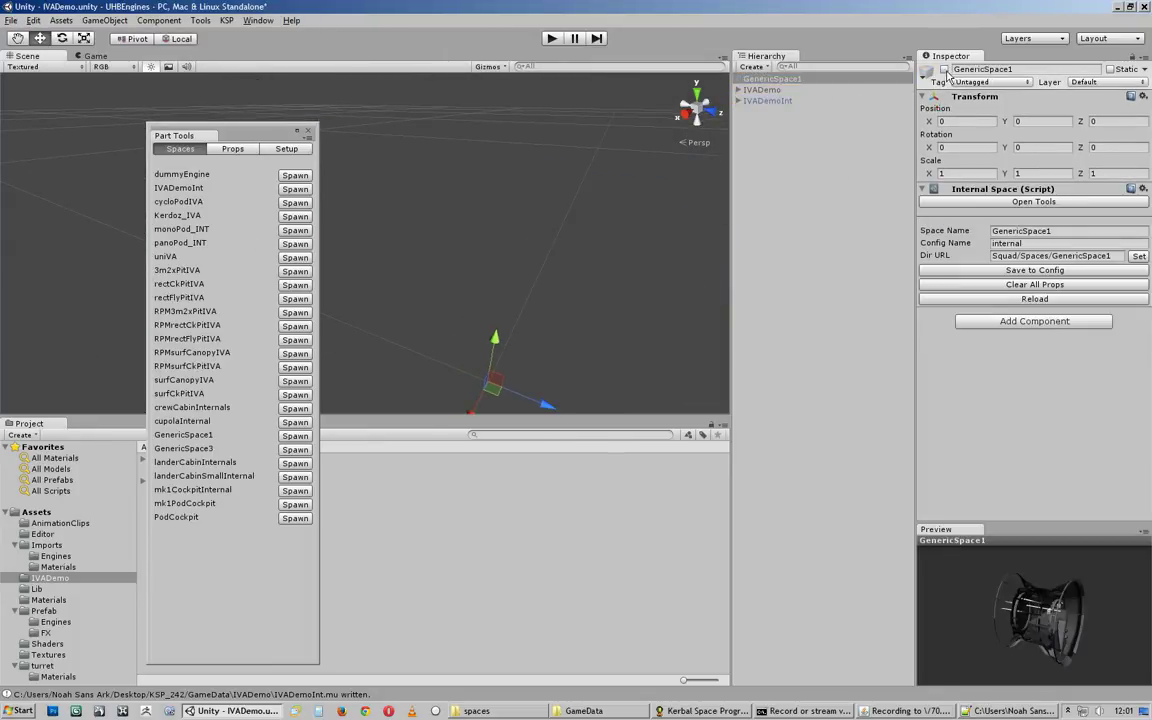
pyautogui.click(944, 69)
pyautogui.scroll(10, 700, 216)
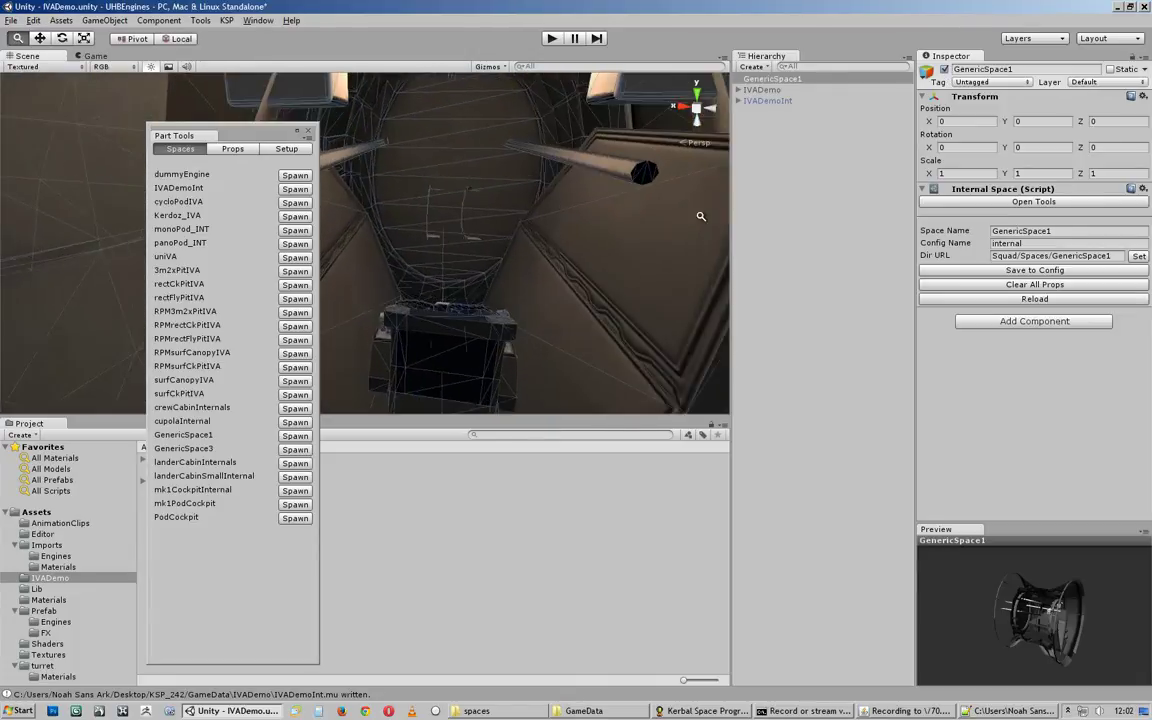
pyautogui.moveTo(700, 216); pyautogui.dragTo(757, 304, button='right')
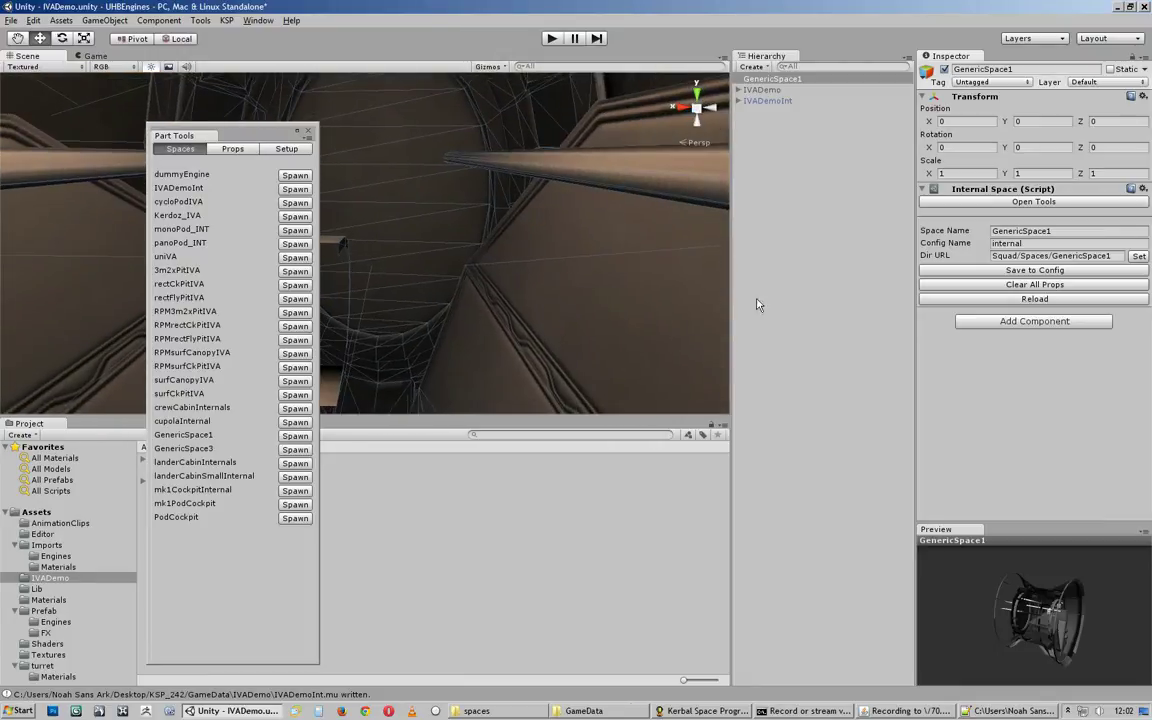
# Step: Reload the GenericSpace1 internal space and look around its seat and walls
pyautogui.click(1034, 299)
pyautogui.press('Return')
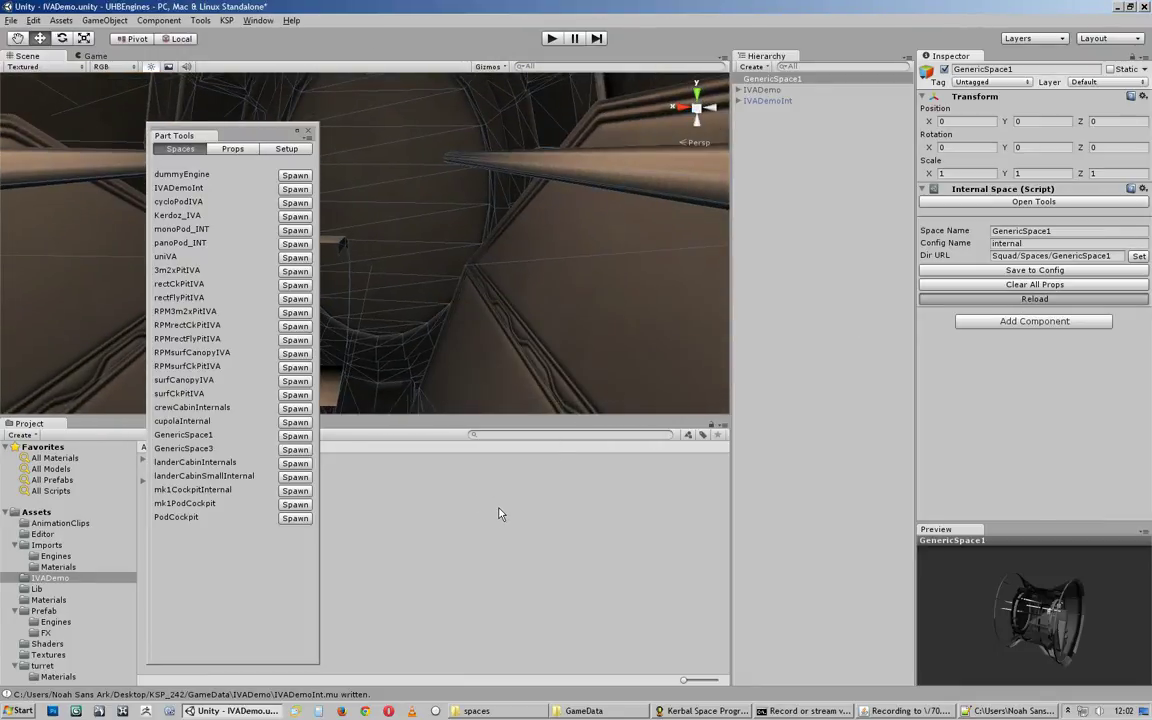
pyautogui.moveTo(470, 400); pyautogui.dragTo(468, 217, button='right')
pyautogui.keyDown('alt'); pyautogui.moveTo(468, 217); pyautogui.dragTo(542, 245); pyautogui.keyUp('alt')
pyautogui.moveTo(542, 245); pyautogui.dragTo(153, 393, button='right')
# Step: Delete the GenericSpace1 object from the scene
pyautogui.click(842, 145)
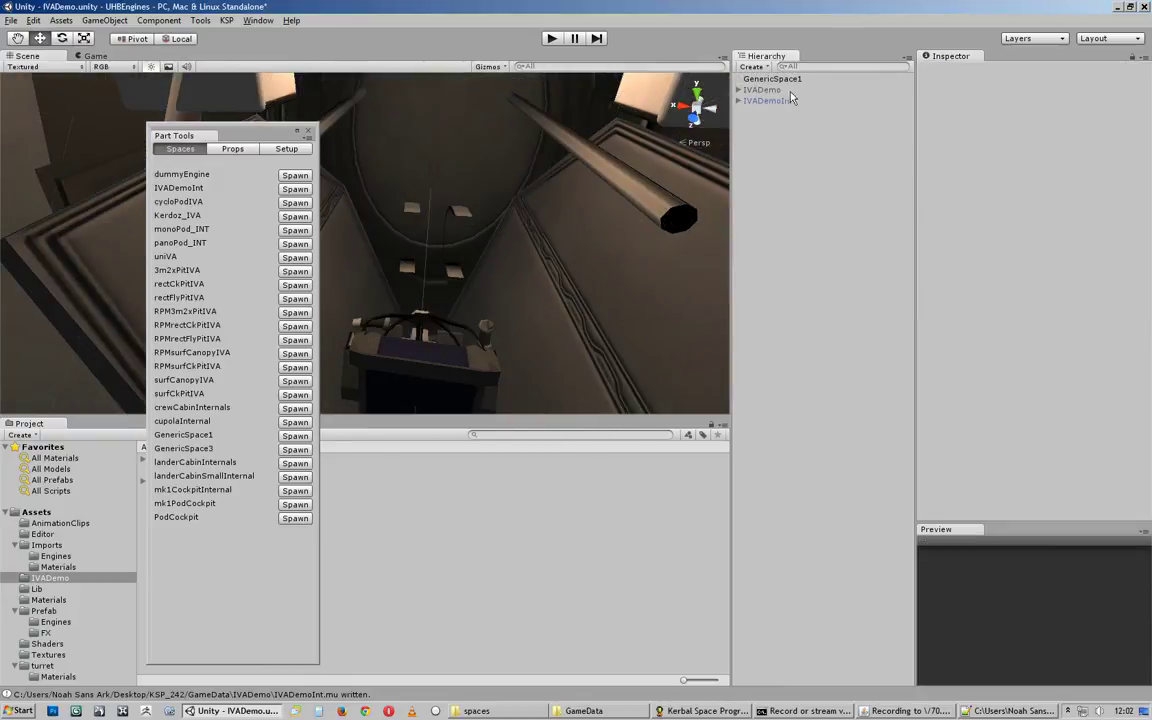
pyautogui.click(770, 79)
pyautogui.press('Delete')
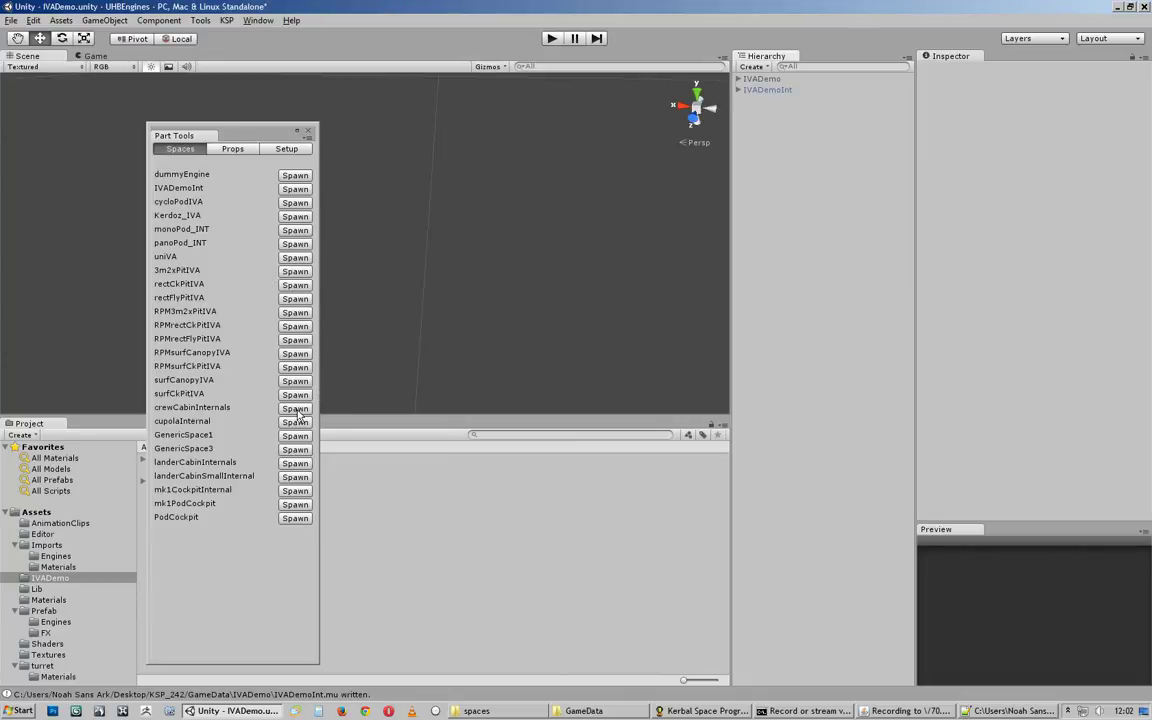
# Step: Spawn the landerCabinSmallInternal space and move the Part Tools window aside to view the cabin
pyautogui.click(295, 478)
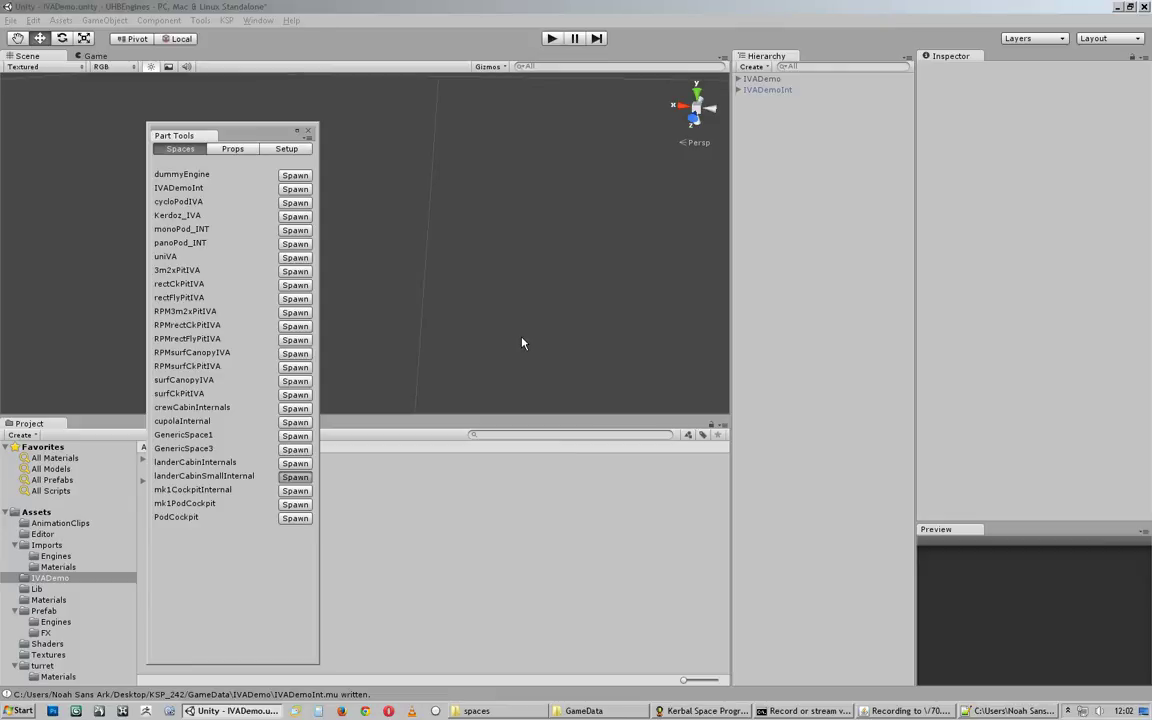
pyautogui.moveTo(241, 134); pyautogui.dragTo(34, 188)
pyautogui.keyDown('alt'); pyautogui.moveTo(338, 232); pyautogui.dragTo(535, 149); pyautogui.keyUp('alt')
pyautogui.keyDown('alt'); pyautogui.moveTo(535, 149); pyautogui.dragTo(694, 190, button='right'); pyautogui.keyUp('alt')
pyautogui.keyDown('alt'); pyautogui.moveTo(694, 190); pyautogui.dragTo(450, 280); pyautogui.keyUp('alt')
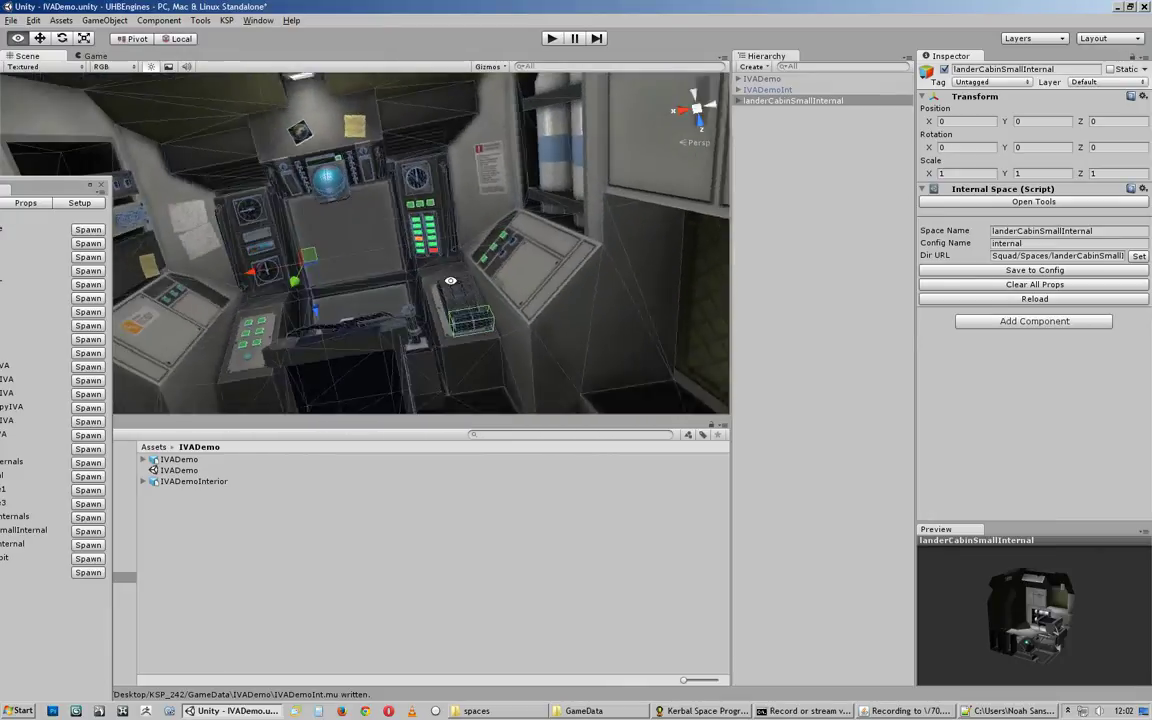
# Step: Examine the instrument panels, gauges, navball and side consoles placed as props in the small lander cabin
pyautogui.keyDown('alt'); pyautogui.moveTo(450, 280); pyautogui.dragTo(583, 226, button='right'); pyautogui.keyUp('alt')
pyautogui.keyDown('alt'); pyautogui.moveTo(583, 226); pyautogui.dragTo(478, 232); pyautogui.keyUp('alt')
pyautogui.keyDown('alt'); pyautogui.moveTo(478, 232); pyautogui.dragTo(411, 265, button='middle'); pyautogui.keyUp('alt')
pyautogui.keyDown('alt'); pyautogui.moveTo(411, 265); pyautogui.dragTo(470, 290); pyautogui.keyUp('alt')
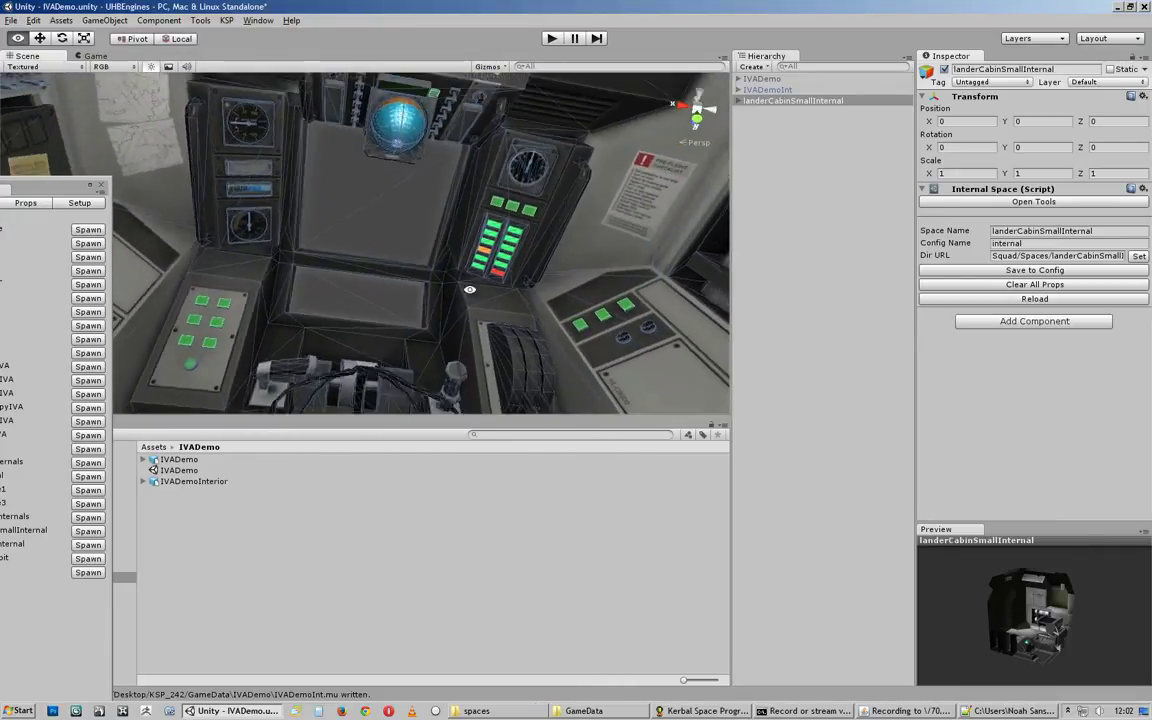
pyautogui.keyDown('alt'); pyautogui.moveTo(470, 290); pyautogui.dragTo(377, 197, button='middle'); pyautogui.keyUp('alt')
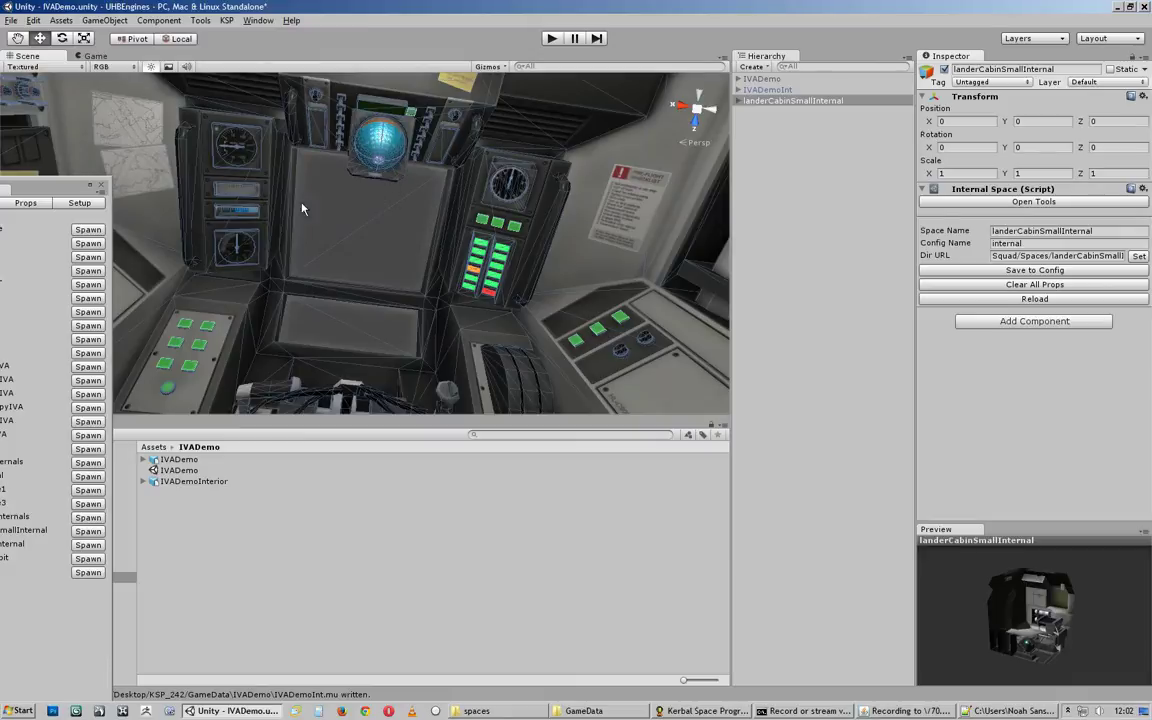
pyautogui.keyDown('alt'); pyautogui.moveTo(302, 208); pyautogui.dragTo(345, 222); pyautogui.keyUp('alt')
pyautogui.moveTo(498, 307); pyautogui.dragTo(492, 257, button='middle')
pyautogui.moveTo(623, 198); pyautogui.dragTo(517, 271, button='middle')
pyautogui.keyDown('alt'); pyautogui.moveTo(553, 254); pyautogui.dragTo(386, 214, button='right'); pyautogui.keyUp('alt')
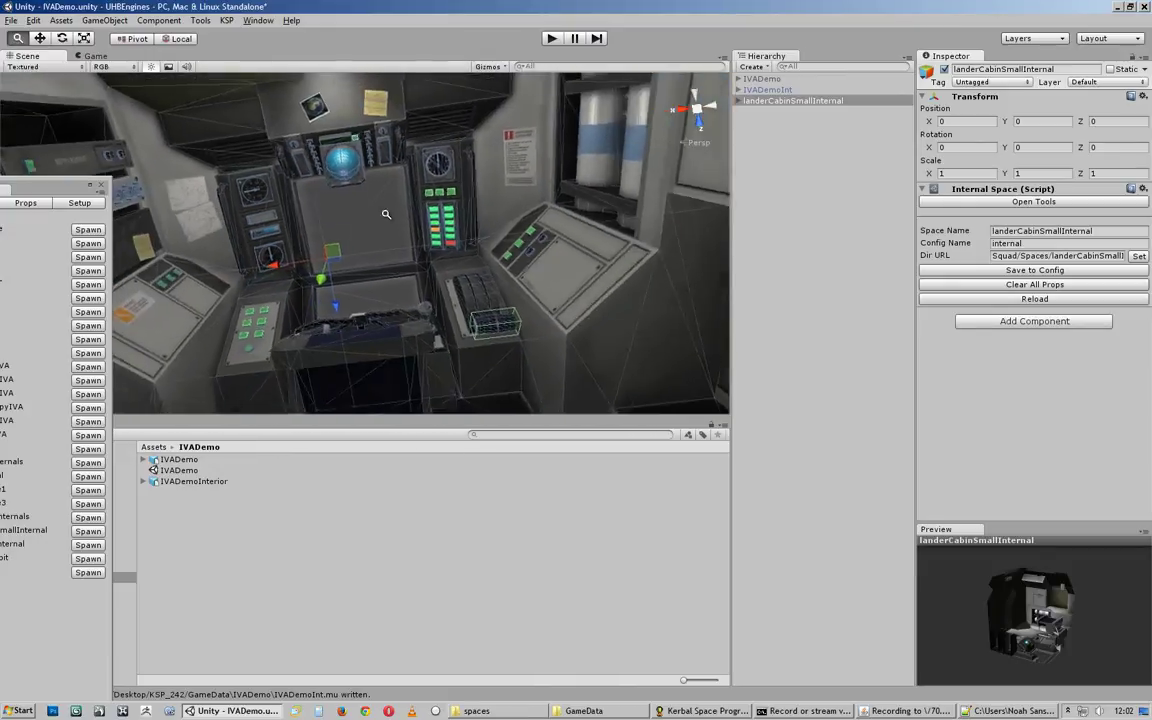
pyautogui.keyDown('alt'); pyautogui.moveTo(386, 214); pyautogui.dragTo(428, 371); pyautogui.keyUp('alt')
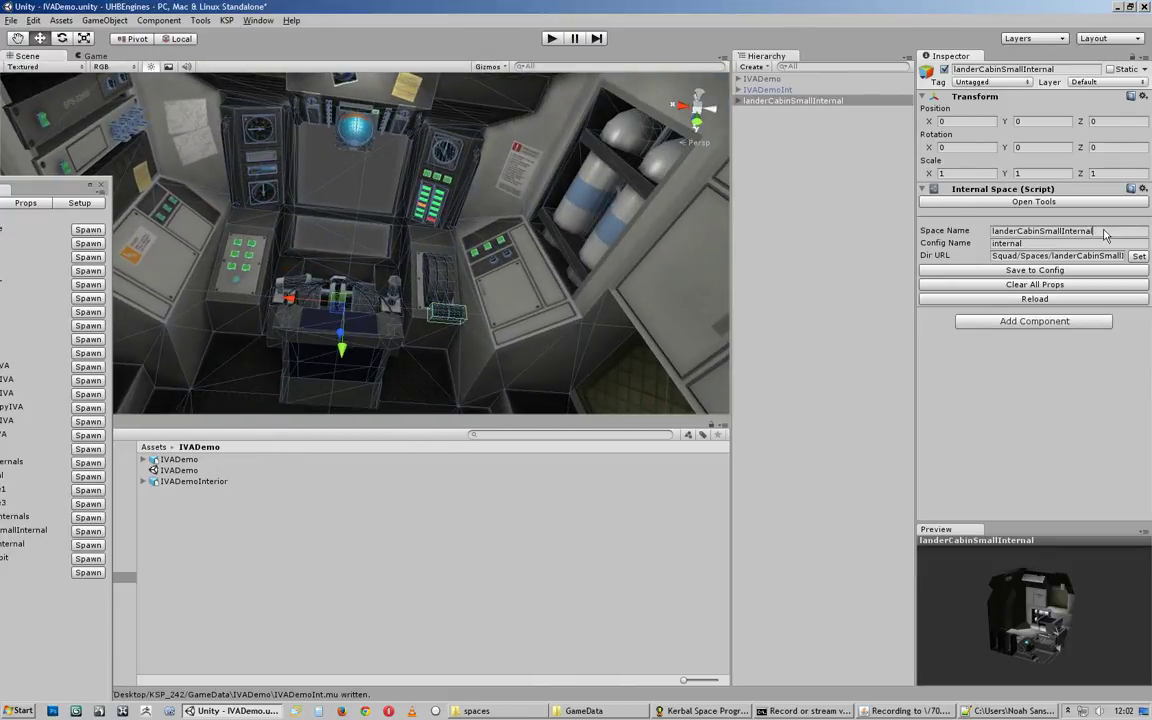
# Step: Check the space name and directory URL of landerCabinSmallInternal and view the whole cabin in the scene
pyautogui.click(985, 233)
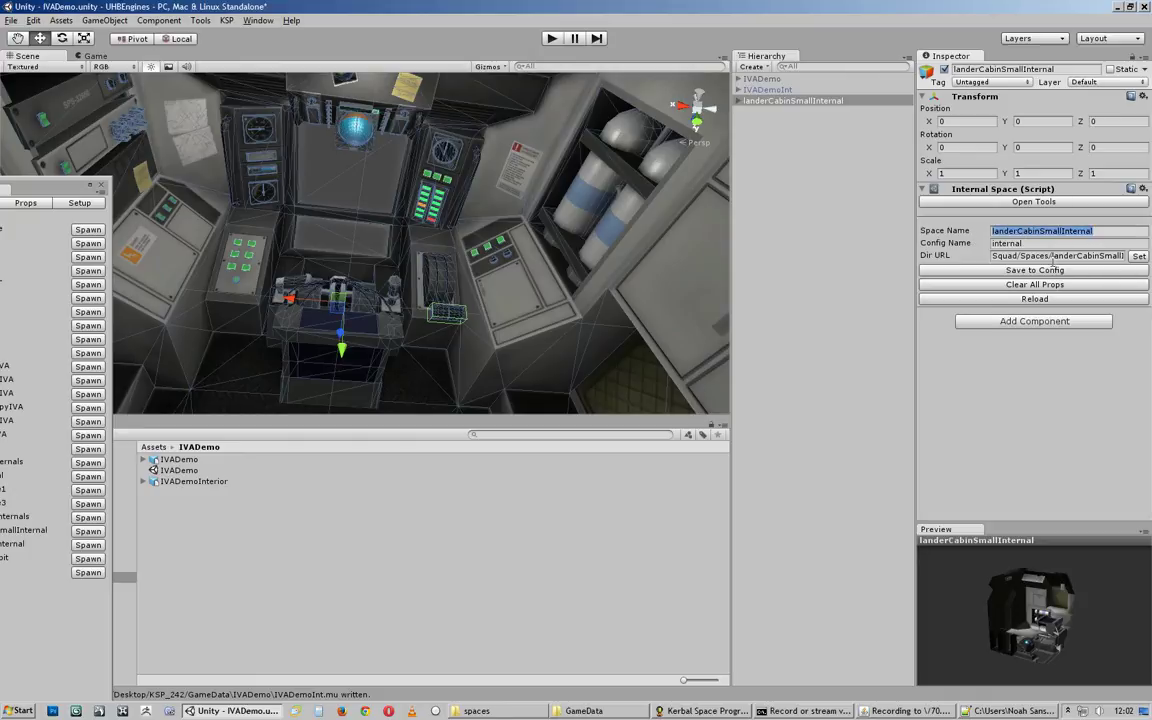
pyautogui.doubleClick(1124, 256)
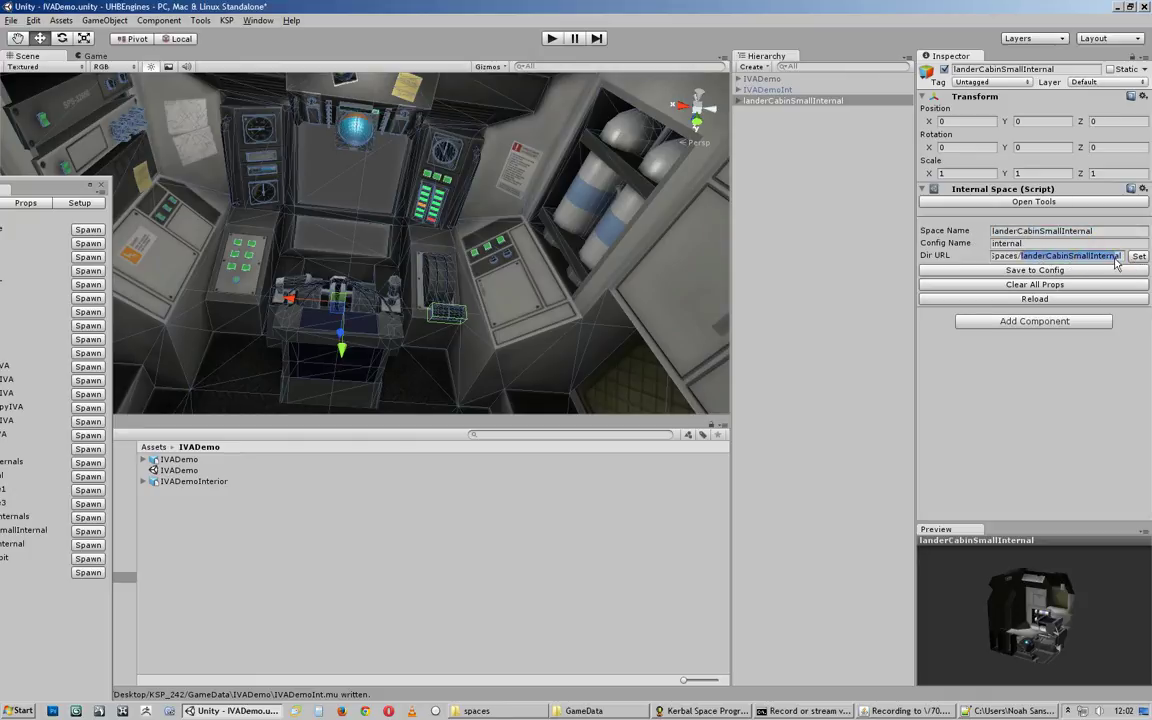
pyautogui.click(1108, 257)
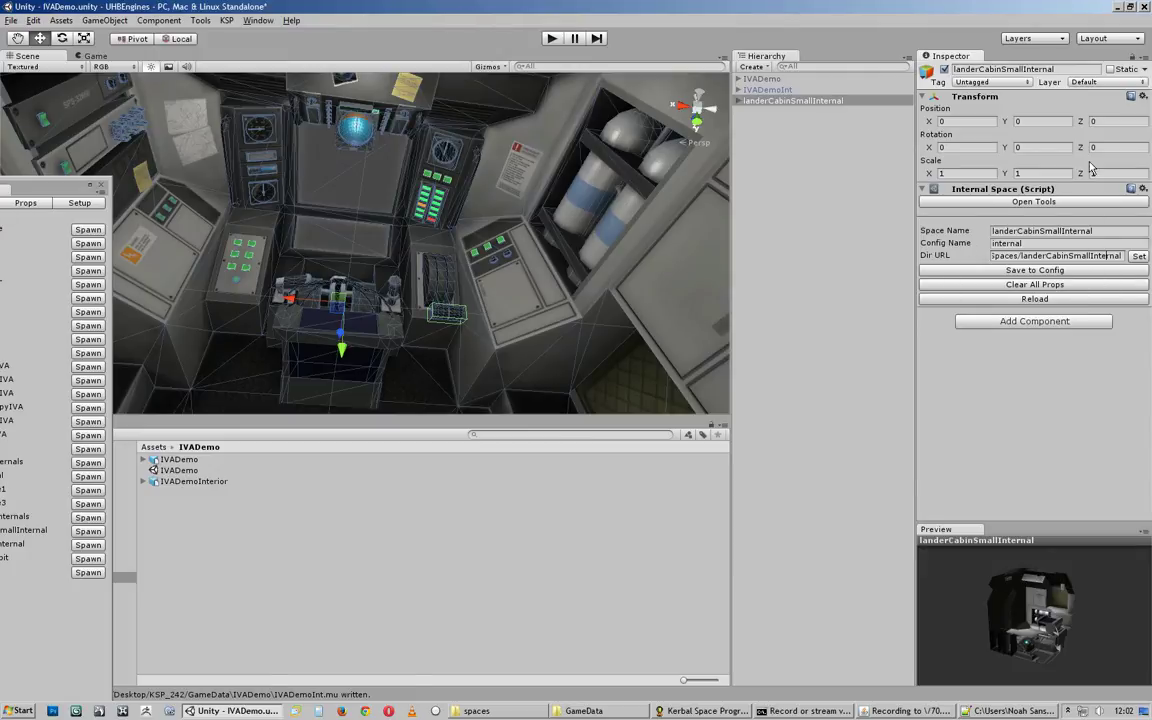
pyautogui.keyDown('alt'); pyautogui.click(405, 332); pyautogui.keyUp('alt')
pyautogui.keyDown('alt'); pyautogui.scroll(-10, 403, 333); pyautogui.keyUp('alt')
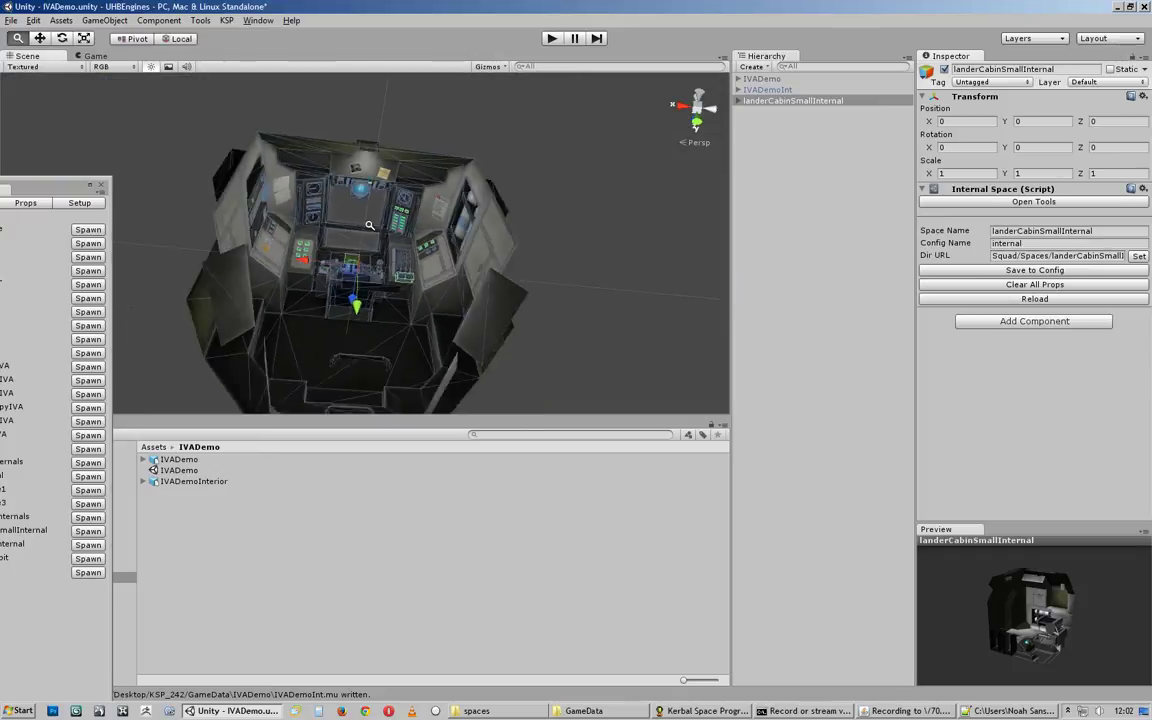
pyautogui.keyDown('alt'); pyautogui.moveTo(403, 333); pyautogui.dragTo(323, 207); pyautogui.keyUp('alt')
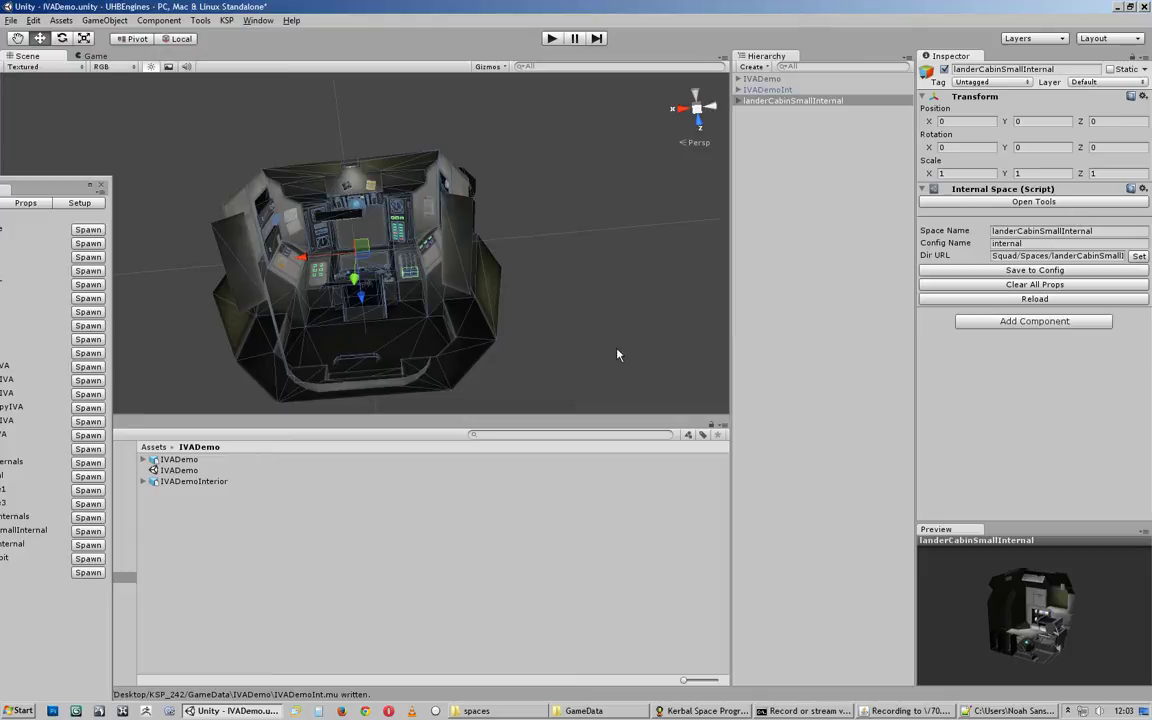
pyautogui.keyDown('alt'); pyautogui.scroll(10, 573, 239); pyautogui.keyUp('alt')
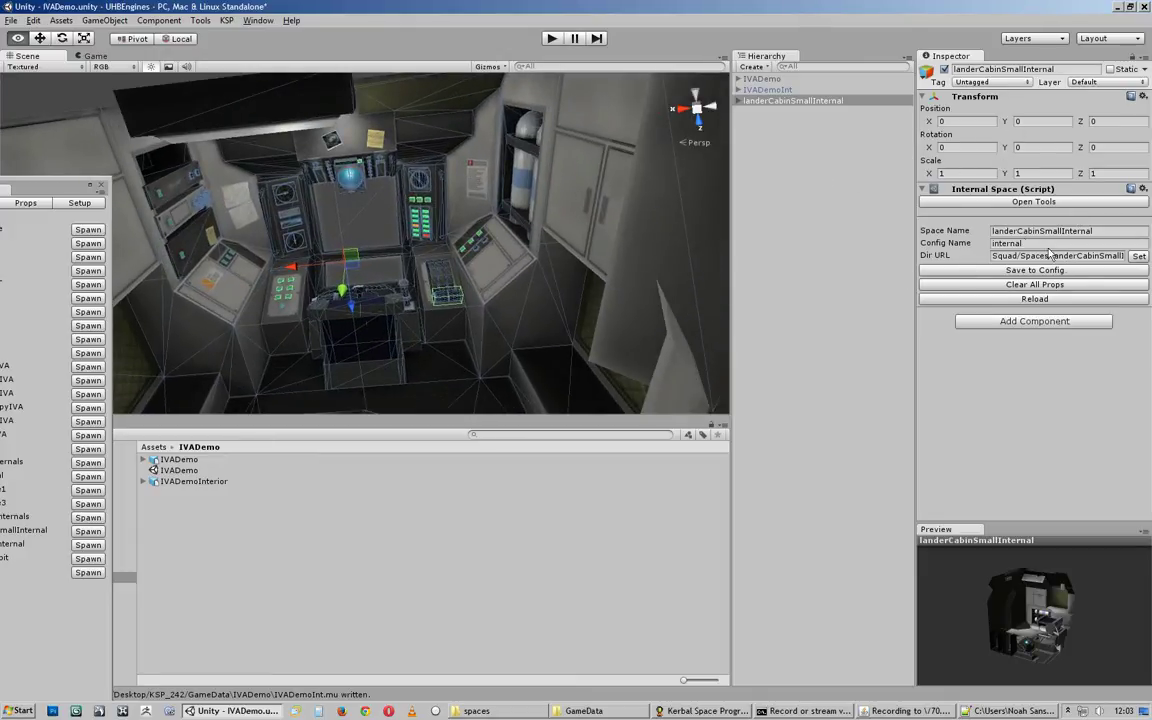
# Step: Bring Part Tools back beside the GameData folder window and review its listed props and spaces
pyautogui.moveTo(40, 183); pyautogui.dragTo(265, 130)
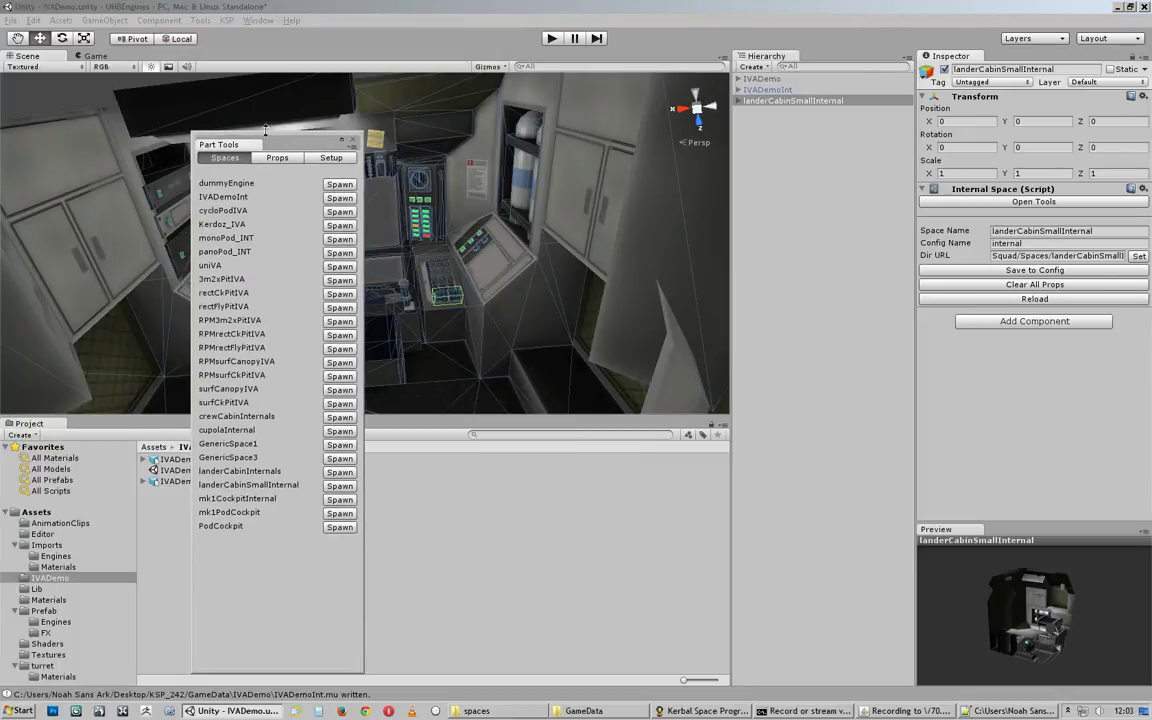
pyautogui.click(578, 713)
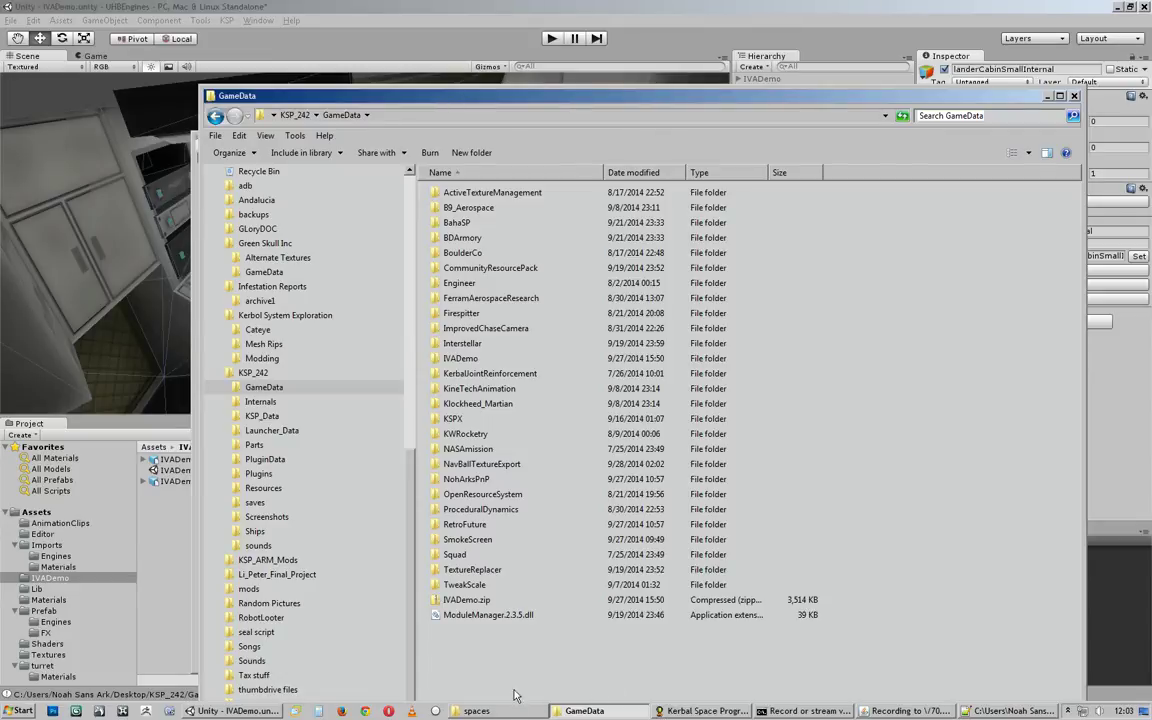
pyautogui.moveTo(501, 97); pyautogui.dragTo(707, 158)
pyautogui.moveTo(275, 142); pyautogui.dragTo(199, 108)
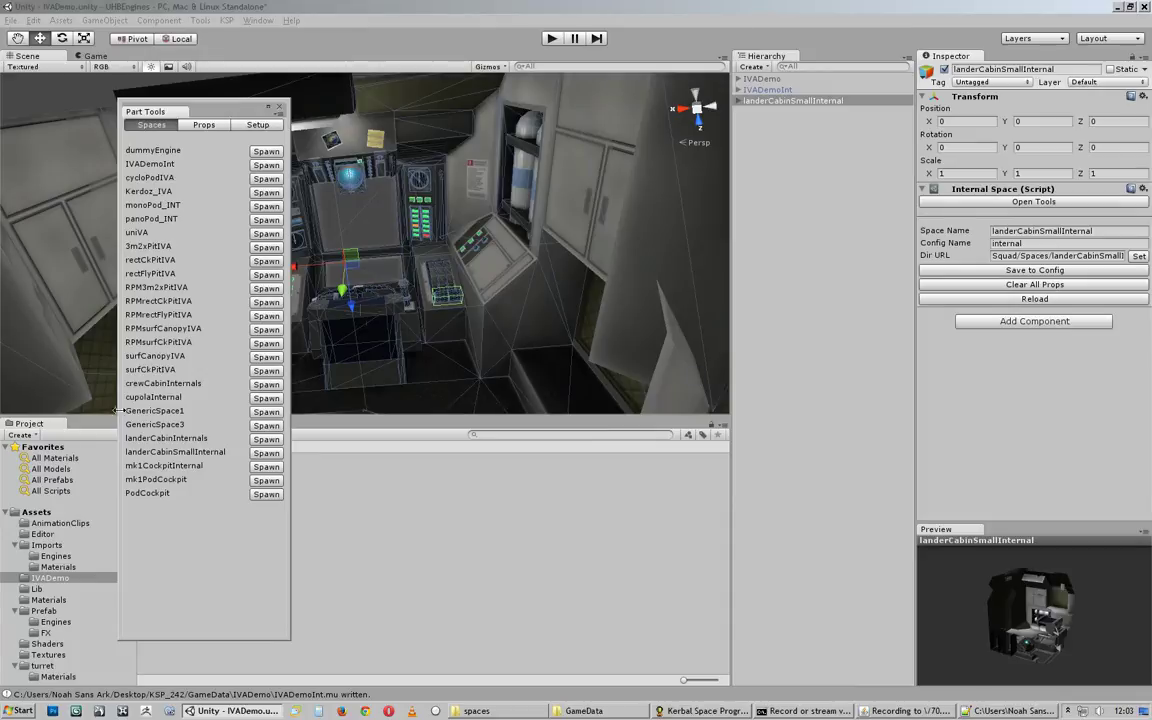
pyautogui.click(192, 127)
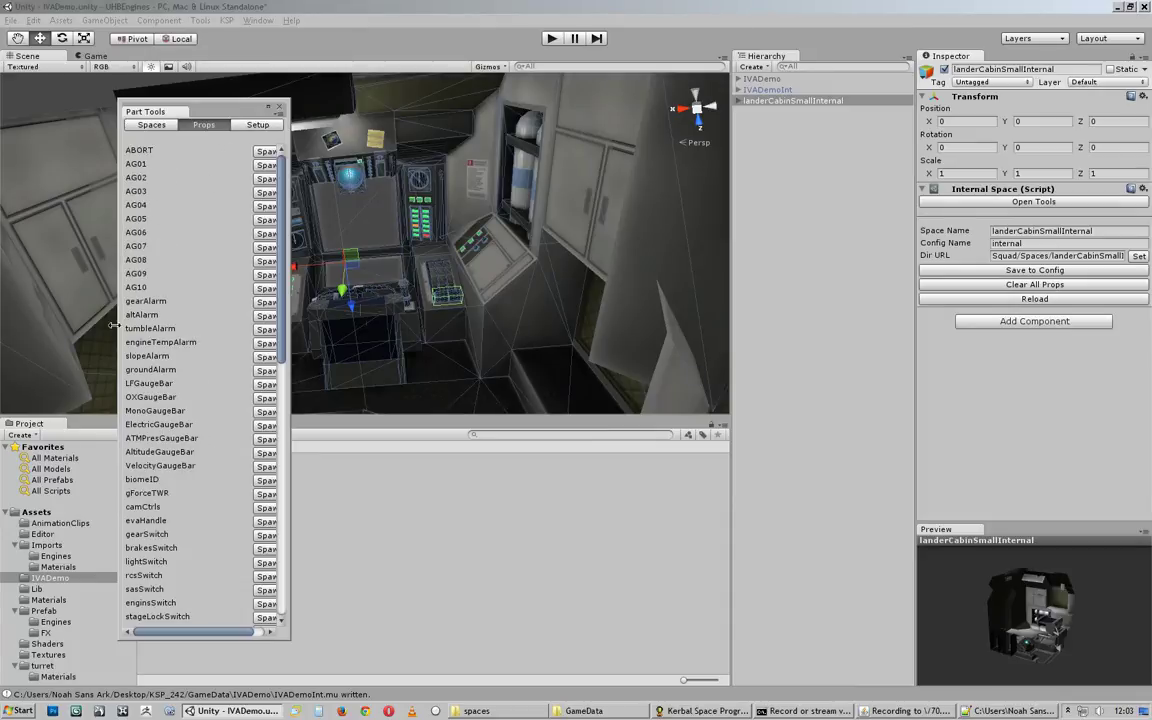
pyautogui.click(152, 125)
# Step: Open 3m2xPitIVA.cfg from GameData's RetroFuture/Command/spaces folder in Notepad++
pyautogui.click(584, 711)
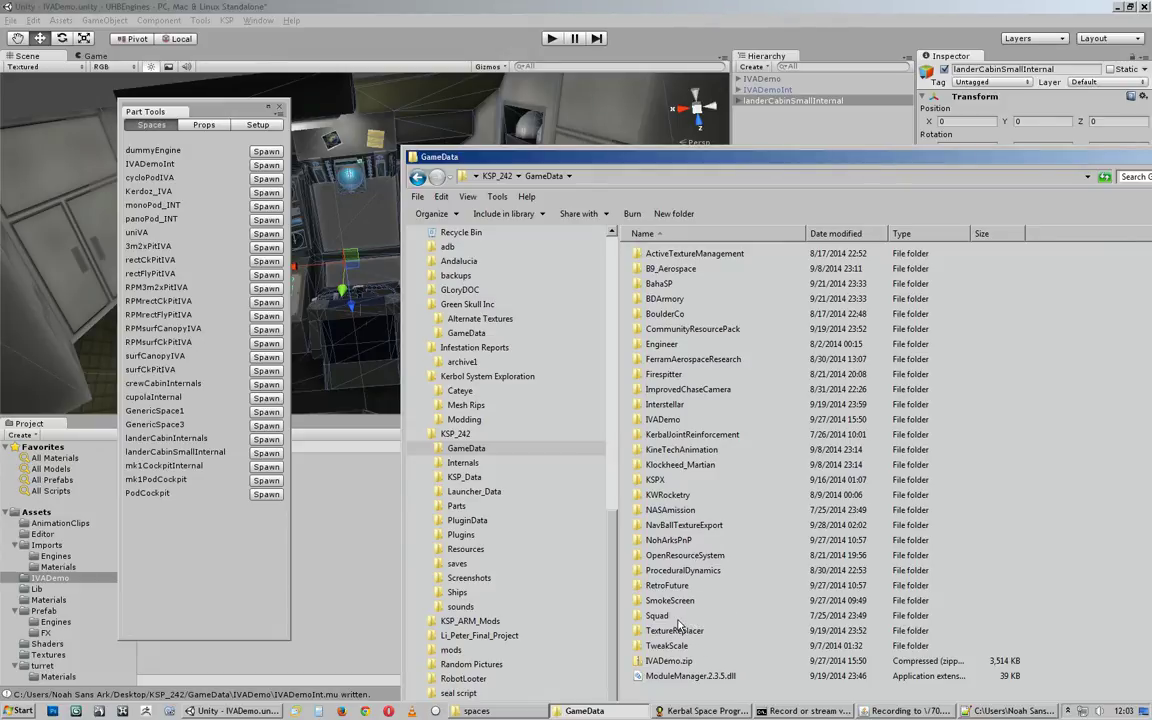
pyautogui.click(680, 586)
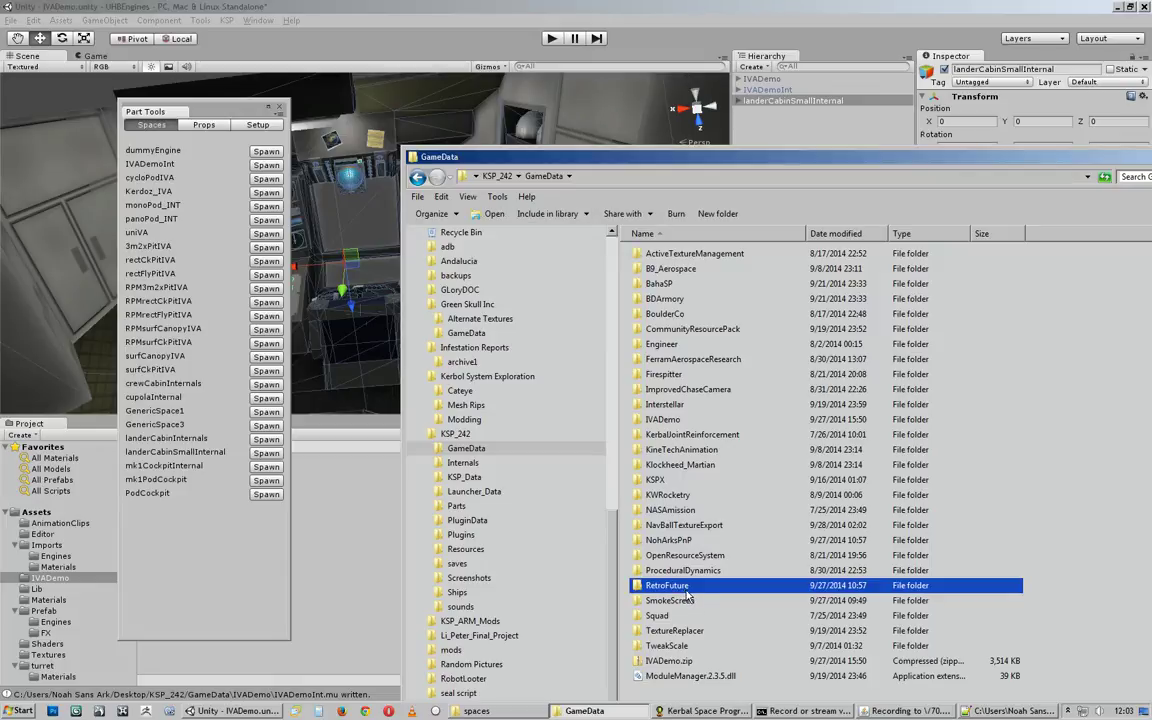
pyautogui.doubleClick(687, 590)
pyautogui.doubleClick(668, 270)
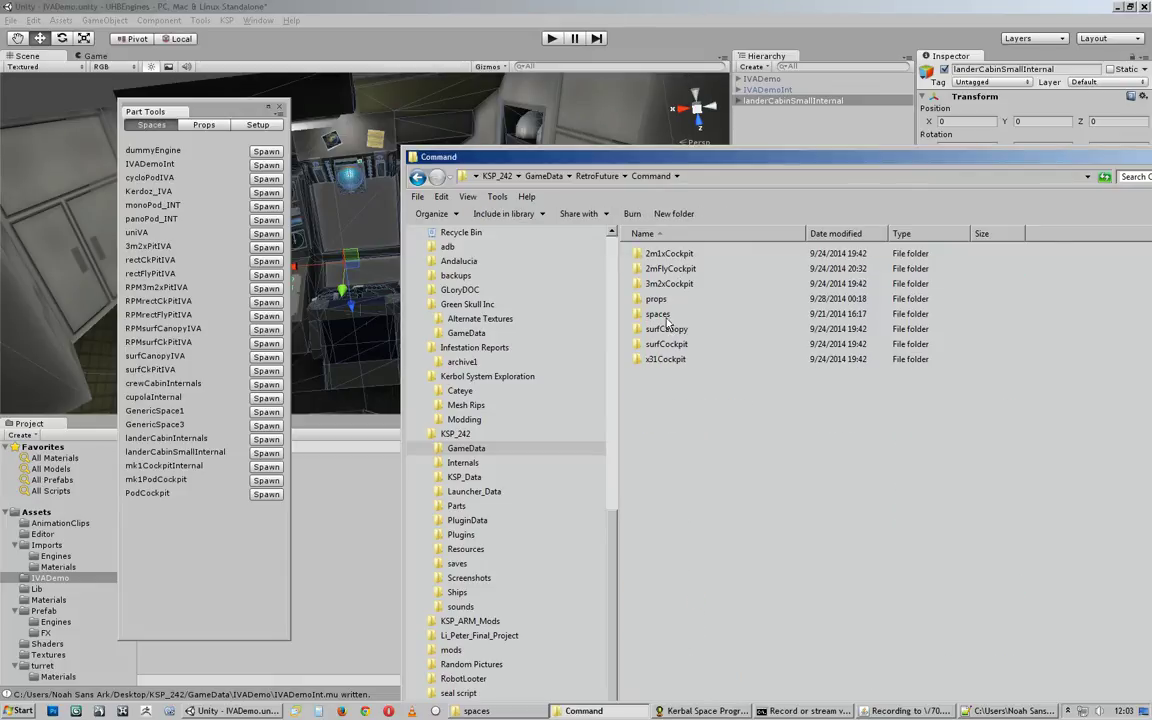
pyautogui.doubleClick(663, 316)
pyautogui.doubleClick(675, 255)
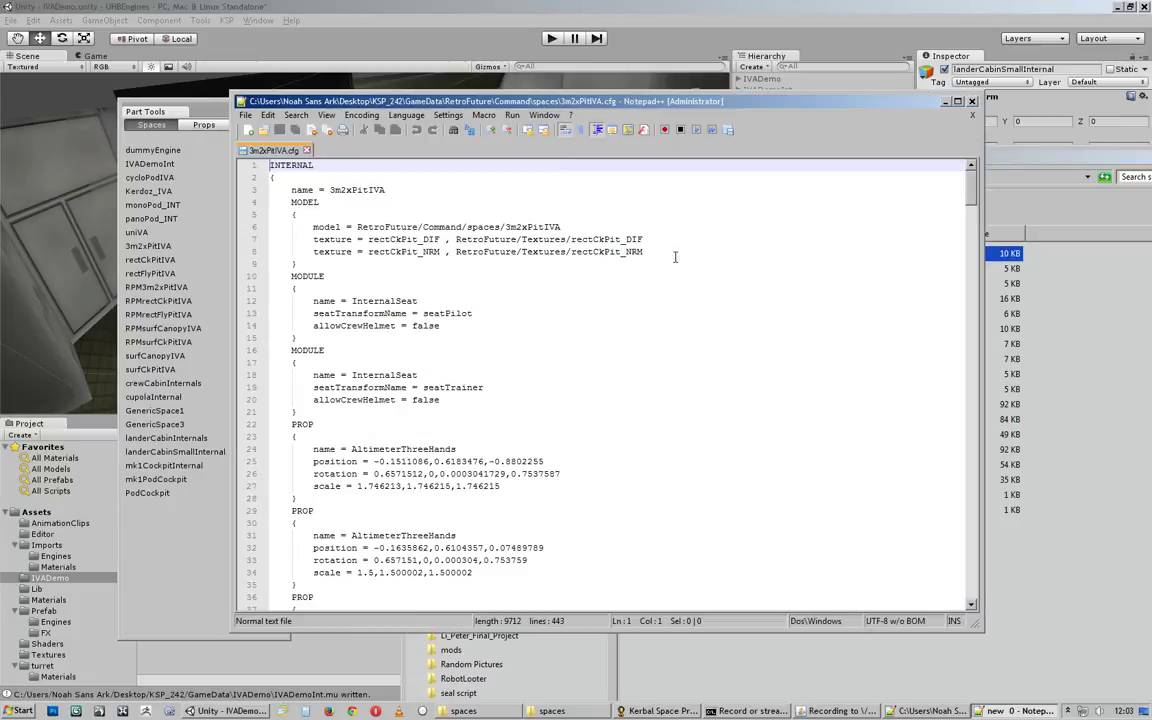
# Step: Examine the INTERNAL name entry and the MODEL block with its model and texture paths in 3m2xPitIVA.cfg
pyautogui.moveTo(433, 104); pyautogui.dragTo(563, 105)
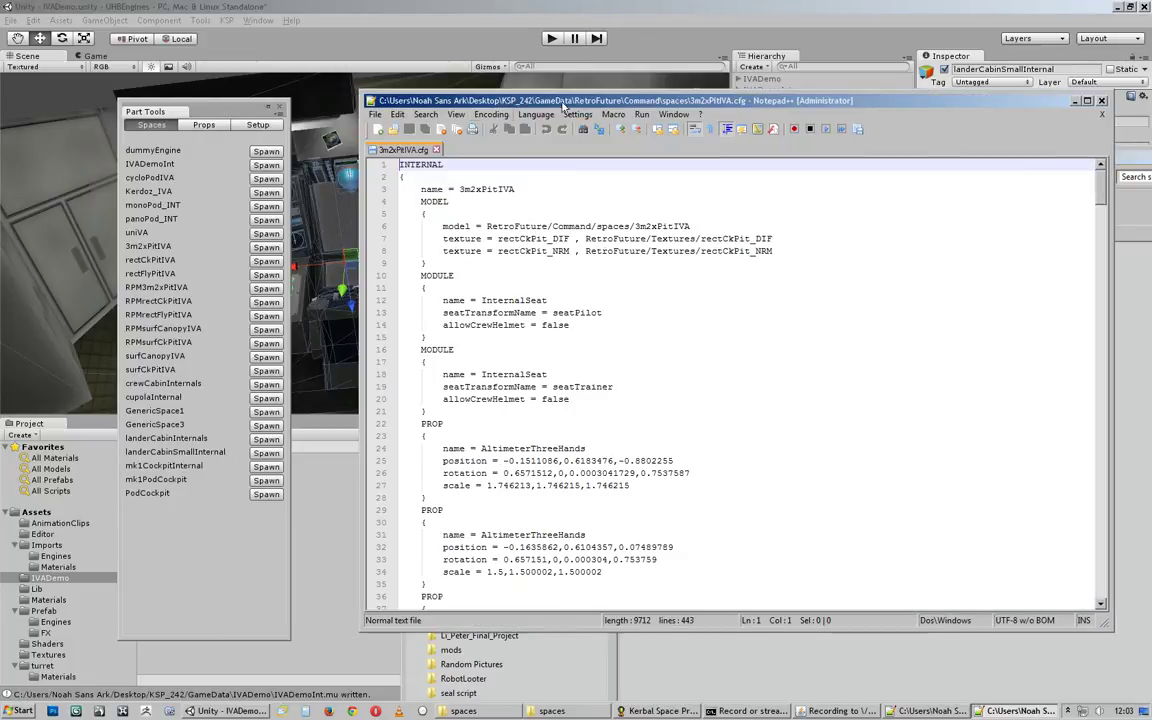
pyautogui.moveTo(517, 191); pyautogui.dragTo(380, 167)
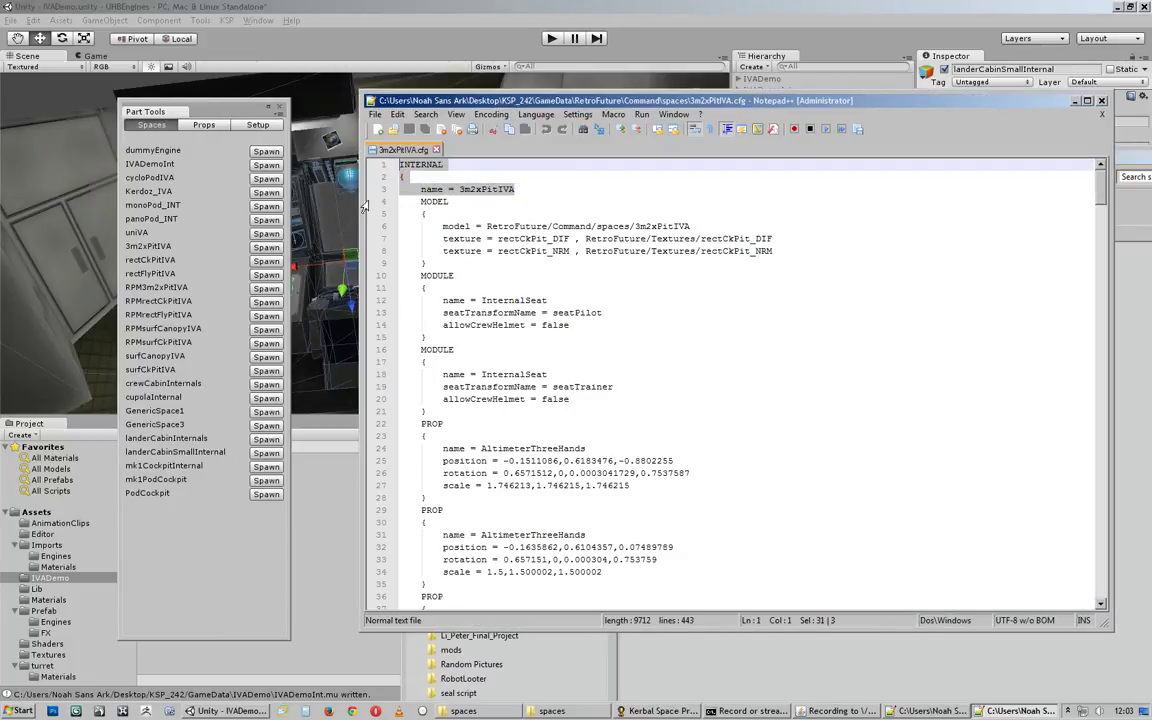
pyautogui.click(533, 189)
pyautogui.hotkey('ctrl', 'shift', 'Home')
pyautogui.moveTo(388, 249); pyautogui.dragTo(332, 186)
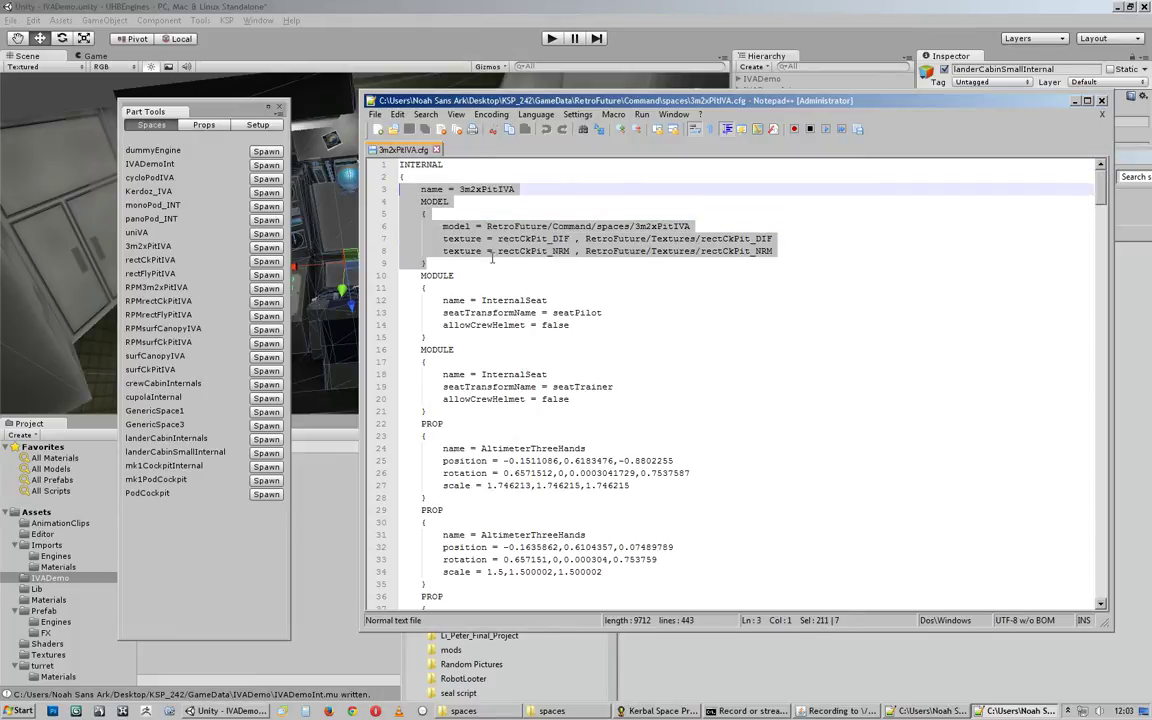
pyautogui.moveTo(390, 251); pyautogui.dragTo(352, 202)
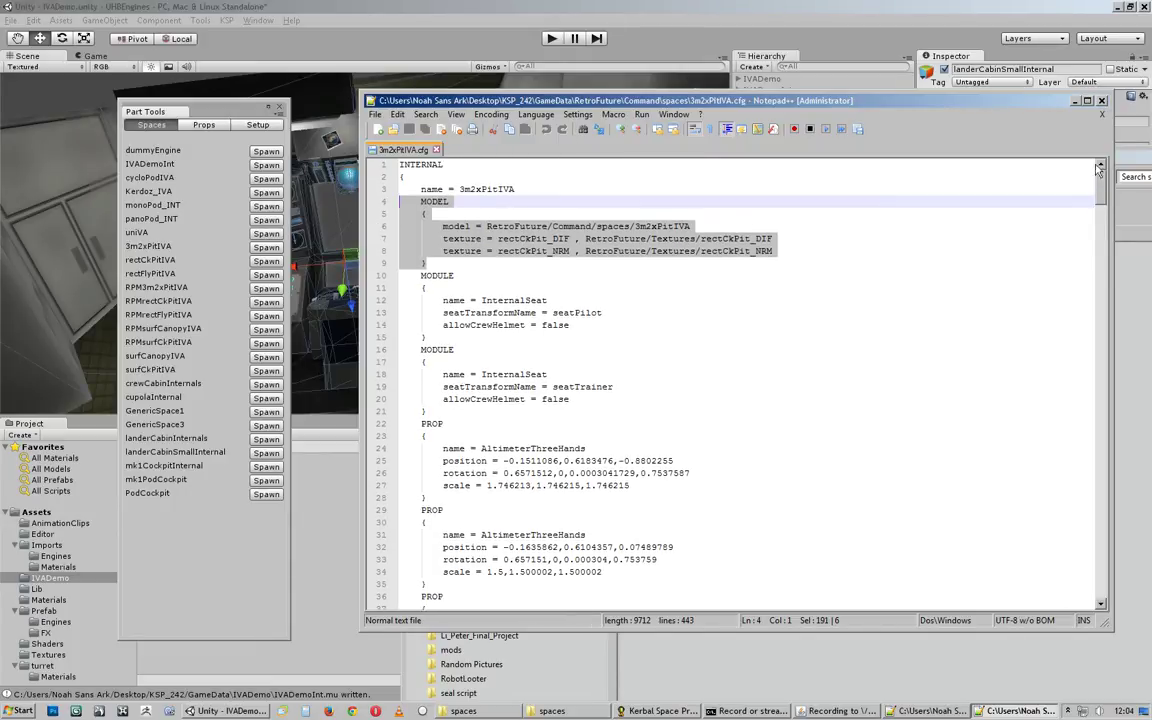
# Step: Examine the two texture path lines in the MODEL block of 3m2xPitIVA.cfg and close the file
pyautogui.click(446, 265)
pyautogui.moveTo(446, 265); pyautogui.dragTo(386, 204)
pyautogui.moveTo(622, 108); pyautogui.dragTo(541, 114)
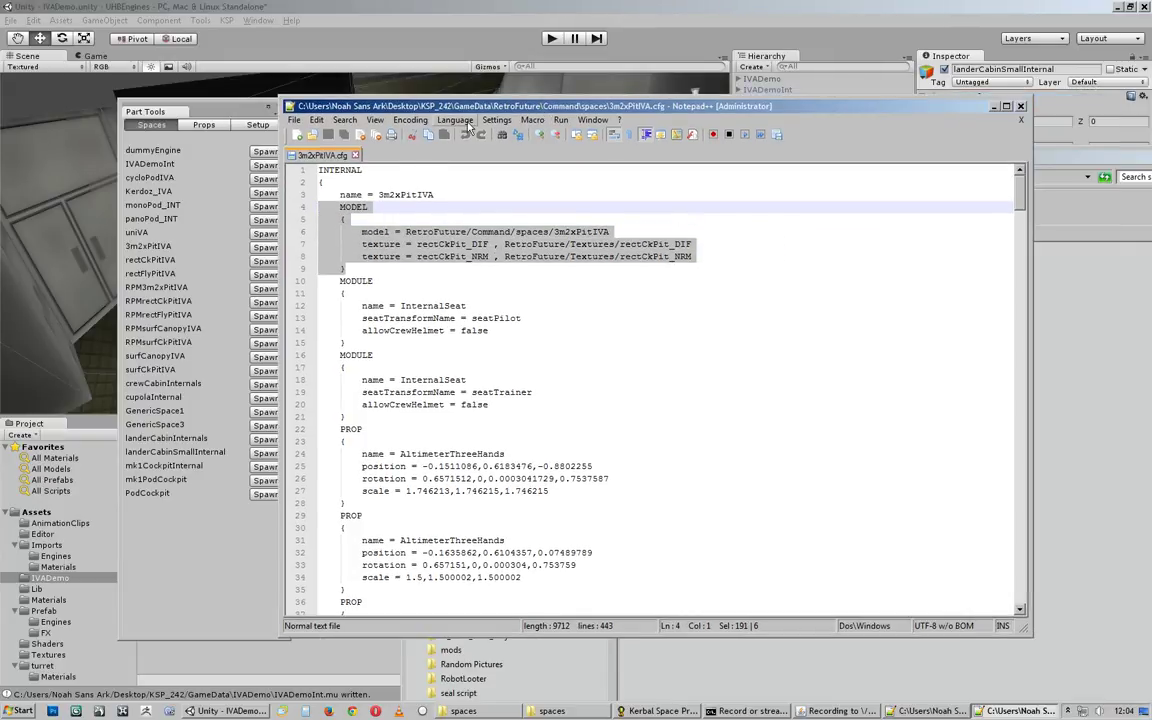
pyautogui.moveTo(435, 109); pyautogui.dragTo(456, 128)
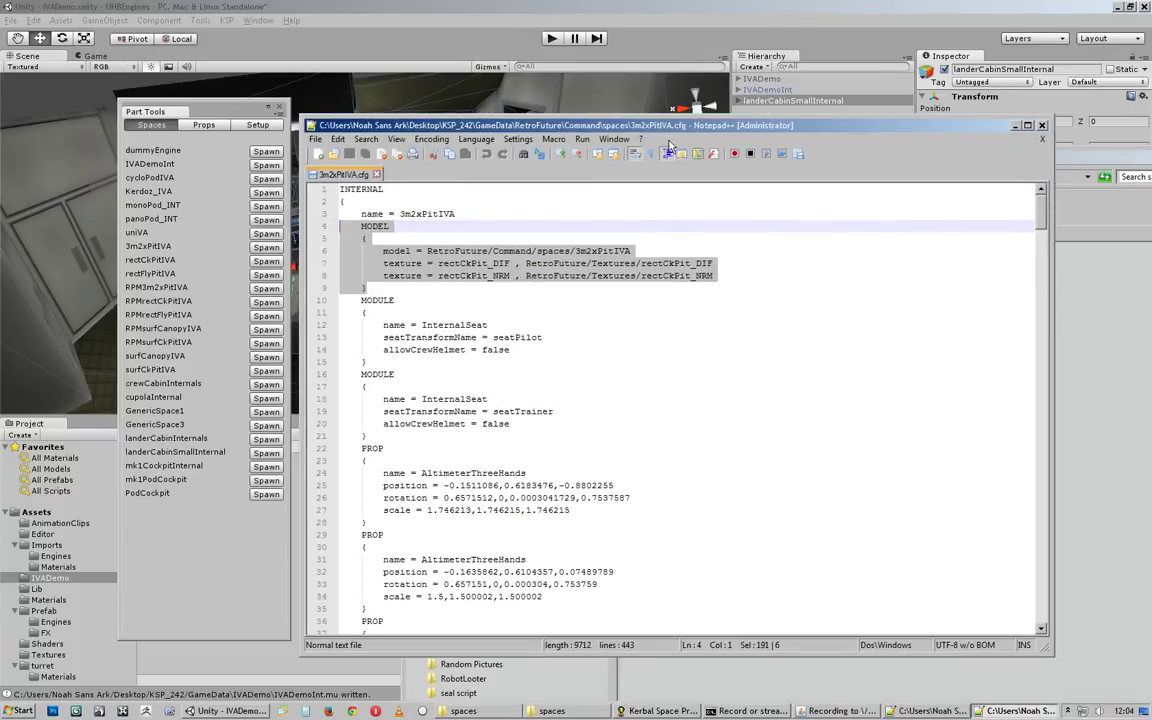
pyautogui.click(750, 273)
pyautogui.moveTo(714, 276); pyautogui.dragTo(642, 263)
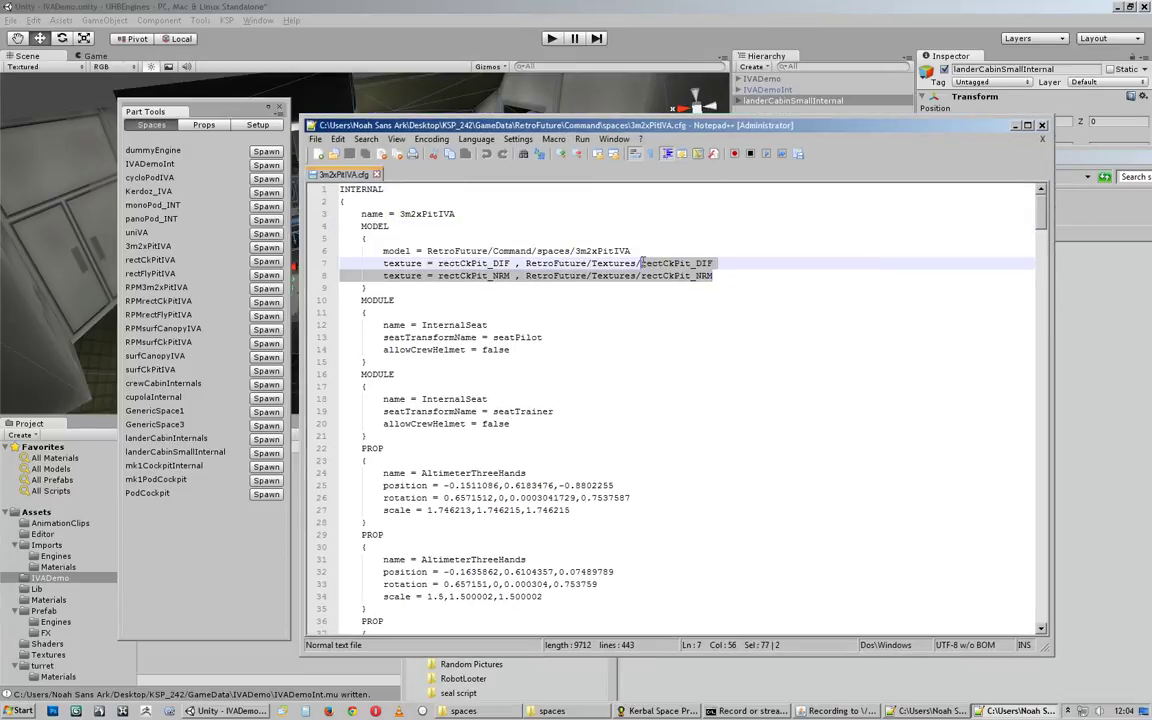
pyautogui.click(731, 277)
pyautogui.moveTo(731, 277); pyautogui.dragTo(340, 263)
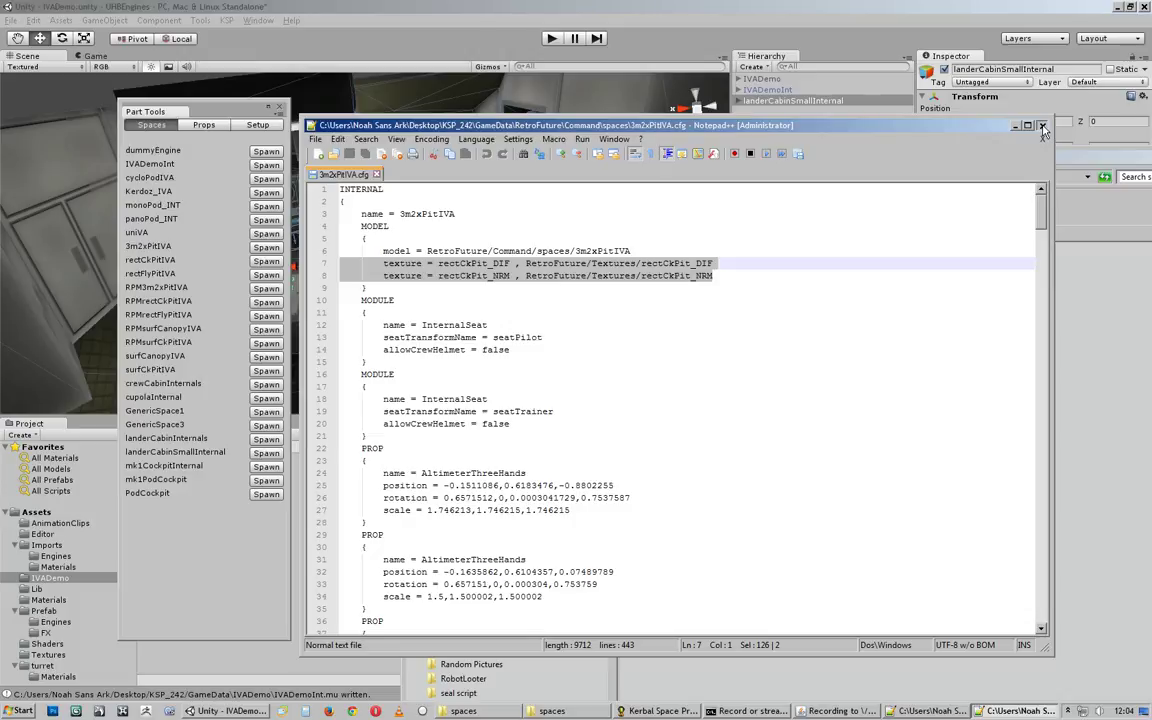
pyautogui.click(1043, 127)
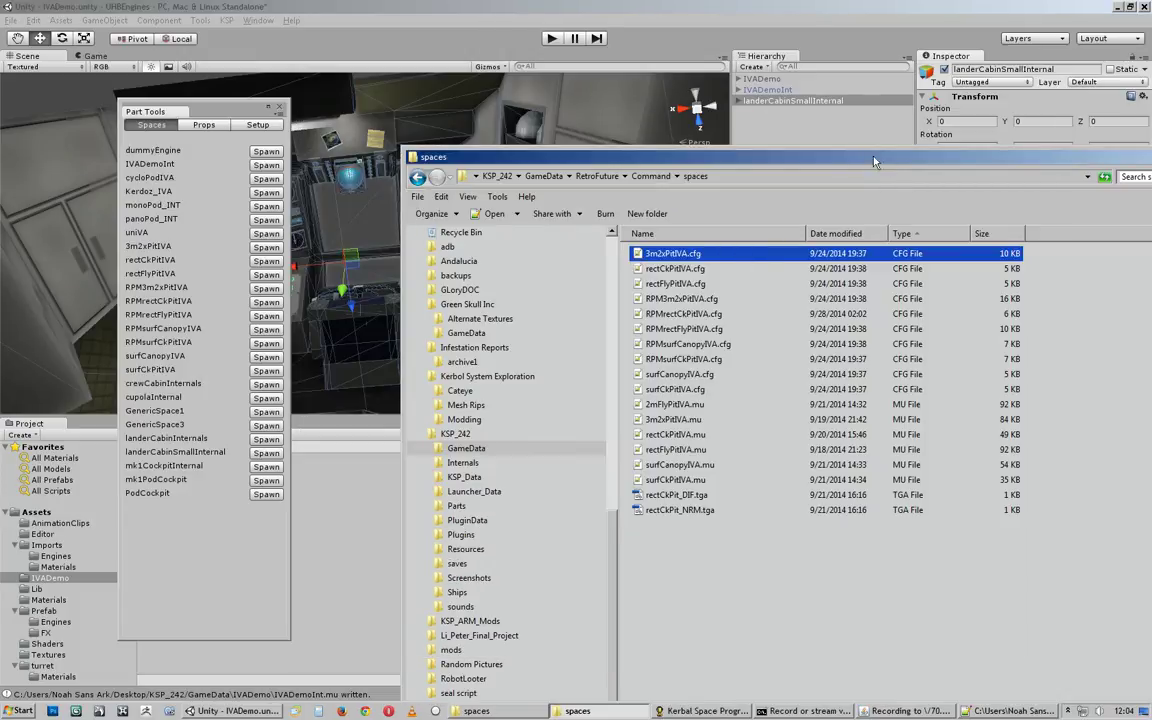
# Step: Move and resize the spaces folder window to sit beside Part Tools, and reopen 3m2xPitIVA.cfg
pyautogui.moveTo(874, 159); pyautogui.dragTo(642, 82)
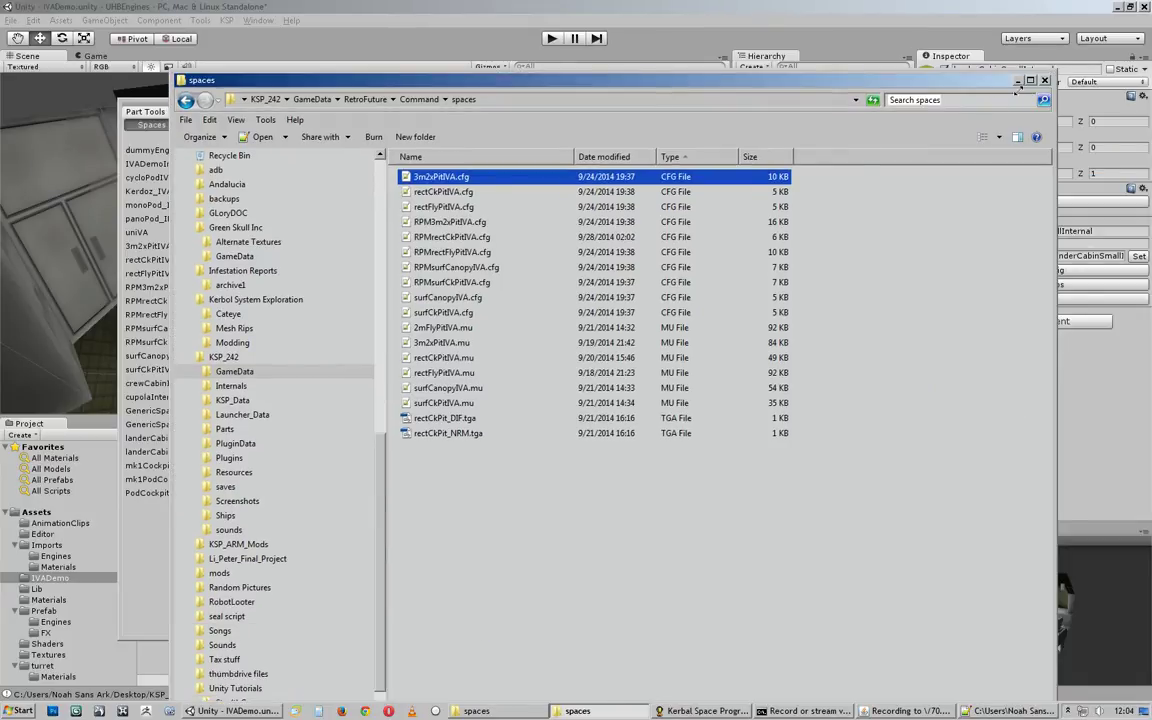
pyautogui.moveTo(1016, 86); pyautogui.dragTo(632, 262)
pyautogui.moveTo(557, 250); pyautogui.dragTo(729, 85)
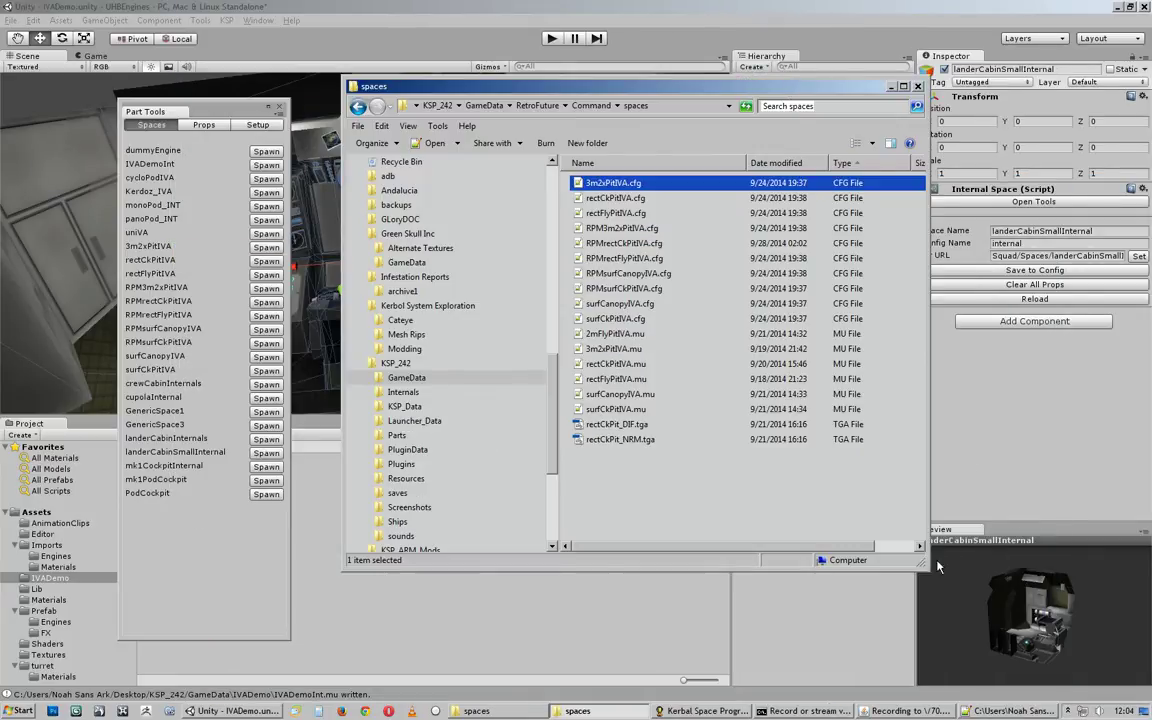
pyautogui.moveTo(930, 567); pyautogui.dragTo(1010, 632)
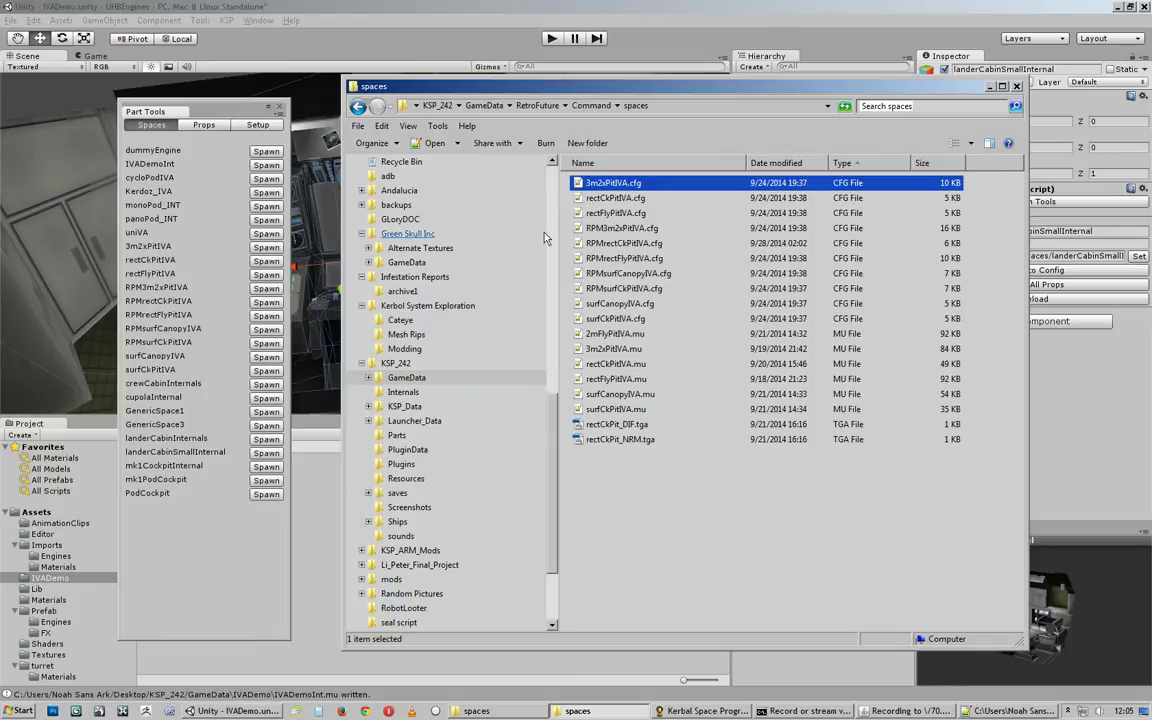
pyautogui.doubleClick(645, 184)
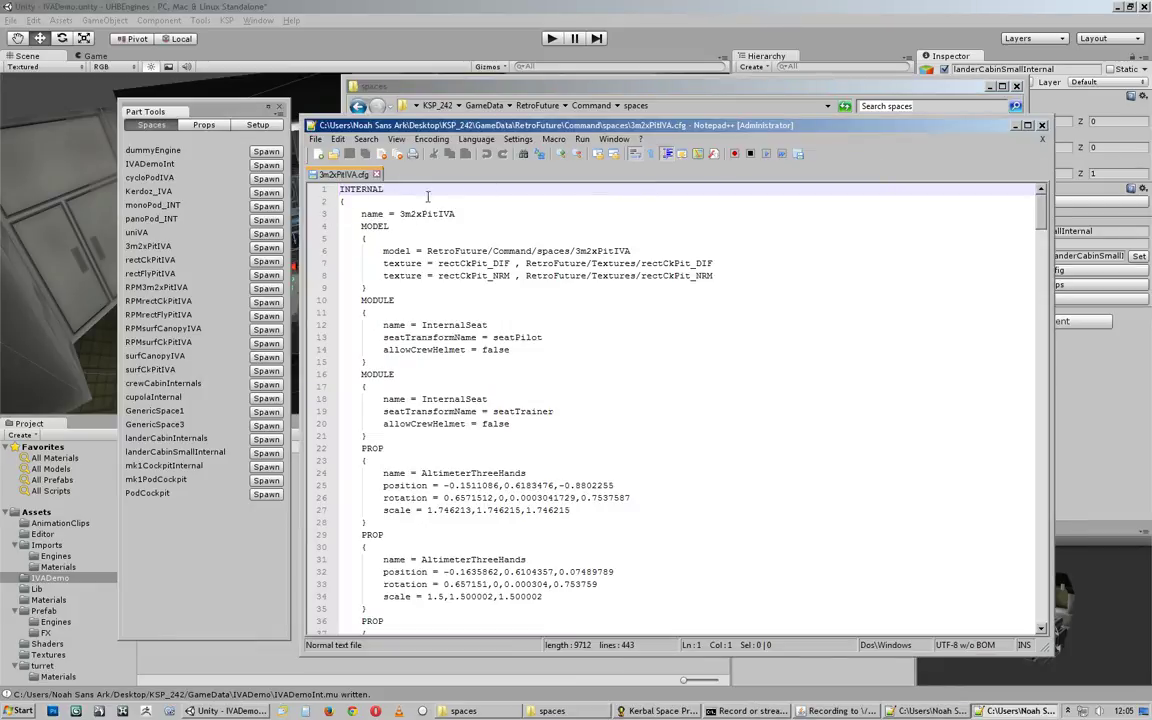
# Step: Close 3m2xPitIVA.cfg and open reflectSight.cfg from the RetroFuture/Command/props folder in Notepad++
pyautogui.click(1042, 131)
pyautogui.click(594, 105)
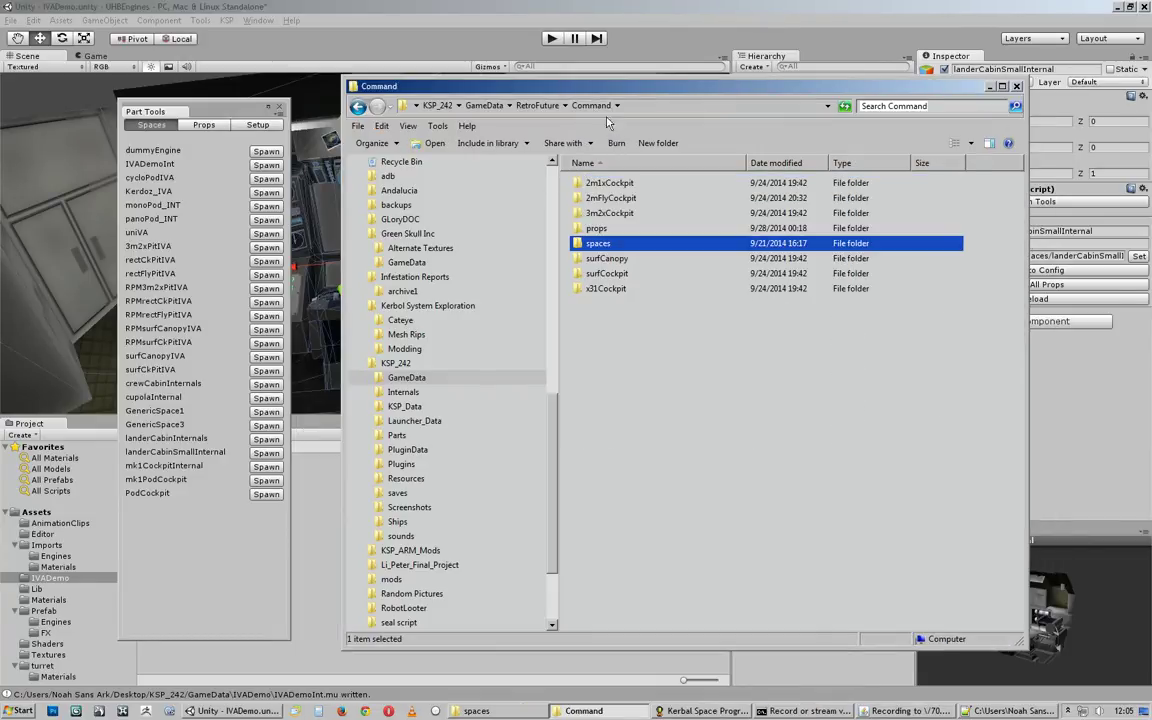
pyautogui.doubleClick(596, 228)
pyautogui.click(633, 214)
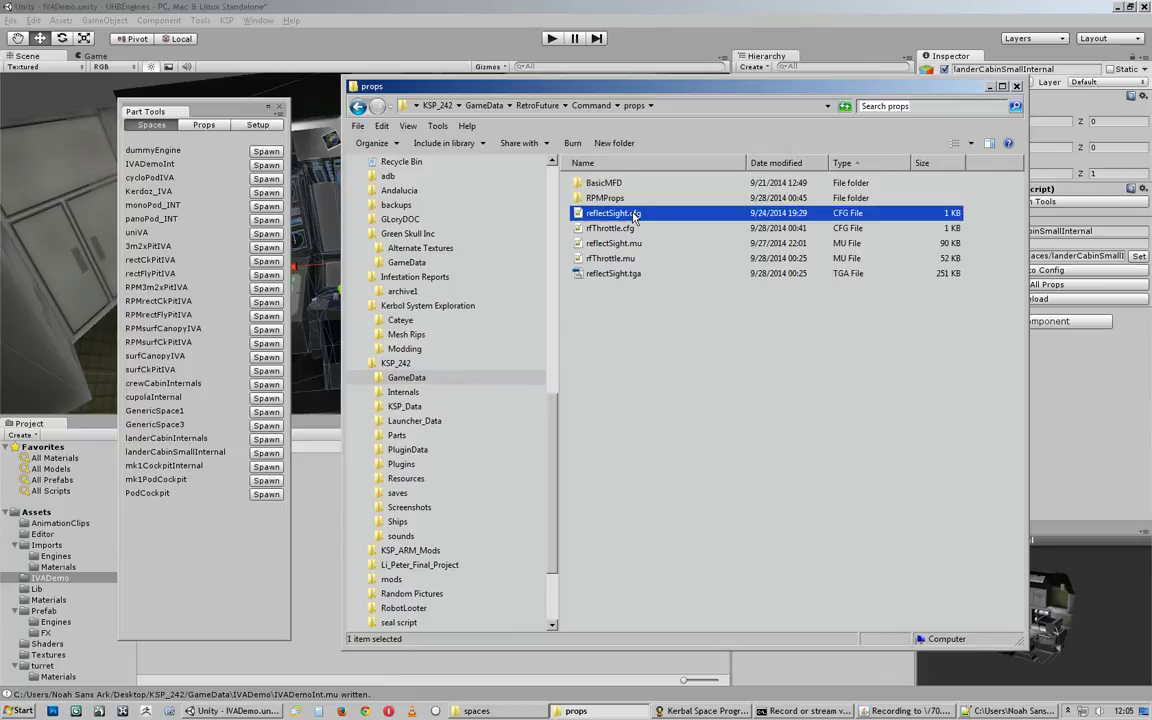
pyautogui.doubleClick(633, 214)
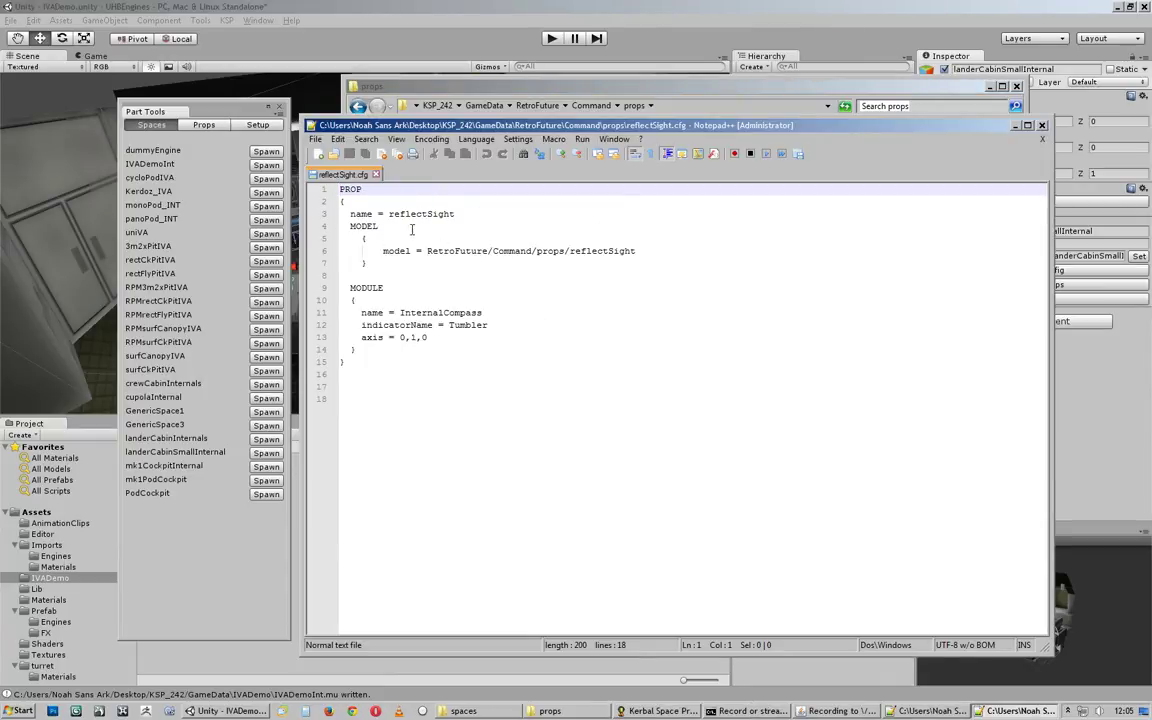
# Step: Examine the MODEL and InternalCompass MODULE blocks in reflectSight.cfg, and close the file
pyautogui.moveTo(356, 350); pyautogui.dragTo(311, 277)
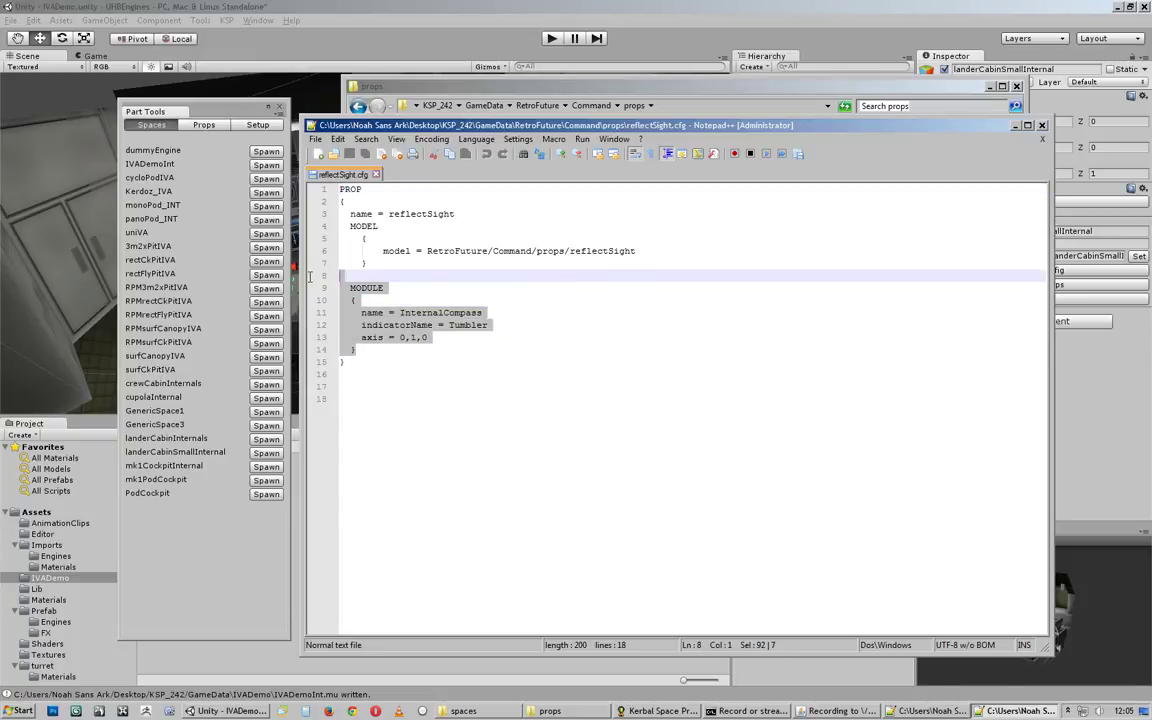
pyautogui.click(379, 361)
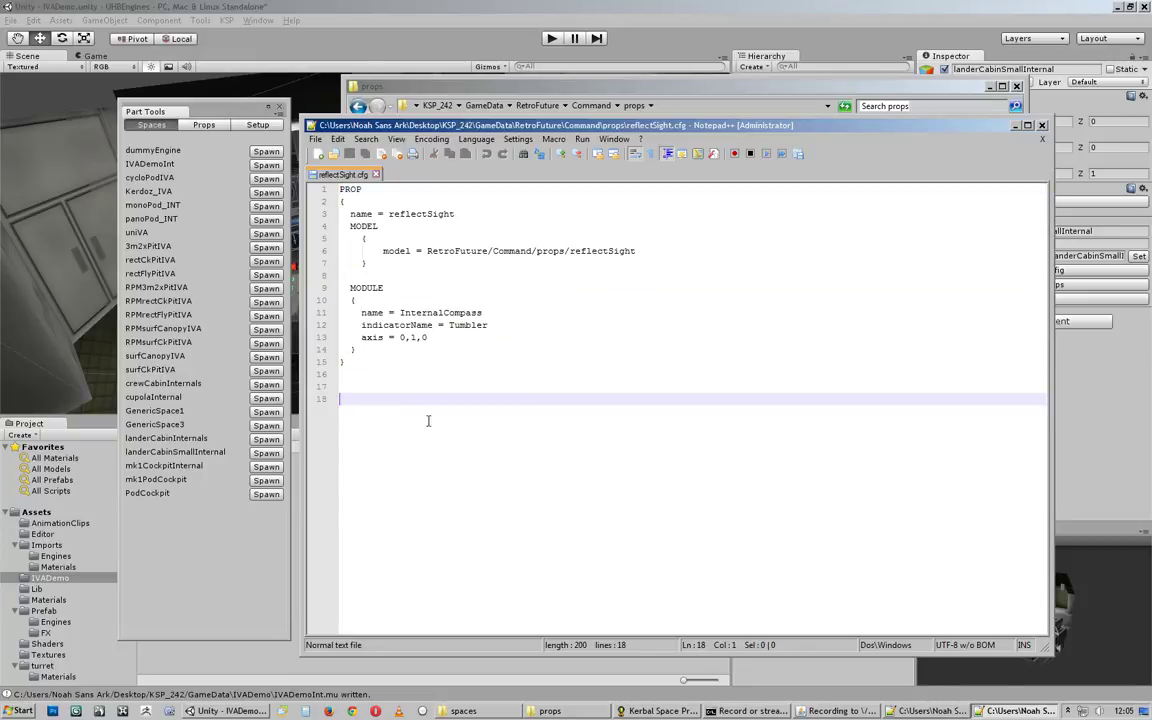
pyautogui.moveTo(340, 358); pyautogui.dragTo(381, 256)
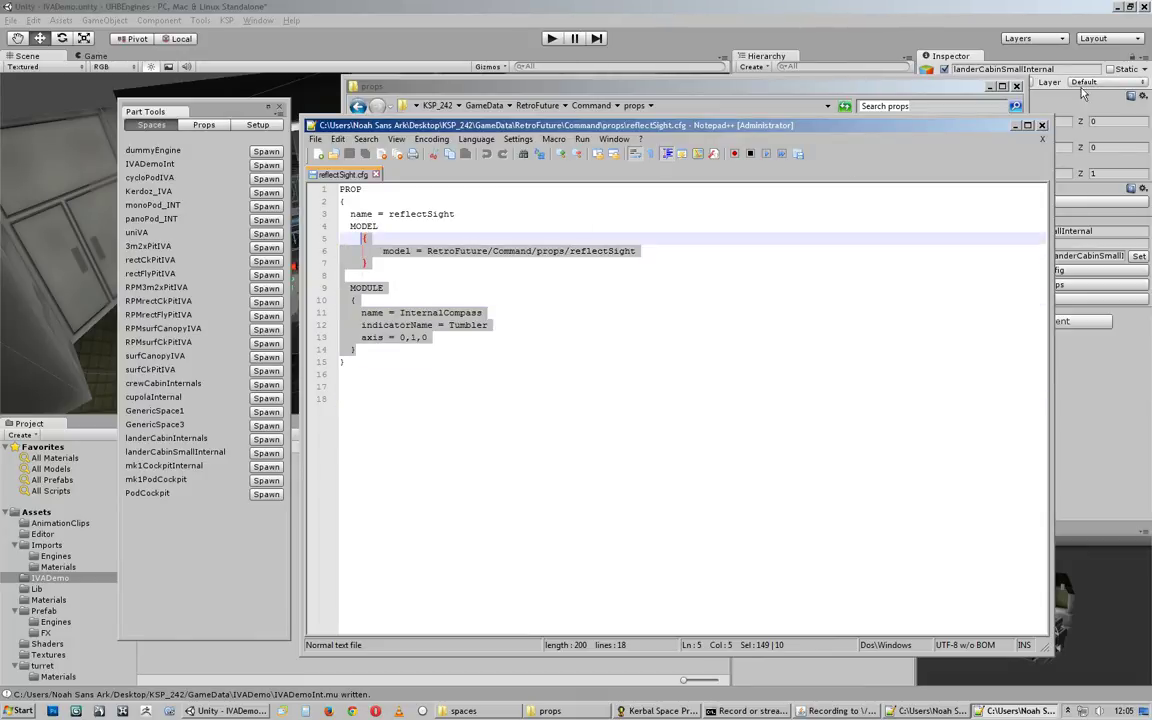
pyautogui.click(379, 352)
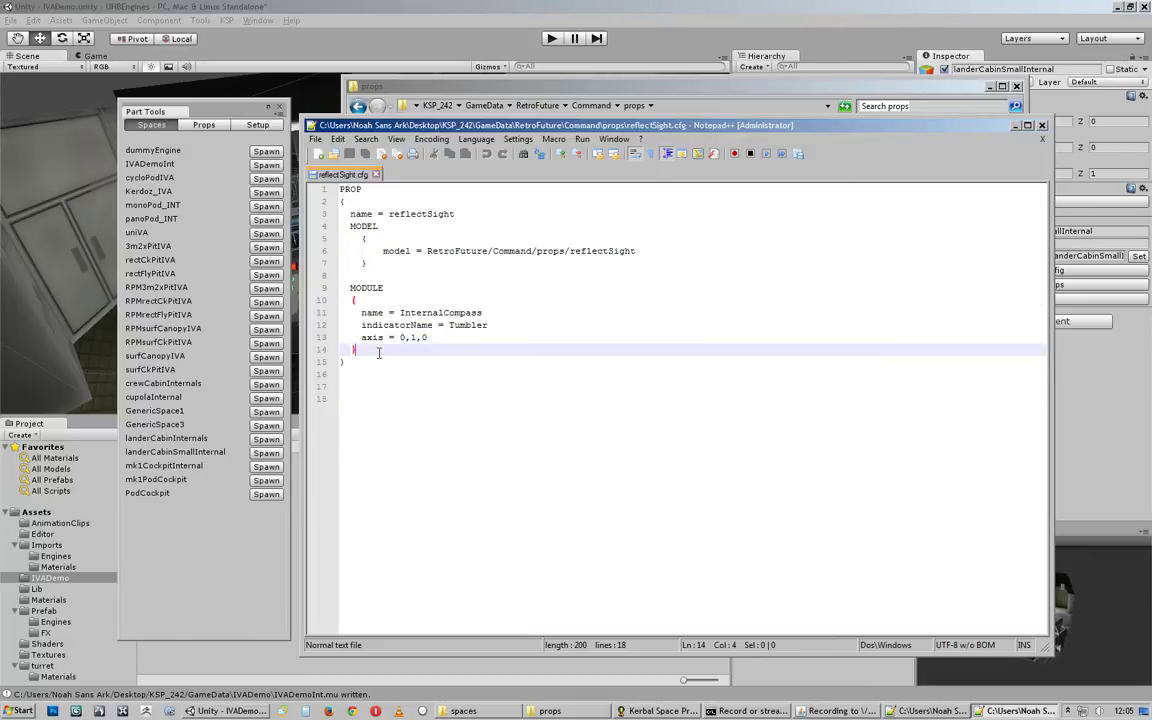
pyautogui.moveTo(375, 347)
pyautogui.mouseDown()
pyautogui.moveTo(336, 306)
pyautogui.moveTo(340, 262)
pyautogui.moveTo(296, 178)
pyautogui.moveTo(325, 190)
pyautogui.moveTo(383, 357)
pyautogui.mouseUp()
pyautogui.click(374, 352)
pyautogui.moveTo(358, 352); pyautogui.dragTo(322, 291)
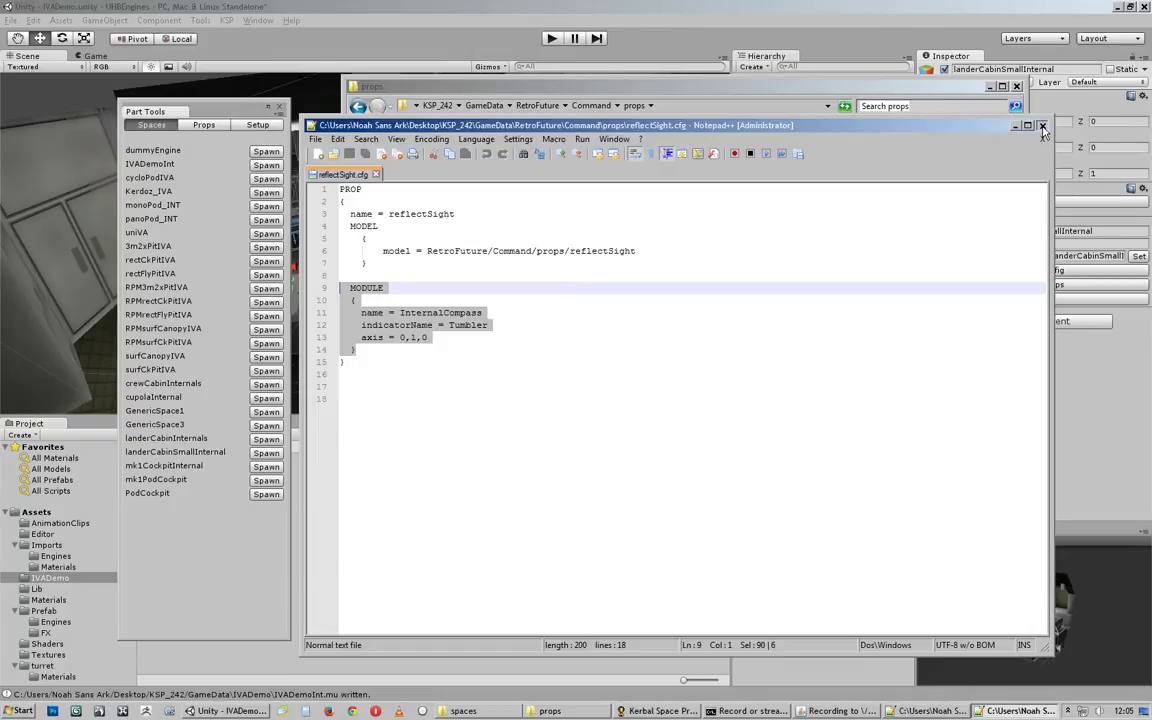
pyautogui.click(463, 428)
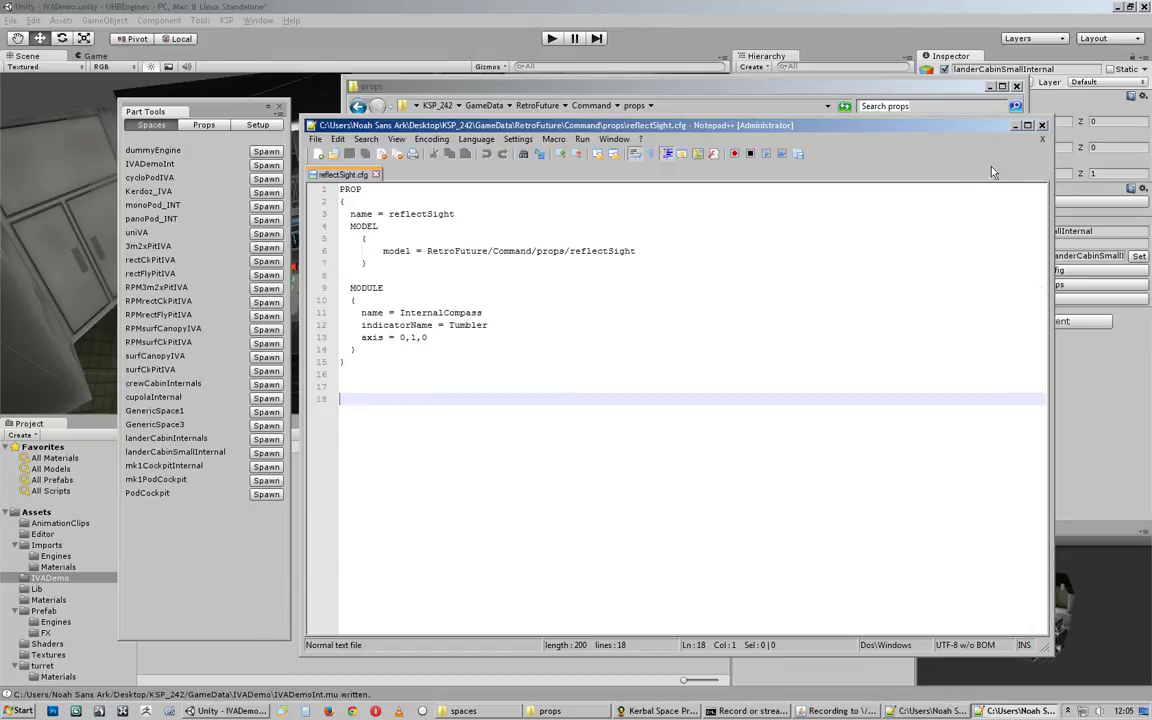
pyautogui.click(1042, 125)
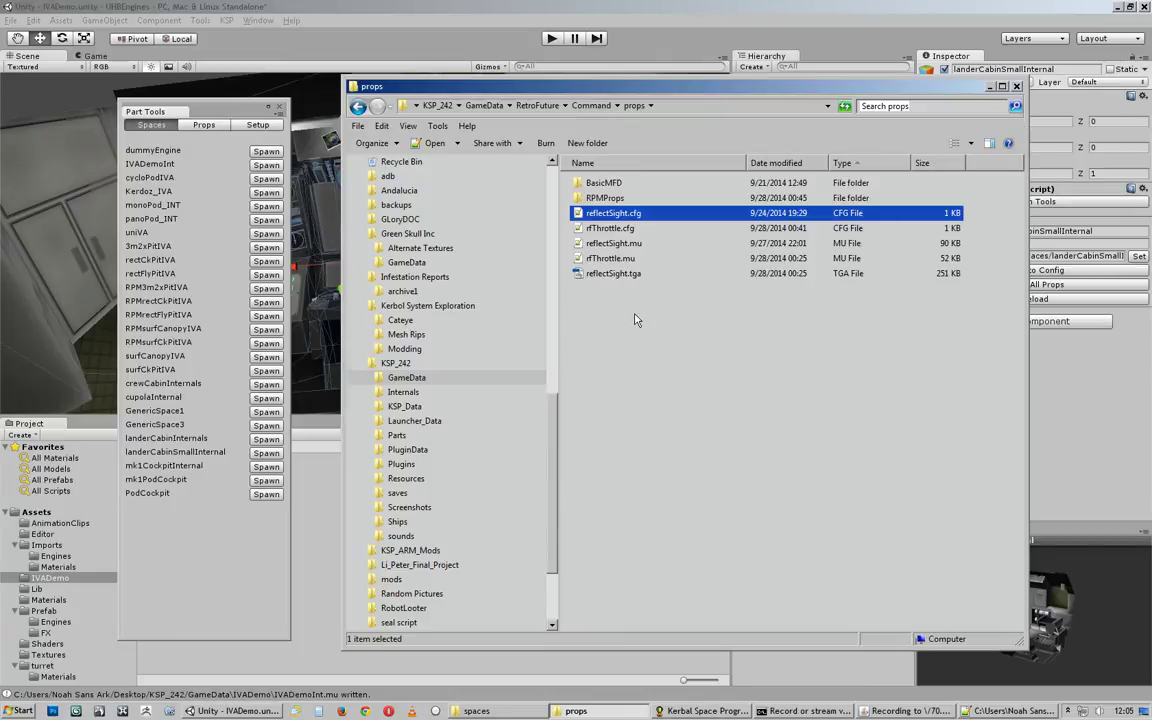
# Step: Review the full list of props in Part Tools and check its GameData directory setup
pyautogui.click(200, 125)
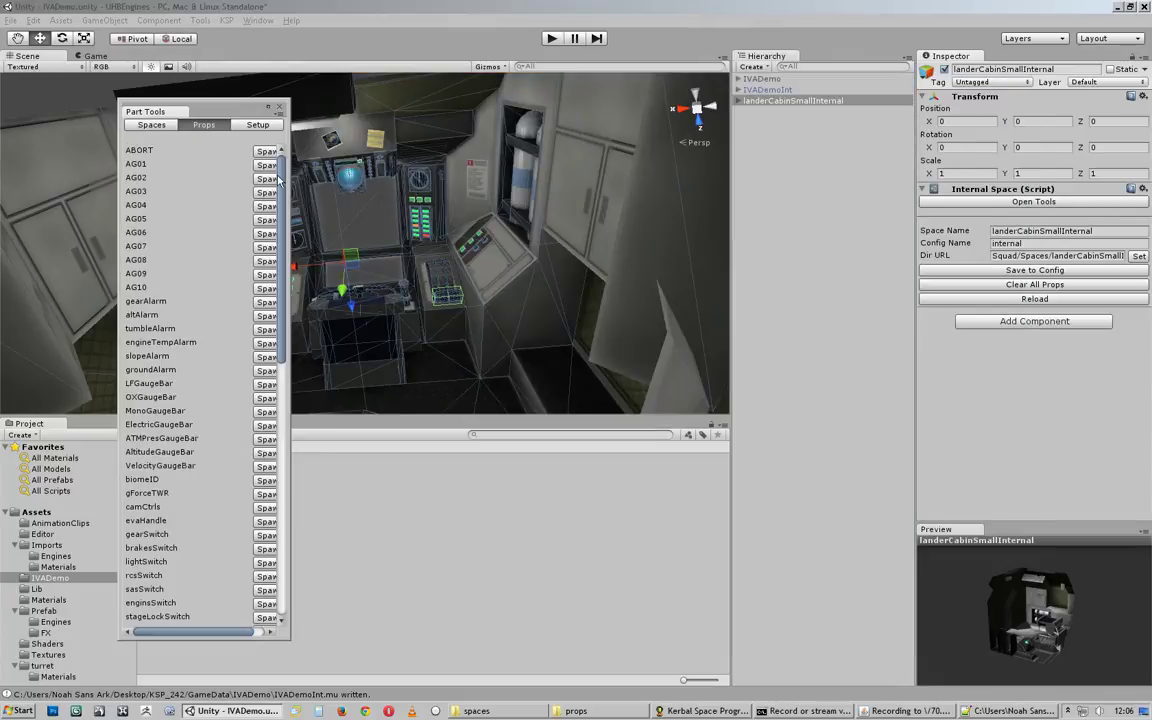
pyautogui.moveTo(281, 181); pyautogui.dragTo(290, 452)
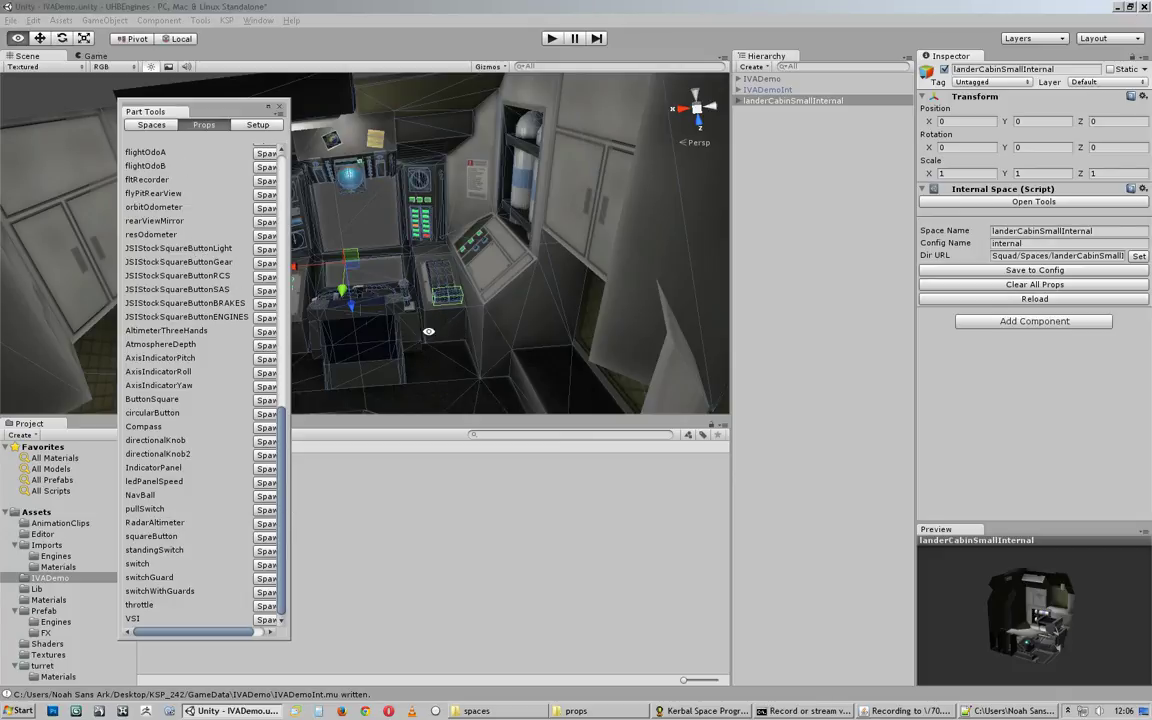
pyautogui.keyDown('alt'); pyautogui.moveTo(385, 300); pyautogui.dragTo(178, 163); pyautogui.keyUp('alt')
pyautogui.click(260, 125)
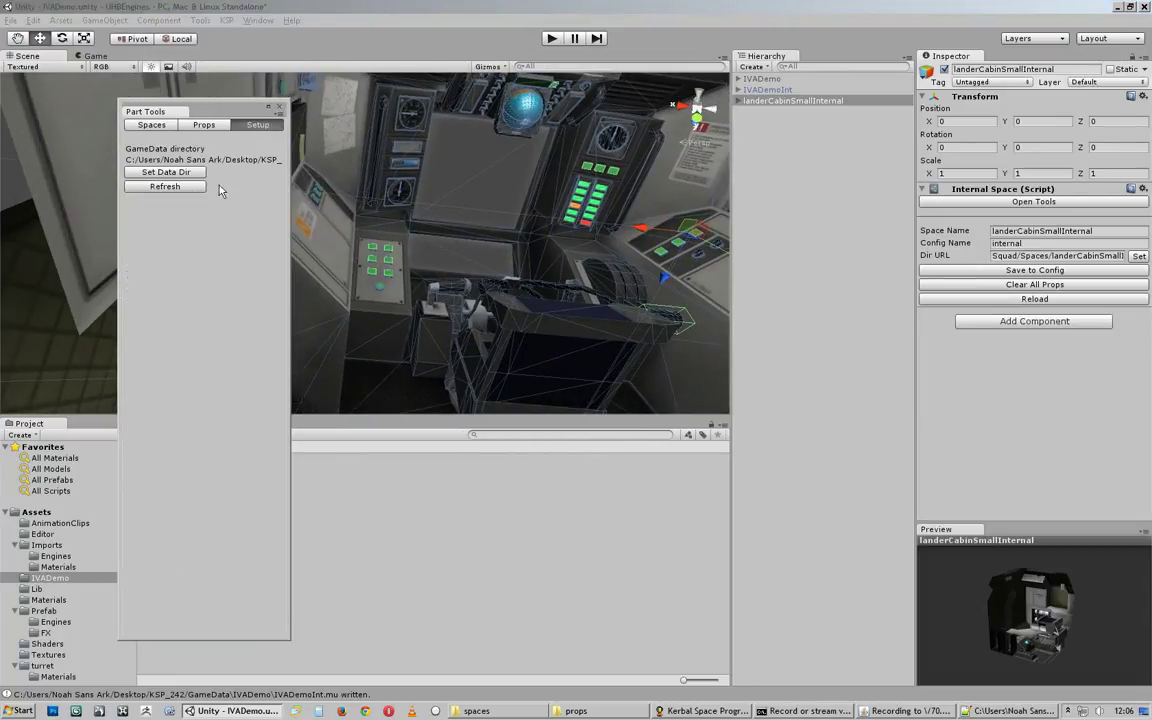
pyautogui.click(204, 125)
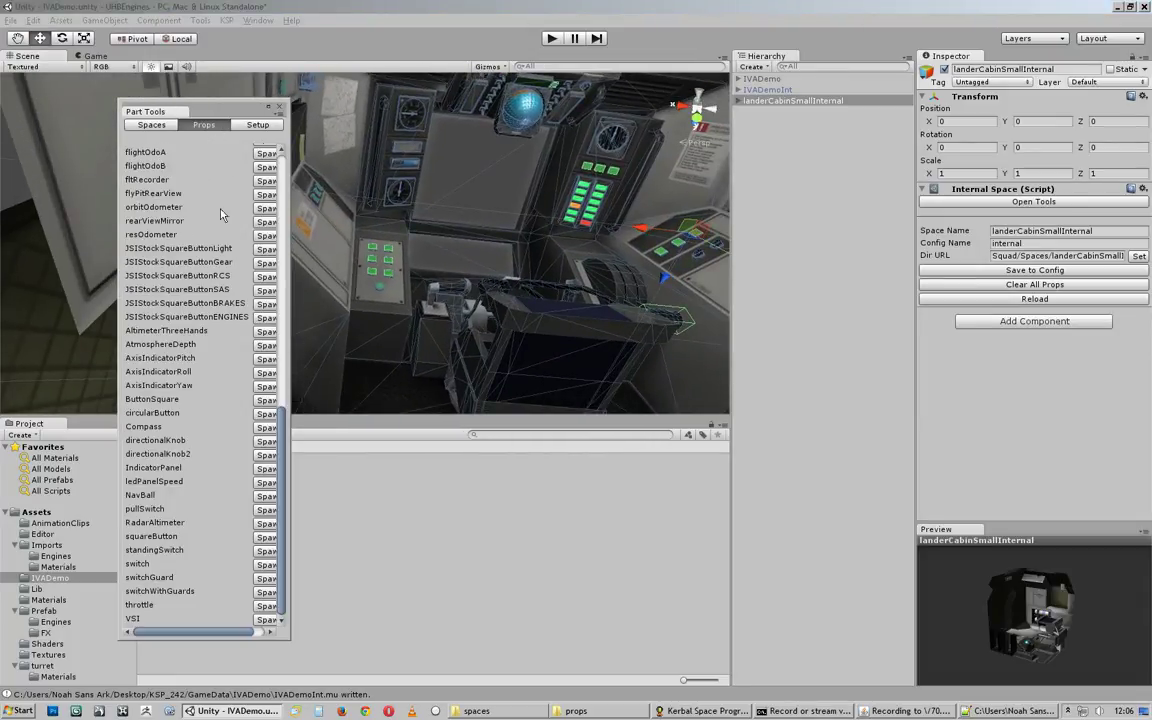
pyautogui.moveTo(290, 410); pyautogui.dragTo(268, 136)
pyautogui.keyDown('alt'); pyautogui.moveTo(384, 183); pyautogui.dragTo(454, 285); pyautogui.keyUp('alt')
pyautogui.moveTo(284, 335); pyautogui.dragTo(285, 503)
pyautogui.scroll(-2, 232, 483)
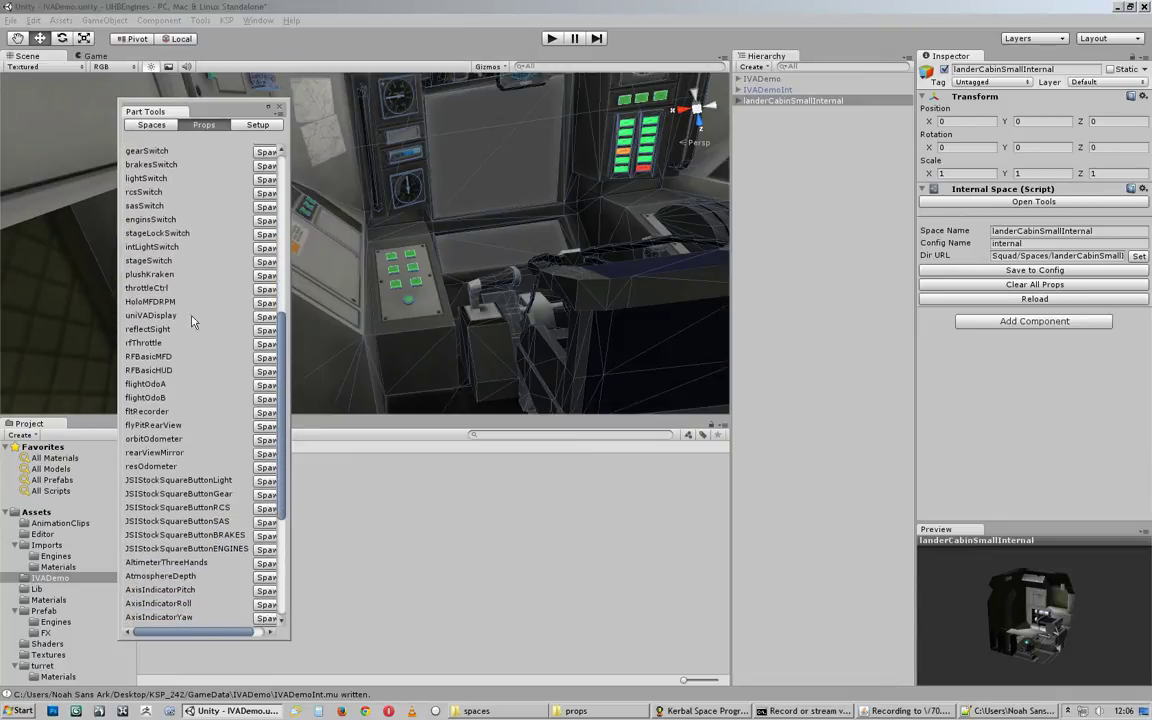
pyautogui.scroll(-5, 287, 397)
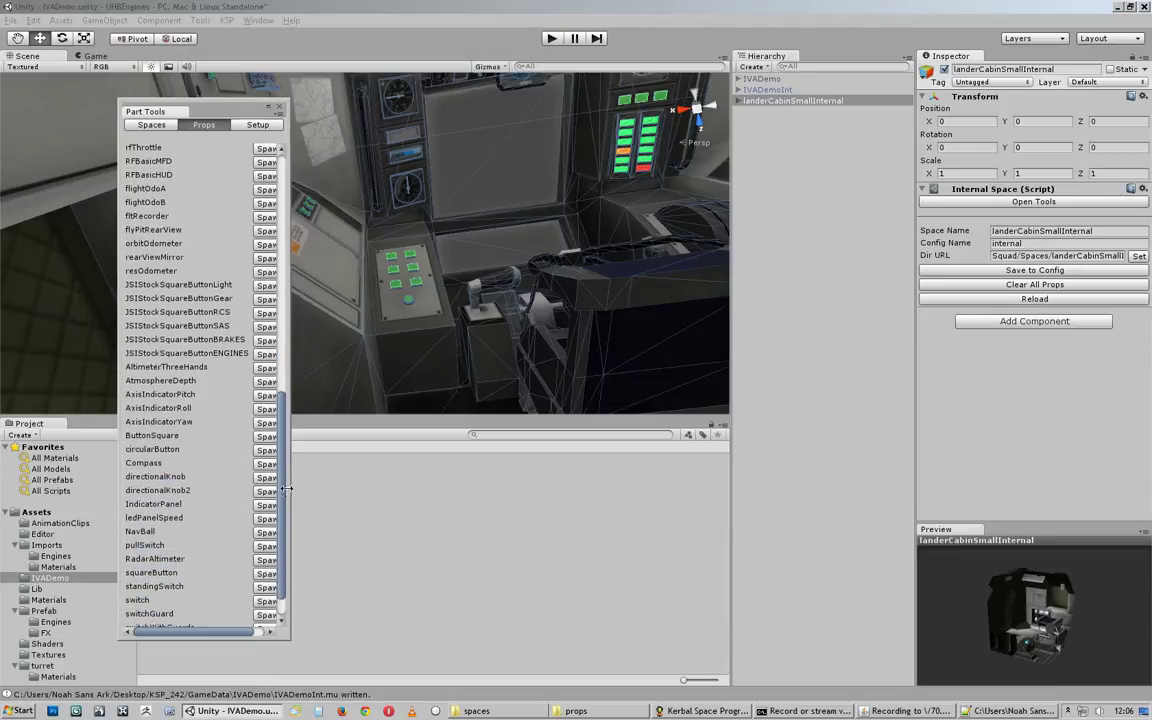
# Step: Spawn the rfThrottle prop and parent it to the throttle inside landerCabinSmallInternal
pyautogui.moveTo(283, 506); pyautogui.dragTo(274, 481)
pyautogui.click(265, 212)
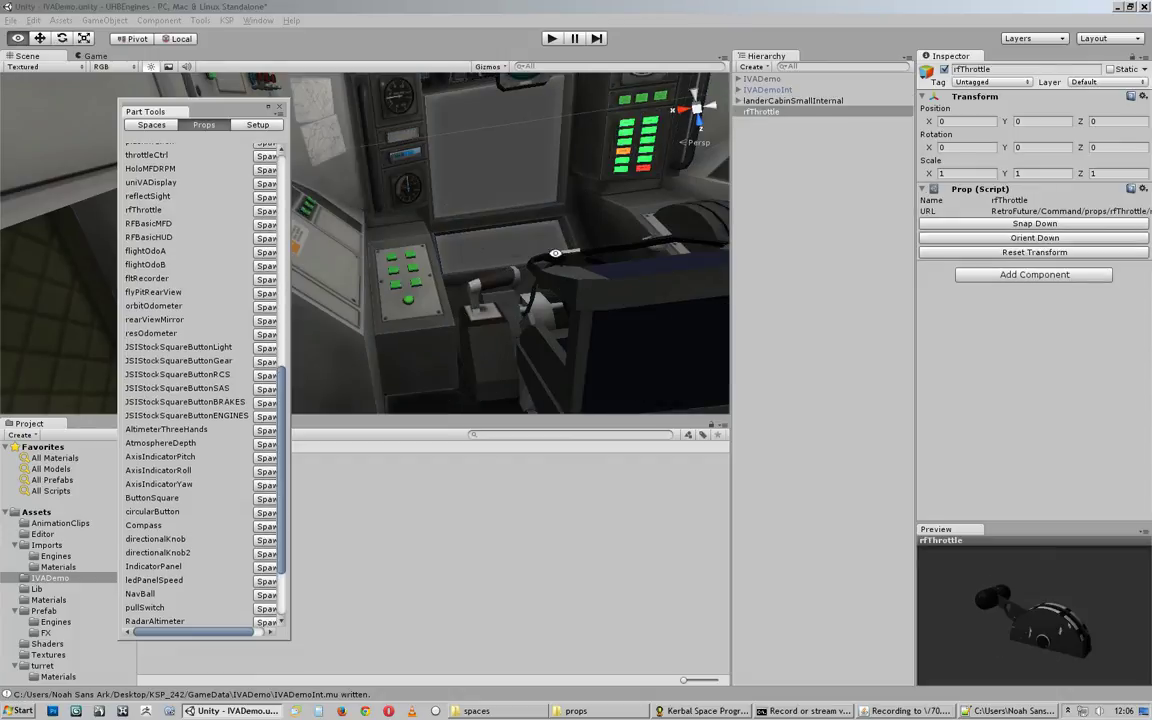
pyautogui.click(739, 101)
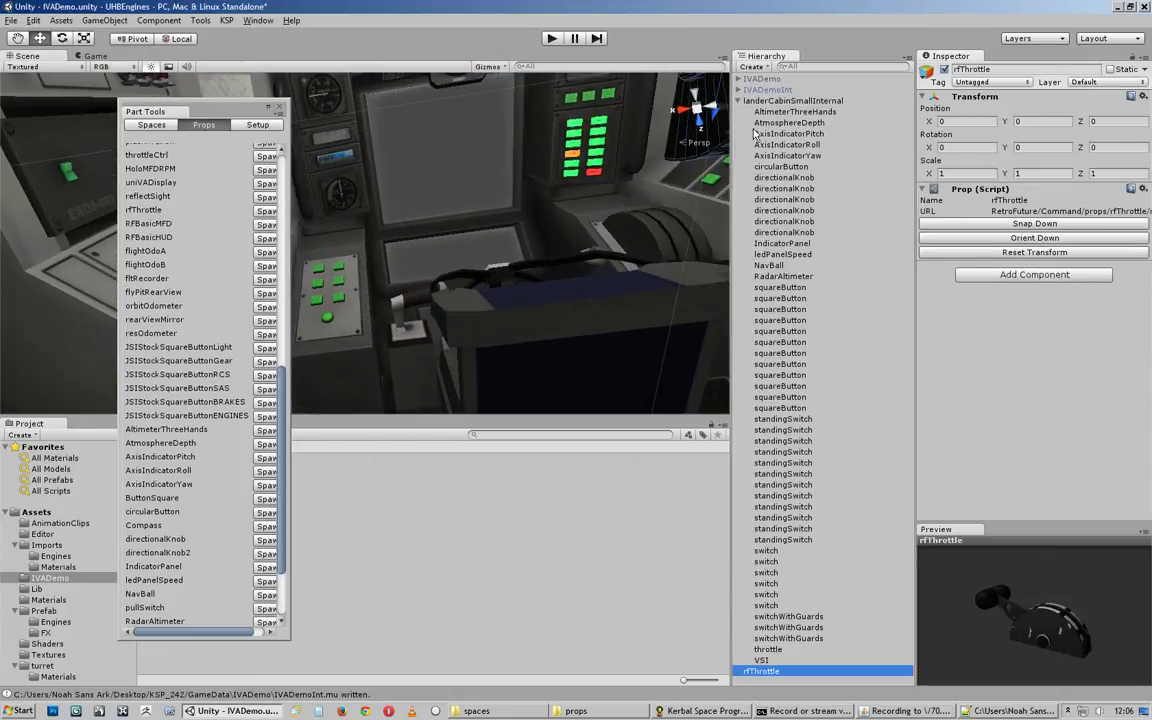
pyautogui.moveTo(771, 677); pyautogui.dragTo(799, 653)
pyautogui.click(750, 650)
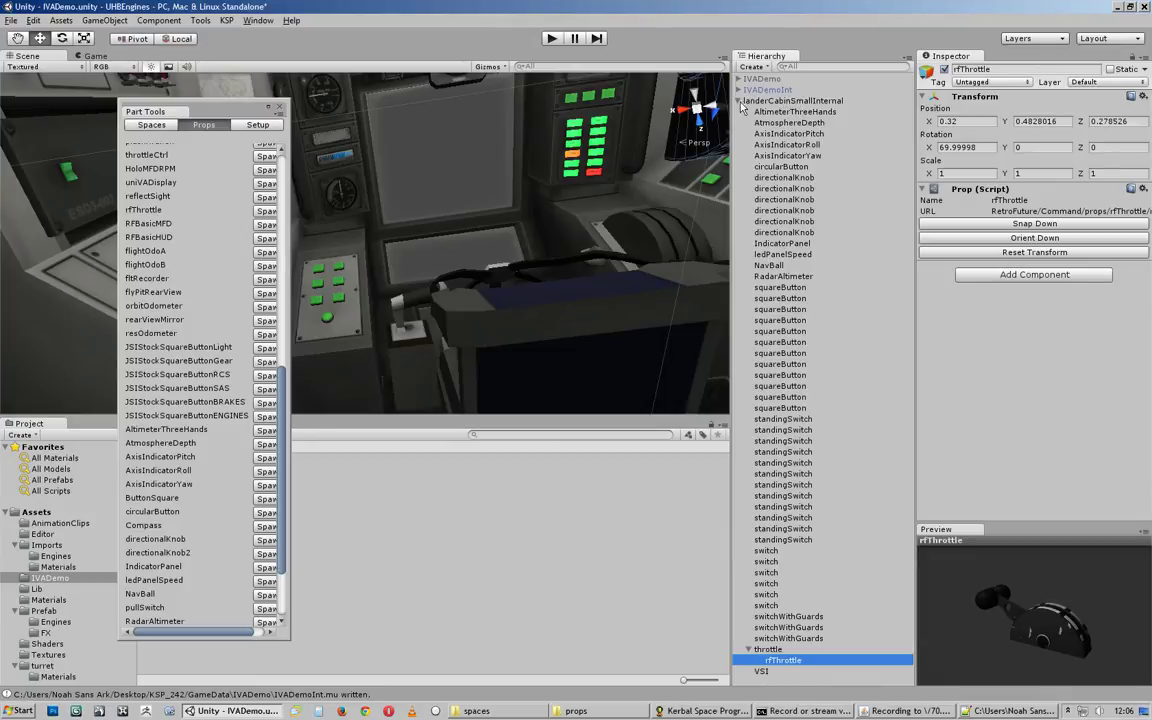
# Step: Reset rfThrottle's transform to its parent throttle and move it about 0.09 along the Y axis
pyautogui.moveTo(597, 216); pyautogui.dragTo(509, 265, button='middle')
pyautogui.keyDown('alt'); pyautogui.moveTo(509, 265); pyautogui.dragTo(671, 256, button='right'); pyautogui.keyUp('alt')
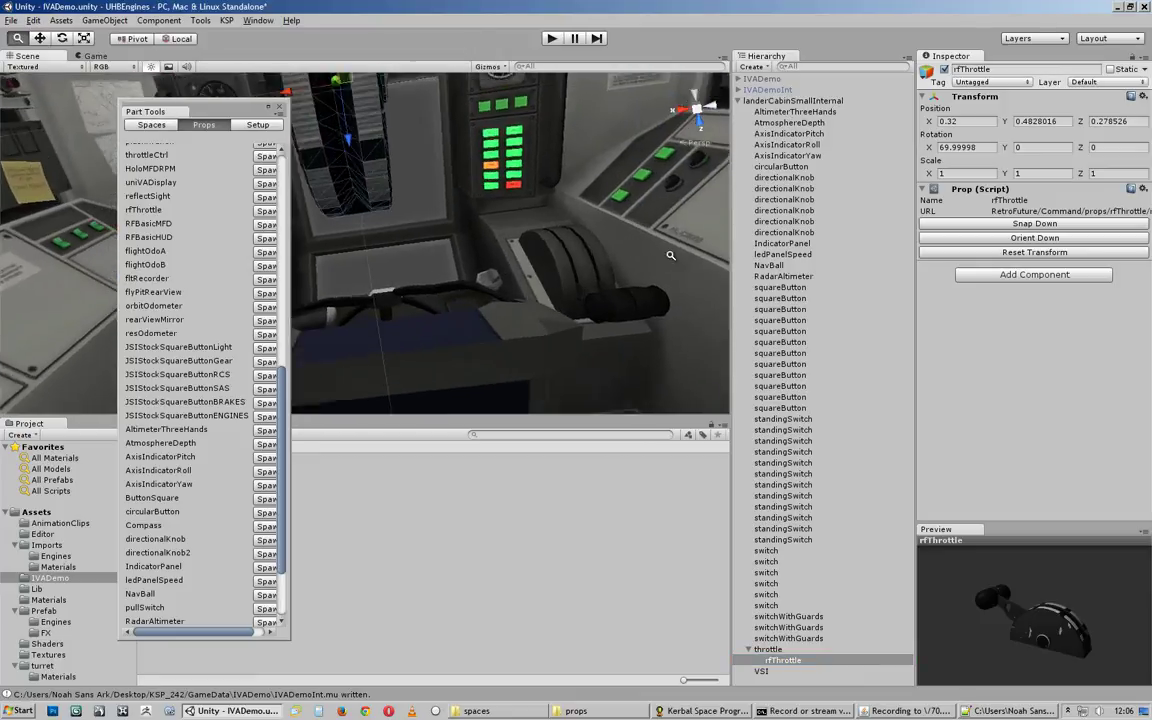
pyautogui.keyDown('alt'); pyautogui.moveTo(671, 255); pyautogui.dragTo(789, 112); pyautogui.keyUp('alt')
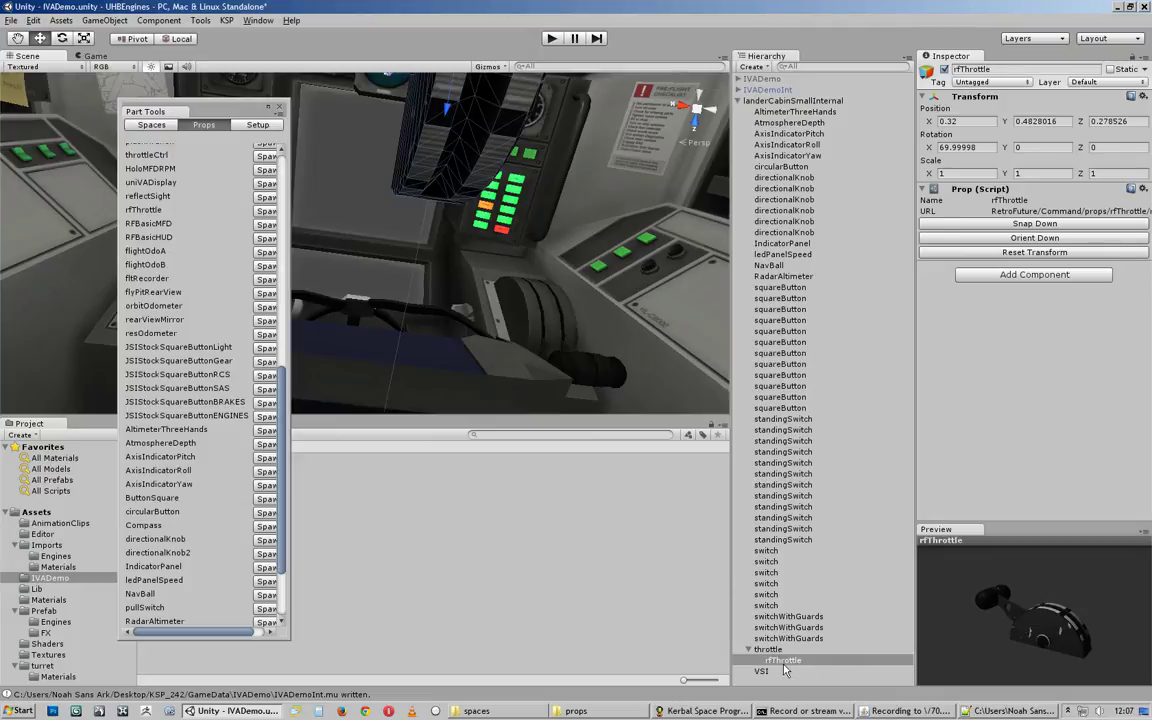
pyautogui.click(1142, 98)
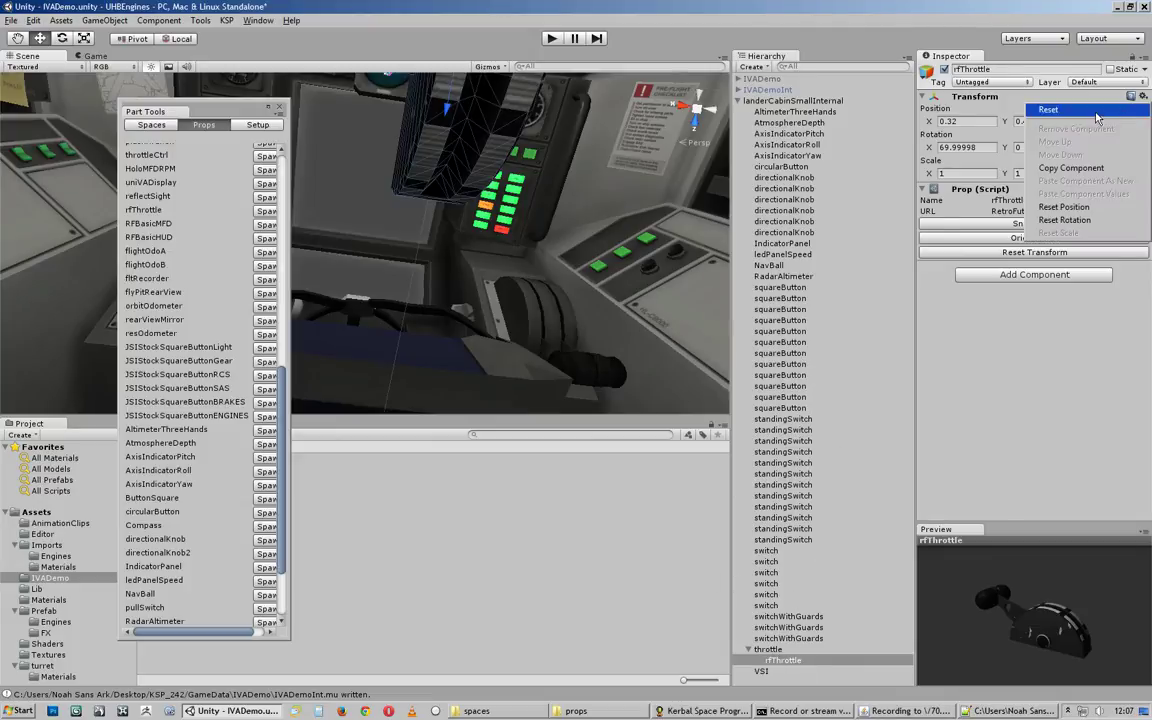
pyautogui.click(1092, 111)
pyautogui.keyDown('alt'); pyautogui.moveTo(536, 277); pyautogui.dragTo(356, 189); pyautogui.keyUp('alt')
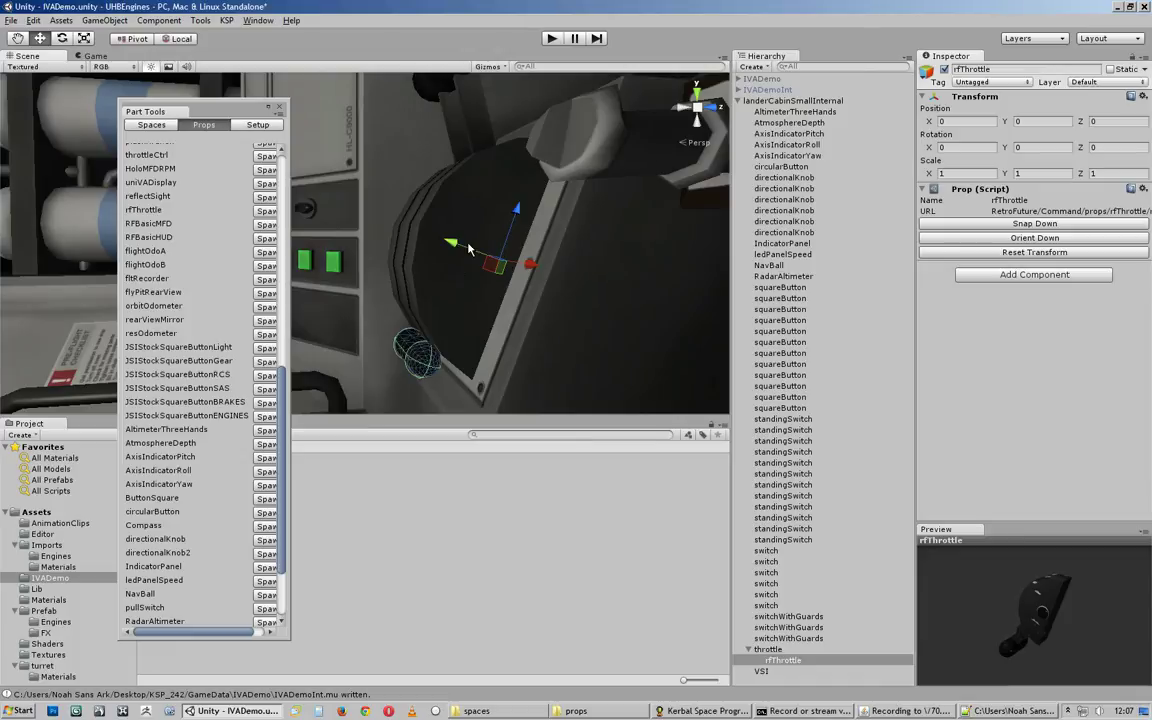
pyautogui.moveTo(468, 248); pyautogui.dragTo(435, 204)
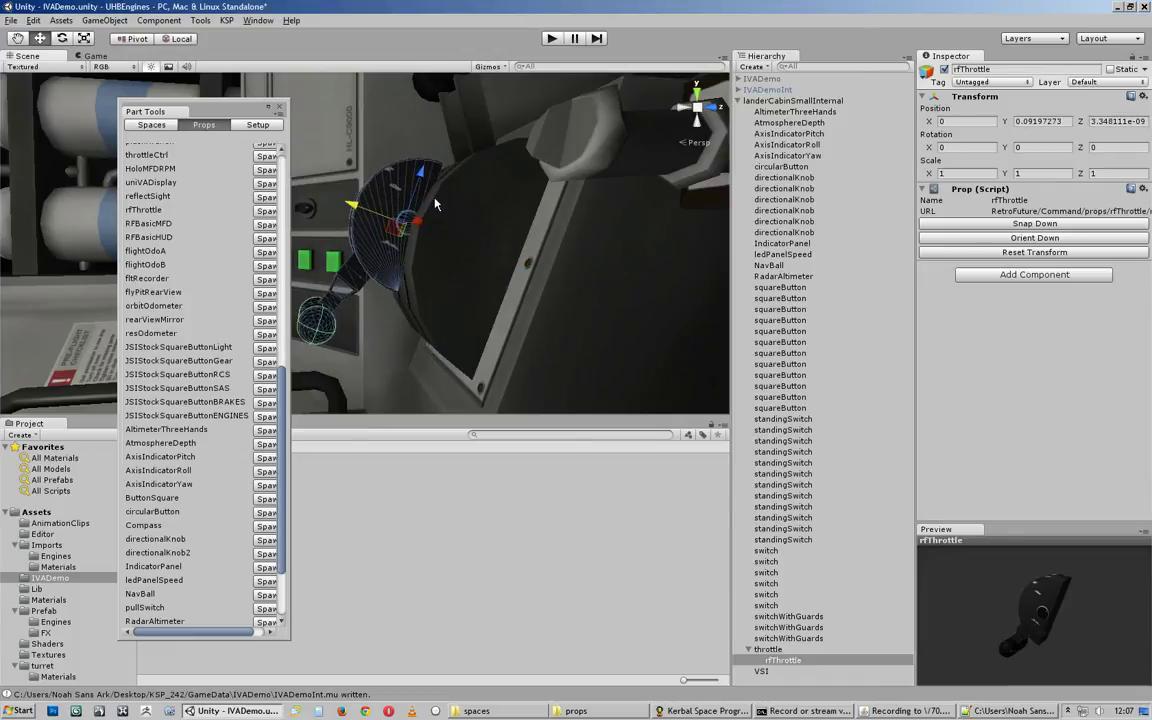
# Step: Set rfThrottle's scale to 1.5 on X and 5 on Y
pyautogui.moveTo(952, 173); pyautogui.dragTo(902, 148)
pyautogui.write('5')
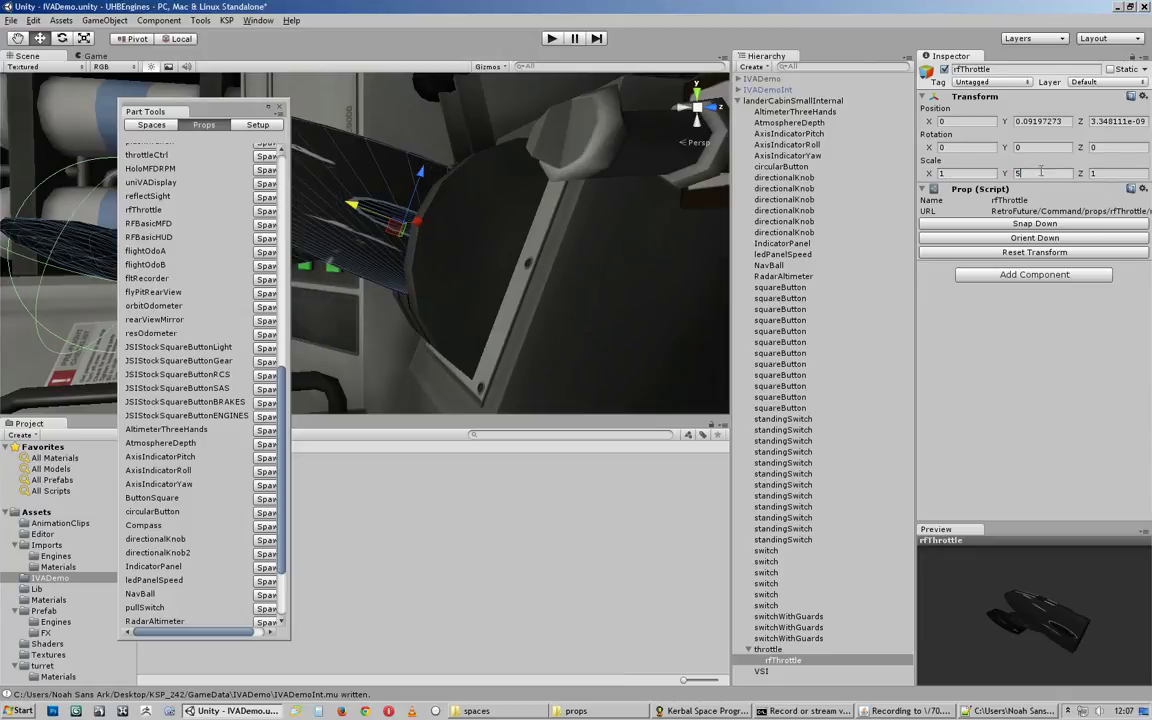
pyautogui.click(964, 173)
pyautogui.write('1.5')
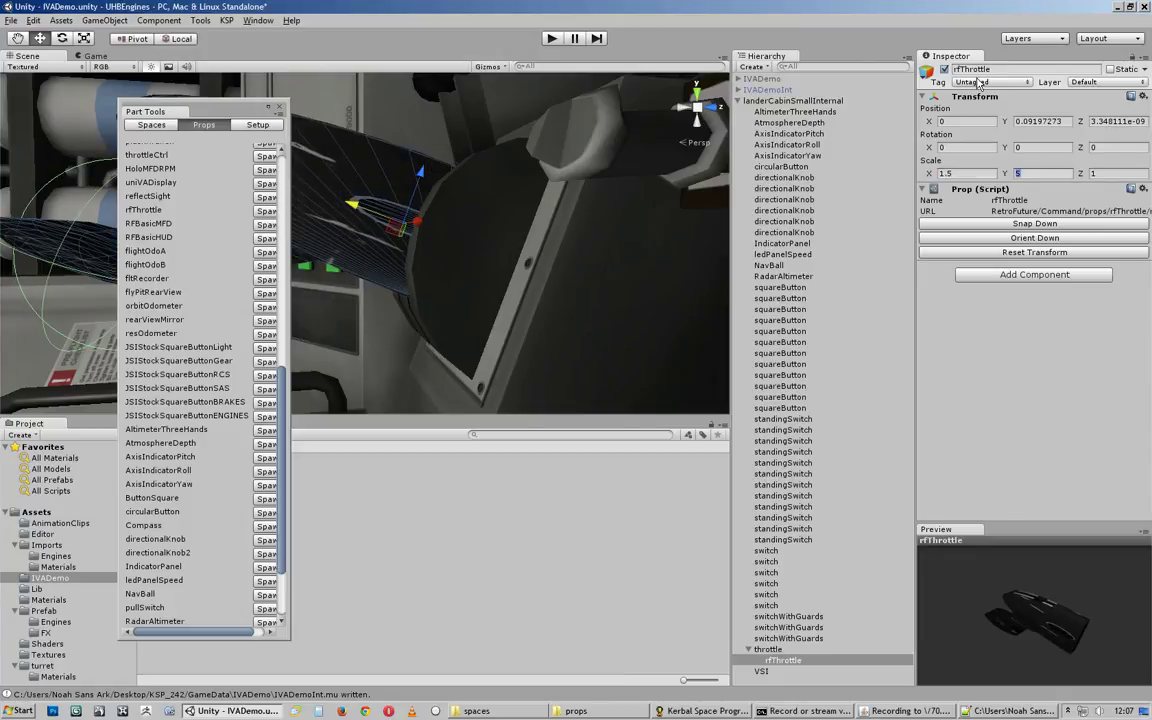
# Step: Set rfThrottle's scale to 1.45 on Y and 1.5 on Z, and reparent it directly under landerCabinSmallInternal
pyautogui.press('Tab')
pyautogui.write('1.45')
pyautogui.write('1.5')
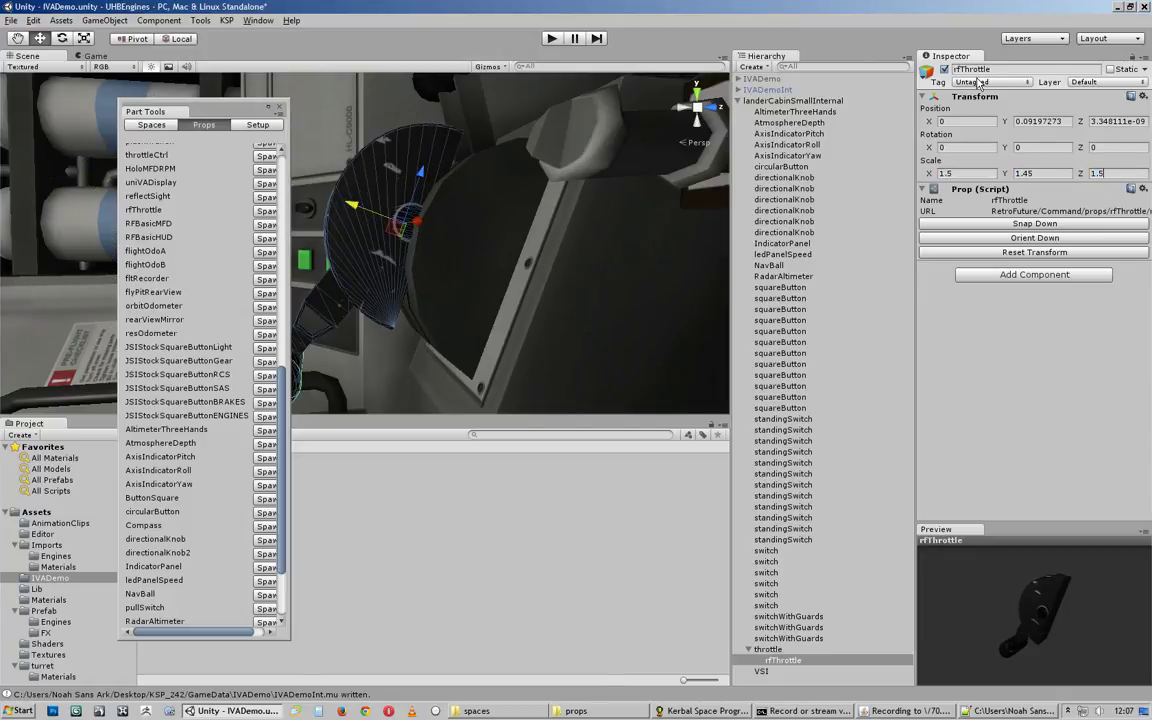
pyautogui.moveTo(791, 663); pyautogui.dragTo(793, 101)
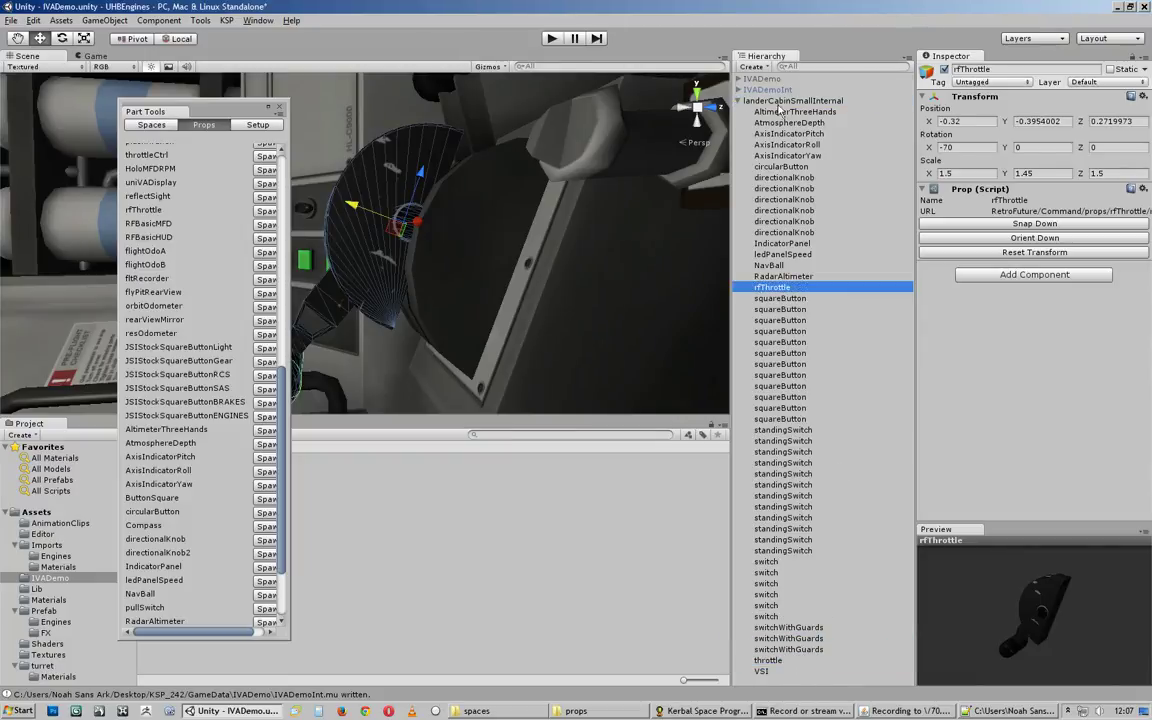
# Step: Move rfThrottle into the original throttle's place at about Y -0.42 and Z 0.34, and delete the original throttle prop
pyautogui.moveTo(375, 325); pyautogui.dragTo(475, 343, button='middle')
pyautogui.moveTo(454, 222); pyautogui.dragTo(523, 250)
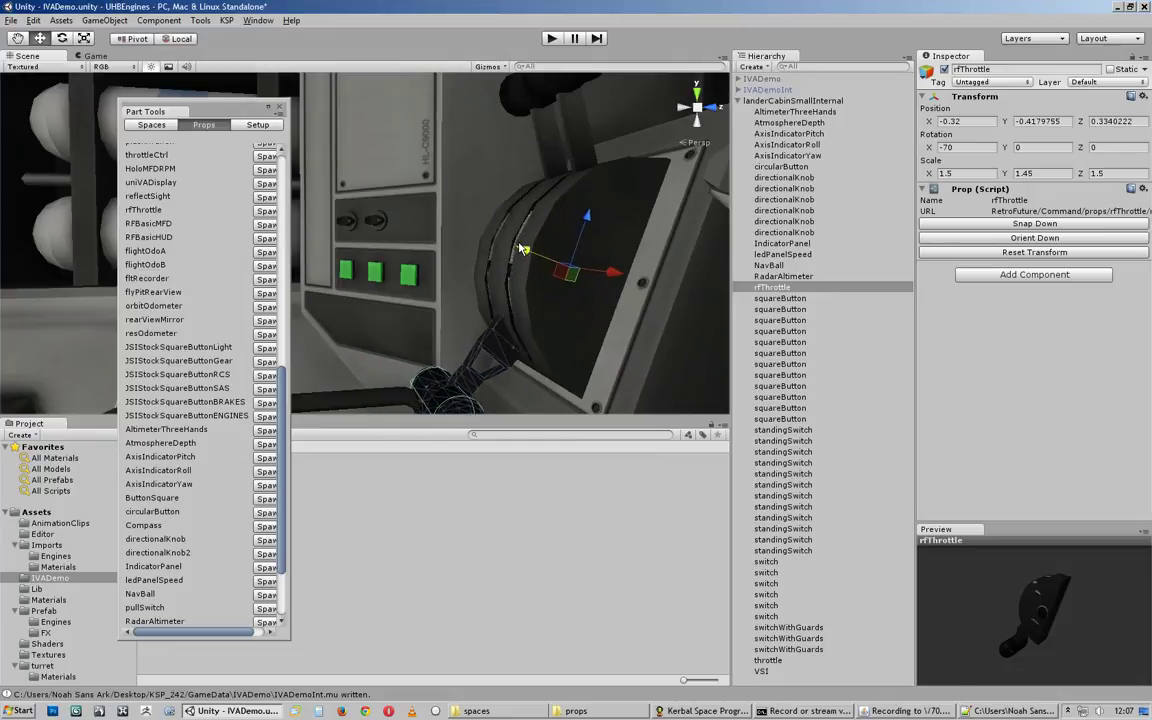
pyautogui.click(790, 660)
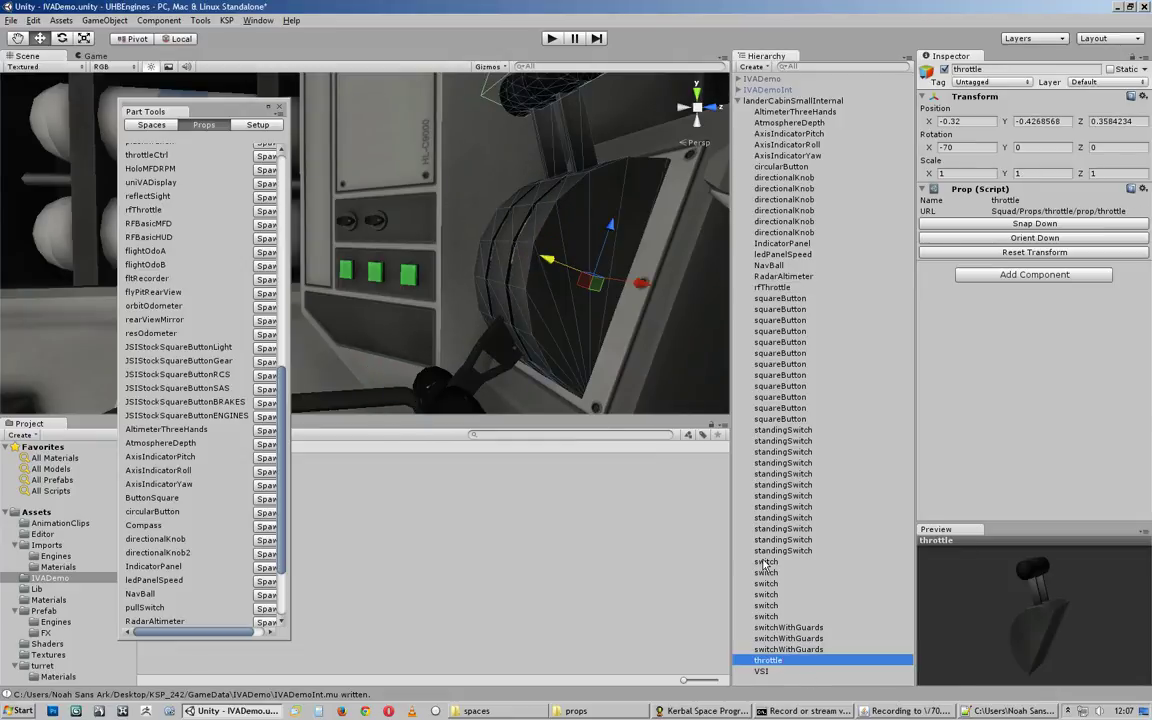
pyautogui.press('Delete')
# Step: Rotate rfThrottle freely out of alignment and move it off the console to about Y -0.39 and Z 0.28
pyautogui.keyDown('alt'); pyautogui.moveTo(625, 405); pyautogui.dragTo(386, 330); pyautogui.keyUp('alt')
pyautogui.click(432, 345)
pyautogui.press('e')
pyautogui.moveTo(547, 200); pyautogui.dragTo(502, 259)
pyautogui.keyDown('alt'); pyautogui.moveTo(563, 262); pyautogui.dragTo(542, 255, button='right'); pyautogui.keyUp('alt')
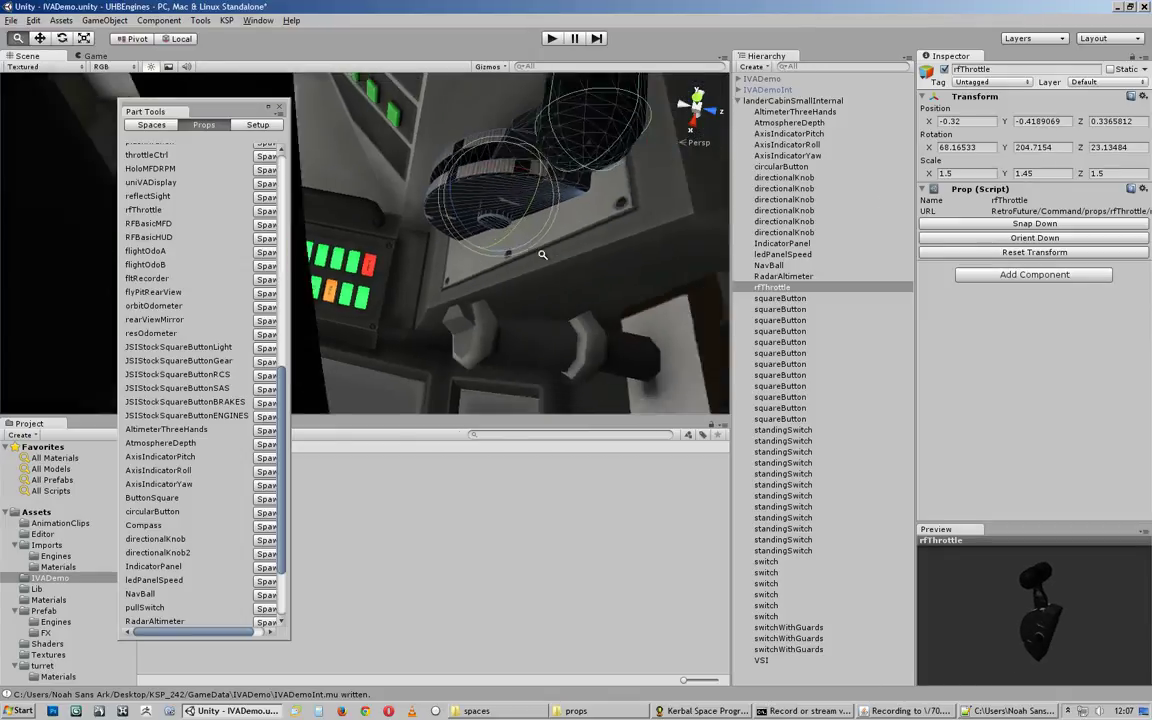
pyautogui.moveTo(542, 255)
pyautogui.keyDown('alt'); pyautogui.mouseDown()
pyautogui.moveTo(518, 189)
pyautogui.moveTo(541, 265)
pyautogui.moveTo(546, 239)
pyautogui.moveTo(541, 260)
pyautogui.mouseUp(); pyautogui.keyUp('alt')
pyautogui.press('w')
pyautogui.press('e')
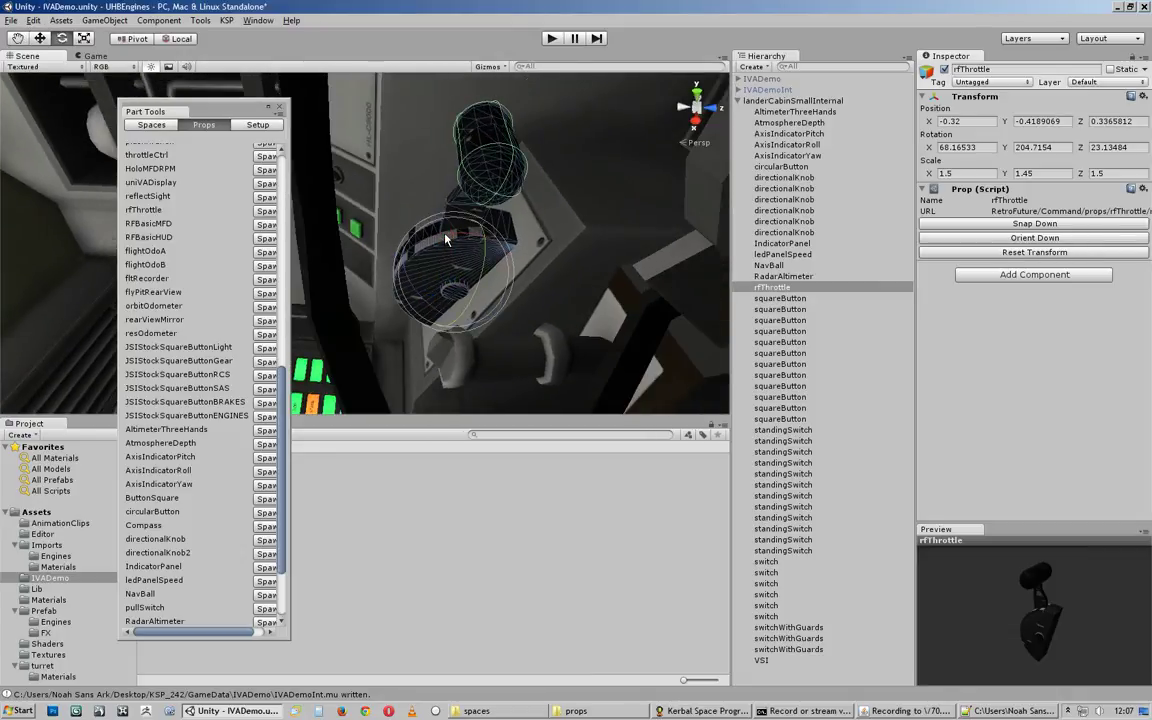
pyautogui.moveTo(446, 239); pyautogui.dragTo(407, 271)
pyautogui.press('w')
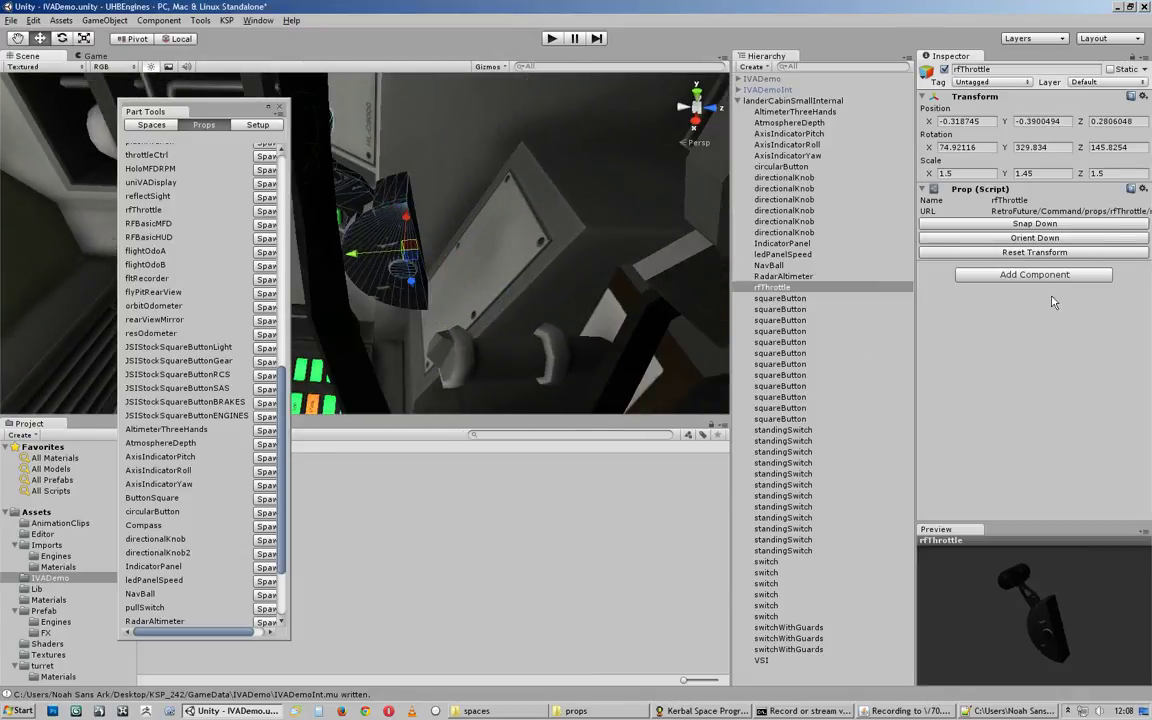
# Step: Seat rfThrottle on the console surface with Orient Down and Snap Down, and turn it about 180° around its local Y axis
pyautogui.click(940, 238)
pyautogui.click(1040, 224)
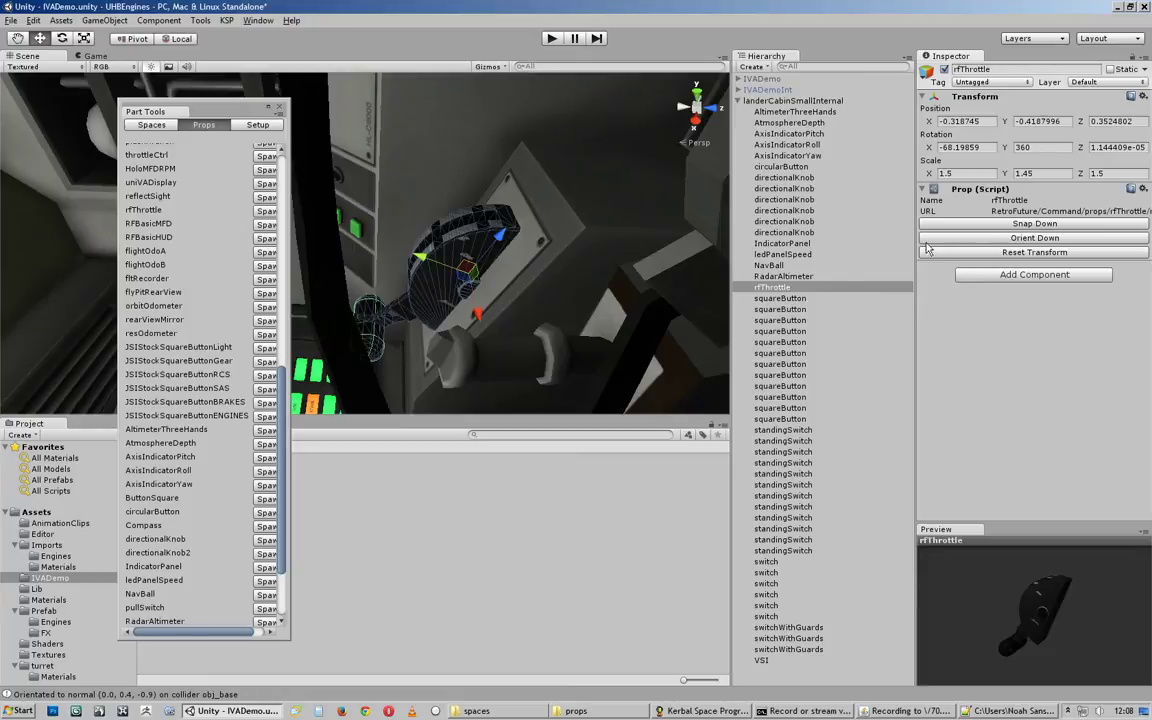
pyautogui.press('e')
pyautogui.keyDown('alt'); pyautogui.moveTo(507, 262); pyautogui.dragTo(620, 248); pyautogui.keyUp('alt')
pyautogui.keyDown('alt'); pyautogui.moveTo(561, 278); pyautogui.dragTo(436, 380); pyautogui.keyUp('alt')
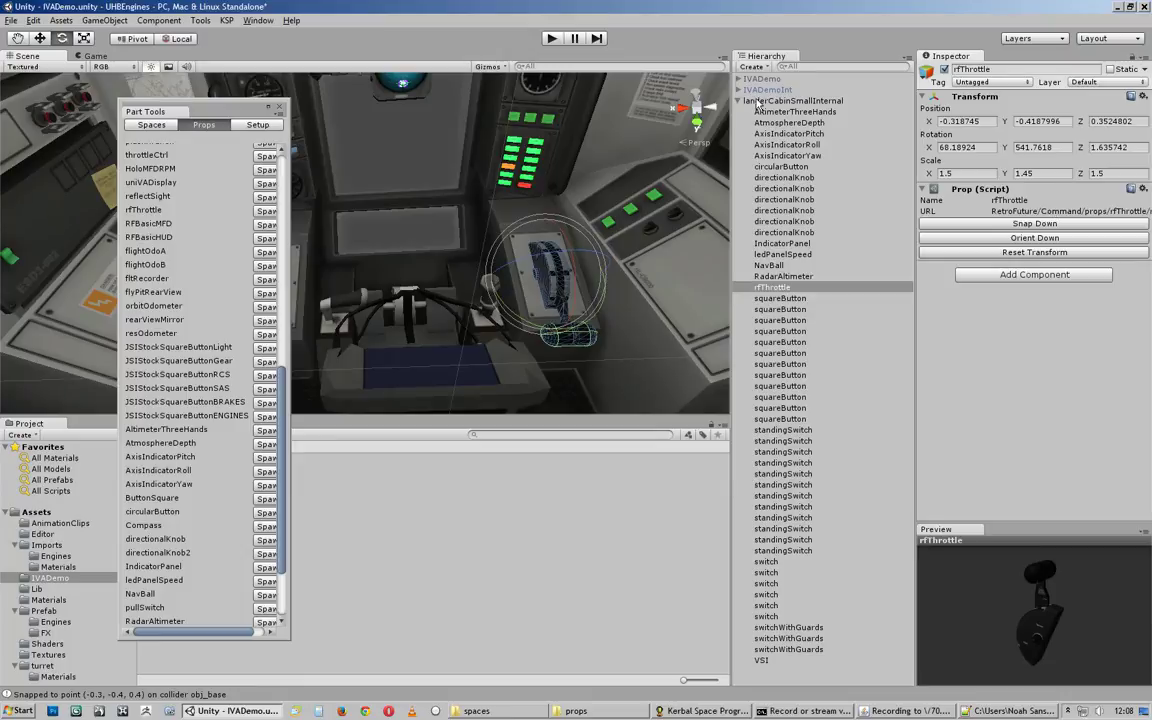
# Step: Select landerCabinSmallInternal and examine the whole cabin with its placed props from several angles
pyautogui.click(792, 101)
pyautogui.keyDown('alt'); pyautogui.moveTo(563, 302); pyautogui.dragTo(391, 241); pyautogui.keyUp('alt')
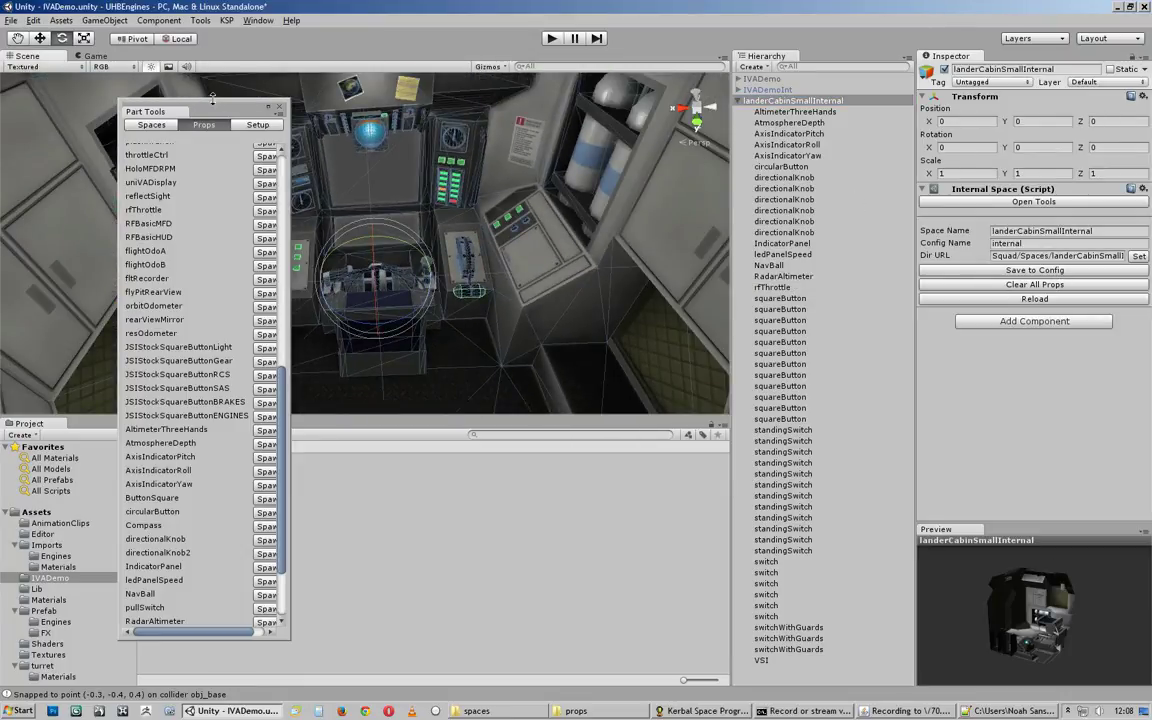
pyautogui.moveTo(212, 107); pyautogui.dragTo(111, 305)
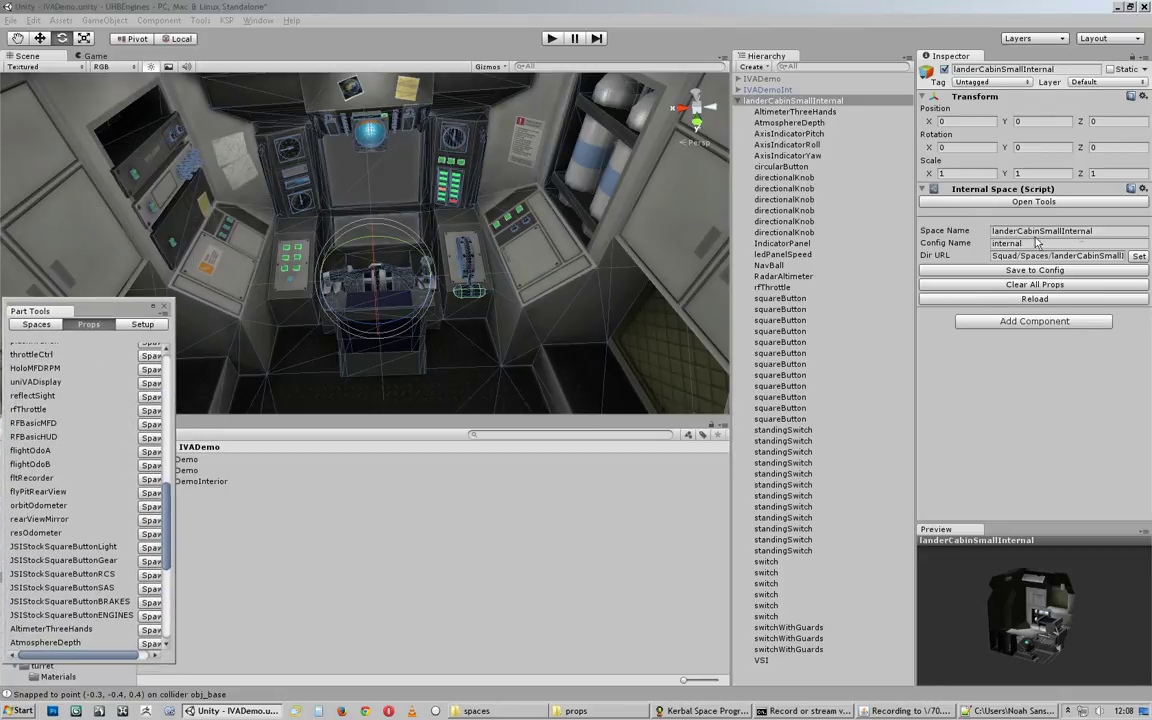
pyautogui.keyDown('alt'); pyautogui.moveTo(464, 253); pyautogui.dragTo(275, 198, button='right'); pyautogui.keyUp('alt')
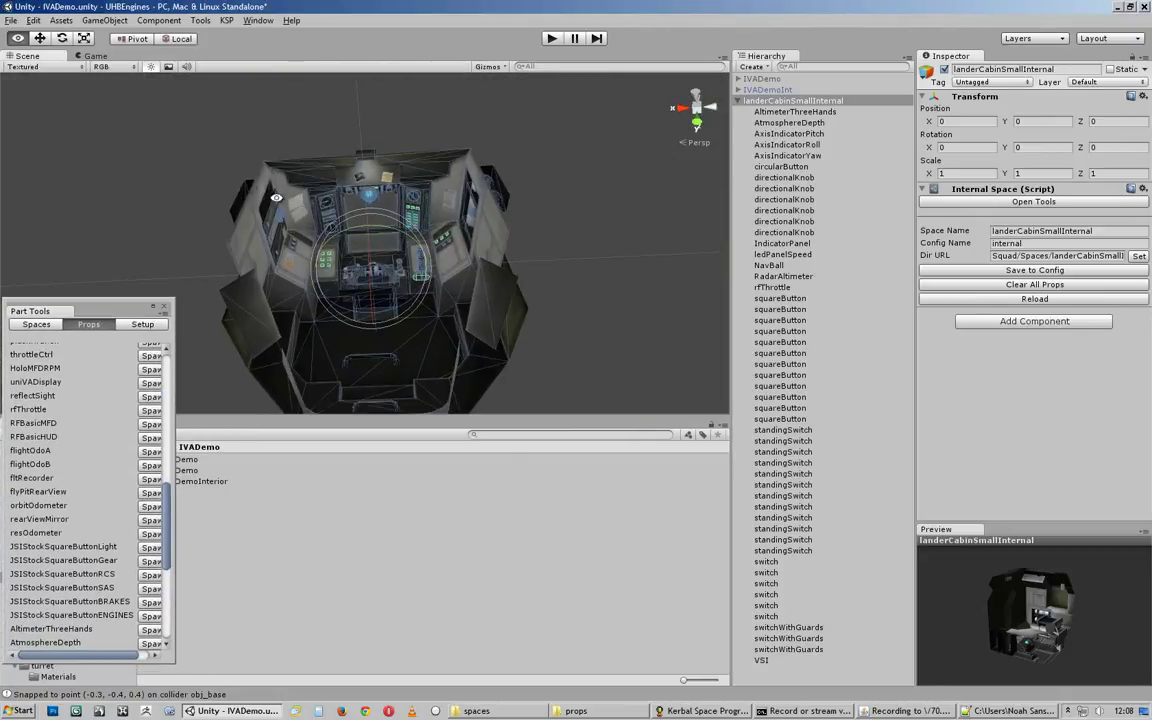
pyautogui.keyDown('alt'); pyautogui.moveTo(355, 234); pyautogui.dragTo(420, 276, button='right'); pyautogui.keyUp('alt')
pyautogui.keyDown('alt'); pyautogui.moveTo(420, 276); pyautogui.dragTo(368, 190); pyautogui.keyUp('alt')
pyautogui.keyDown('alt'); pyautogui.moveTo(368, 190); pyautogui.dragTo(699, 226, button='right'); pyautogui.keyUp('alt')
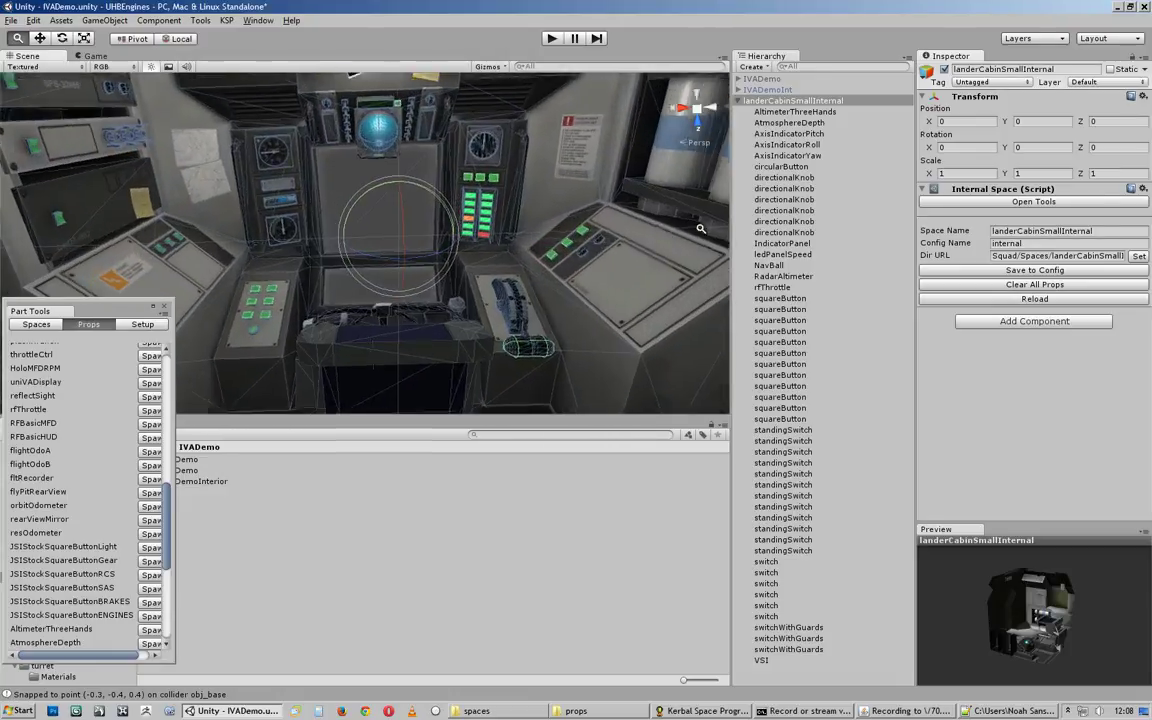
pyautogui.keyDown('alt'); pyautogui.moveTo(515, 226); pyautogui.dragTo(400, 300); pyautogui.keyUp('alt')
pyautogui.moveTo(114, 310); pyautogui.dragTo(218, 278)
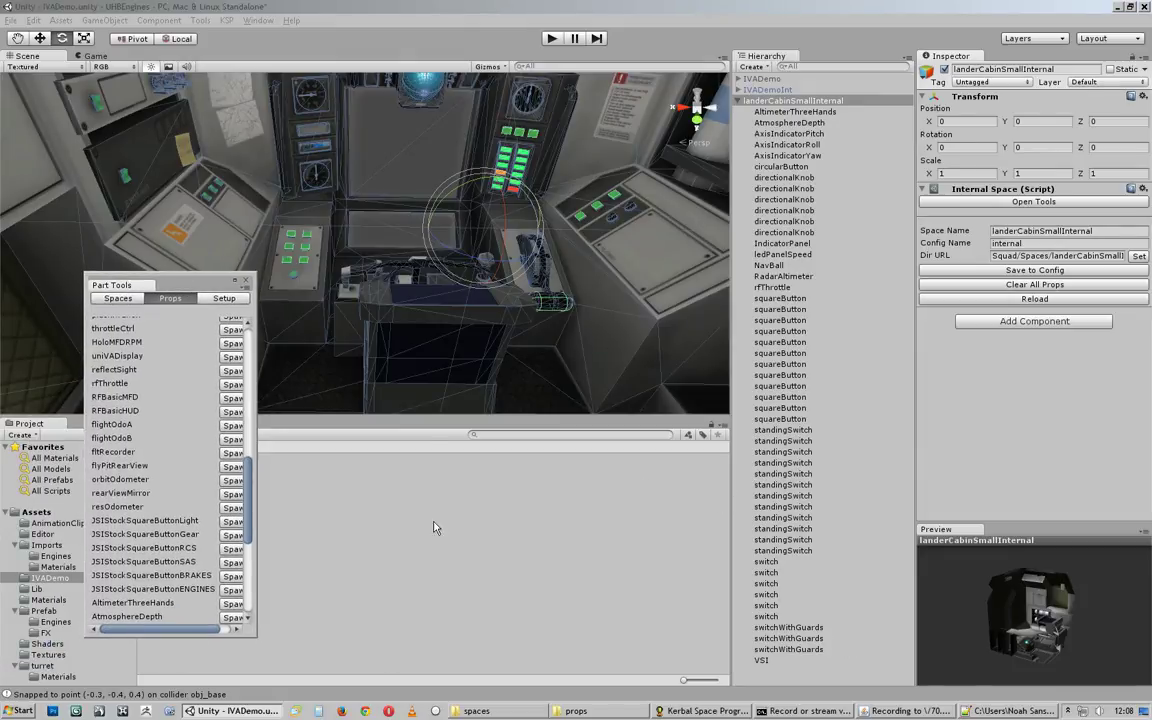
pyautogui.keyDown('alt'); pyautogui.moveTo(506, 375); pyautogui.dragTo(337, 335); pyautogui.keyUp('alt')
pyautogui.keyDown('alt'); pyautogui.moveTo(588, 247); pyautogui.dragTo(690, 255); pyautogui.keyUp('alt')
# Step: Reload landerCabinSmallInternal from its config, discarding the prop edits, and check the throttle area
pyautogui.click(1052, 299)
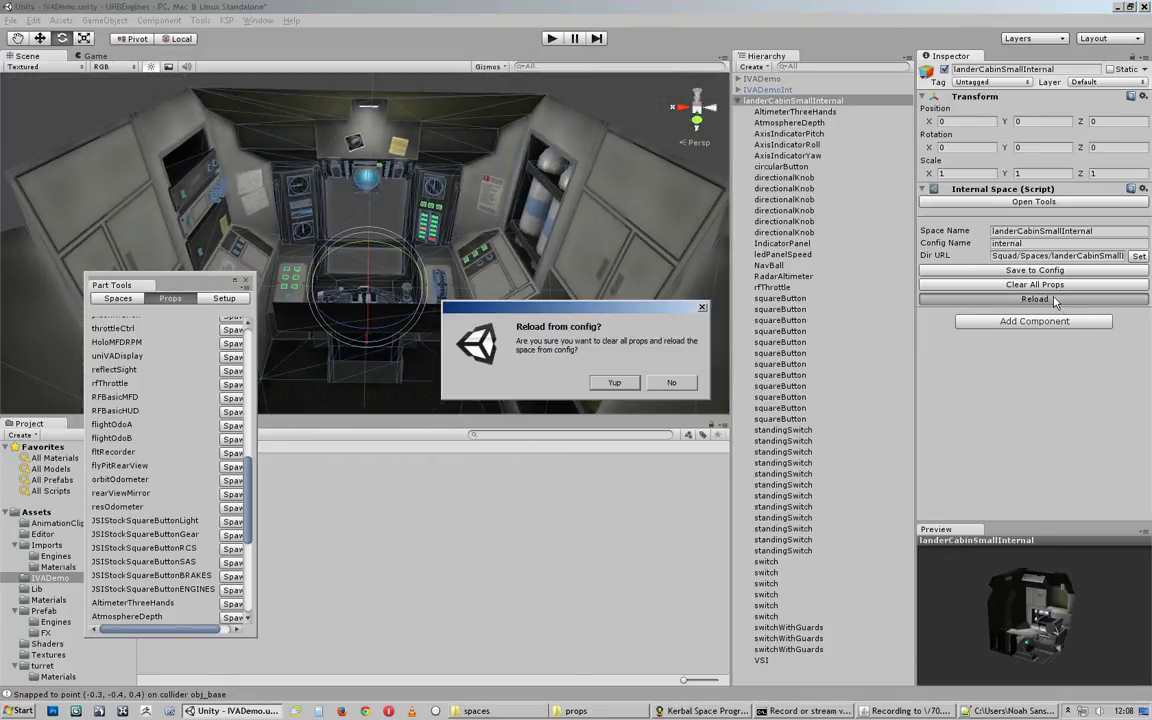
pyautogui.click(614, 383)
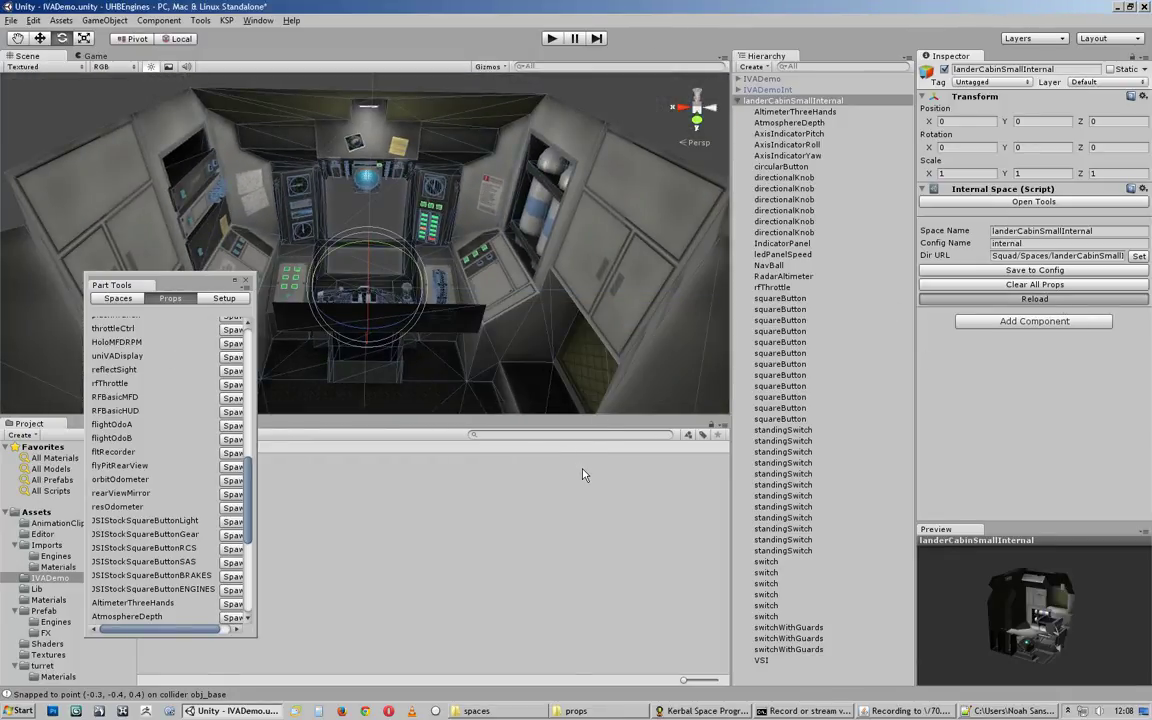
pyautogui.click(1049, 284)
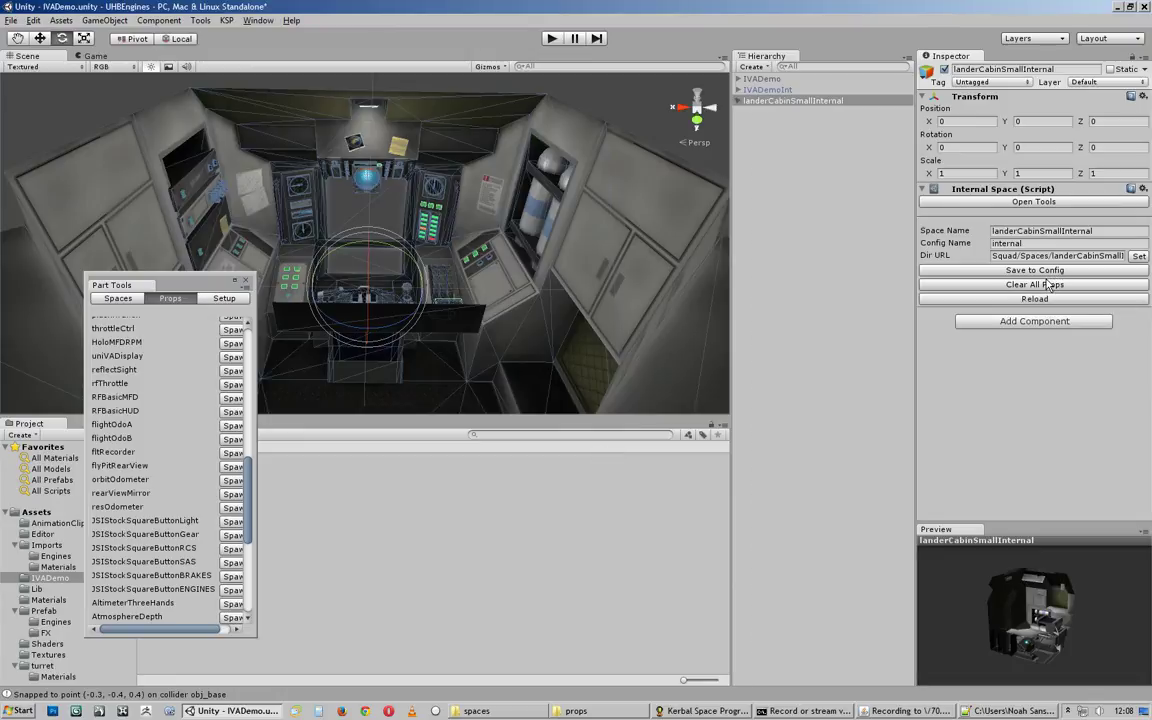
pyautogui.scroll(4, 478, 318)
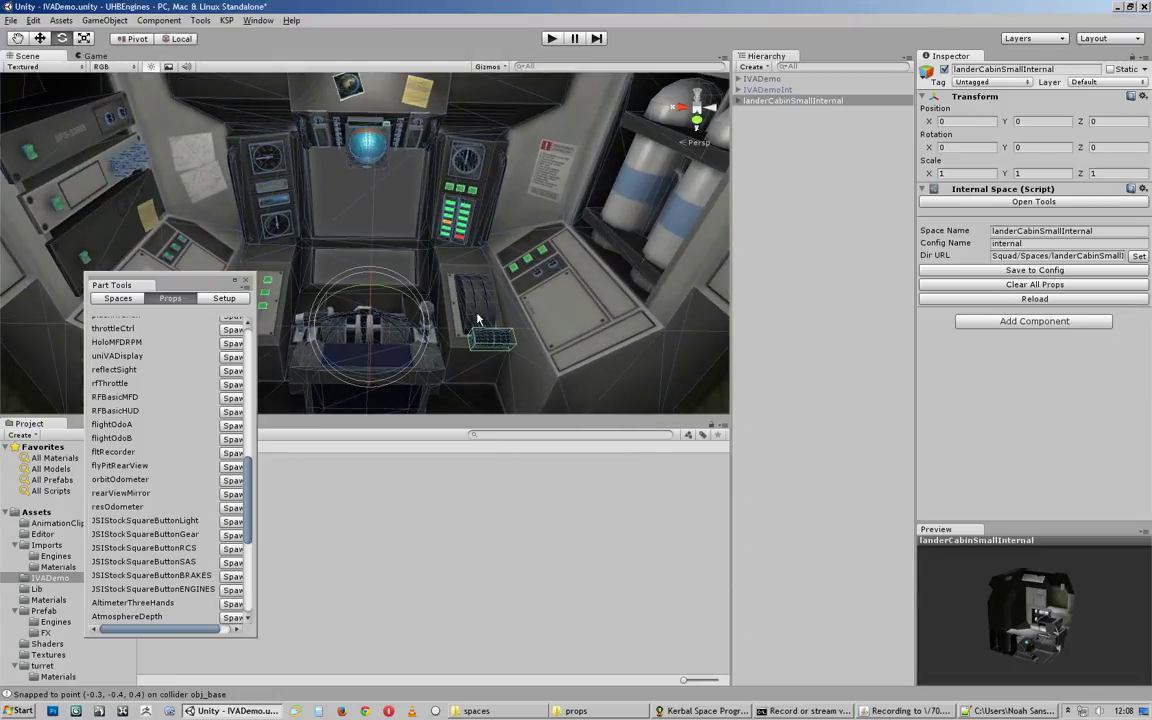
pyautogui.moveTo(488, 315); pyautogui.dragTo(447, 284, button='middle')
pyautogui.scroll(2, 407, 310)
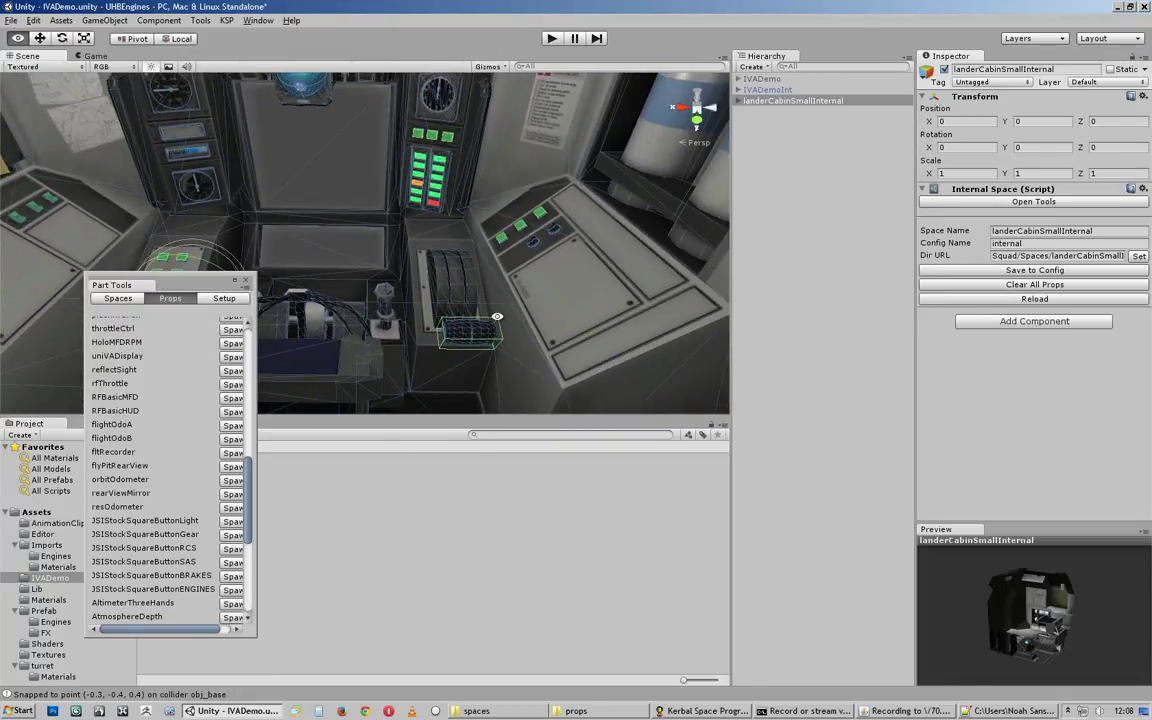
# Step: Clear all props from landerCabinSmallInternal
pyautogui.keyDown('alt'); pyautogui.moveTo(496, 318); pyautogui.dragTo(205, 190, button='right'); pyautogui.keyUp('alt')
pyautogui.click(1026, 287)
pyautogui.click(1027, 289)
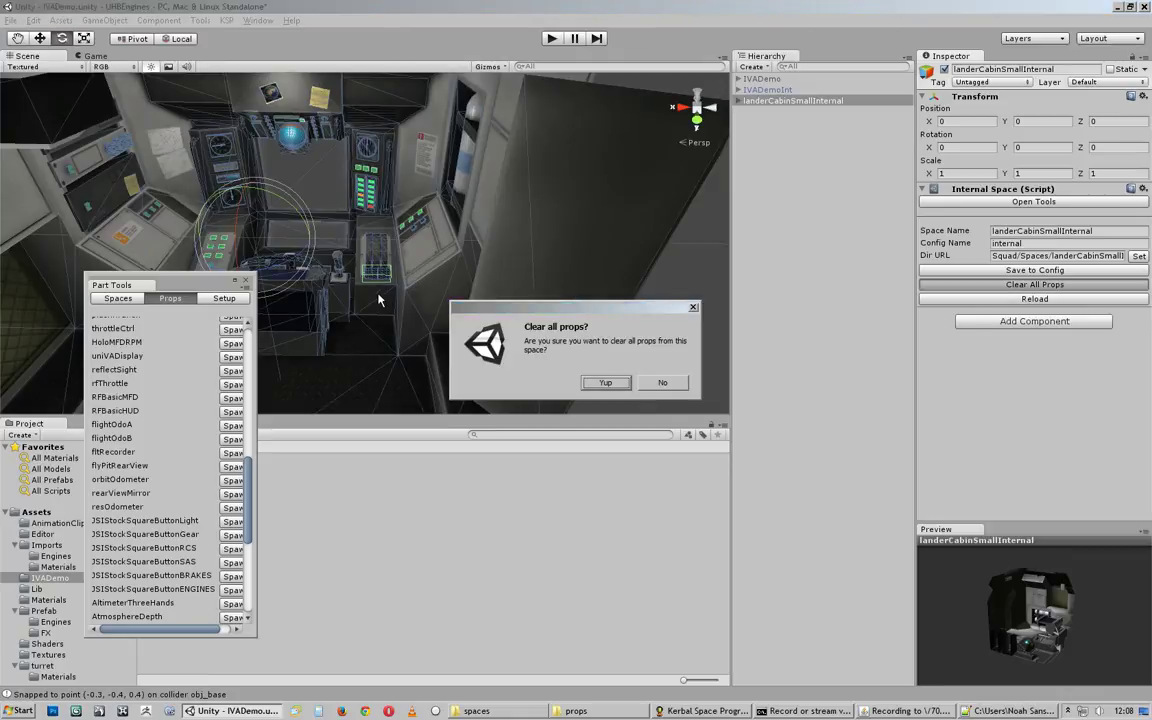
pyautogui.click(562, 347)
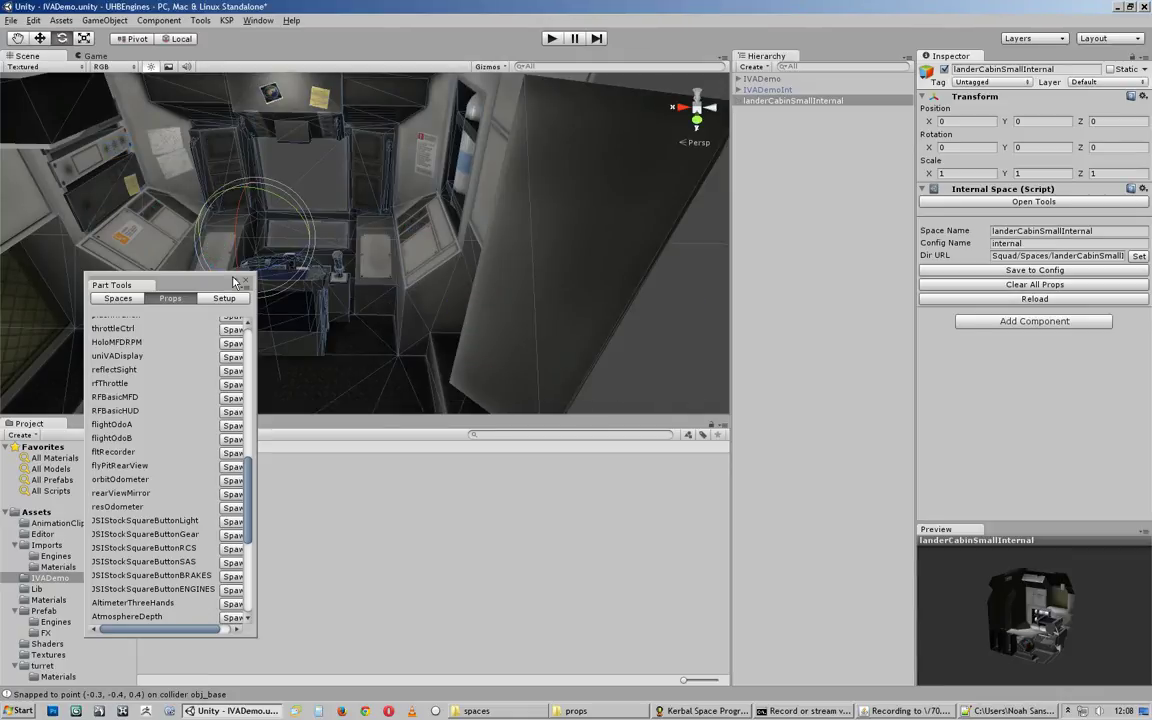
# Step: Restore the cleared props by reloading the internal space from its config
pyautogui.keyDown('alt'); pyautogui.moveTo(330, 250); pyautogui.dragTo(509, 272); pyautogui.keyUp('alt')
pyautogui.moveTo(509, 272); pyautogui.dragTo(519, 307, button='middle')
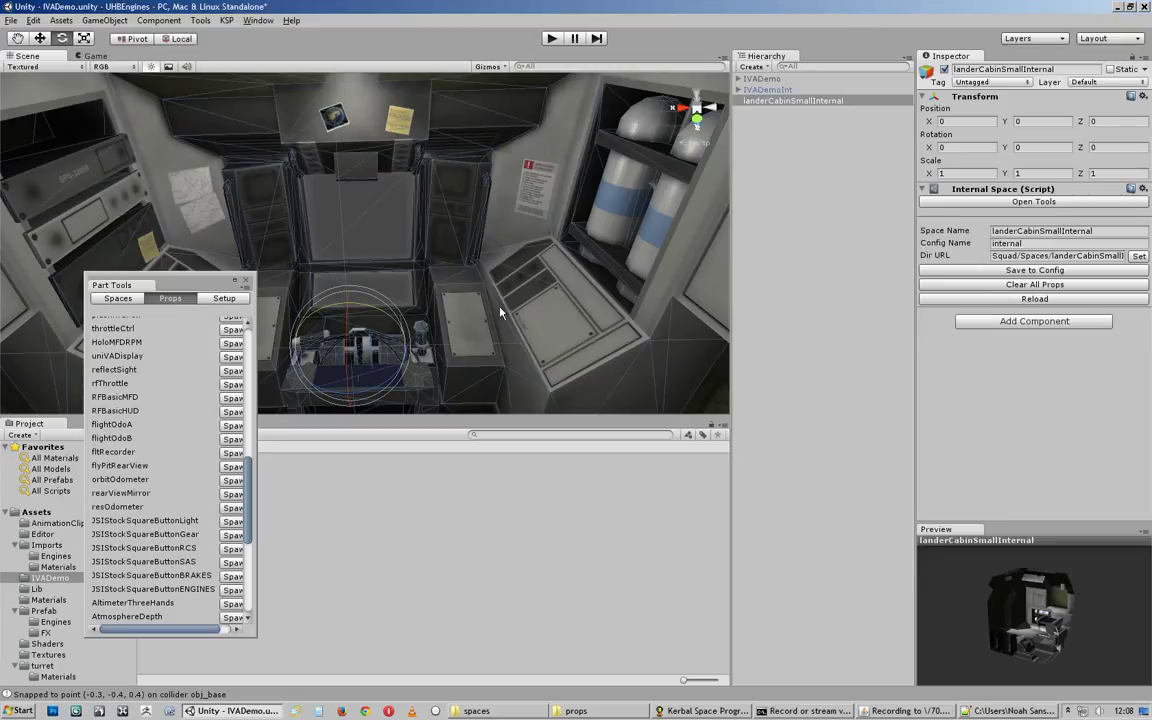
pyautogui.click(1035, 299)
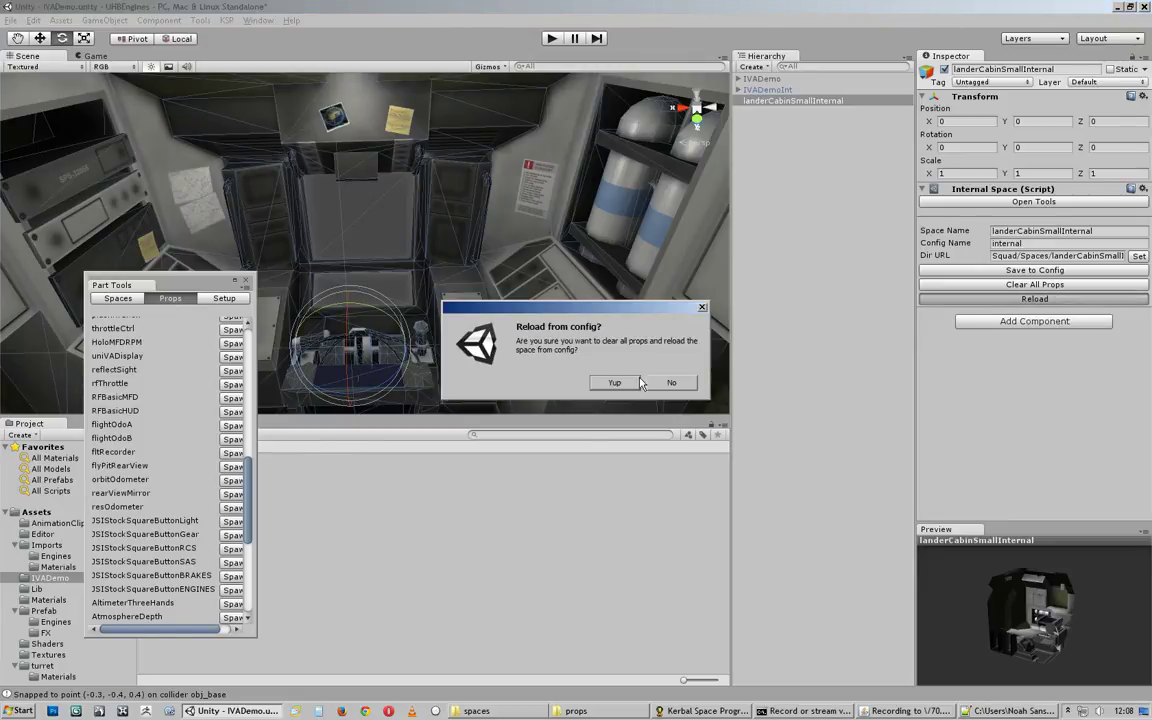
pyautogui.click(614, 383)
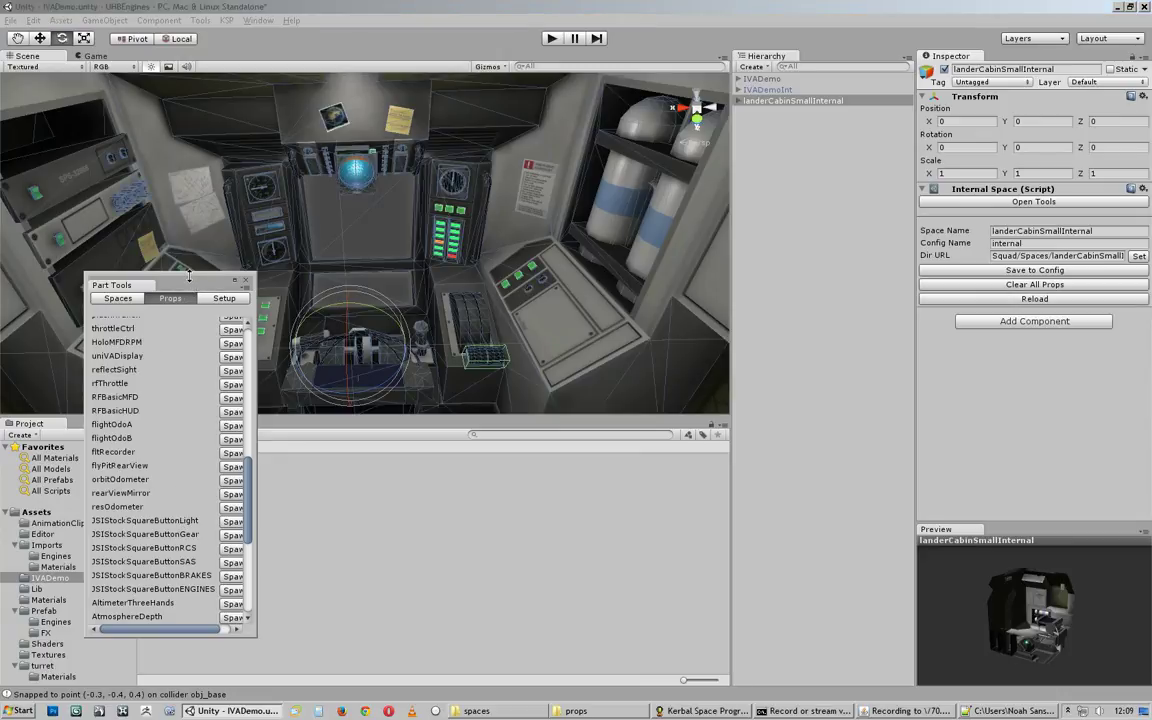
# Step: Enlarge the Part Tools window, review the start of the props list and examine the reloaded cabin's instrument panels and consoles
pyautogui.moveTo(213, 165); pyautogui.dragTo(213, 140)
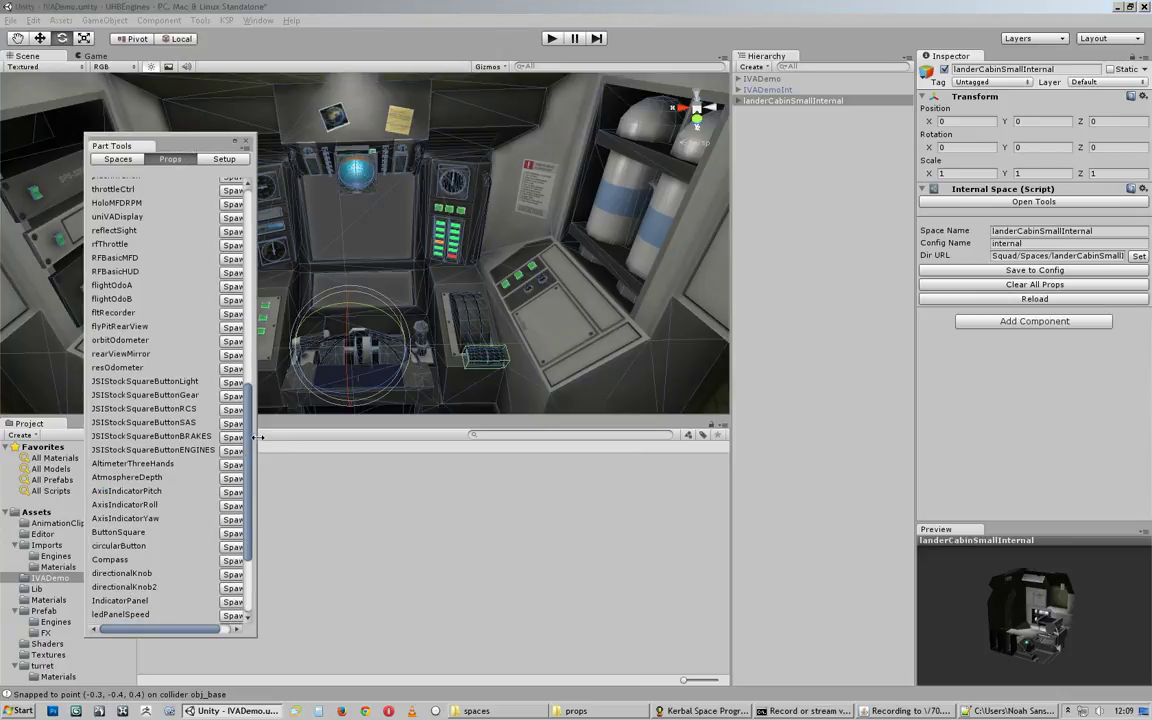
pyautogui.scroll(10, 232, 418)
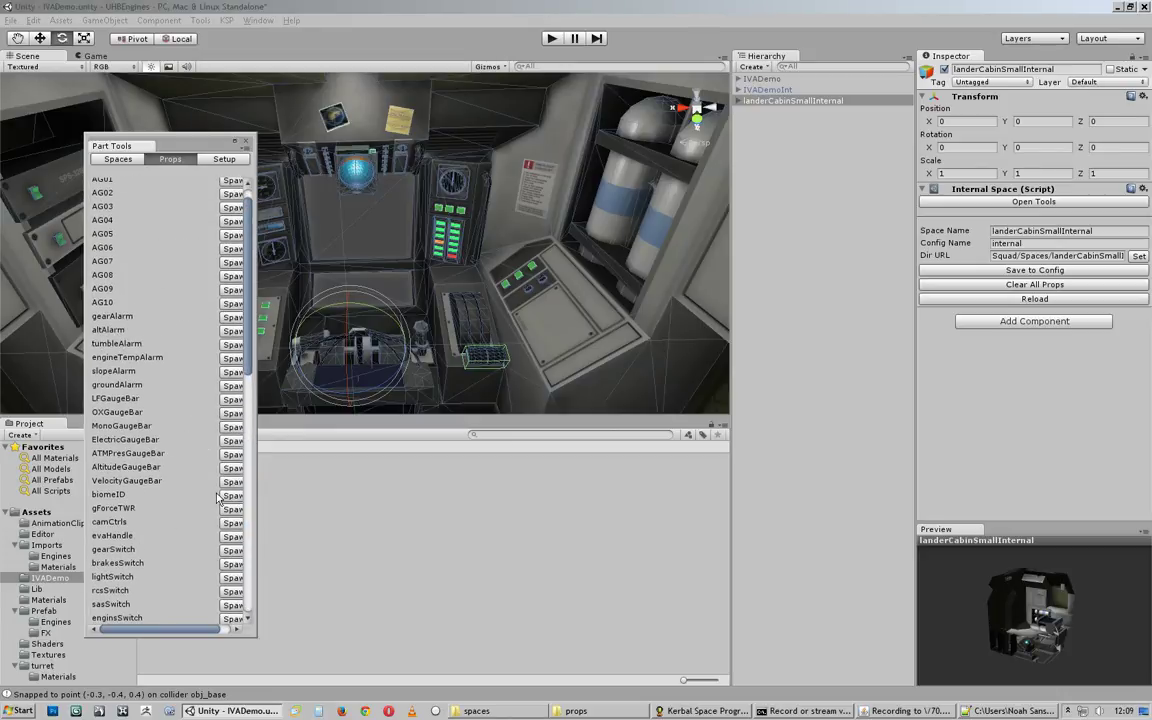
pyautogui.moveTo(325, 389); pyautogui.dragTo(548, 327, button='middle')
pyautogui.moveTo(548, 327); pyautogui.dragTo(535, 290, button='right')
pyautogui.moveTo(535, 290)
pyautogui.mouseDown(button='middle')
pyautogui.moveTo(415, 262)
pyautogui.moveTo(460, 300)
pyautogui.moveTo(530, 283)
pyautogui.mouseUp(button='middle')
pyautogui.moveTo(485, 311); pyautogui.dragTo(410, 315, button='right')
pyautogui.keyDown('alt'); pyautogui.moveTo(415, 302); pyautogui.dragTo(419, 302); pyautogui.keyUp('alt')
pyautogui.keyDown('alt'); pyautogui.moveTo(419, 302); pyautogui.dragTo(473, 258, button='middle'); pyautogui.keyUp('alt')
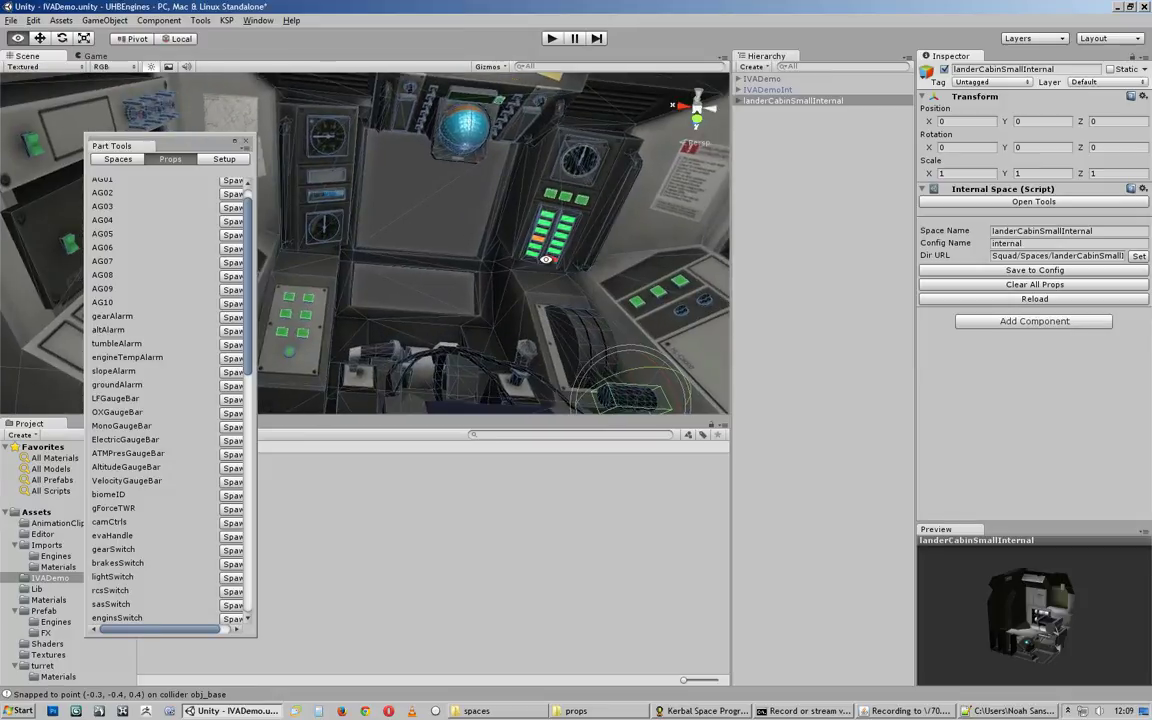
pyautogui.keyDown('alt'); pyautogui.moveTo(473, 258); pyautogui.dragTo(355, 252, button='right'); pyautogui.keyUp('alt')
pyautogui.keyDown('alt'); pyautogui.moveTo(393, 247); pyautogui.dragTo(432, 315); pyautogui.keyUp('alt')
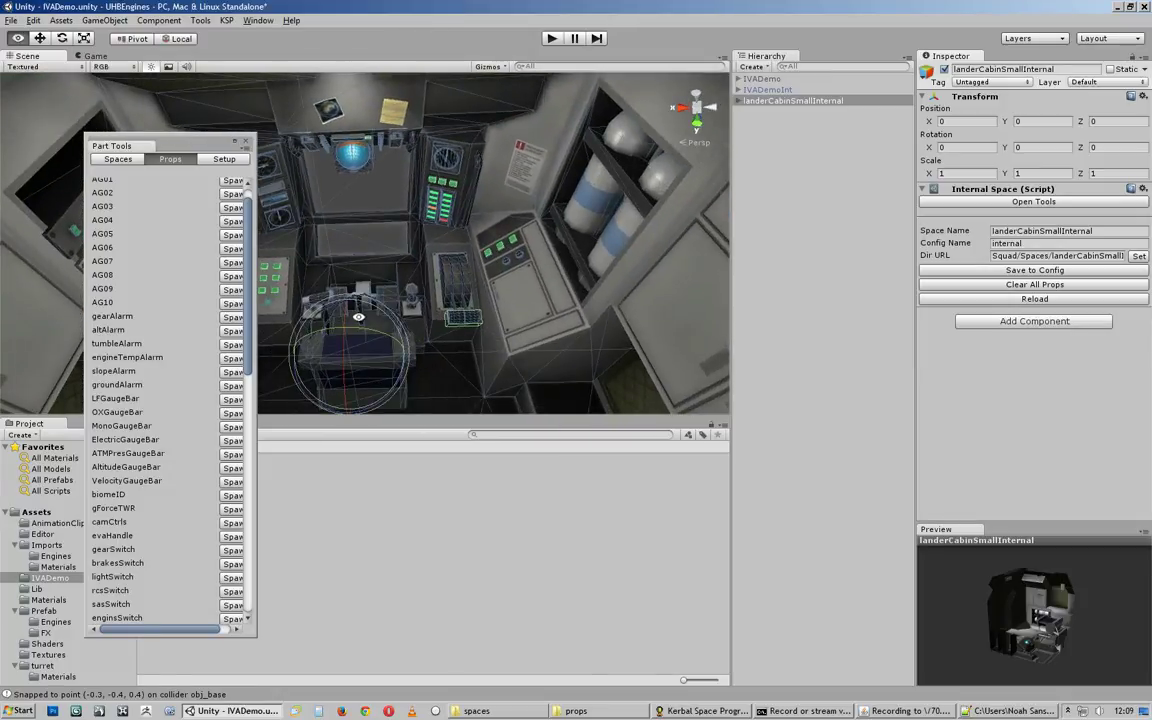
pyautogui.keyDown('alt'); pyautogui.moveTo(357, 314); pyautogui.dragTo(593, 235, button='right'); pyautogui.keyUp('alt')
pyautogui.moveTo(380, 313)
pyautogui.keyDown('alt'); pyautogui.mouseDown(button='middle')
pyautogui.moveTo(442, 301)
pyautogui.moveTo(397, 321)
pyautogui.mouseUp(button='middle'); pyautogui.keyUp('alt')
pyautogui.keyDown('alt'); pyautogui.moveTo(397, 321); pyautogui.dragTo(366, 283, button='right'); pyautogui.keyUp('alt')
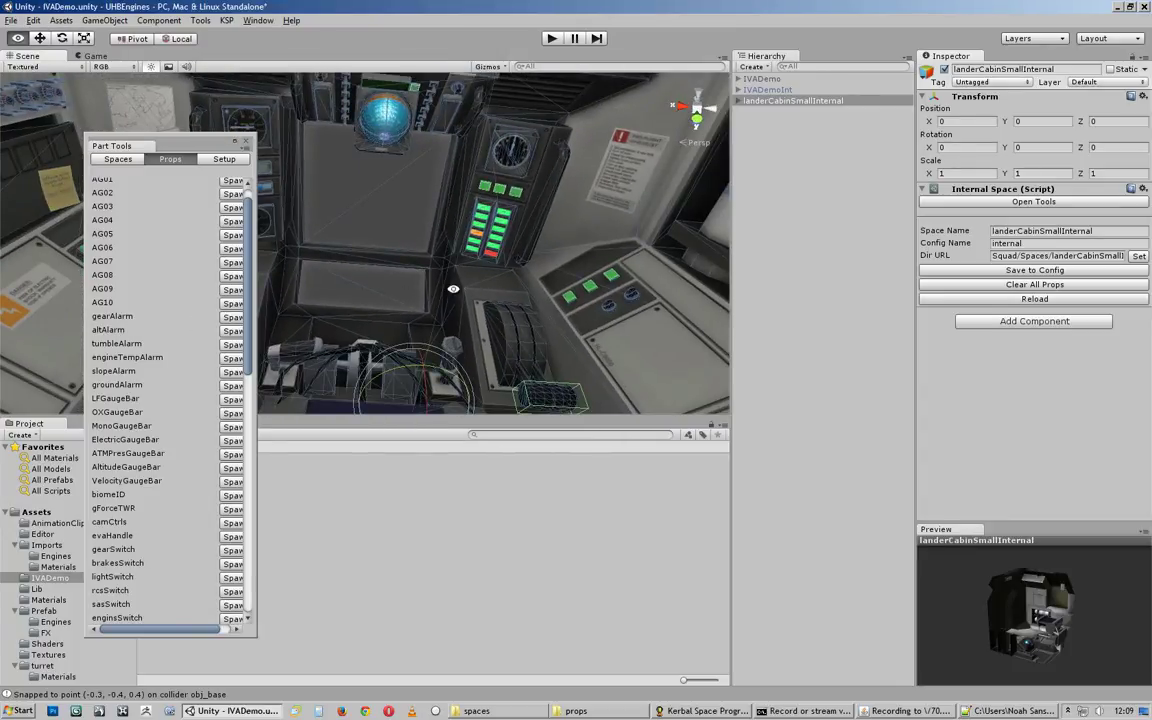
pyautogui.keyDown('alt'); pyautogui.moveTo(453, 288); pyautogui.dragTo(353, 243, button='right'); pyautogui.keyUp('alt')
# Step: Move Part Tools out of the way, deselect the internal space and examine the cockpit without its selection wireframe
pyautogui.moveTo(211, 146); pyautogui.dragTo(181, 259)
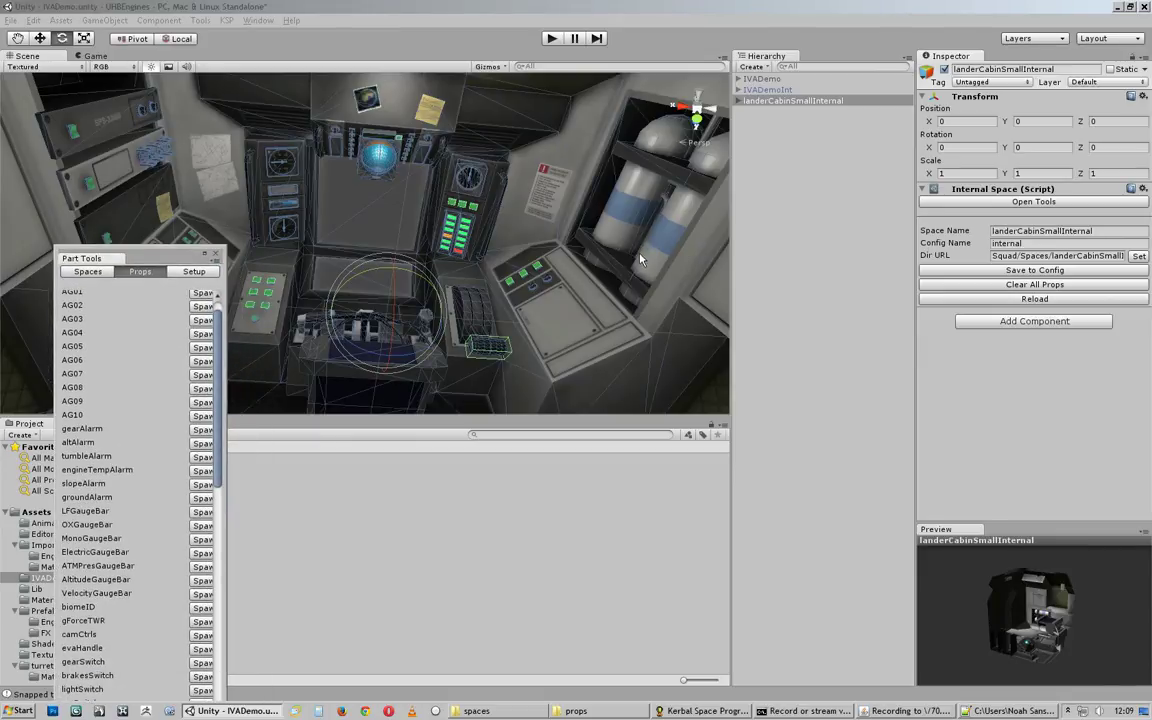
pyautogui.click(311, 237)
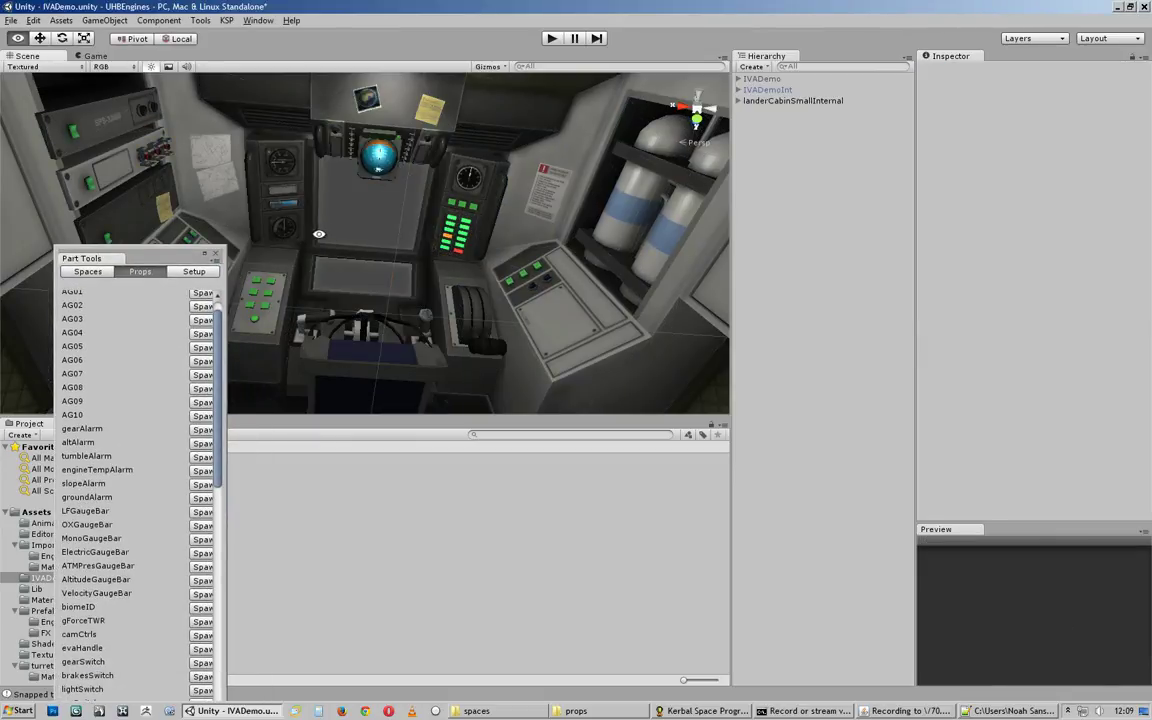
pyautogui.keyDown('alt'); pyautogui.moveTo(319, 234); pyautogui.dragTo(385, 223); pyautogui.keyUp('alt')
pyautogui.keyDown('alt'); pyautogui.moveTo(385, 223); pyautogui.dragTo(388, 221, button='right'); pyautogui.keyUp('alt')
pyautogui.keyDown('alt'); pyautogui.moveTo(551, 239); pyautogui.dragTo(460, 231); pyautogui.keyUp('alt')
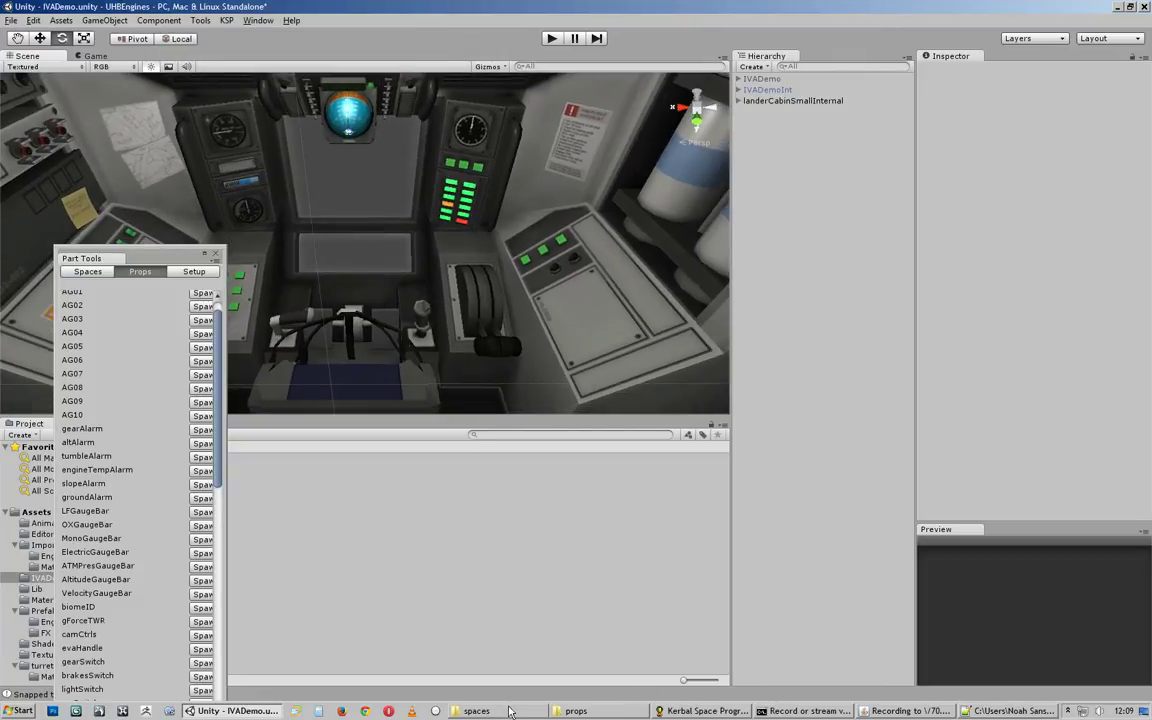
# Step: Switch to Windows Explorer and open 3m2xPit.cfg from the 3m2xCockpit folder in RetroFuture's Command directory
pyautogui.click(476, 711)
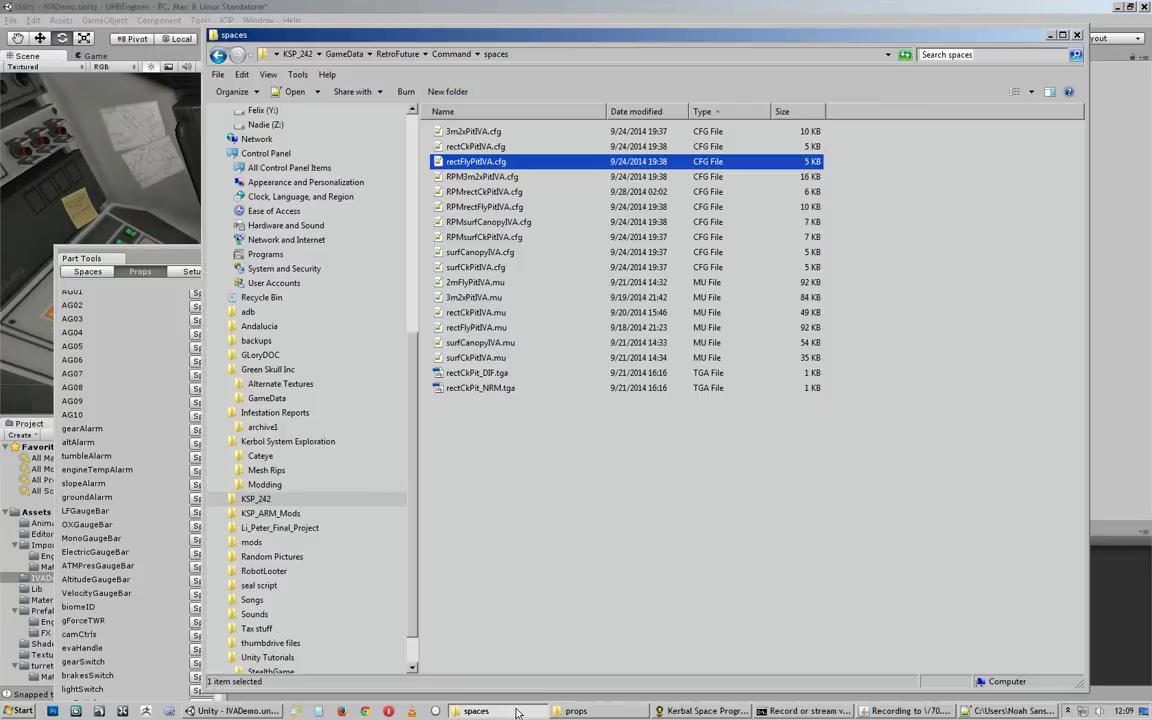
pyautogui.click(451, 54)
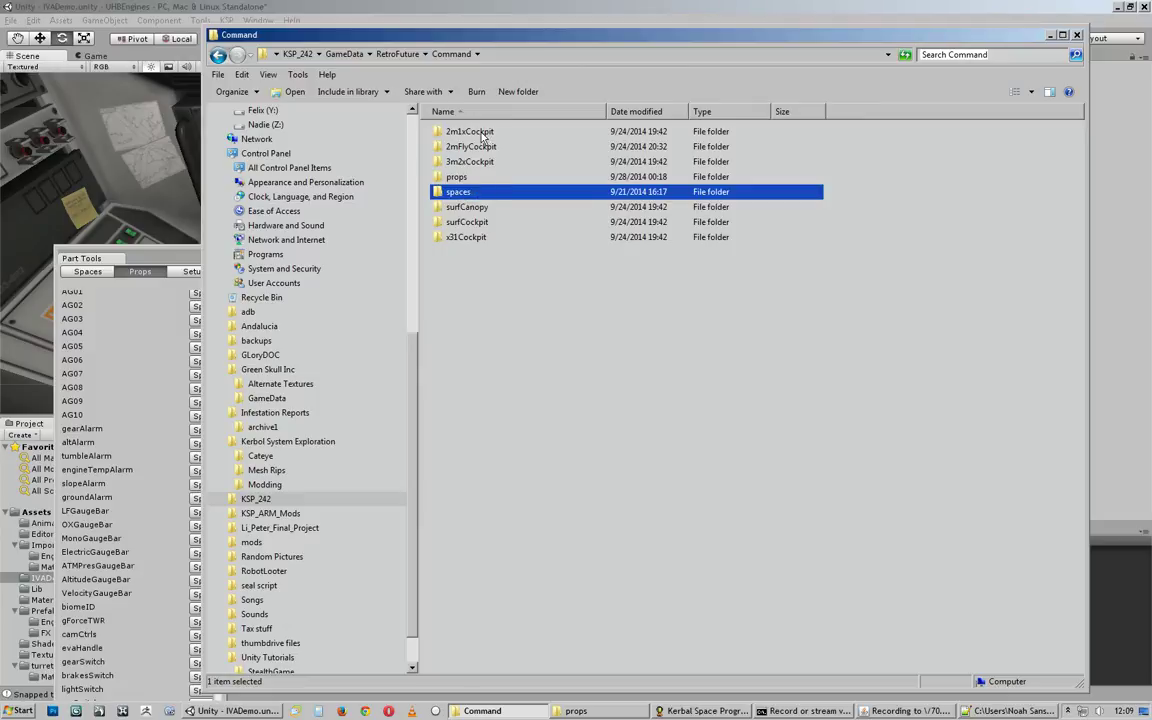
pyautogui.doubleClick(472, 161)
pyautogui.doubleClick(465, 160)
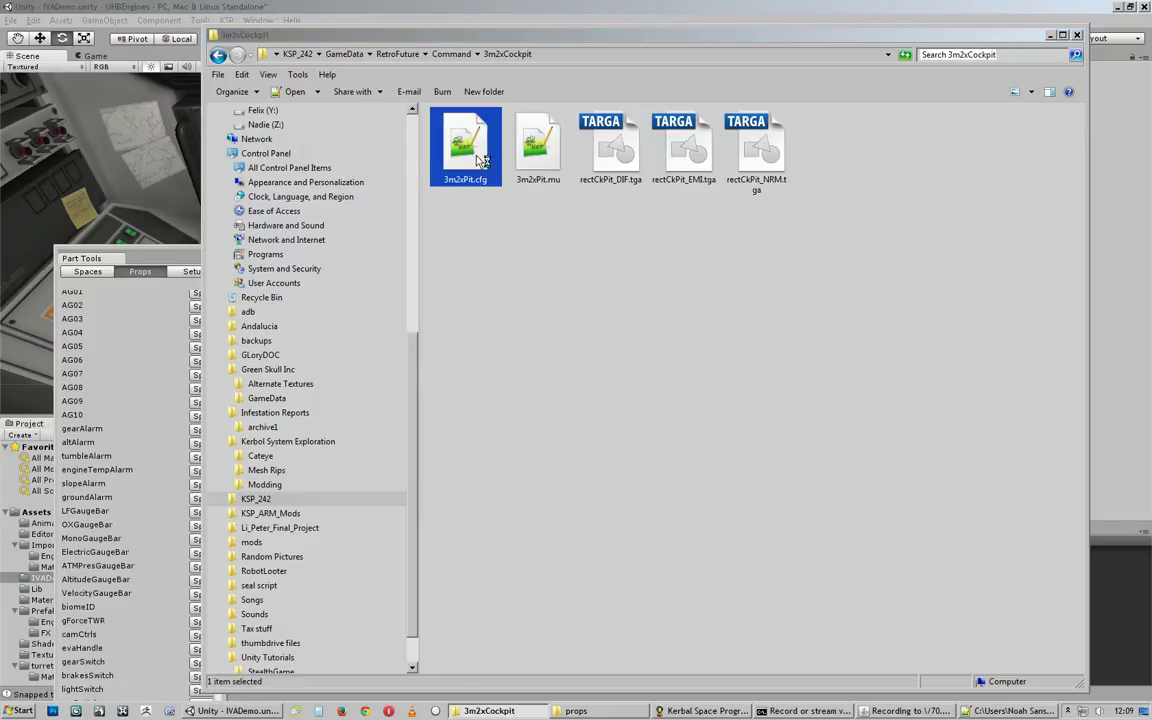
# Step: Find the INTERNAL block in 3m2xPit.cfg and highlight it through its closing brace
pyautogui.scroll(-6, 1032, 342)
pyautogui.scroll(-9, 1032, 342)
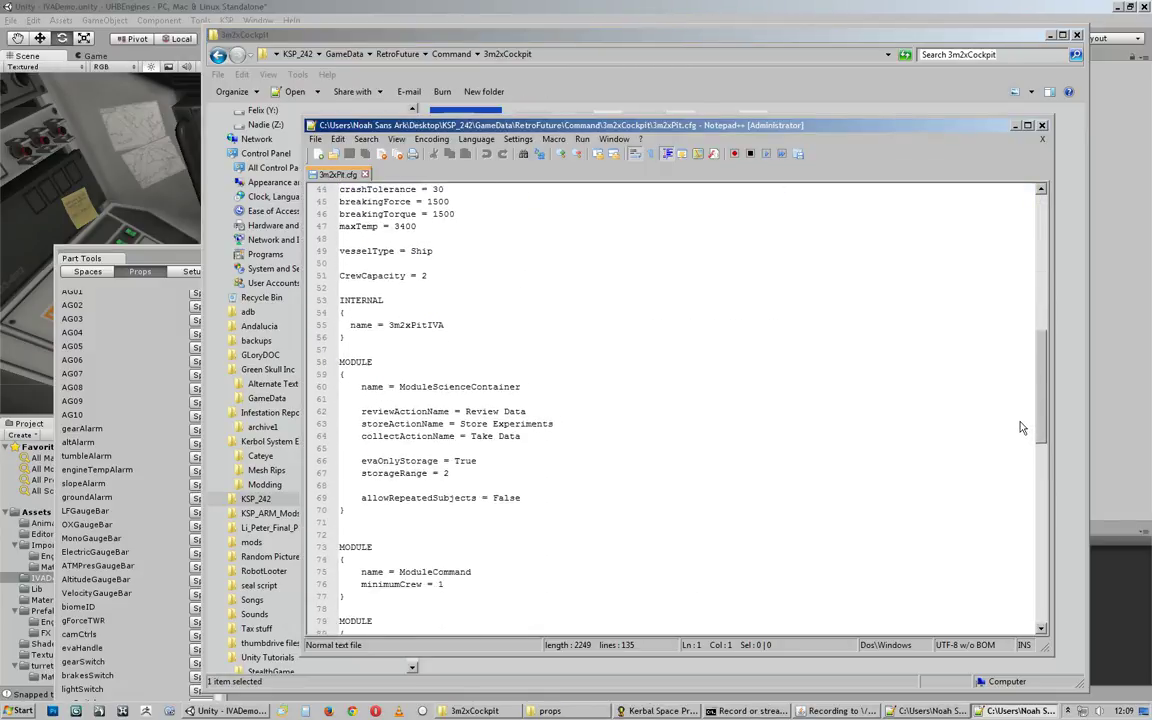
pyautogui.moveTo(346, 349); pyautogui.dragTo(323, 316)
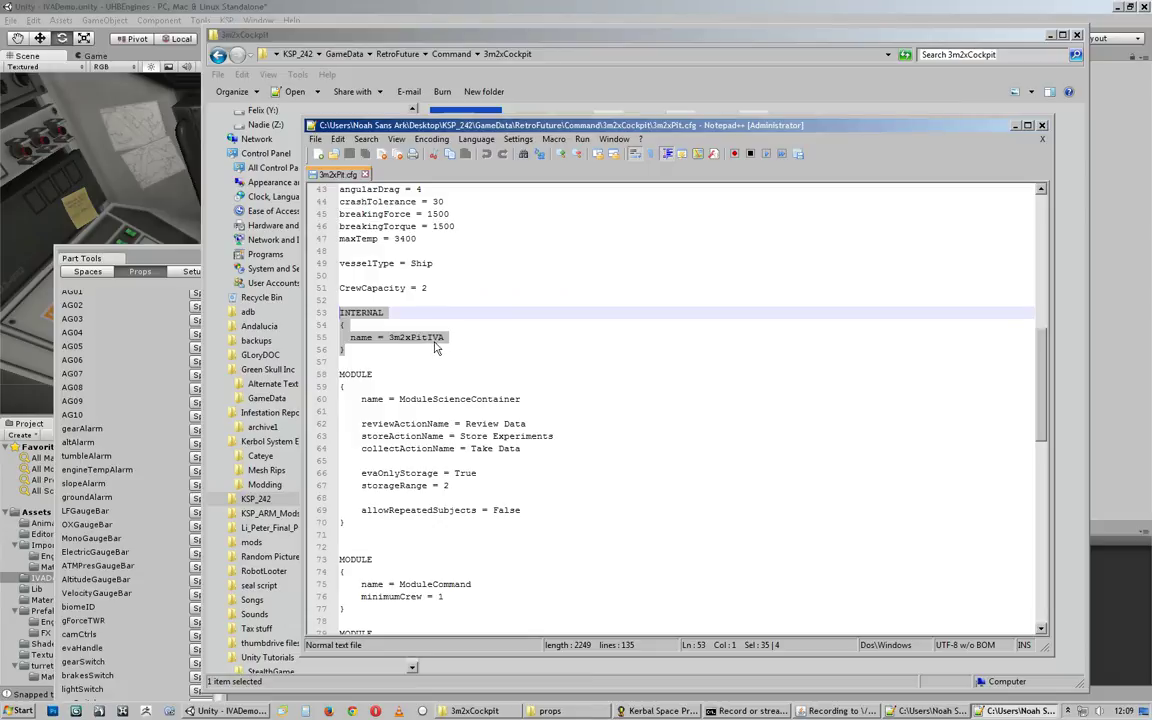
# Step: Compare the name line in rectFlyPitIVA.cfg with the INTERNAL name 3m2xPitIVA in 3m2xPit.cfg
pyautogui.click(922, 710)
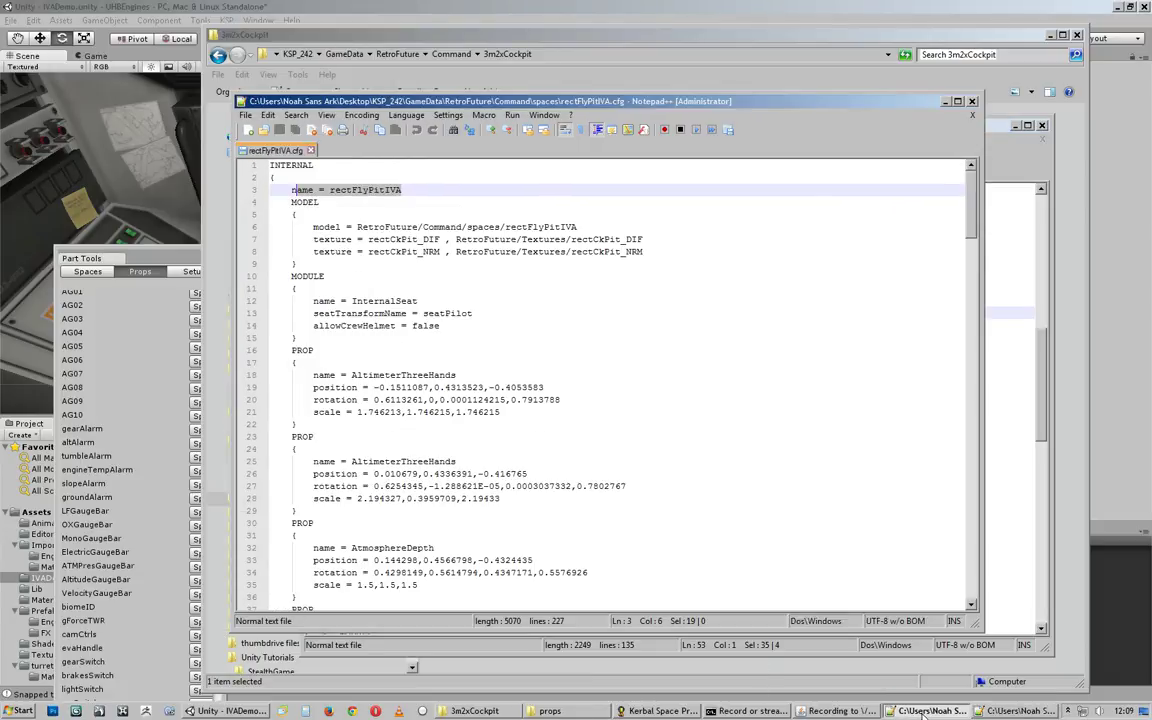
pyautogui.click(406, 190)
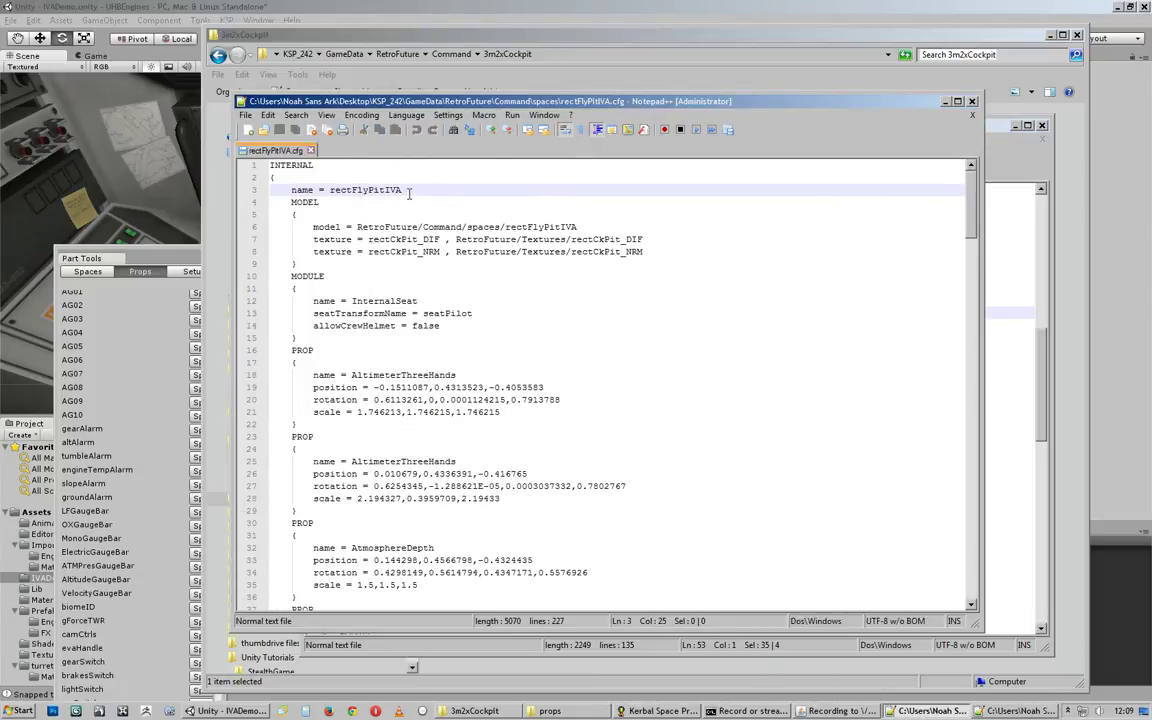
pyautogui.hotkey('alt', 'Tab')
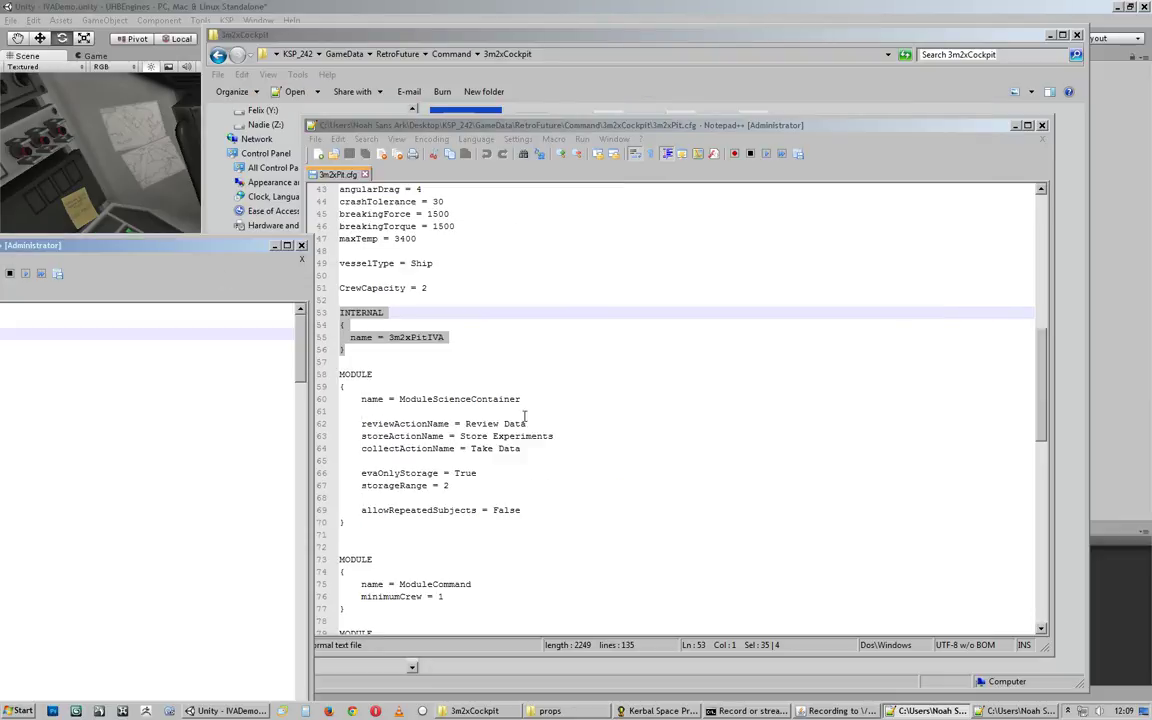
pyautogui.click(450, 340)
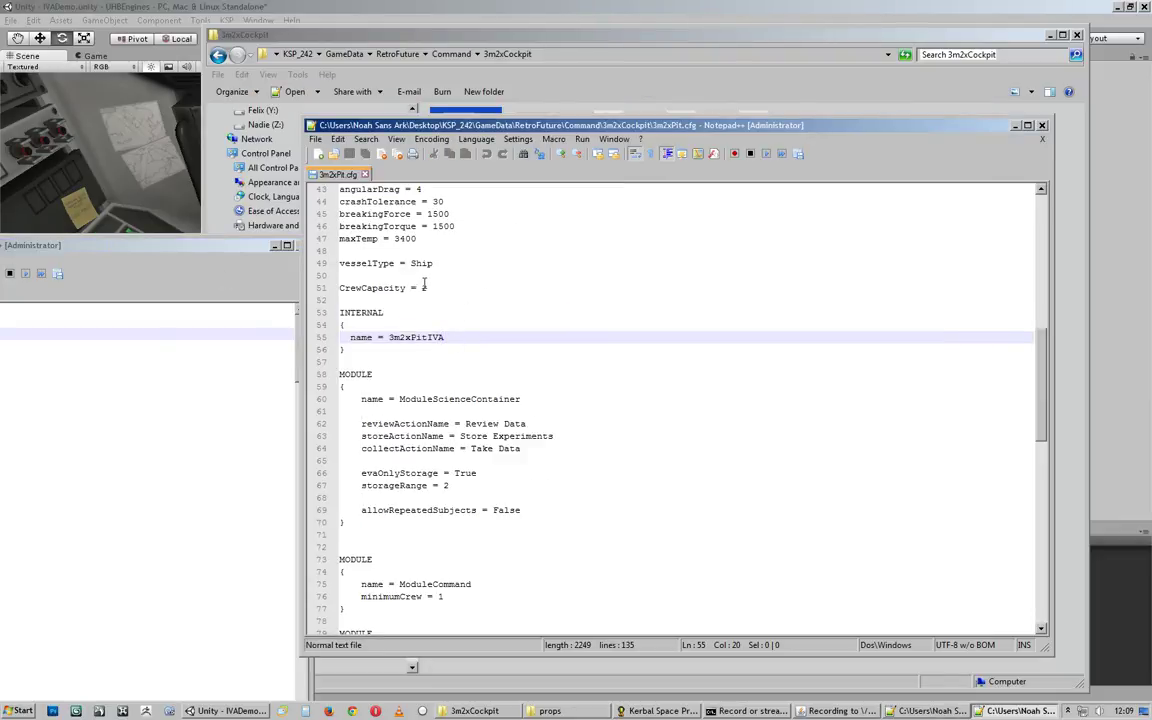
pyautogui.hotkey('alt', 'Tab')
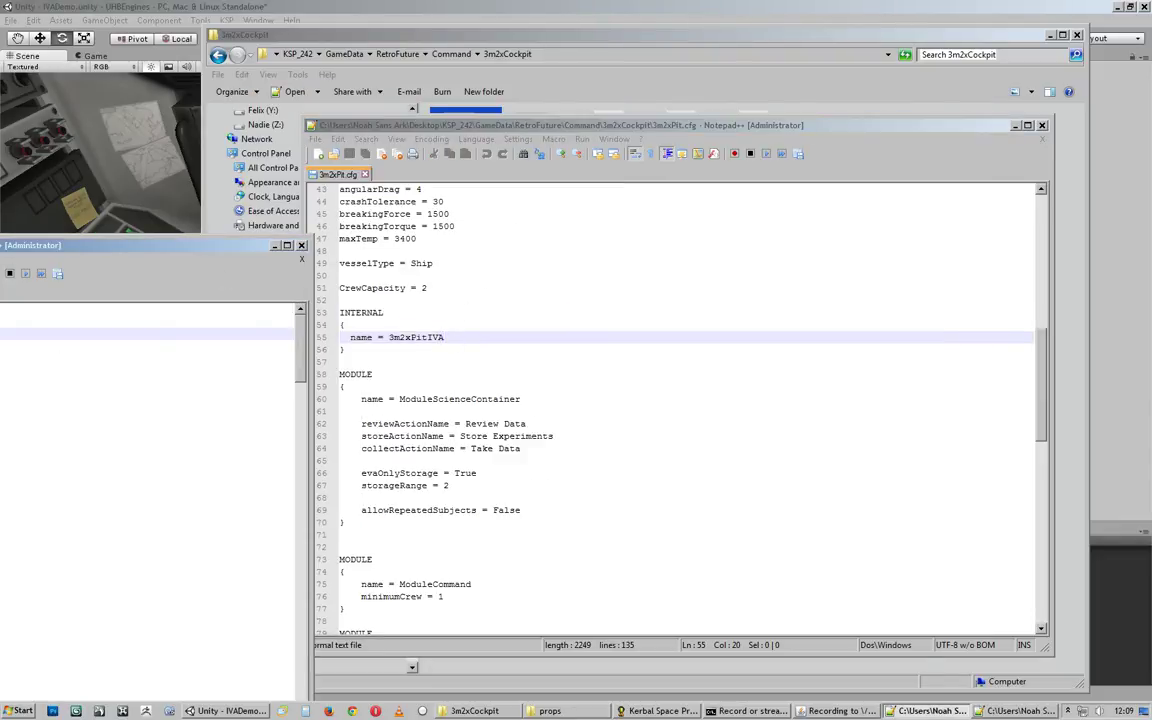
pyautogui.moveTo(444, 337); pyautogui.dragTo(388, 337)
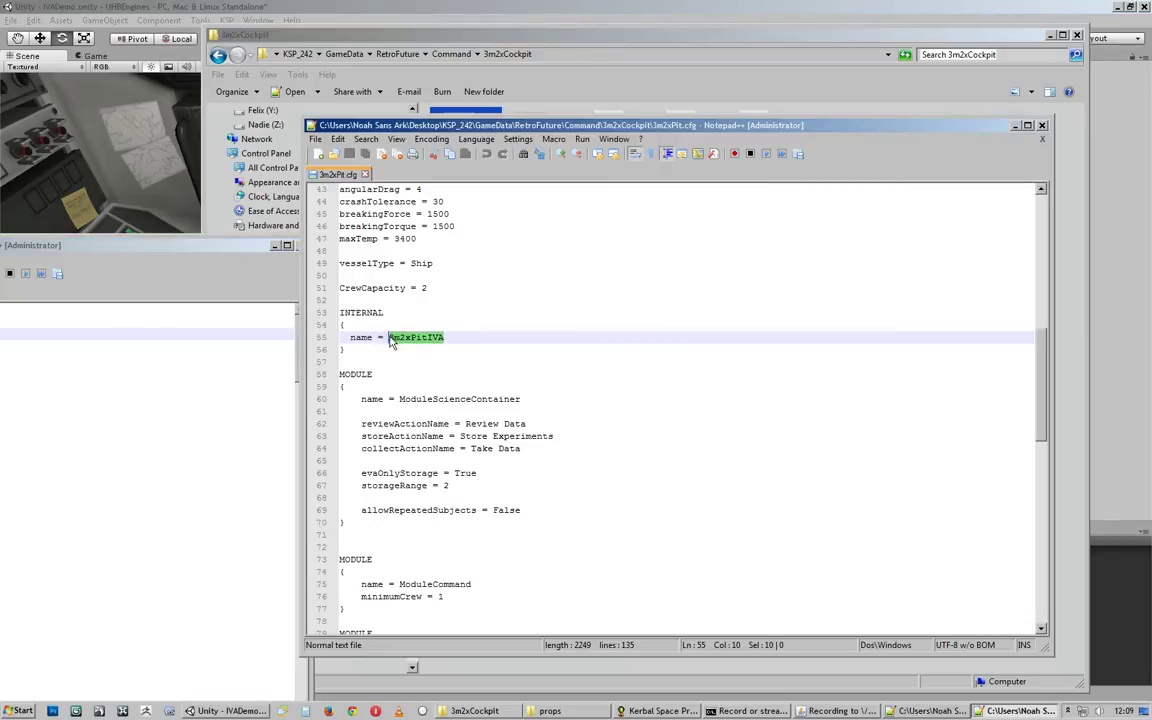
# Step: Close the rectFlyPitIVA.cfg window and highlight the INTERNAL name value 3m2xPitIVA in 3m2xPit.cfg
pyautogui.moveTo(233, 249); pyautogui.dragTo(185, 264)
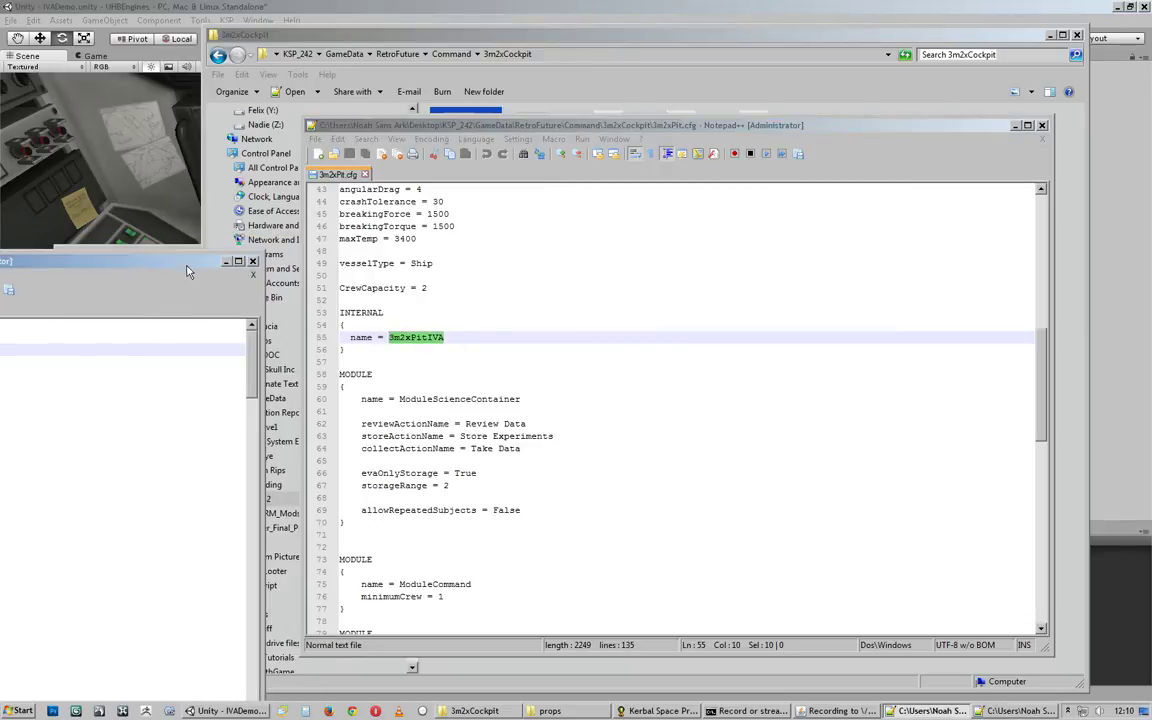
pyautogui.click(250, 263)
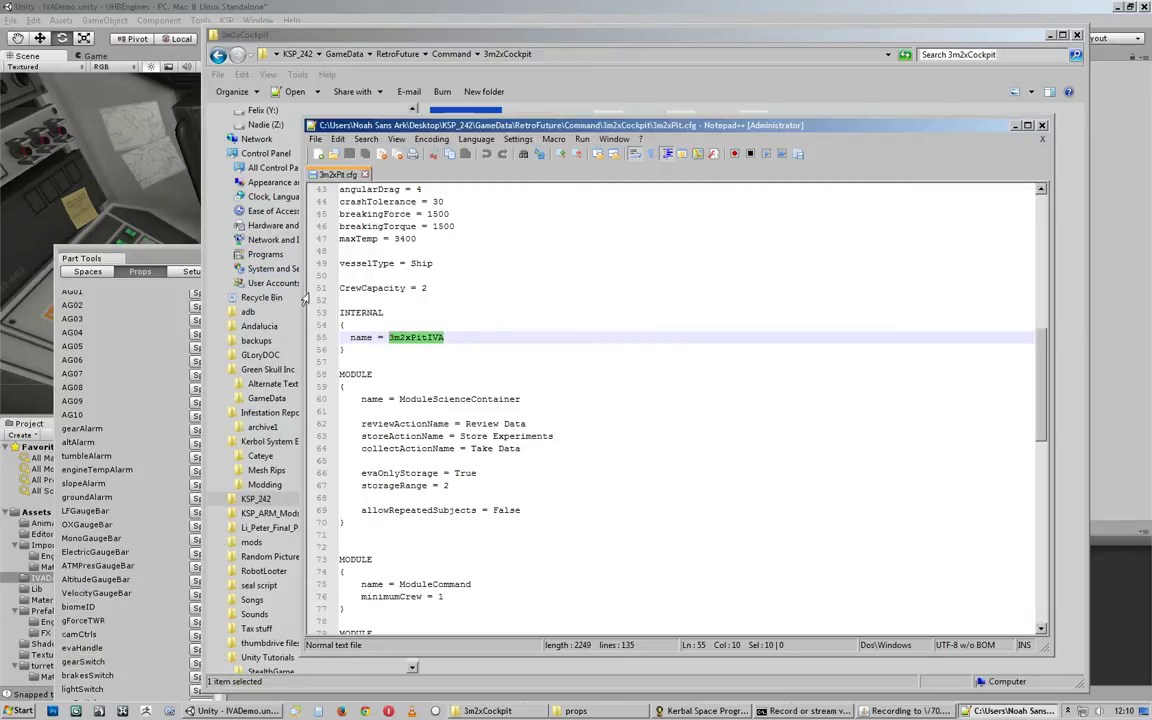
pyautogui.click(480, 342)
pyautogui.moveTo(448, 341); pyautogui.dragTo(389, 338)
# Step: Close 3m2xPit.cfg and the 3m2xCockpit folder, returning to Unity, and move the Part Tools window higher over the scene
pyautogui.click(1044, 127)
pyautogui.click(1020, 145)
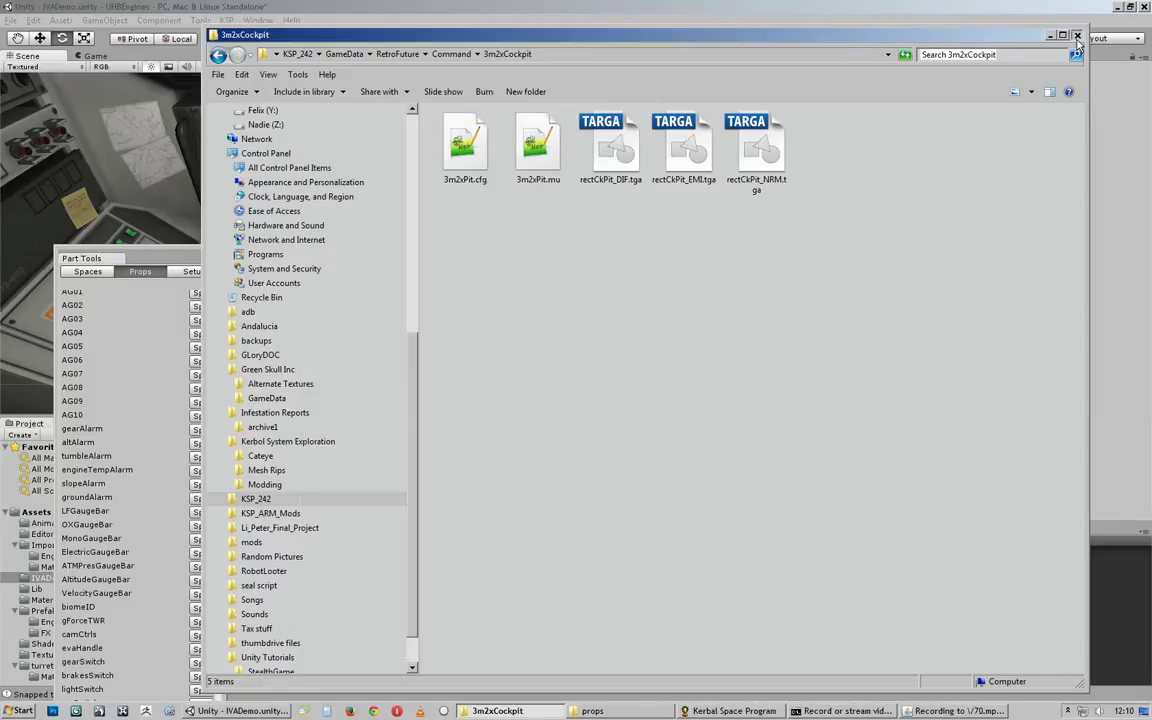
pyautogui.click(1076, 36)
pyautogui.moveTo(174, 248); pyautogui.dragTo(160, 118)
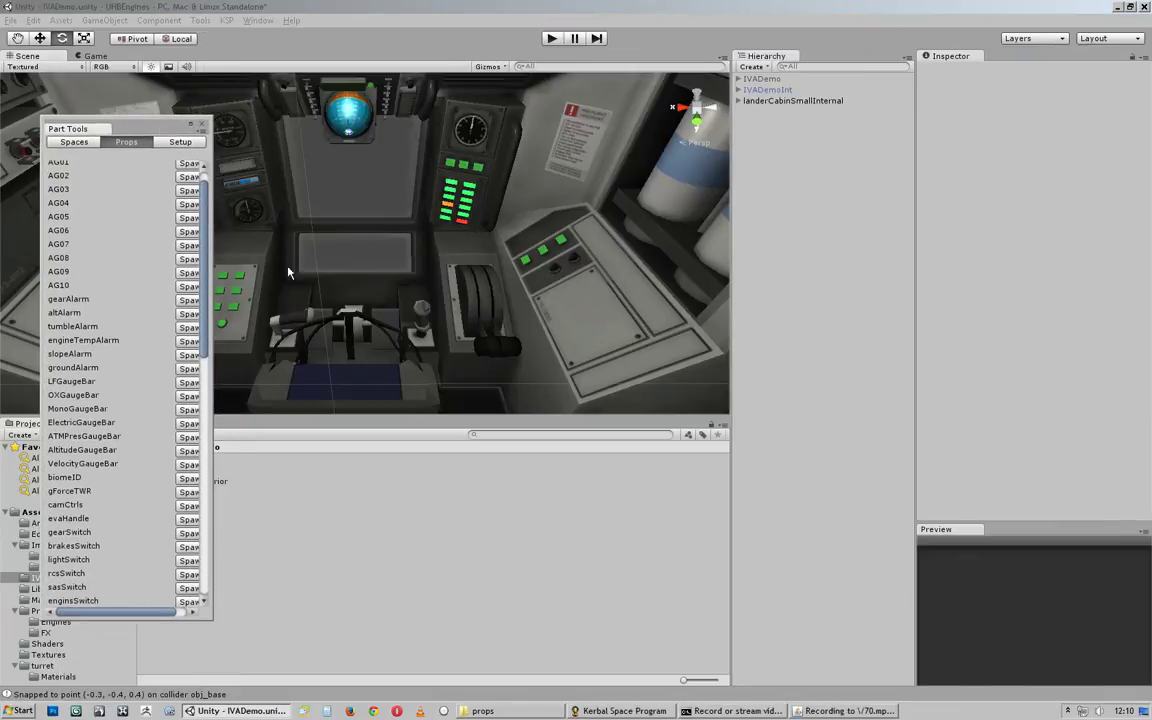
# Step: Glance at the Kerbal Space Program cockpit, switch to Chrome, open the Kerbal Space Program Forum and find its Add-ons section
pyautogui.click(614, 711)
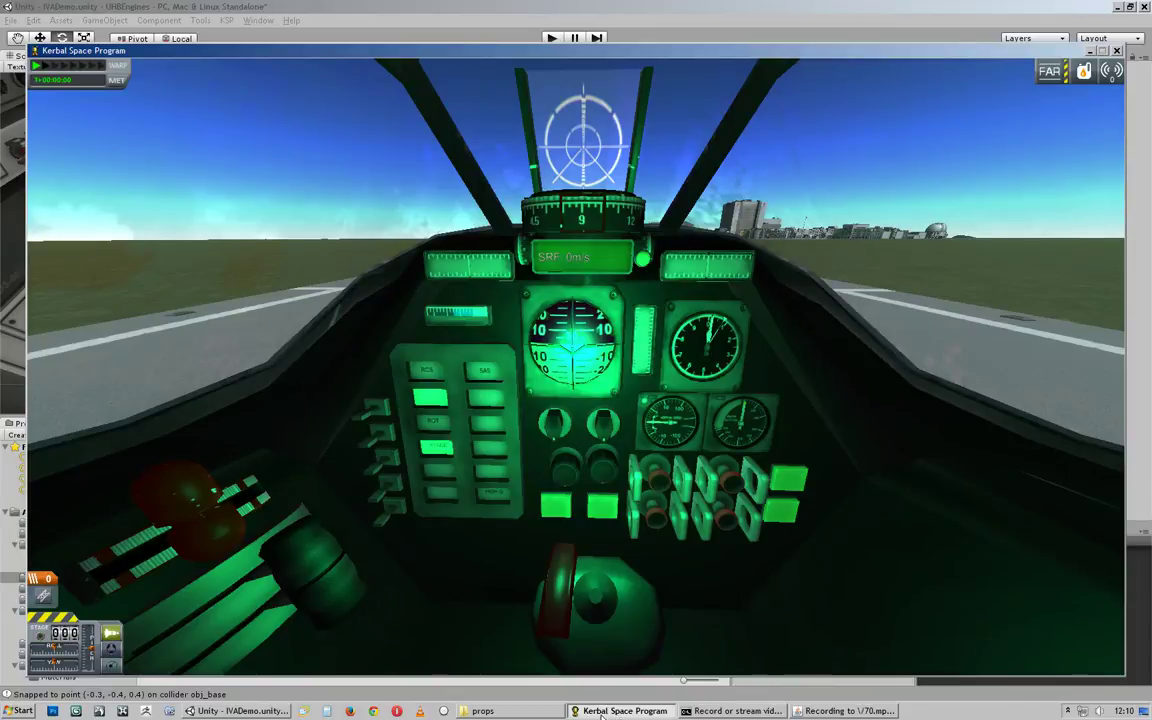
pyautogui.click(373, 712)
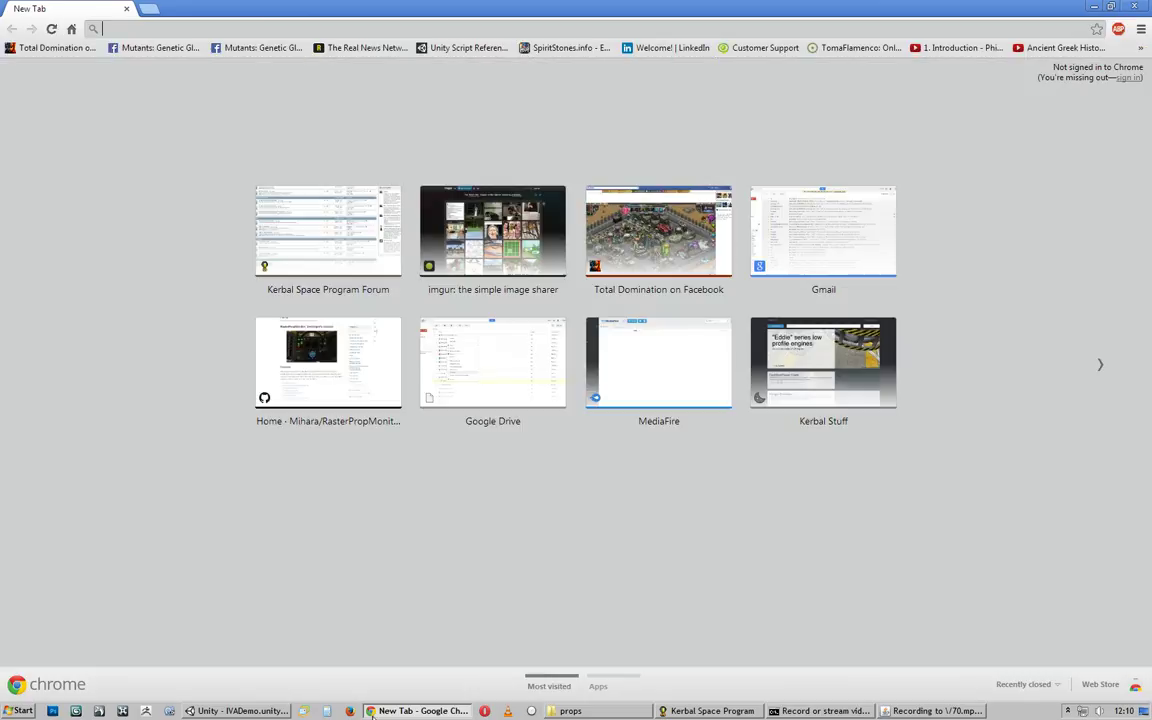
pyautogui.click(285, 268)
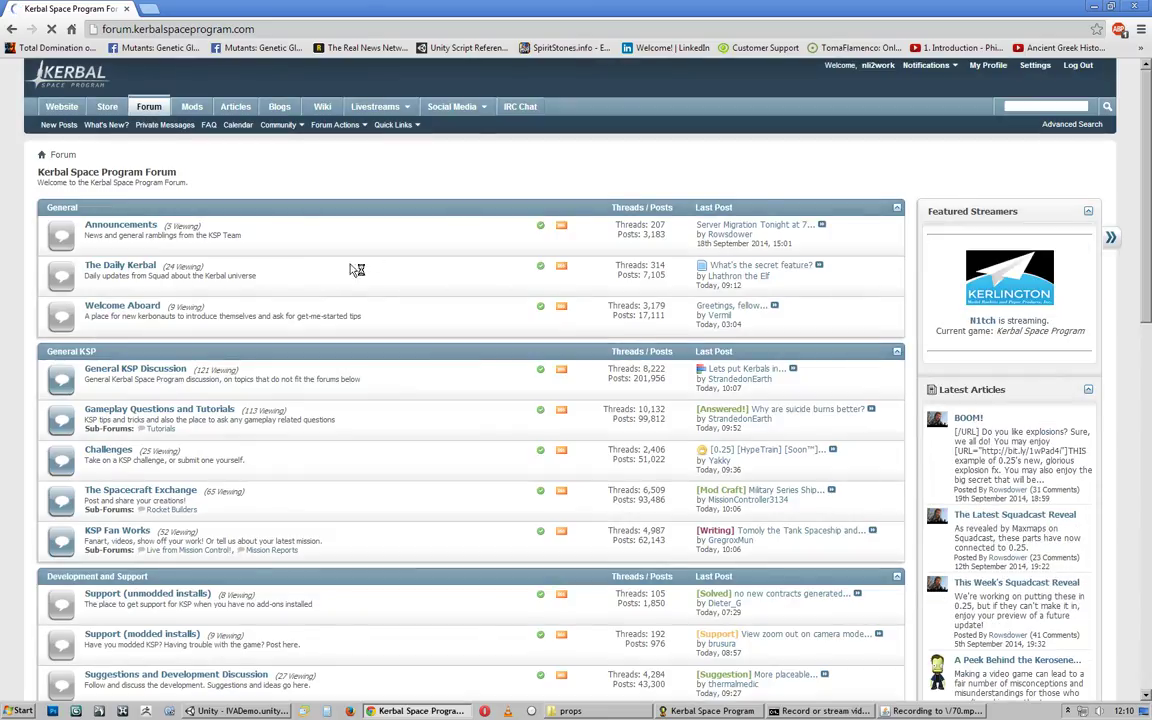
pyautogui.scroll(-3, 433, 345)
pyautogui.scroll(-2, 433, 353)
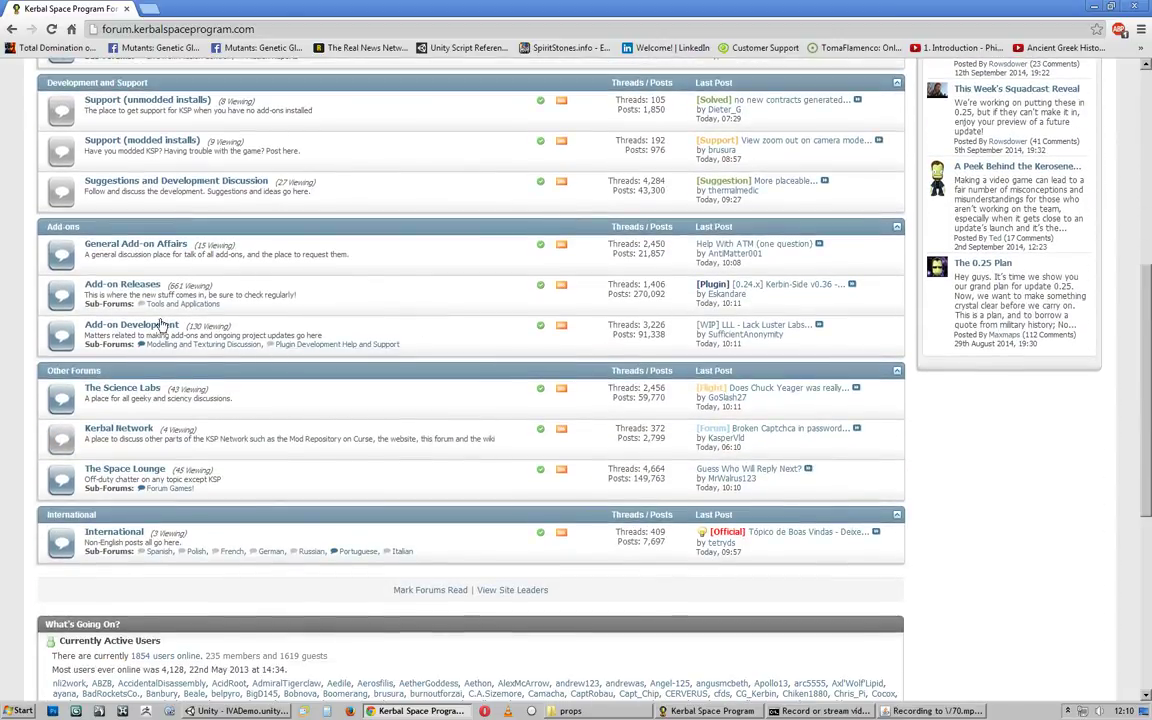